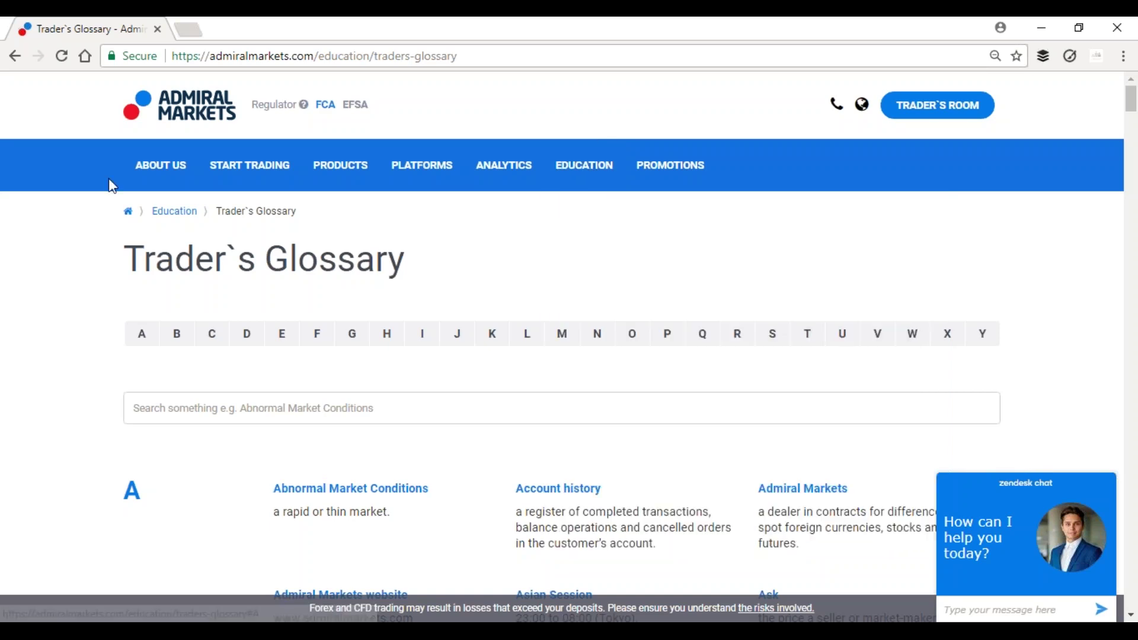
Browse the Admiral Markets website menus and scroll through the page
mouse_move(140, 161)
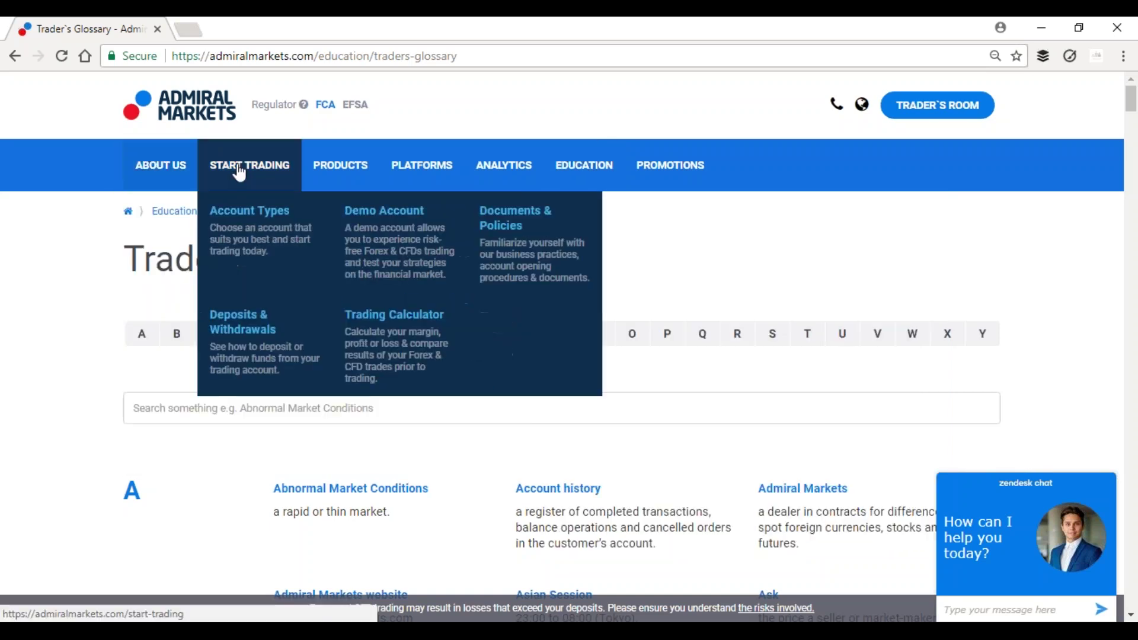
mouse_move(347, 178)
mouse_move(609, 183)
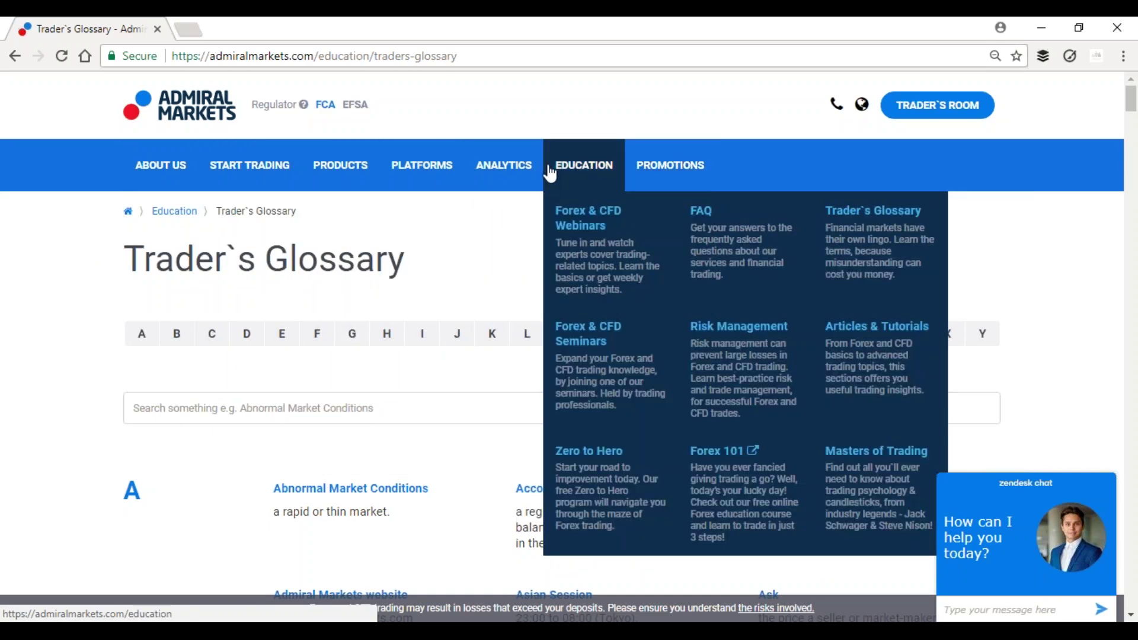
mouse_move(508, 191)
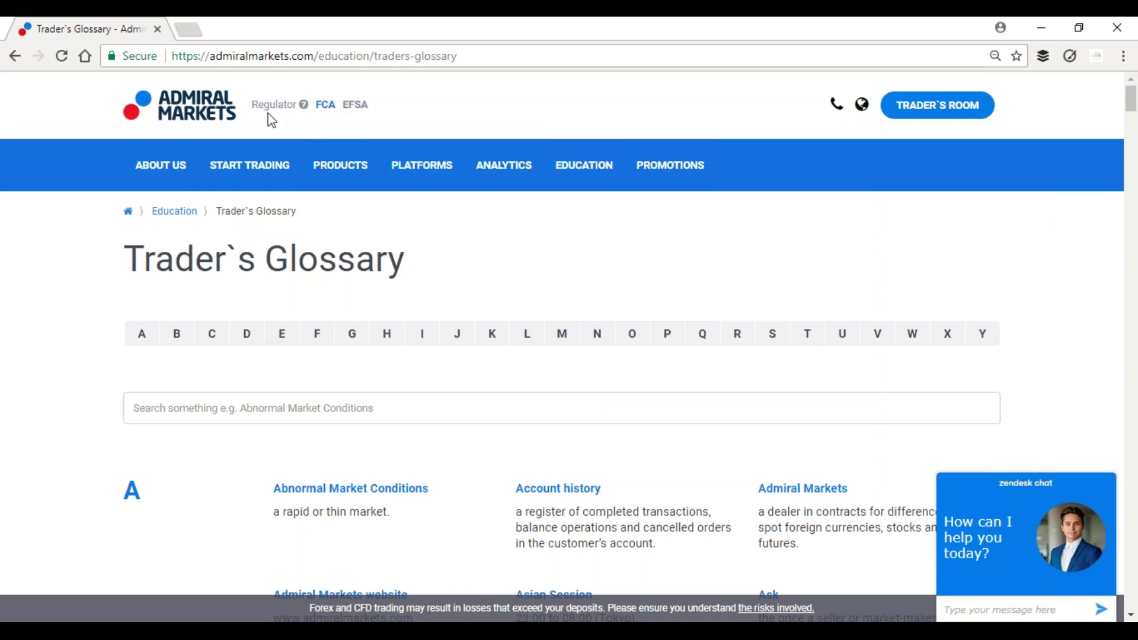
mouse_move(336, 261)
scroll(377, 403, "down", 7)
scroll(380, 406, "down", 7)
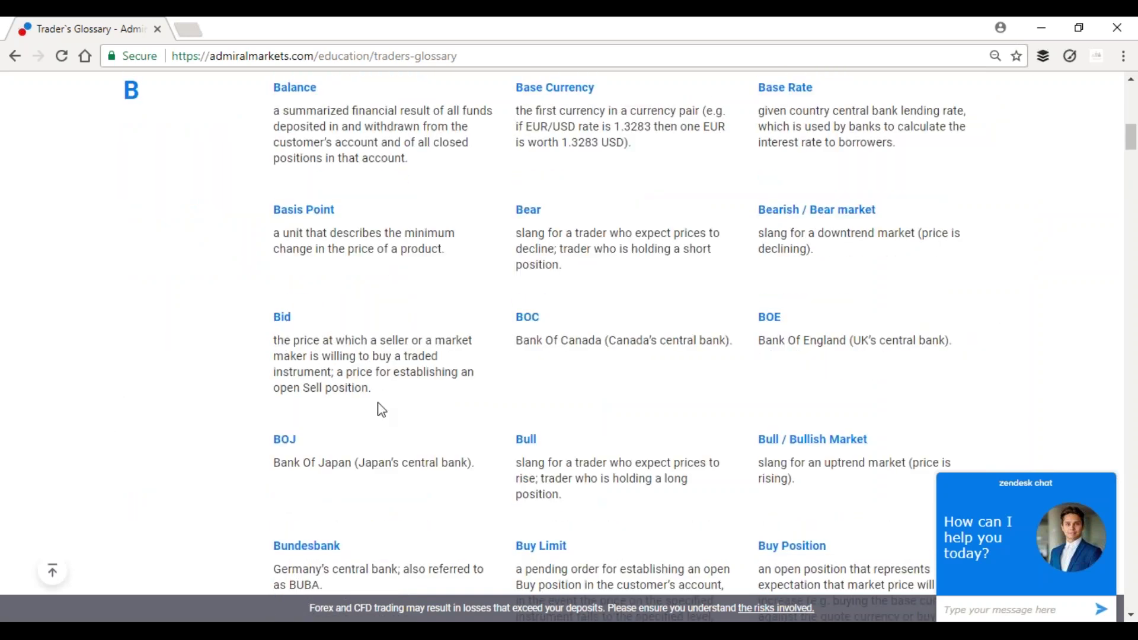
scroll(379, 415, "down", 7)
scroll(384, 491, "down", 7)
scroll(384, 490, "up", 7)
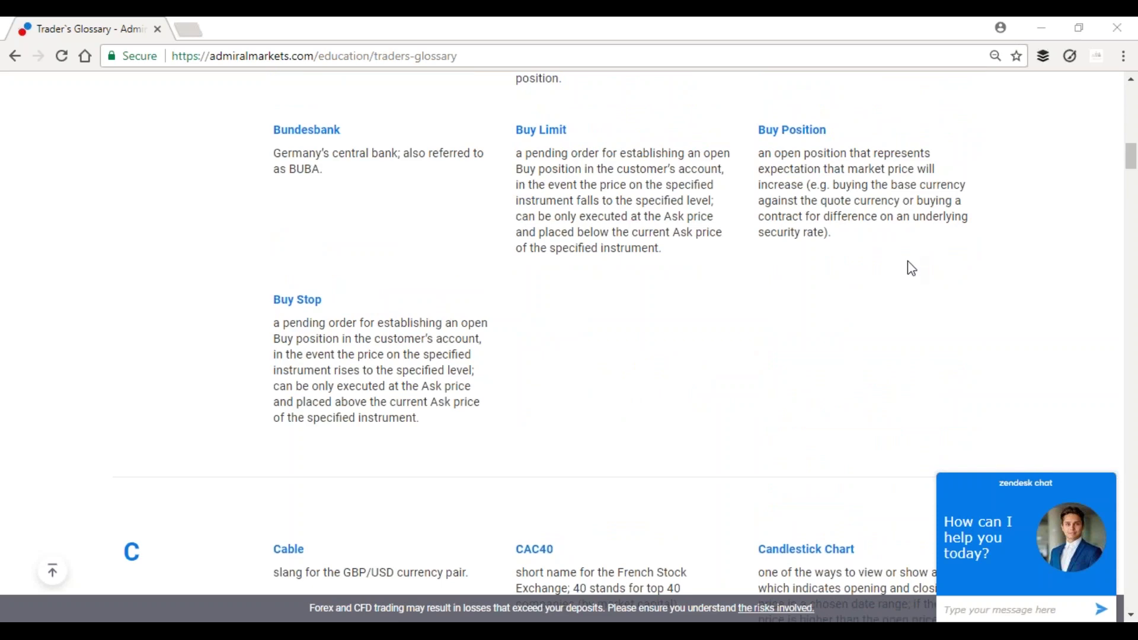
scroll(908, 255, "up", 10)
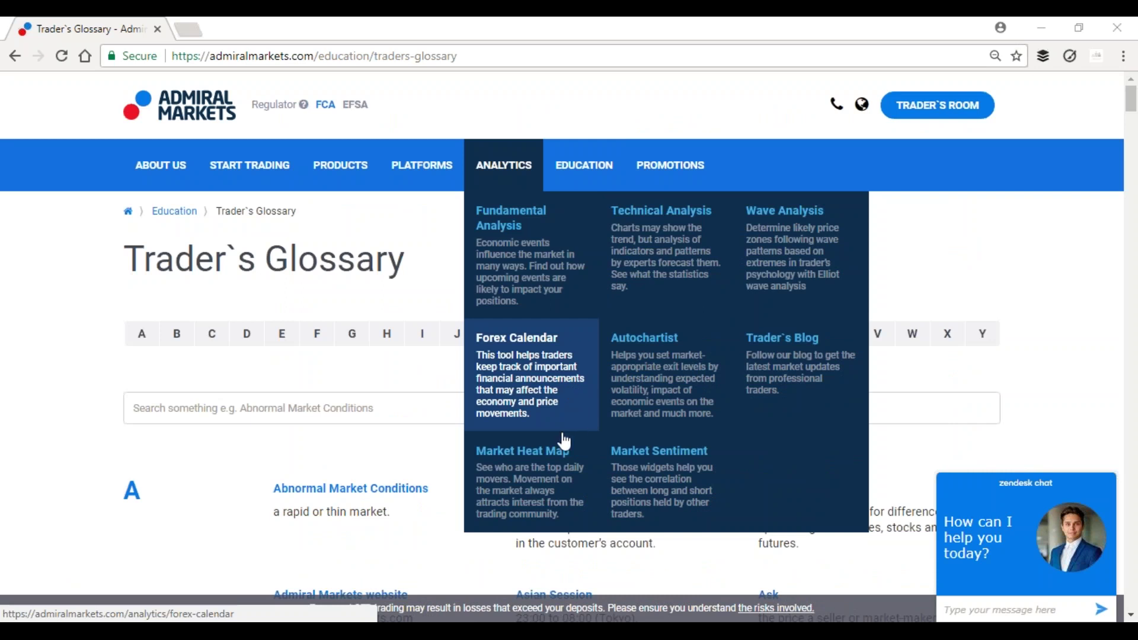
Open the Market Heat Map page and scroll through today's Top Movers tiles
left_click(529, 461)
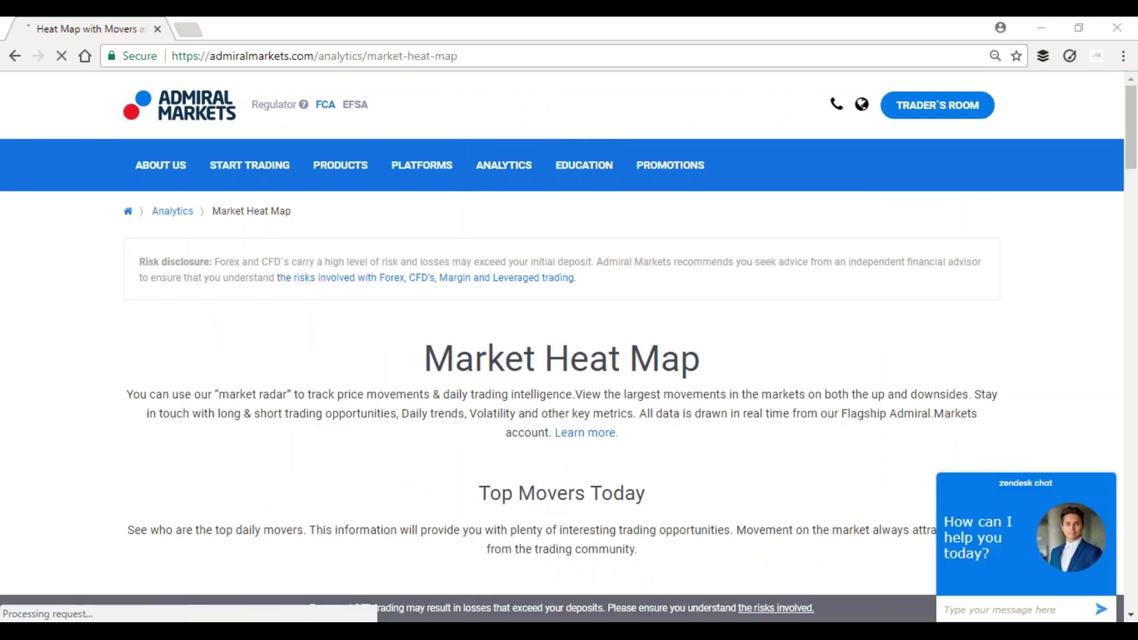
scroll(673, 359, "down", 2)
scroll(673, 359, "down", 10)
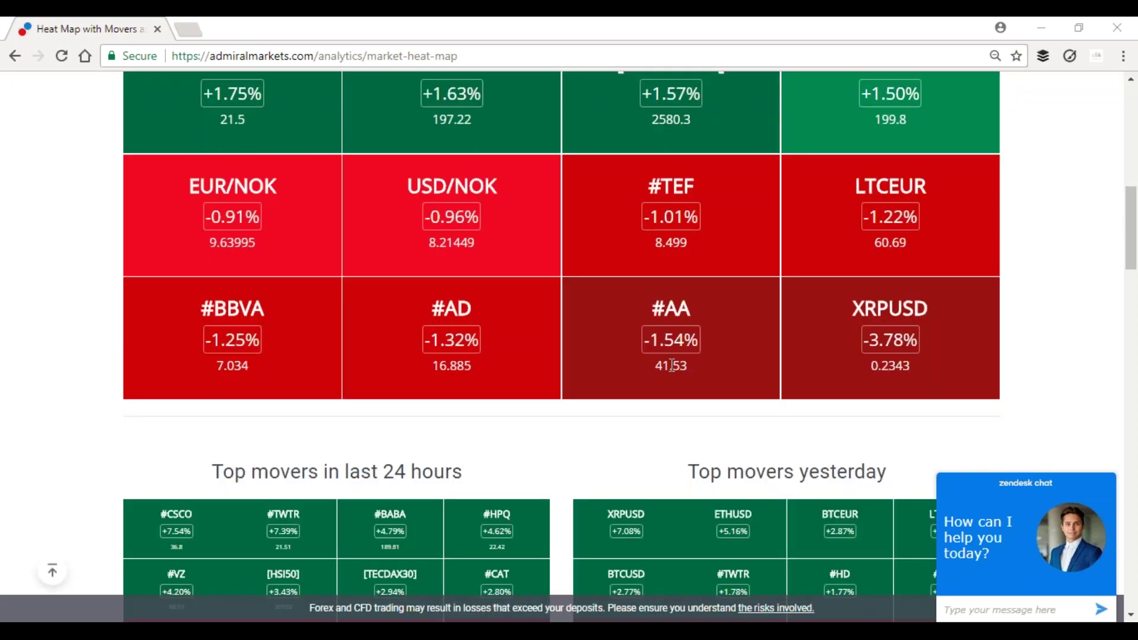
scroll(670, 363, "down", 4)
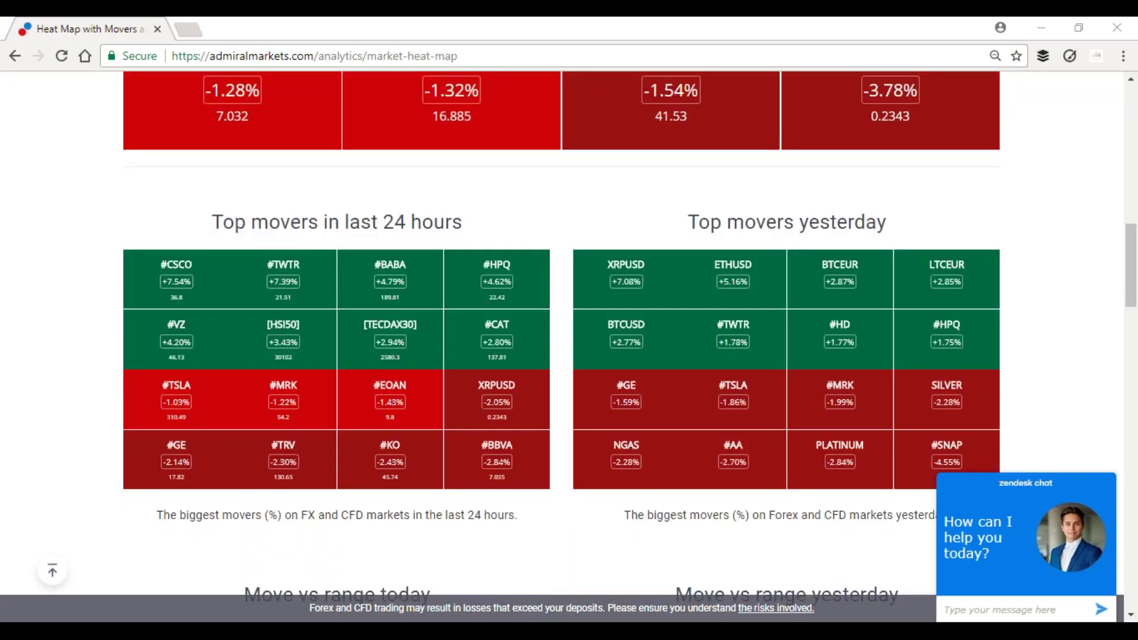
scroll(665, 377, "down", 7)
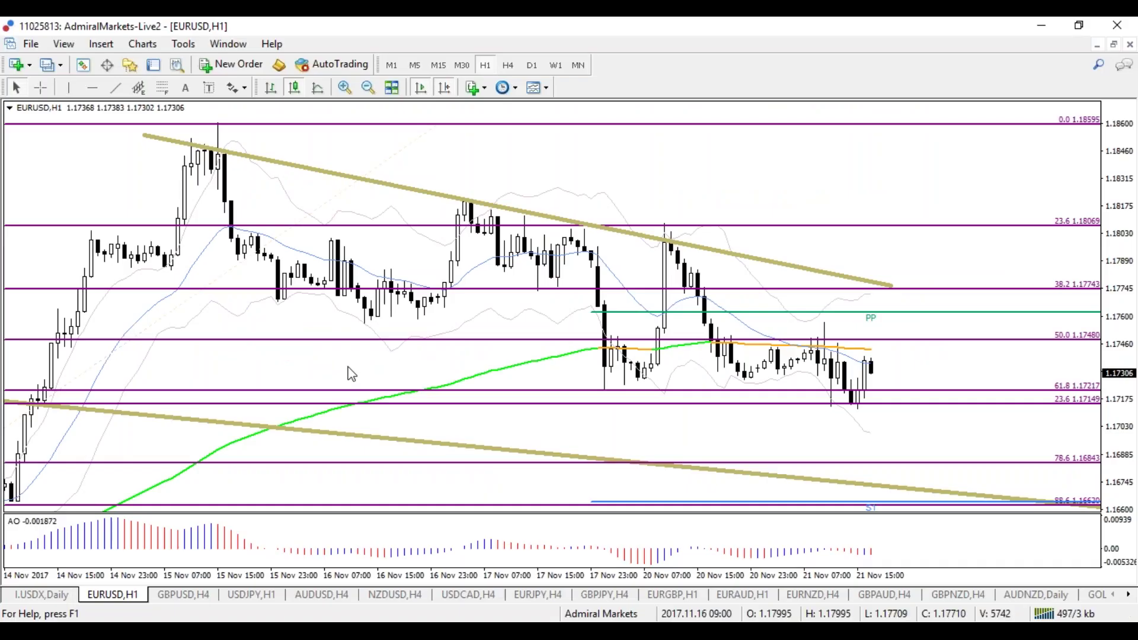
Load a saved chart template onto the EURUSD H1 chart
right_click(450, 152)
mouse_move(503, 314)
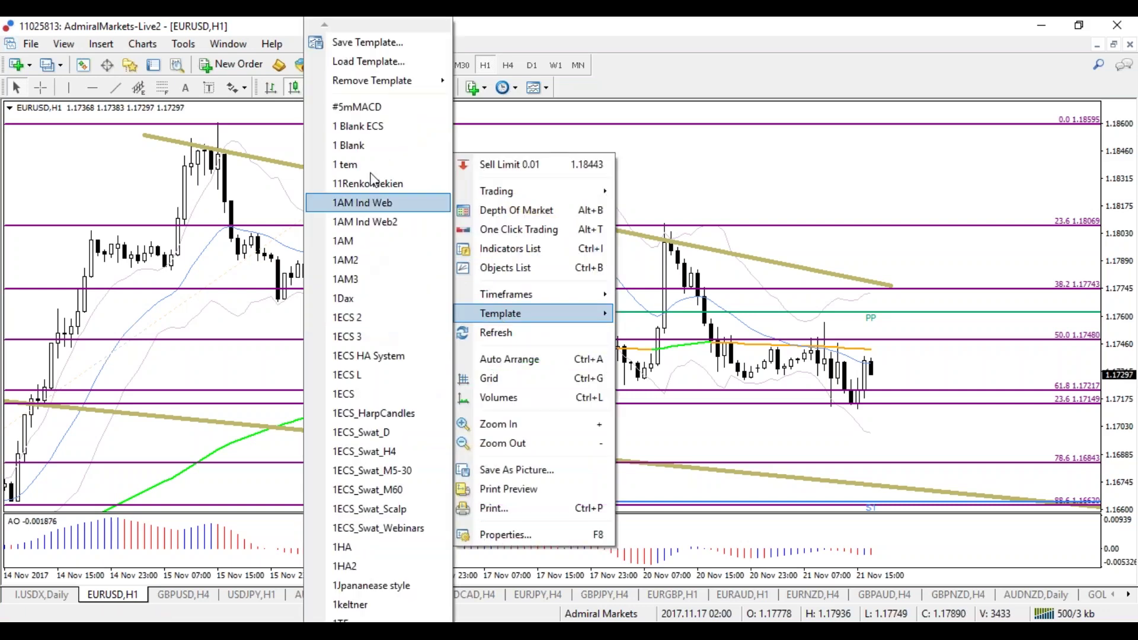
left_click(356, 259)
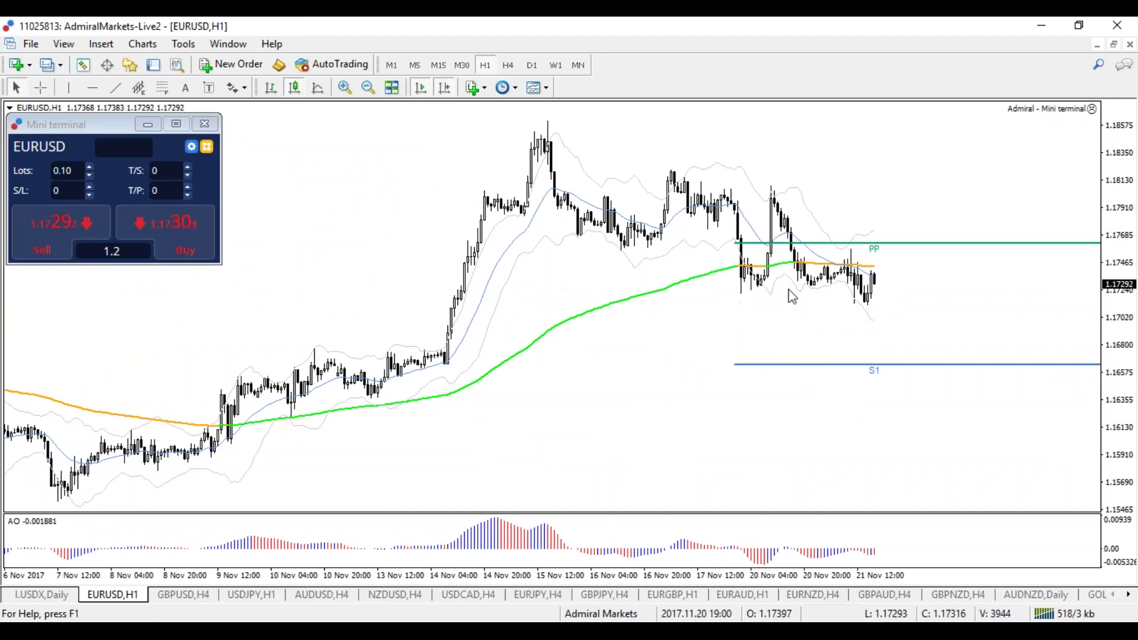
Draw a horizontal trendline along the recent EURUSD lows near 1.1725, extending its left end slightly
left_click(116, 90)
left_click_drag(749, 294, 906, 295)
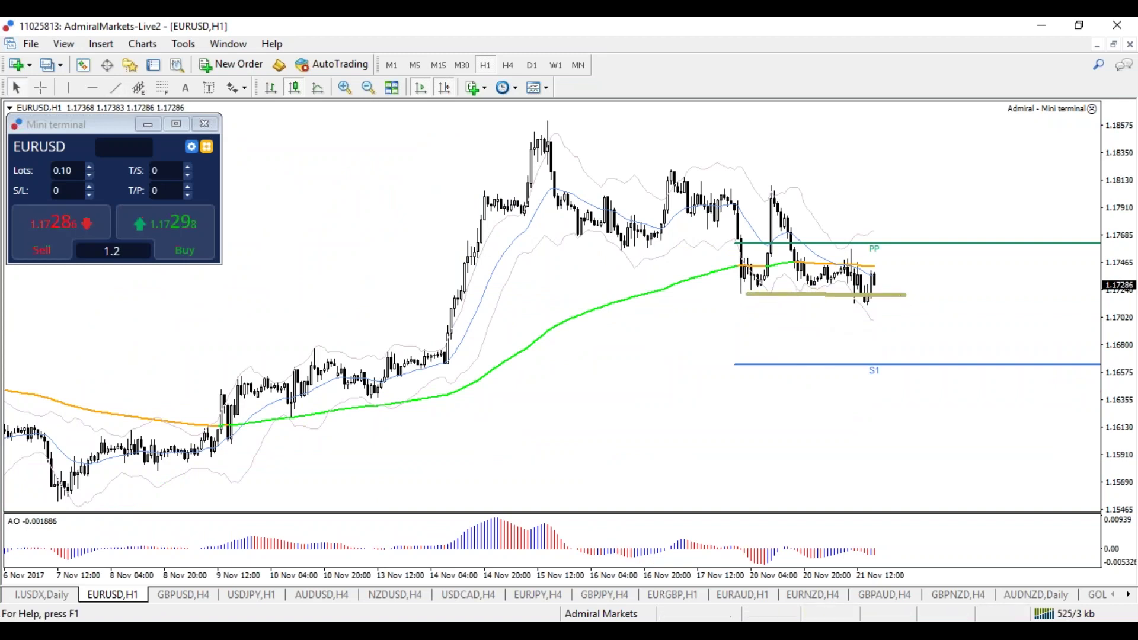
scroll(551, 308, "left", 1)
double_click(751, 295)
left_click_drag(747, 295, 740, 296)
left_click(746, 302)
Rescale the chart to show R1 and S2, and switch AutoTrading on
key("plus")
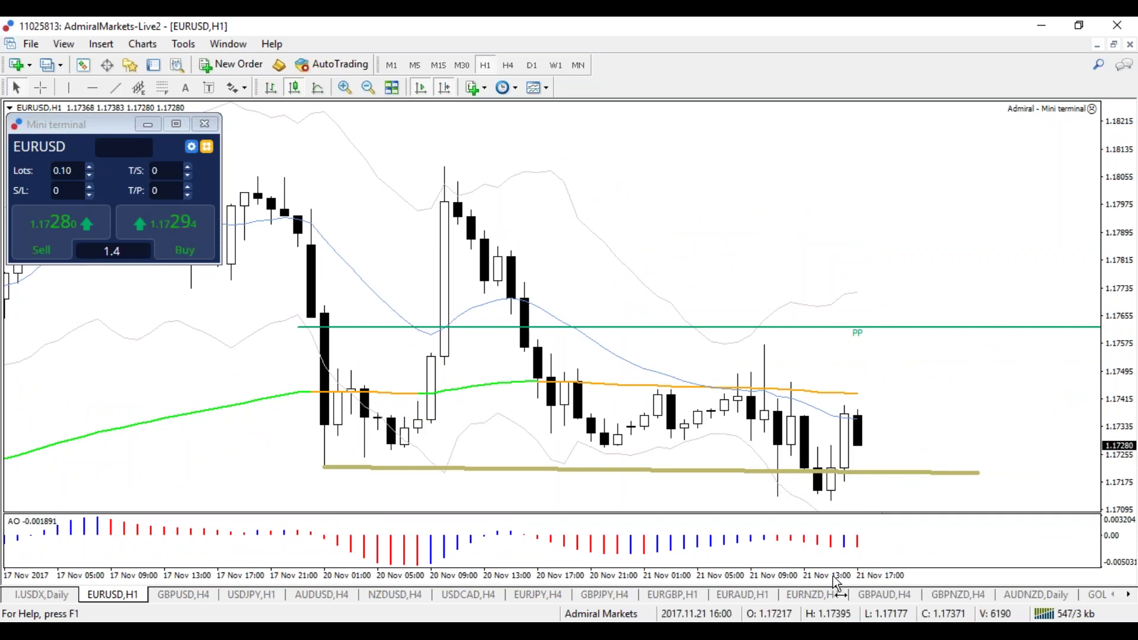
key("minus")
key("minus")
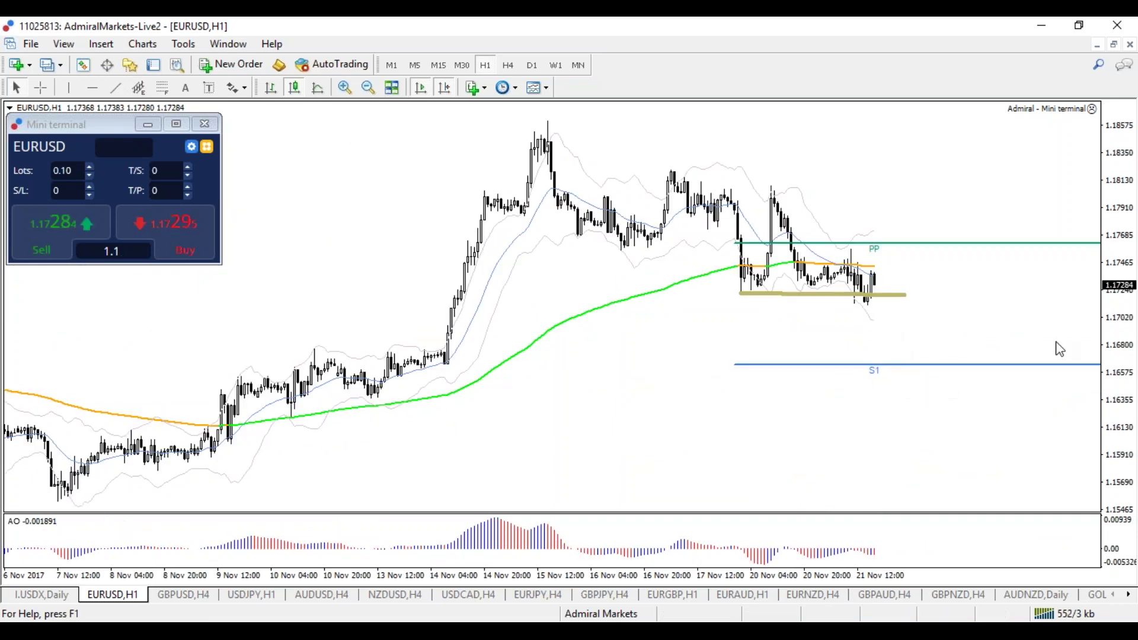
left_click_drag(1122, 320, 1122, 356)
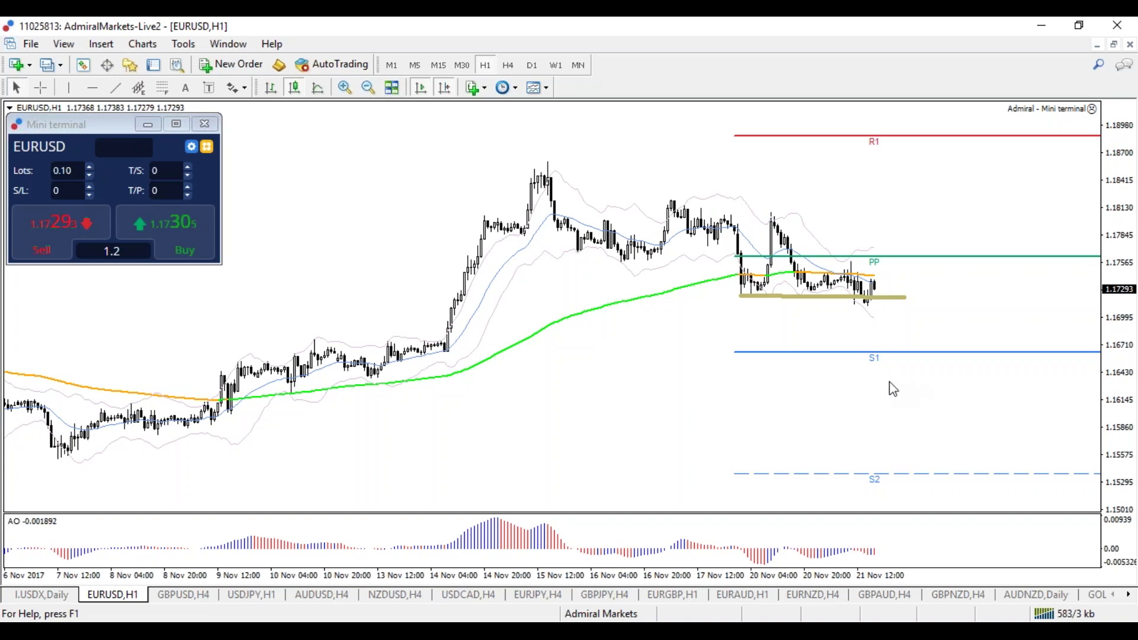
left_click(325, 68)
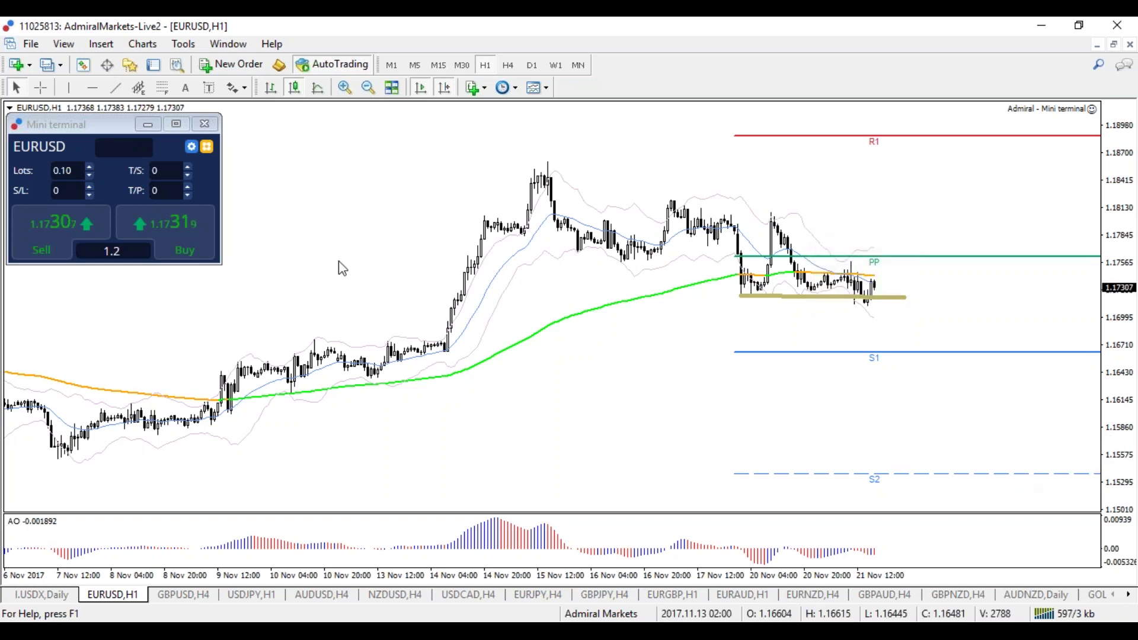
left_click_drag(1121, 367, 1121, 433)
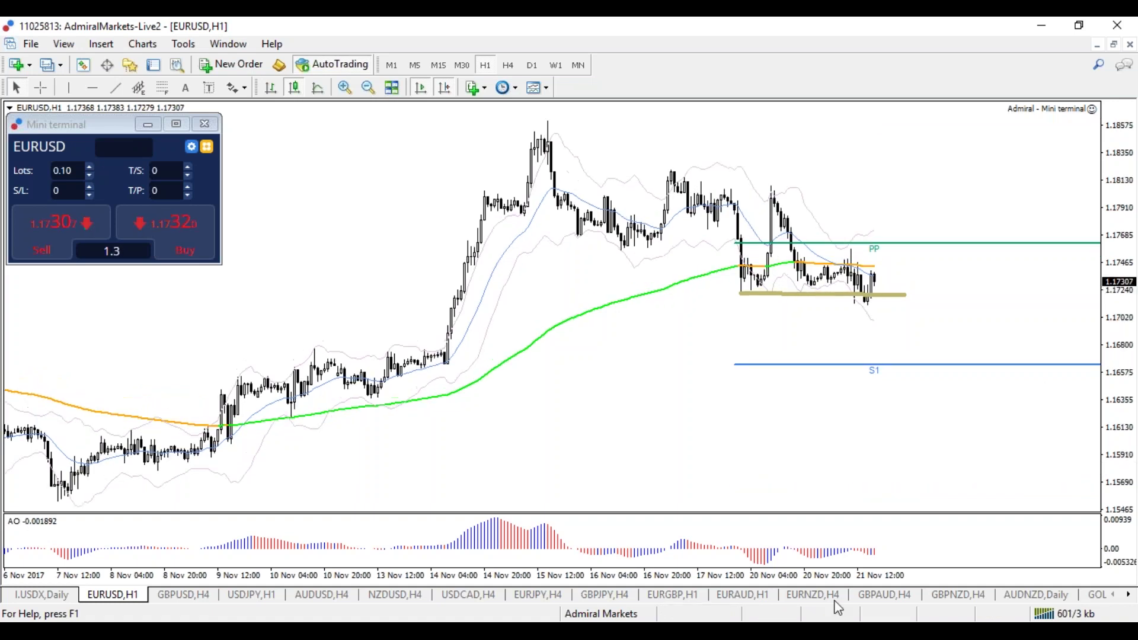
Zoom the chart to start at 14 Nov, sketch a red drop below S1, then clear it
left_click_drag(838, 575, 842, 574)
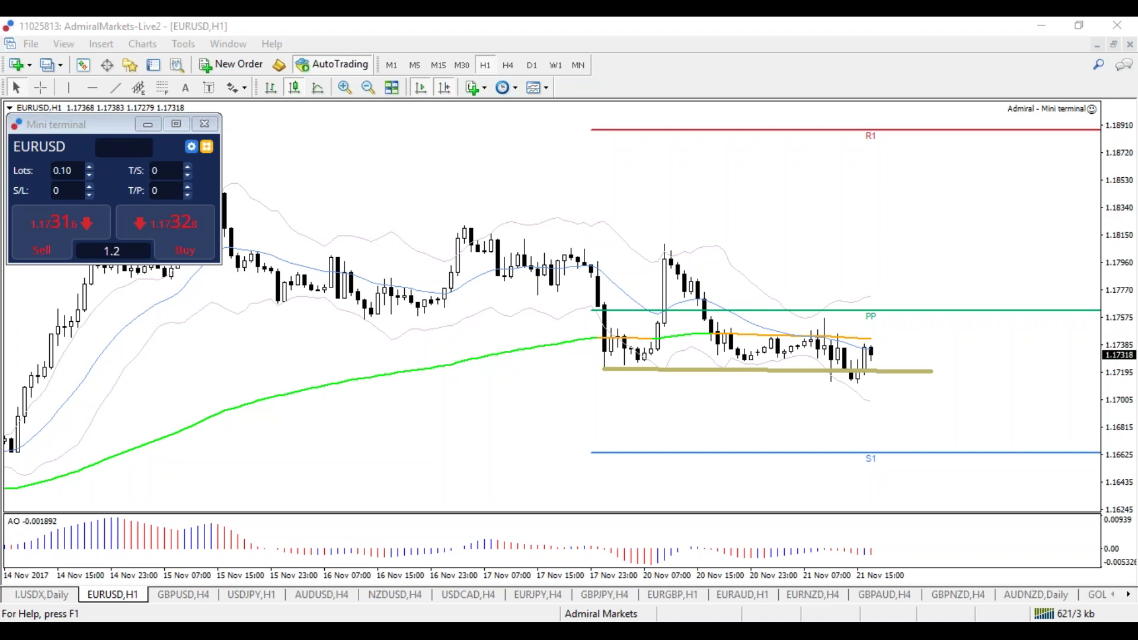
mouse_move(871, 345)
left_mouse_down()
mouse_move(876, 473)
mouse_move(970, 471)
mouse_move(1023, 412)
mouse_move(1054, 555)
mouse_move(993, 526)
left_mouse_up()
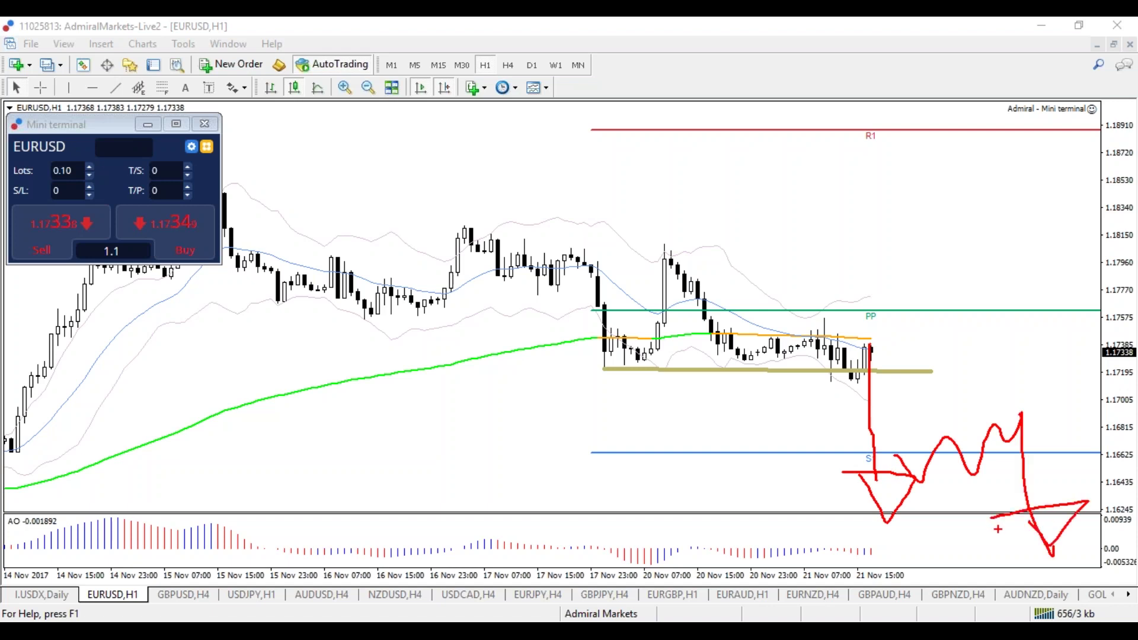
key("Escape")
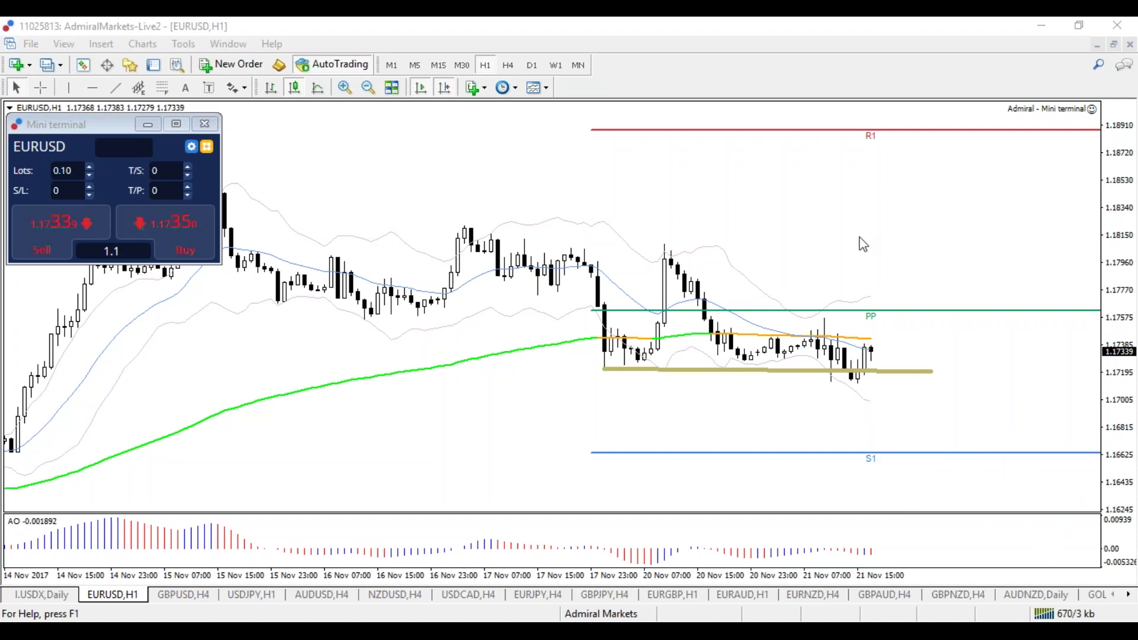
Switch EURUSD to the H4 timeframe, briefly circle PP, and turn on the crosshair
left_click(508, 64)
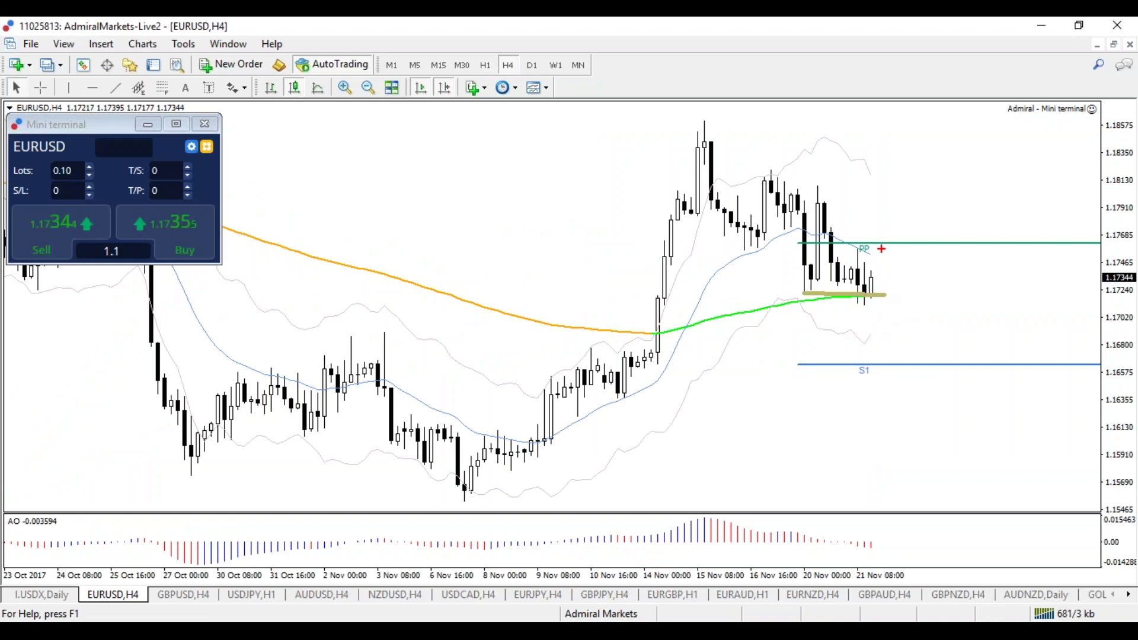
mouse_move(875, 236)
left_mouse_down()
mouse_move(865, 264)
mouse_move(884, 246)
left_mouse_up()
key("Escape")
left_click(47, 88)
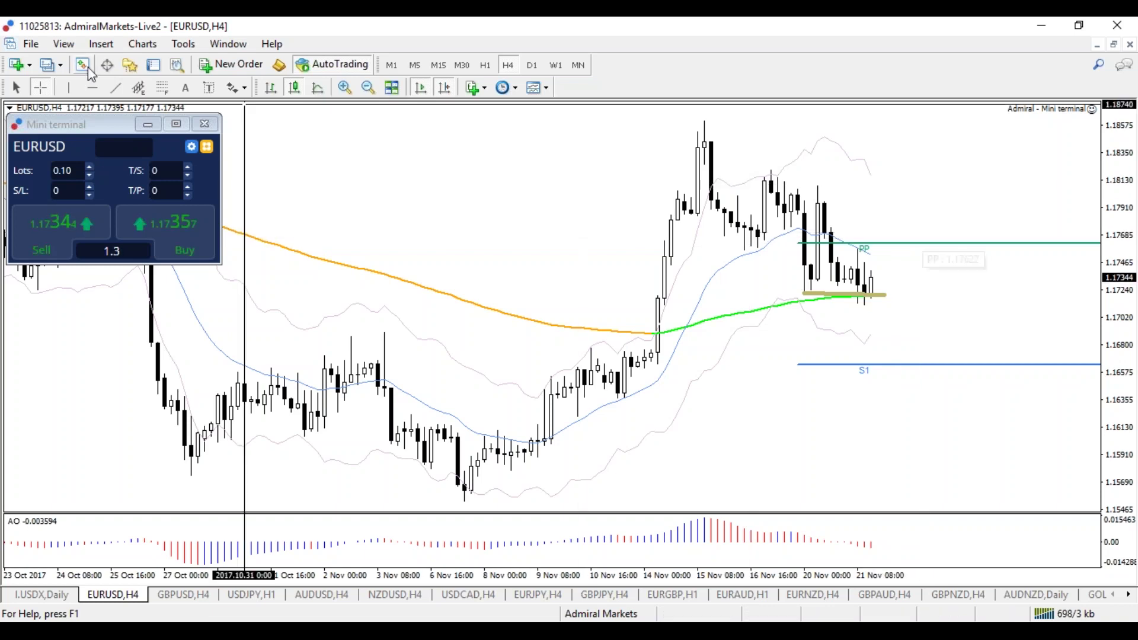
Draw a descending trendline from the mid-November peak across the recent highs toward PP
left_click(116, 88)
left_click_drag(705, 116, 725, 141)
left_click_drag(770, 171, 925, 289)
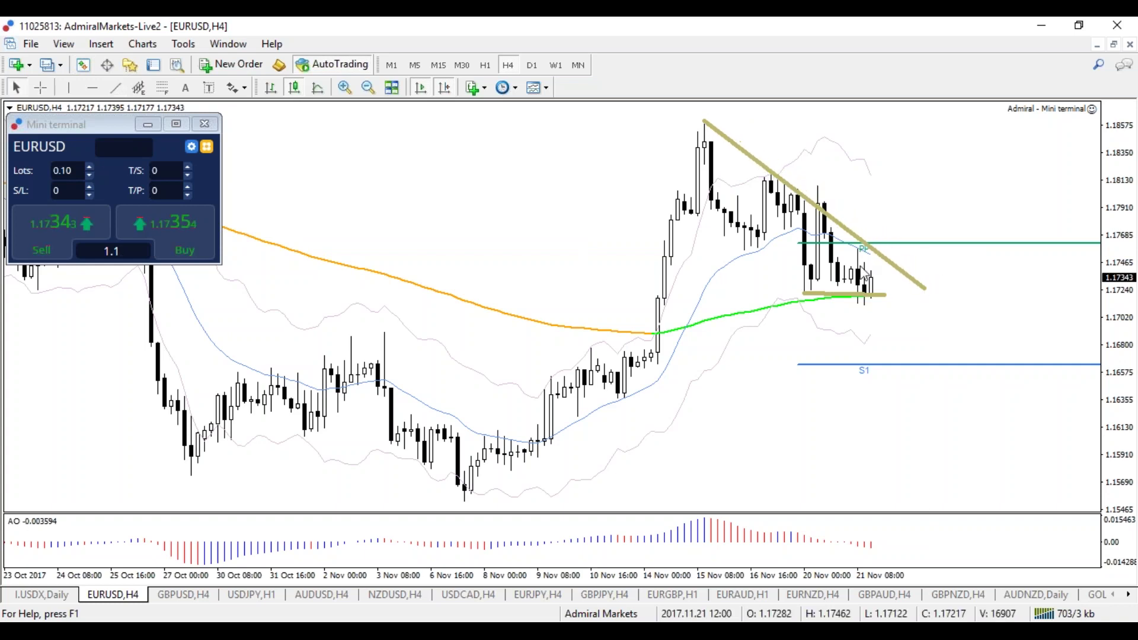
mouse_move(883, 232)
left_mouse_down()
mouse_move(897, 244)
mouse_move(858, 240)
mouse_move(940, 132)
mouse_move(931, 124)
mouse_move(953, 143)
left_mouse_up()
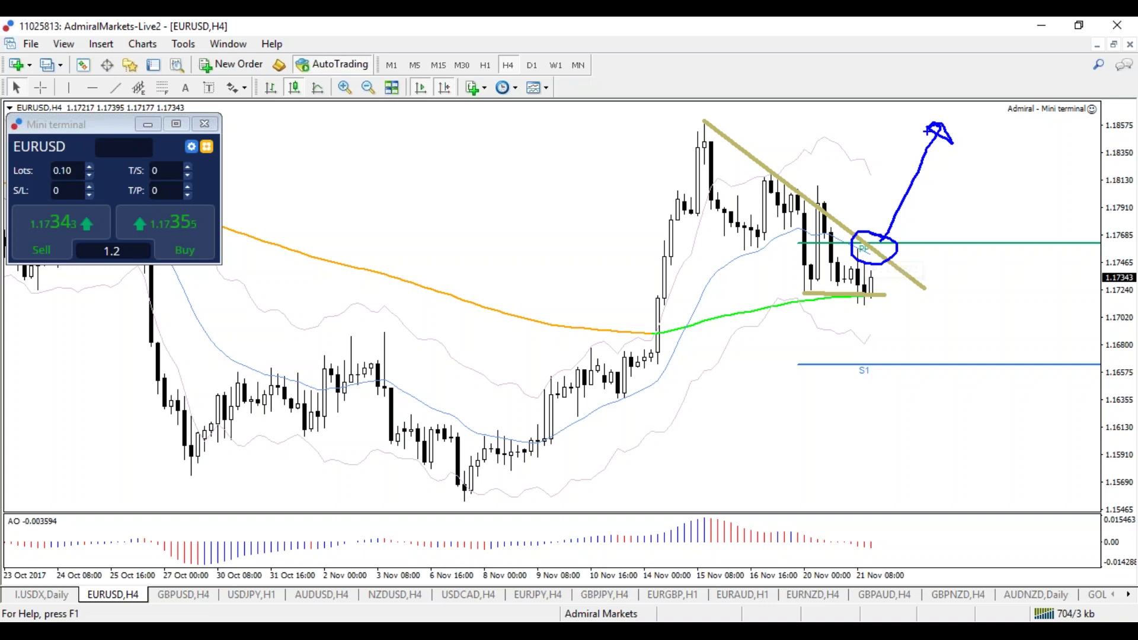
key("Escape")
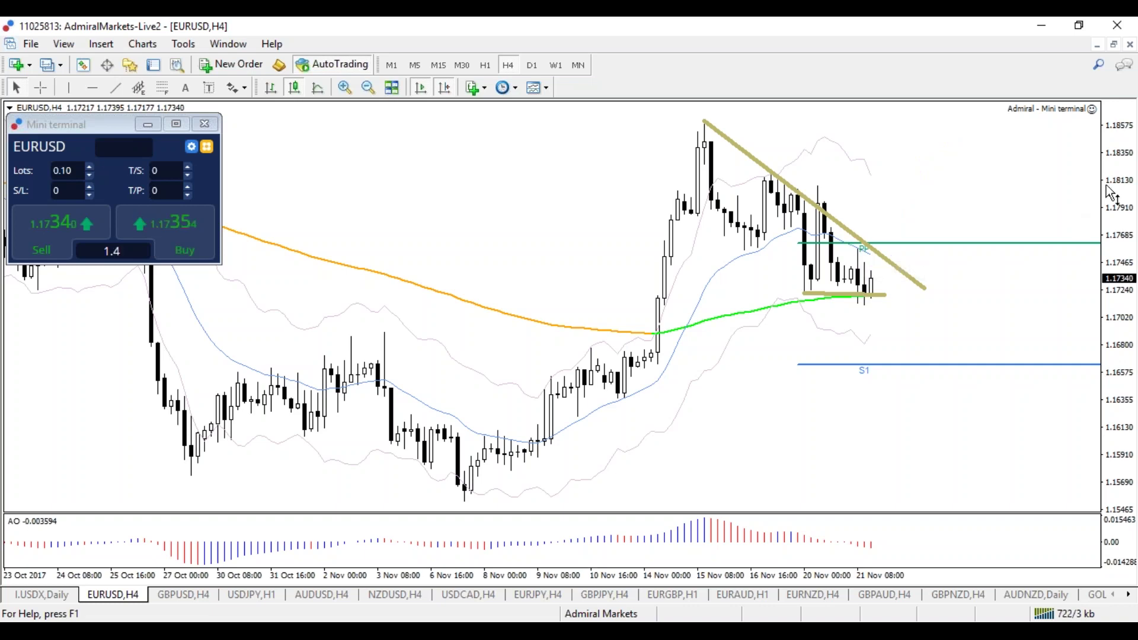
Circle the 15 Nov breakout candles and the early-November low, then clear the sketches
left_click(40, 87)
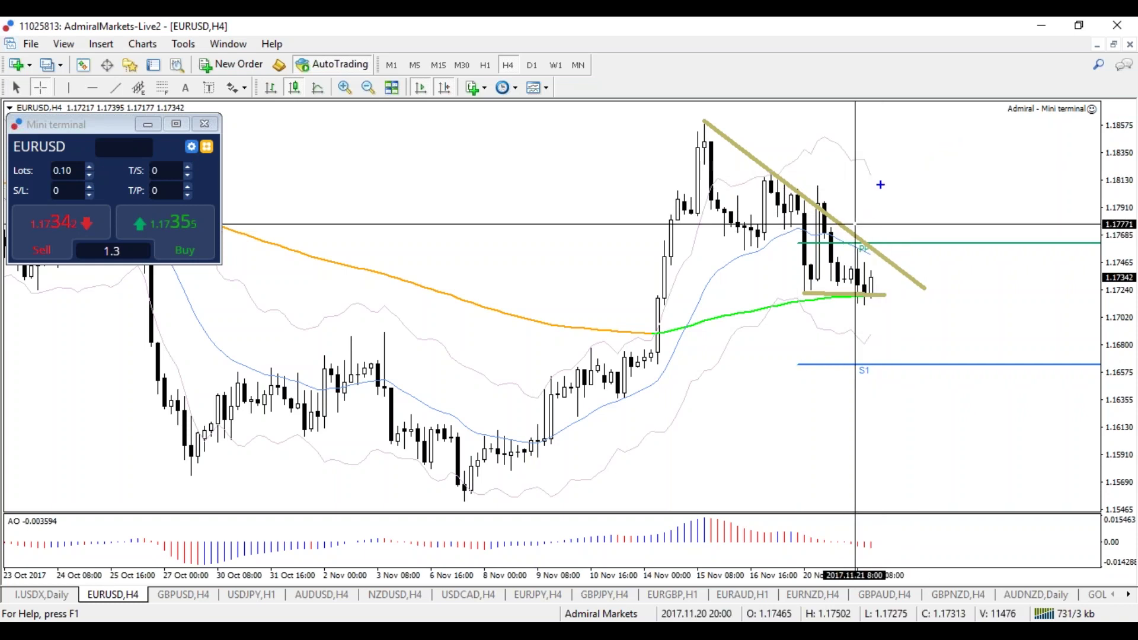
mouse_move(886, 164)
left_mouse_down()
mouse_move(876, 161)
mouse_move(870, 184)
mouse_move(880, 169)
left_mouse_up()
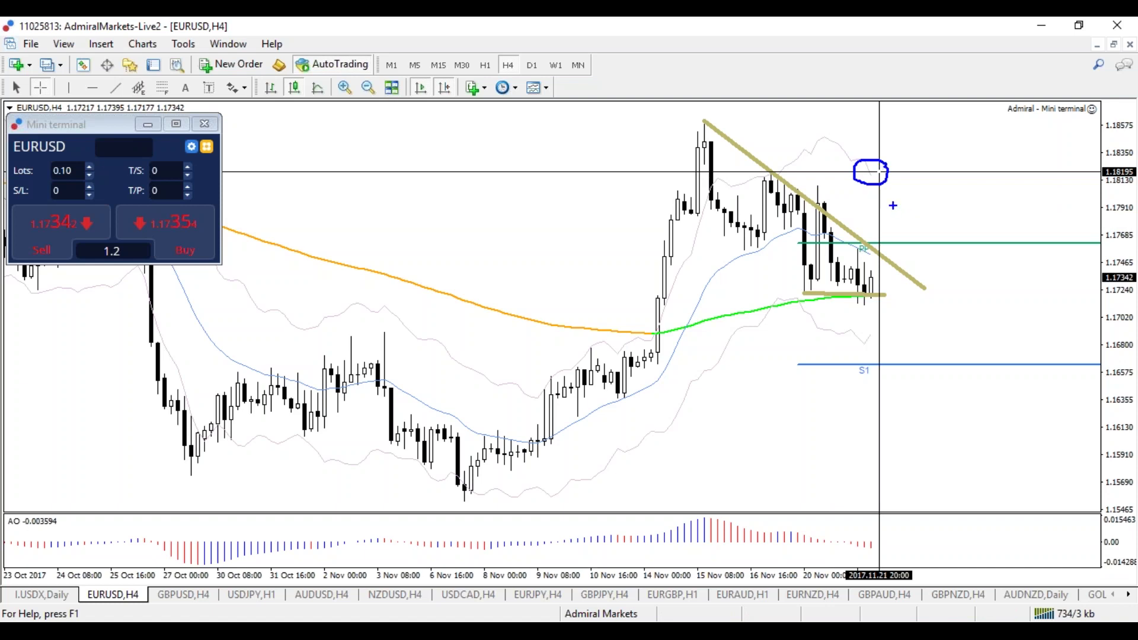
key("Escape")
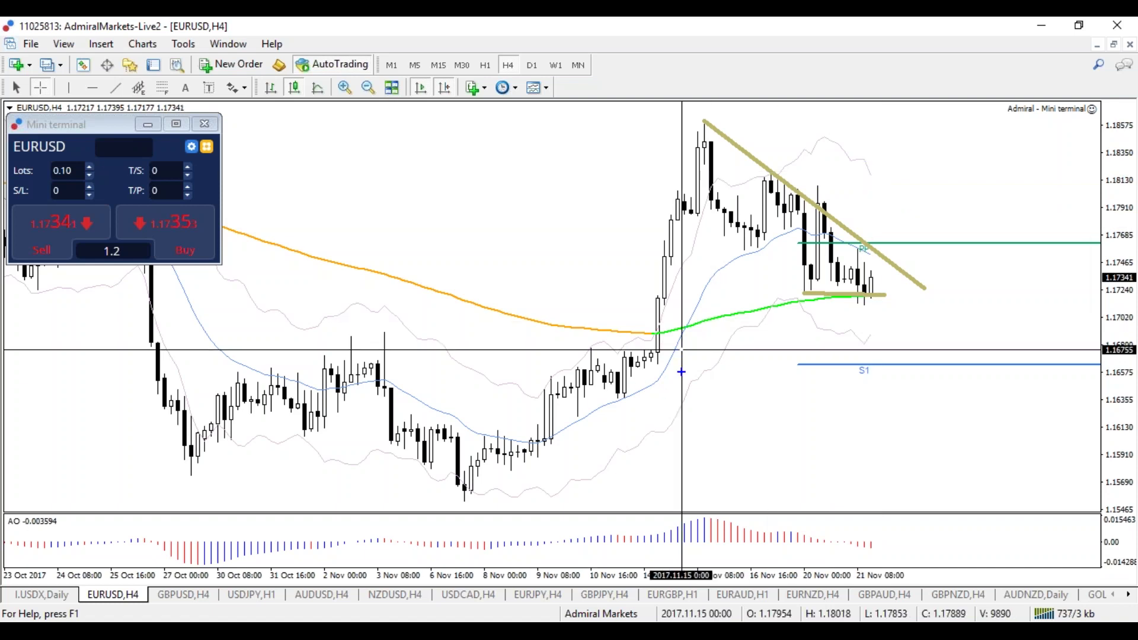
mouse_move(678, 339)
left_mouse_down()
mouse_move(658, 295)
mouse_move(639, 330)
mouse_move(680, 353)
mouse_move(671, 143)
mouse_move(652, 151)
mouse_move(691, 172)
left_mouse_up()
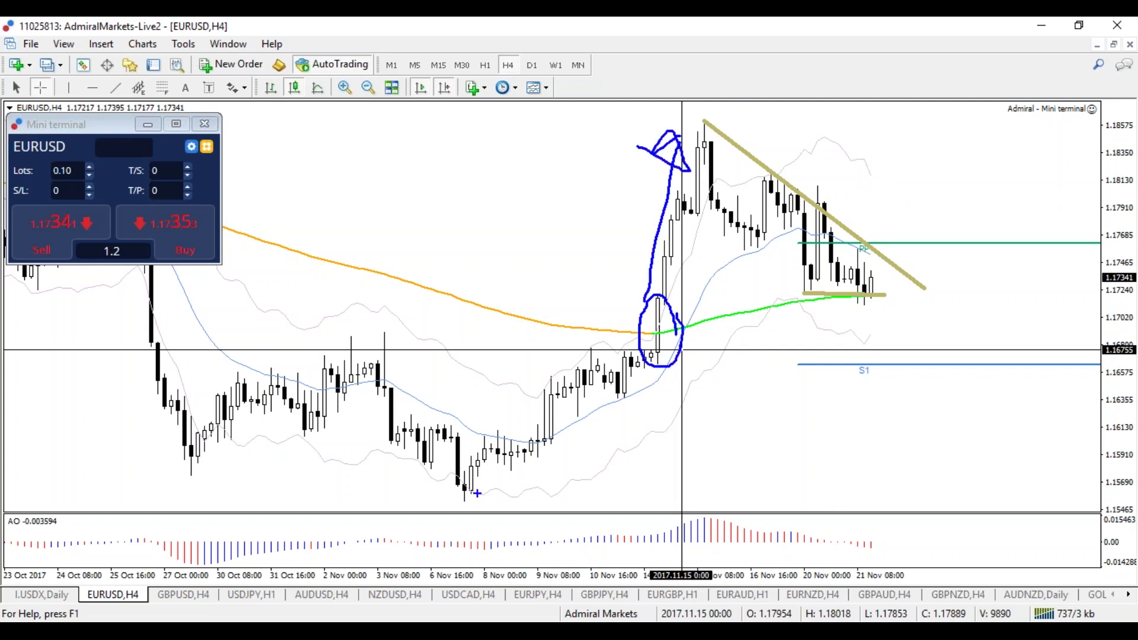
mouse_move(465, 479)
left_mouse_down()
mouse_move(465, 499)
mouse_move(481, 472)
mouse_move(461, 464)
mouse_move(477, 492)
mouse_move(479, 468)
mouse_move(532, 386)
mouse_move(514, 421)
left_mouse_up()
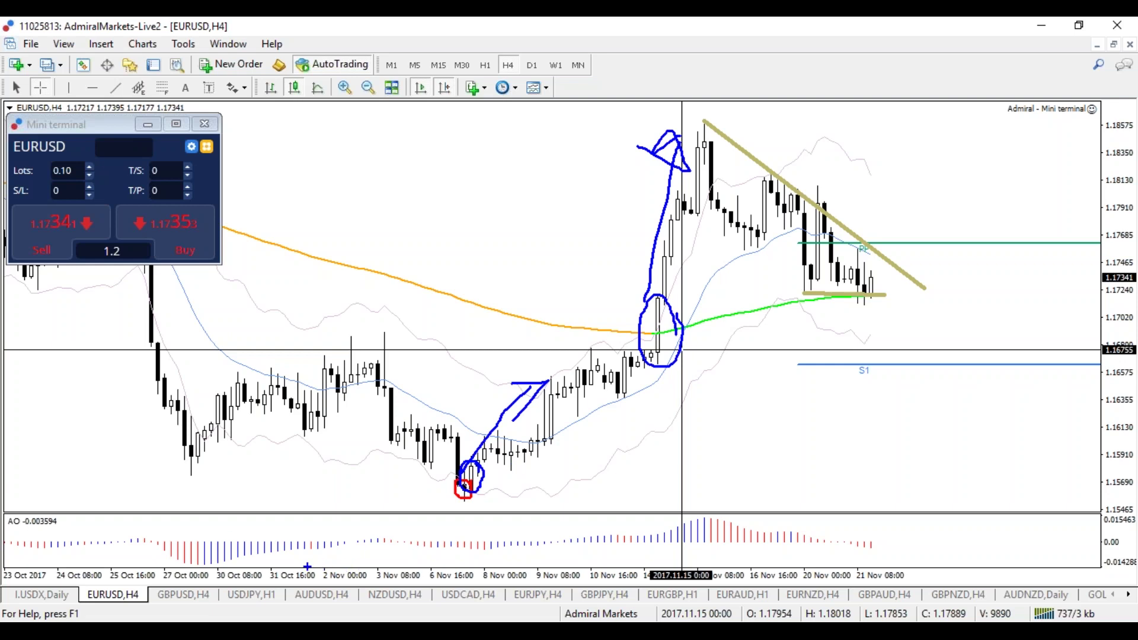
key("Escape")
Move the Mini terminal panel to the lower-left and circle the late-October highs in red
mouse_move(155, 312)
left_mouse_down()
mouse_move(149, 347)
mouse_move(185, 469)
mouse_move(147, 471)
left_mouse_up()
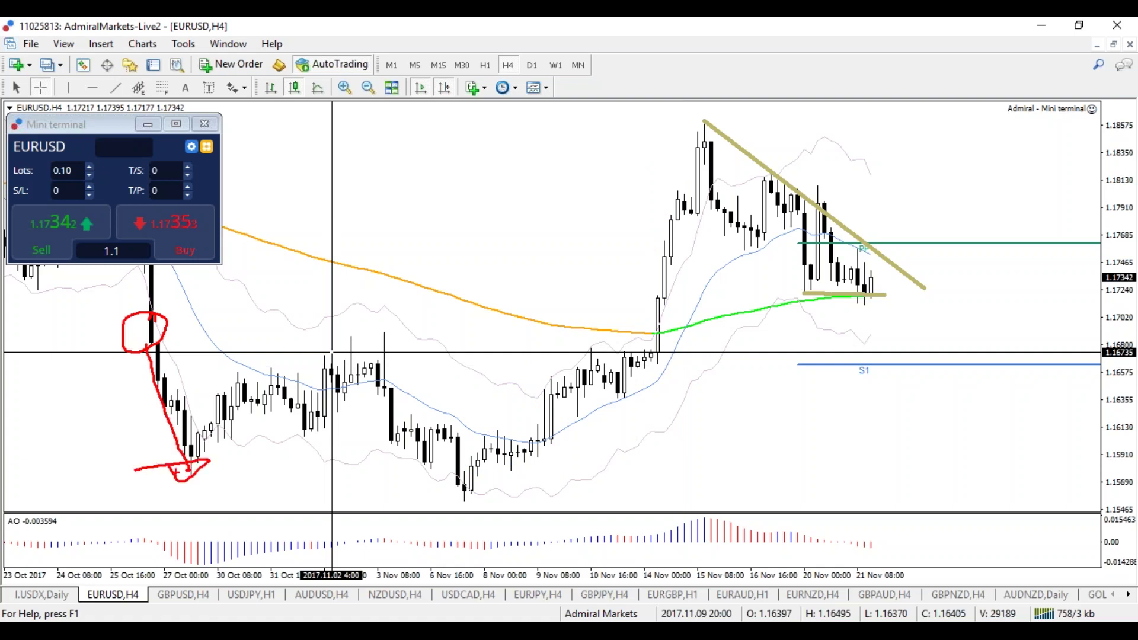
key("Escape")
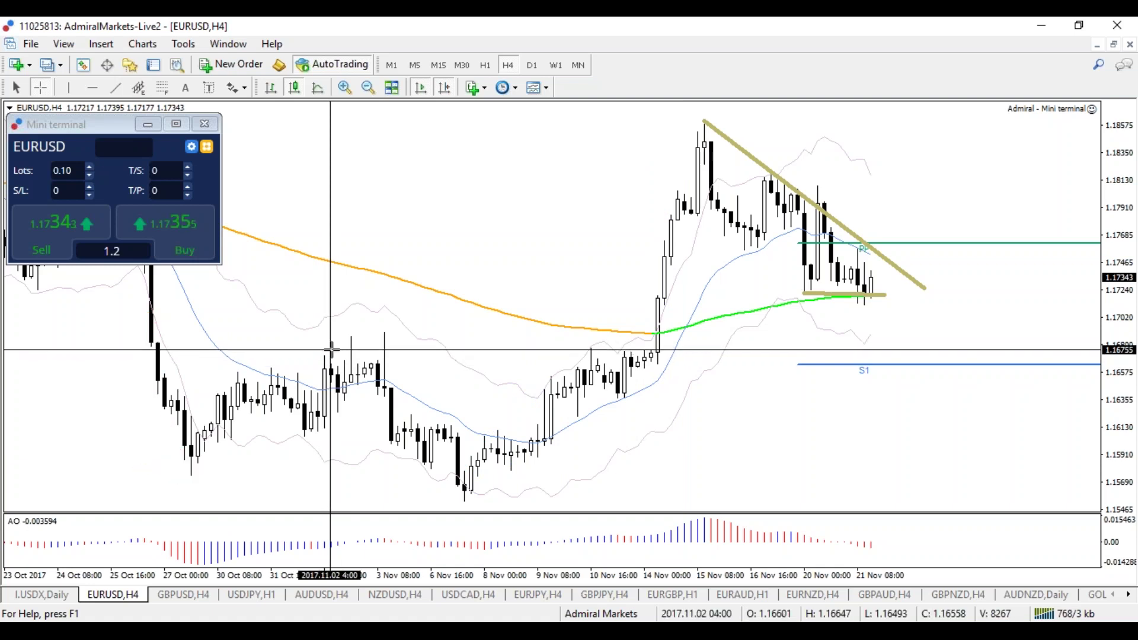
mouse_move(126, 133)
left_mouse_down()
mouse_move(150, 377)
mouse_move(136, 393)
mouse_move(126, 461)
left_mouse_up()
mouse_move(149, 164)
left_mouse_down()
mouse_move(87, 171)
mouse_move(154, 177)
mouse_move(130, 153)
mouse_move(127, 178)
mouse_move(145, 157)
mouse_move(153, 386)
mouse_move(169, 373)
left_mouse_up()
key("Escape")
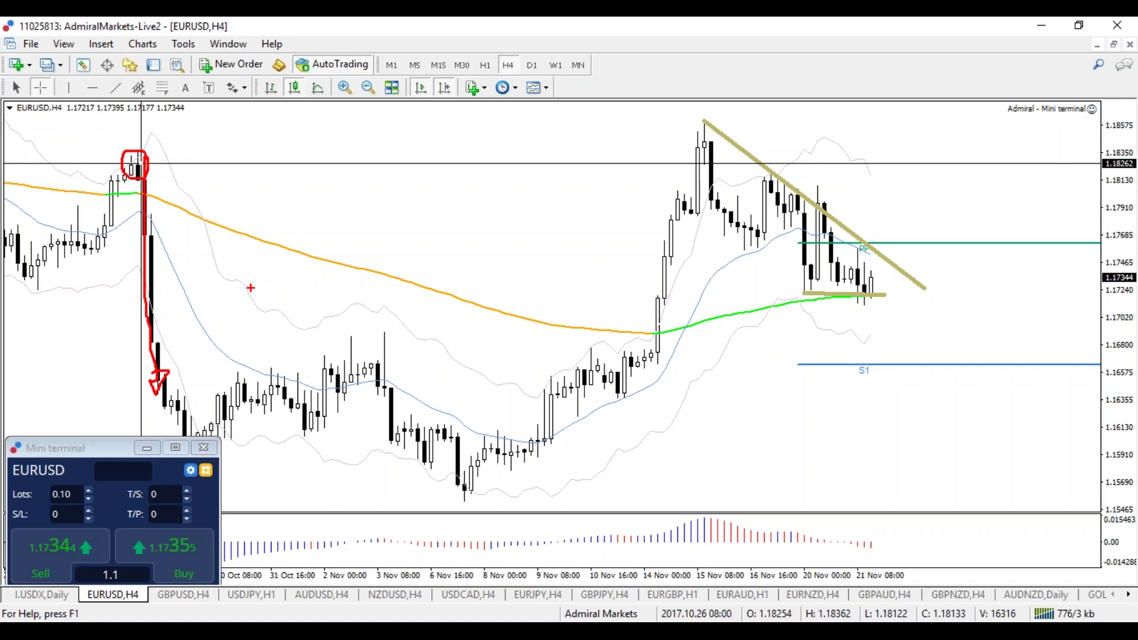
key("Escape")
Circle the mid-November and early-November candles in blue, then clear the sketch
key("ctrl+2")
key("b")
mouse_move(670, 308)
left_mouse_down()
mouse_move(651, 289)
mouse_move(652, 395)
mouse_move(686, 323)
mouse_move(669, 304)
left_mouse_up()
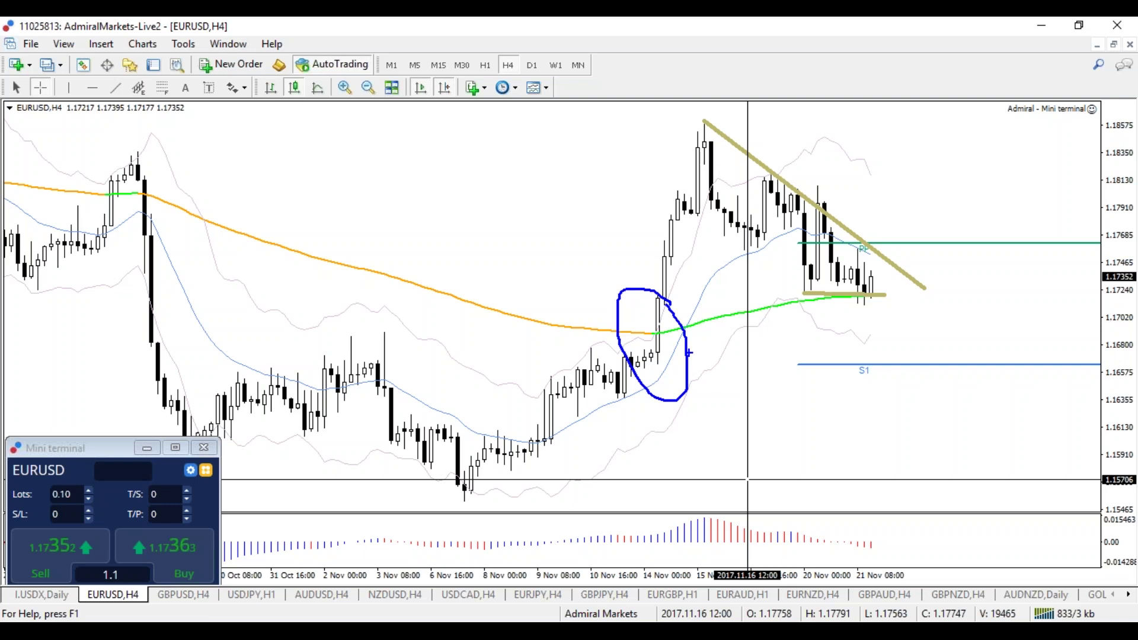
mouse_move(292, 372)
left_mouse_down()
mouse_move(266, 378)
mouse_move(290, 356)
left_mouse_up()
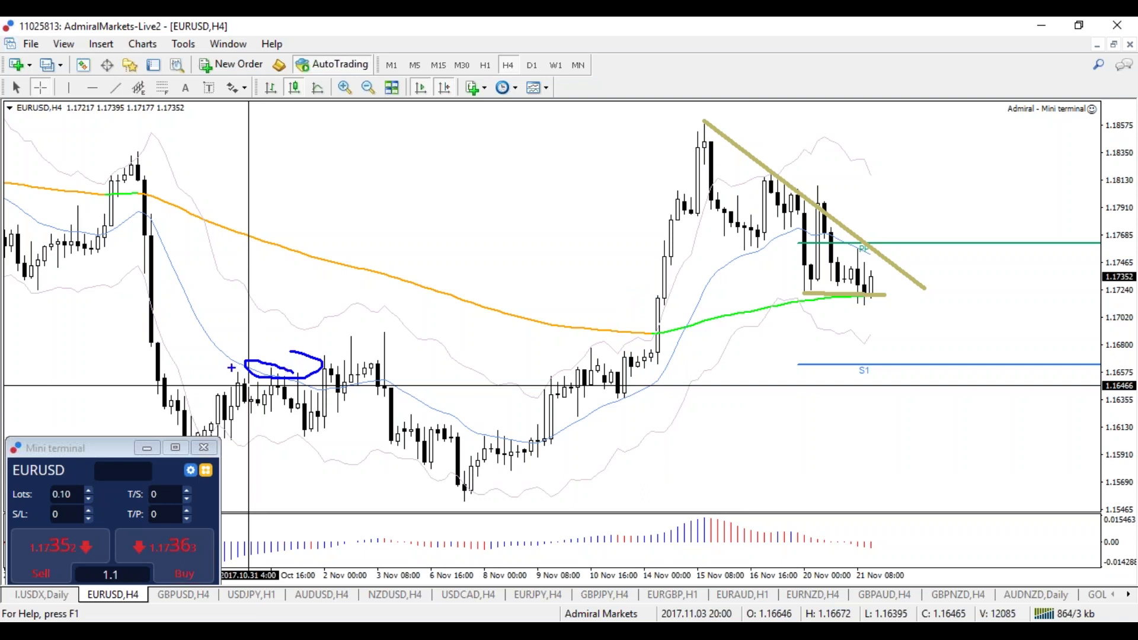
key("Escape")
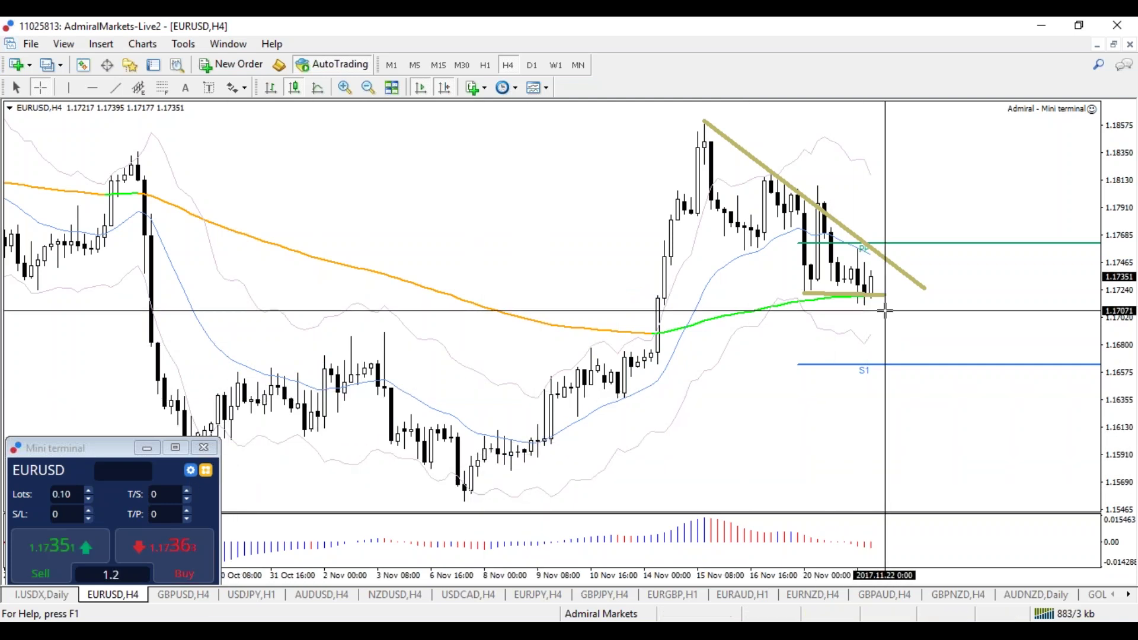
mouse_move(899, 282)
left_mouse_down()
mouse_move(897, 268)
mouse_move(855, 299)
mouse_move(891, 272)
left_mouse_up()
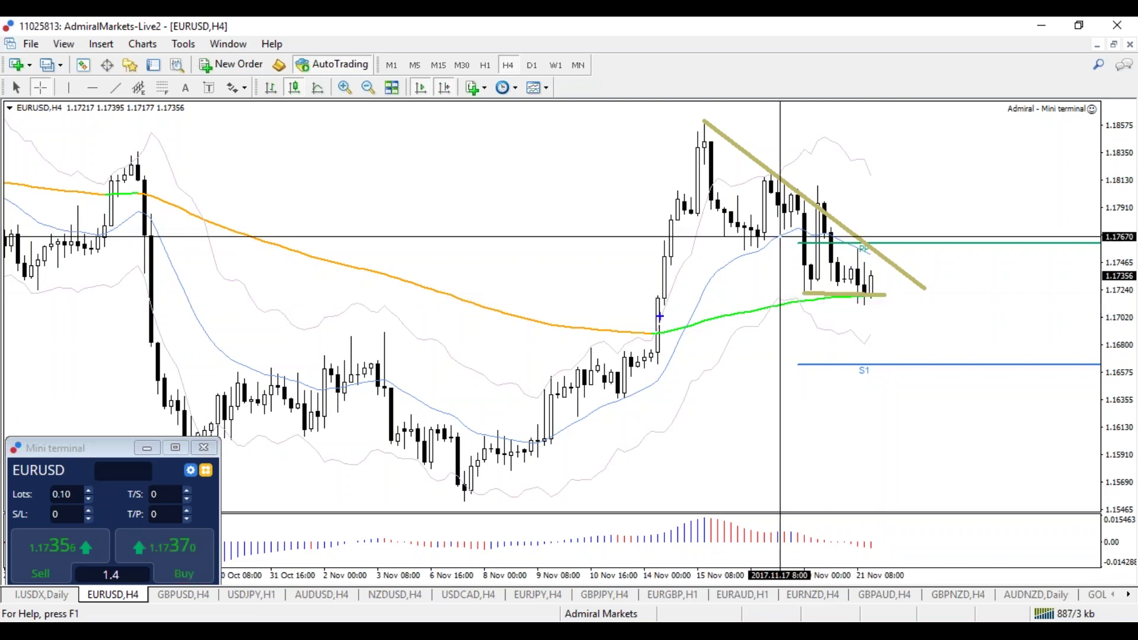
mouse_move(558, 425)
left_mouse_down()
mouse_move(697, 327)
mouse_move(806, 222)
mouse_move(868, 254)
left_mouse_up()
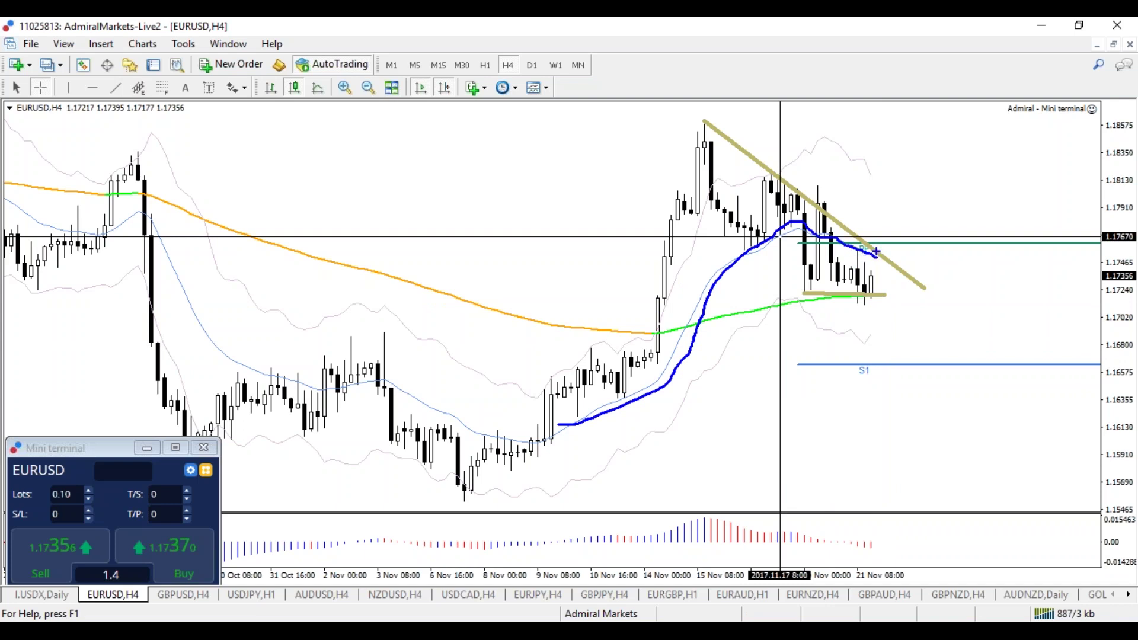
mouse_move(884, 239)
left_mouse_down()
mouse_move(892, 255)
mouse_move(887, 171)
mouse_move(905, 188)
mouse_move(929, 171)
mouse_move(878, 177)
mouse_move(907, 165)
mouse_move(919, 122)
mouse_move(940, 135)
left_mouse_up()
key("r")
key("b")
mouse_move(907, 183)
left_mouse_down()
mouse_move(936, 230)
mouse_move(963, 223)
mouse_move(940, 235)
left_mouse_up()
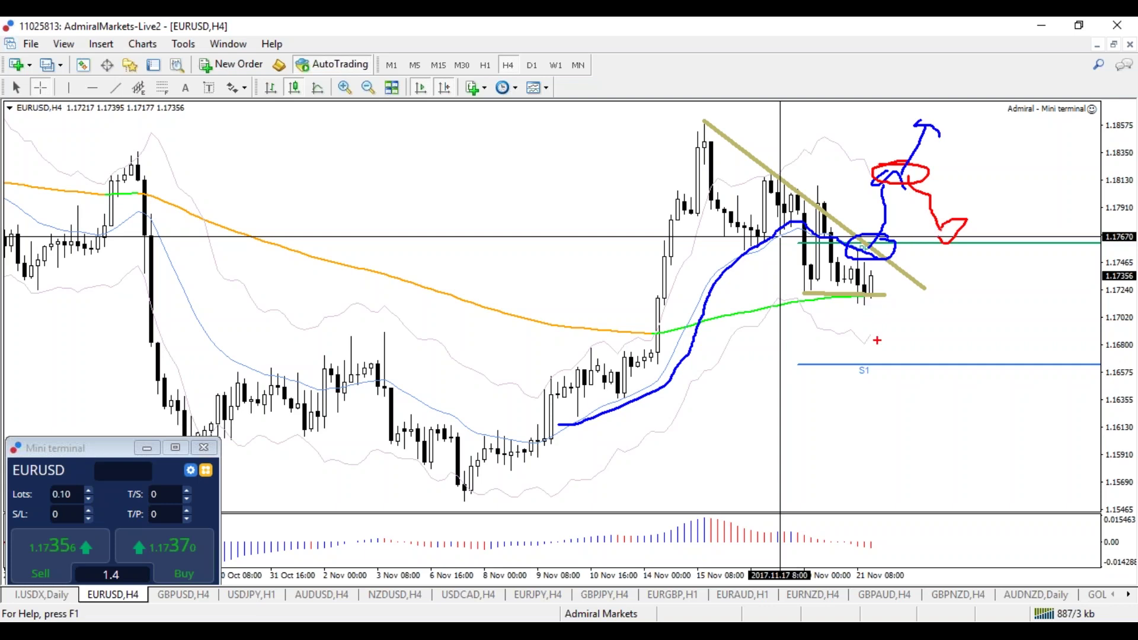
mouse_move(874, 294)
left_mouse_down()
mouse_move(886, 348)
mouse_move(900, 332)
left_mouse_up()
mouse_move(901, 350)
left_mouse_down()
mouse_move(942, 384)
mouse_move(929, 426)
mouse_move(900, 425)
left_mouse_up()
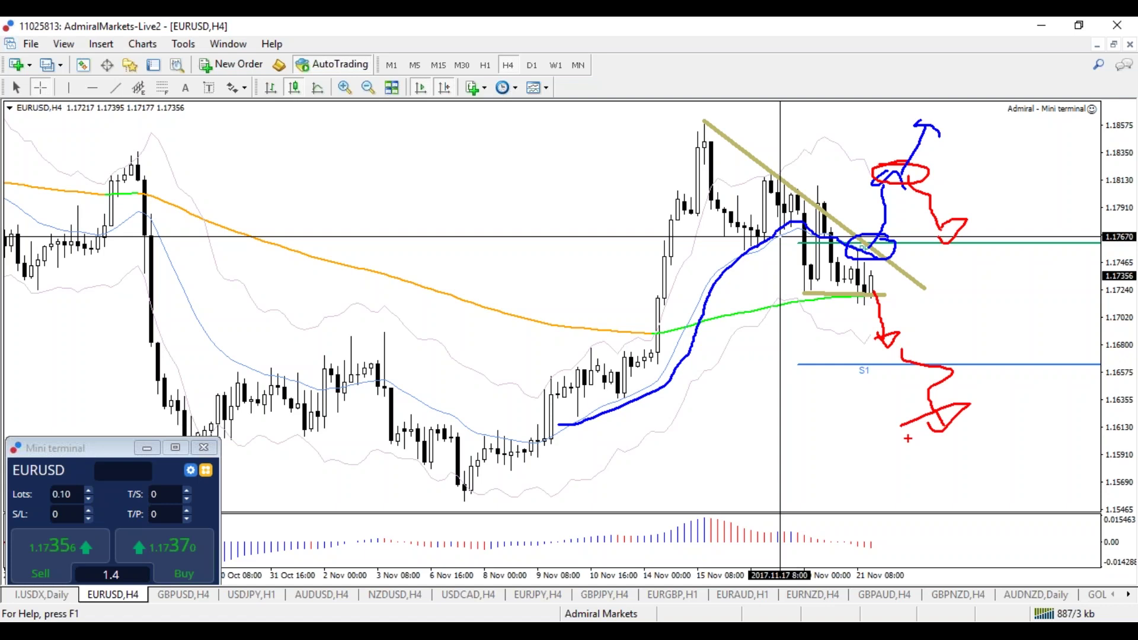
key("Escape")
mouse_move(882, 295)
left_mouse_down()
mouse_move(882, 342)
mouse_move(905, 302)
left_mouse_up()
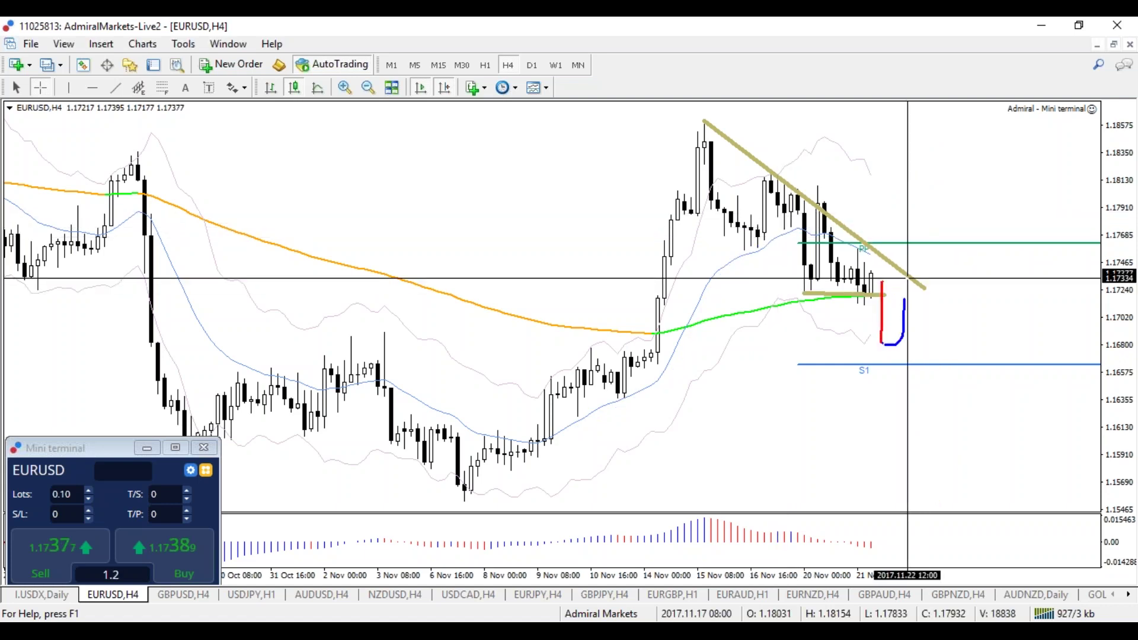
mouse_move(685, 129)
left_mouse_down()
mouse_move(714, 211)
mouse_move(820, 205)
mouse_move(867, 314)
mouse_move(907, 297)
mouse_move(919, 316)
left_mouse_up()
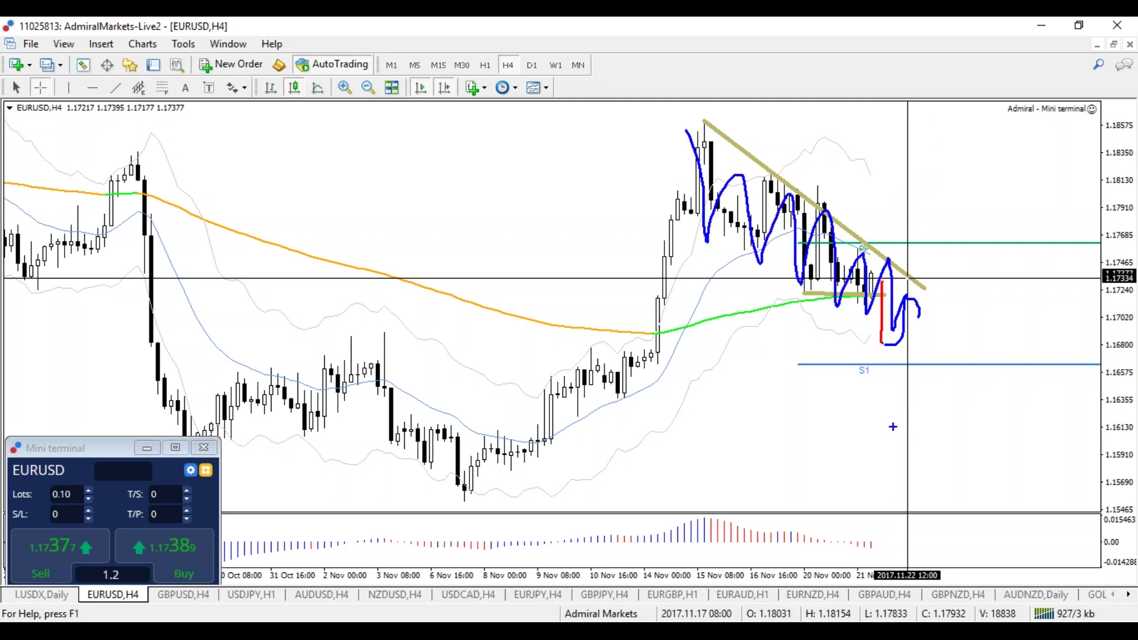
left_click_drag(686, 202, 935, 364)
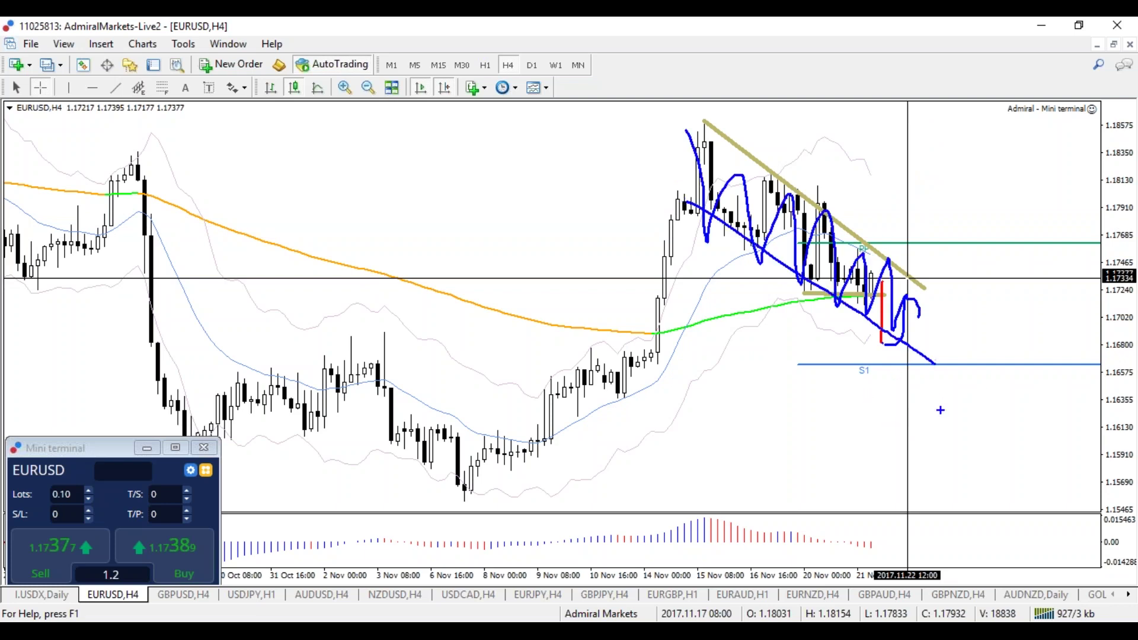
key("Escape")
key("ctrl+2")
left_click_drag(897, 326, 912, 350)
key("Escape")
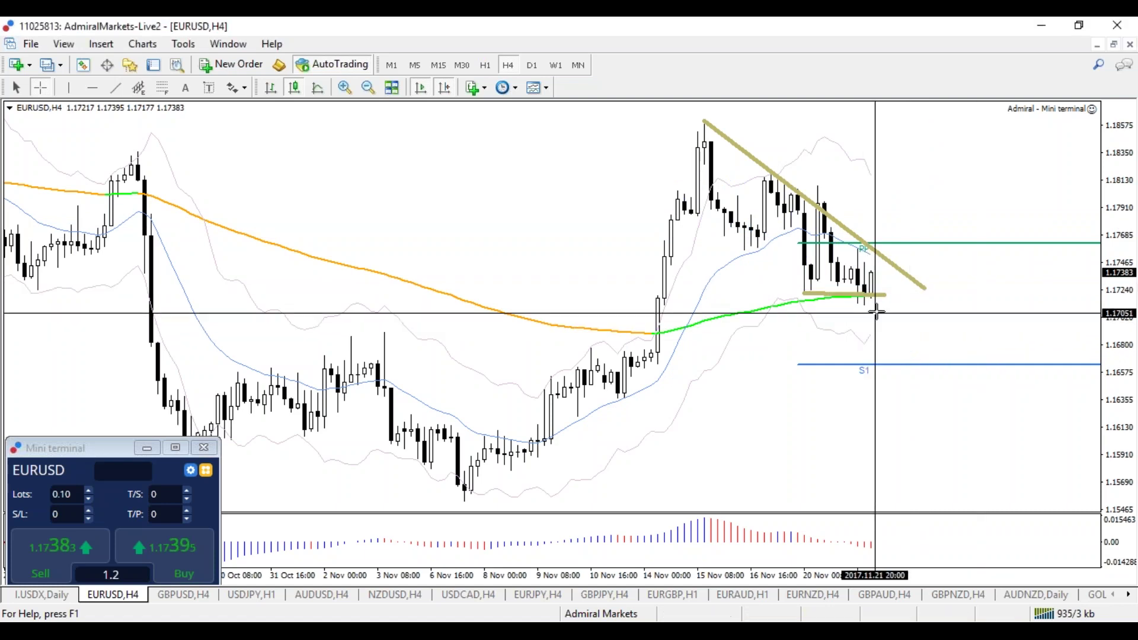
Turn off the crosshair, sketch a red wavy decline from the triangle base toward S1, then clear it
left_click(16, 87)
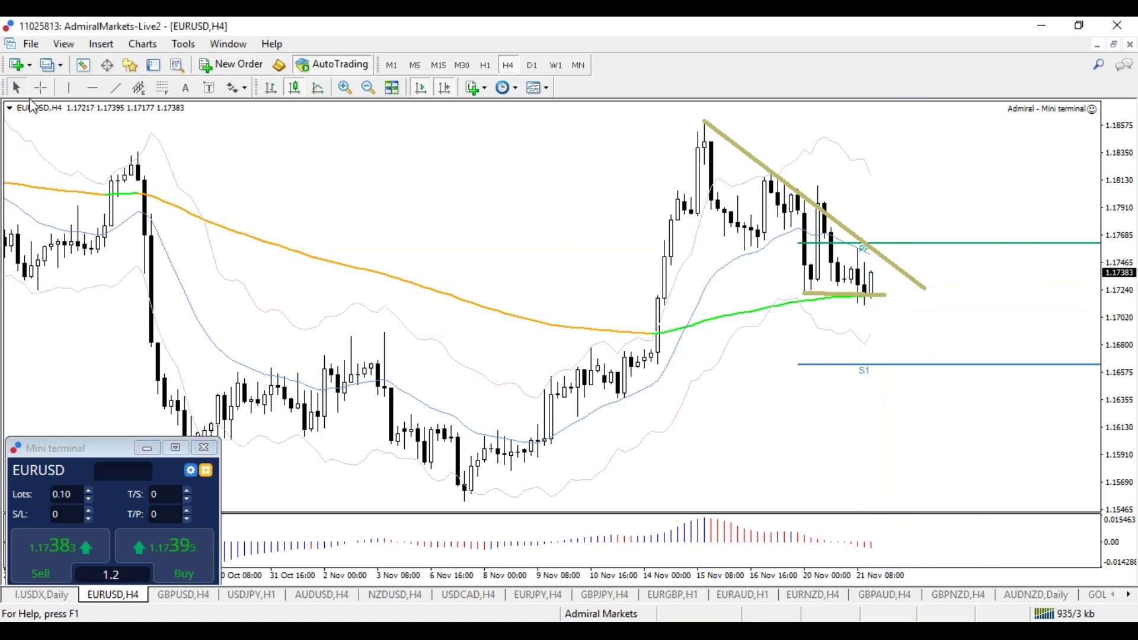
key("ctrl+2")
mouse_move(862, 298)
left_mouse_down()
mouse_move(907, 301)
mouse_move(870, 350)
mouse_move(904, 306)
left_mouse_up()
left_click_drag(899, 354, 909, 353)
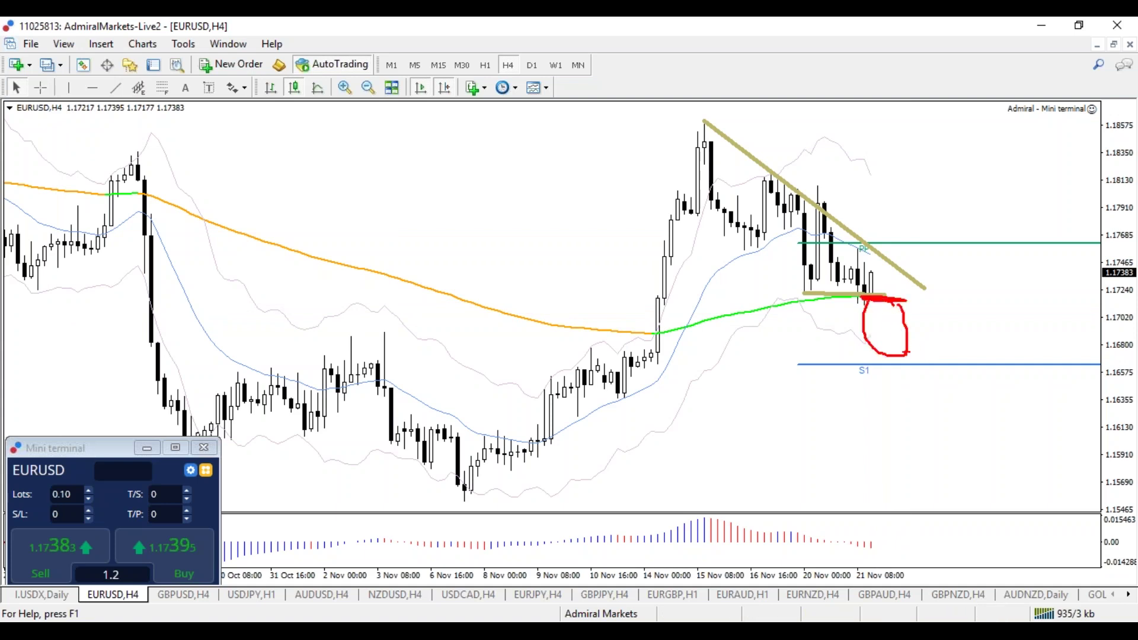
mouse_move(882, 303)
left_mouse_down()
mouse_move(900, 358)
mouse_move(950, 356)
mouse_move(966, 413)
left_mouse_up()
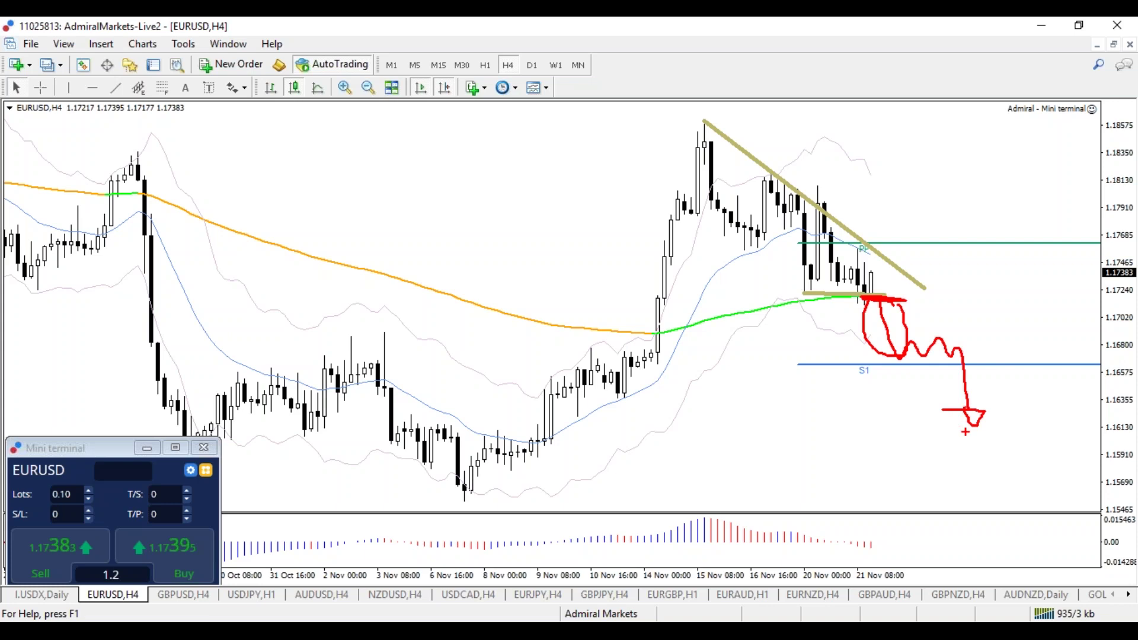
key("e")
Circle the area above S1 in blue, then erase it
key("b")
mouse_move(900, 355)
left_mouse_down()
mouse_move(888, 336)
mouse_move(893, 366)
mouse_move(919, 280)
mouse_move(934, 297)
mouse_move(888, 365)
mouse_move(901, 336)
mouse_move(970, 360)
mouse_move(1010, 341)
left_mouse_up()
key("e")
Sketch a red path down to 1.1600 with range lines at S1 and a downward arrow, then erase it
key("r")
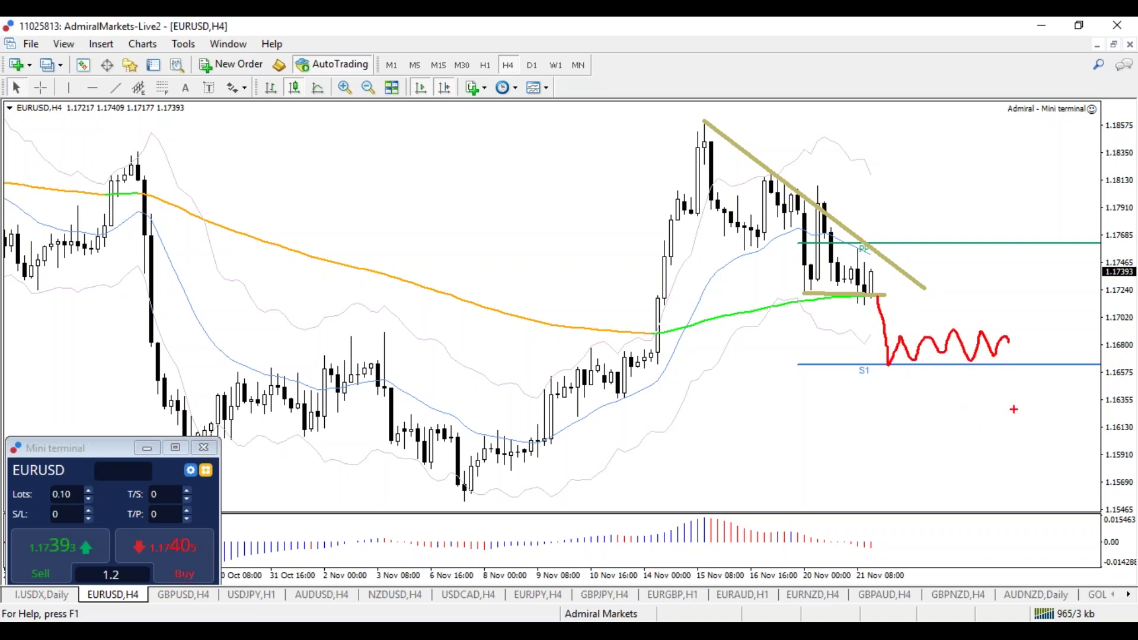
mouse_move(1002, 343)
left_mouse_down()
mouse_move(995, 436)
mouse_move(1061, 428)
mouse_move(935, 444)
left_mouse_up()
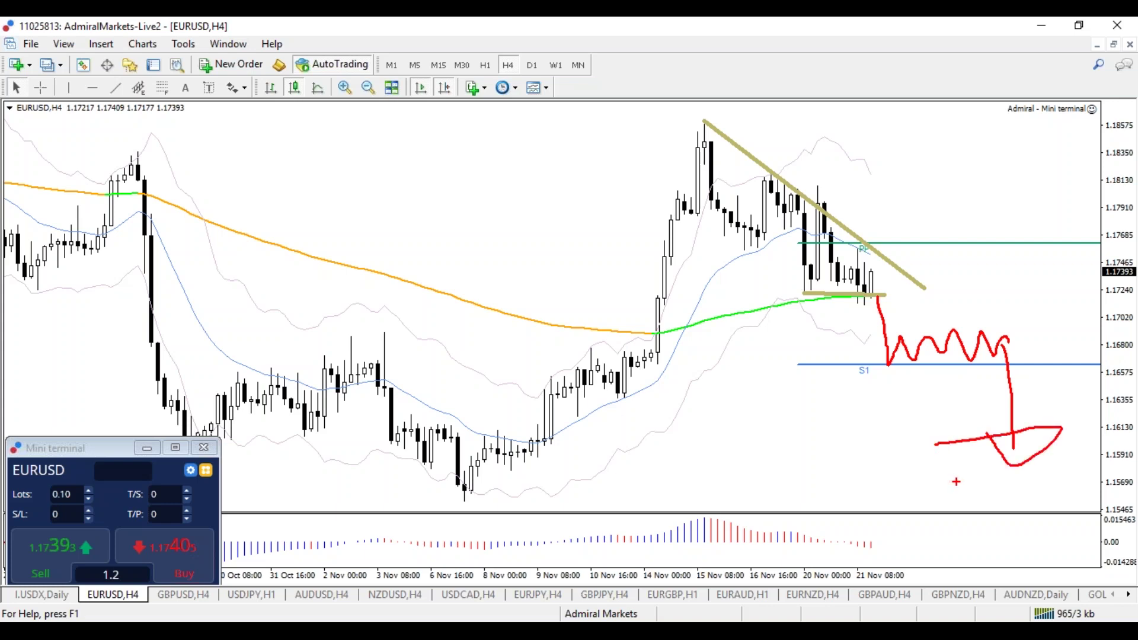
left_click_drag(892, 335, 1008, 336)
left_click_drag(883, 366, 977, 365)
mouse_move(986, 259)
left_mouse_down()
mouse_move(995, 299)
mouse_move(966, 301)
left_mouse_up()
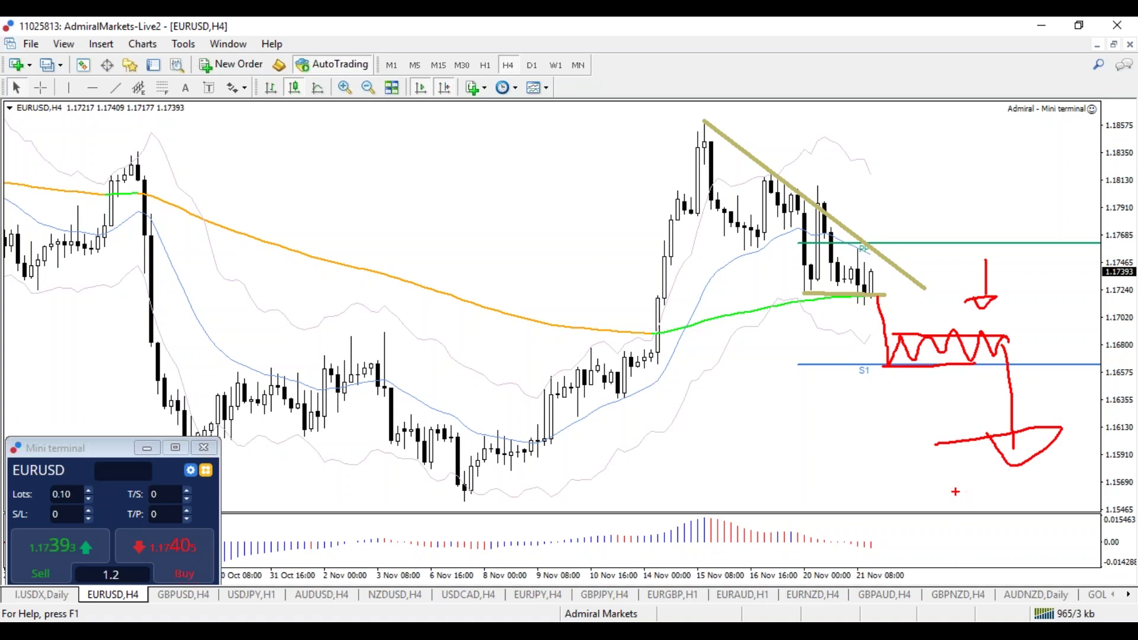
key("e")
key("b")
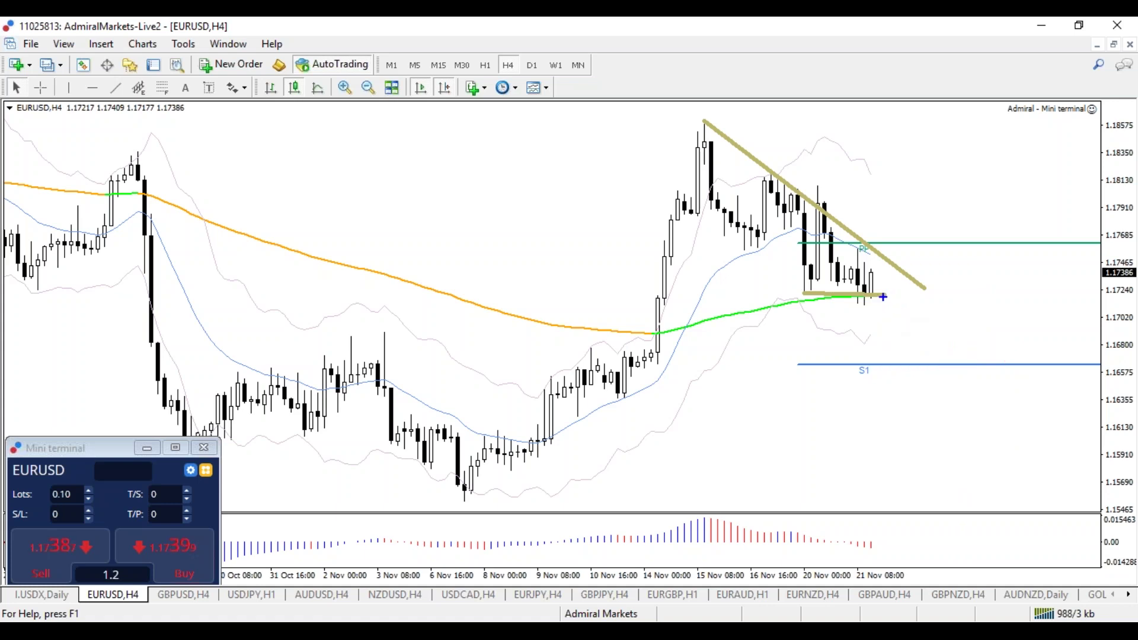
Sketch a blue breakout above PP, a red drop to S1, and blue rebound arrows to the trendline
mouse_move(883, 244)
left_mouse_down()
mouse_move(878, 265)
mouse_move(876, 235)
mouse_move(910, 196)
mouse_move(913, 171)
mouse_move(927, 185)
mouse_move(878, 178)
mouse_move(916, 187)
mouse_move(916, 164)
mouse_move(963, 249)
mouse_move(923, 246)
left_mouse_up()
mouse_move(931, 167)
left_mouse_down()
mouse_move(947, 110)
mouse_move(927, 126)
mouse_move(949, 108)
left_mouse_up()
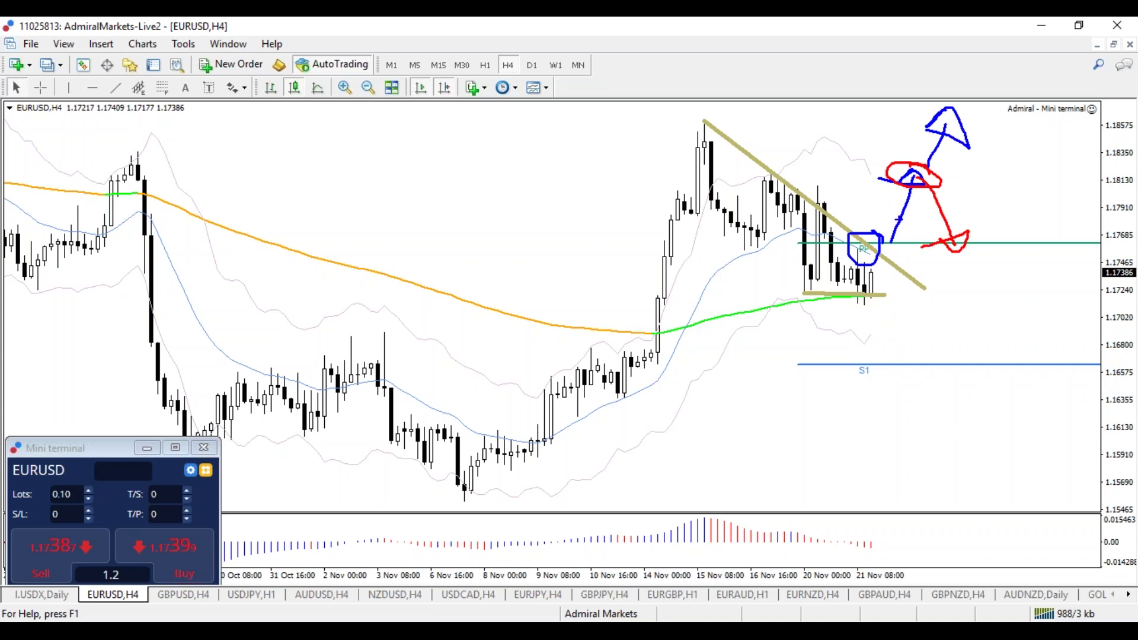
key("Escape")
mouse_move(881, 255)
left_mouse_down()
mouse_move(904, 181)
mouse_move(976, 187)
mouse_move(1001, 118)
mouse_move(972, 114)
left_mouse_up()
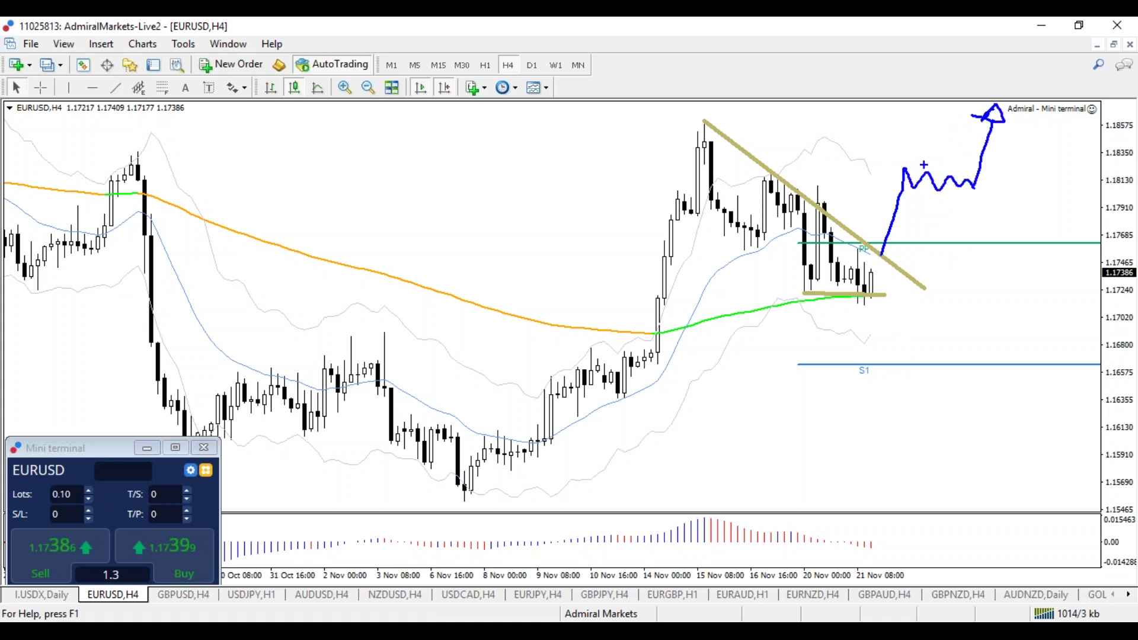
mouse_move(883, 299)
left_mouse_down()
mouse_move(926, 337)
mouse_move(989, 343)
mouse_move(999, 439)
mouse_move(984, 435)
left_mouse_up()
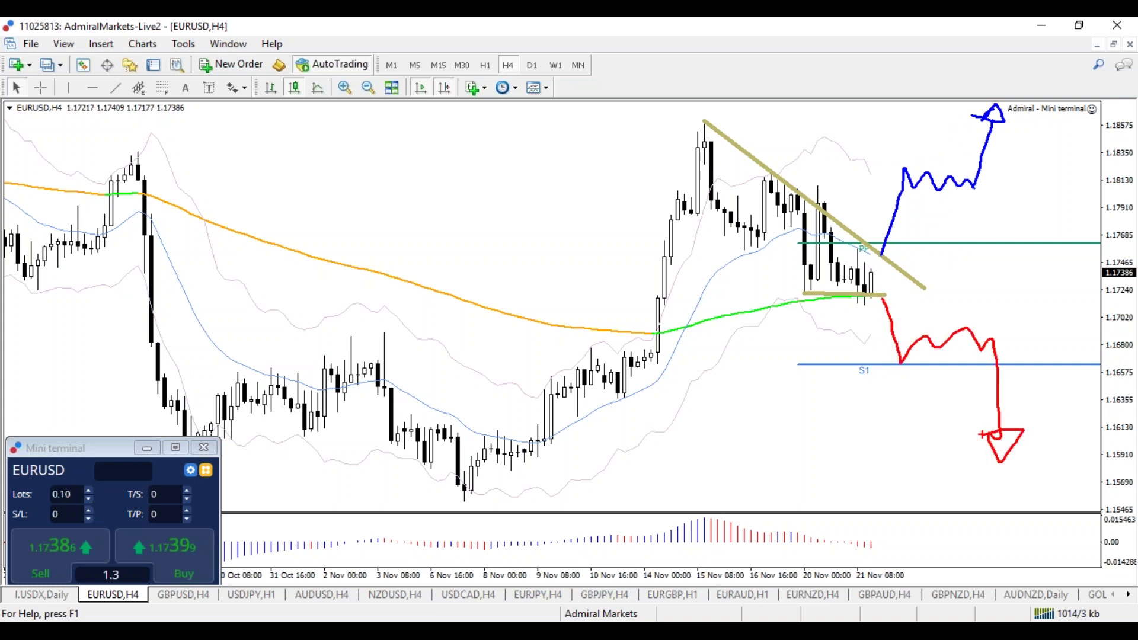
mouse_move(902, 360)
left_mouse_down()
mouse_move(916, 278)
mouse_move(919, 291)
left_mouse_up()
mouse_move(913, 173)
left_mouse_down()
mouse_move(949, 246)
mouse_move(935, 252)
left_mouse_up()
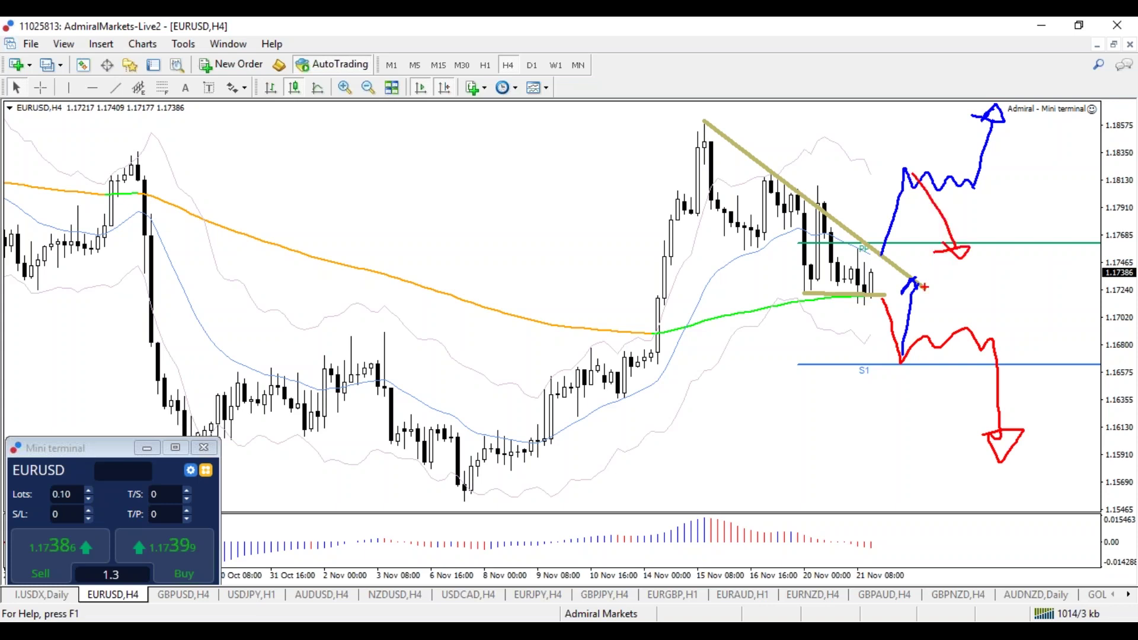
mouse_move(914, 335)
left_mouse_down()
mouse_move(920, 274)
mouse_move(924, 288)
left_mouse_up()
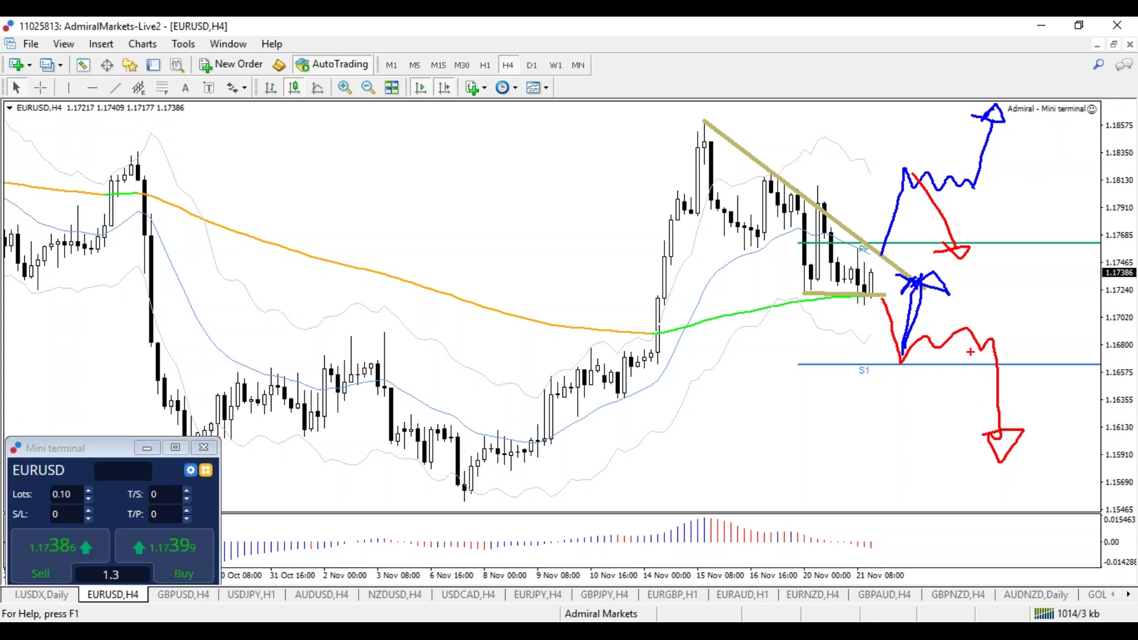
Add a red support zone along S1, an orange spot below it, and a green circle near PP
mouse_move(883, 370)
left_mouse_down()
mouse_move(1025, 348)
mouse_move(824, 375)
left_mouse_up()
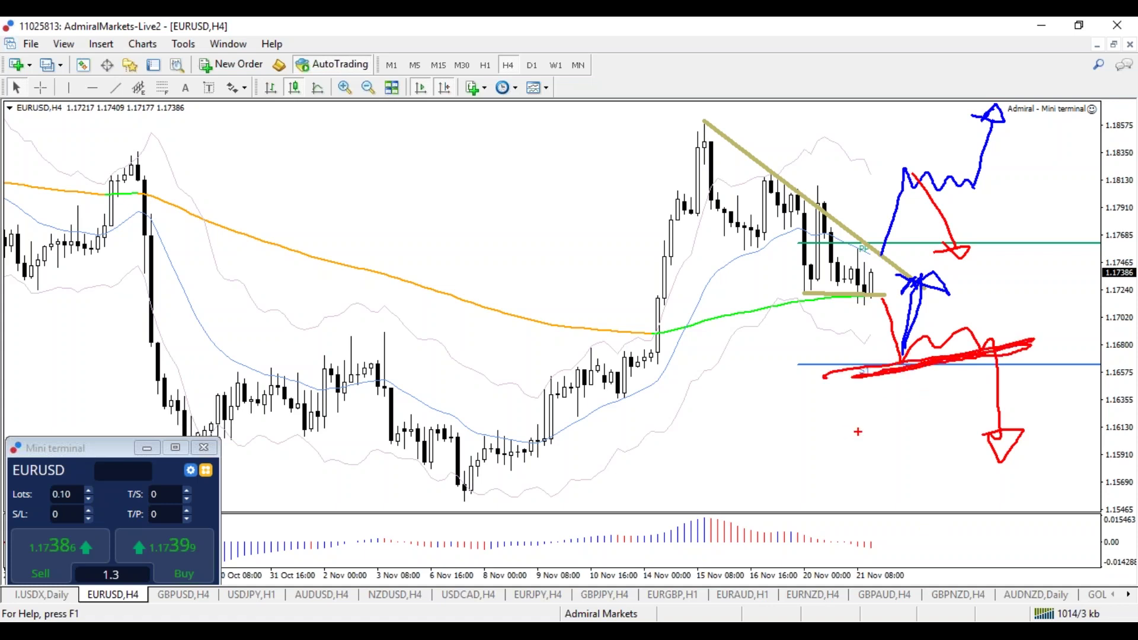
mouse_move(1010, 370)
left_mouse_down()
mouse_move(1010, 383)
mouse_move(1026, 384)
mouse_move(1028, 371)
mouse_move(991, 380)
mouse_move(1011, 386)
left_mouse_up()
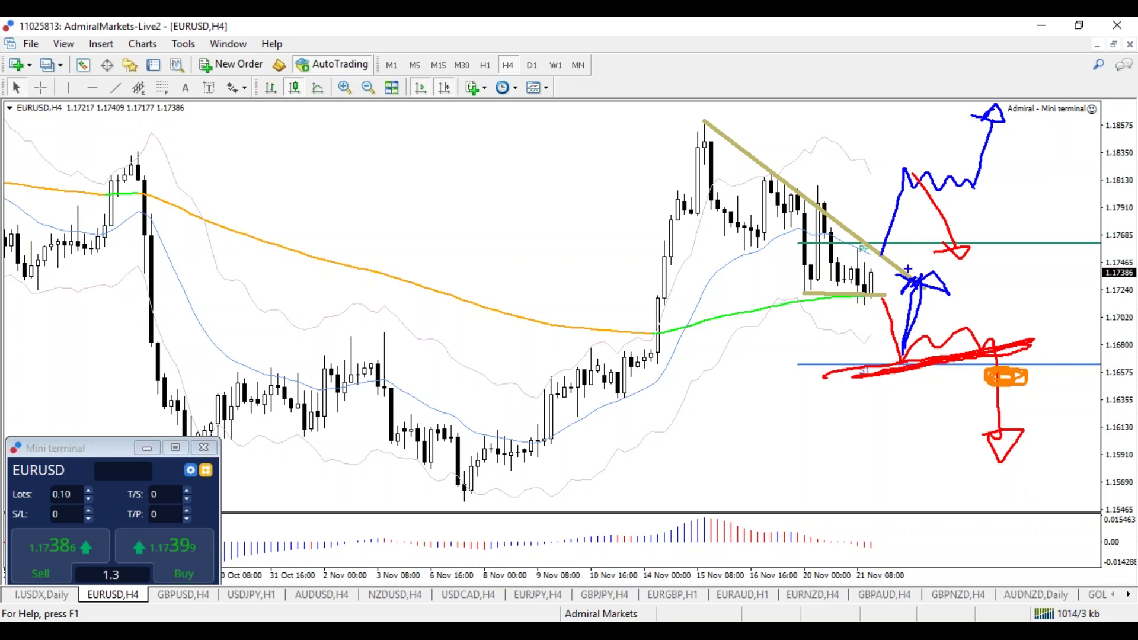
left_click_drag(895, 227, 889, 232)
Sketch and erase green paths on the H4 chart, then switch EURUSD to the Daily timeframe
key("e")
mouse_move(873, 270)
left_mouse_down()
mouse_move(887, 207)
mouse_move(936, 240)
mouse_move(964, 177)
mouse_move(969, 196)
left_mouse_up()
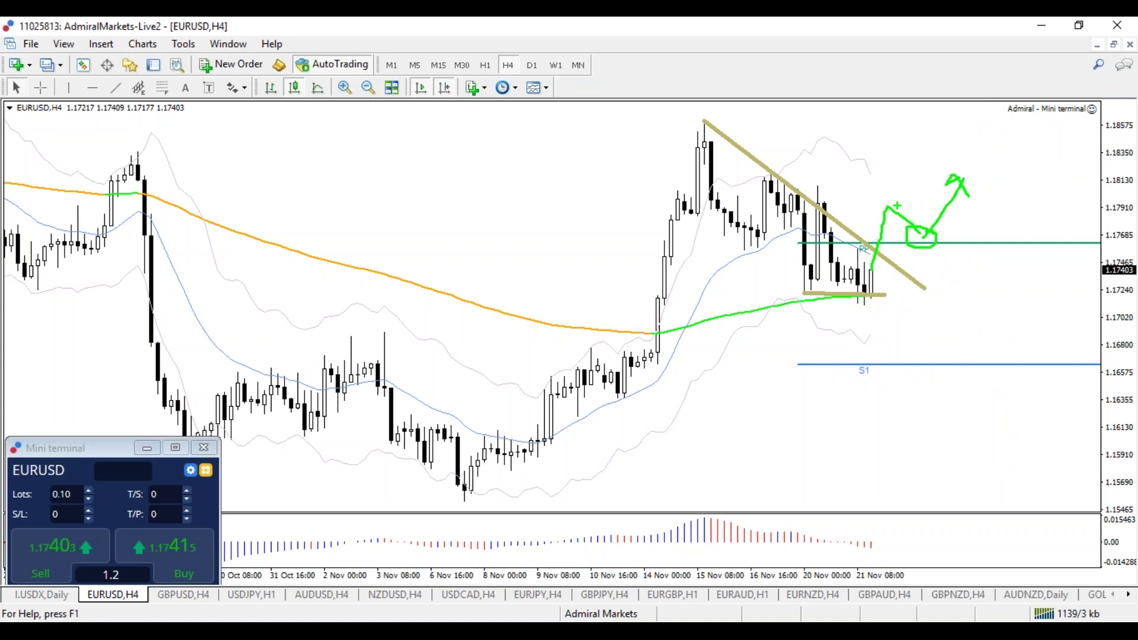
key("Escape")
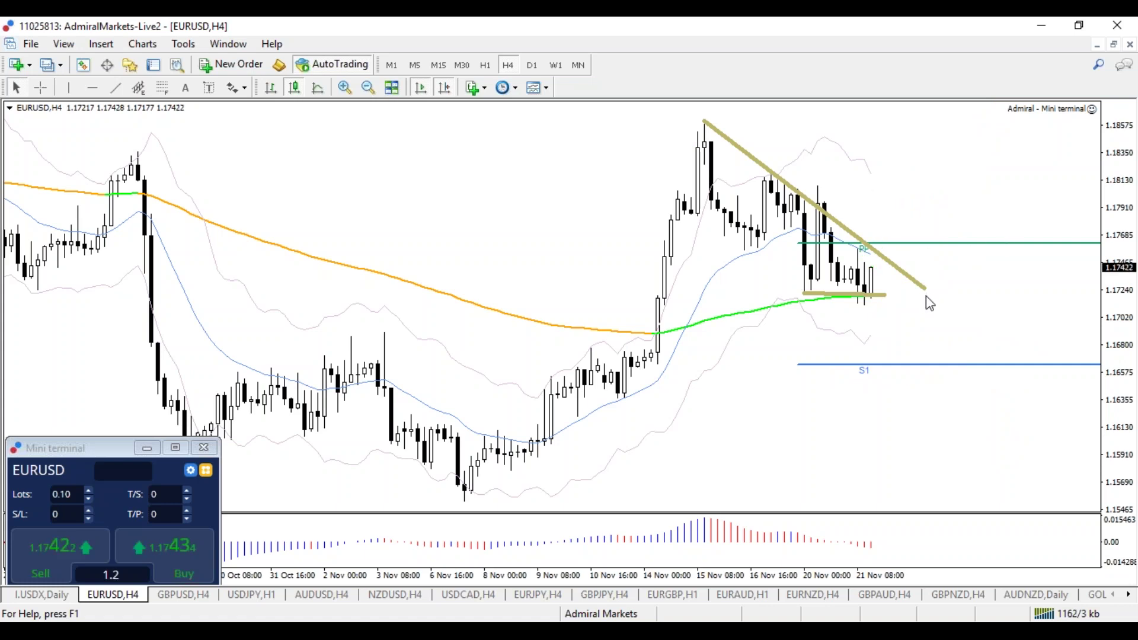
key("ctrl+2")
mouse_move(1062, 338)
left_mouse_down()
mouse_move(1062, 313)
mouse_move(512, 220)
mouse_move(928, 423)
mouse_move(1054, 363)
mouse_move(1049, 257)
left_mouse_up()
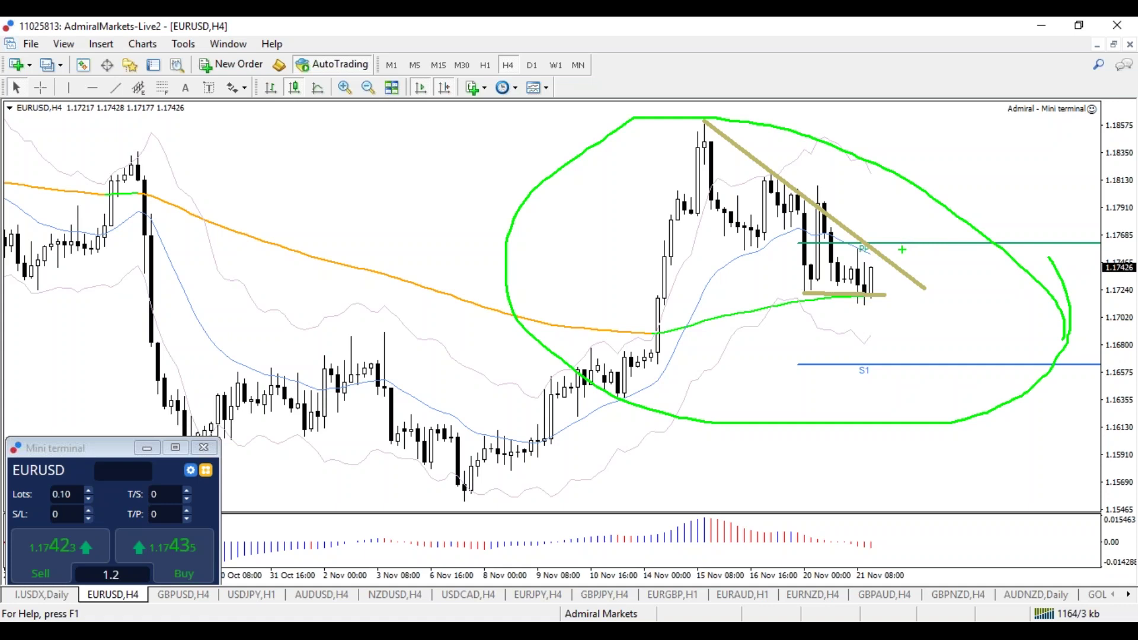
key("Escape")
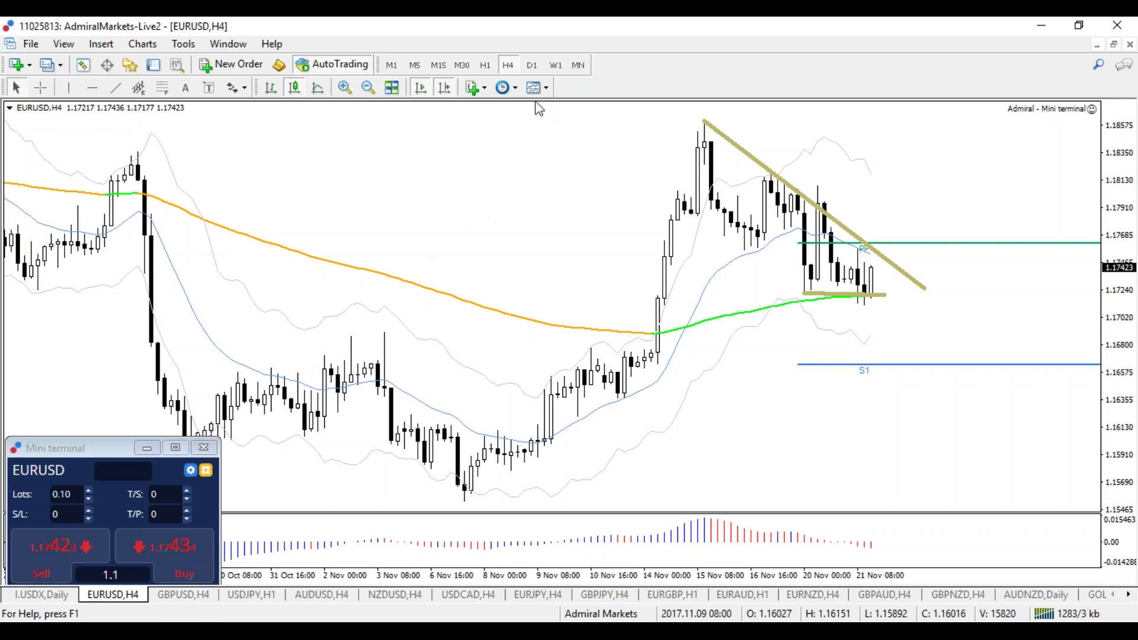
left_click(530, 67)
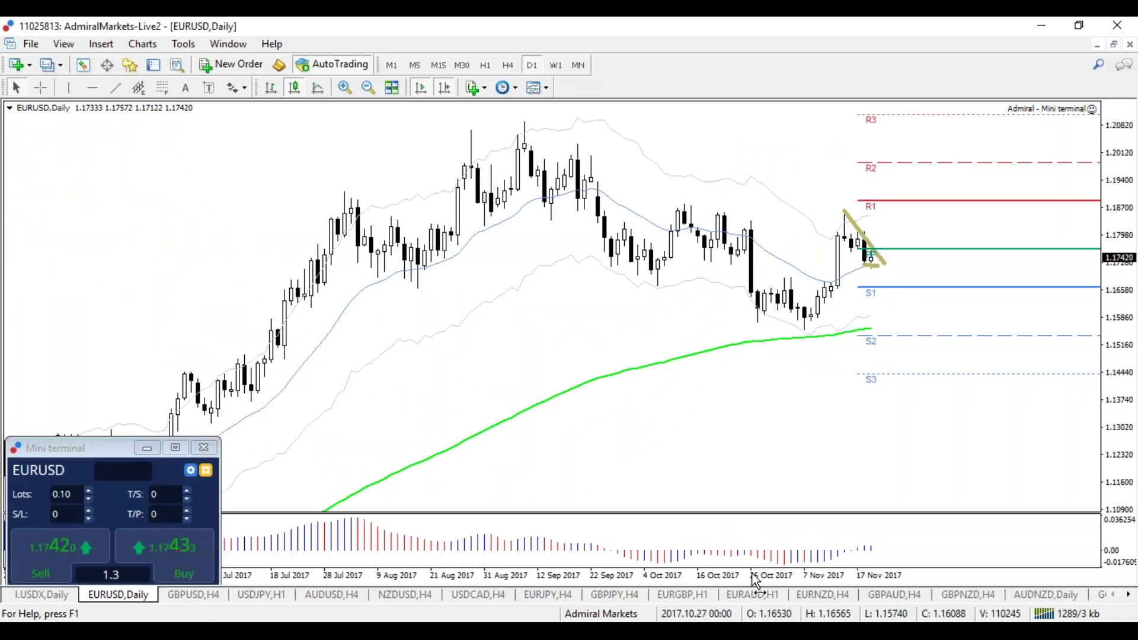
Zoom out the EURUSD daily chart and sketch a path from the September high to R1, then toward S2
left_click_drag(758, 578, 736, 574)
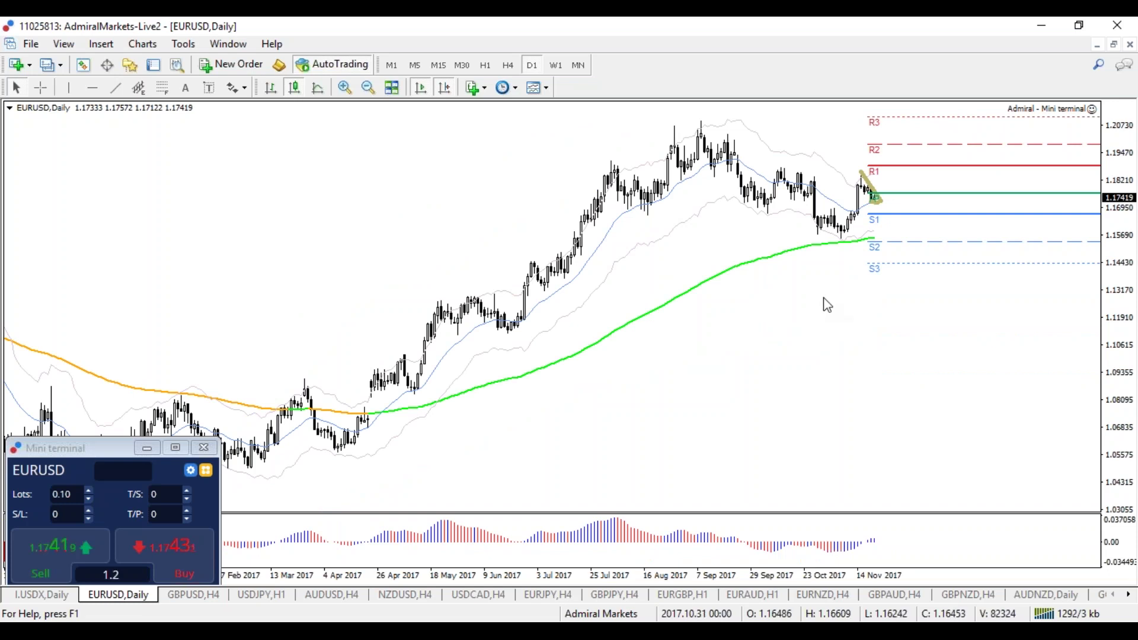
mouse_move(827, 250)
left_mouse_down()
mouse_move(803, 274)
mouse_move(846, 278)
mouse_move(838, 305)
mouse_move(808, 270)
mouse_move(844, 279)
mouse_move(836, 319)
mouse_move(807, 270)
mouse_move(854, 284)
mouse_move(837, 323)
mouse_move(830, 286)
mouse_move(808, 282)
mouse_move(861, 286)
left_mouse_up()
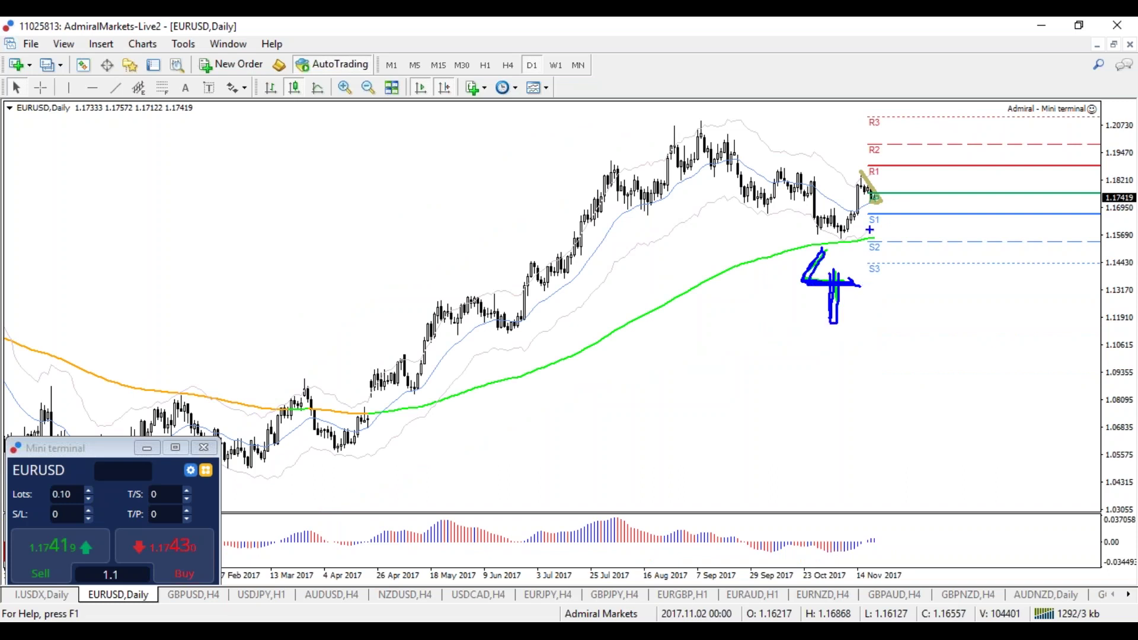
mouse_move(918, 141)
left_mouse_down()
mouse_move(842, 232)
mouse_move(934, 150)
mouse_move(912, 139)
left_mouse_up()
key("Escape")
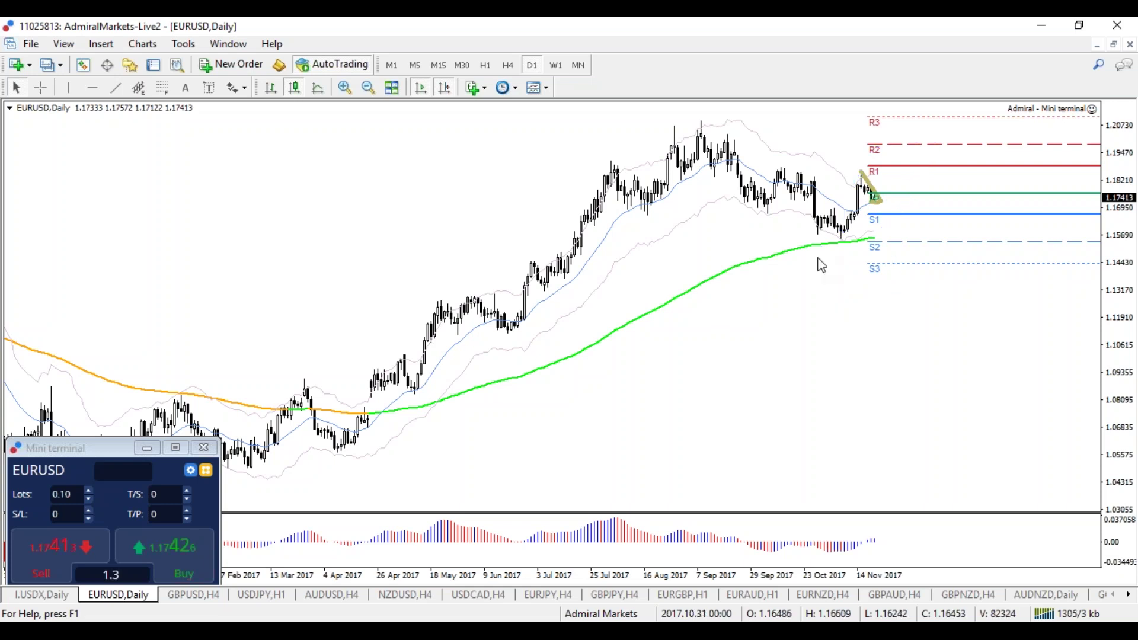
mouse_move(703, 125)
left_mouse_down()
mouse_move(831, 216)
mouse_move(896, 189)
mouse_move(992, 300)
mouse_move(988, 335)
left_mouse_up()
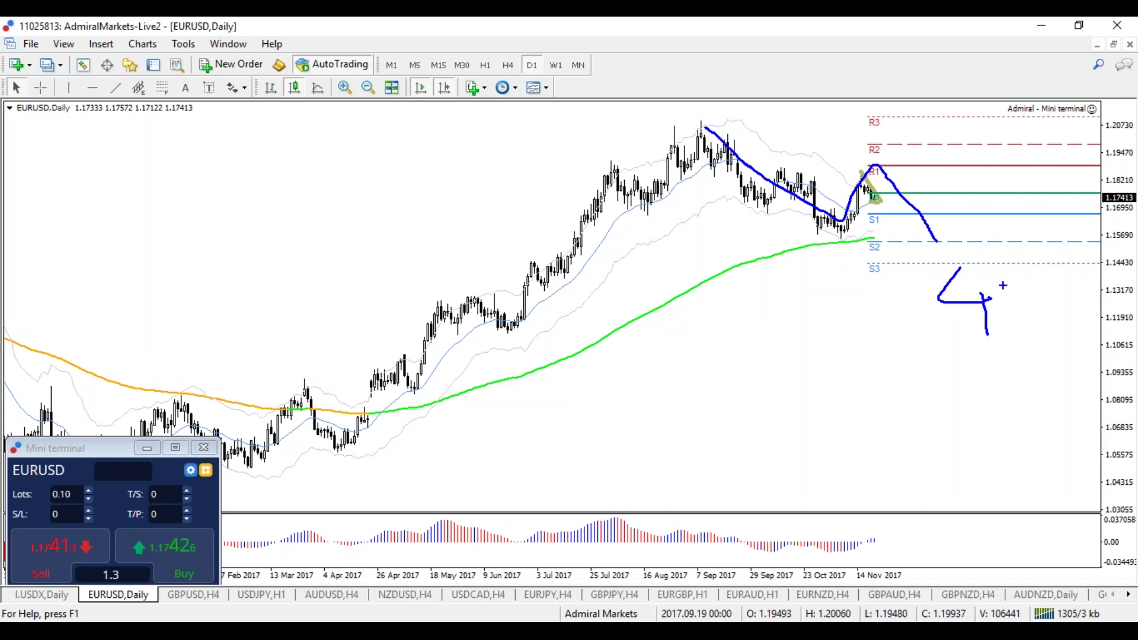
key("Escape")
Return EURUSD to H4, sketch A-B-C waves and a red bearish scenario, then erase them
left_click(508, 65)
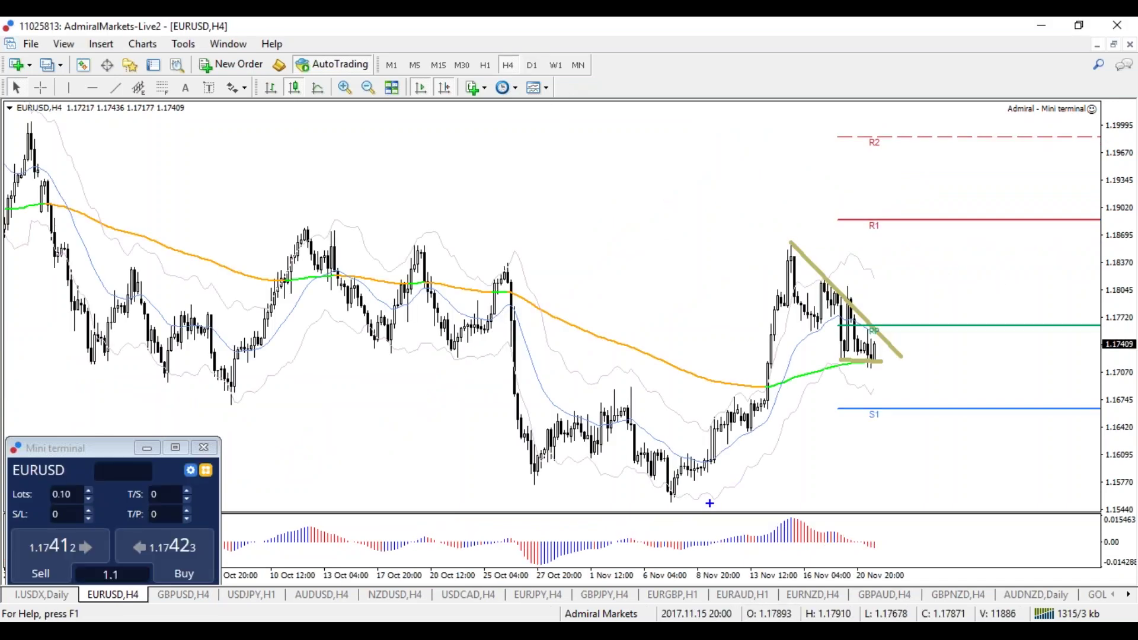
mouse_move(682, 483)
left_mouse_down()
mouse_move(782, 297)
mouse_move(796, 243)
mouse_move(852, 357)
mouse_move(913, 208)
left_mouse_up()
mouse_move(691, 361)
left_mouse_down()
mouse_move(700, 388)
mouse_move(715, 368)
left_mouse_up()
mouse_move(765, 462)
left_mouse_down()
mouse_move(781, 466)
mouse_move(769, 476)
left_mouse_up()
left_click_drag(803, 193, 828, 239)
mouse_move(905, 378)
left_mouse_down()
mouse_move(934, 448)
mouse_move(1057, 489)
mouse_move(1032, 539)
left_mouse_up()
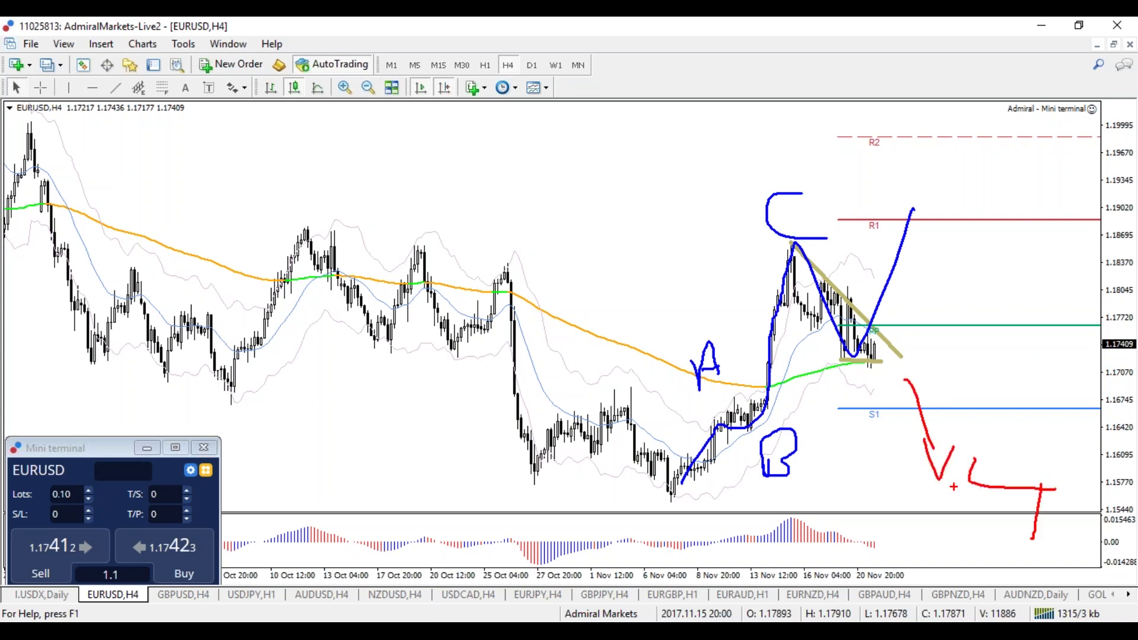
key("e")
Sketch a blue breakout toward R1, a green stroke below R2 and a blue mark above R2, then erase
key("b")
mouse_move(833, 357)
left_mouse_down()
mouse_move(905, 359)
mouse_move(887, 209)
mouse_move(904, 193)
mouse_move(907, 208)
left_mouse_up()
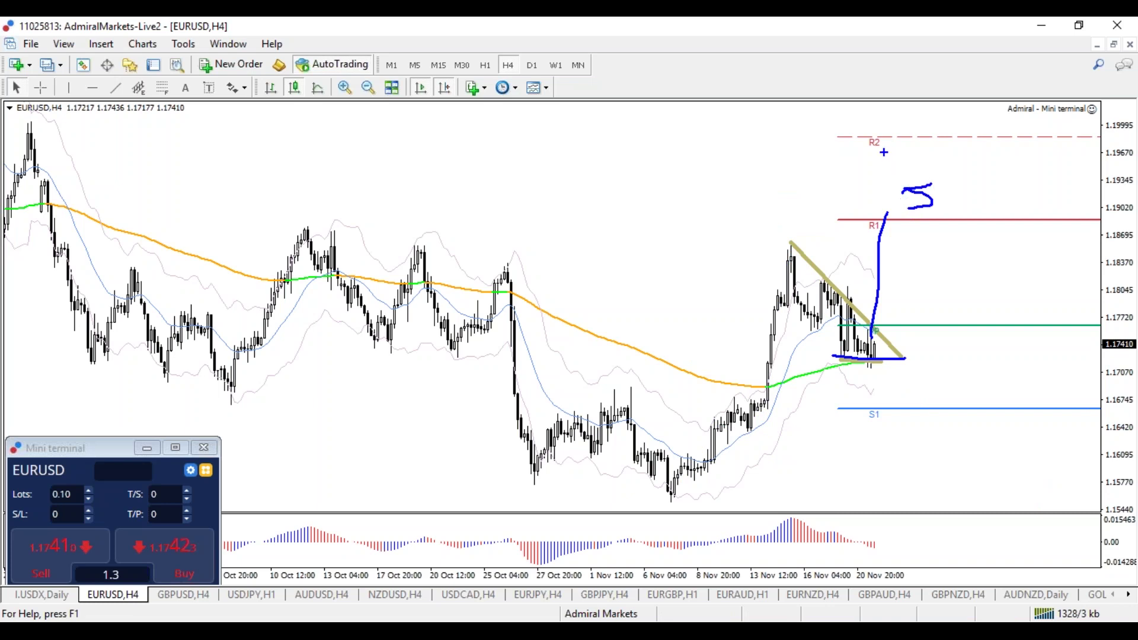
key("g")
left_click_drag(884, 150, 897, 190)
key("b")
mouse_move(928, 103)
left_mouse_down()
mouse_move(929, 128)
mouse_move(930, 108)
mouse_move(941, 133)
mouse_move(970, 99)
left_mouse_up()
key("r")
key("e")
Mark R1 with blue and green strokes, a red S, green 2 and 3, and a blue apex arrow, then clear
key("b")
mouse_move(871, 202)
left_mouse_down()
mouse_move(880, 239)
mouse_move(884, 206)
left_mouse_up()
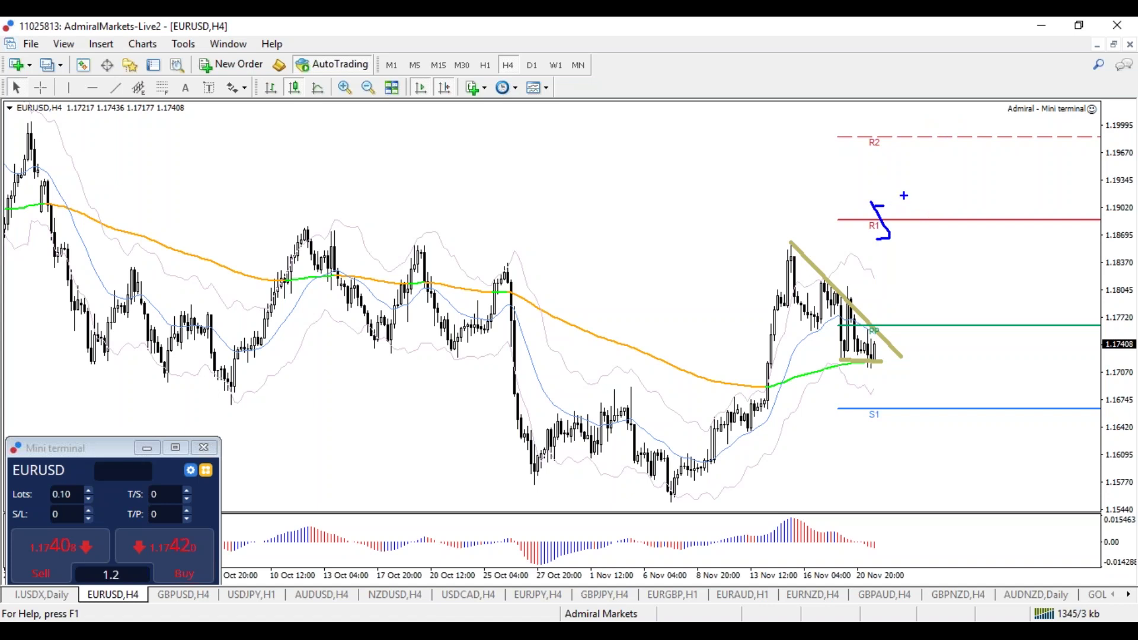
key("g")
mouse_move(905, 193)
left_mouse_down()
mouse_move(920, 231)
mouse_move(896, 244)
left_mouse_up()
left_click_drag(935, 192, 916, 281)
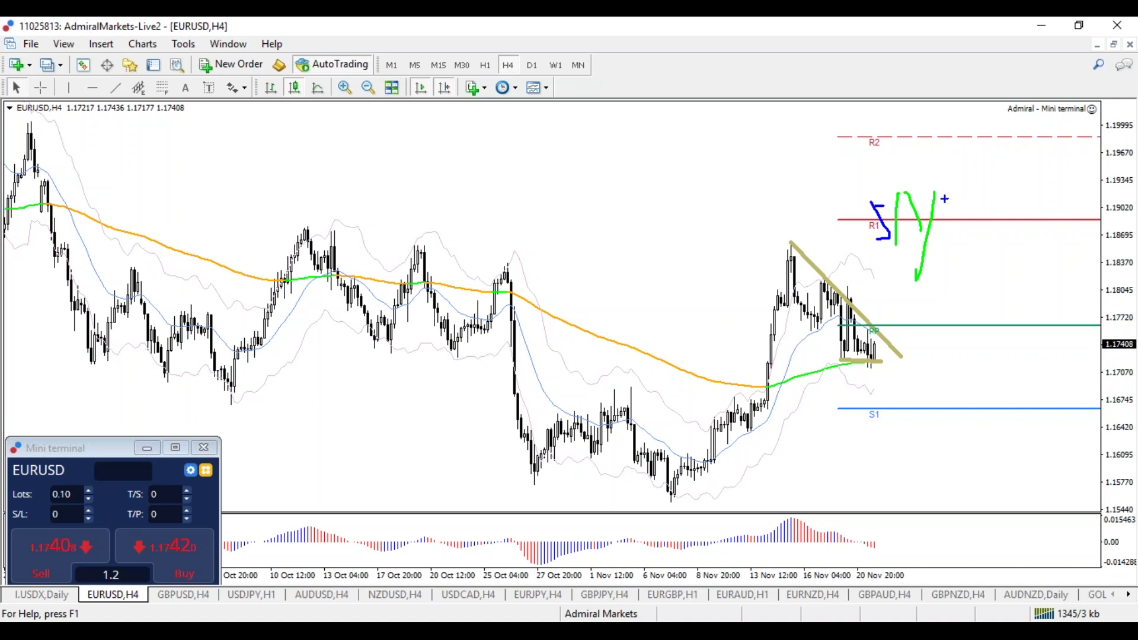
left_click_drag(949, 199, 953, 227)
mouse_move(948, 301)
left_mouse_down()
mouse_move(960, 297)
mouse_move(978, 327)
left_mouse_up()
left_click_drag(1012, 192, 1016, 224)
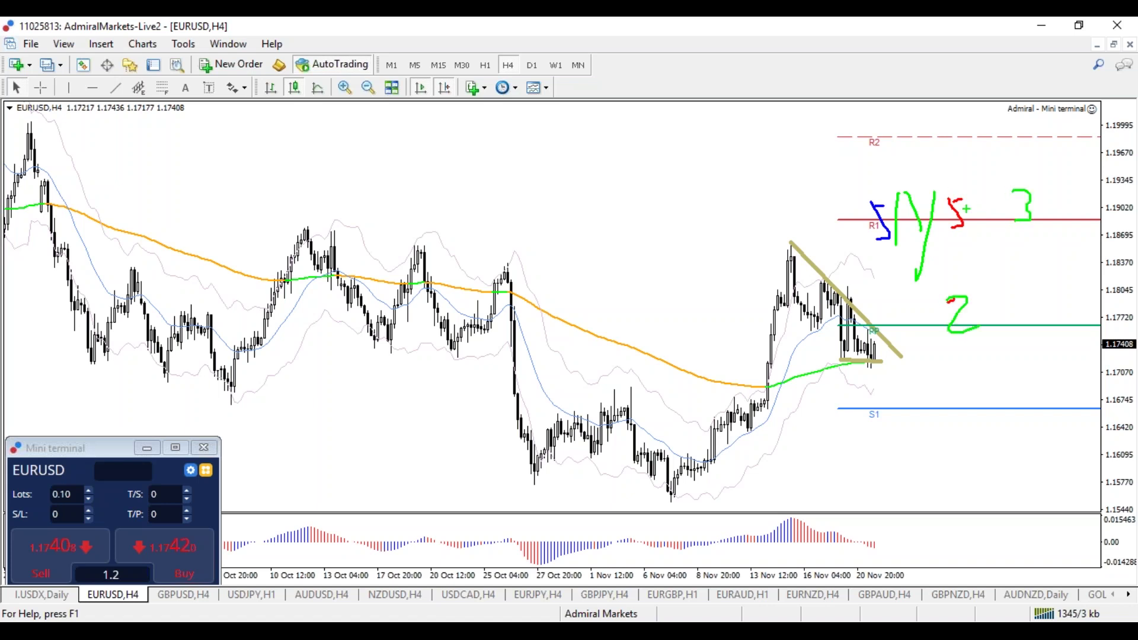
key("b")
mouse_move(861, 317)
left_mouse_down()
mouse_move(886, 254)
mouse_move(906, 276)
left_mouse_up()
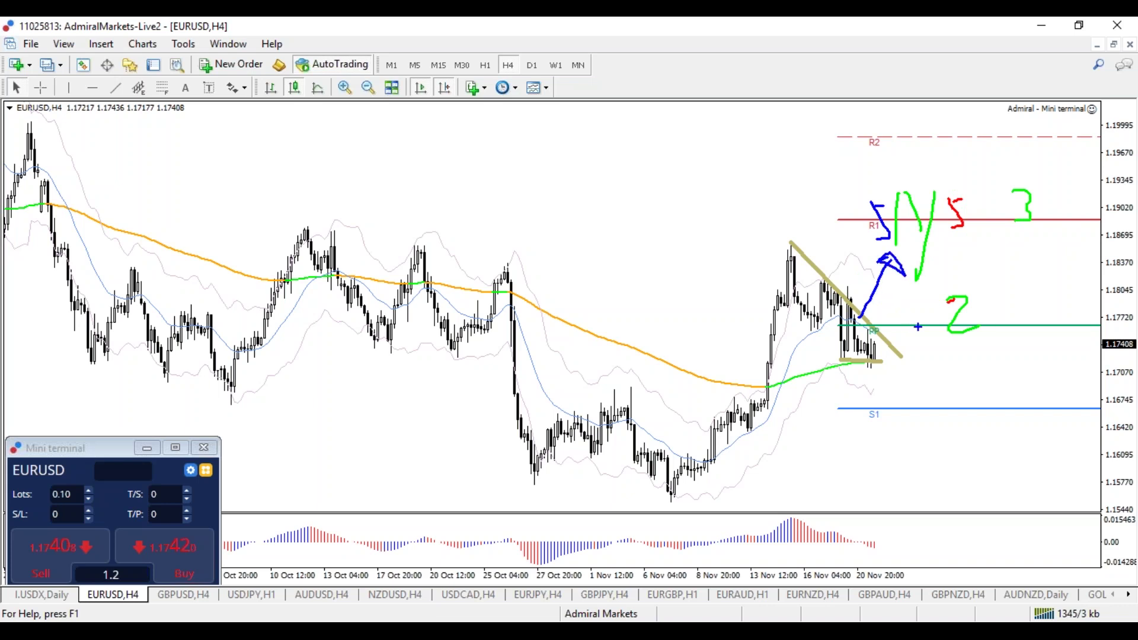
key("Escape")
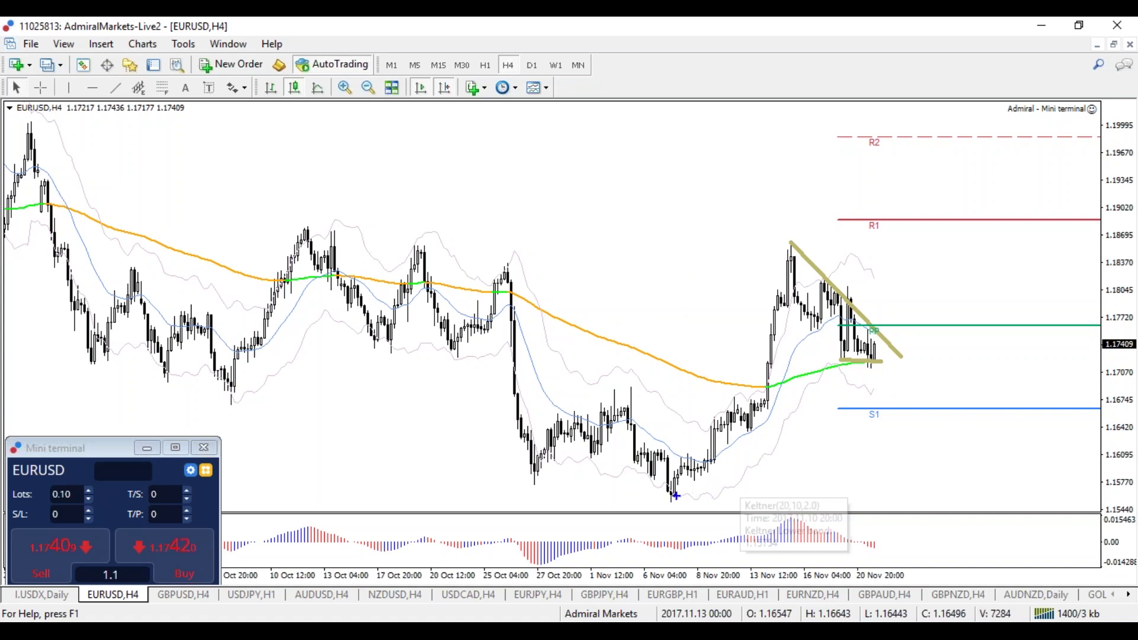
Sketch and clear a blue zigzag over the recent EURUSD rally, then step through with the arrow keys
left_click_drag(668, 492, 811, 267)
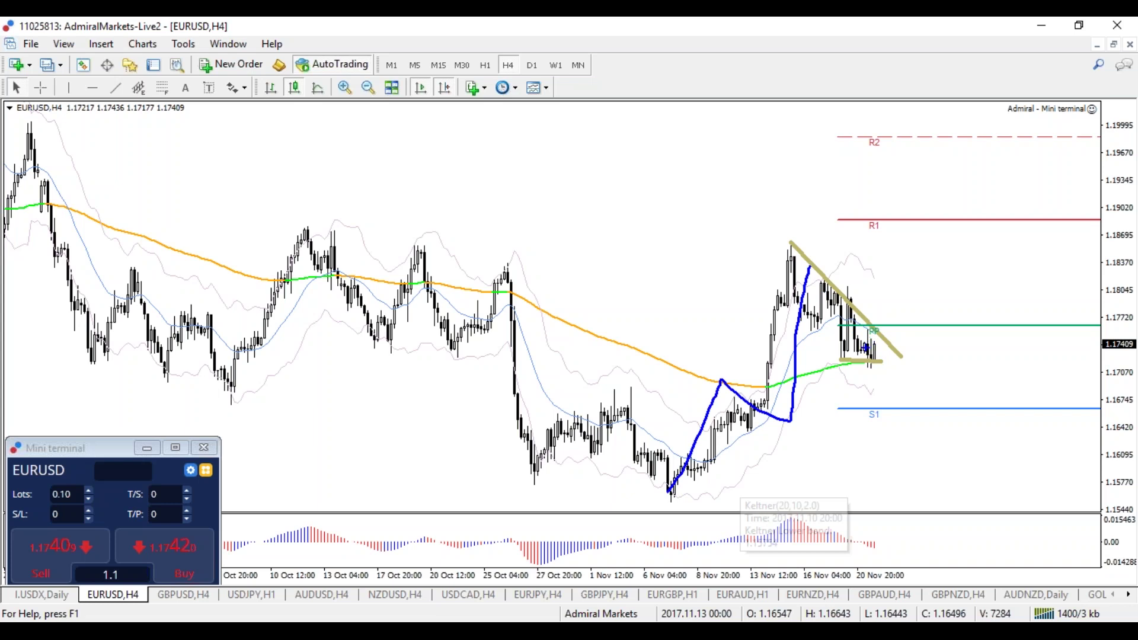
key("Escape")
key("Up")
key("Up")
key("Up")
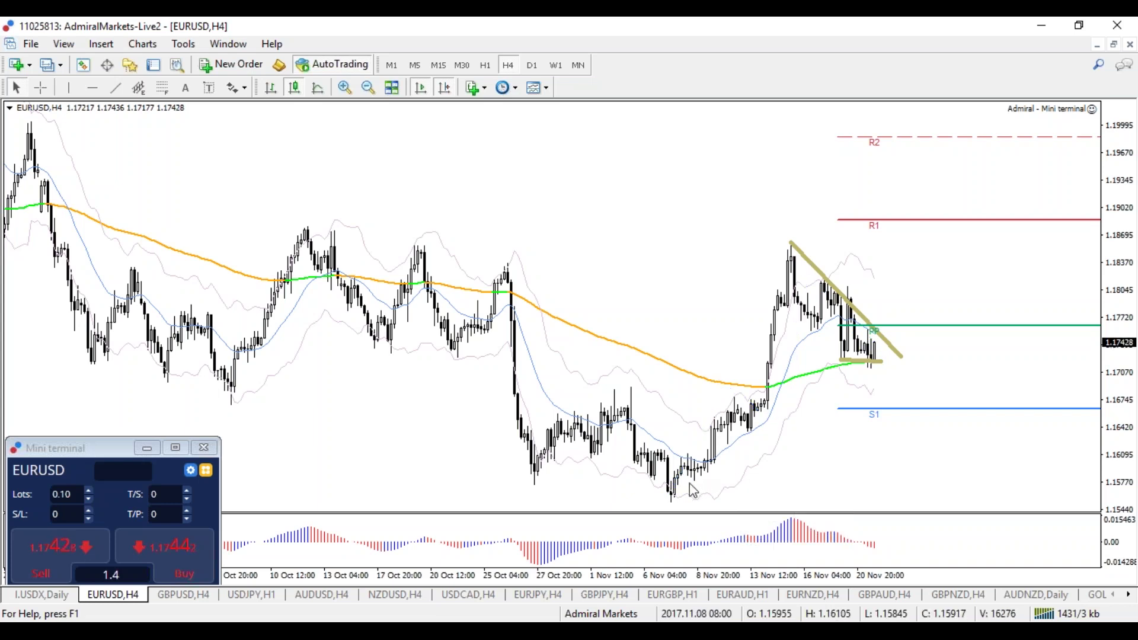
key("Down")
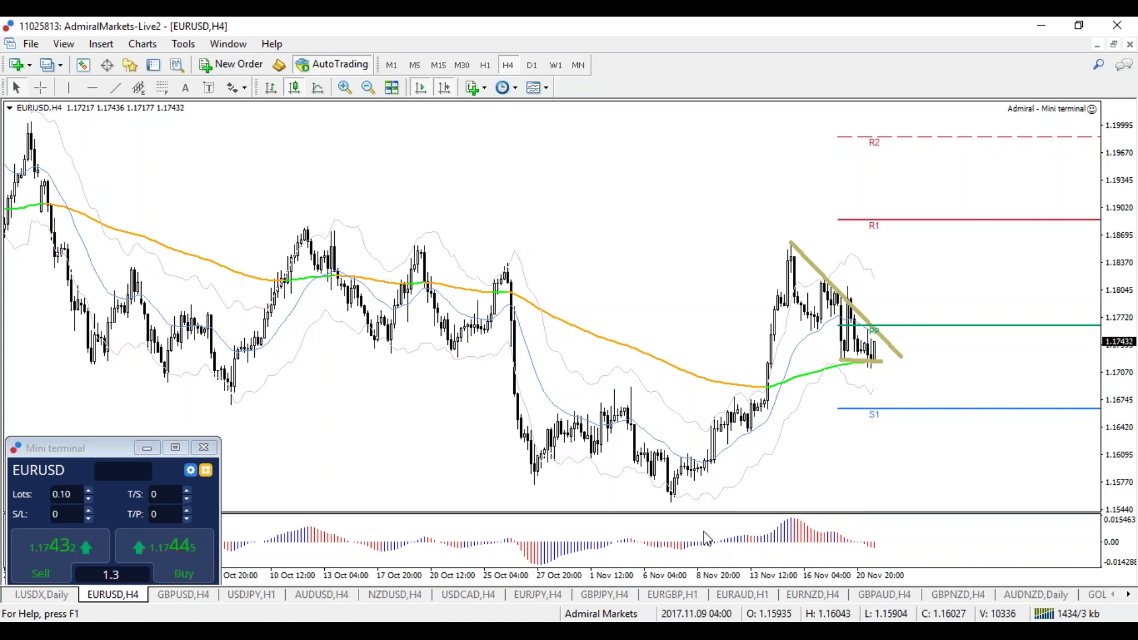
key("Down")
key("Down")
key("Up")
key("Down")
key("Up")
key("Up")
key("Down")
key("Up")
key("Up")
key("Up")
key("Down")
key("Down")
Edit a value back and forth between 2 and 1, leaving it at 1
key("BackSpace")
type("2")
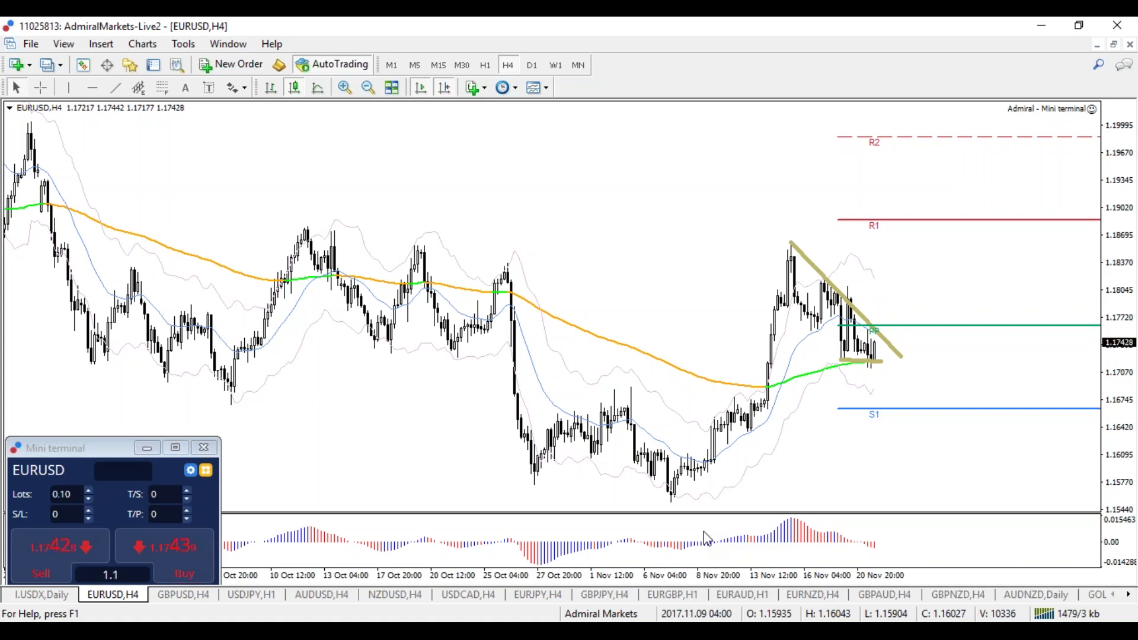
key("BackSpace")
type("1")
key("BackSpace")
type("2")
key("BackSpace")
type("1")
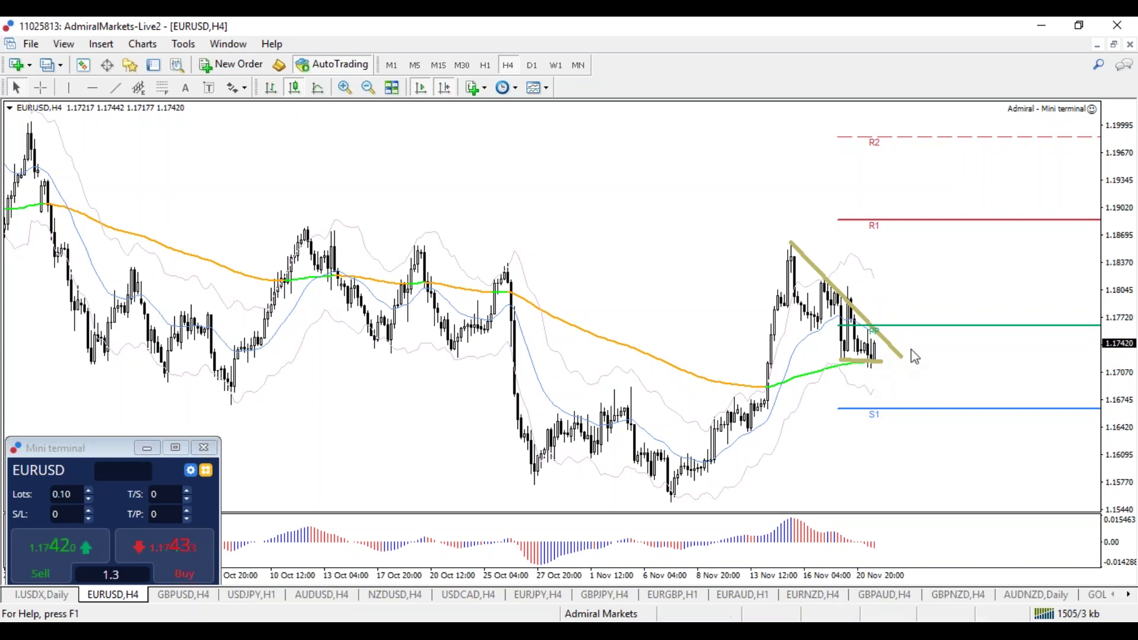
Sketch a blue PP-to-R1 rise numbered 1 and 2, clear it, and switch to GBPUSD H4
mouse_move(878, 339)
left_mouse_down()
mouse_move(909, 218)
mouse_move(1019, 352)
mouse_move(1015, 384)
mouse_move(1044, 394)
left_mouse_up()
key("r")
key("b")
left_click_drag(892, 153, 893, 194)
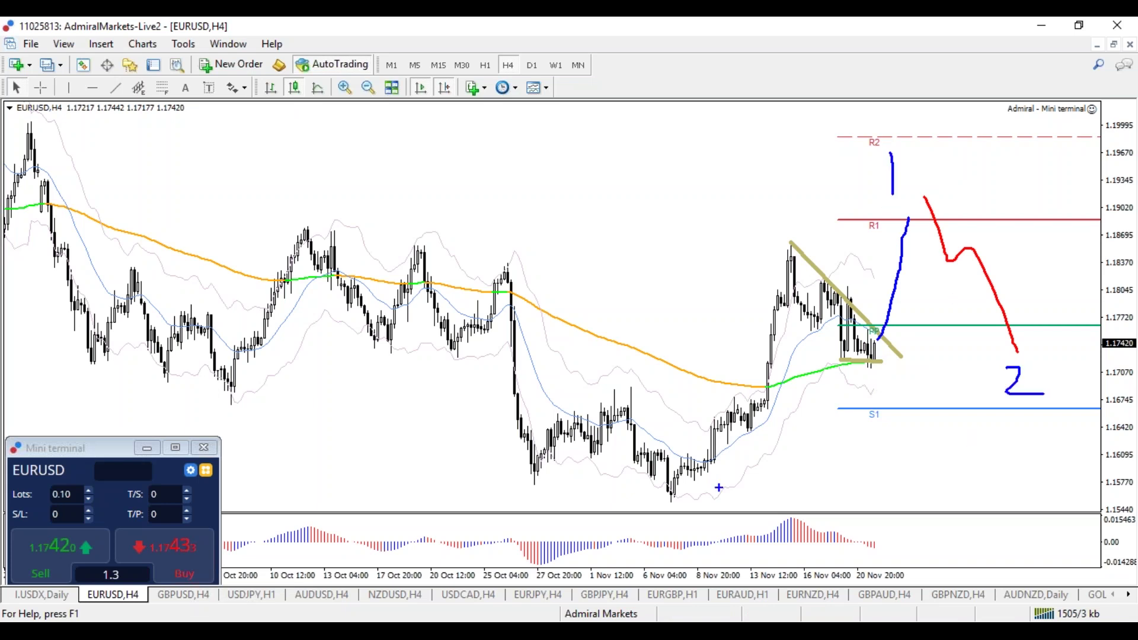
key("Escape")
left_click(189, 594)
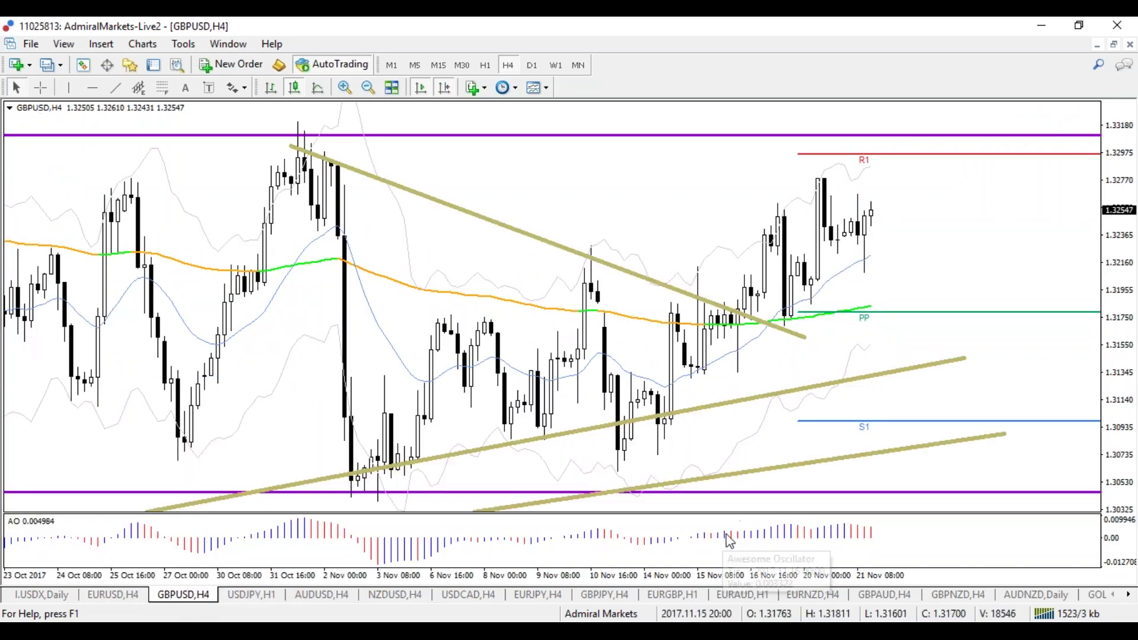
Zoom out the GBPUSD H4 chart and delete the descending trendline
key("minus")
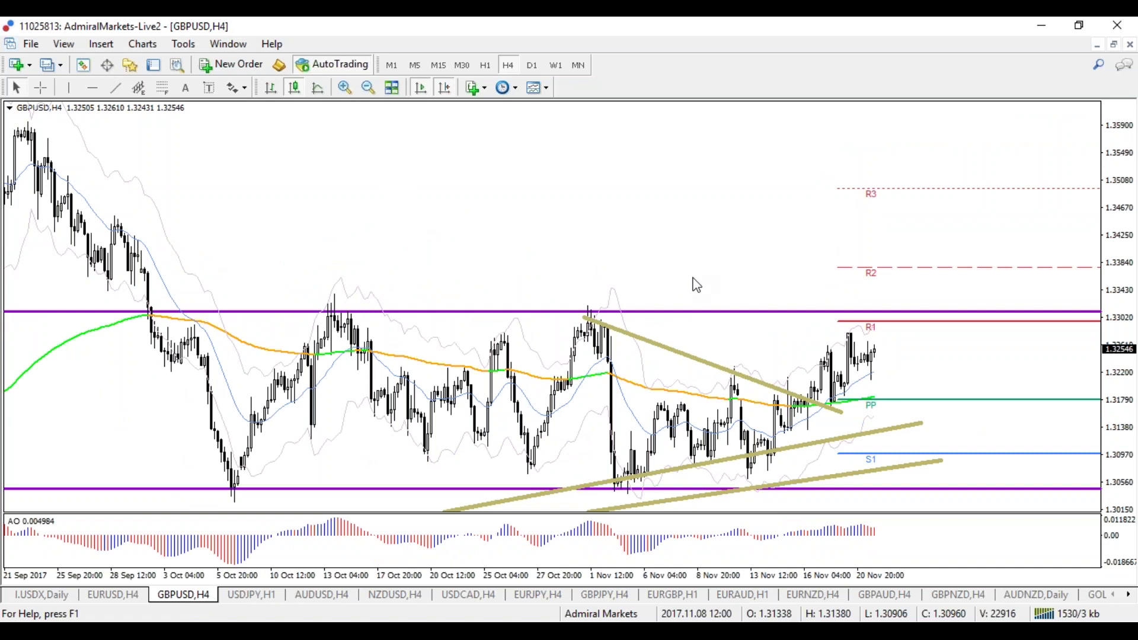
double_click(837, 412)
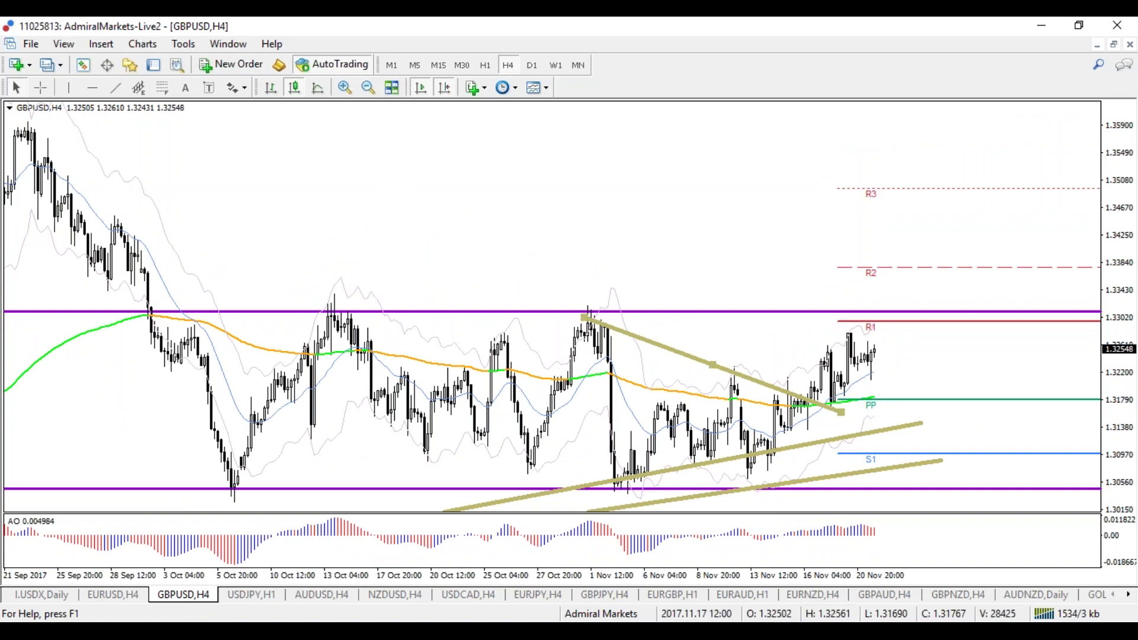
left_click_drag(841, 413, 901, 404)
right_click(867, 394)
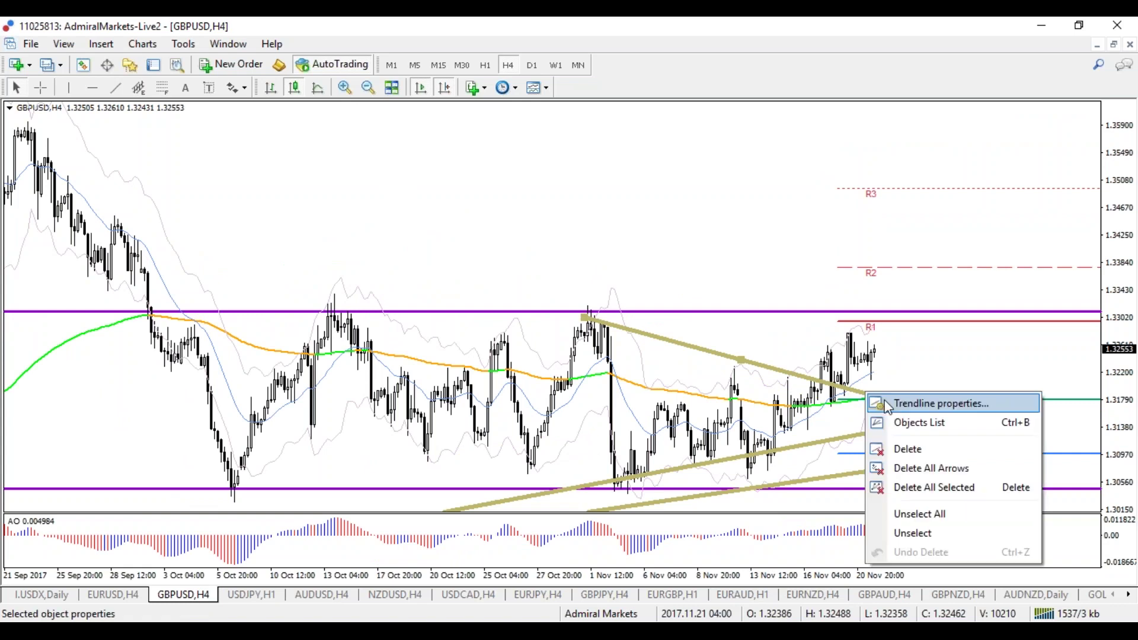
left_click(896, 447)
Add horizontal levels just above the top and below the bottom range lines, nudging the lower one down
left_click(92, 87)
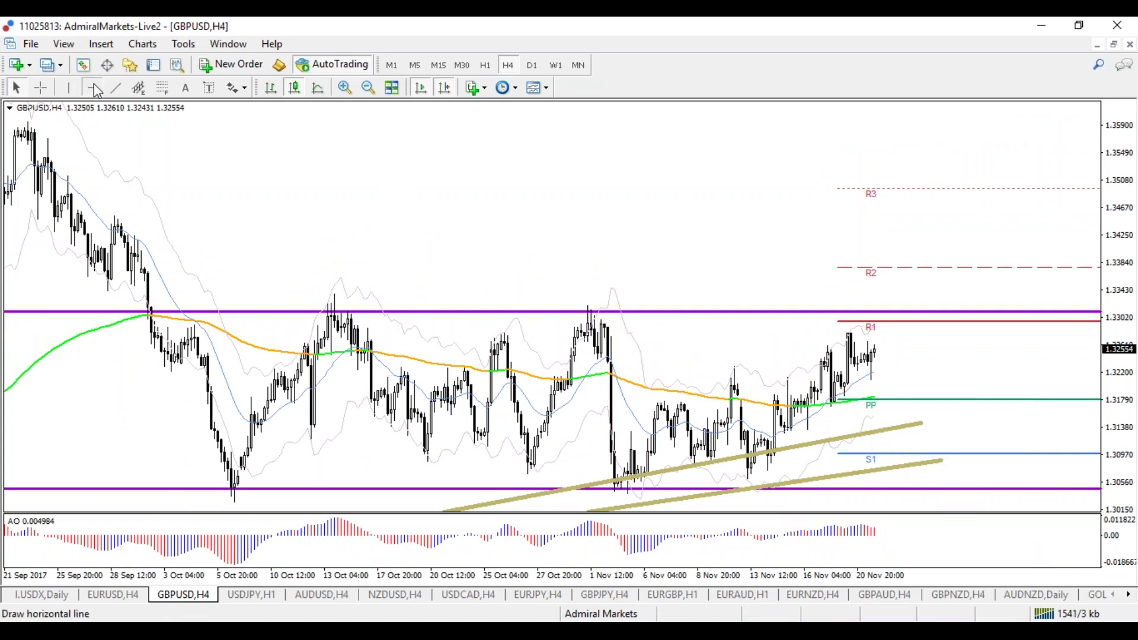
left_click(350, 295)
left_click(93, 88)
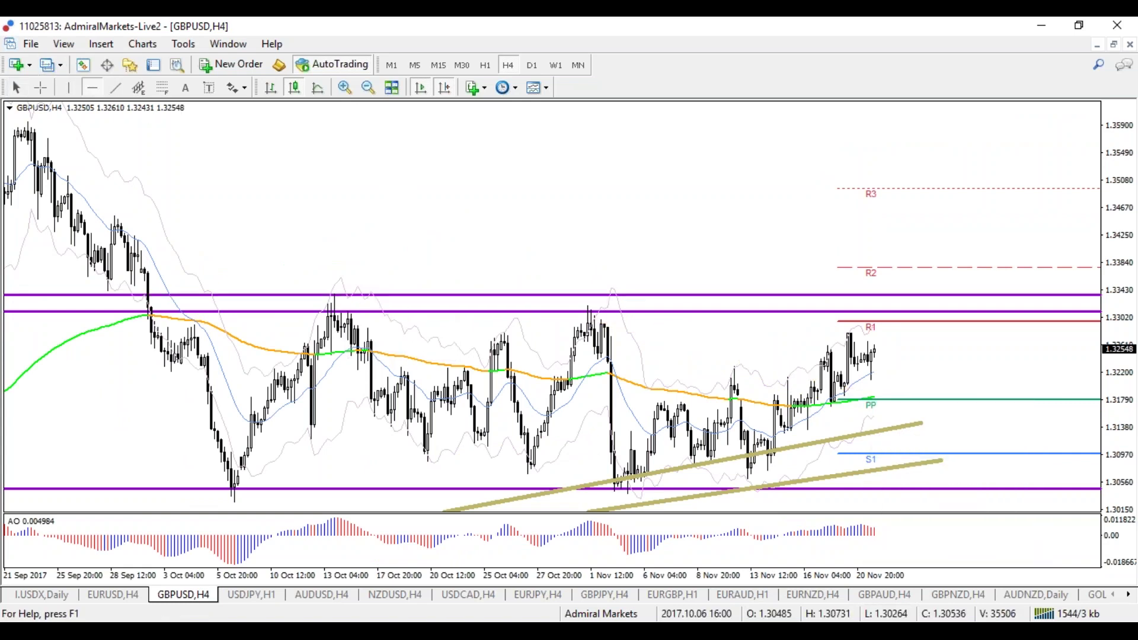
left_click(507, 497)
double_click(790, 498)
left_click_drag(790, 498, 785, 506)
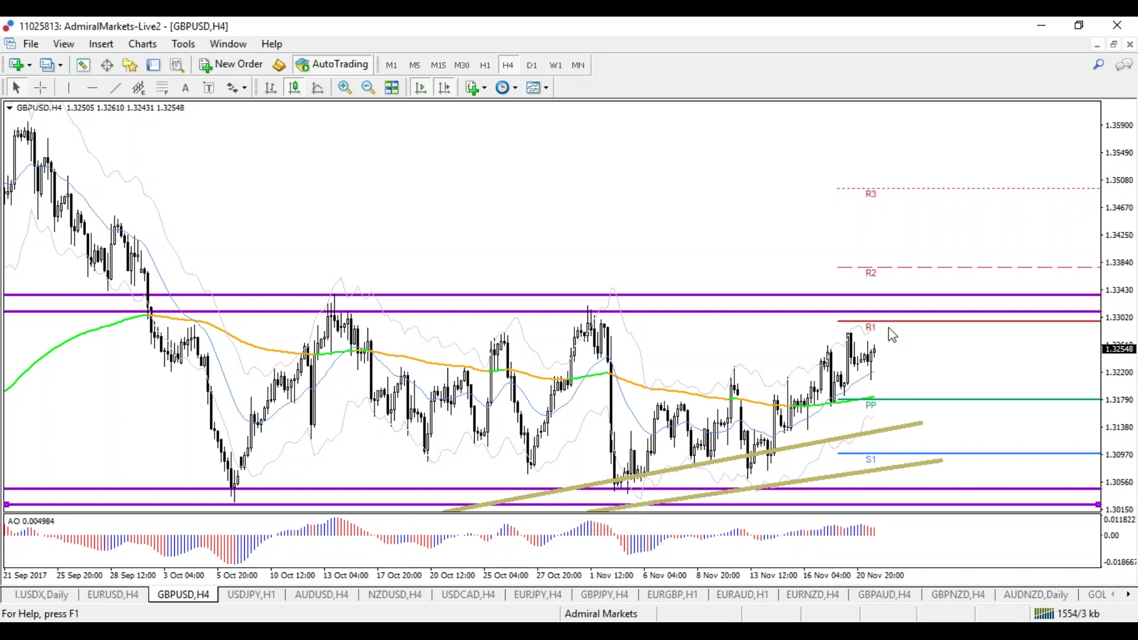
Sketch a red circle with an arrow to PP, a blue R2-to-R3 arrow and a red lower arrow, then erase
mouse_move(886, 312)
left_mouse_down()
mouse_move(898, 300)
mouse_move(872, 320)
mouse_move(899, 305)
mouse_move(889, 301)
left_mouse_up()
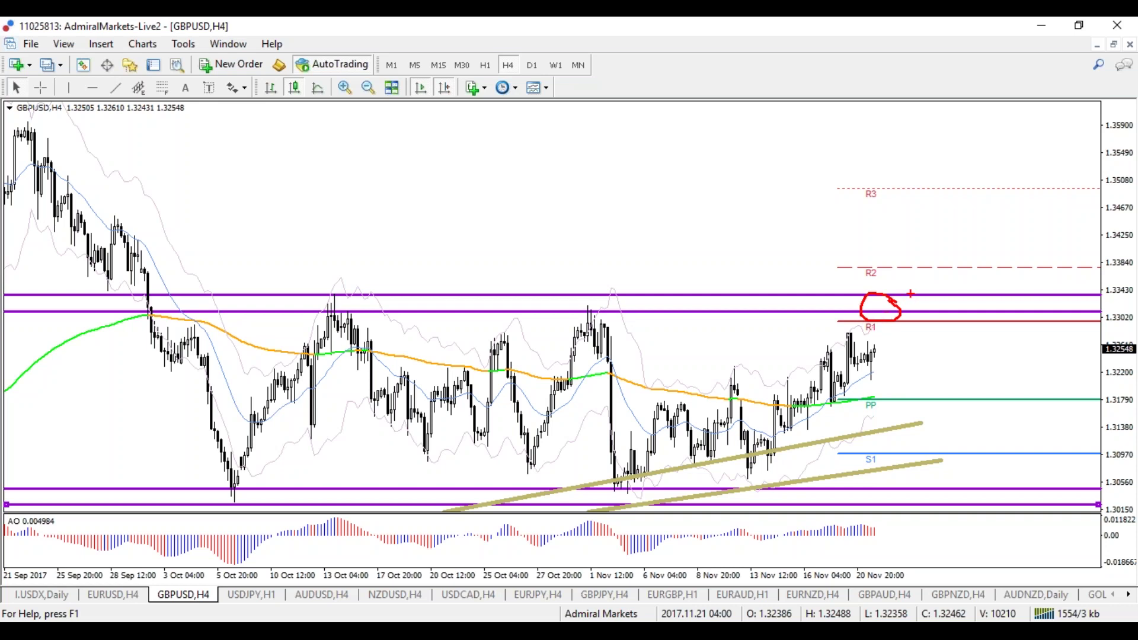
mouse_move(880, 316)
left_mouse_down()
mouse_move(934, 377)
mouse_move(945, 415)
mouse_move(923, 401)
left_mouse_up()
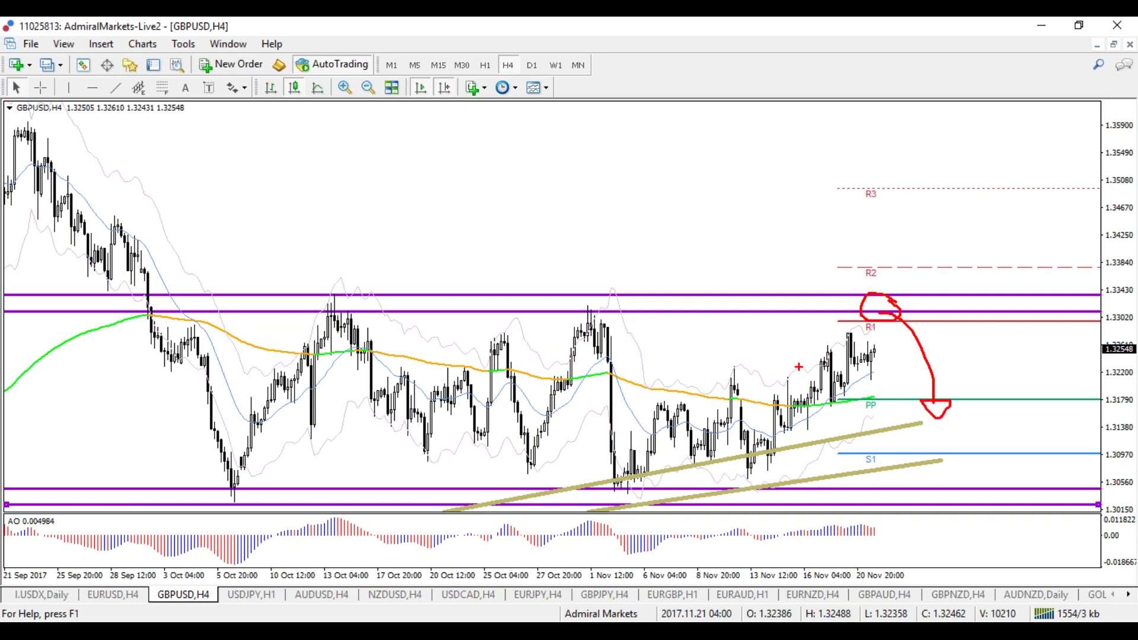
mouse_move(900, 267)
left_mouse_down()
mouse_move(906, 212)
mouse_move(922, 217)
left_mouse_up()
mouse_move(893, 504)
left_mouse_down()
mouse_move(904, 524)
mouse_move(932, 516)
mouse_move(890, 522)
left_mouse_up()
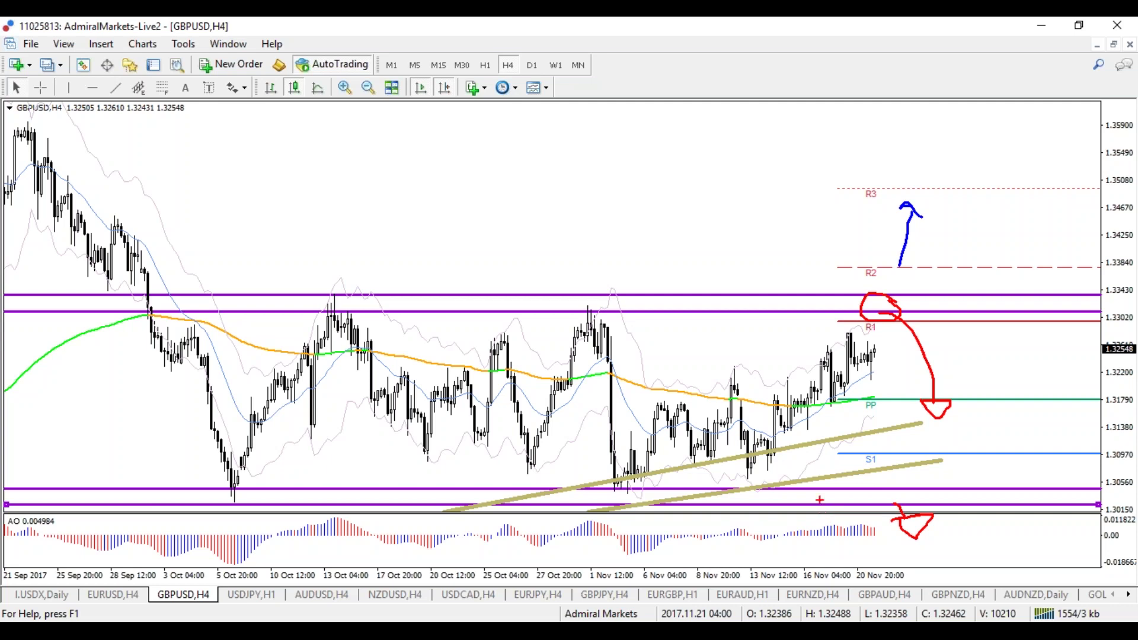
key("e")
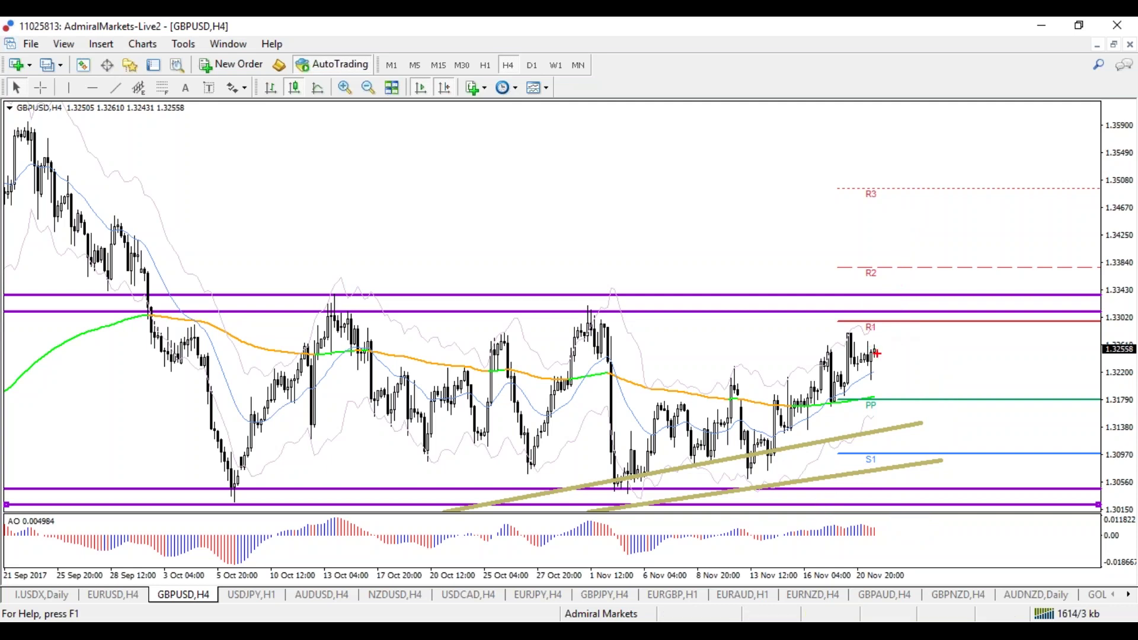
left_click_drag(877, 360, 889, 315)
key("b")
mouse_move(874, 359)
left_mouse_down()
mouse_move(887, 290)
mouse_move(922, 367)
left_mouse_up()
key("r")
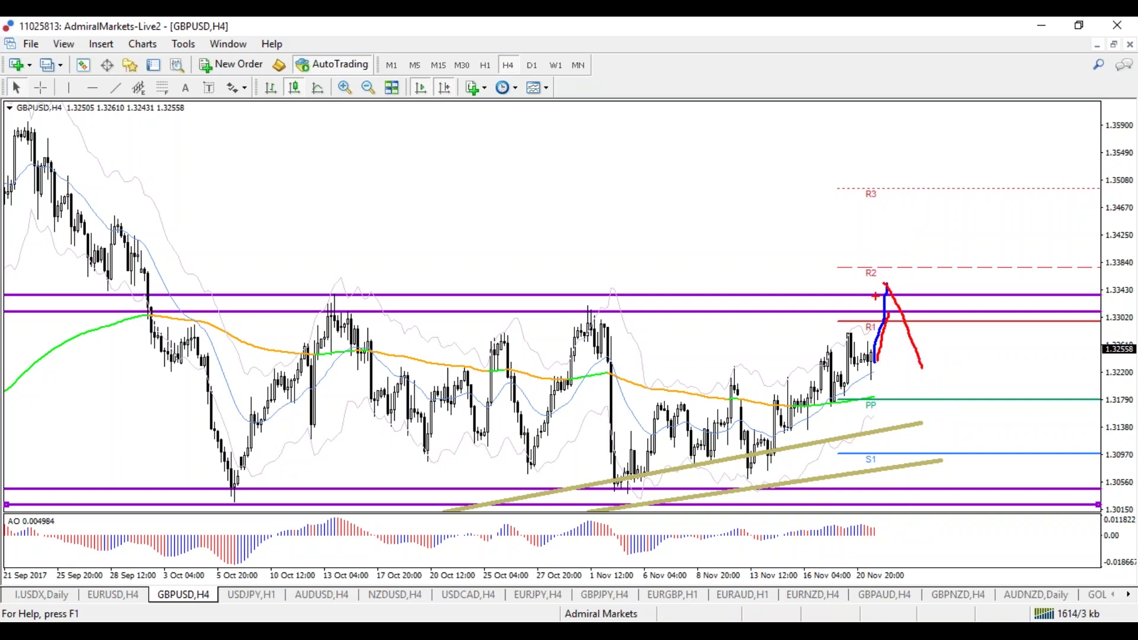
mouse_move(886, 285)
left_mouse_down()
mouse_move(488, 277)
mouse_move(516, 293)
left_mouse_up()
key("b")
mouse_move(870, 492)
left_mouse_down()
mouse_move(916, 462)
mouse_move(878, 470)
mouse_move(951, 475)
left_mouse_up()
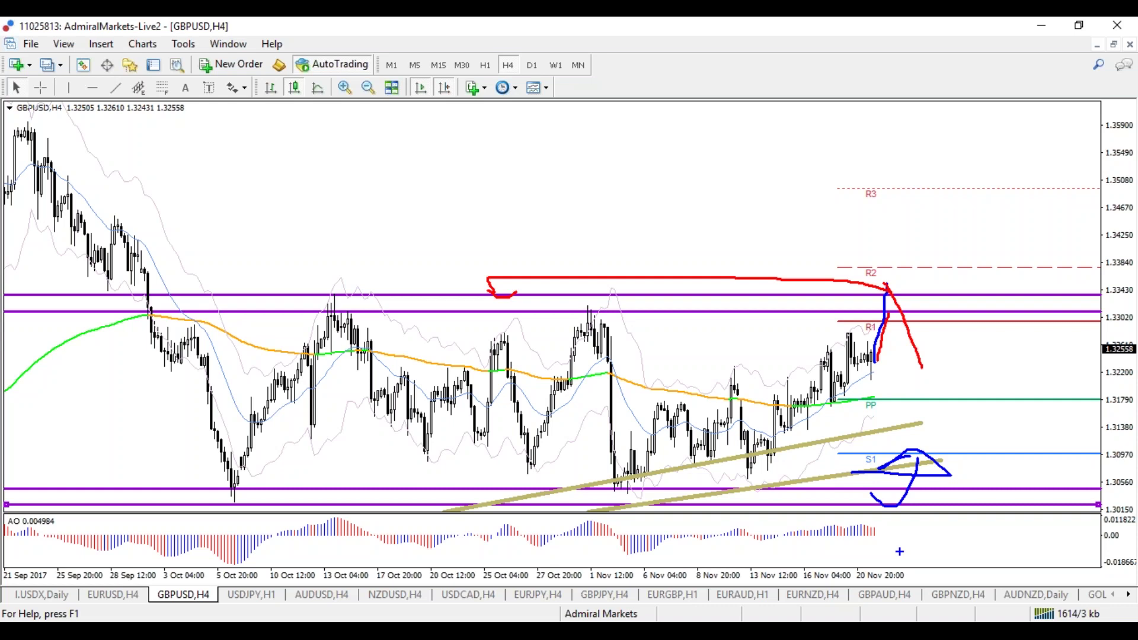
key("Escape")
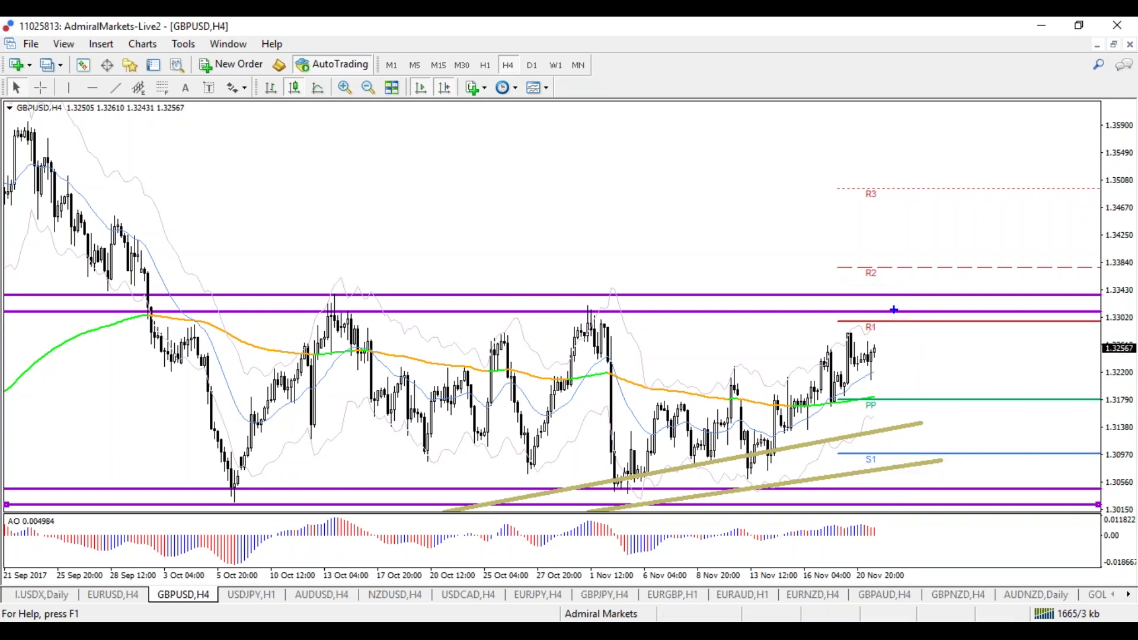
mouse_move(895, 299)
left_mouse_down()
mouse_move(871, 308)
mouse_move(916, 300)
mouse_move(881, 304)
left_mouse_up()
mouse_move(927, 482)
left_mouse_down()
mouse_move(898, 478)
mouse_move(918, 493)
mouse_move(973, 431)
mouse_move(977, 409)
mouse_move(989, 404)
mouse_move(989, 418)
left_mouse_up()
mouse_move(893, 313)
left_mouse_down()
mouse_move(932, 372)
mouse_move(926, 391)
left_mouse_up()
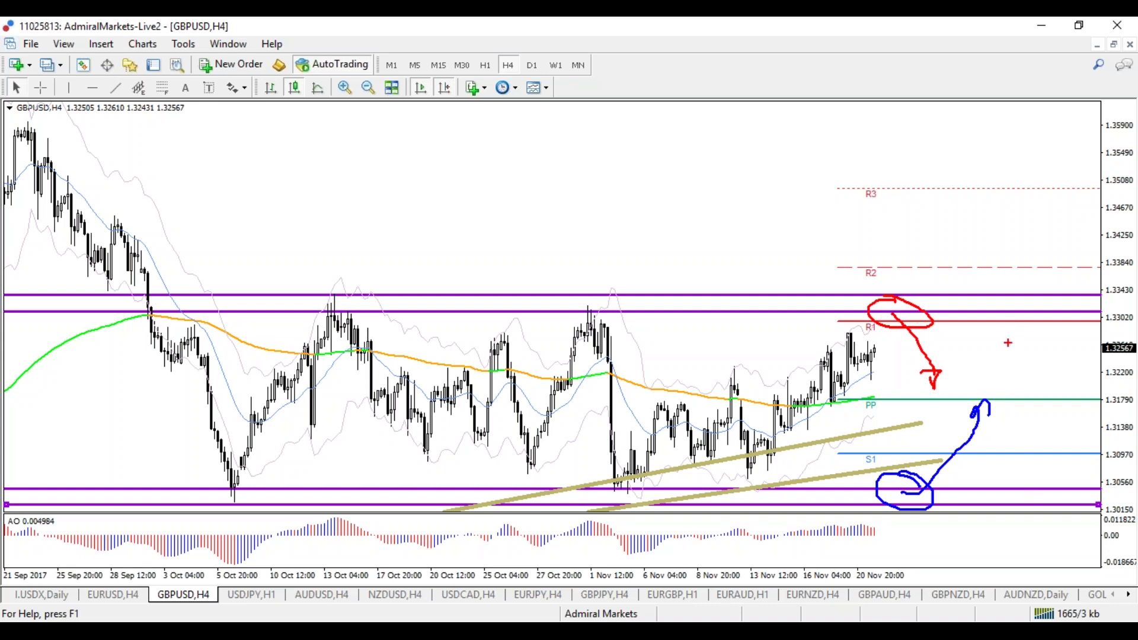
key("e")
mouse_move(858, 396)
left_mouse_down()
mouse_move(882, 395)
mouse_move(853, 403)
mouse_move(889, 410)
left_mouse_up()
mouse_move(884, 342)
left_mouse_down()
mouse_move(896, 307)
mouse_move(926, 395)
mouse_move(896, 401)
left_mouse_up()
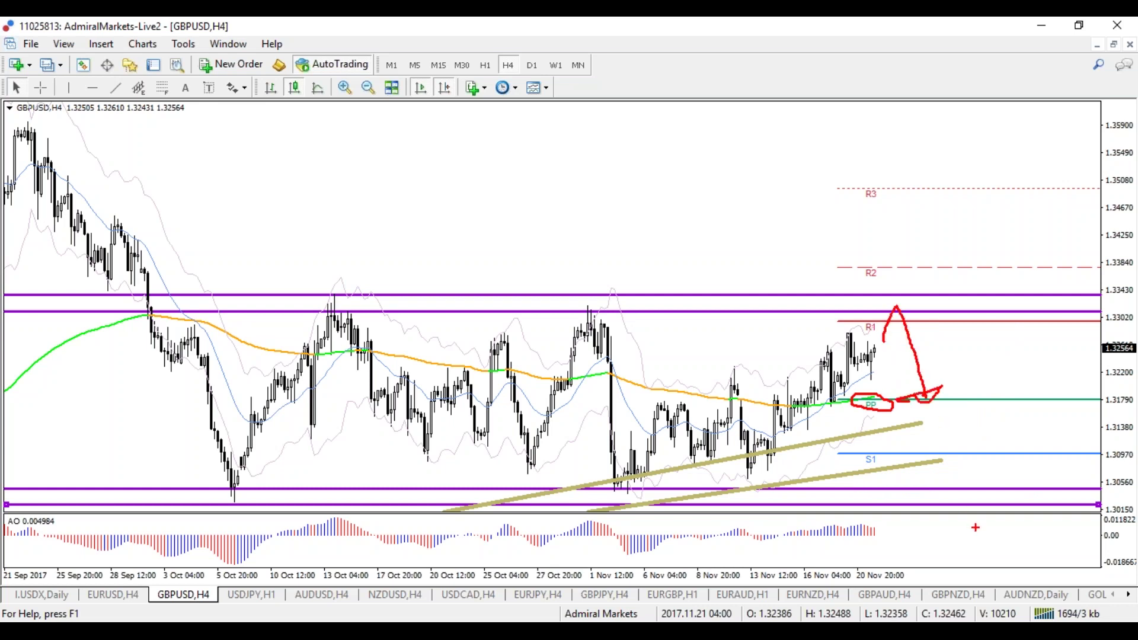
mouse_move(955, 406)
left_mouse_down()
mouse_move(1001, 511)
mouse_move(1006, 489)
left_mouse_up()
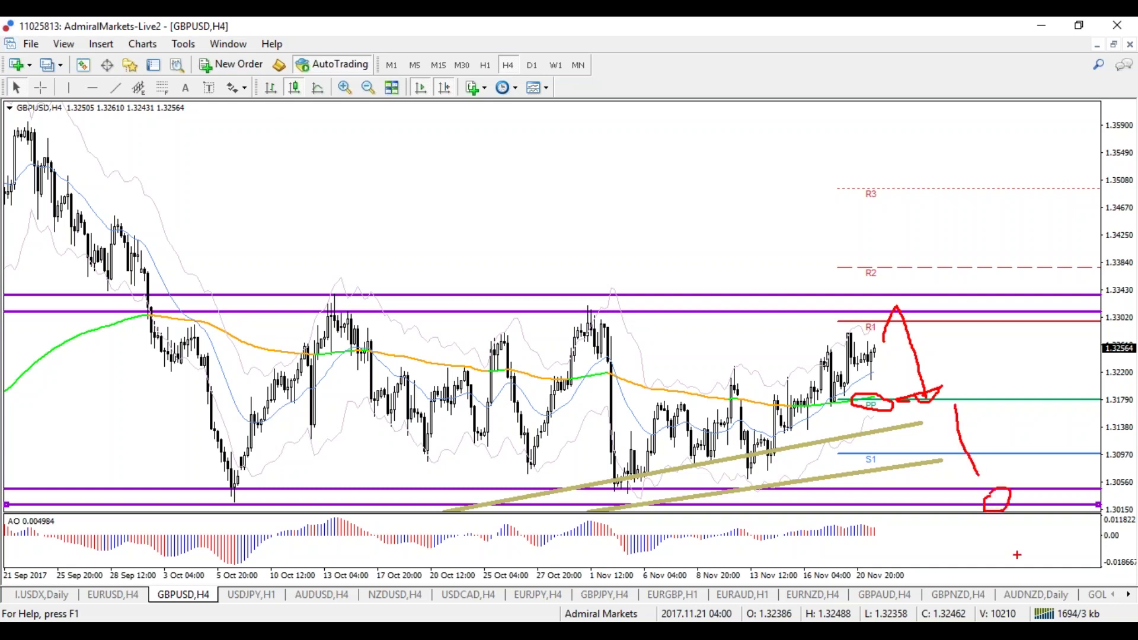
key("e")
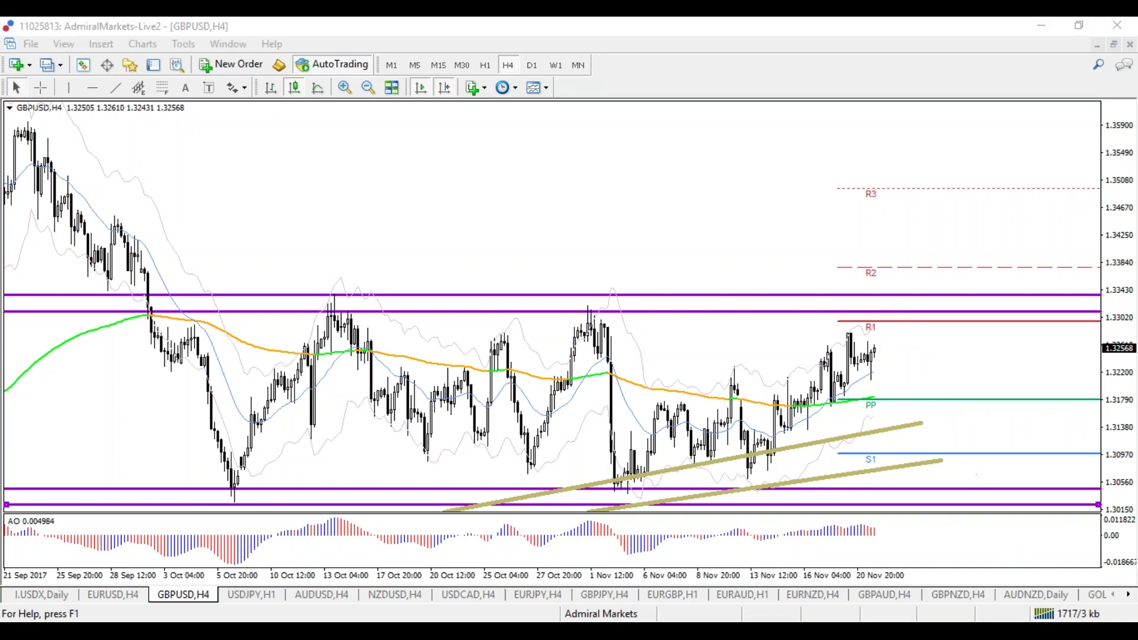
mouse_move(907, 300)
left_mouse_down()
mouse_move(898, 273)
mouse_move(867, 309)
mouse_move(914, 314)
mouse_move(911, 284)
left_mouse_up()
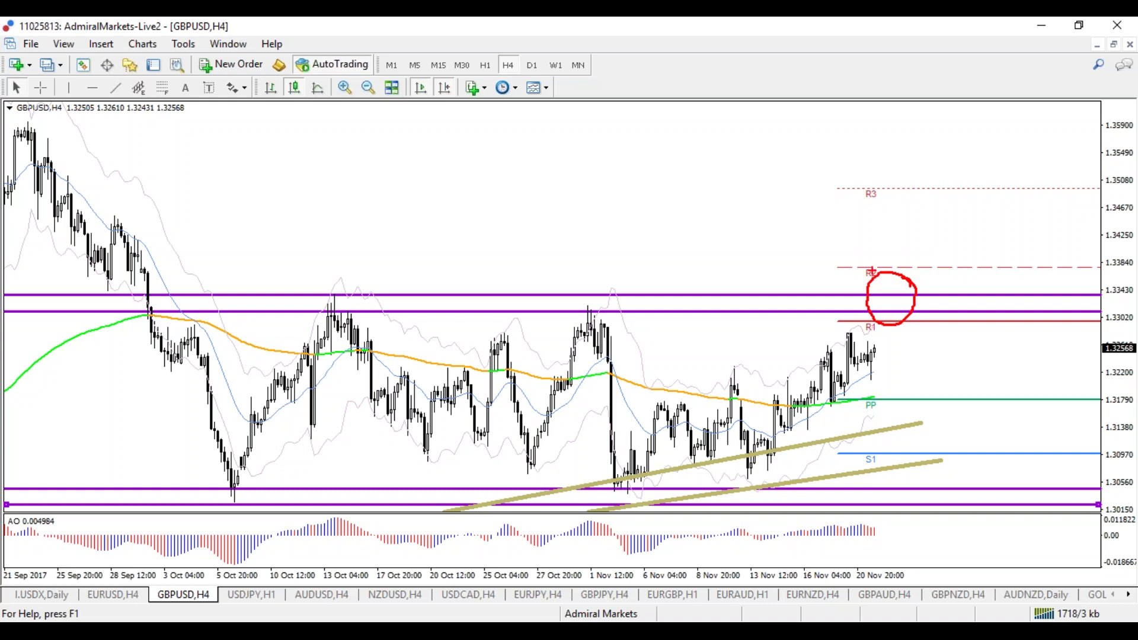
key("Escape")
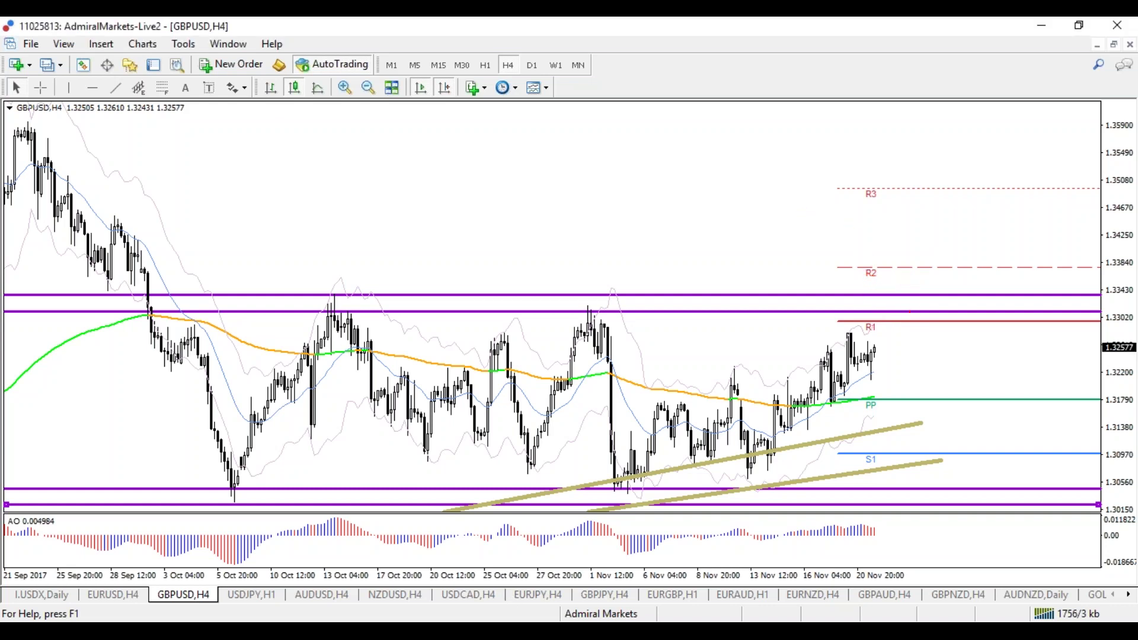
Show the USDJPY H4 chart and circle the channel low near 111.9, mid-October lows and 38.2 level
left_click(246, 592)
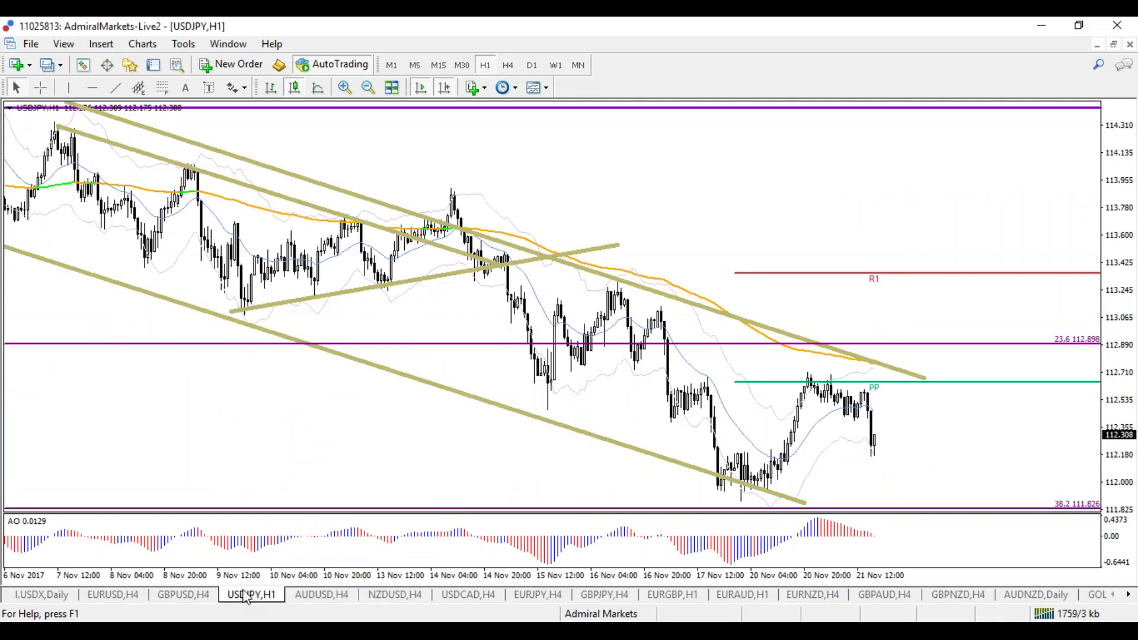
left_click(503, 70)
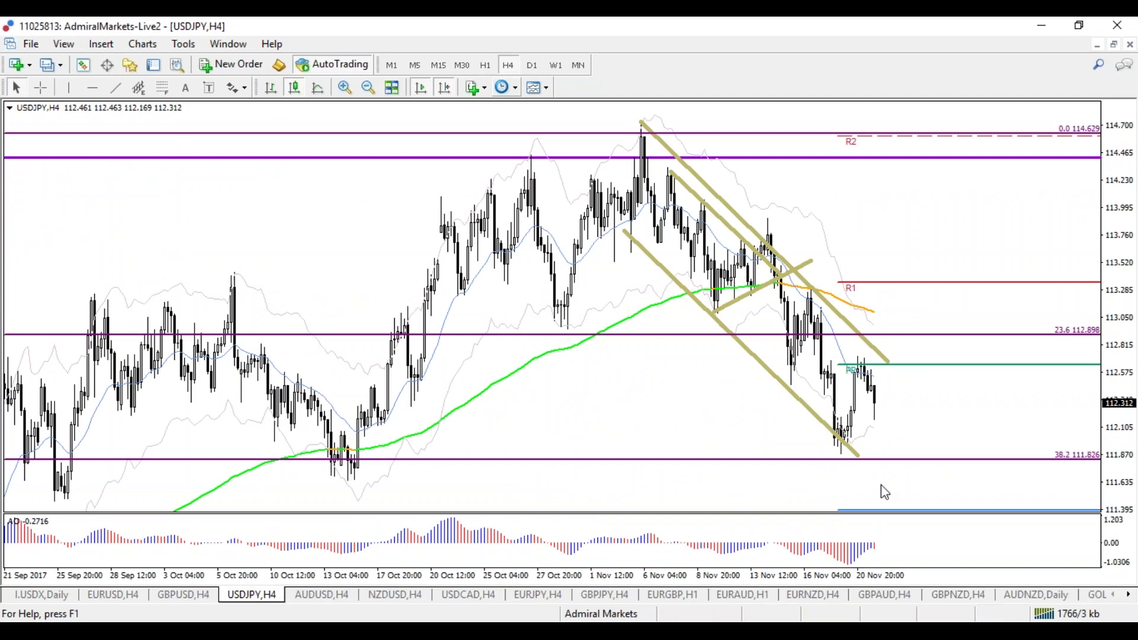
mouse_move(857, 453)
left_mouse_down()
mouse_move(845, 438)
mouse_move(848, 463)
mouse_move(845, 437)
left_mouse_up()
mouse_move(371, 456)
left_mouse_down()
mouse_move(384, 494)
mouse_move(352, 462)
left_mouse_up()
mouse_move(1107, 444)
left_mouse_down()
mouse_move(1085, 483)
mouse_move(1136, 487)
left_mouse_up()
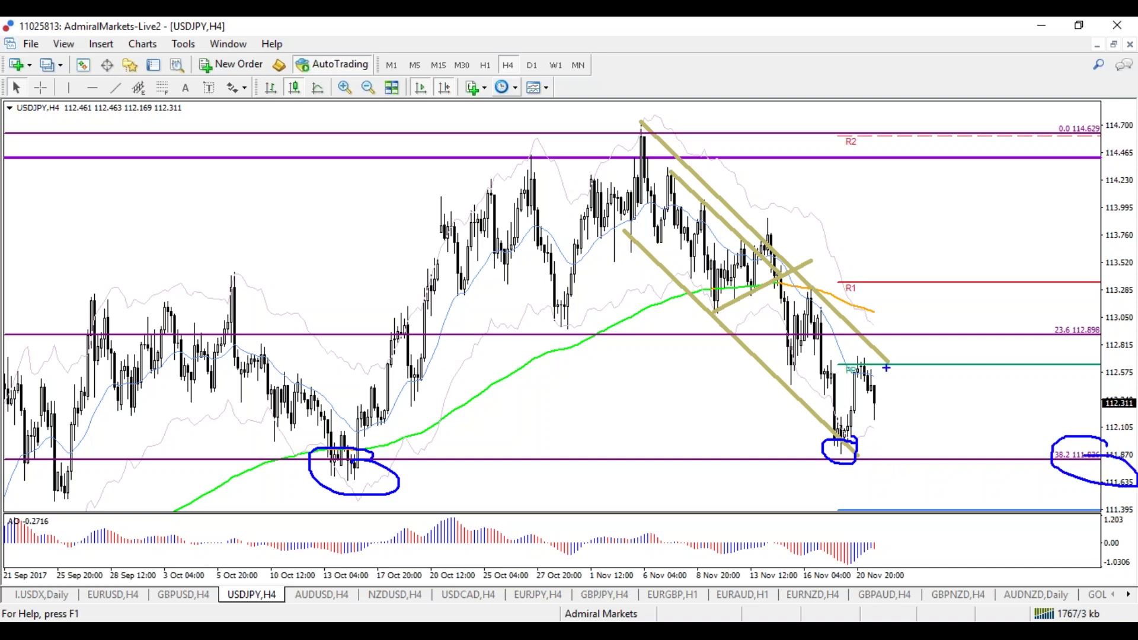
Clear the sketches and delete the middle channel trendline
key("Escape")
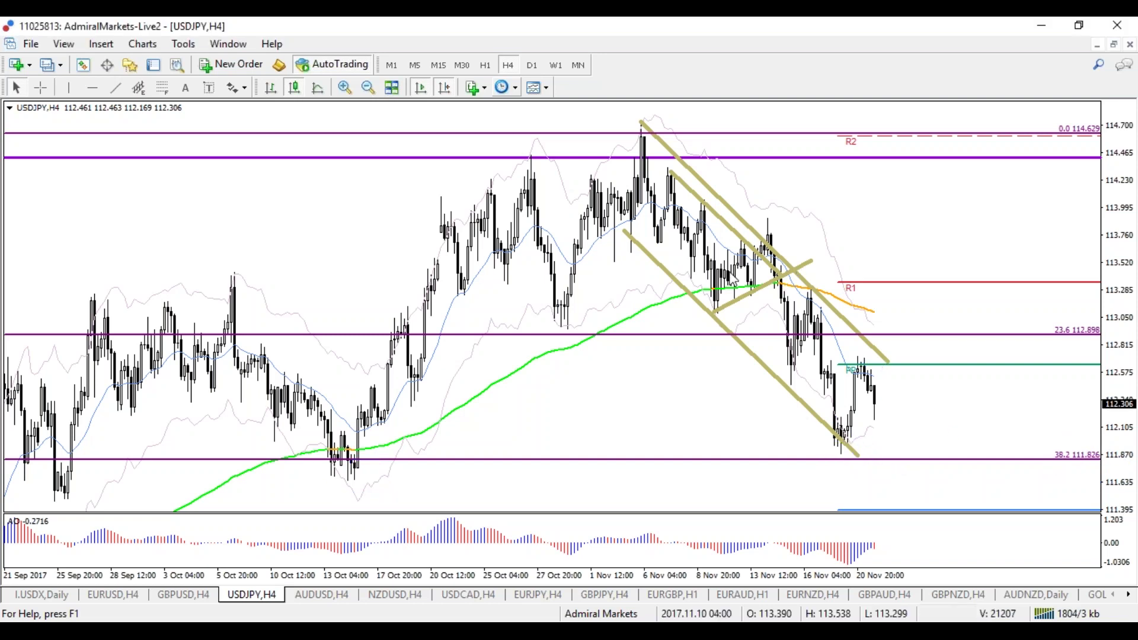
right_click(726, 224)
left_click(773, 272)
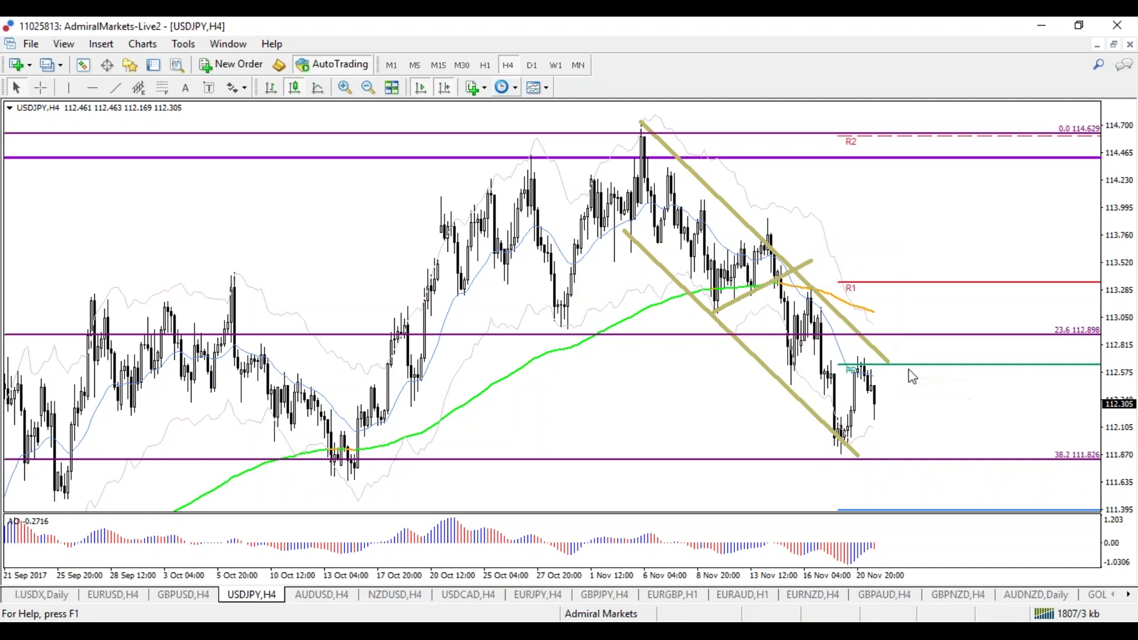
Extend the upper and lower channel trendlines down-right, clearing the quick red and blue sketches
mouse_move(890, 361)
left_mouse_down()
mouse_move(919, 399)
mouse_move(872, 364)
left_mouse_up()
key("Escape")
left_click_drag(862, 460, 901, 498)
key("ctrl+2")
mouse_move(893, 427)
left_mouse_down()
mouse_move(864, 426)
mouse_move(882, 435)
mouse_move(877, 428)
mouse_move(921, 414)
left_mouse_up()
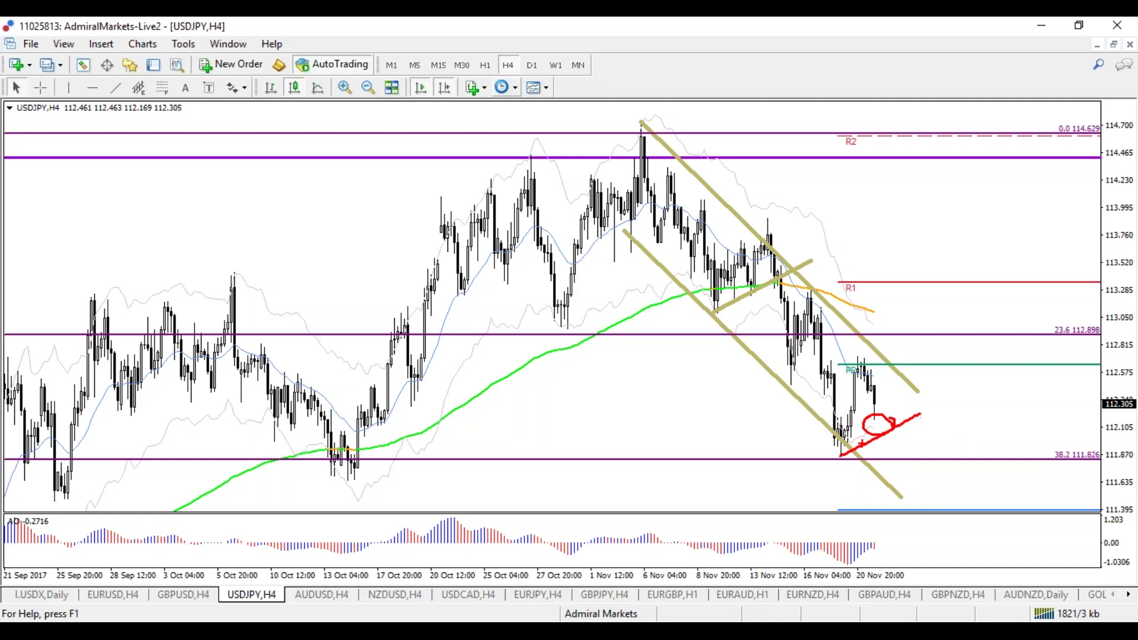
mouse_move(841, 456)
left_mouse_down()
mouse_move(932, 413)
mouse_move(905, 511)
left_mouse_up()
key("Escape")
Compress the price scale, sketch a blue rise from the channel top to R1 with a red R1 line, then clear
left_click_drag(1118, 314, 1124, 213)
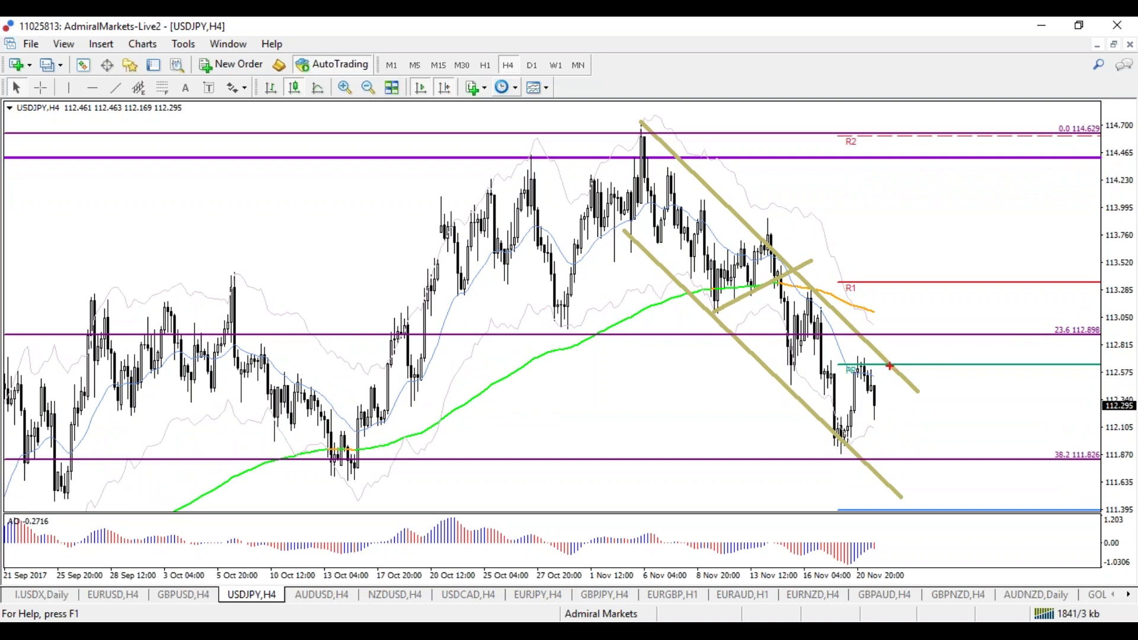
left_click_drag(888, 365, 939, 285)
mouse_move(816, 282)
left_mouse_down()
mouse_move(1005, 283)
mouse_move(841, 281)
left_mouse_up()
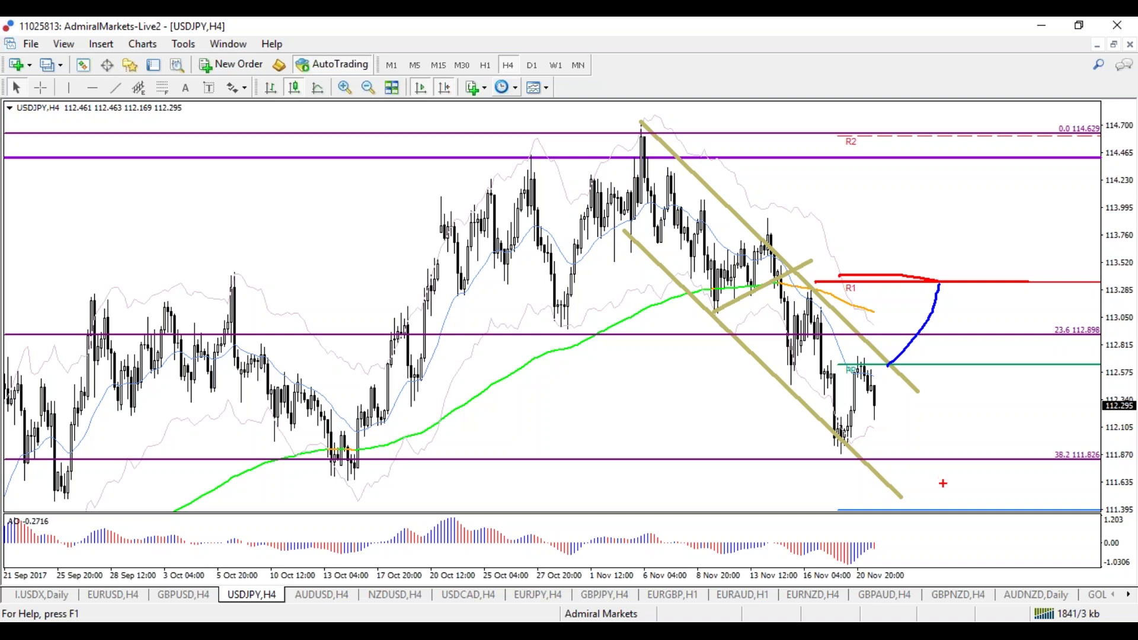
key("Escape")
Compress the price scale to show R3, S1 and 50.0, circle the 38.2 (111.826) level, and reveal 61.8
left_click_drag(1129, 231, 1118, 326)
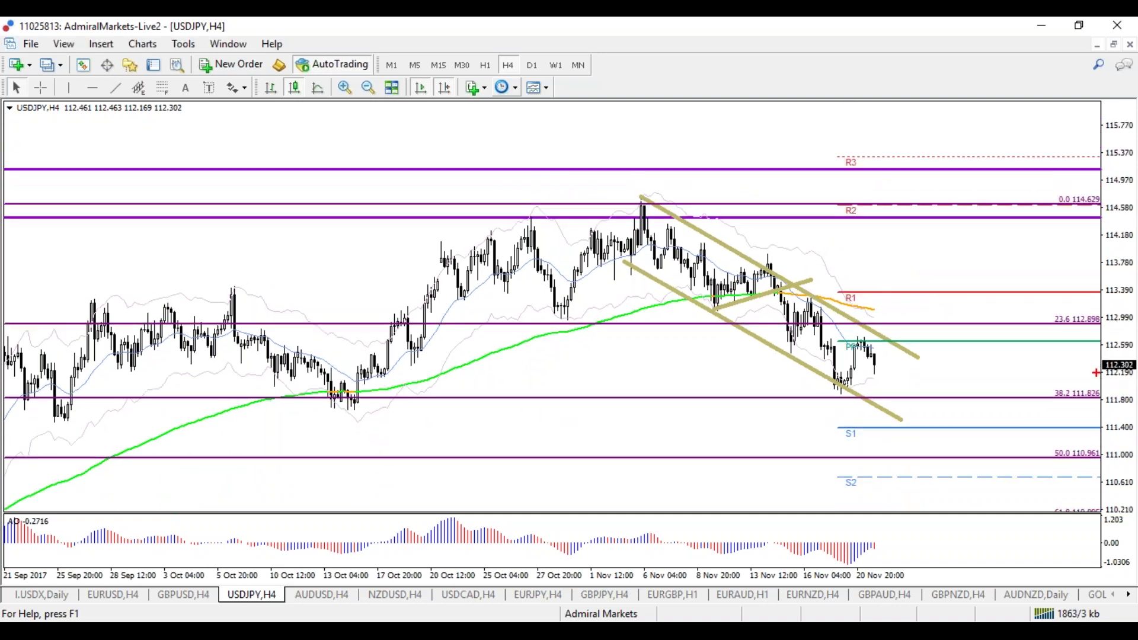
mouse_move(1104, 382)
left_mouse_down()
mouse_move(1097, 412)
mouse_move(1078, 387)
left_mouse_up()
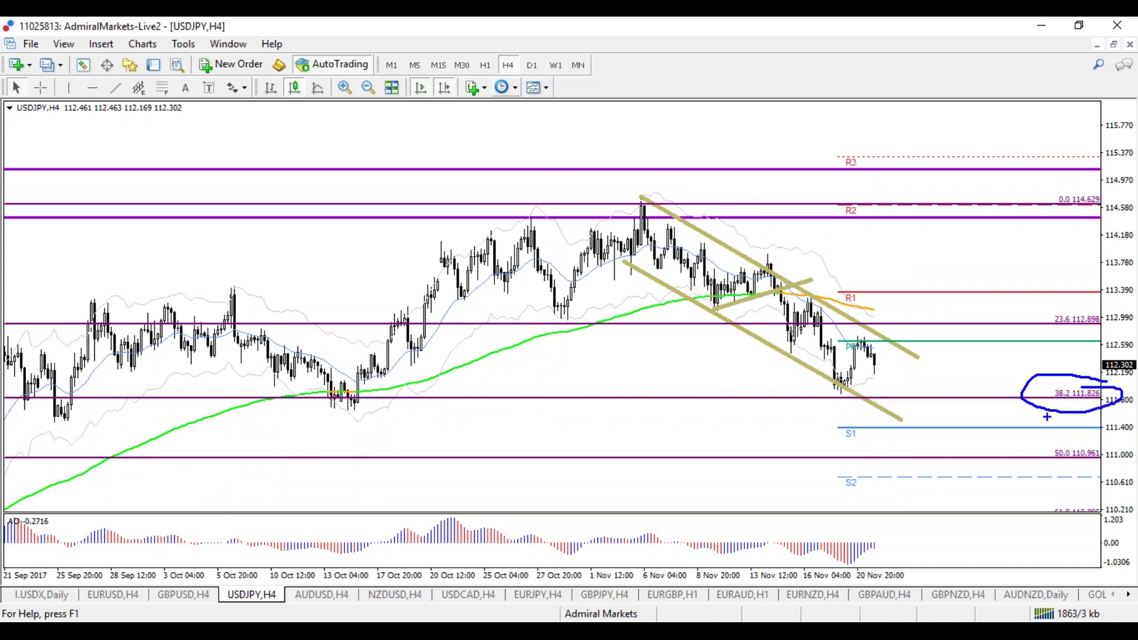
key("Escape")
left_click_drag(1134, 292, 1117, 373)
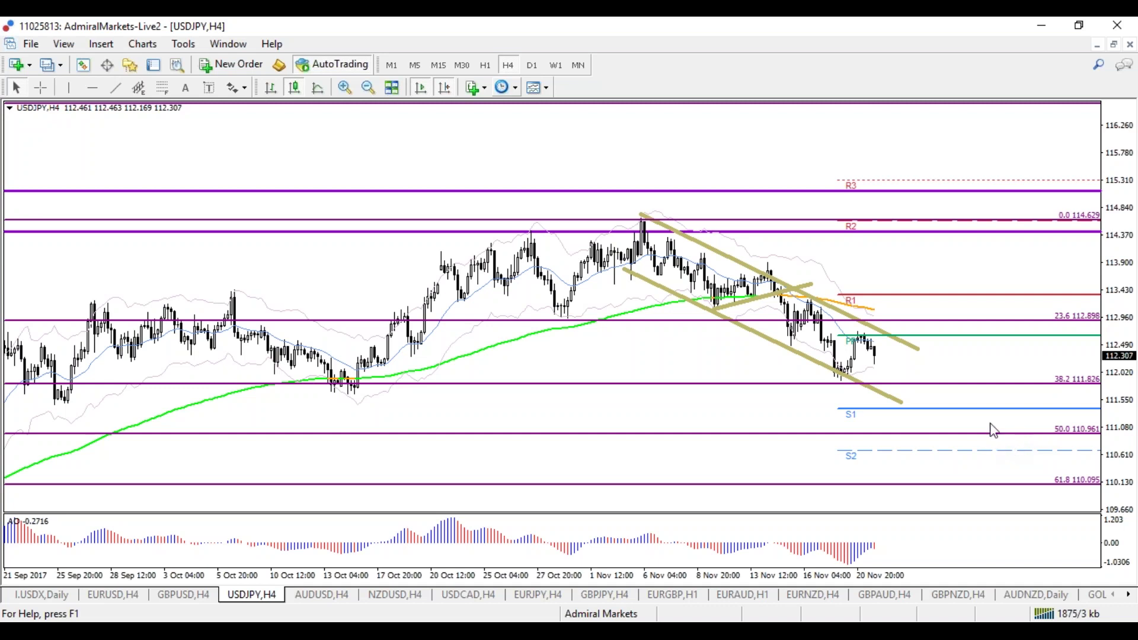
Circle R1, sketch a rise toward R2, circle lows near 38.2 and the 50.0–61.8 zone, clearing each
mouse_move(865, 295)
left_mouse_down()
mouse_move(834, 293)
mouse_move(867, 307)
left_mouse_up()
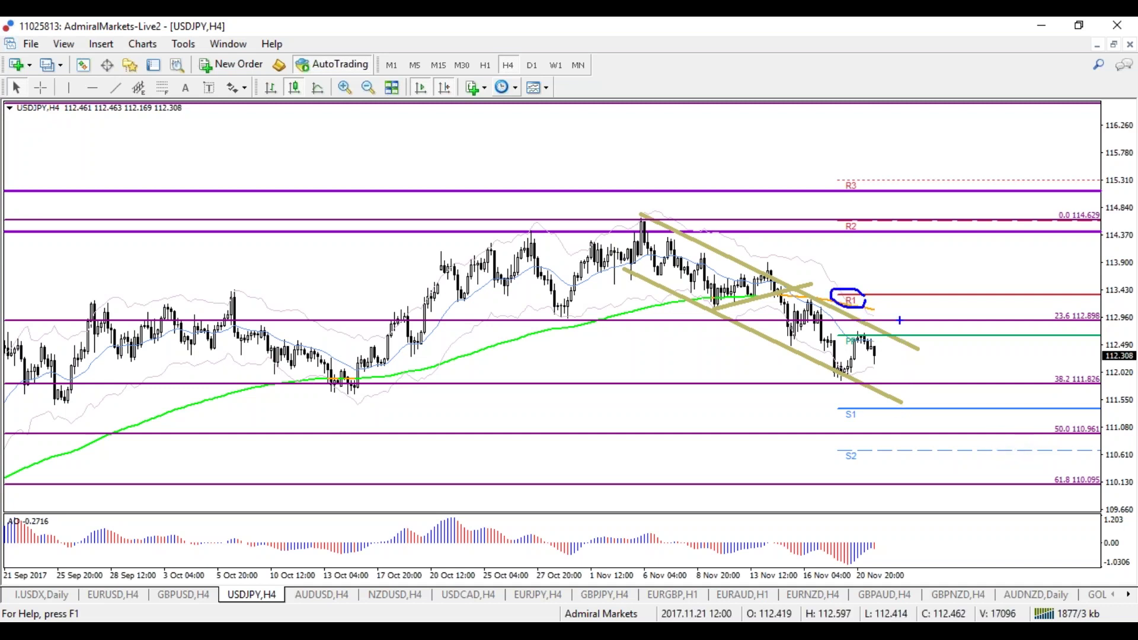
mouse_move(891, 291)
left_mouse_down()
mouse_move(942, 193)
mouse_move(918, 198)
left_mouse_up()
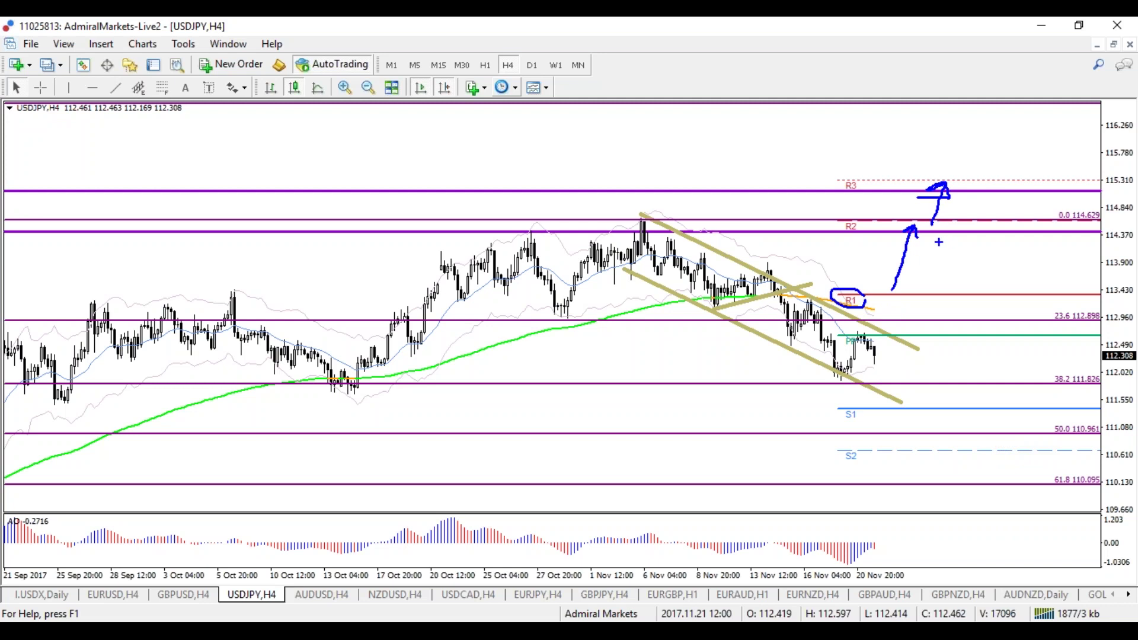
mouse_move(854, 374)
left_mouse_down()
mouse_move(866, 382)
mouse_move(809, 360)
left_mouse_up()
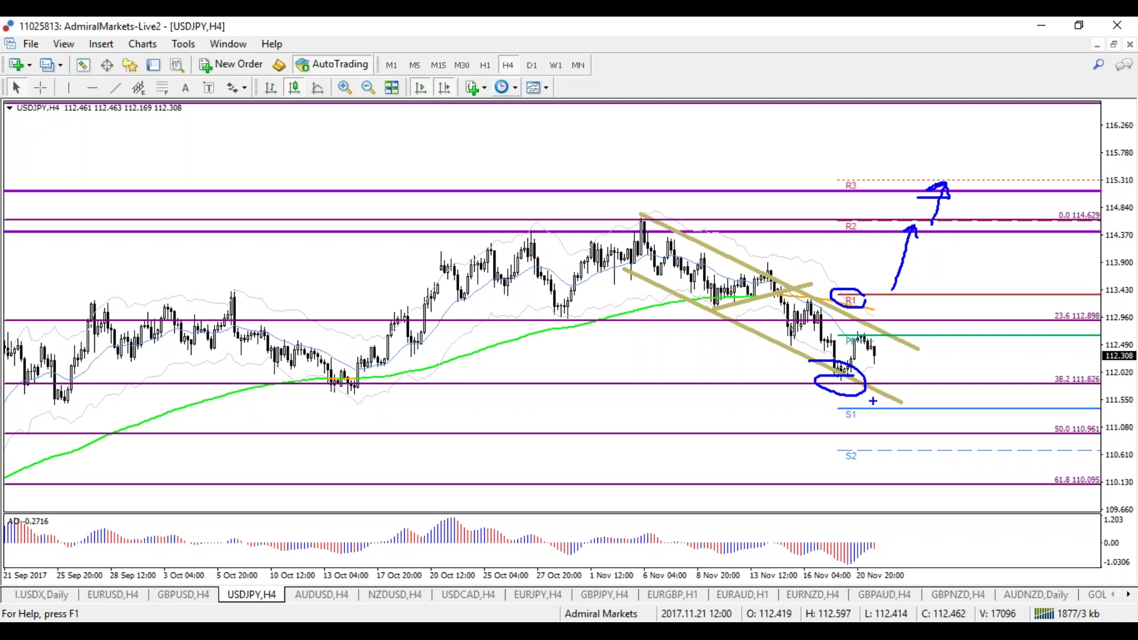
key("e")
mouse_move(1100, 442)
left_mouse_down()
mouse_move(1061, 415)
mouse_move(1129, 474)
mouse_move(1103, 433)
left_mouse_up()
key("e")
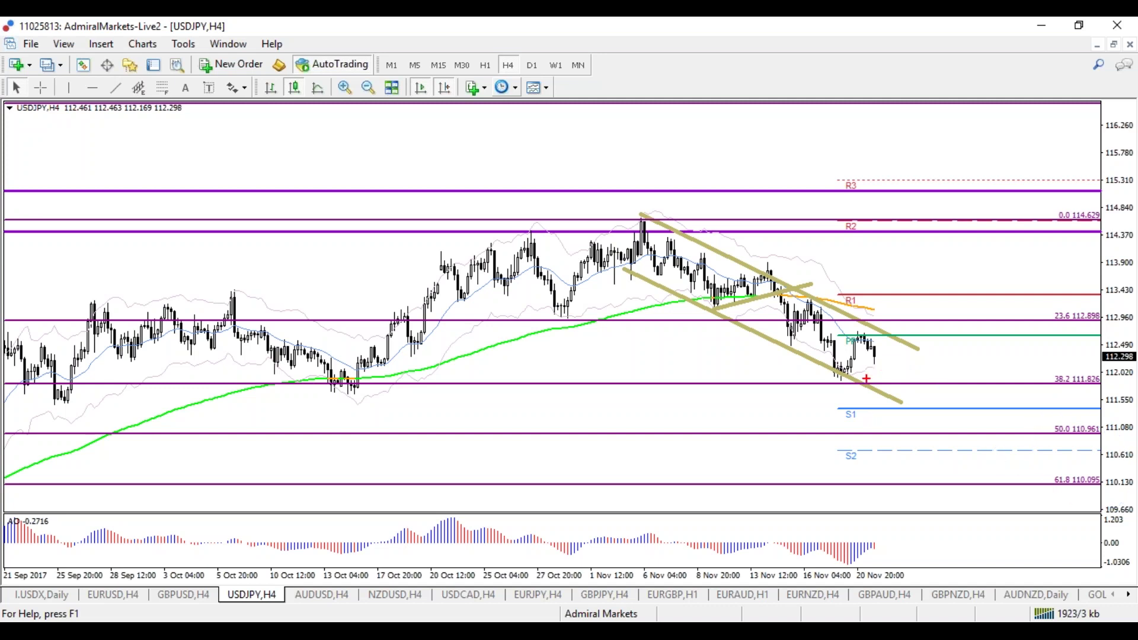
Sketch a red rise from the 38.2 line, then erase it
left_click_drag(839, 385, 919, 346)
left_click_drag(845, 384, 935, 347)
key("e")
Sketch a blue rise to R1 and on to R2 with a red 0.0 (114.629) line, clear it, and narrow the range
mouse_move(837, 384)
left_mouse_down()
mouse_move(902, 353)
mouse_move(909, 438)
mouse_move(927, 427)
left_mouse_up()
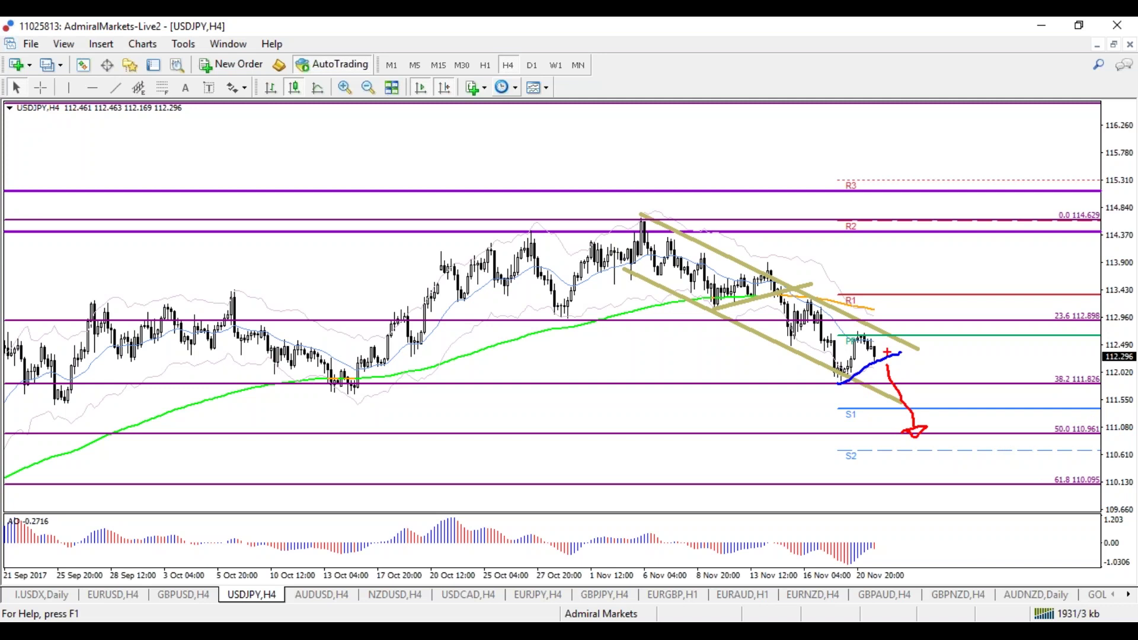
mouse_move(877, 360)
left_mouse_down()
mouse_move(902, 304)
mouse_move(889, 289)
mouse_move(924, 289)
mouse_move(998, 445)
mouse_move(965, 437)
left_mouse_up()
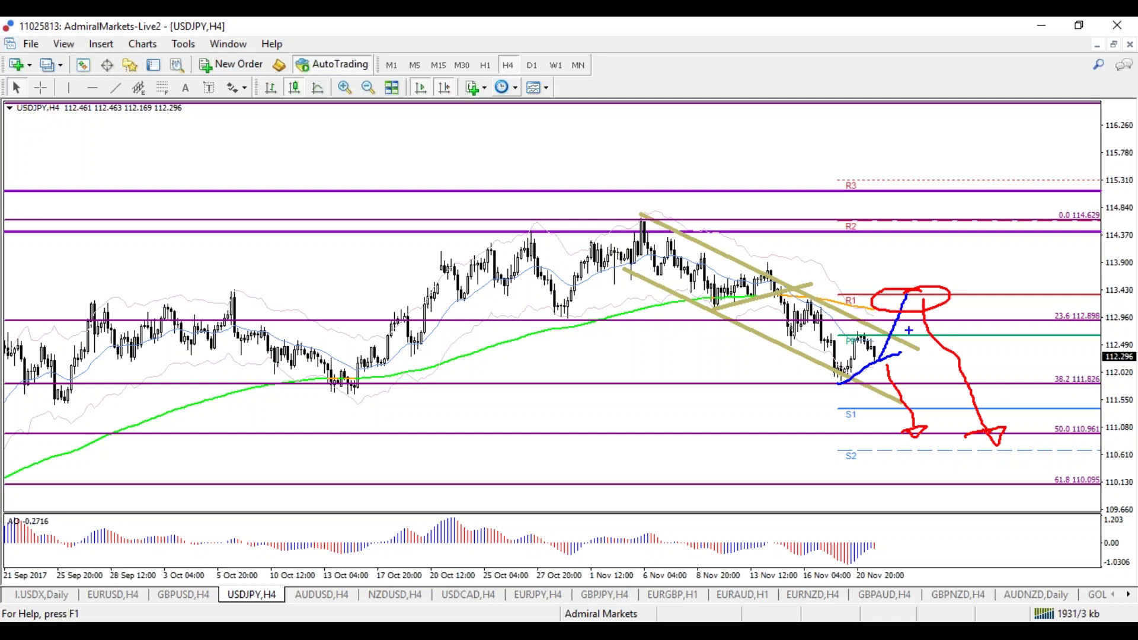
mouse_move(961, 289)
left_mouse_down()
mouse_move(973, 238)
mouse_move(985, 256)
left_mouse_up()
left_click_drag(621, 220, 1082, 220)
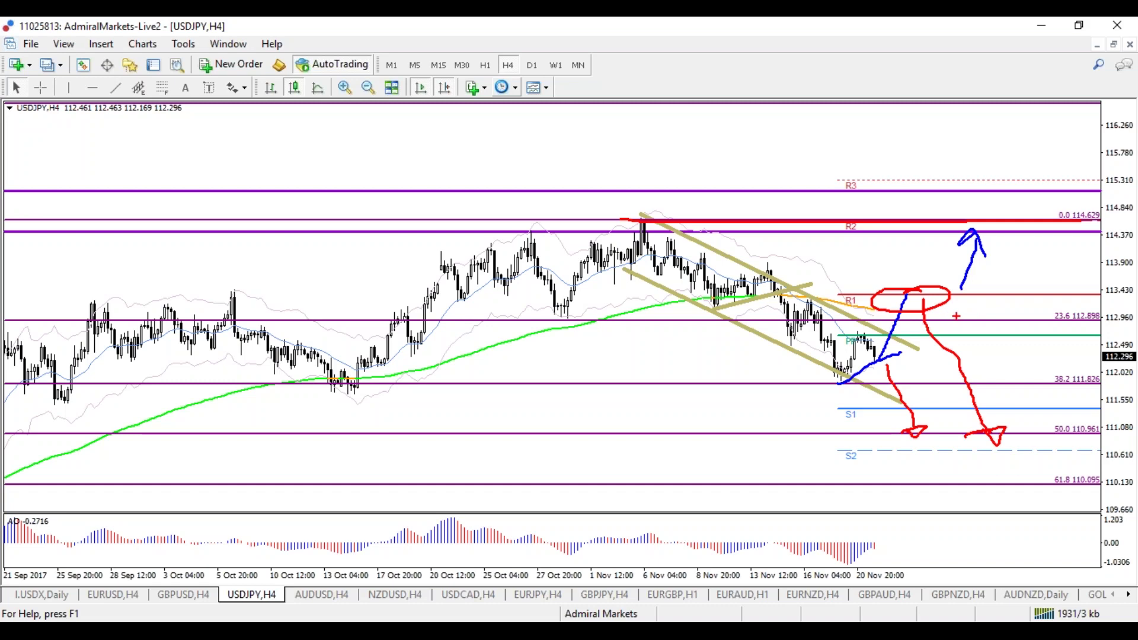
key("Escape")
left_click_drag(1124, 401, 1124, 355)
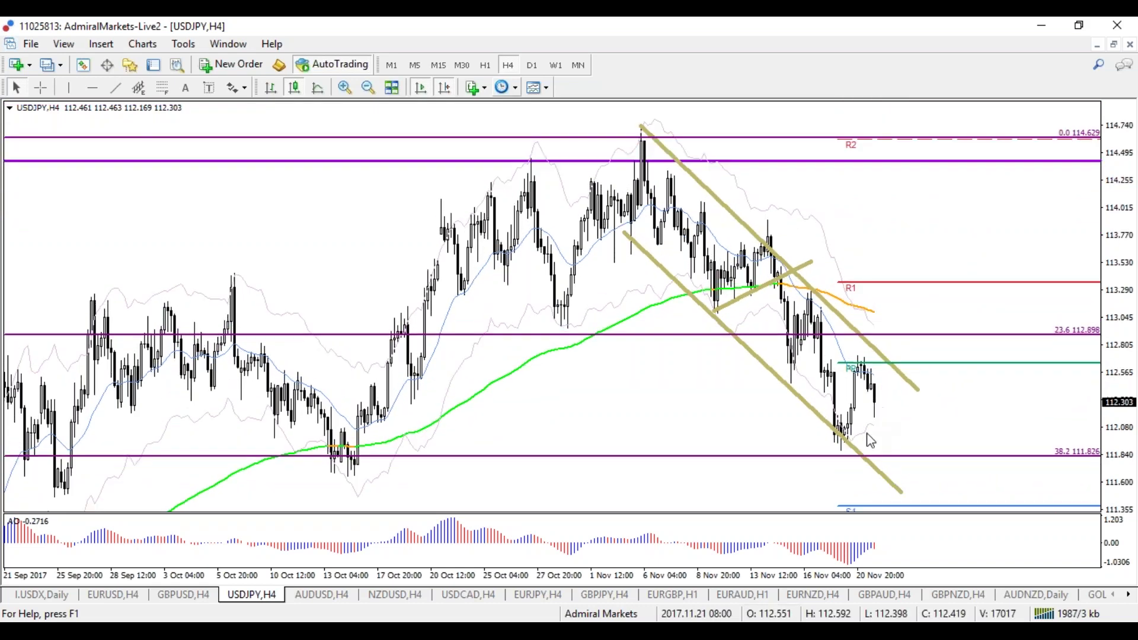
Switch USDJPY to H1, sketch a drop to PP and a possible rise toward the pivot, clearing both
left_click(486, 64)
left_click_drag(1120, 351, 1118, 248)
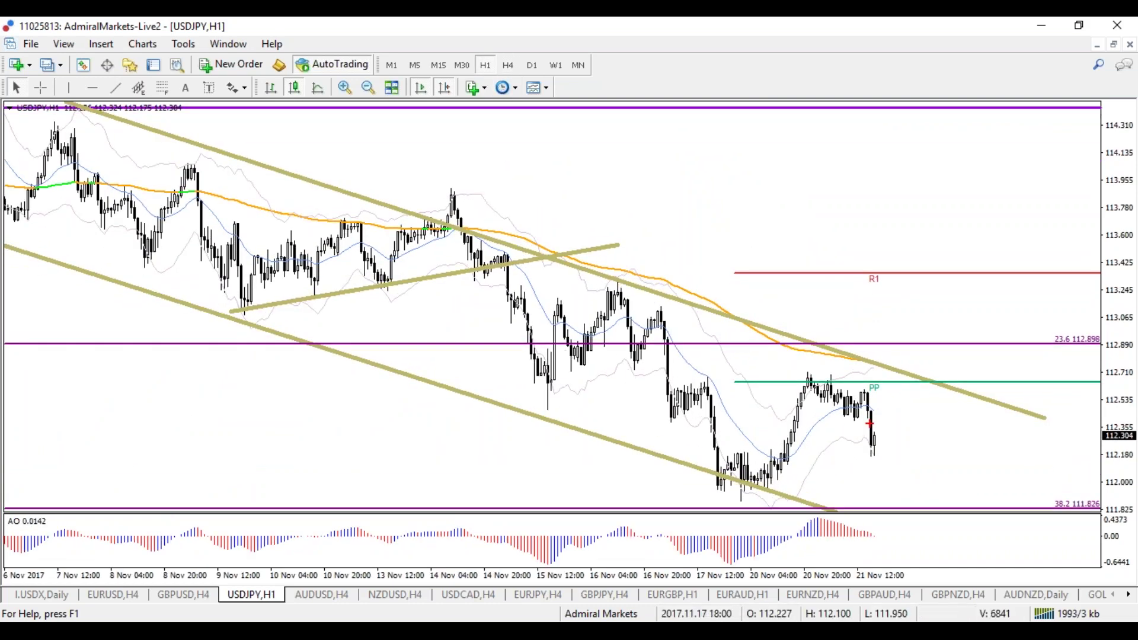
mouse_move(843, 387)
left_mouse_down()
mouse_move(895, 390)
mouse_move(830, 370)
left_mouse_up()
mouse_move(855, 296)
left_mouse_down()
mouse_move(854, 366)
mouse_move(861, 355)
mouse_move(804, 349)
mouse_move(860, 355)
left_mouse_up()
key("e")
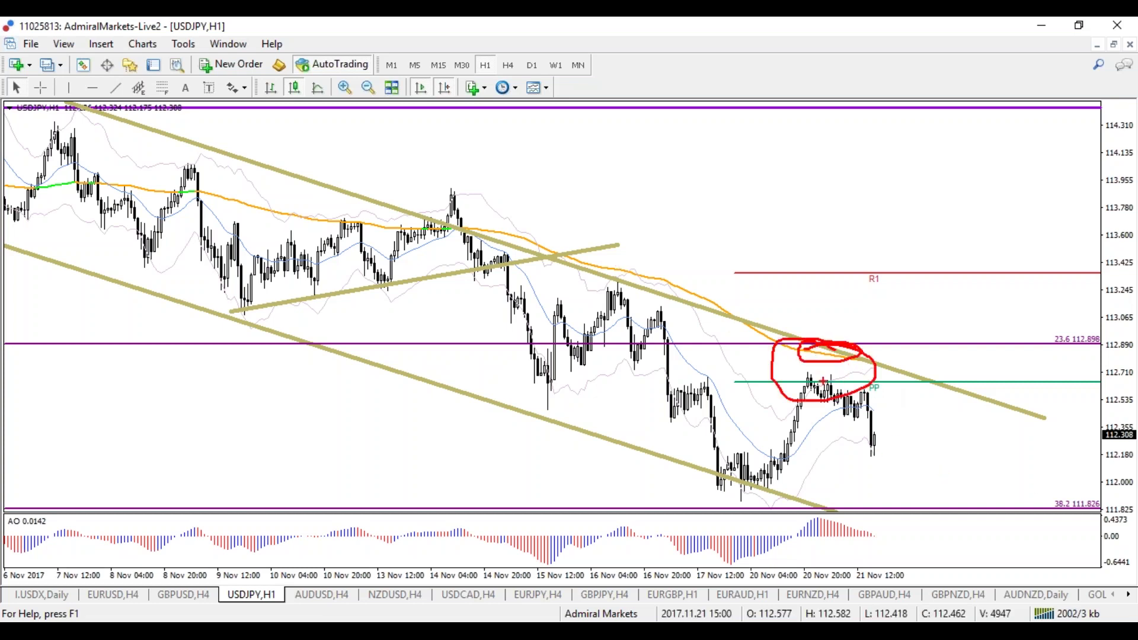
key("e")
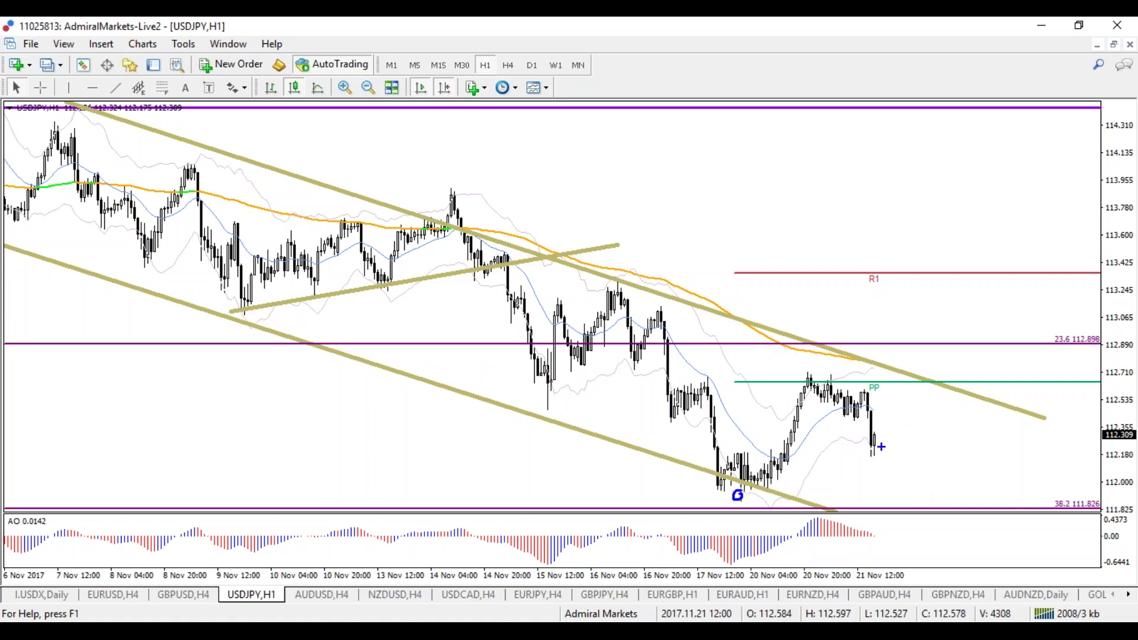
mouse_move(876, 443)
left_mouse_down()
mouse_move(913, 396)
mouse_move(900, 393)
left_mouse_up()
key("Escape")
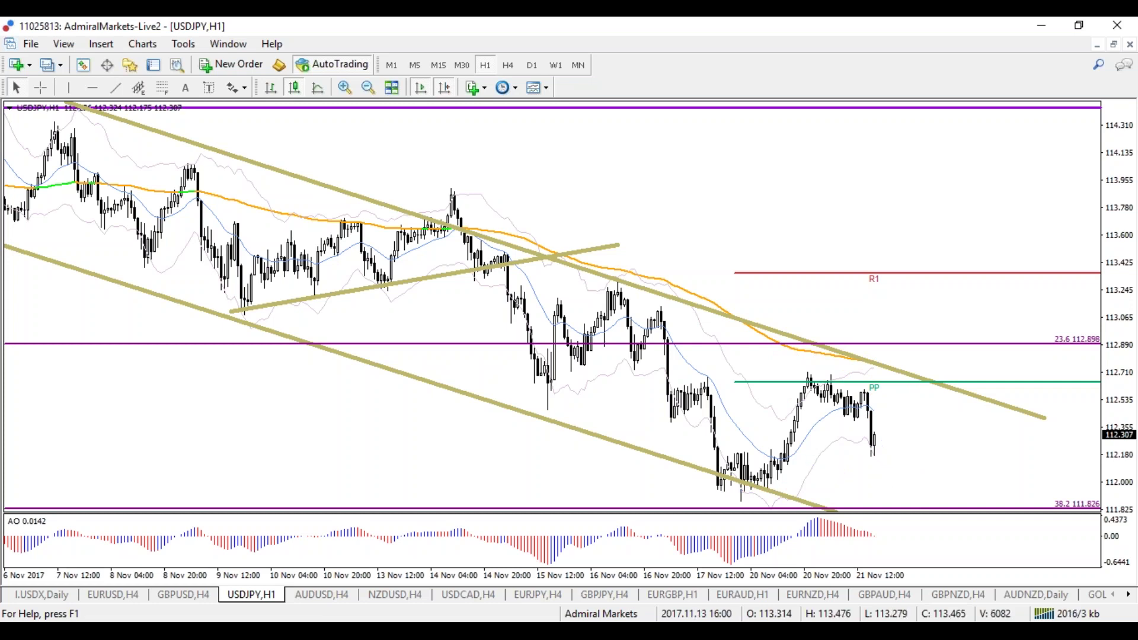
Draw a rising trendline under the latest USDJPY hourly candles near 112.3, erasing a trial sketch
left_click(115, 88)
left_click_drag(744, 491, 969, 423)
mouse_move(886, 439)
left_mouse_down()
mouse_move(937, 424)
mouse_move(952, 524)
mouse_move(970, 505)
left_mouse_up()
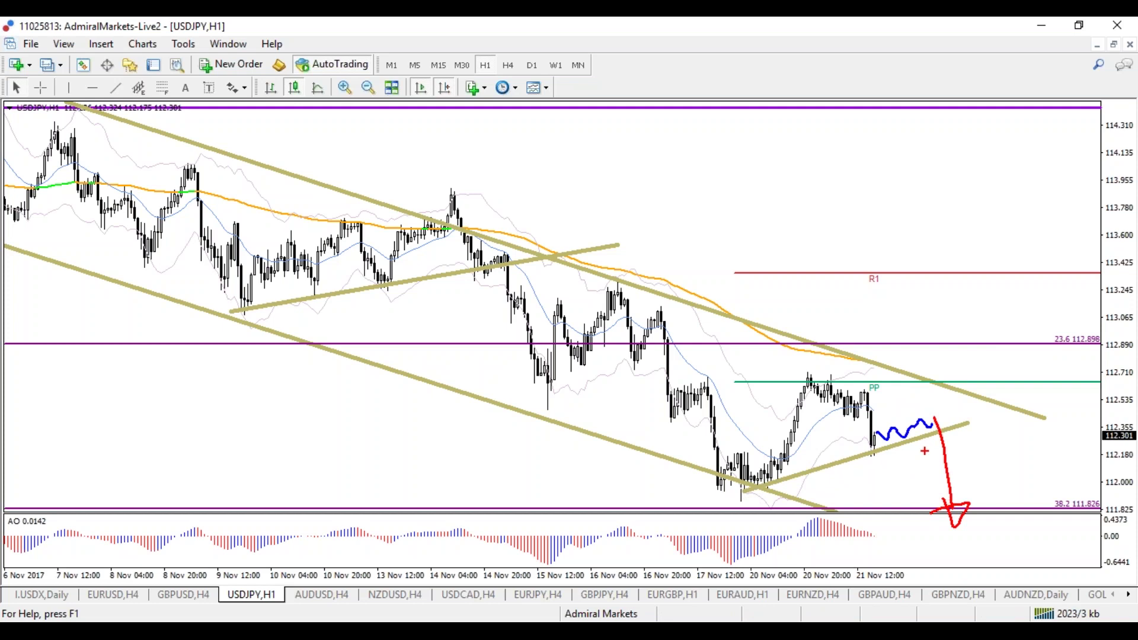
key("e")
key("b")
Sketch a bearish path falling from the pivot and a bullish path toward R1, then clear them
mouse_move(877, 443)
left_mouse_down()
mouse_move(940, 402)
mouse_move(934, 388)
left_mouse_up()
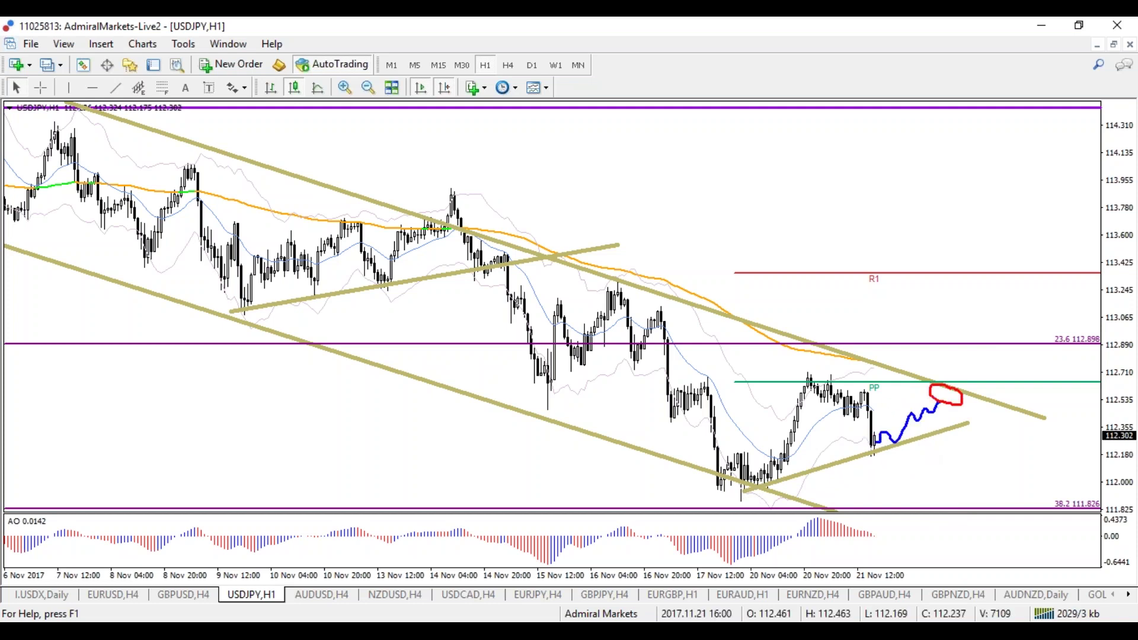
mouse_move(957, 336)
left_mouse_down()
mouse_move(944, 368)
mouse_move(950, 416)
mouse_move(991, 482)
mouse_move(960, 487)
left_mouse_up()
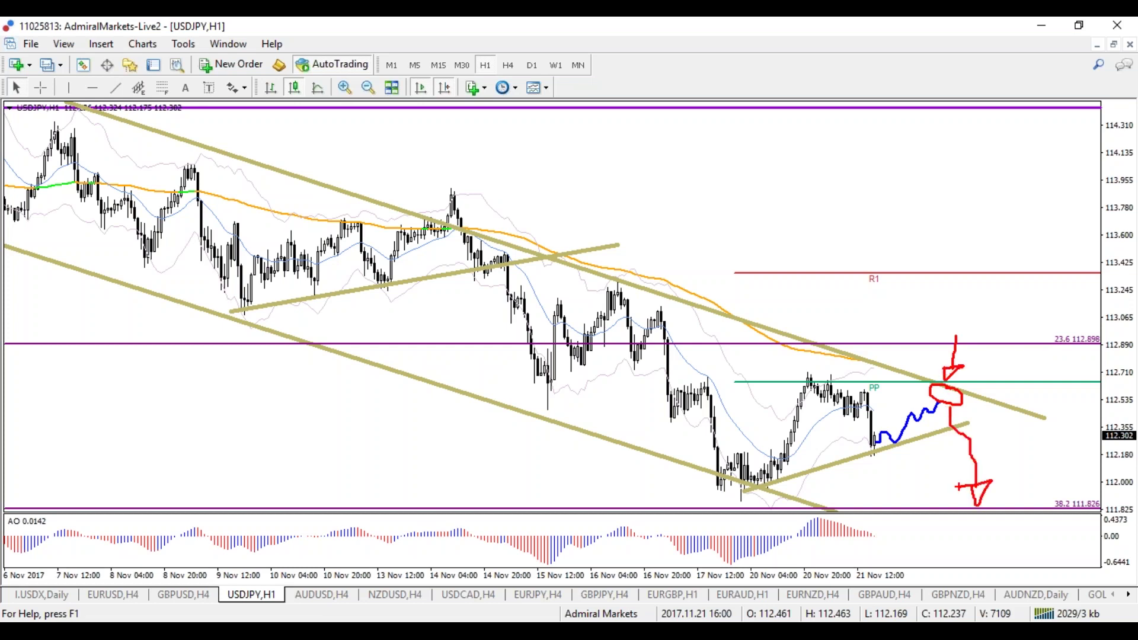
mouse_move(961, 393)
left_mouse_down()
mouse_move(1012, 299)
mouse_move(1009, 276)
mouse_move(1023, 294)
left_mouse_up()
left_click_drag(972, 291, 1034, 297)
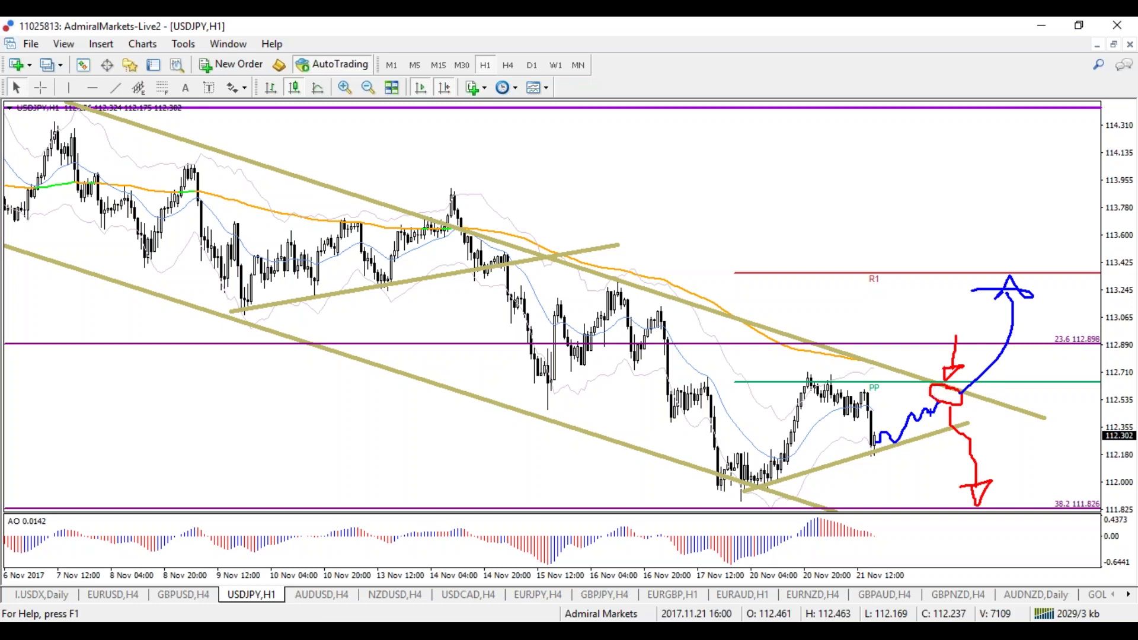
key("Escape")
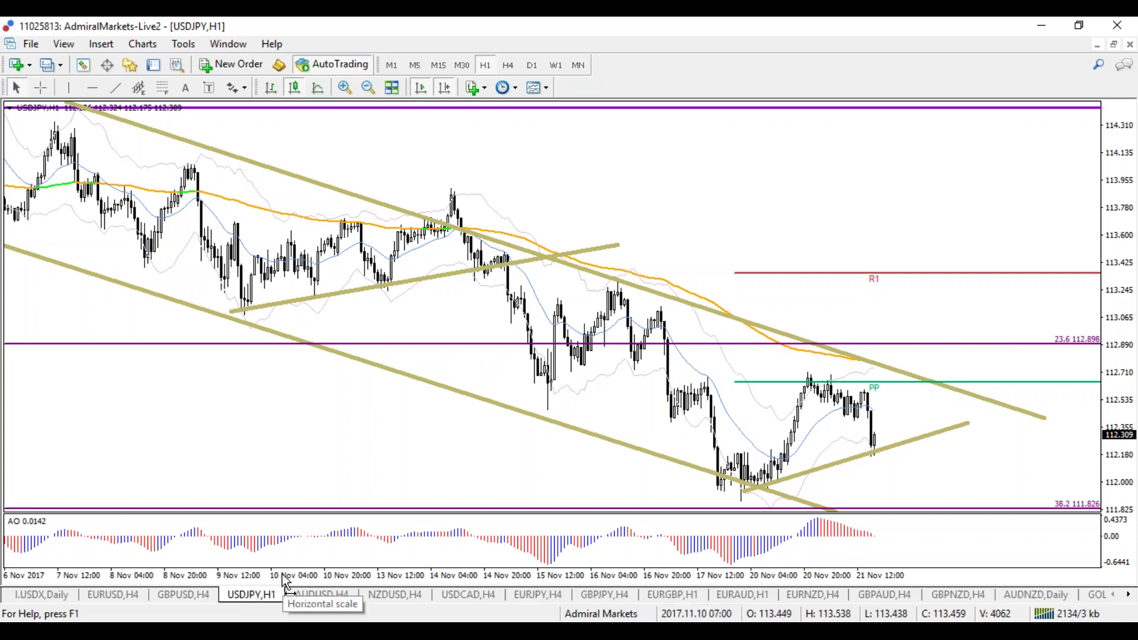
Switch to the GOLD weekly chart and apply a saved template to it
left_click(1129, 595)
left_click(1128, 595)
left_click(975, 594)
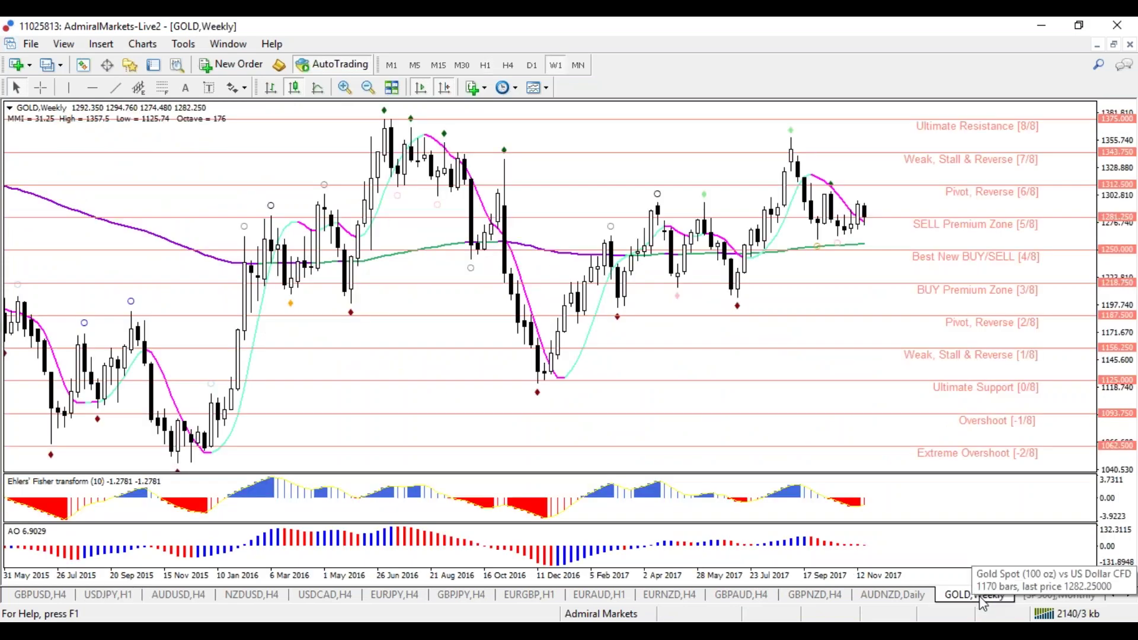
right_click(595, 195)
mouse_move(679, 352)
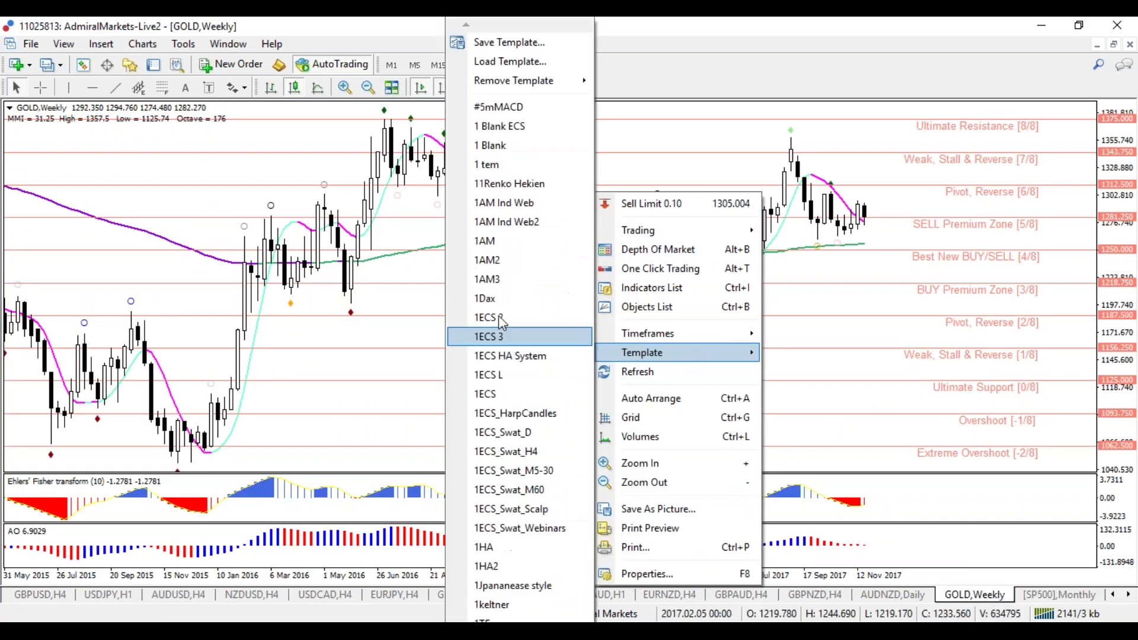
left_click(522, 261)
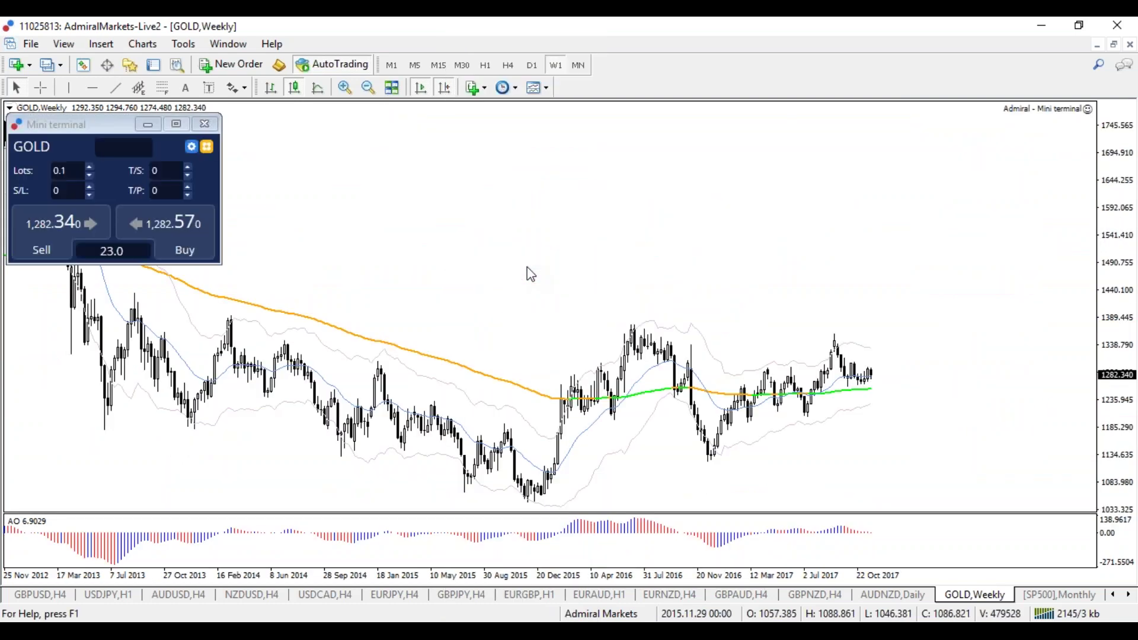
Set the GOLD chart to the H4 timeframe, with price near 1282.35
left_click(531, 65)
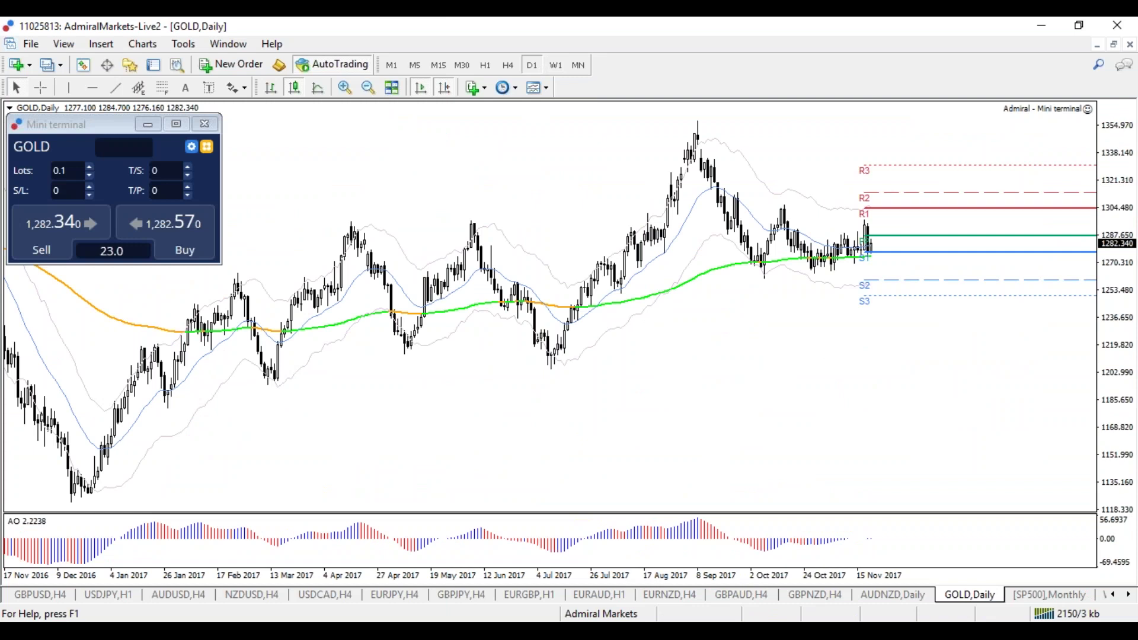
left_click(508, 65)
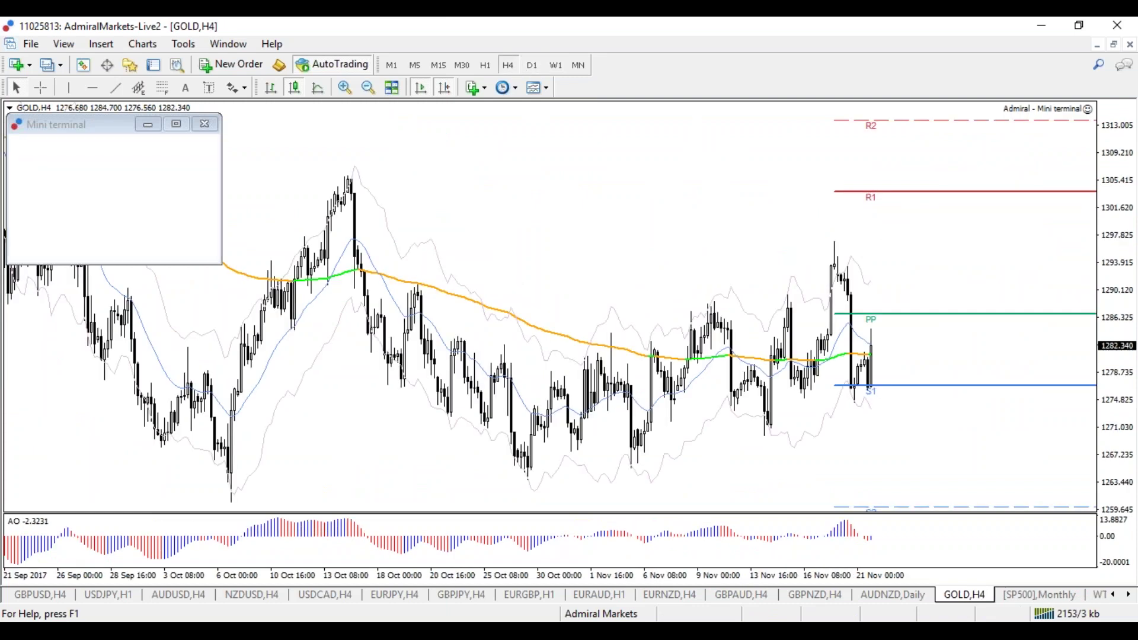
left_click(532, 65)
left_click(508, 65)
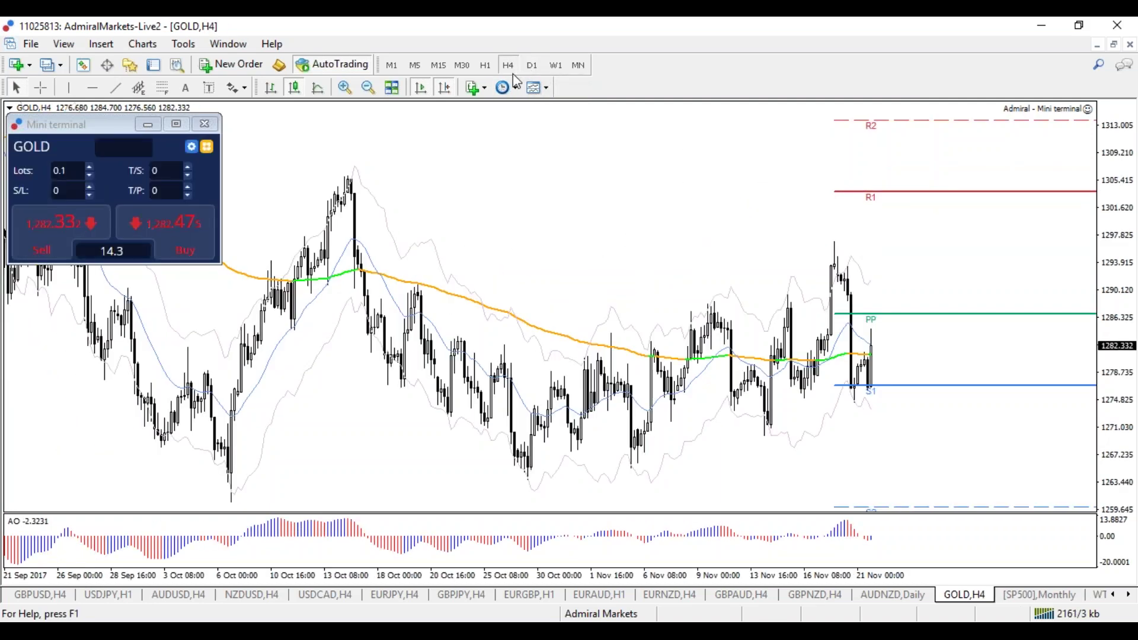
On the GOLD daily chart, draw a rising trendline under the late-October to November candles plus a parallel equidistant channel line
left_click(115, 88)
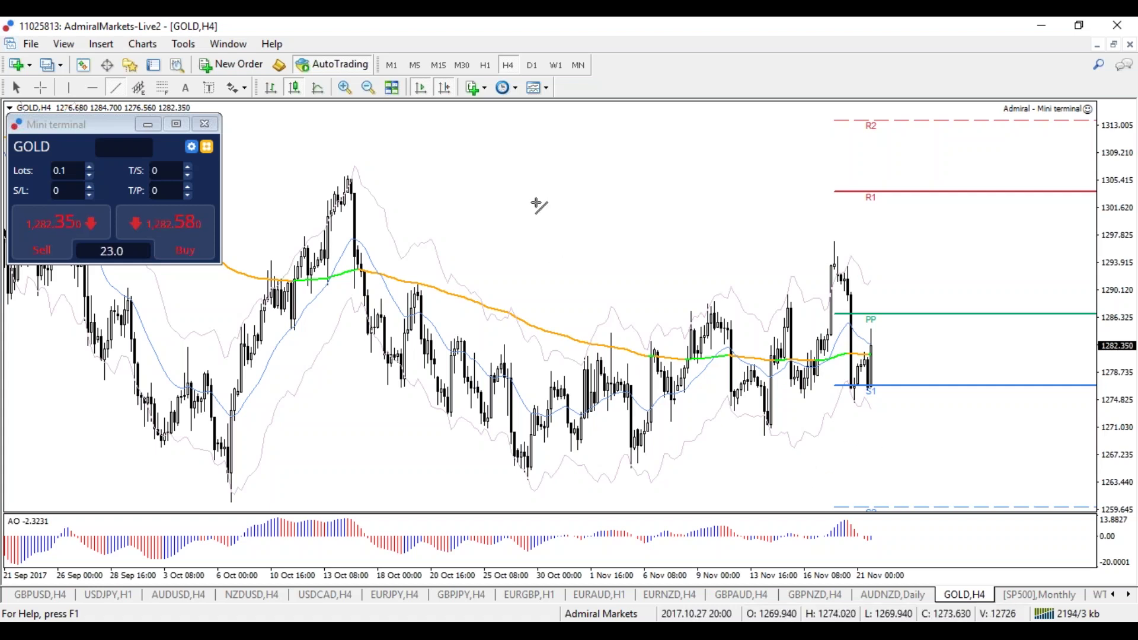
left_click(531, 66)
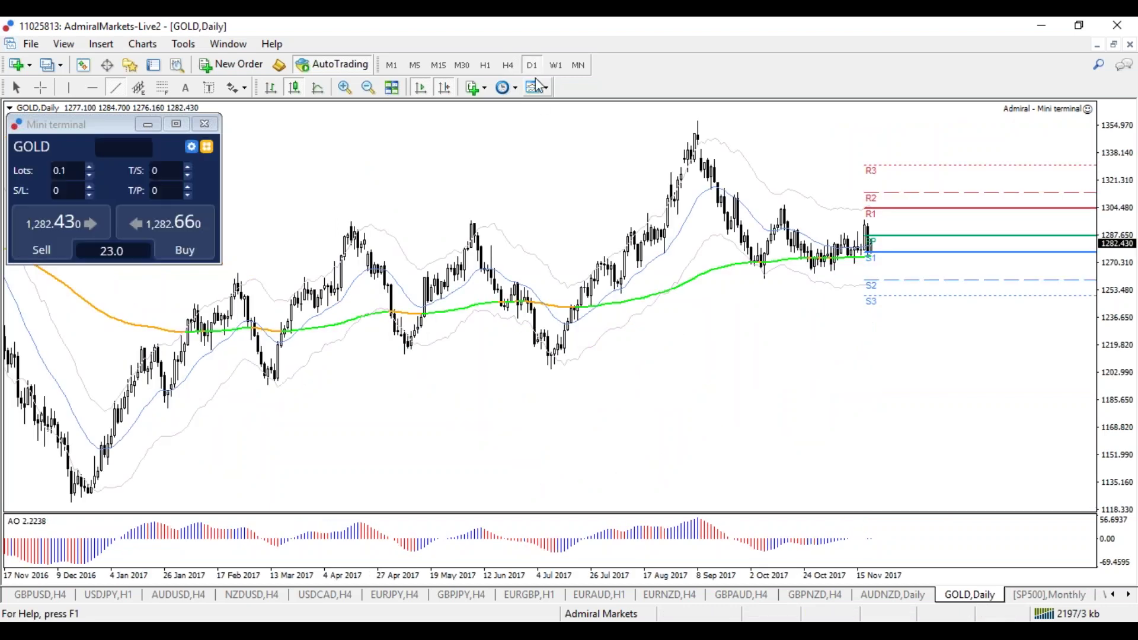
mouse_move(815, 268)
left_mouse_down()
mouse_move(896, 236)
mouse_move(860, 269)
left_mouse_up()
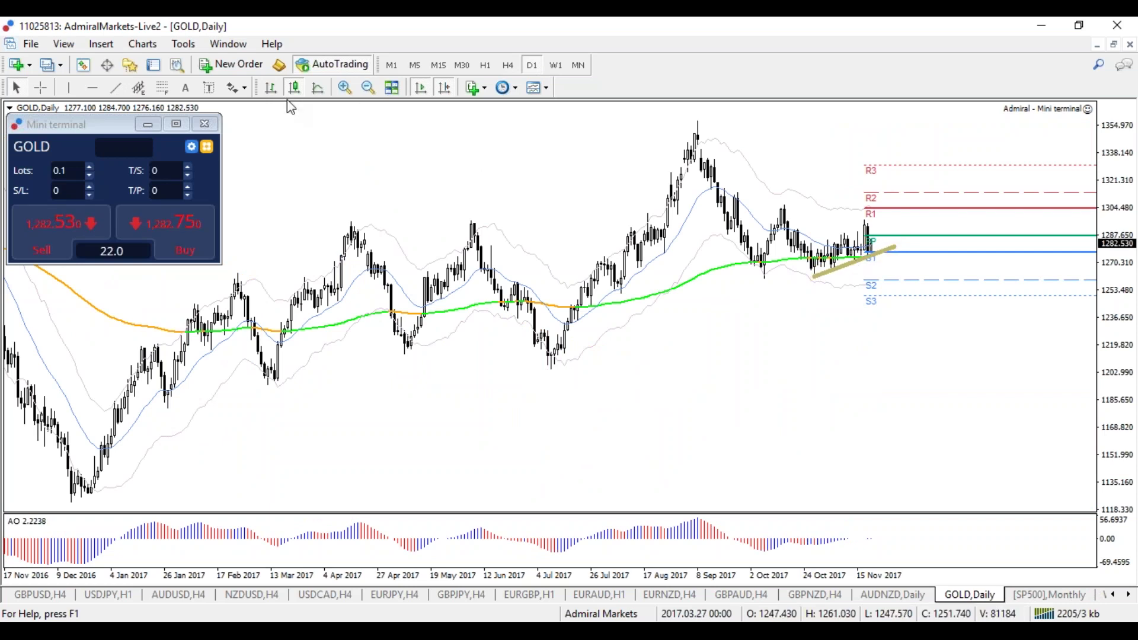
left_click(138, 88)
mouse_move(814, 278)
left_mouse_down()
mouse_move(895, 246)
mouse_move(897, 214)
left_mouse_up()
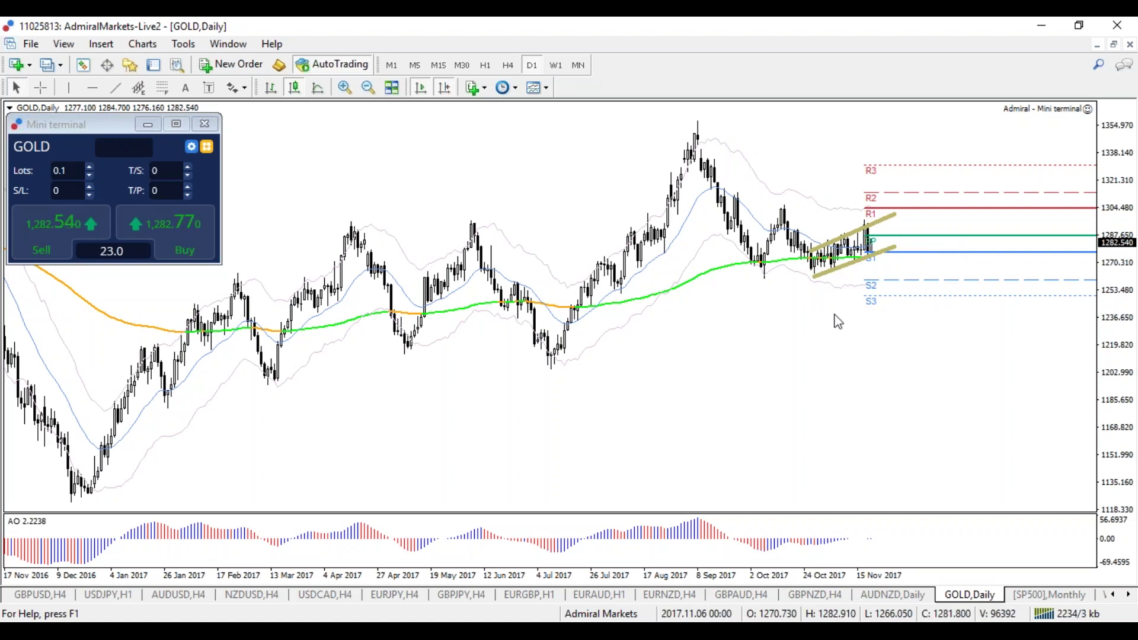
Draw a Fibonacci retracement from the September high at 1357.500 down to 1260.691
left_click(162, 88)
left_click_drag(700, 119, 733, 276)
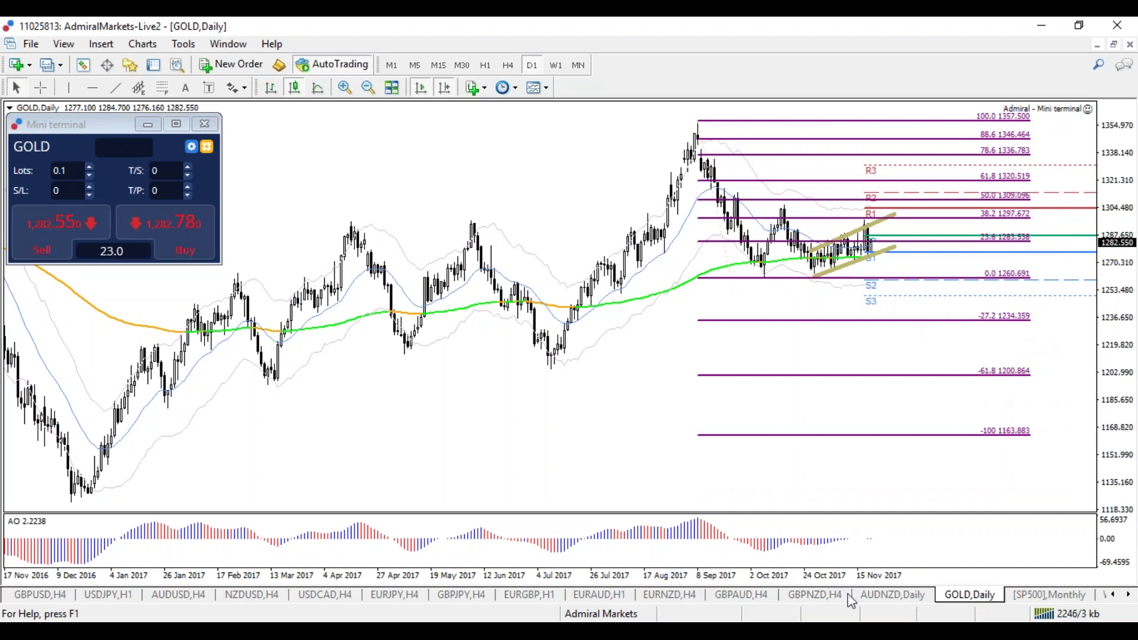
left_click_drag(846, 575, 839, 580)
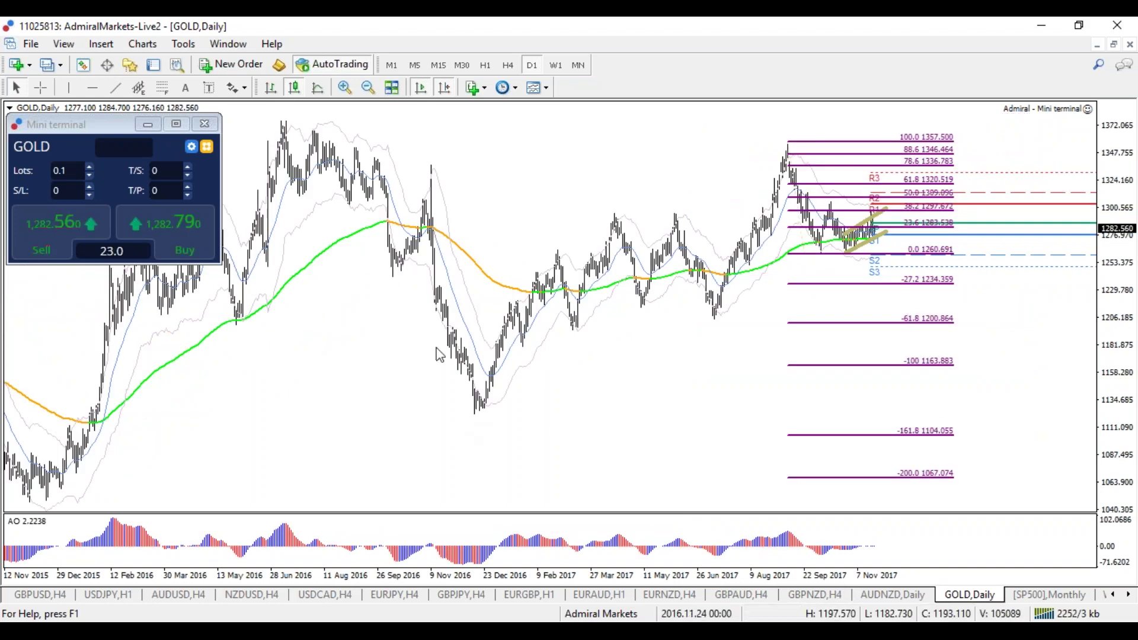
Add horizontal levels near the December 2016 low and at the -100 Fibonacci extension
left_click(92, 87)
left_click(492, 408)
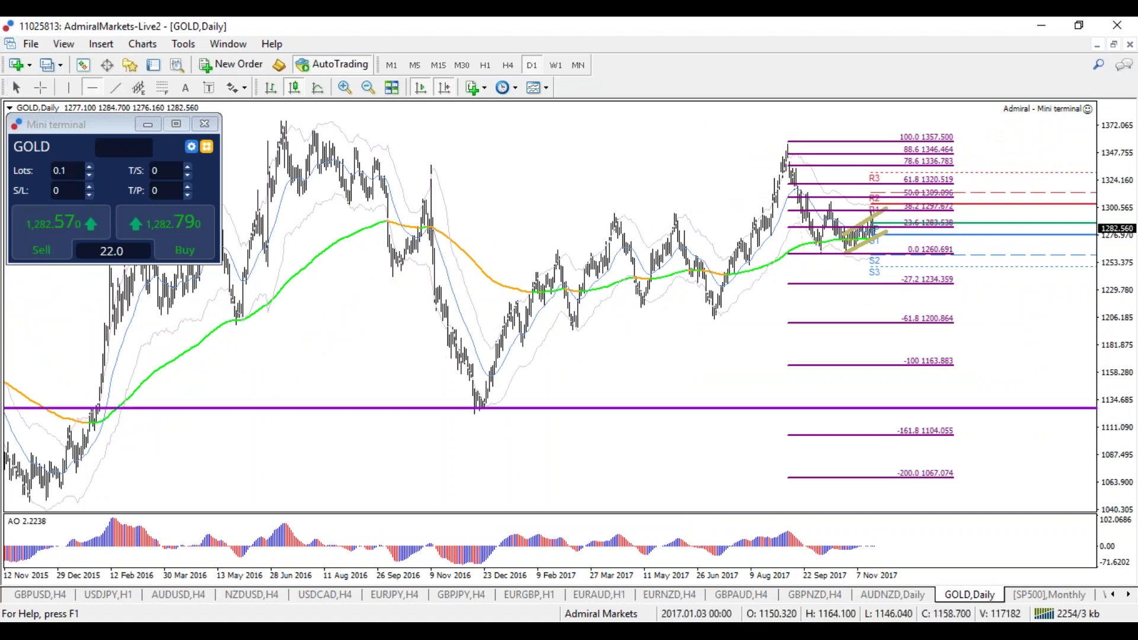
left_click_drag(509, 408, 508, 410)
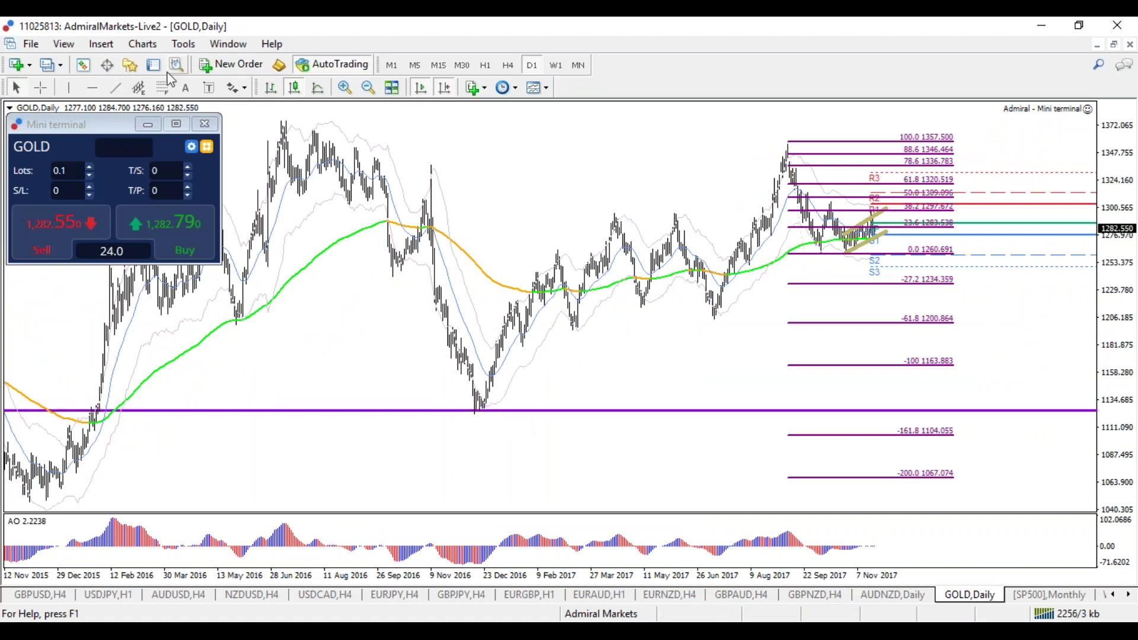
left_click(92, 87)
left_click(853, 367)
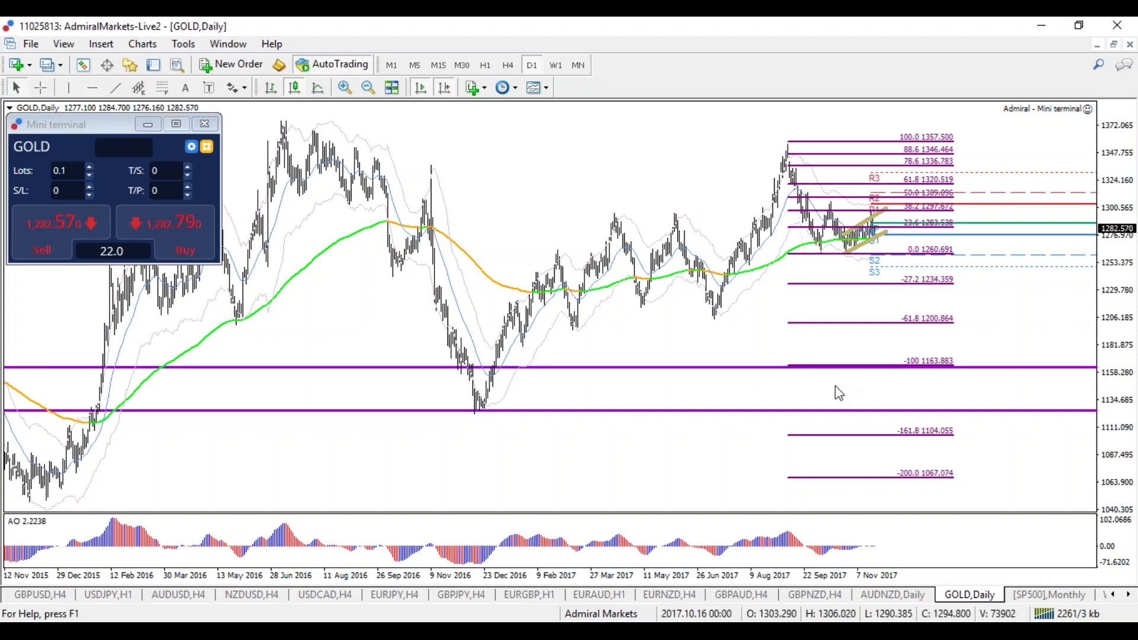
mouse_move(904, 376)
left_mouse_down()
mouse_move(889, 369)
mouse_move(872, 406)
mouse_move(891, 363)
mouse_move(956, 284)
mouse_move(1021, 143)
mouse_move(1046, 172)
mouse_move(981, 154)
left_mouse_up()
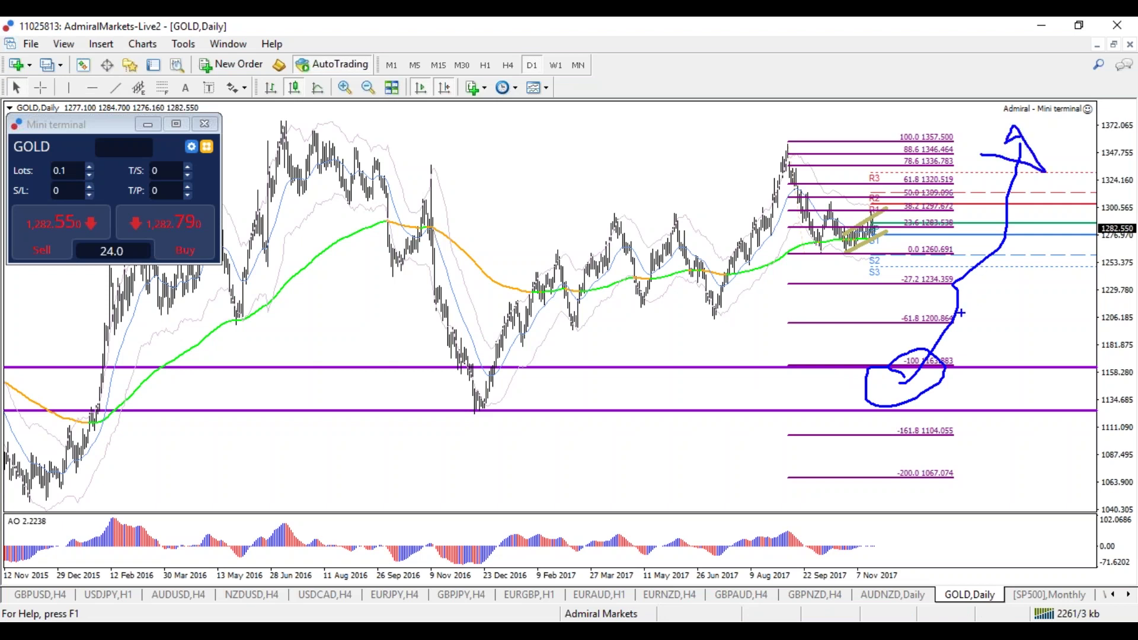
key("Escape")
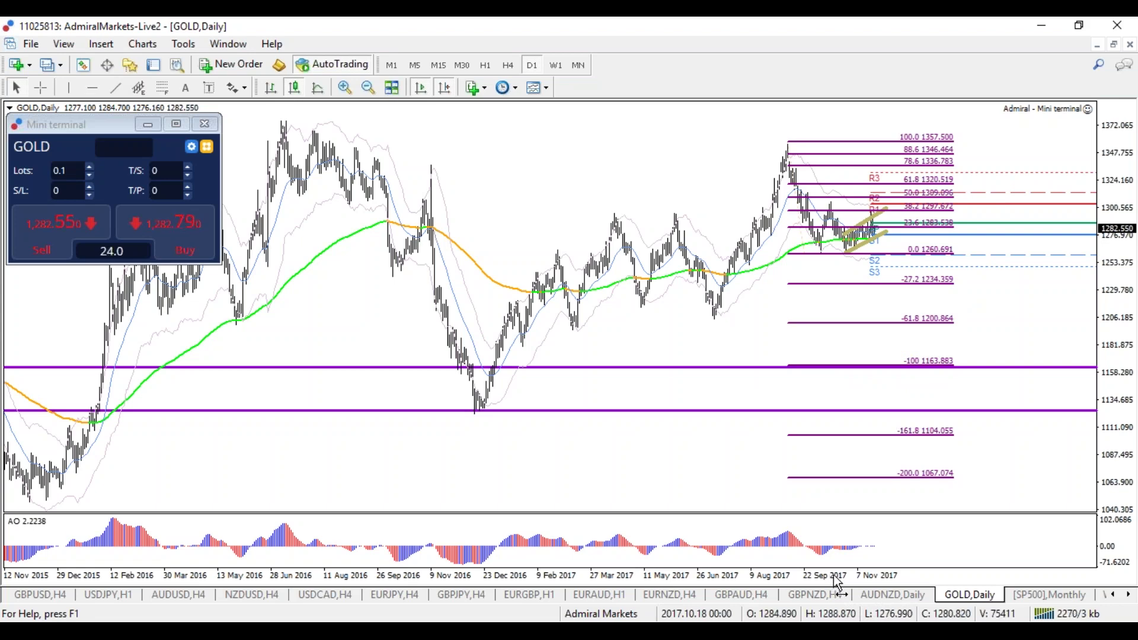
left_click_drag(828, 578, 848, 584)
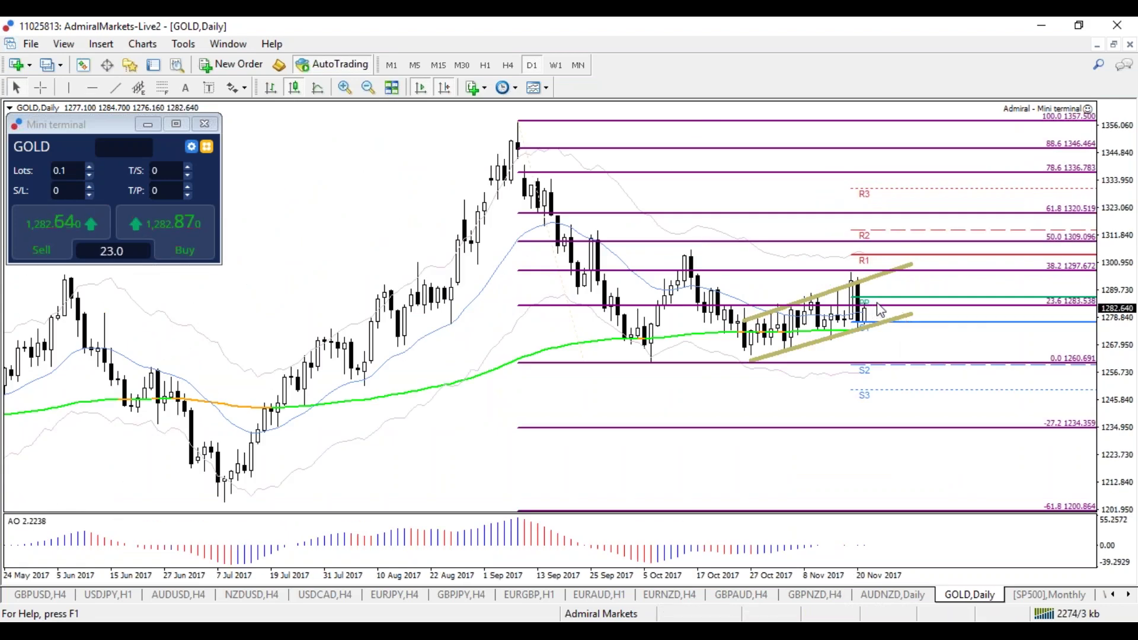
On the GOLD weekly chart, lower the right endpoint of the channel's bottom line
mouse_move(859, 319)
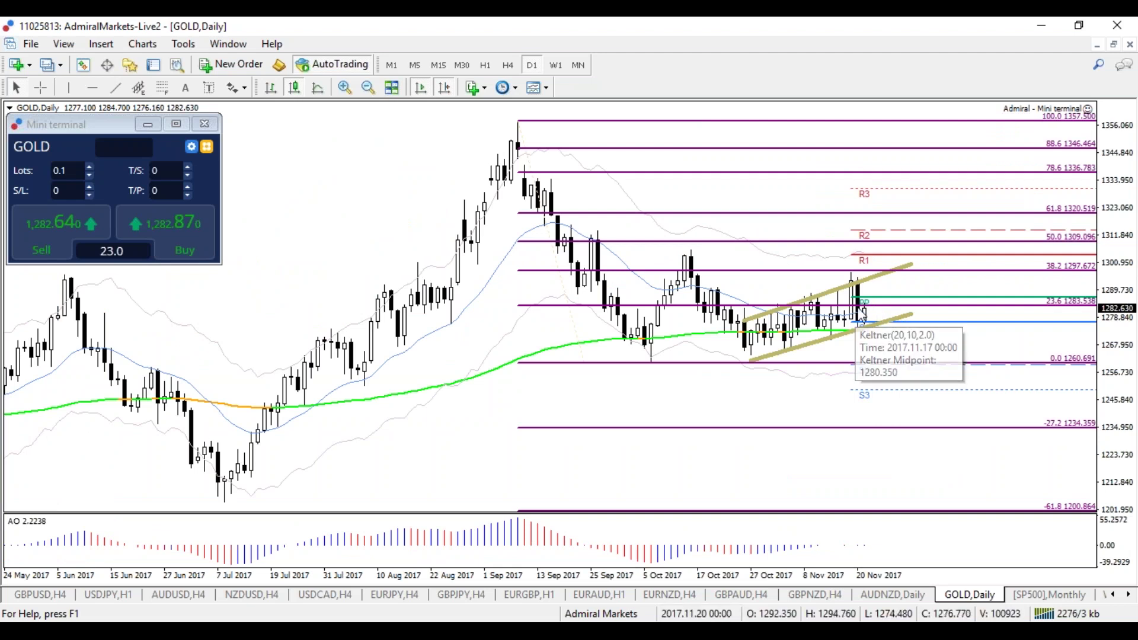
mouse_move(854, 287)
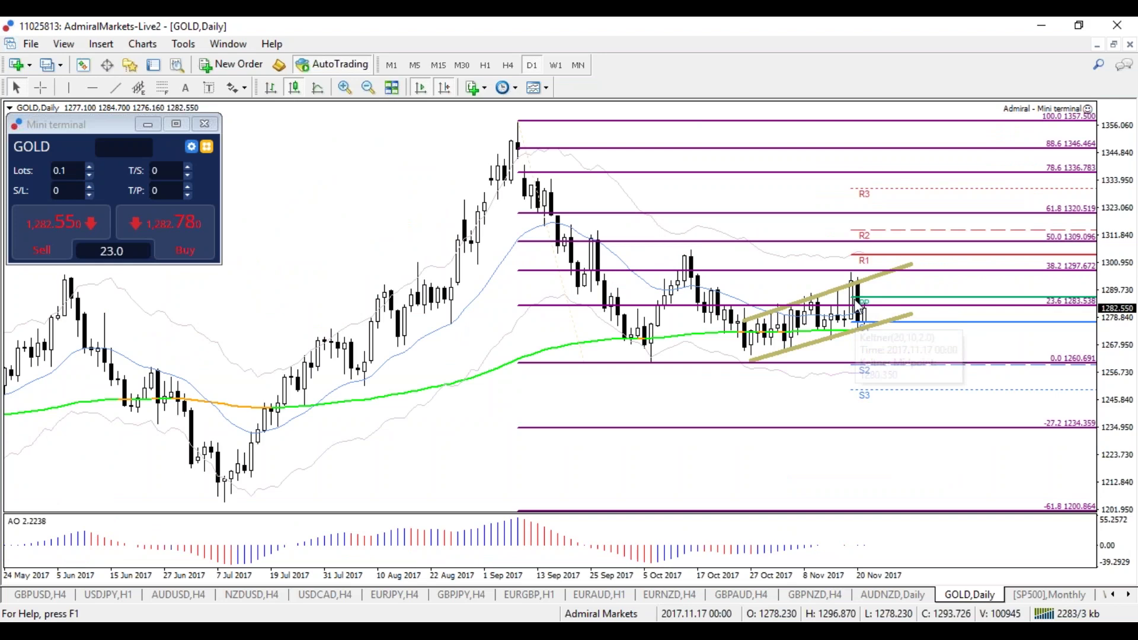
left_click(556, 66)
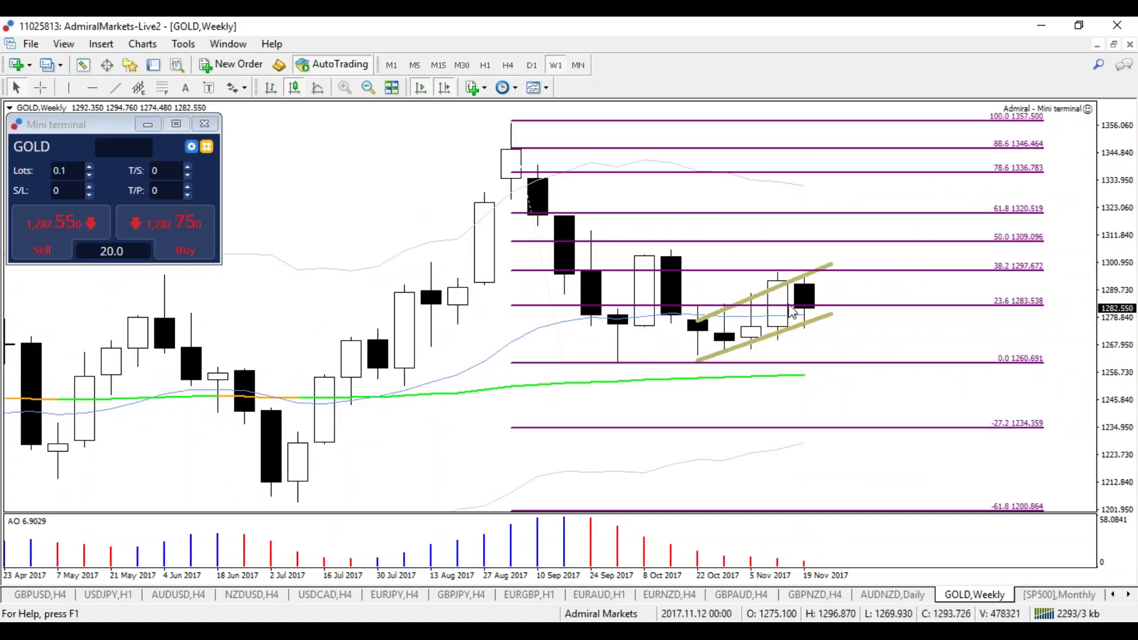
left_click_drag(828, 326, 824, 325)
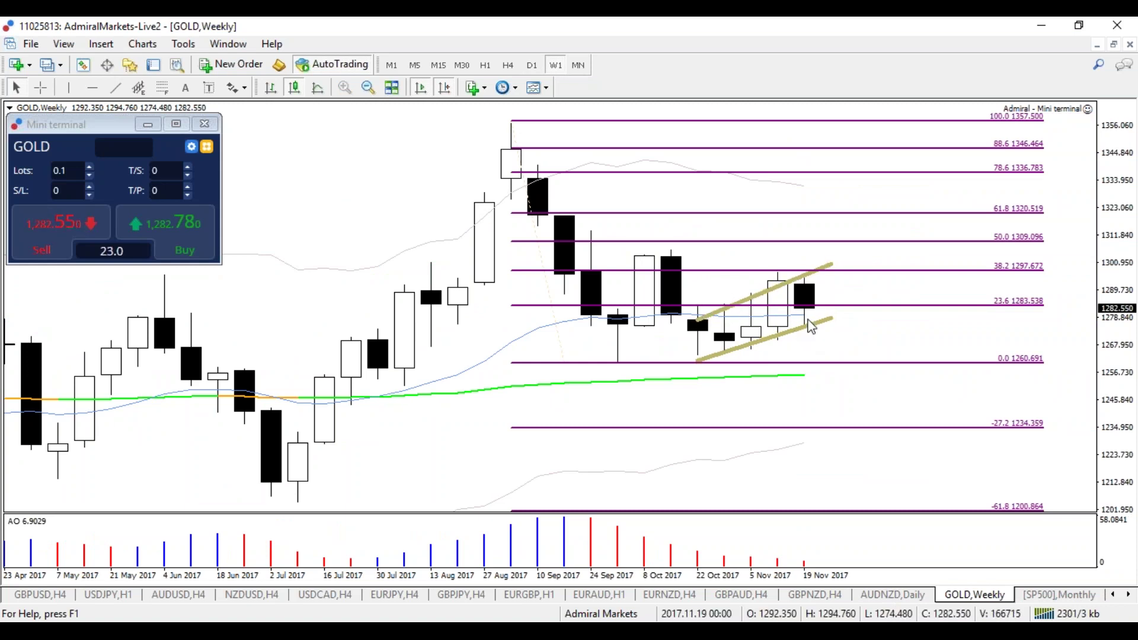
Glance at the monthly and weekly views, then return GOLD to the daily timeframe
left_click(577, 65)
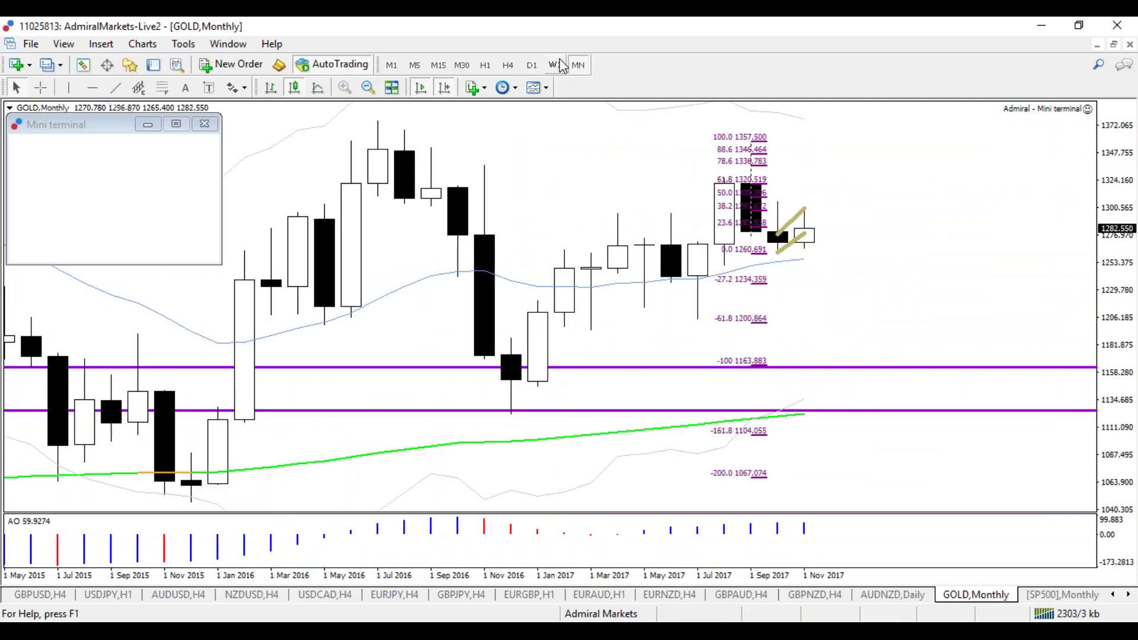
left_click(560, 65)
left_click(532, 65)
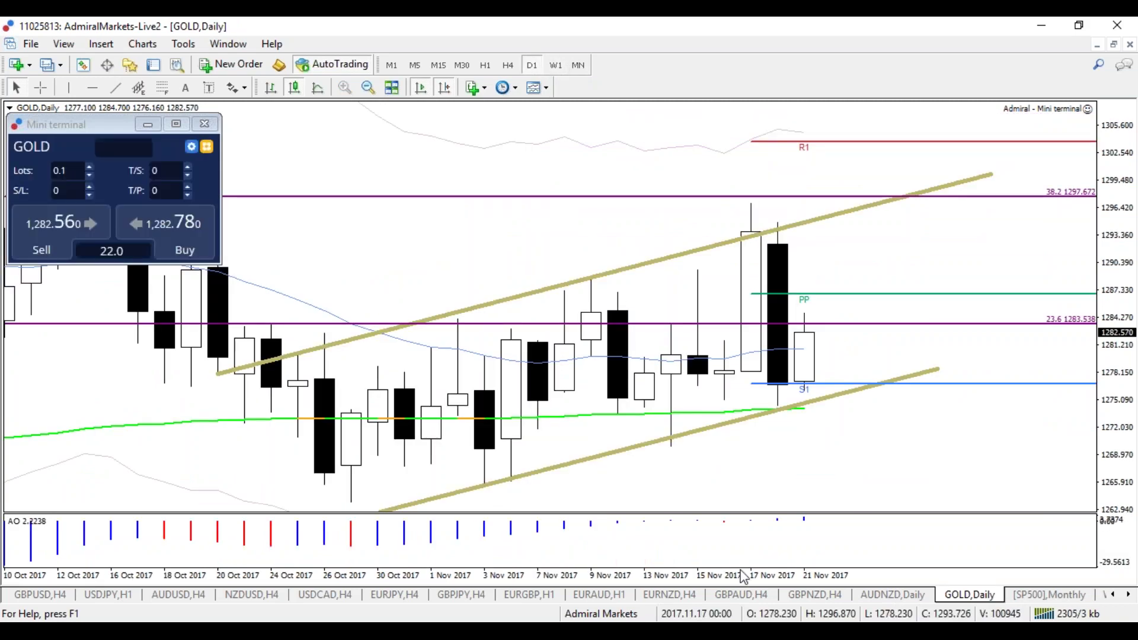
left_click_drag(729, 579, 717, 584)
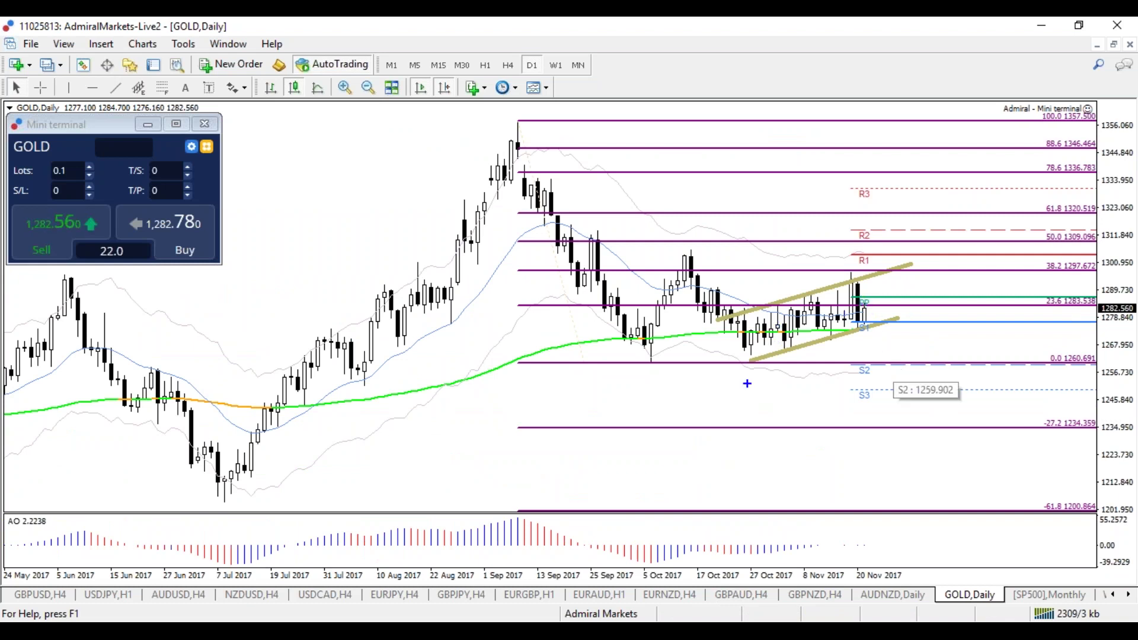
mouse_move(691, 328)
left_mouse_down()
mouse_move(771, 363)
mouse_move(924, 294)
mouse_move(950, 250)
left_mouse_up()
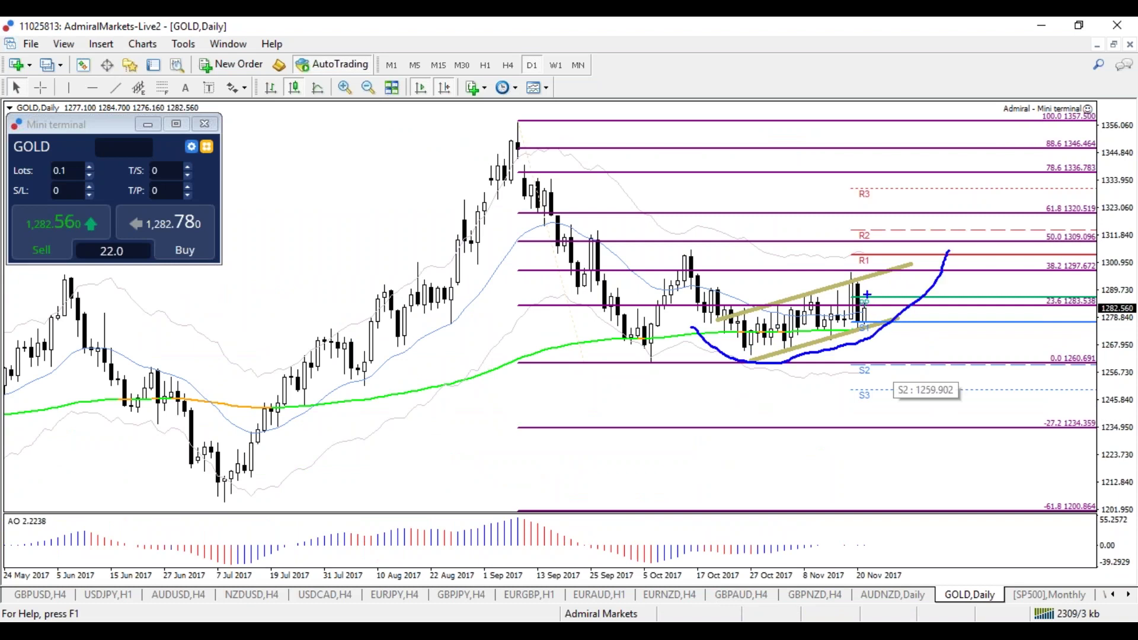
mouse_move(868, 276)
left_mouse_down()
mouse_move(888, 211)
mouse_move(966, 359)
mouse_move(916, 355)
left_mouse_up()
key("e")
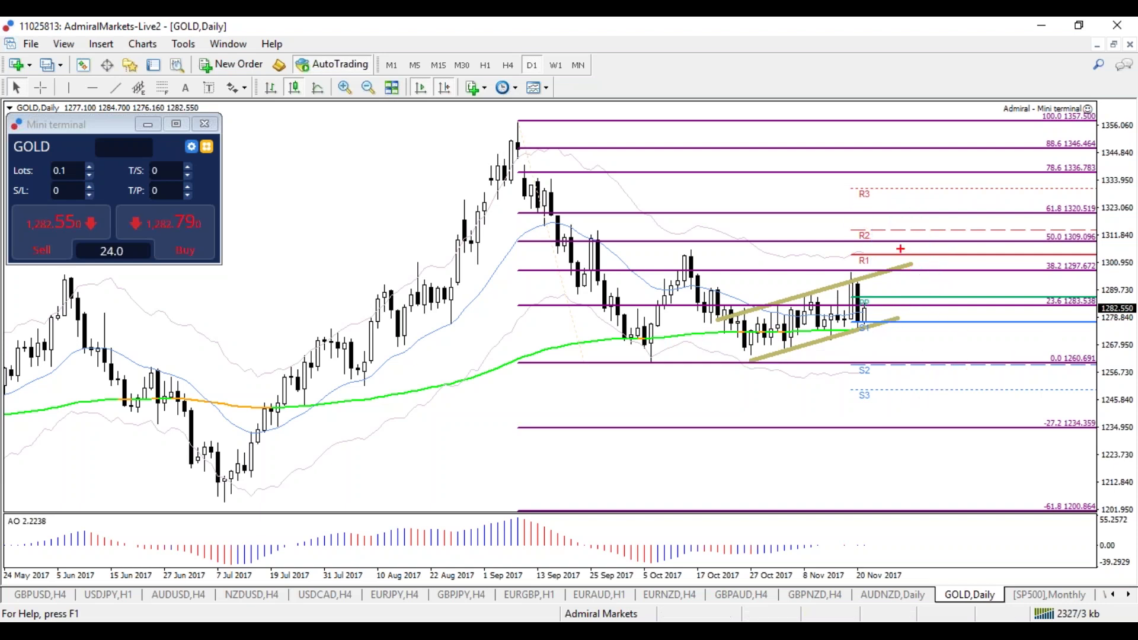
mouse_move(889, 244)
left_mouse_down()
mouse_move(865, 246)
mouse_move(879, 233)
mouse_move(860, 205)
mouse_move(828, 200)
left_mouse_up()
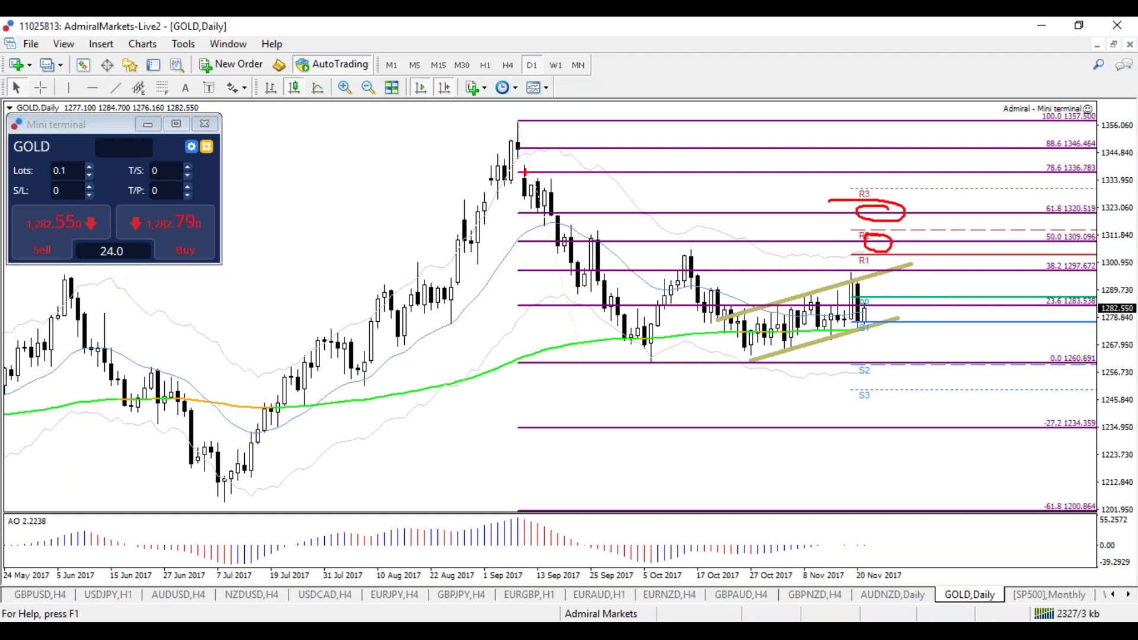
left_click_drag(517, 144, 677, 349)
left_click_drag(958, 161, 995, 205)
left_click_drag(903, 237, 1018, 442)
mouse_move(981, 455)
left_mouse_down()
mouse_move(970, 492)
mouse_move(1075, 313)
mouse_move(1125, 343)
left_mouse_up()
left_click_drag(1076, 307, 1025, 304)
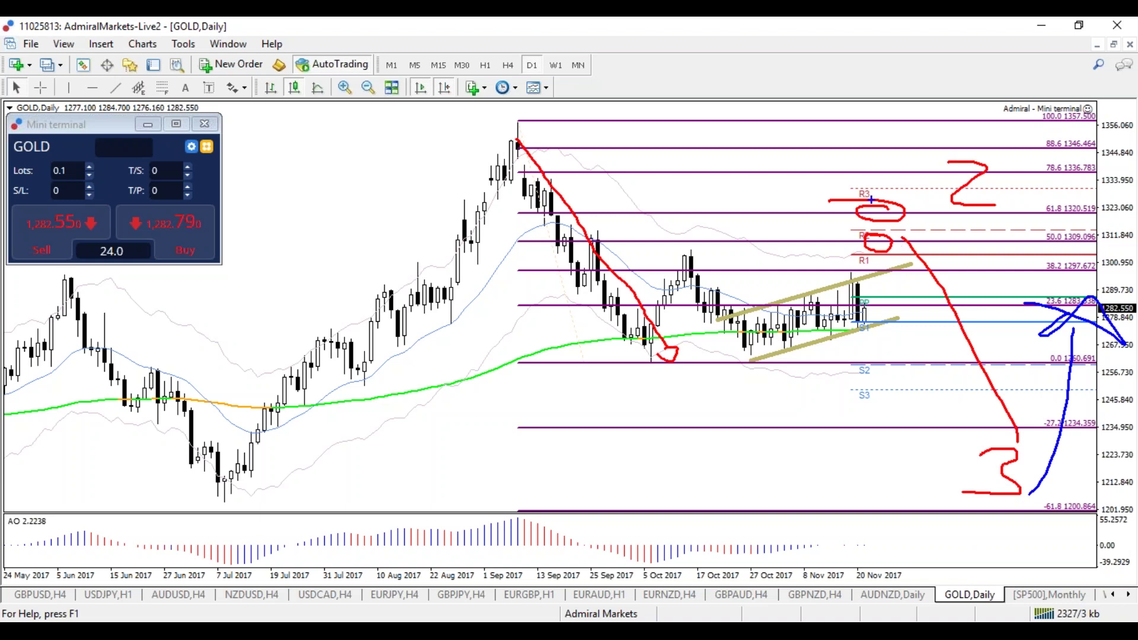
key("e")
mouse_move(868, 306)
left_mouse_down()
mouse_move(894, 216)
mouse_move(953, 370)
mouse_move(941, 376)
left_mouse_up()
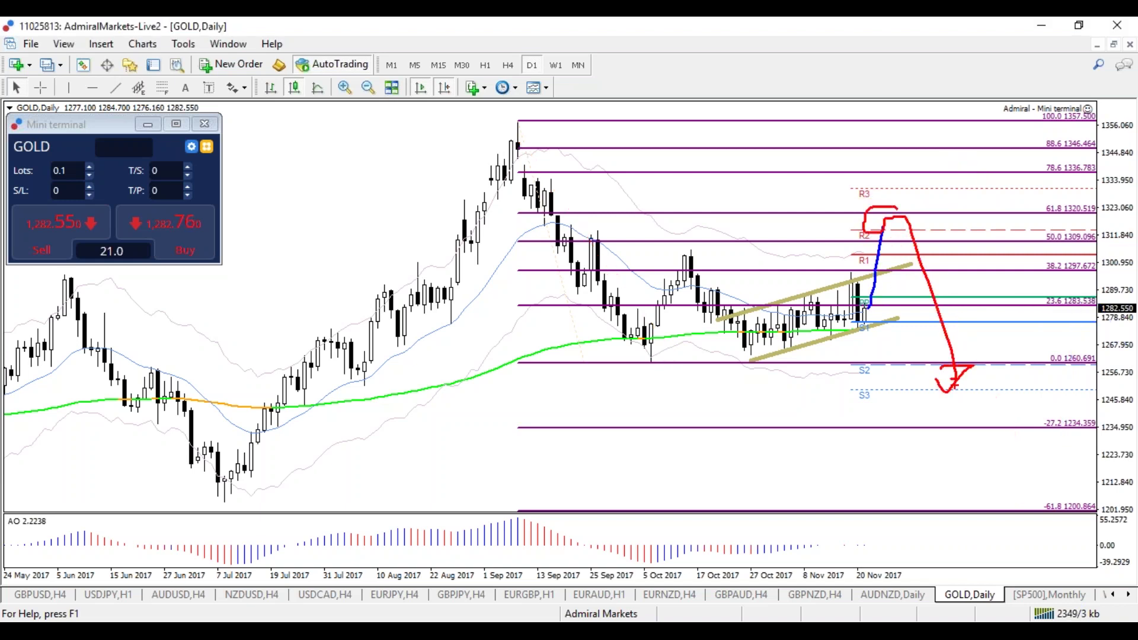
key("e")
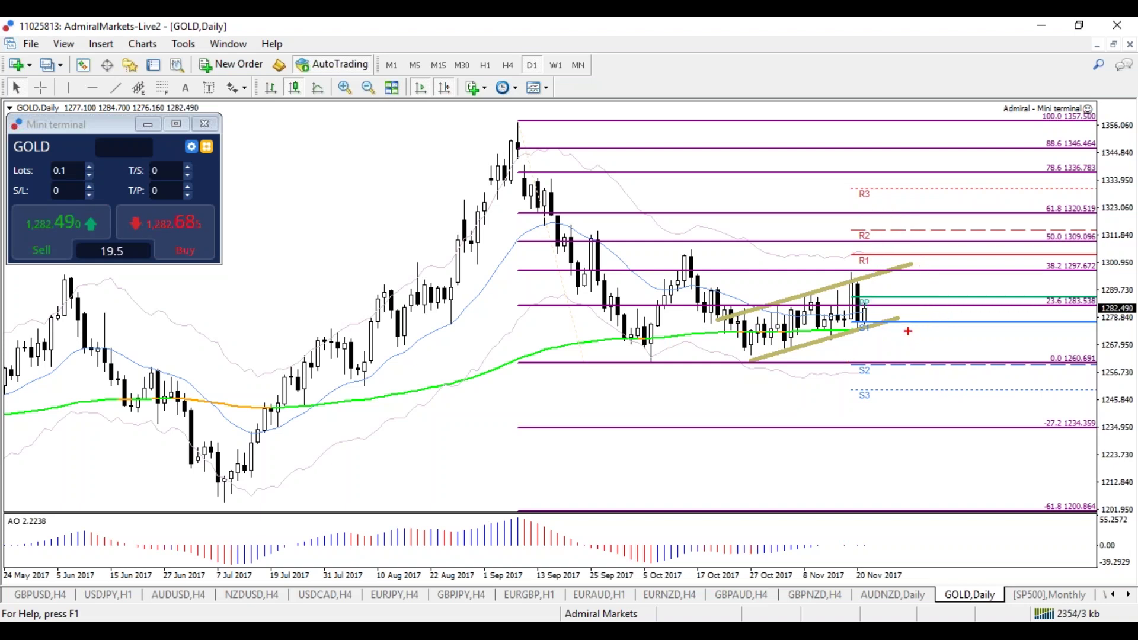
Pull the upper channel trendline's right end inward, then sketch and erase red scenario marks
left_click_drag(913, 265, 889, 275)
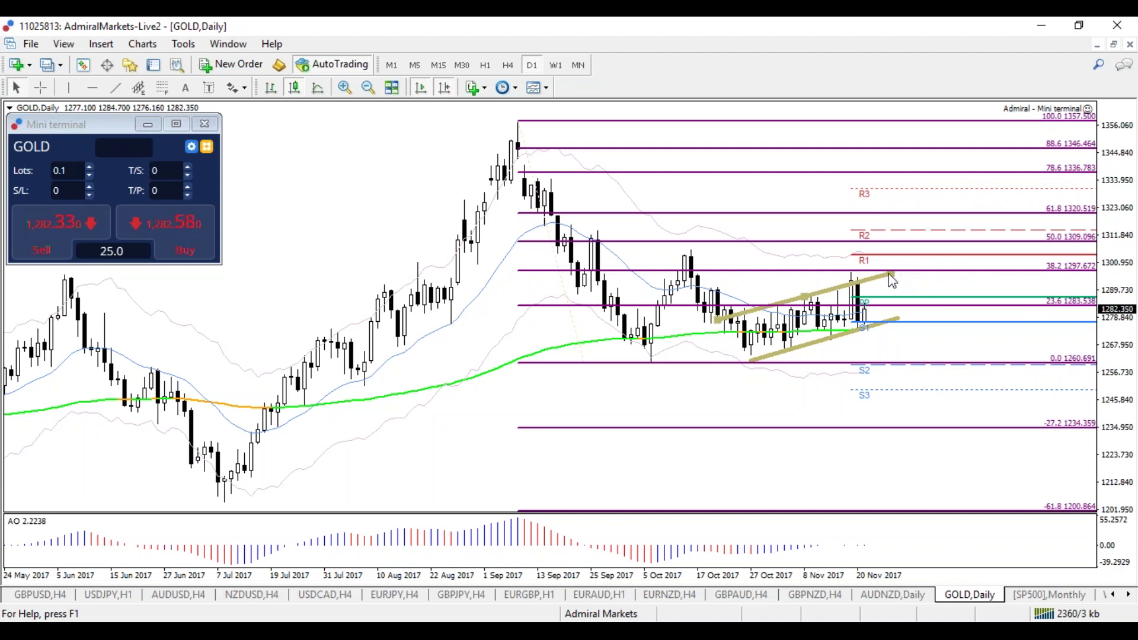
mouse_move(920, 230)
left_mouse_down()
mouse_move(916, 209)
mouse_move(930, 226)
mouse_move(892, 219)
left_mouse_up()
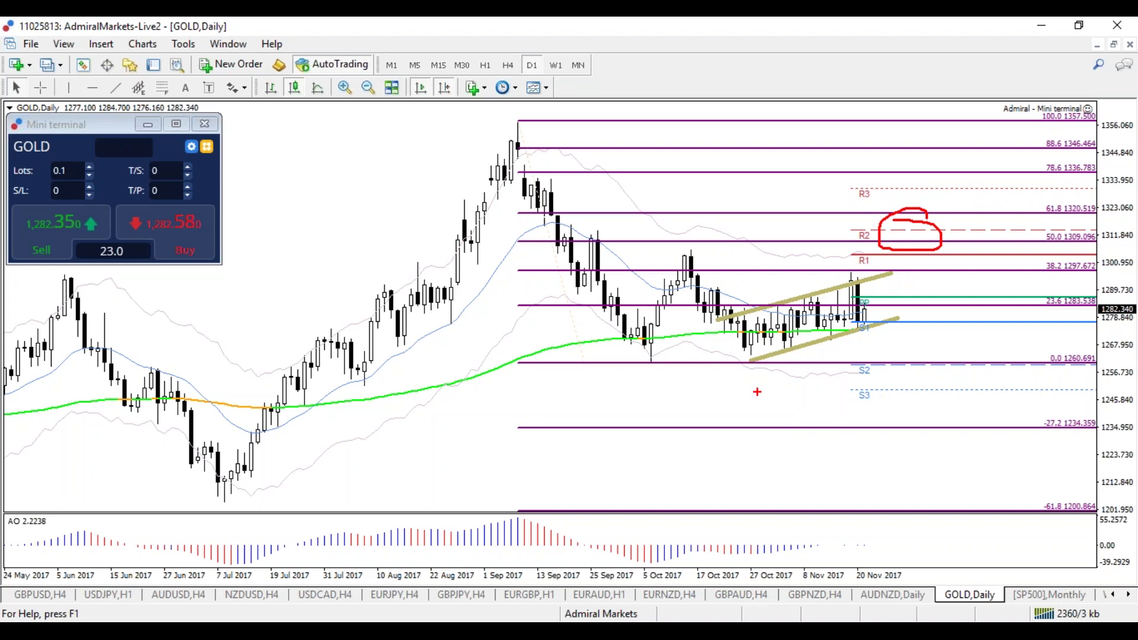
mouse_move(871, 273)
left_mouse_down()
mouse_move(848, 330)
mouse_move(727, 355)
left_mouse_up()
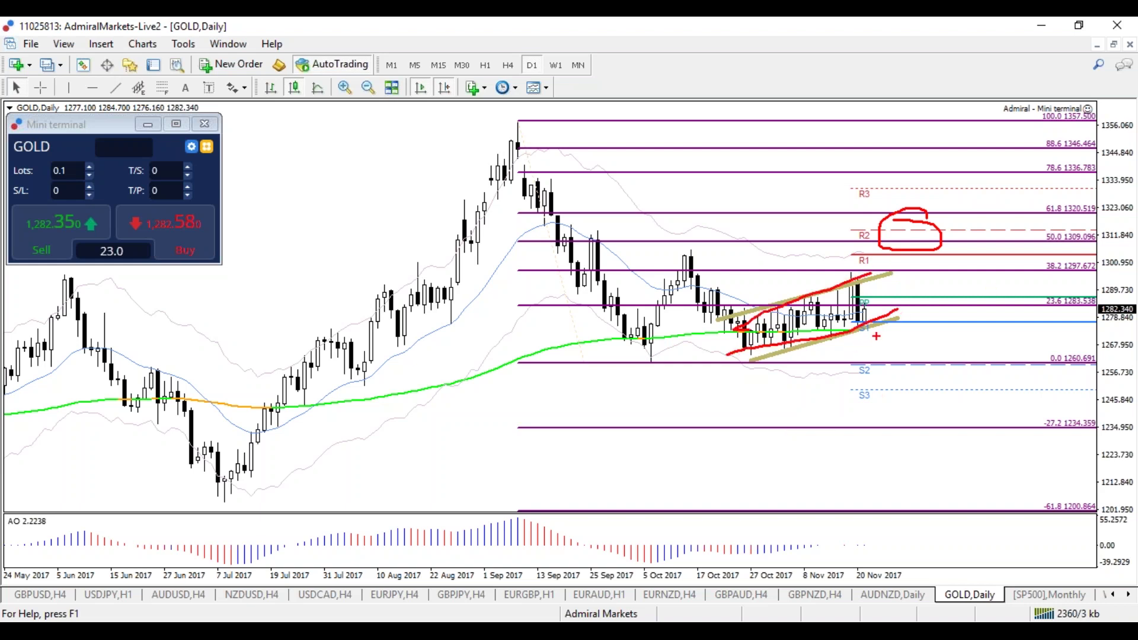
mouse_move(881, 326)
left_mouse_down()
mouse_move(921, 406)
mouse_move(925, 468)
mouse_move(942, 452)
left_mouse_up()
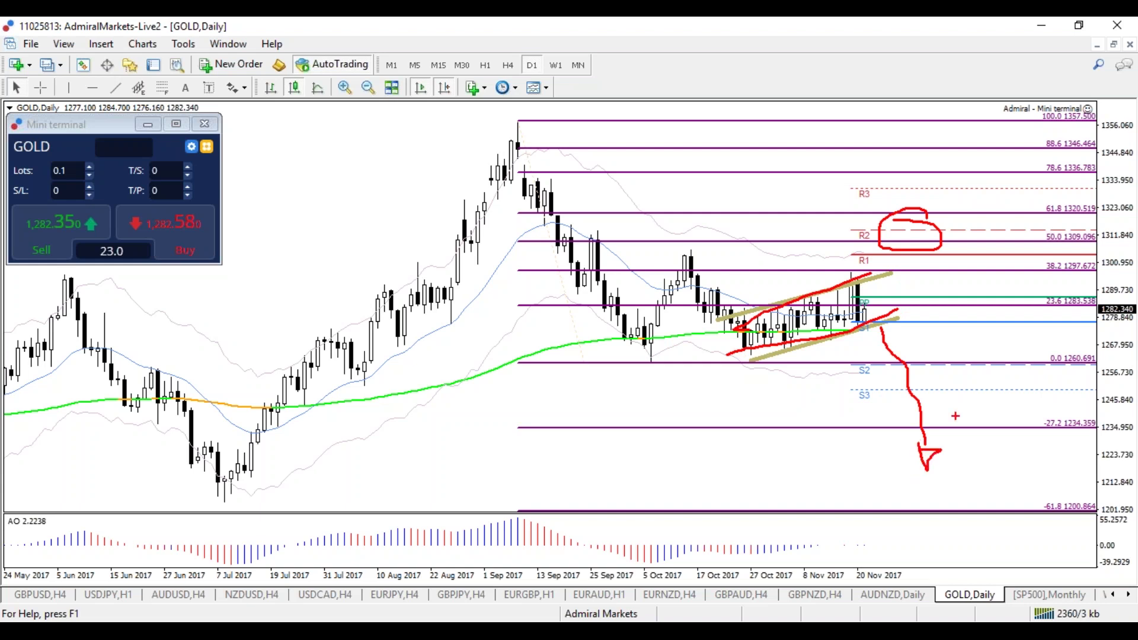
key("Escape")
Mark the channel's lower edge and the R2/50.0 area, erase the marks, and show GOLD on H4
left_click_drag(832, 322, 965, 334)
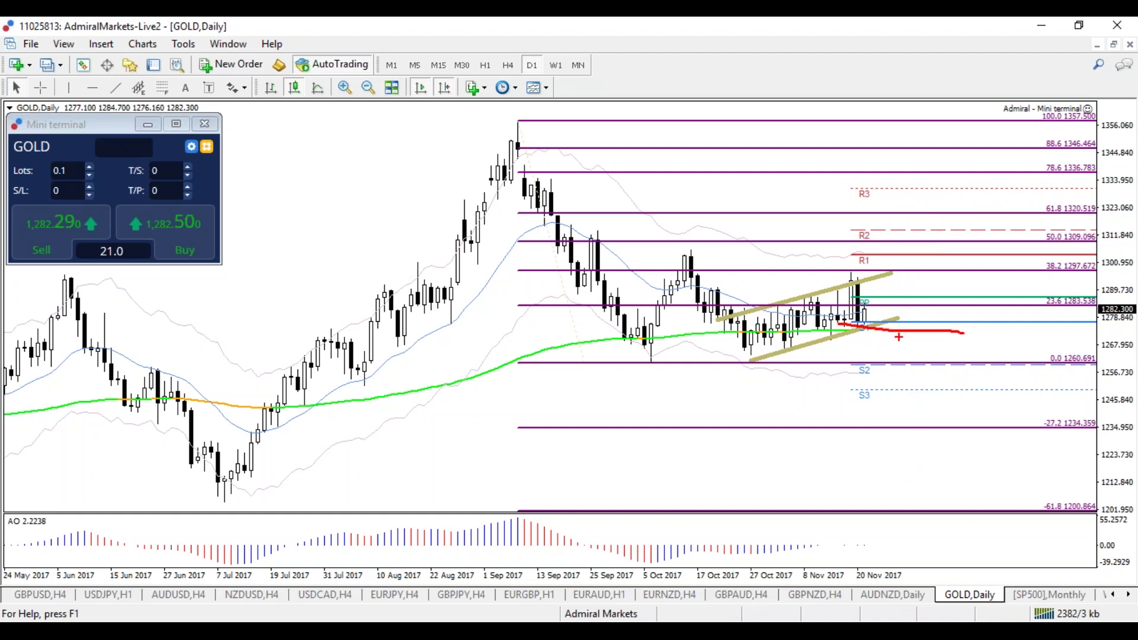
mouse_move(914, 223)
left_mouse_down()
mouse_move(880, 213)
mouse_move(870, 245)
left_mouse_up()
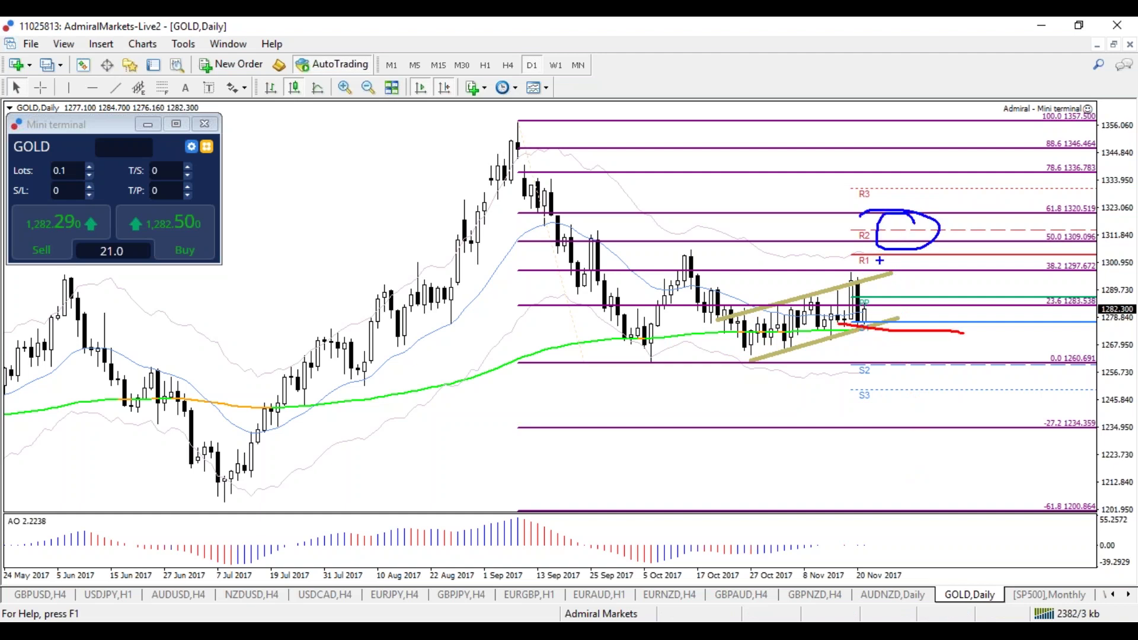
key("Escape")
left_click(508, 65)
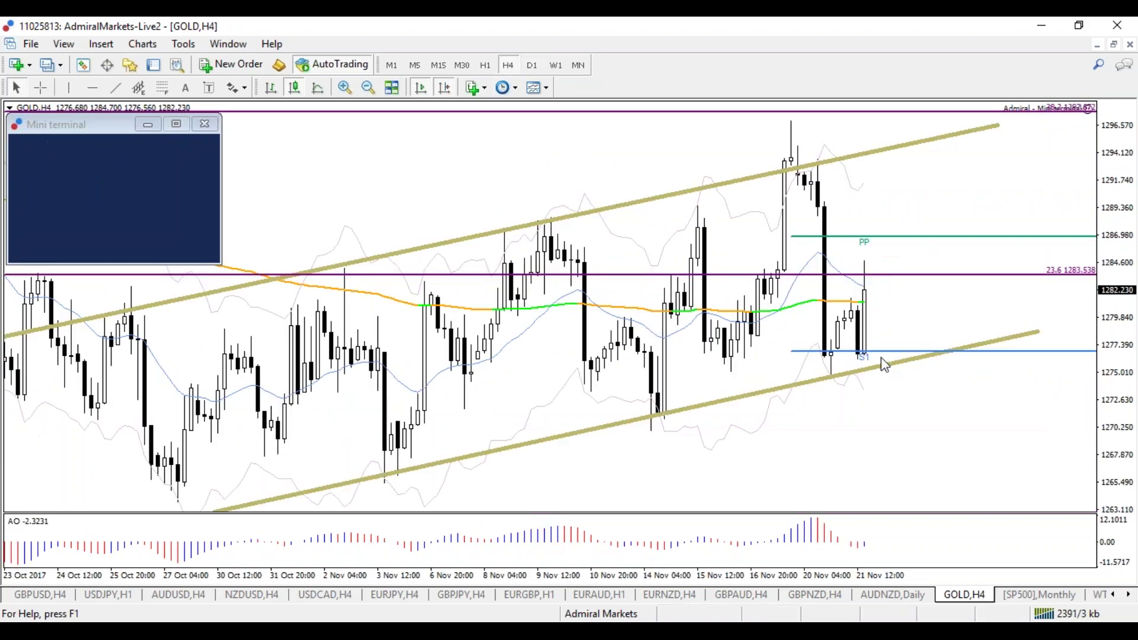
Zoom out and move the lower channel line's left end onto the late-October lows
mouse_move(910, 338)
left_mouse_down()
mouse_move(963, 323)
mouse_move(870, 309)
left_mouse_up()
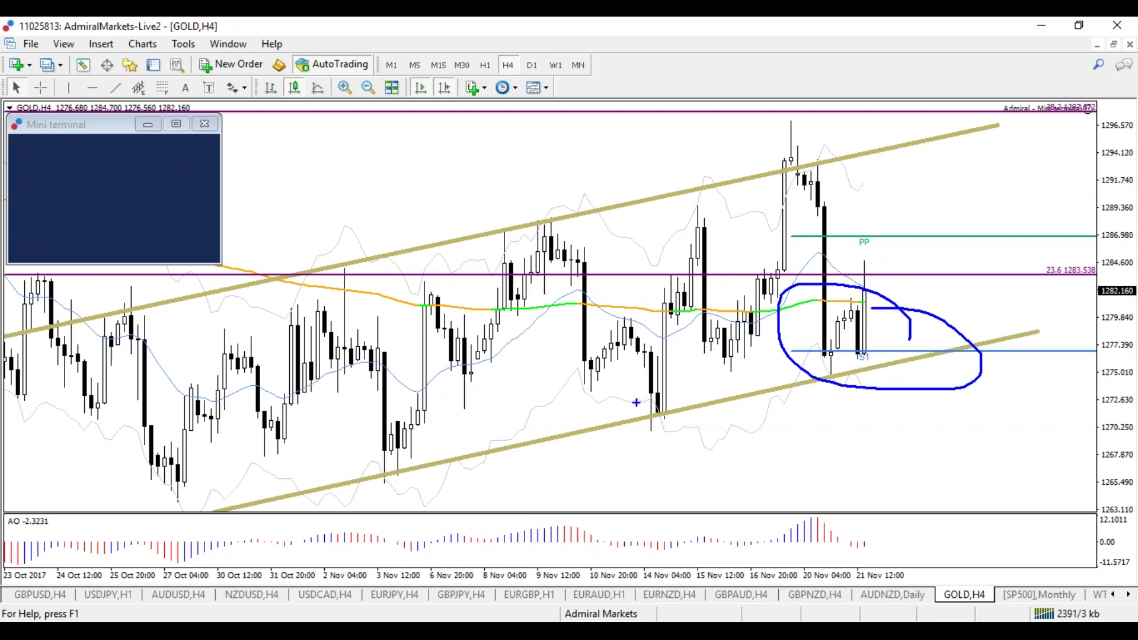
key("Escape")
key("minus")
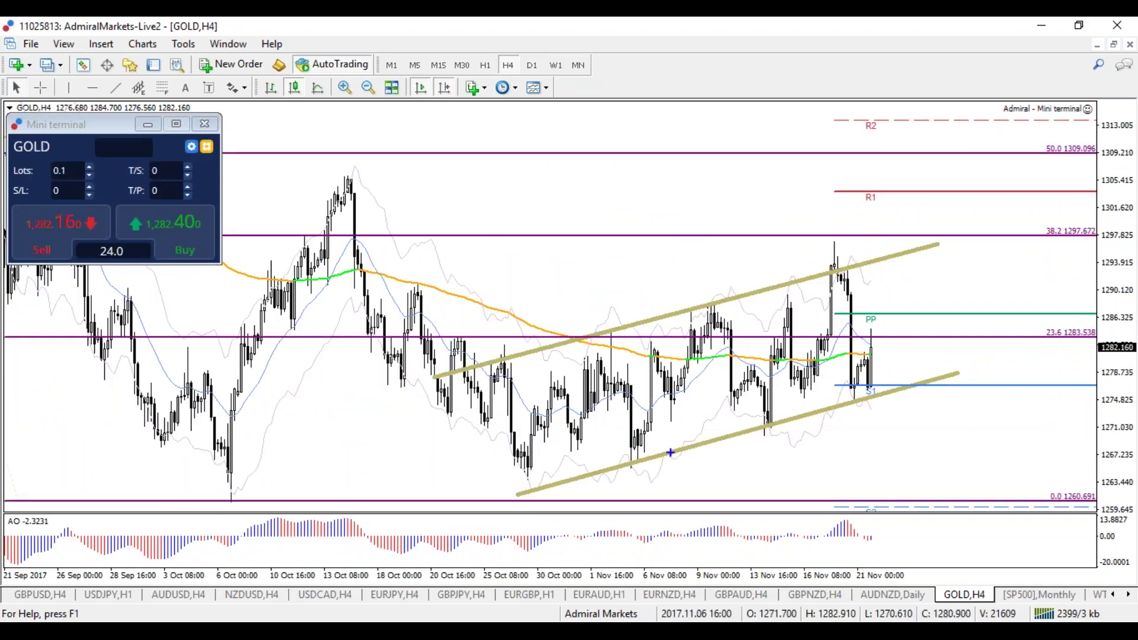
left_click_drag(518, 494, 528, 480)
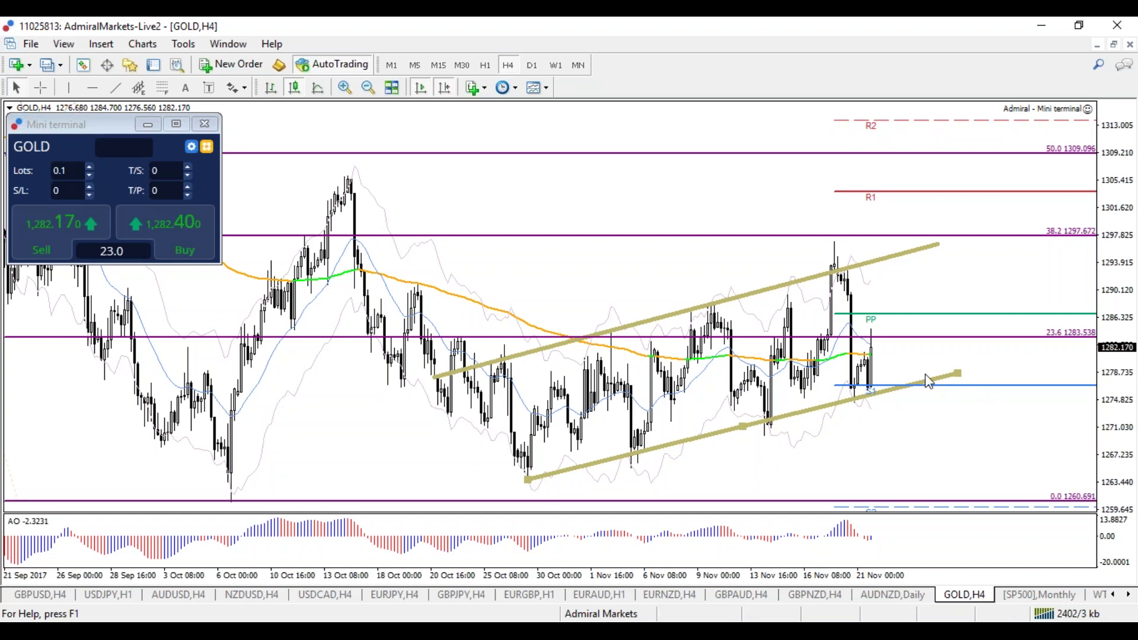
Circle the latest candles near S1 and sketch a red breakdown toward the 0.0 level, then erase both
mouse_move(884, 353)
left_mouse_down()
mouse_move(905, 300)
mouse_move(898, 266)
mouse_move(899, 276)
left_mouse_up()
key("e")
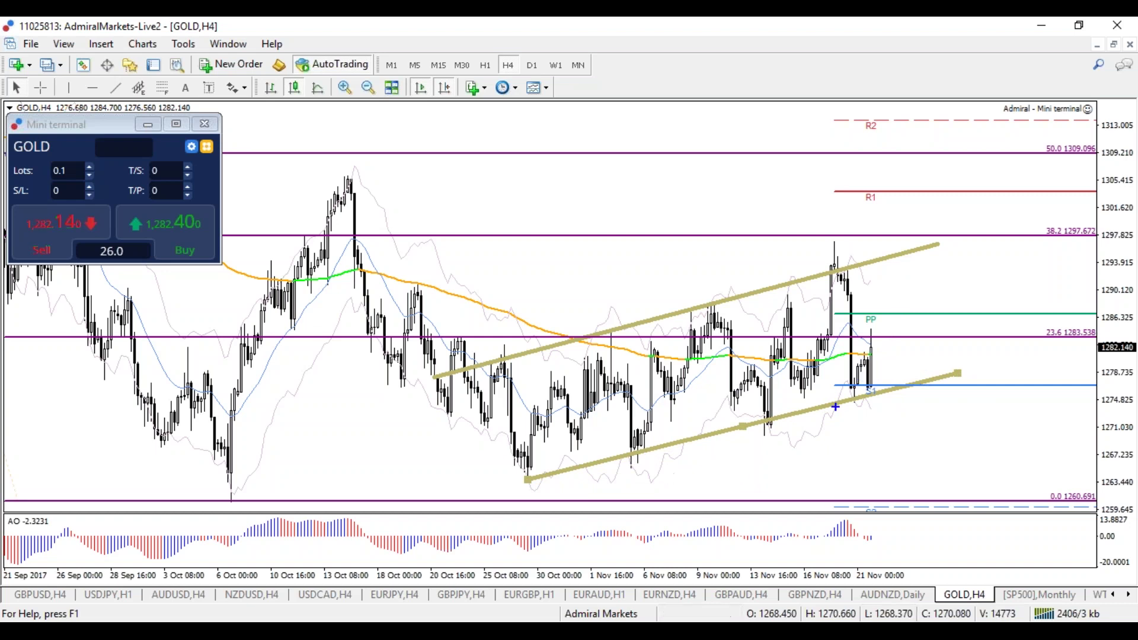
mouse_move(832, 402)
left_mouse_down()
mouse_move(812, 393)
mouse_move(895, 391)
mouse_move(902, 444)
mouse_move(949, 439)
mouse_move(979, 494)
mouse_move(1002, 503)
mouse_move(956, 517)
left_mouse_up()
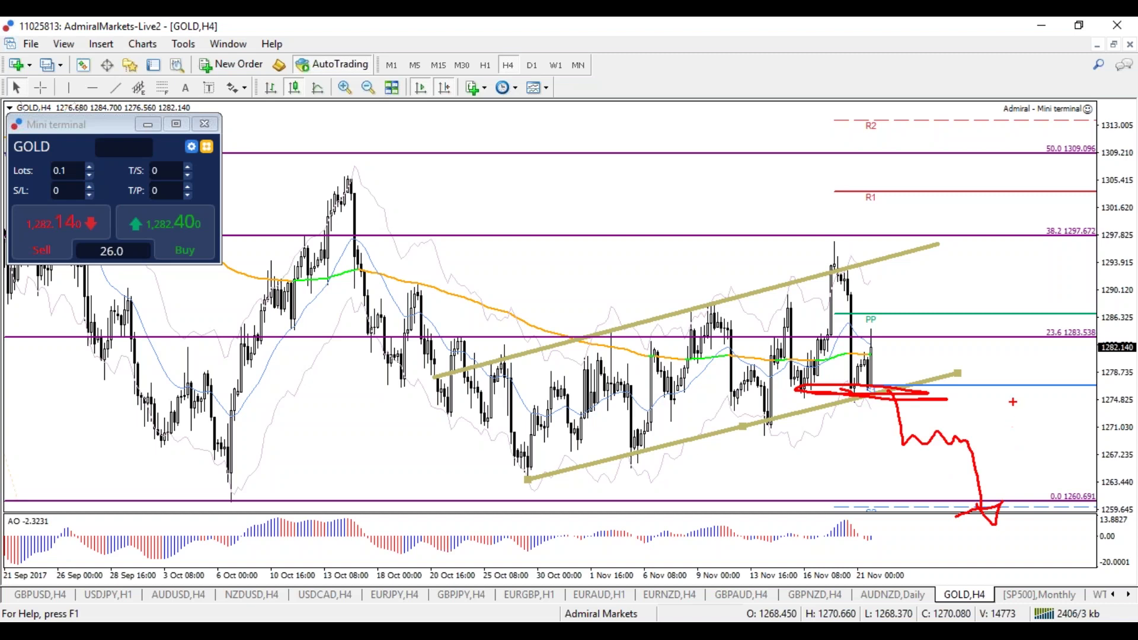
key("Escape")
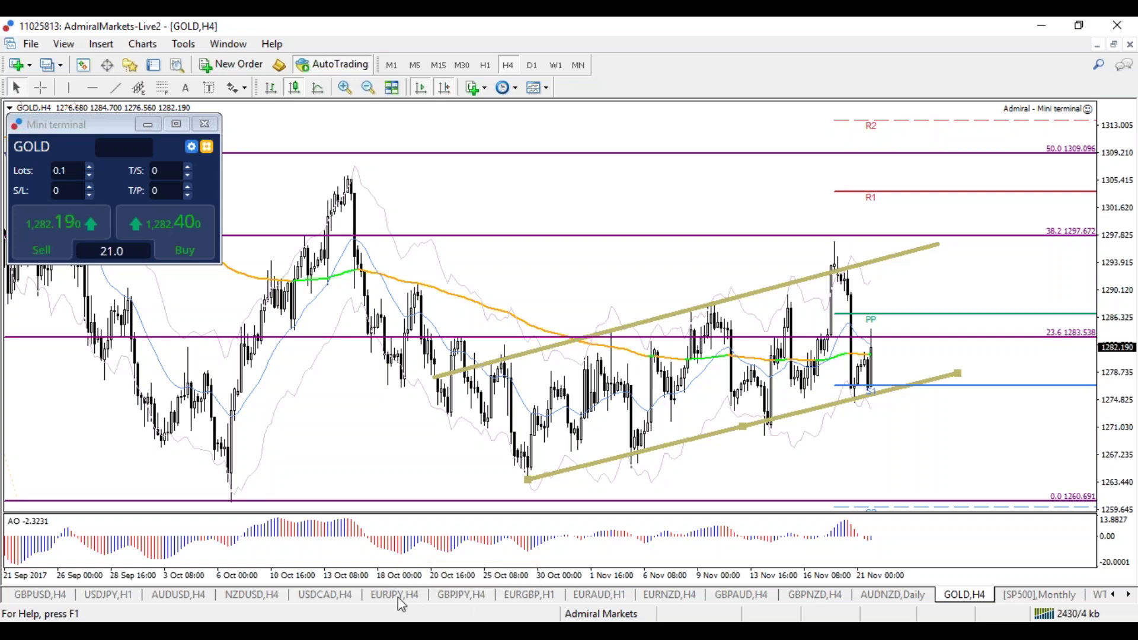
Apply the 1AM3 template to the GBPJPY chart and show it daily from May to November 2017
left_click(454, 597)
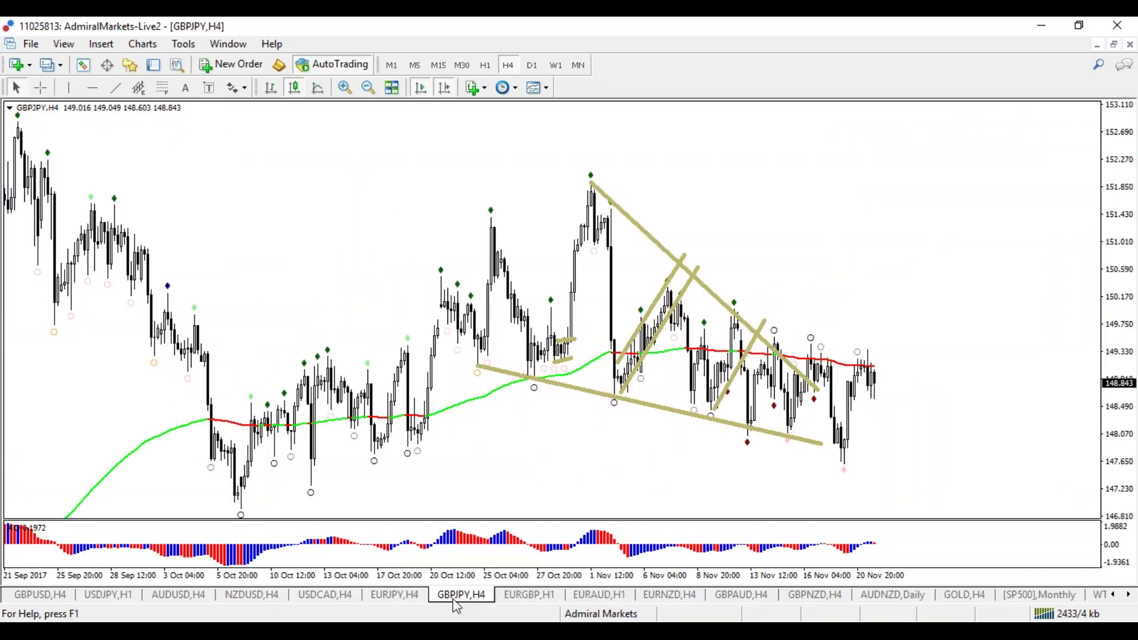
right_click(340, 126)
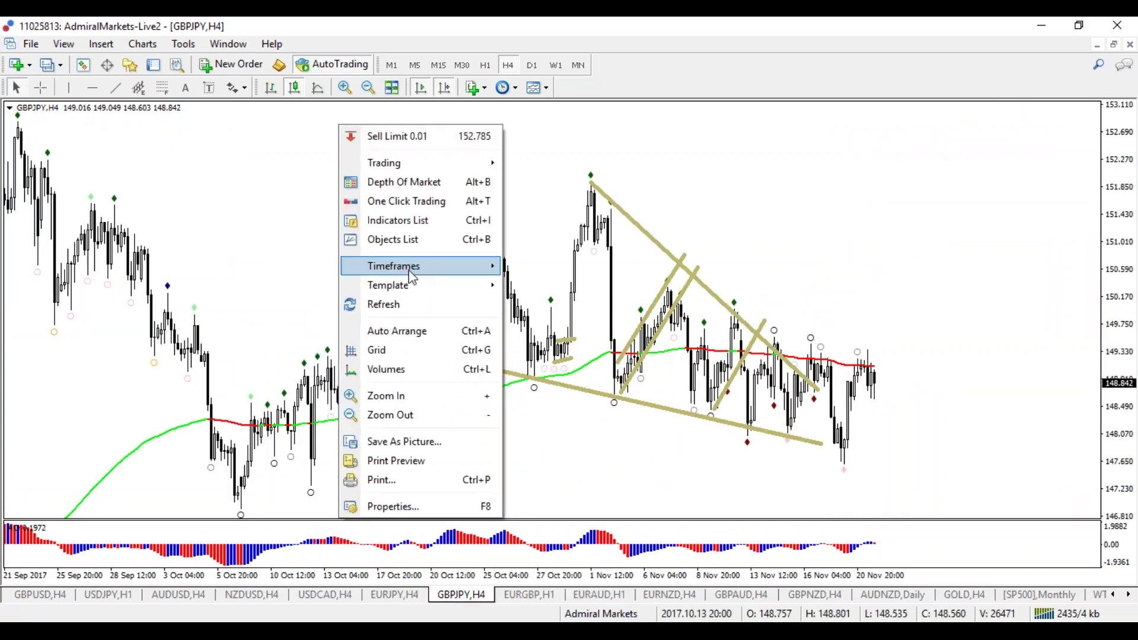
mouse_move(354, 285)
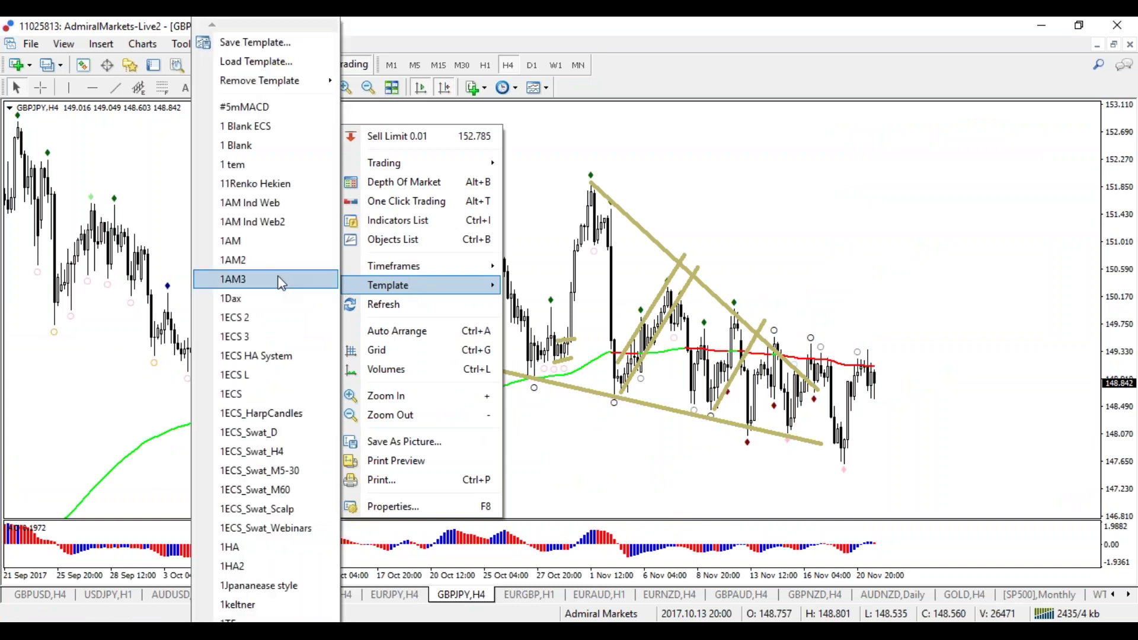
left_click(240, 261)
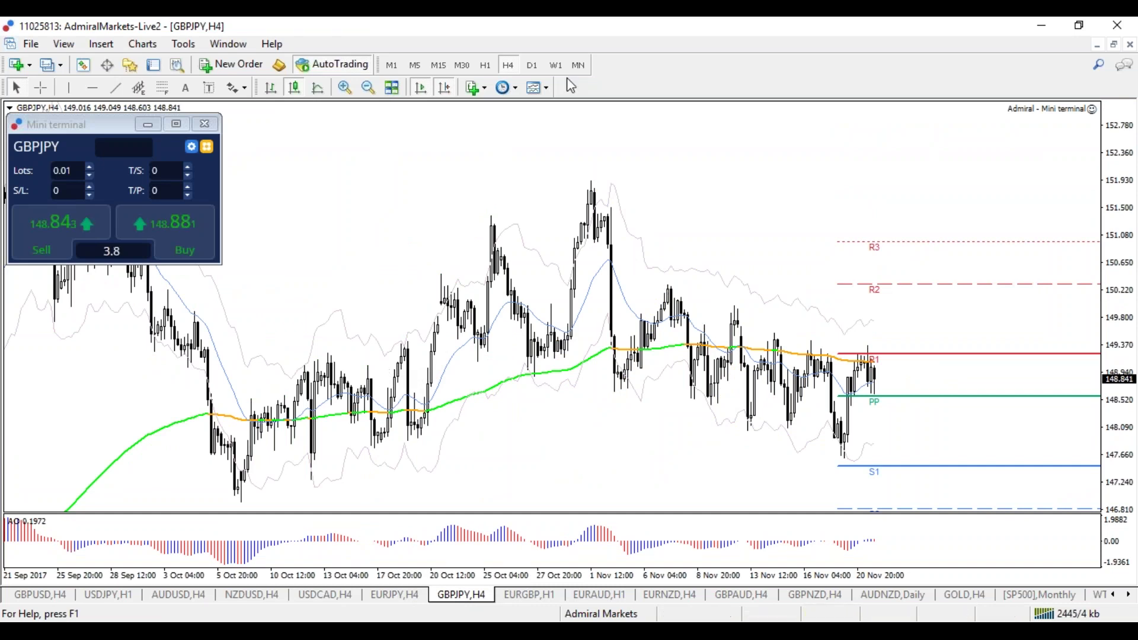
left_click(532, 67)
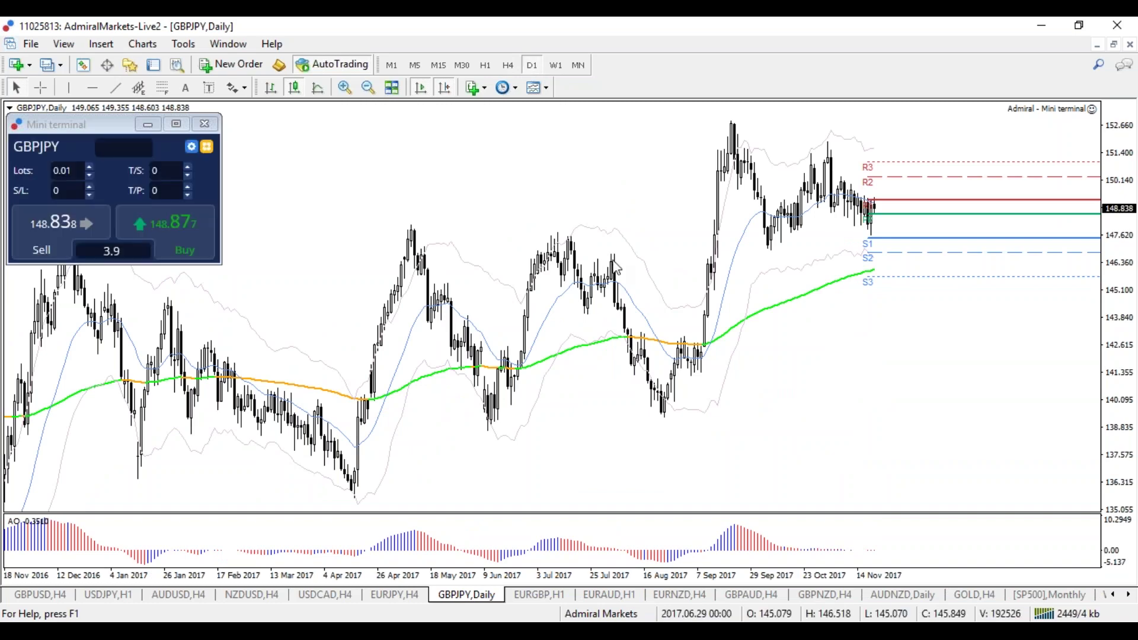
mouse_move(836, 578)
left_mouse_down()
mouse_move(859, 577)
mouse_move(840, 581)
left_mouse_up()
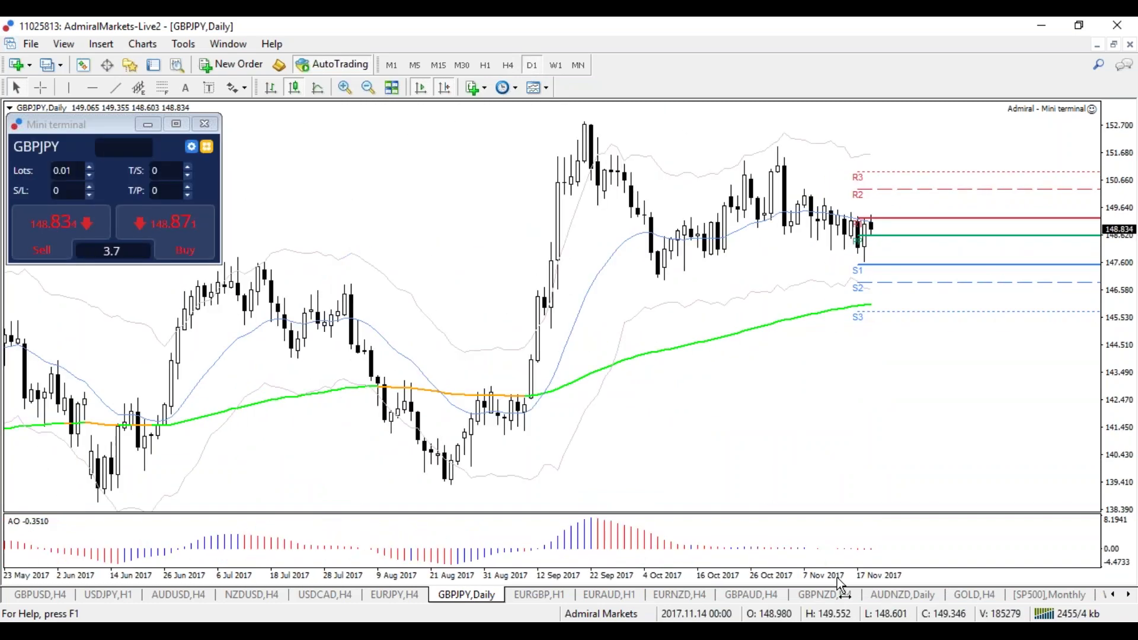
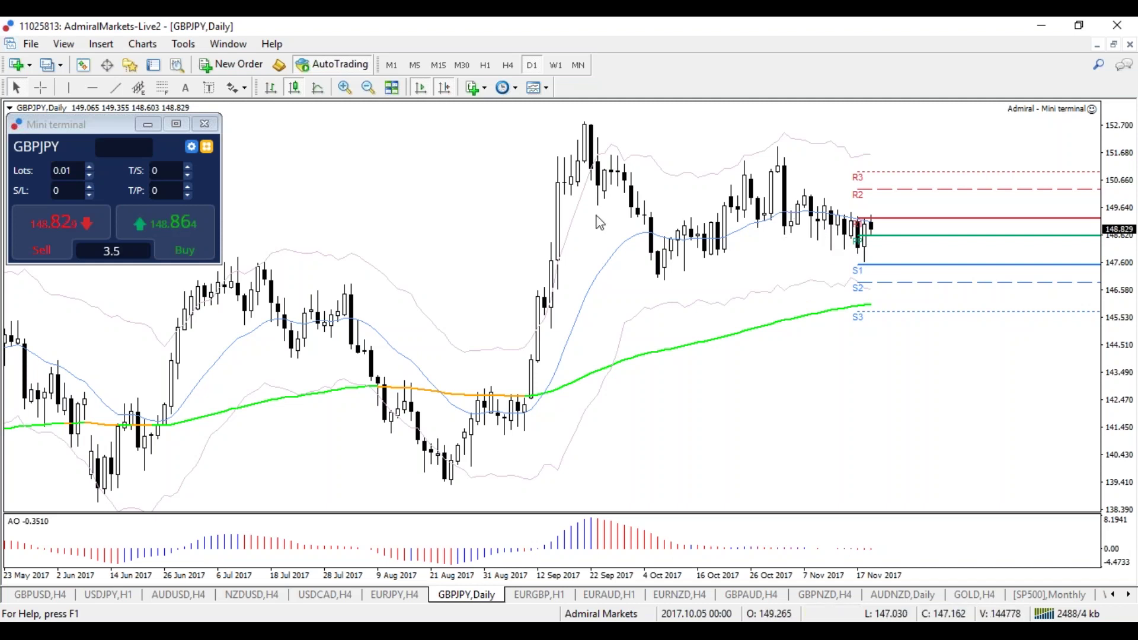
On GBPJPY W1, draw a rising trend line from the October 2016 low, then return to D1
left_click(550, 70)
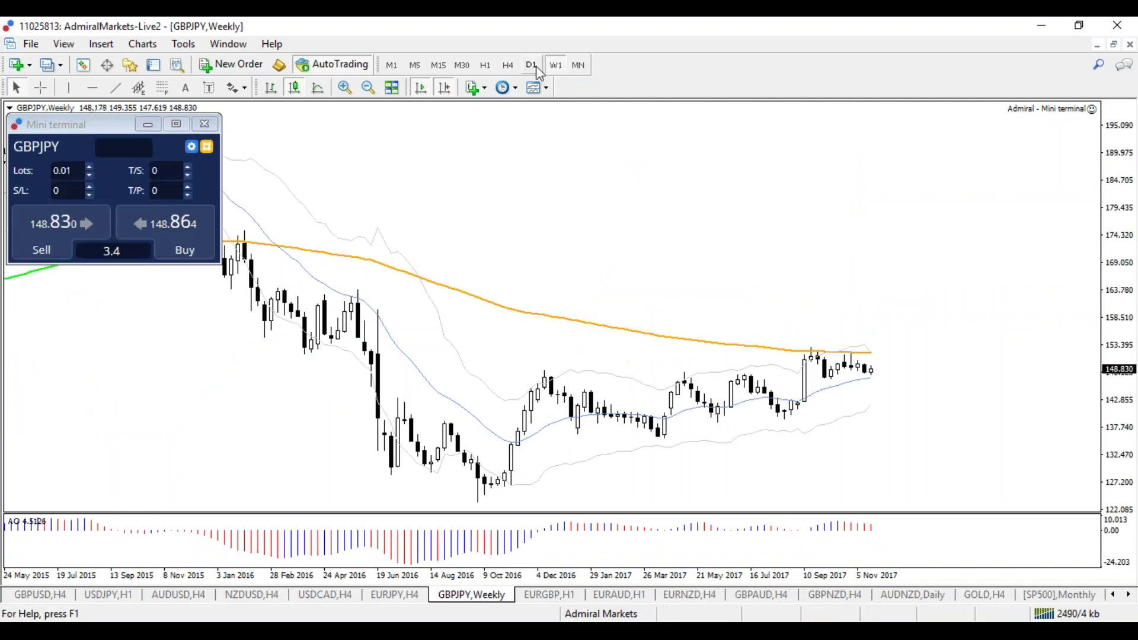
left_click(532, 65)
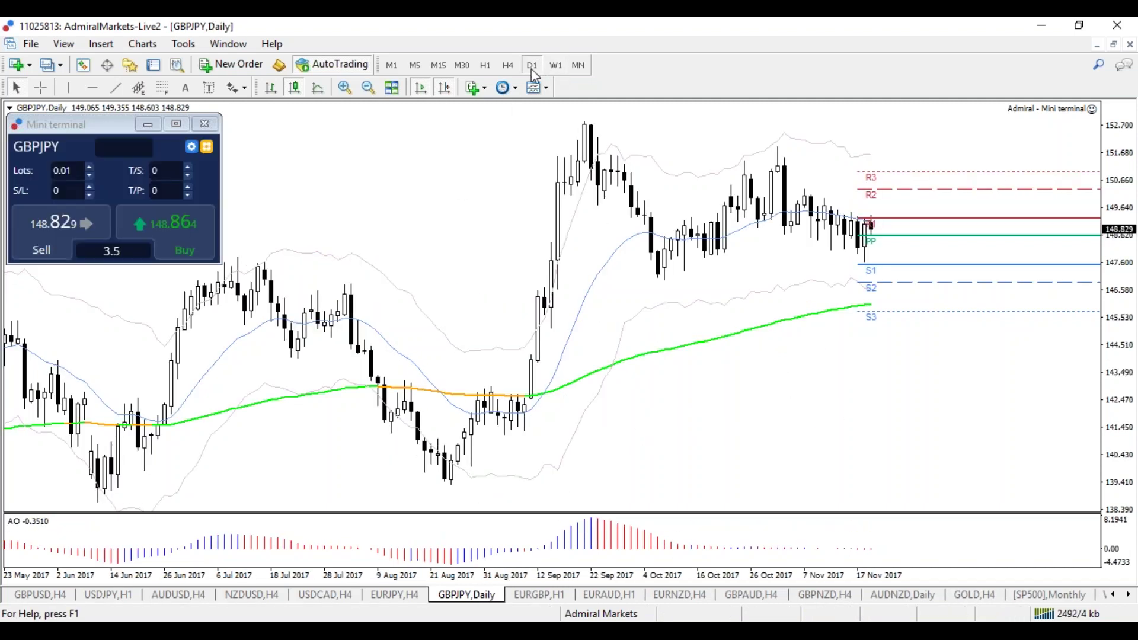
left_click(555, 65)
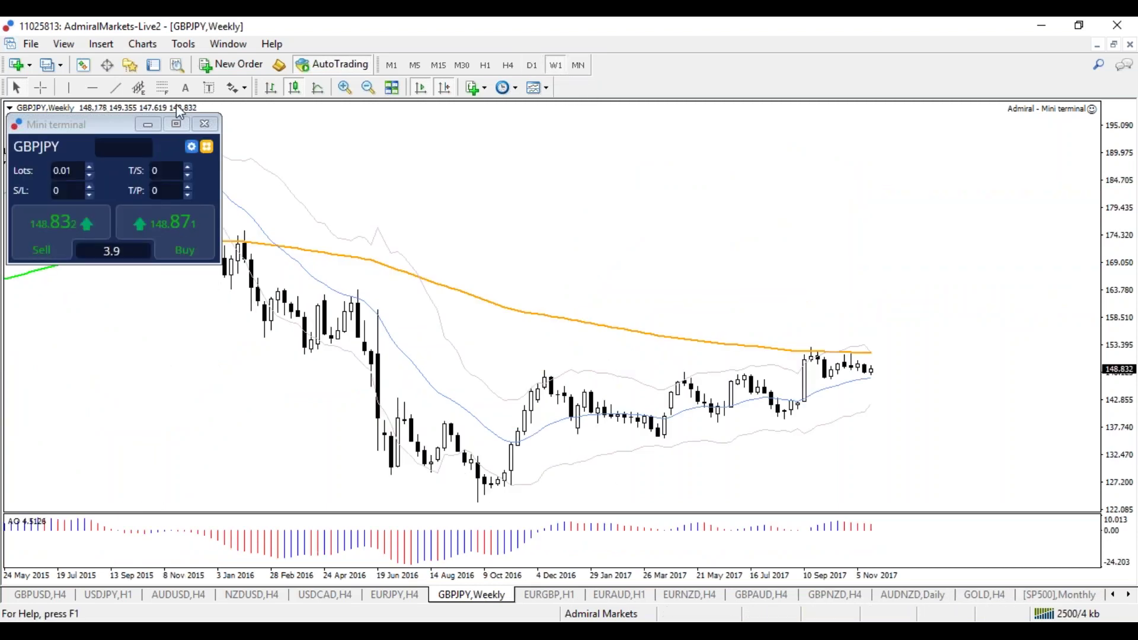
left_click(116, 88)
left_click_drag(478, 503, 912, 386)
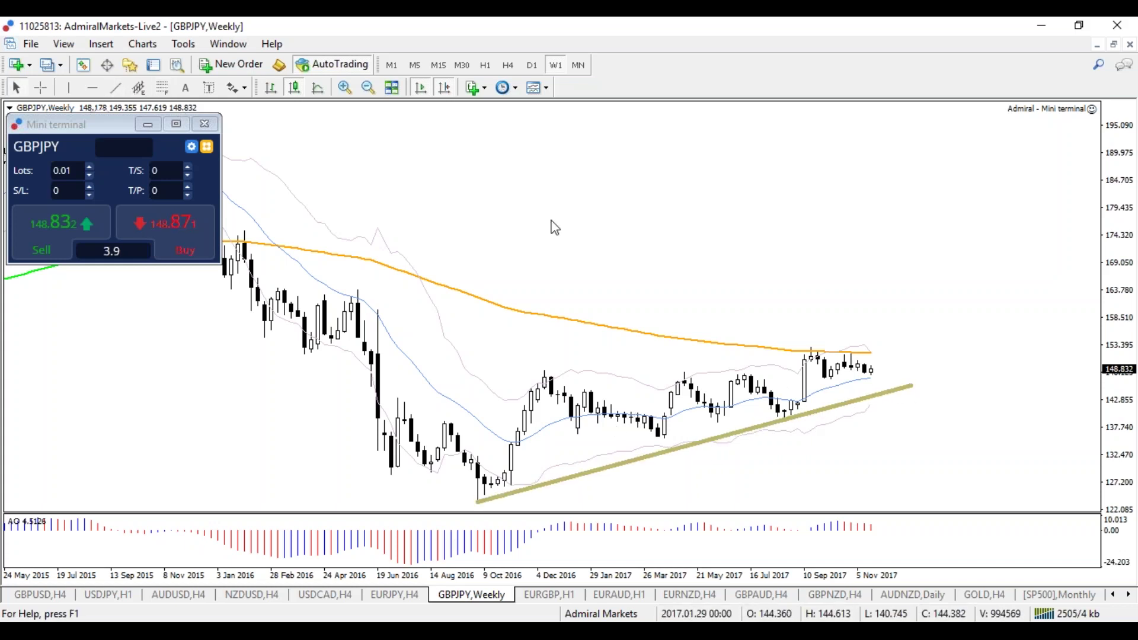
left_click(532, 66)
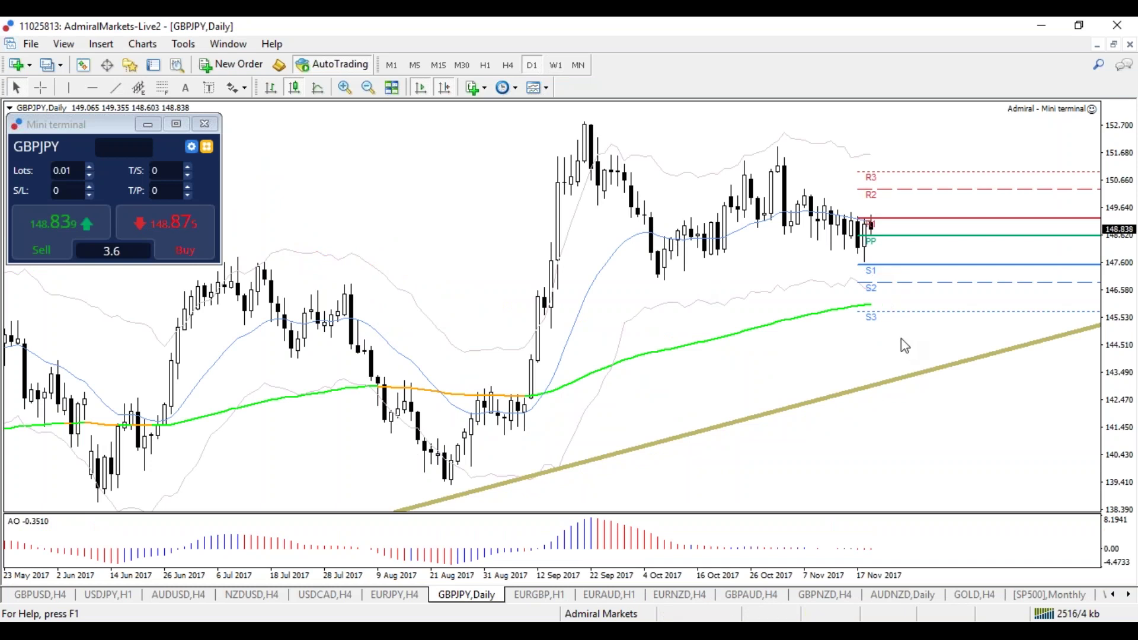
Draw a falling trend line on the September–October highs and a rising one from the October low
left_click(116, 89)
mouse_move(578, 117)
left_mouse_down()
mouse_move(1006, 190)
mouse_move(980, 179)
left_mouse_up()
left_click(117, 89)
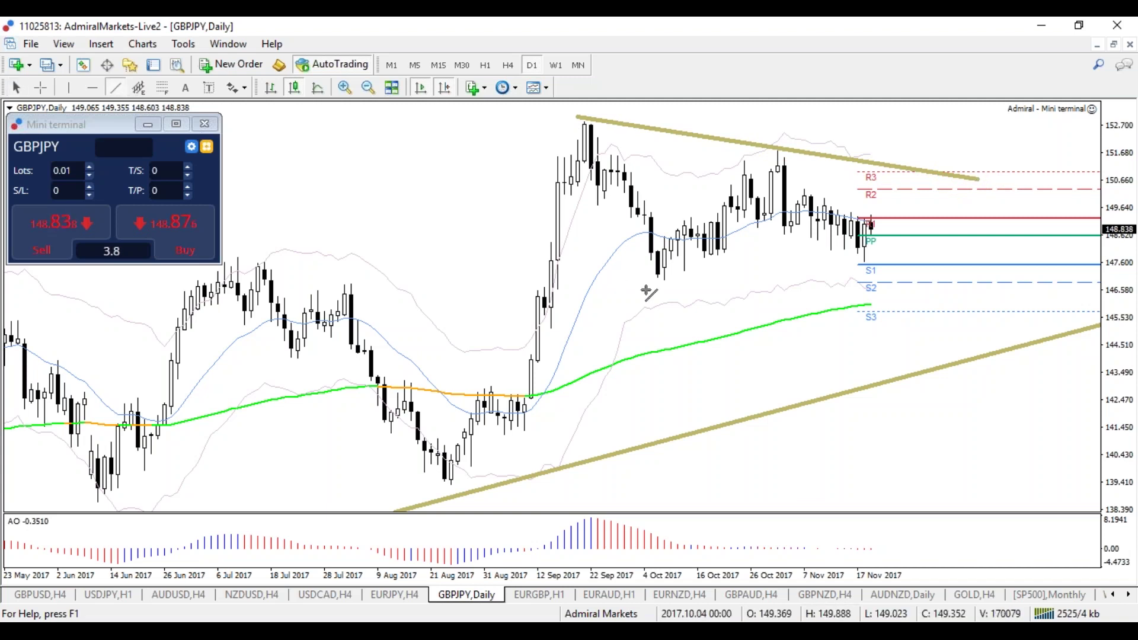
left_click_drag(658, 279, 986, 248)
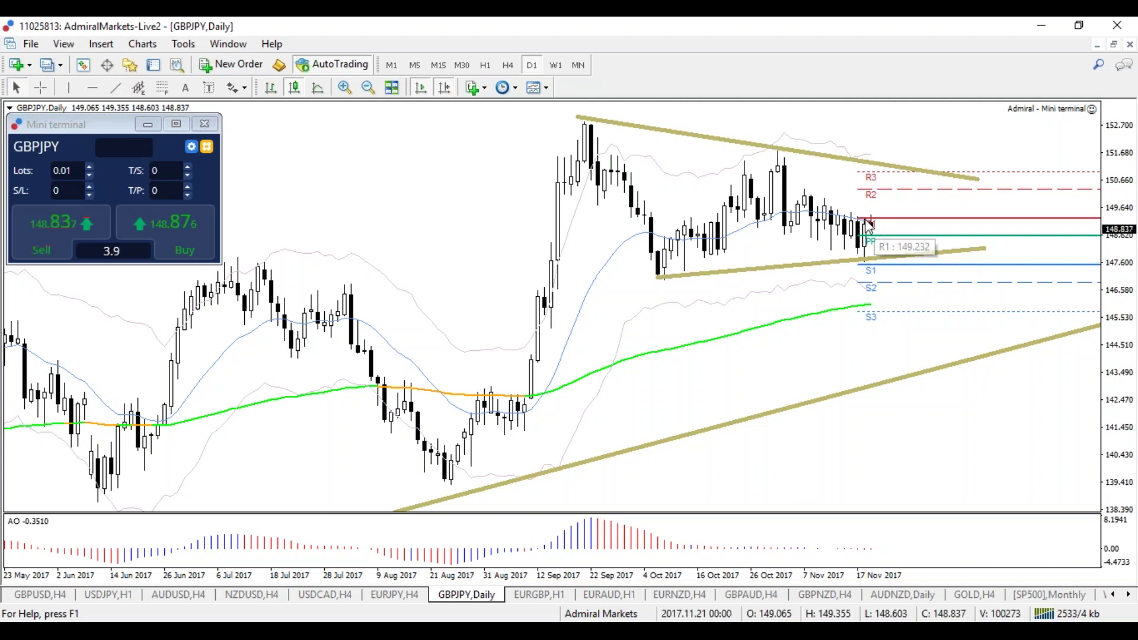
mouse_move(883, 254)
left_mouse_down()
mouse_move(913, 342)
mouse_move(965, 363)
left_mouse_up()
key("Escape")
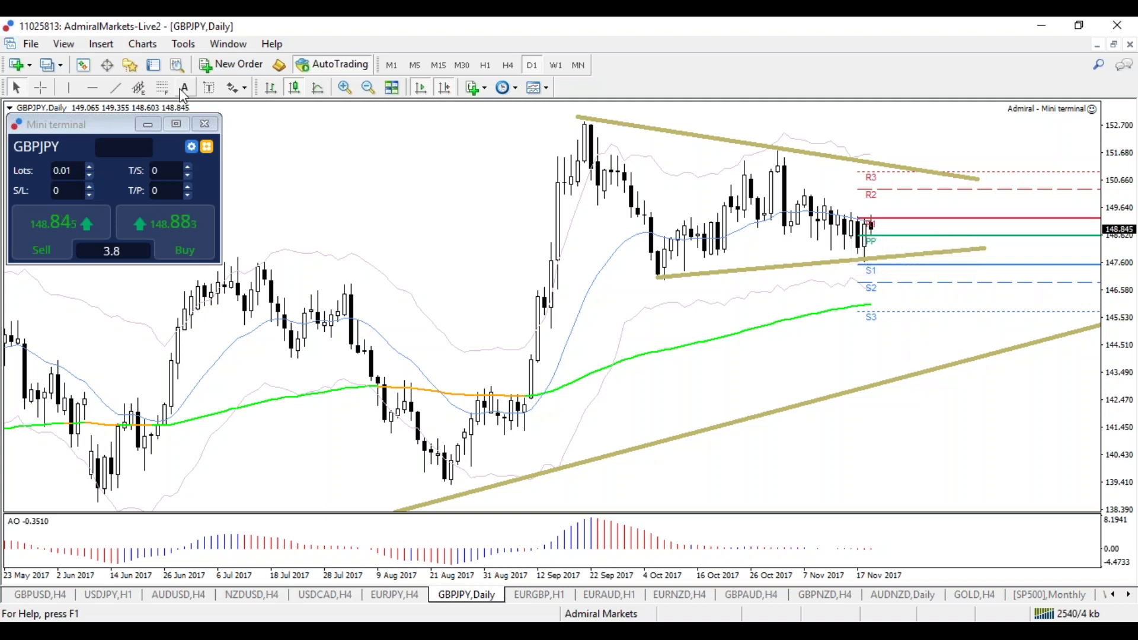
Add Fibonacci levels from the September high to the October low, marking where -61.8 meets the trend line
left_click_drag(581, 122, 658, 278)
left_click_drag(583, 126, 590, 129)
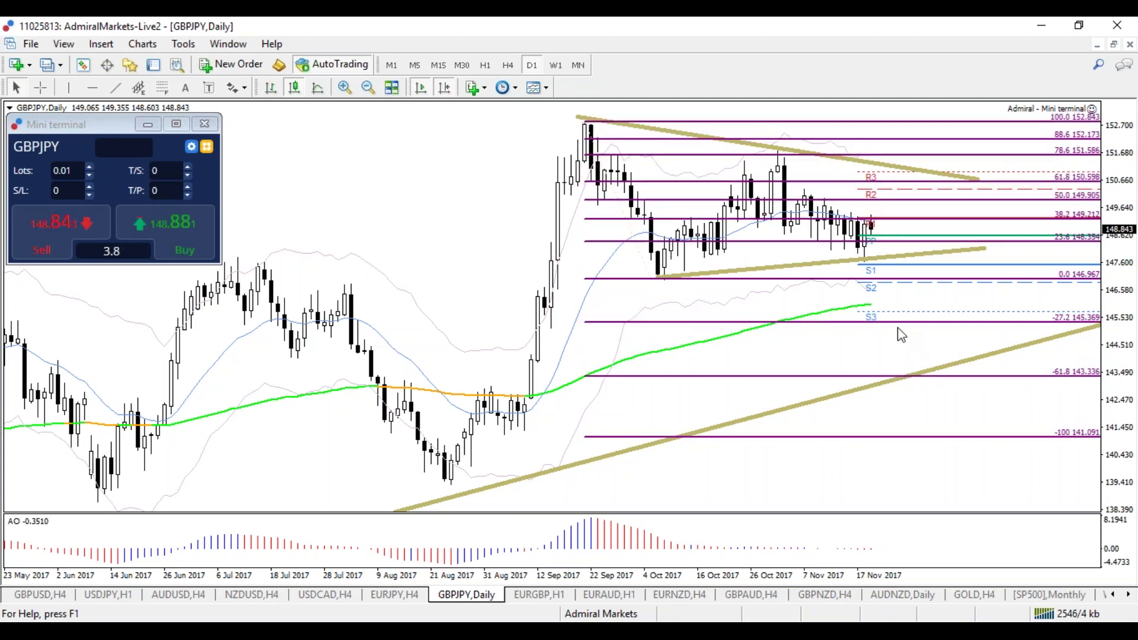
left_click_drag(889, 372, 876, 374)
left_click_drag(886, 307, 961, 279)
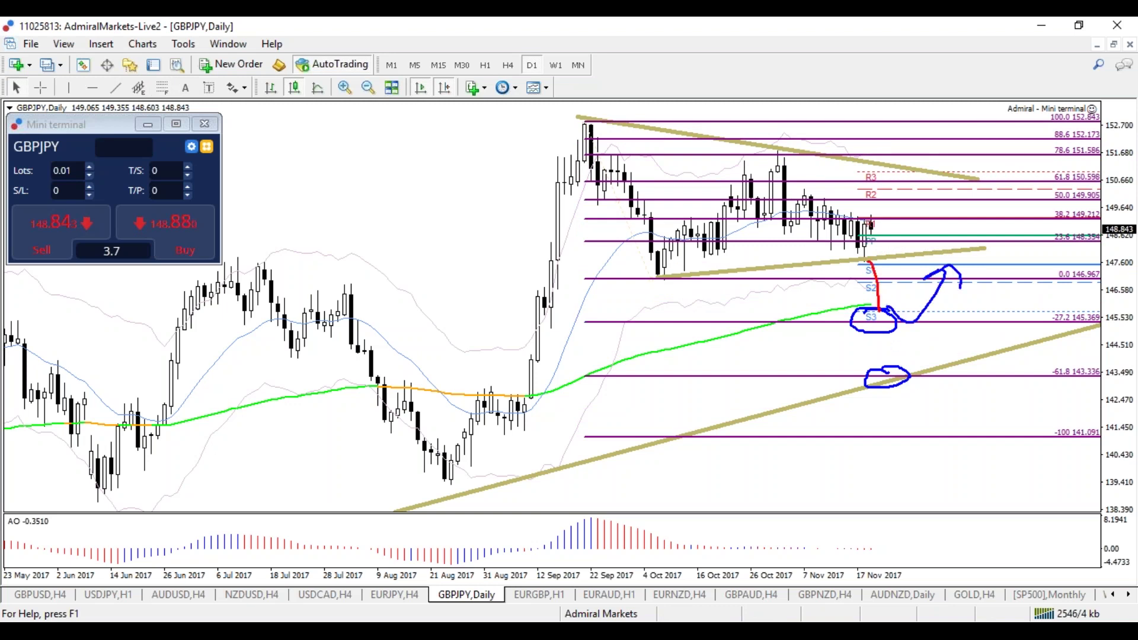
left_click_drag(936, 376, 987, 313)
key("e")
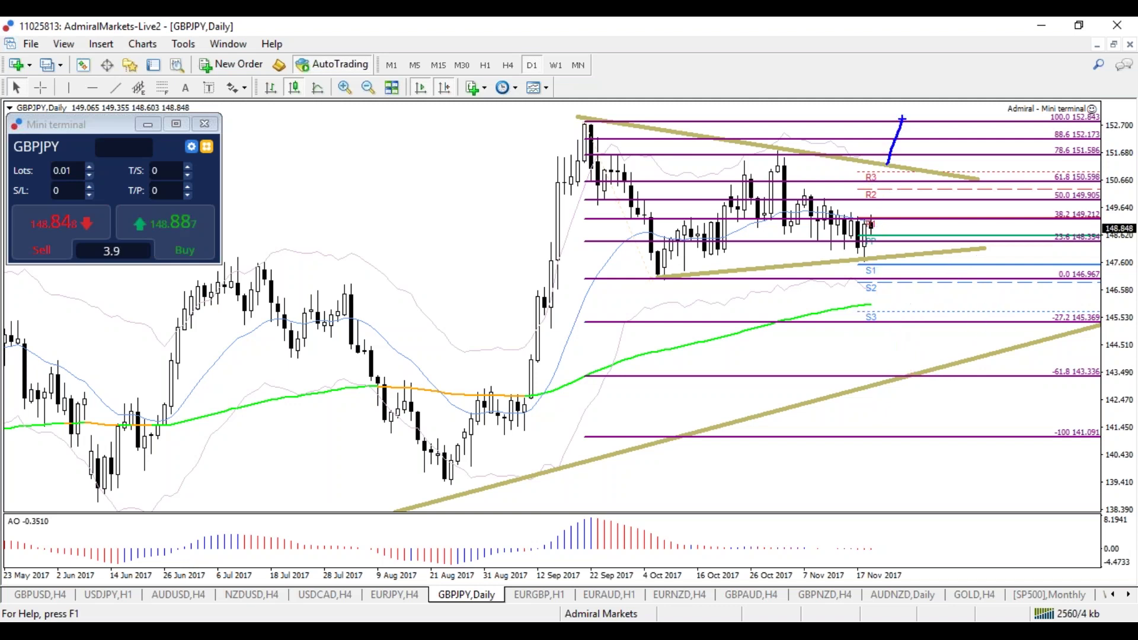
key("e")
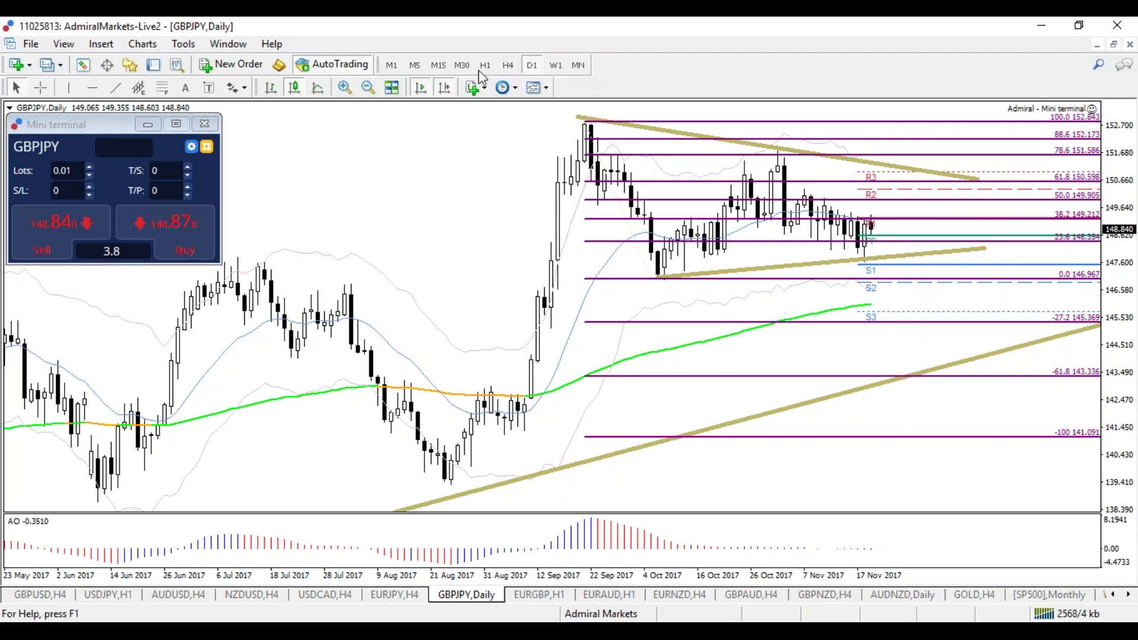
Switch GBPJPY to H4 and zoom out to show September through November
left_click(508, 73)
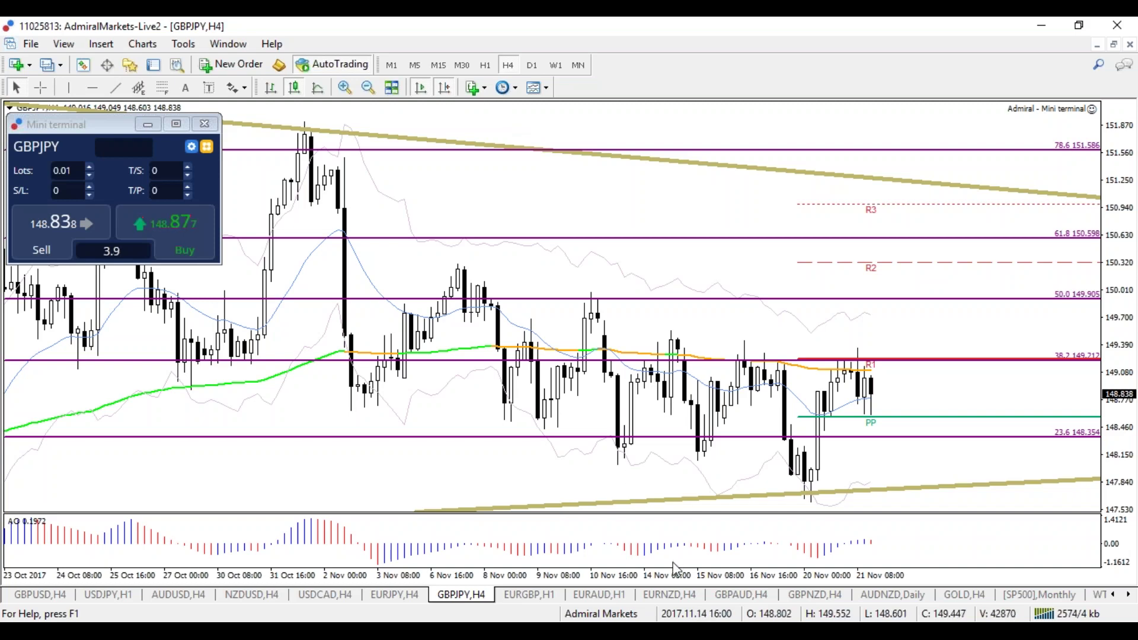
left_click_drag(649, 577, 566, 321)
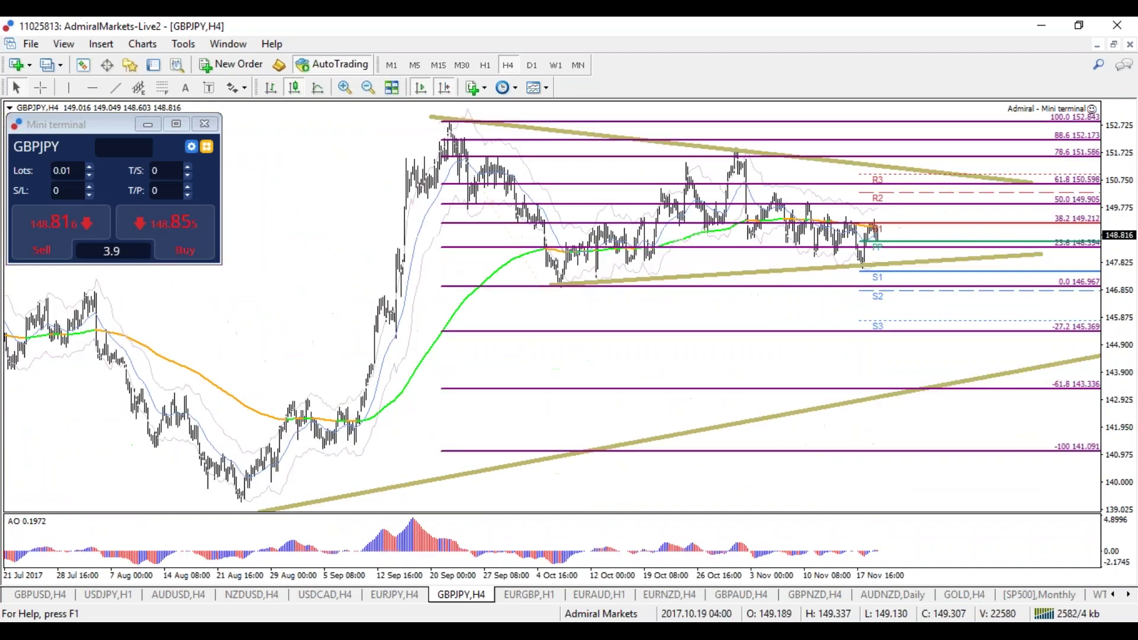
right_click(546, 297)
left_click(544, 295)
Delete the Fibonacci levels and zoom in on the recent 4-hour candles
right_click(545, 288)
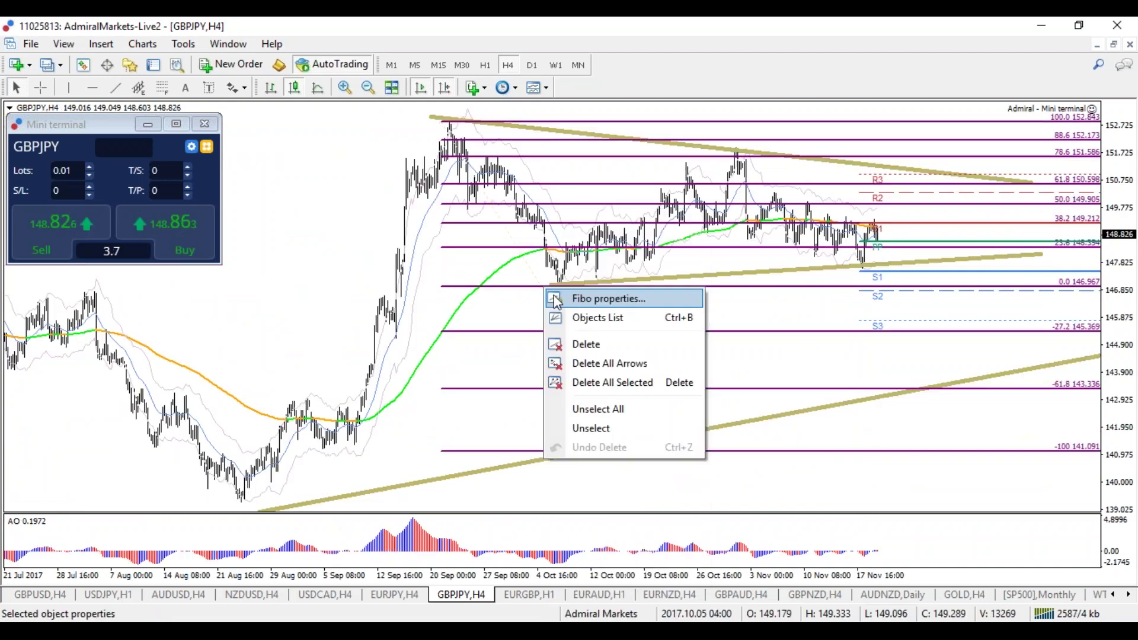
left_click(589, 345)
key("plus")
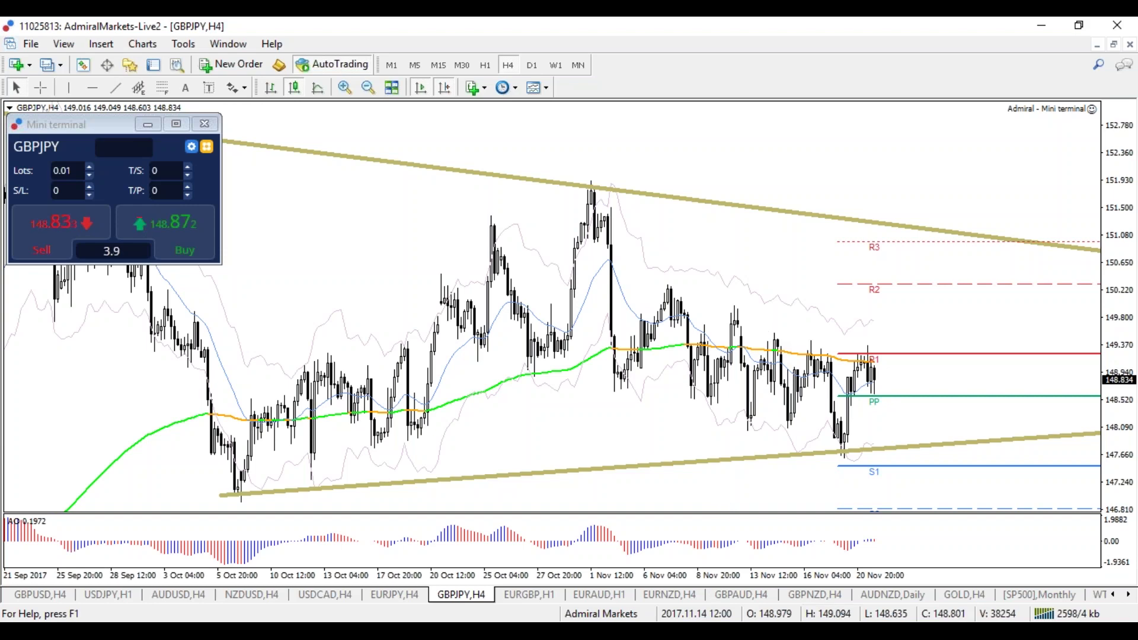
key("plus")
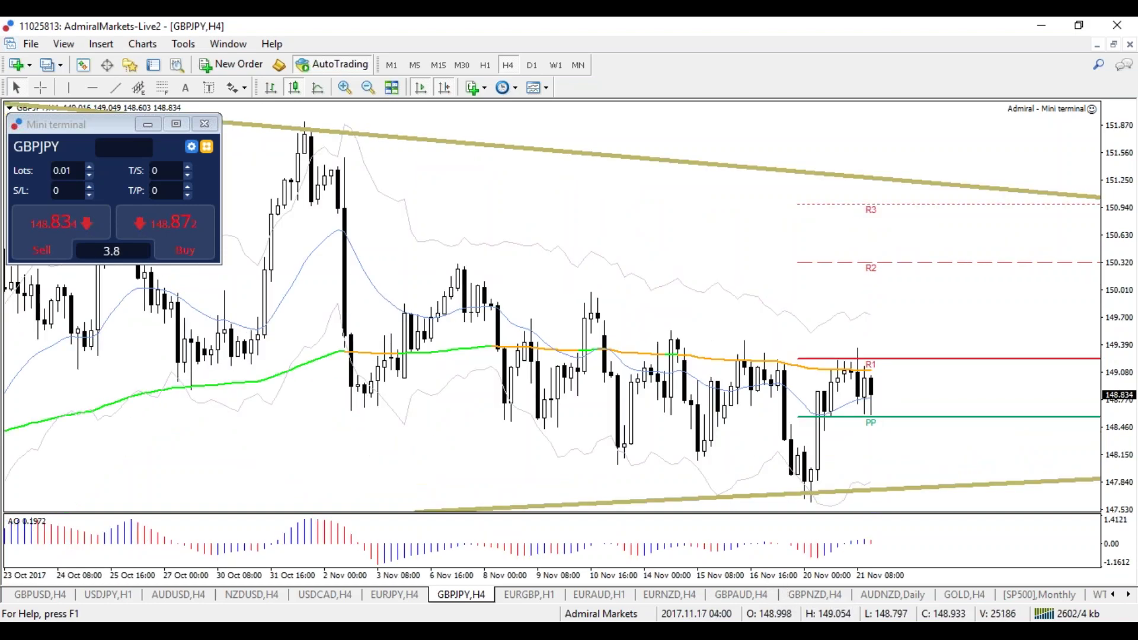
left_click(486, 66)
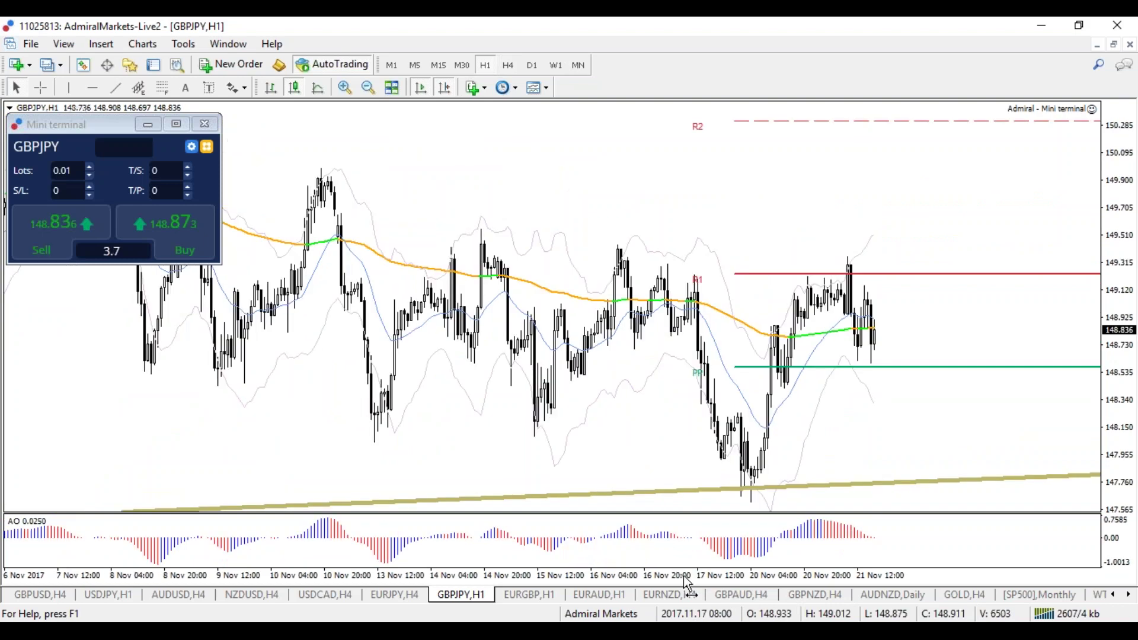
Draw two falling trend lines along the November highs and lows from late October
key("minus")
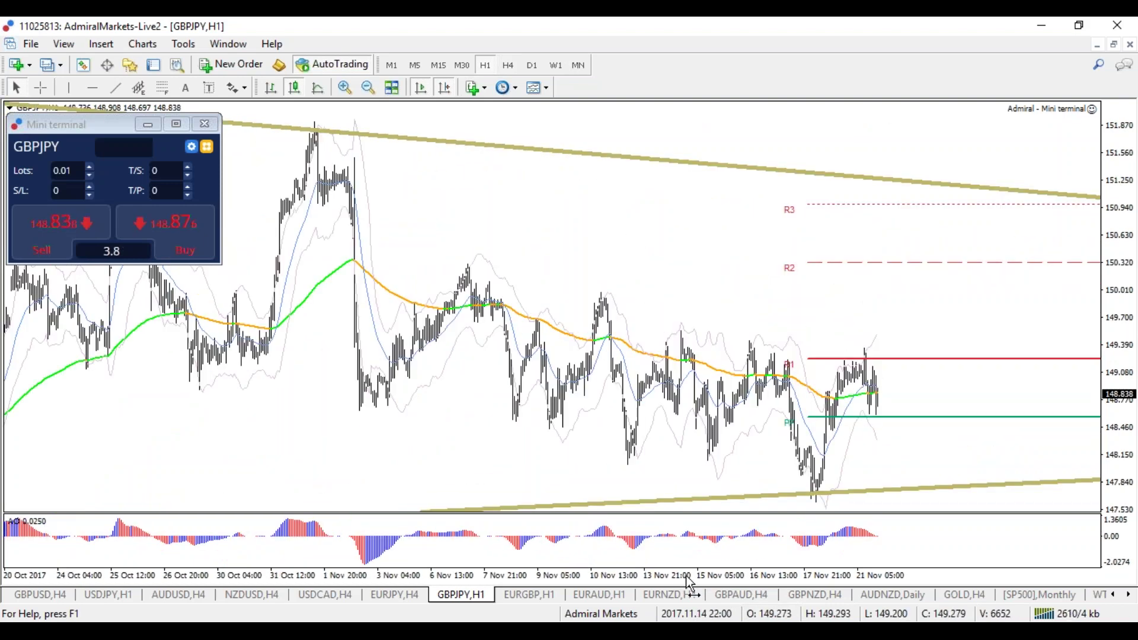
key("plus")
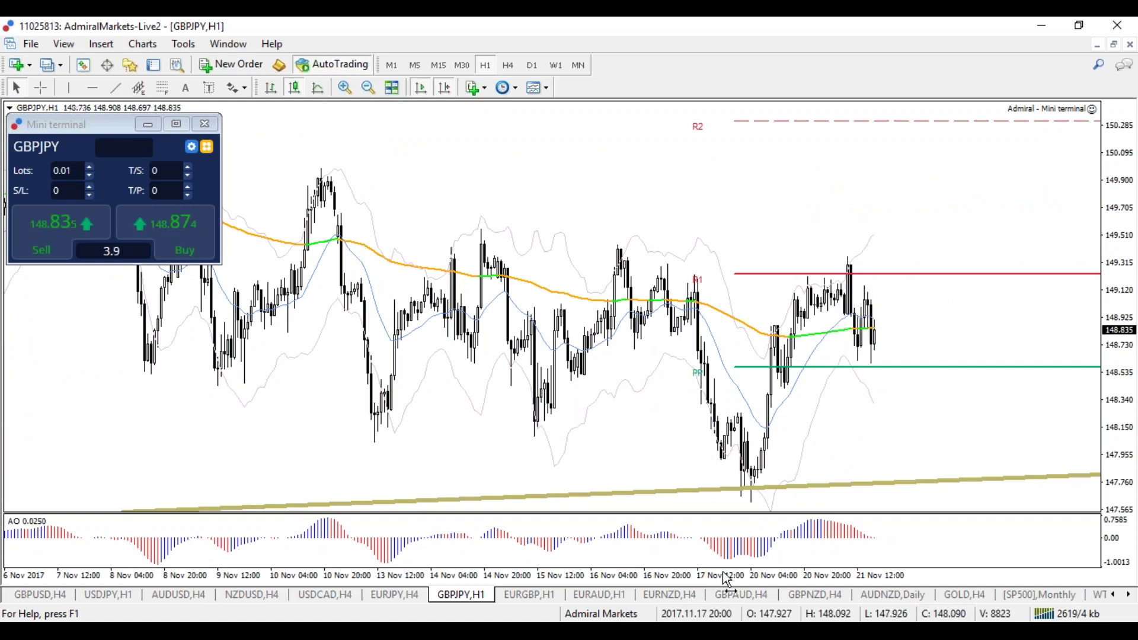
key("minus")
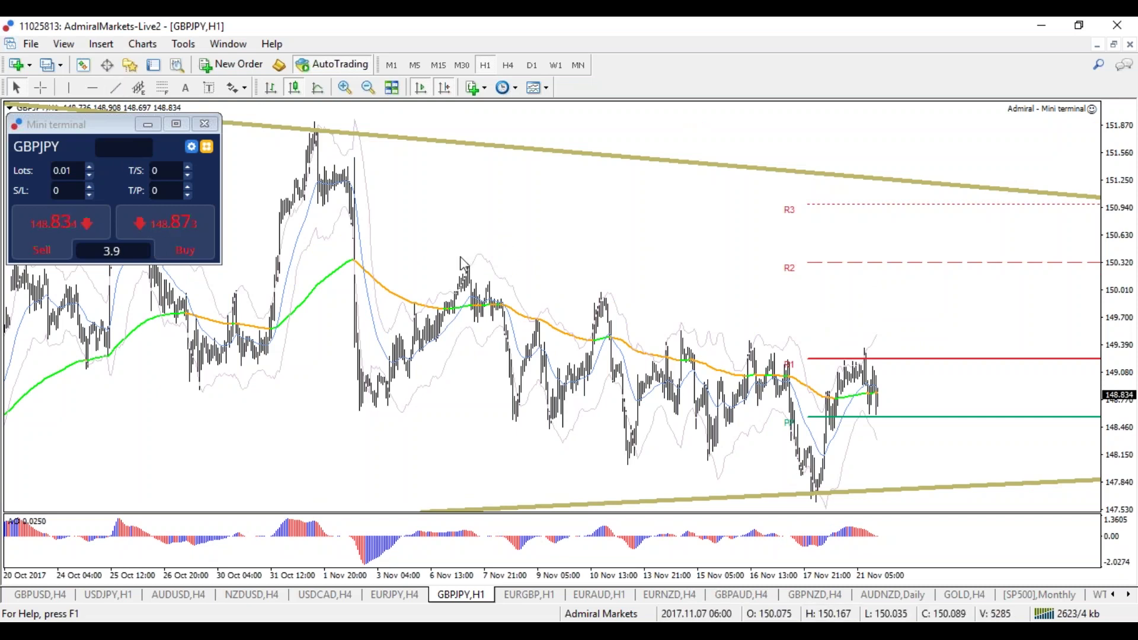
left_click(116, 87)
mouse_move(463, 262)
left_mouse_down()
mouse_move(940, 368)
mouse_move(943, 393)
left_mouse_up()
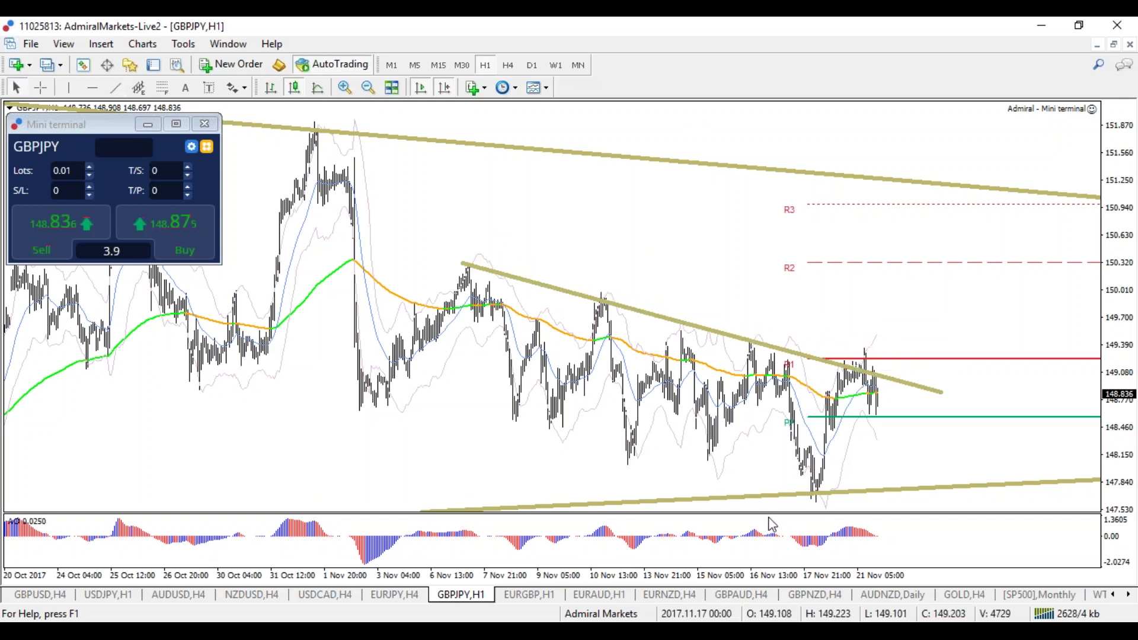
left_click(116, 88)
mouse_move(362, 386)
left_mouse_down()
mouse_move(915, 498)
mouse_move(925, 526)
mouse_move(910, 513)
mouse_move(895, 519)
mouse_move(908, 511)
left_mouse_up()
Extend and nudge the lower channel line down, then refit the price scale around November candles
left_click_drag(1125, 473, 1117, 410)
left_click_drag(909, 468, 941, 483)
left_click_drag(651, 425, 653, 429)
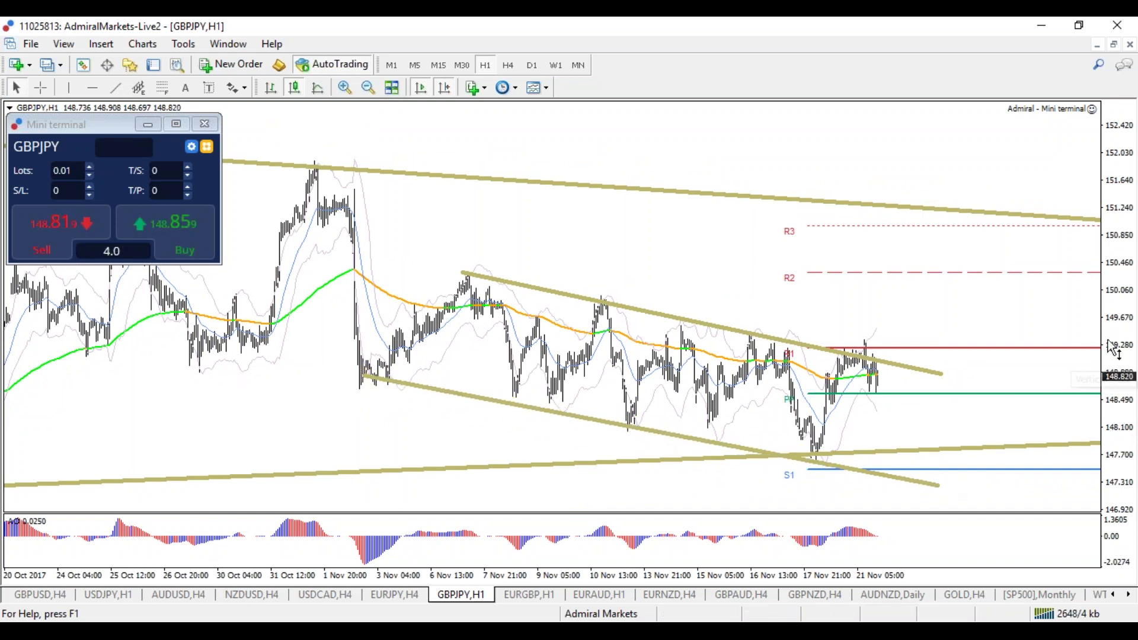
double_click(1101, 176)
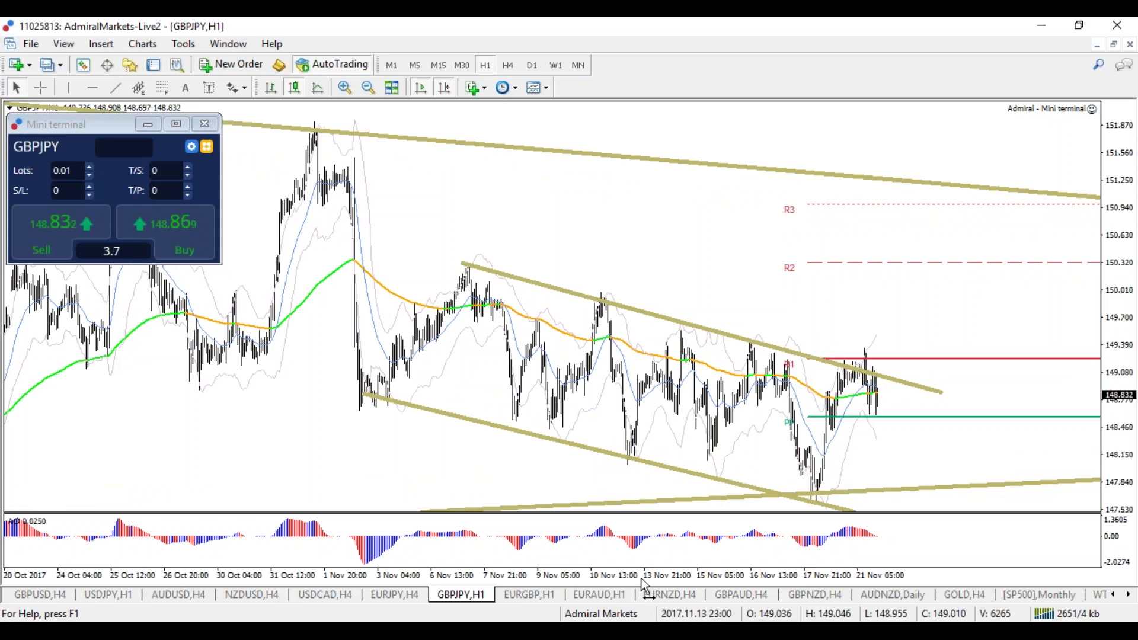
key("plus")
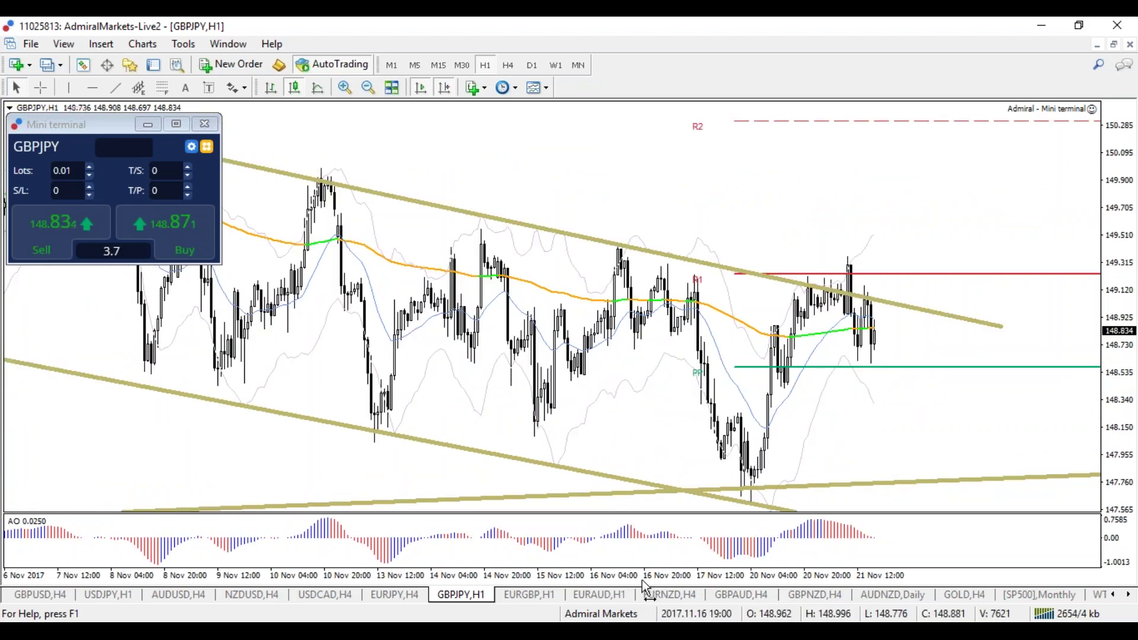
key("minus")
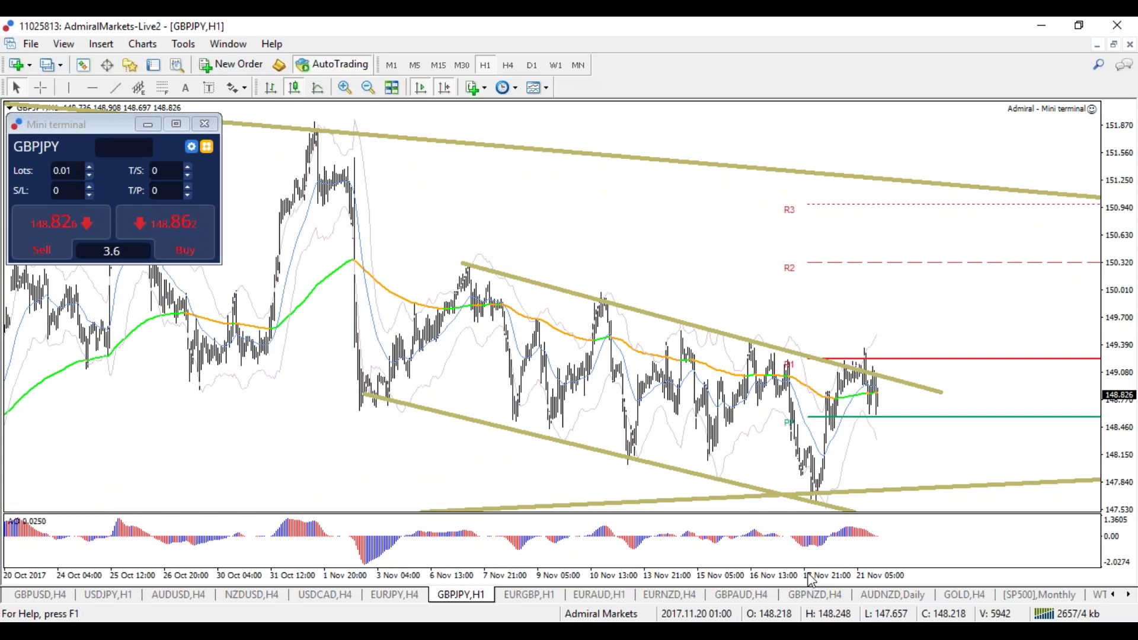
key("plus")
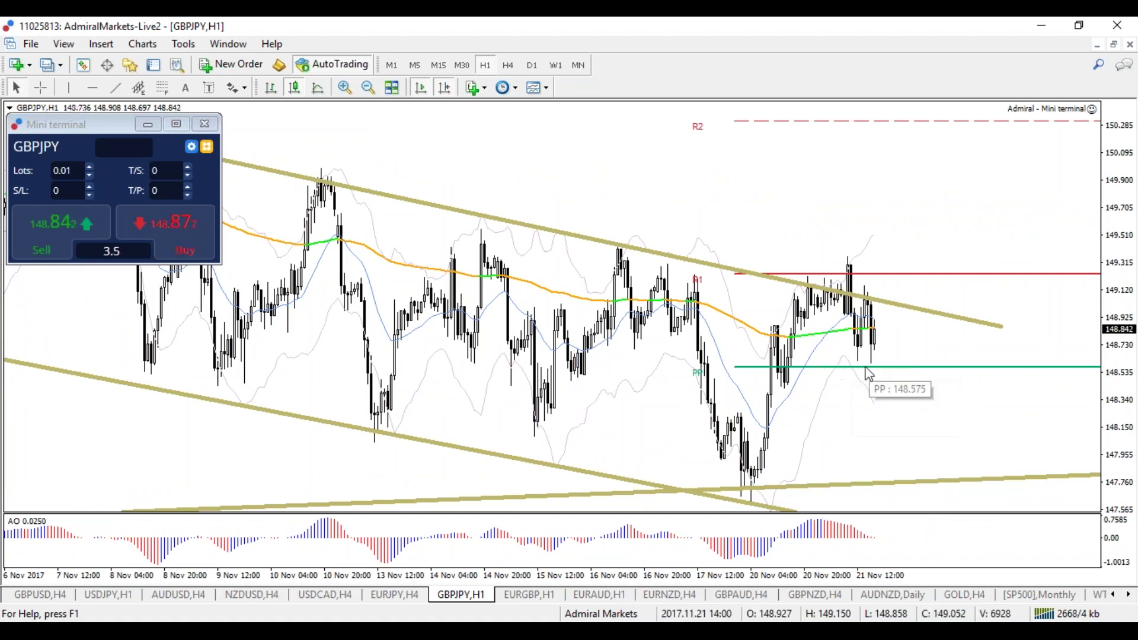
Draw a short rising trend line under the GBPJPY hourly lows since 20 November
left_click(115, 88)
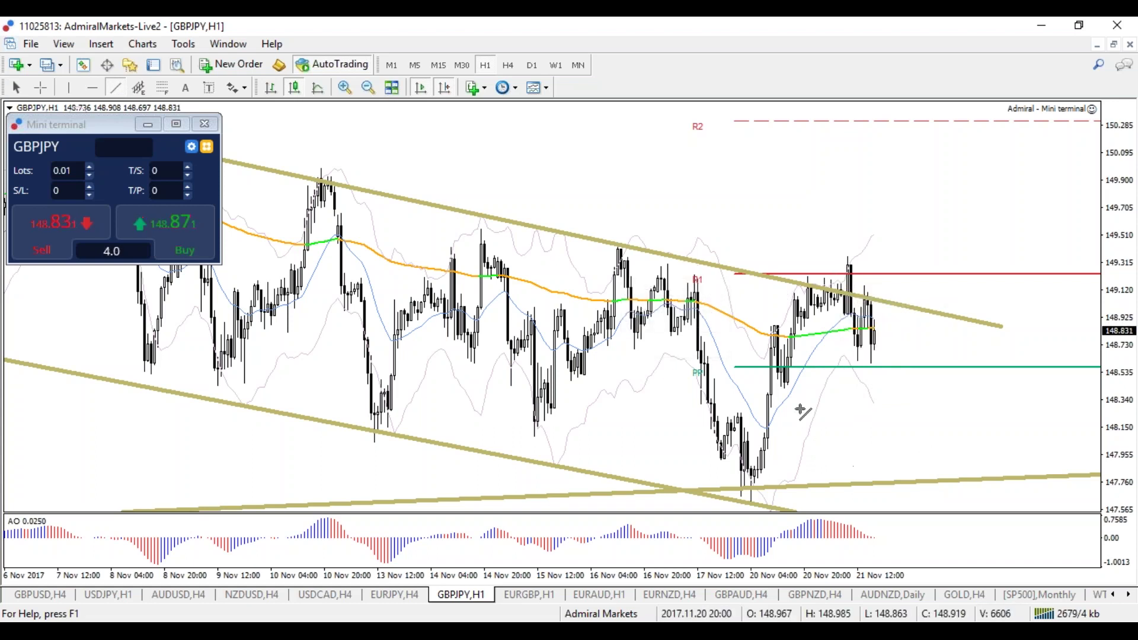
left_click_drag(779, 383, 948, 338)
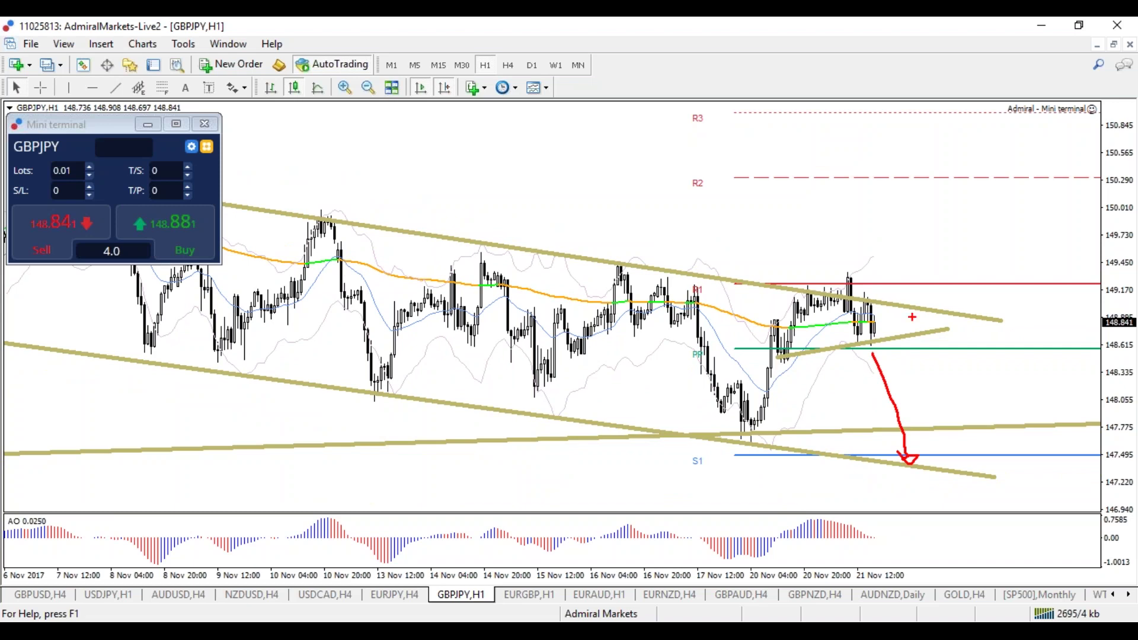
left_click_drag(868, 279, 808, 278)
mouse_move(872, 326)
left_mouse_down()
mouse_move(936, 272)
mouse_move(964, 201)
mouse_move(988, 210)
left_mouse_up()
key("Escape")
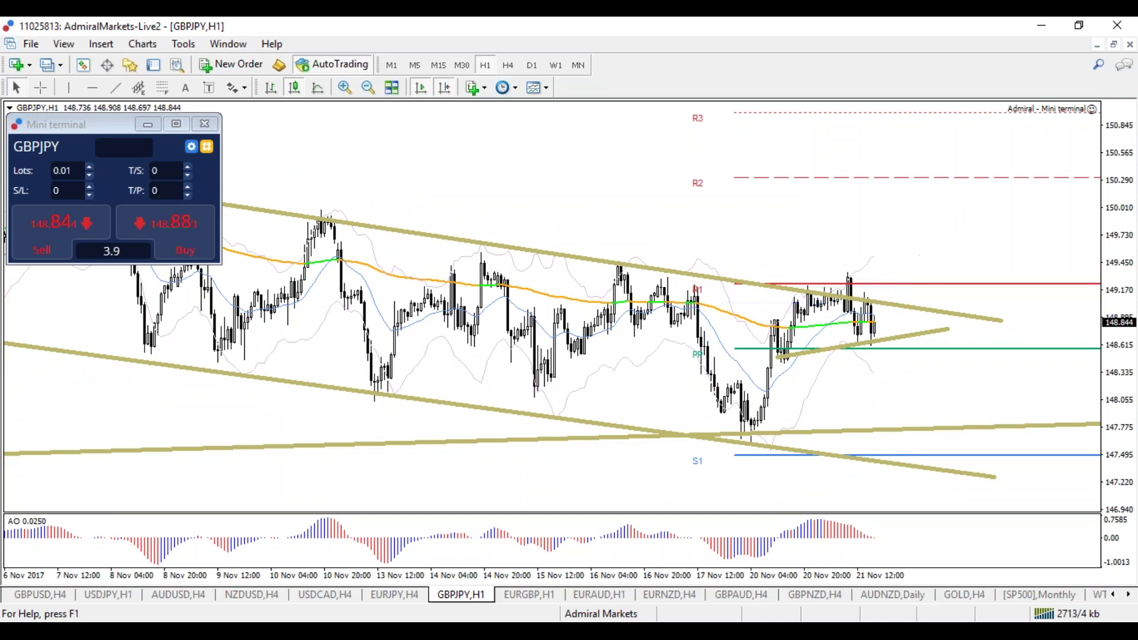
Switch GBPJPY to H4 and trace the PP and R1 levels, then clear the sketch
left_click(508, 65)
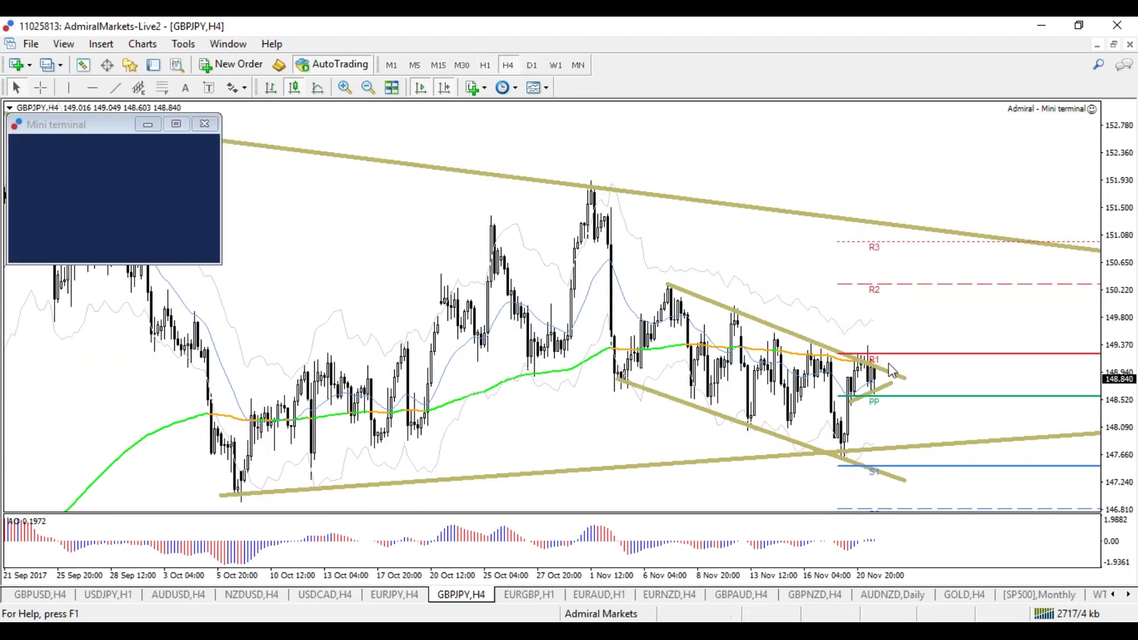
left_click_drag(836, 403, 914, 407)
left_click_drag(836, 402, 923, 397)
mouse_move(836, 351)
left_mouse_down()
mouse_move(935, 357)
mouse_move(903, 282)
left_mouse_up()
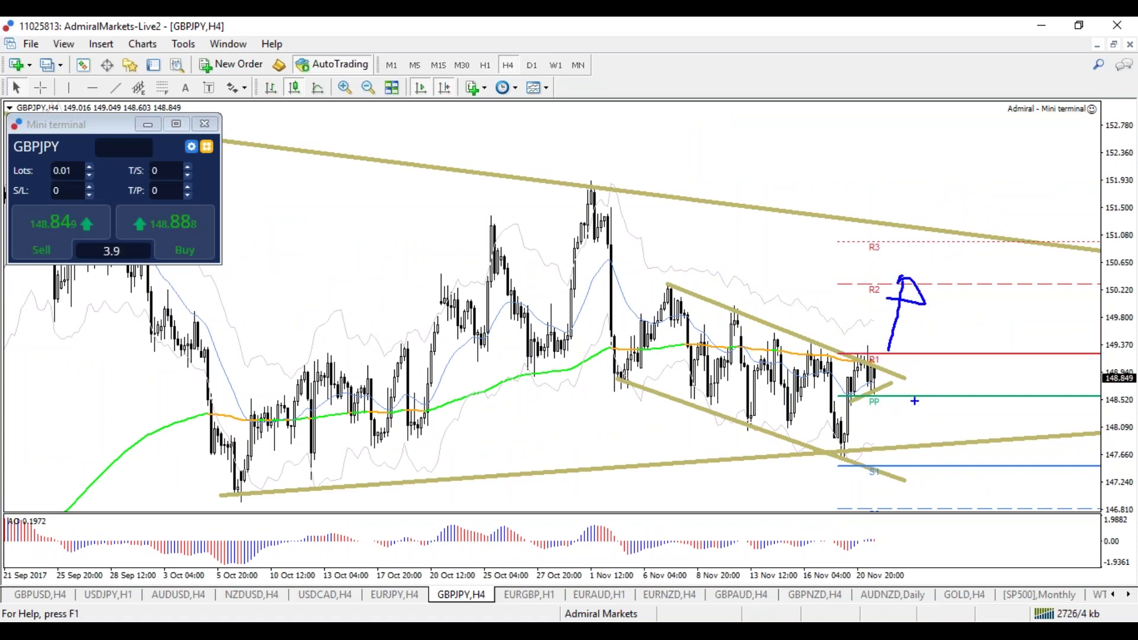
key("e")
Mark the R2–R3 zone, a level above R1 and a rally toward R3, then erase them
mouse_move(897, 230)
left_mouse_down()
mouse_move(889, 356)
mouse_move(937, 242)
left_mouse_up()
left_click_drag(783, 340, 968, 340)
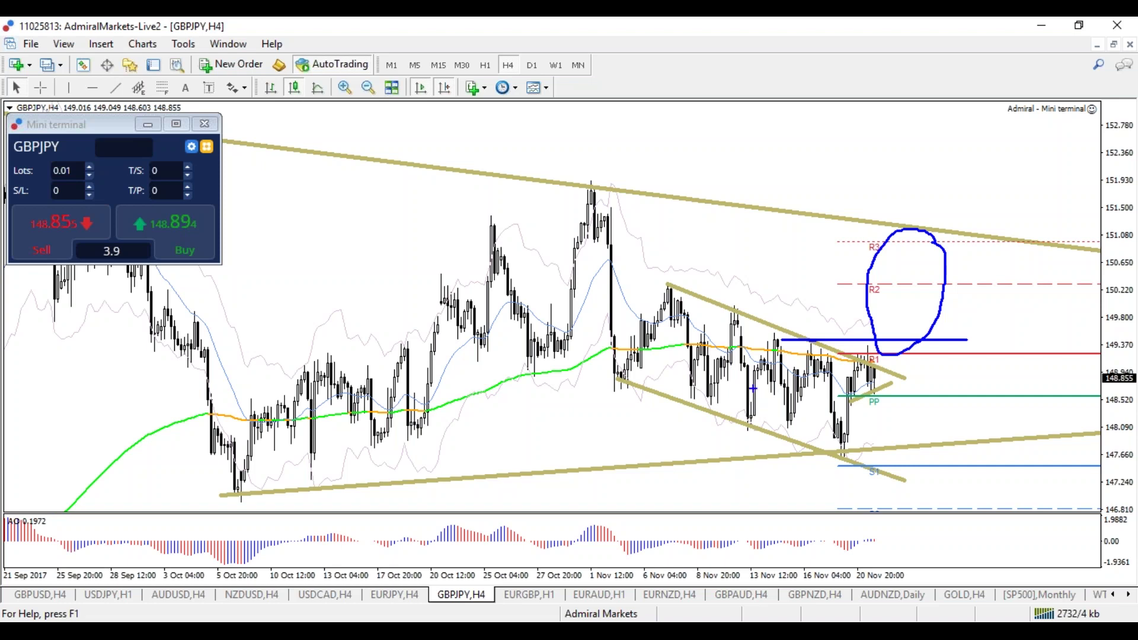
key("e")
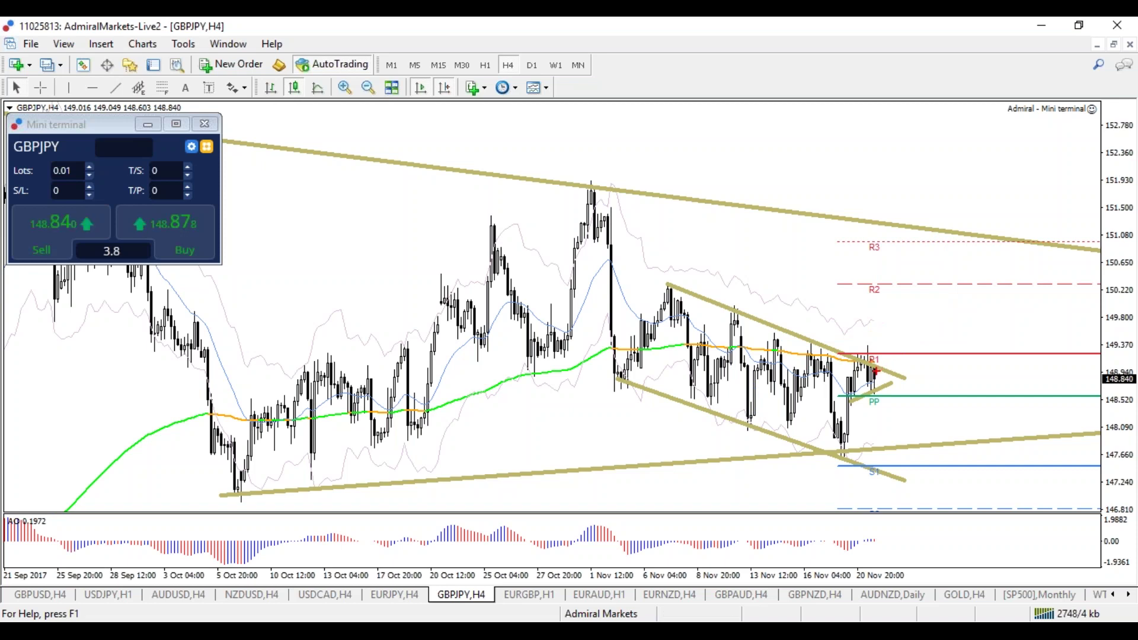
left_click_drag(882, 314, 945, 251)
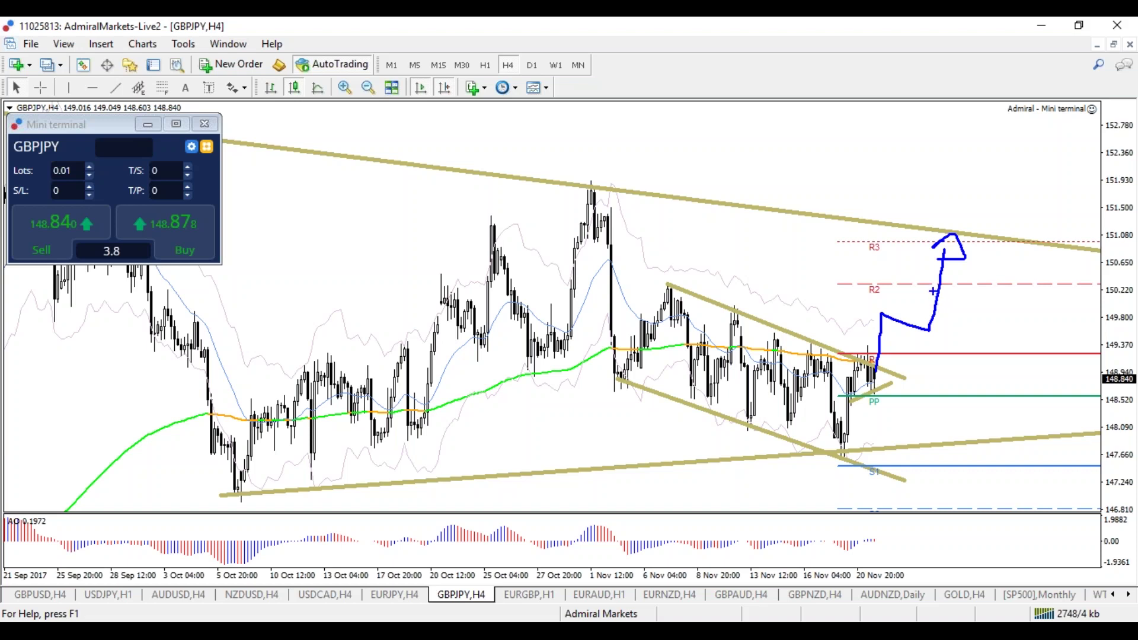
key("e")
Sketch the S1 low, a drop to the lowest level and an R1-to-R2 arrow, then erase
left_click_drag(870, 462, 875, 468)
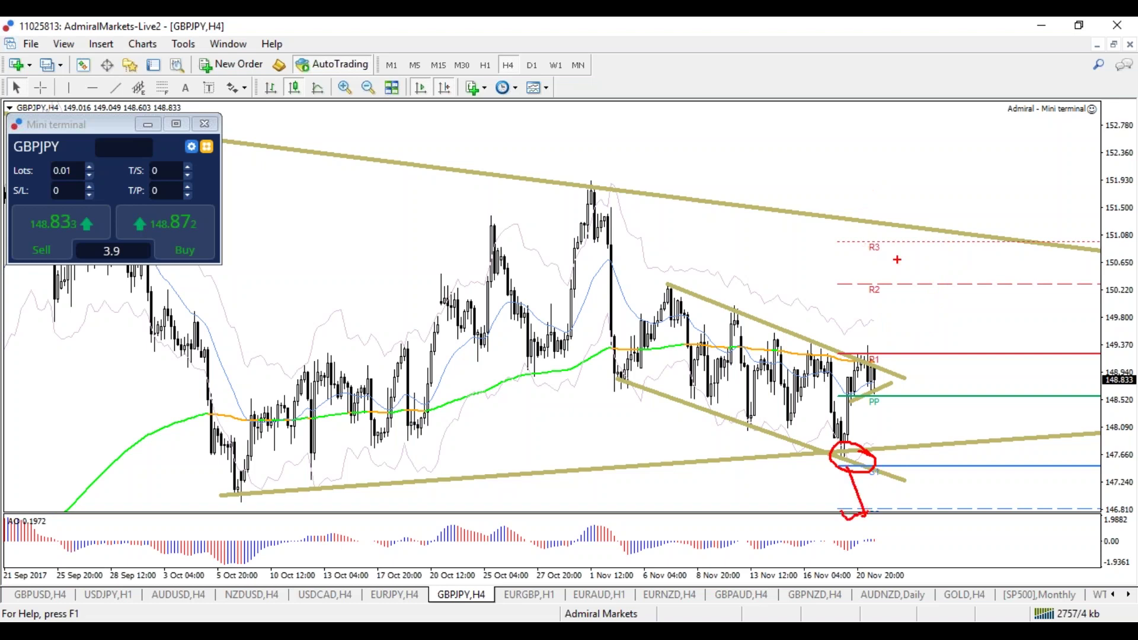
left_click_drag(898, 210, 929, 160)
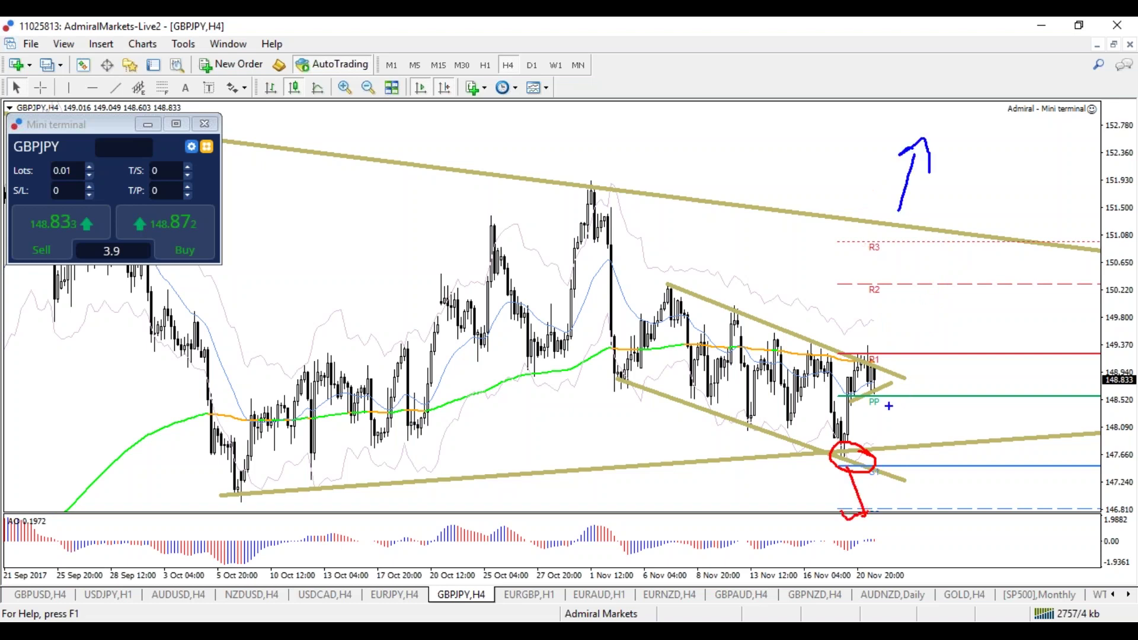
left_click_drag(887, 389, 902, 436)
left_click_drag(882, 335, 884, 300)
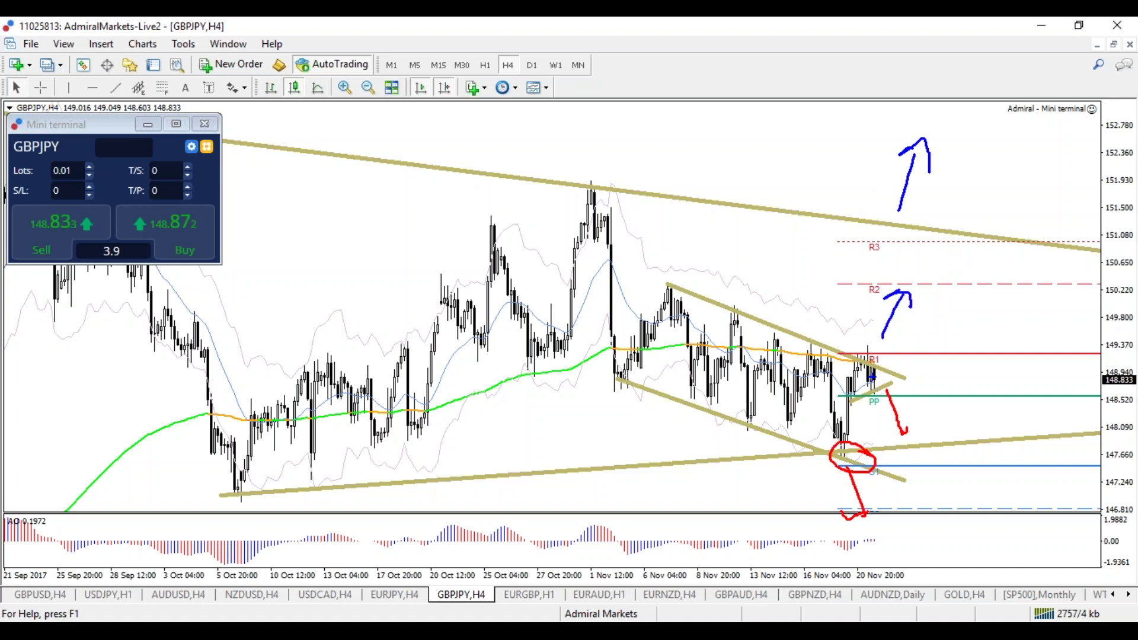
mouse_move(951, 283)
left_mouse_down()
mouse_move(849, 389)
mouse_move(948, 290)
mouse_move(916, 268)
left_mouse_up()
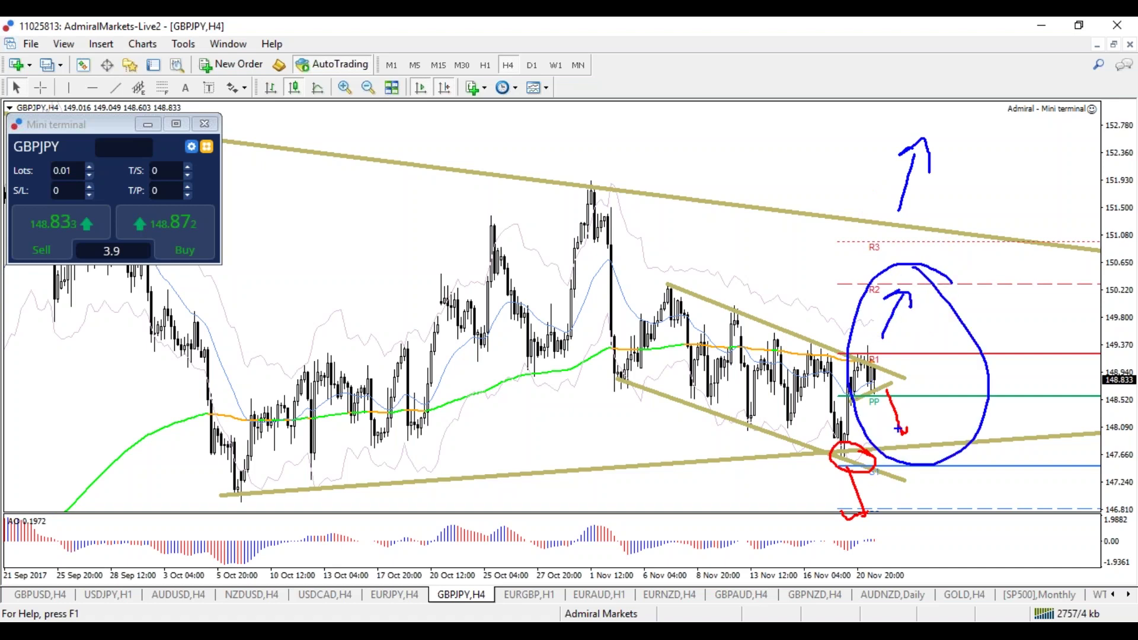
key("e")
Sketch a red drop from PP toward S1 and a blue rise toward R2, then erase
key("r")
mouse_move(882, 397)
left_mouse_down()
mouse_move(899, 461)
mouse_move(882, 453)
left_mouse_up()
key("b")
mouse_move(887, 346)
left_mouse_down()
mouse_move(908, 288)
mouse_move(923, 303)
left_mouse_up()
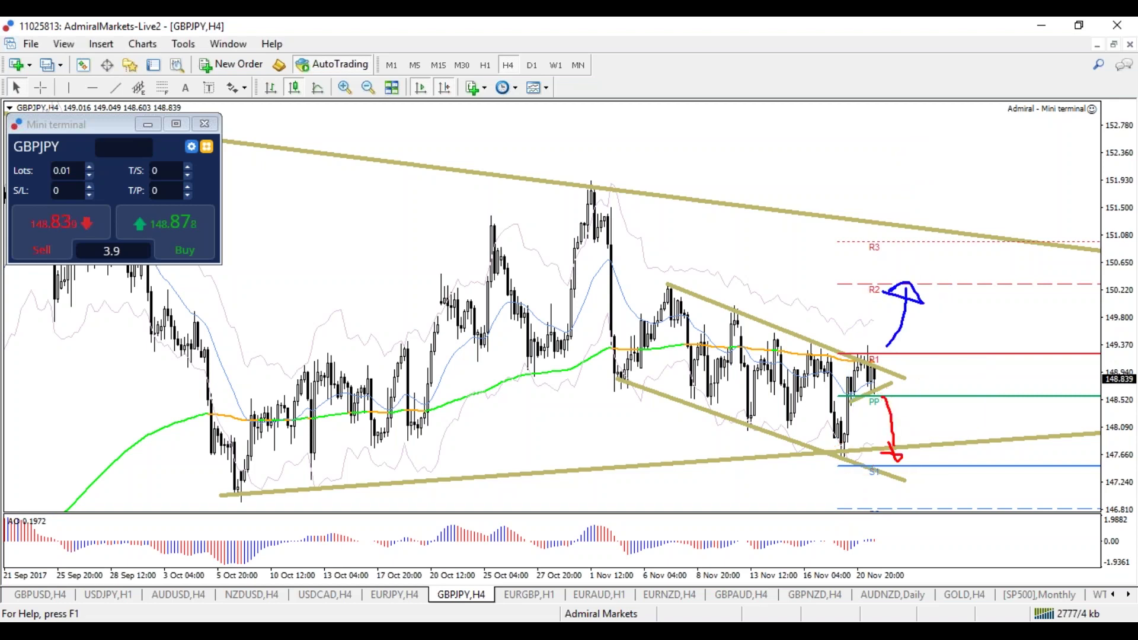
key("e")
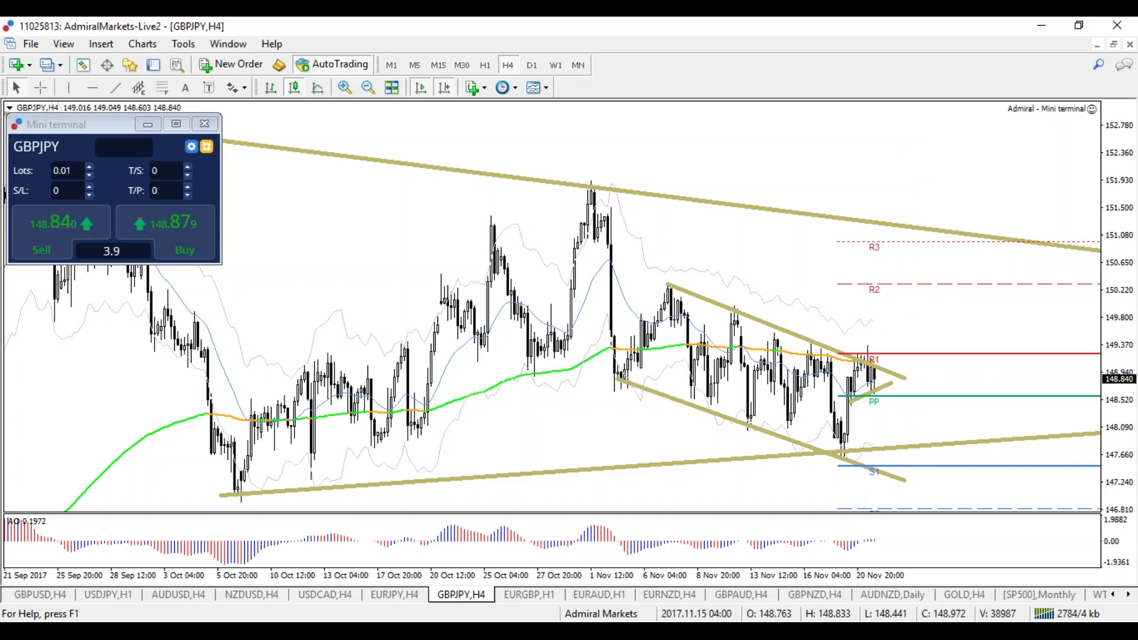
On GBPUSD H4, mark the purple zone above R1 with arrows toward R3 and below S1
left_click(59, 596)
mouse_move(907, 295)
left_mouse_down()
mouse_move(876, 299)
mouse_move(891, 301)
left_mouse_up()
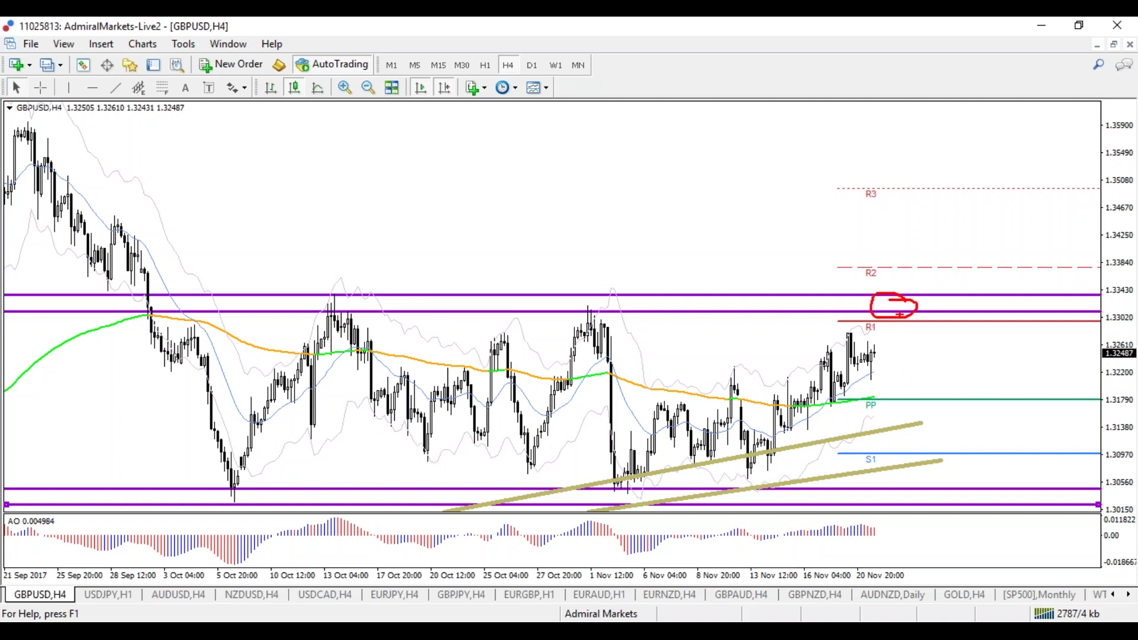
mouse_move(909, 300)
left_mouse_down()
mouse_move(921, 228)
mouse_move(938, 224)
left_mouse_up()
mouse_move(885, 482)
left_mouse_down()
mouse_move(901, 576)
mouse_move(875, 543)
left_mouse_up()
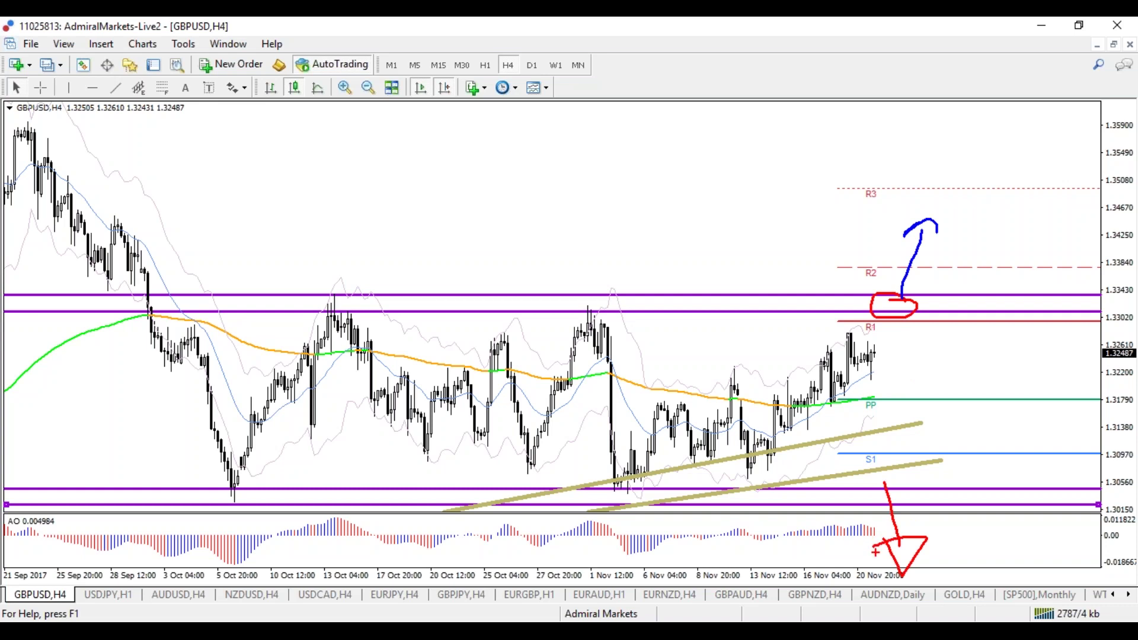
key("e")
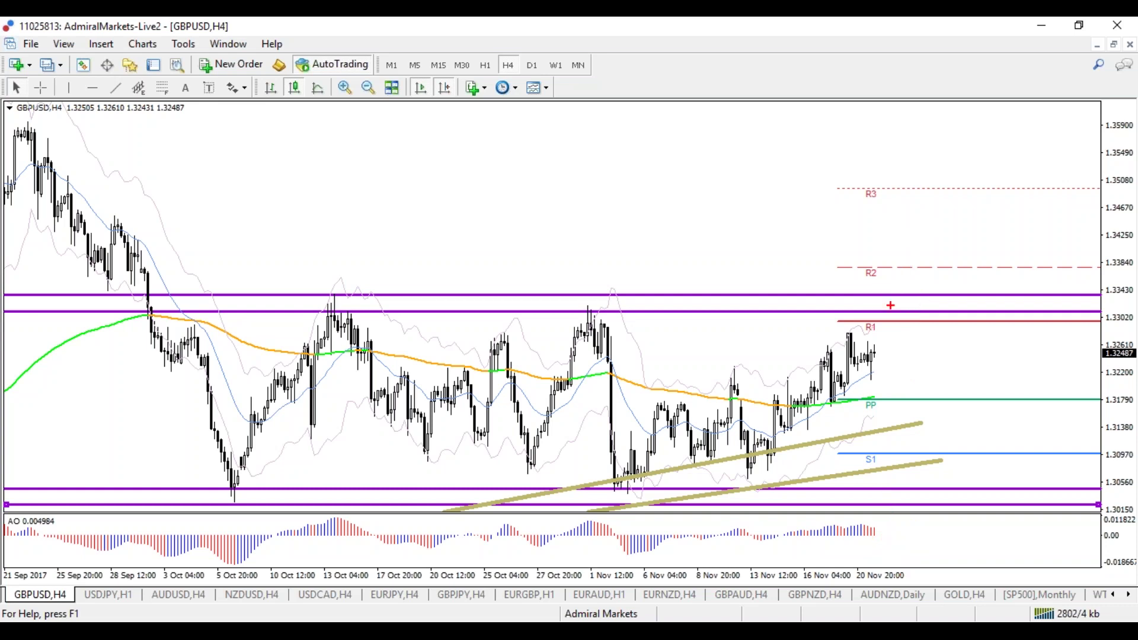
Circle R1, the upper and lower purple lines, and sketch a bounce toward PP, then clear
mouse_move(957, 345)
left_mouse_down()
mouse_move(925, 312)
mouse_move(949, 522)
mouse_move(987, 332)
left_mouse_up()
key("e")
mouse_move(889, 304)
left_mouse_down()
mouse_move(863, 318)
mouse_move(855, 291)
mouse_move(907, 399)
mouse_move(896, 394)
left_mouse_up()
left_click_drag(928, 494, 868, 493)
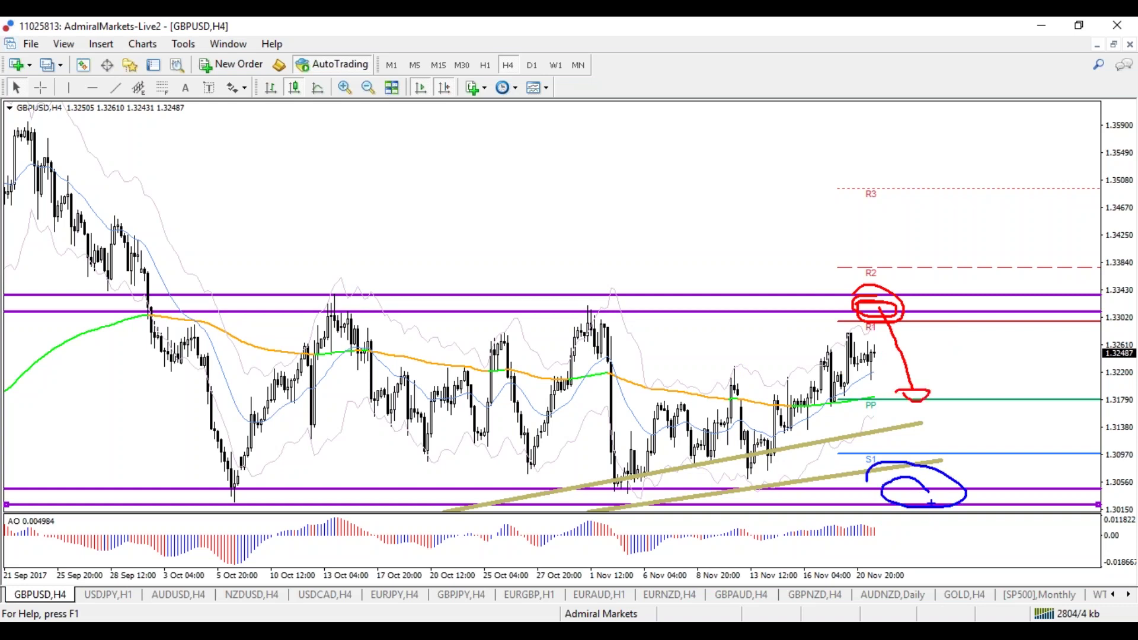
mouse_move(928, 492)
left_mouse_down()
mouse_move(963, 406)
mouse_move(991, 406)
mouse_move(1032, 325)
mouse_move(1051, 327)
left_mouse_up()
key("Escape")
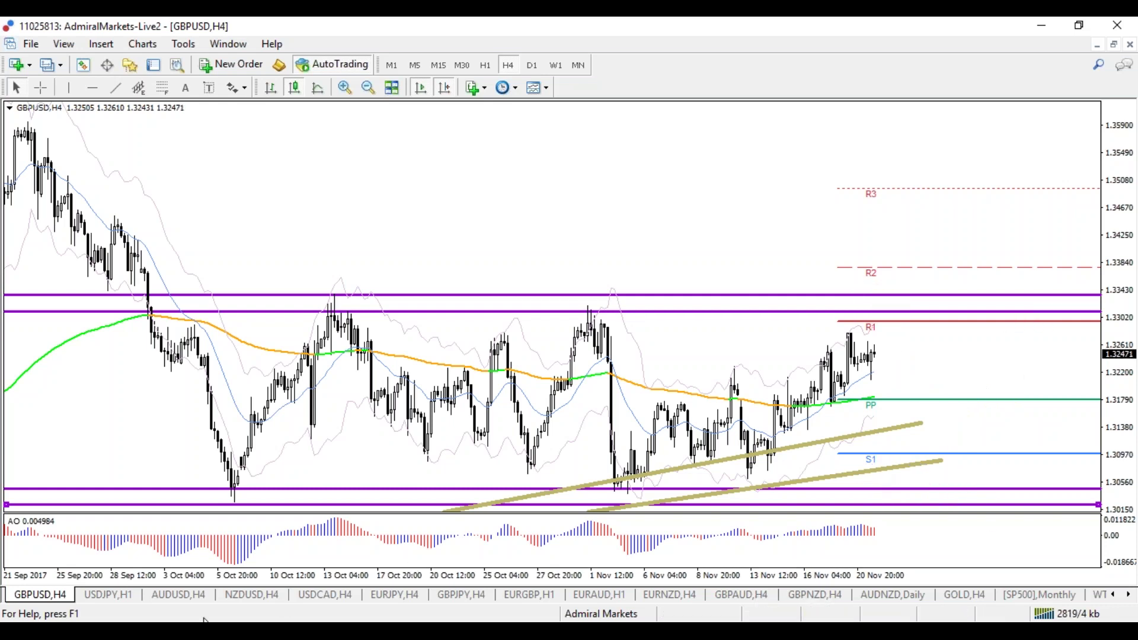
left_click(178, 596)
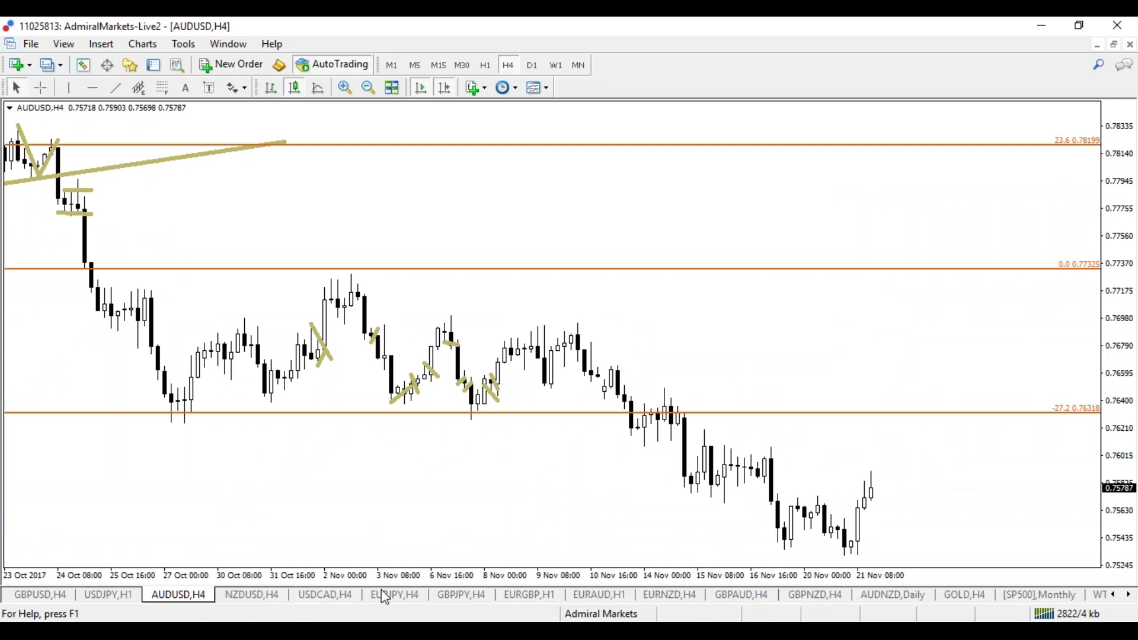
Compress the AUDUSD chart and apply the 1 Blank ECS template
mouse_move(372, 573)
left_mouse_down()
mouse_move(382, 574)
mouse_move(370, 584)
mouse_move(378, 574)
left_mouse_up()
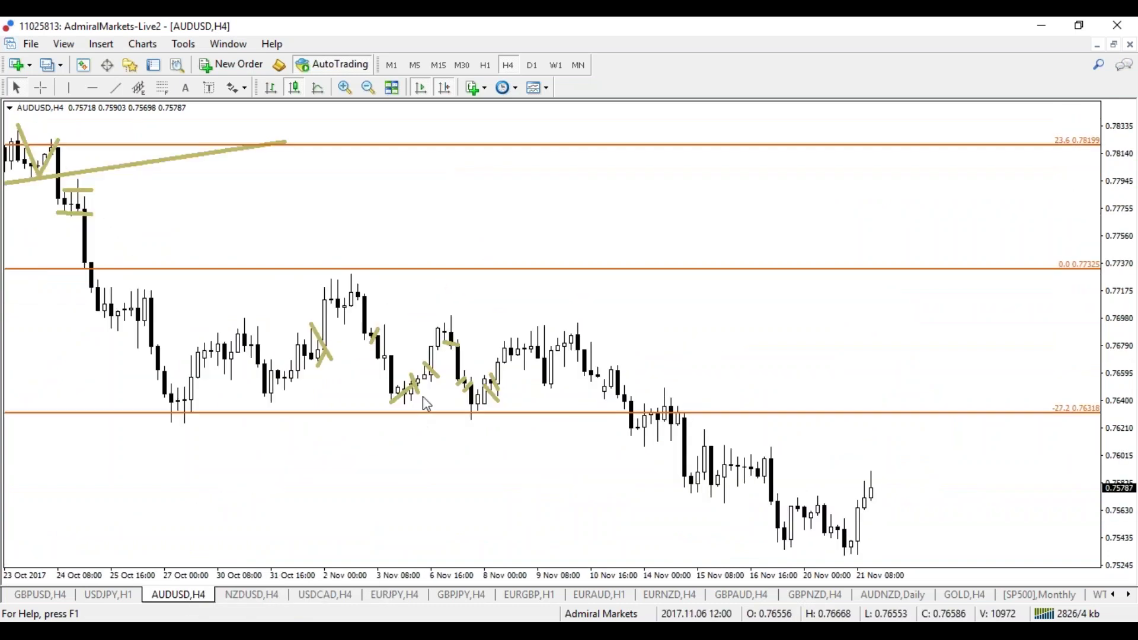
right_click(434, 221)
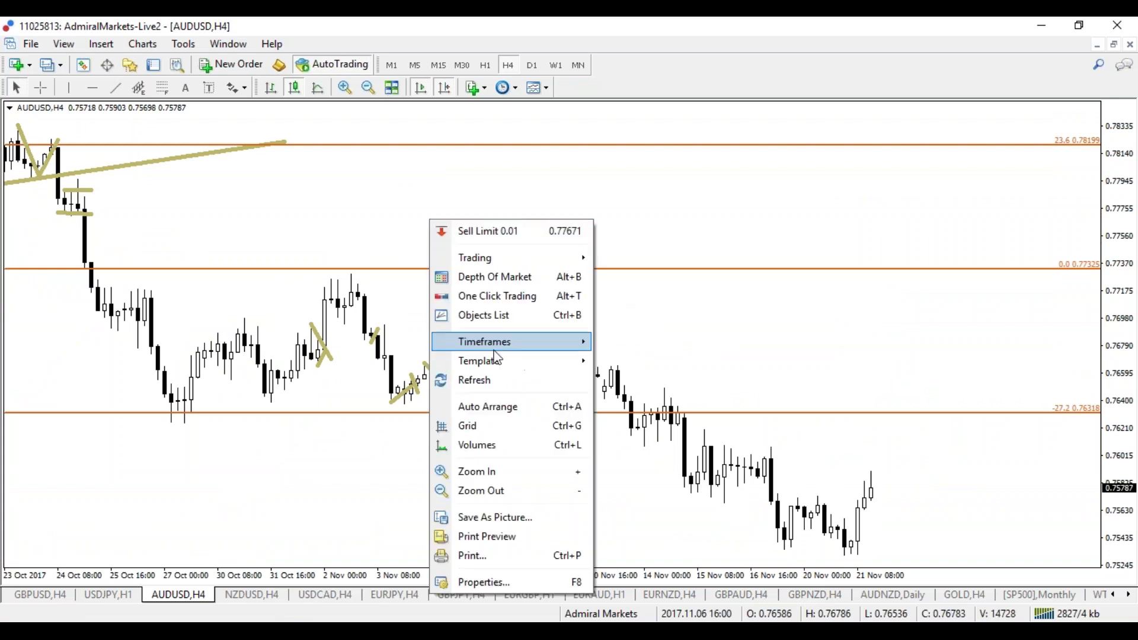
mouse_move(522, 361)
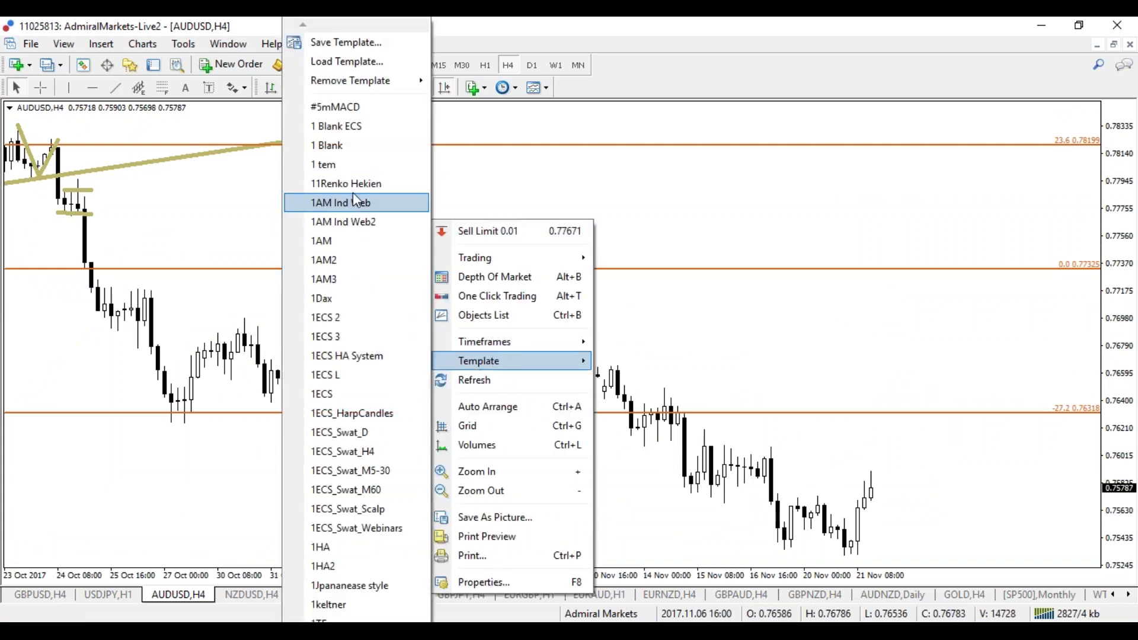
left_click(351, 127)
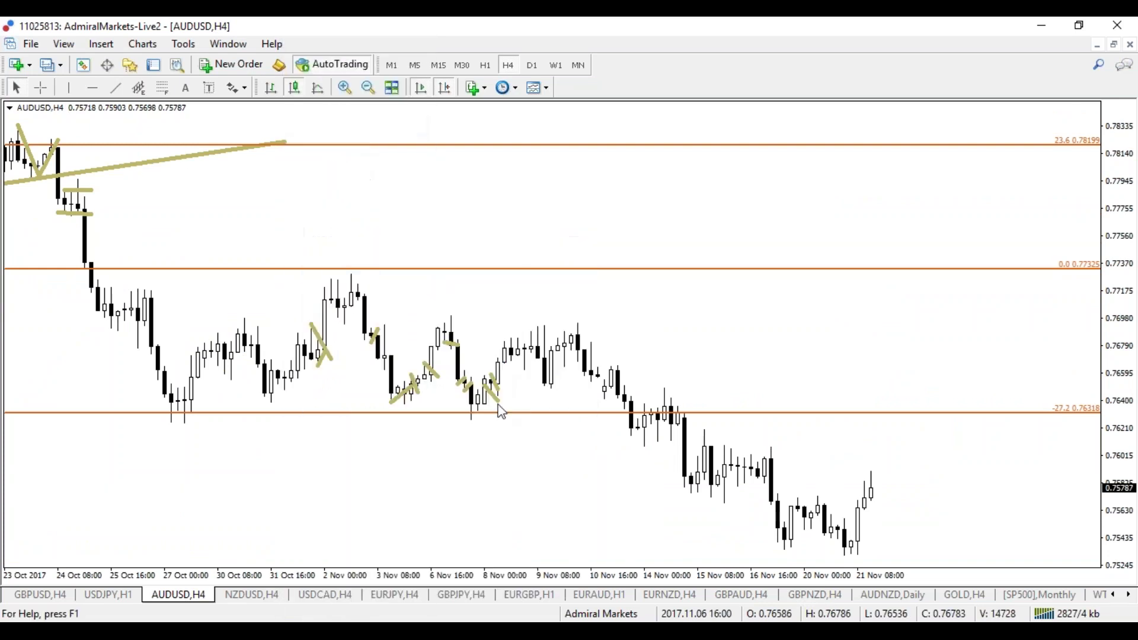
Review AUDUSD on D1, W1 and MN, then on H4 draw a trendline across early-November lows
left_click(534, 67)
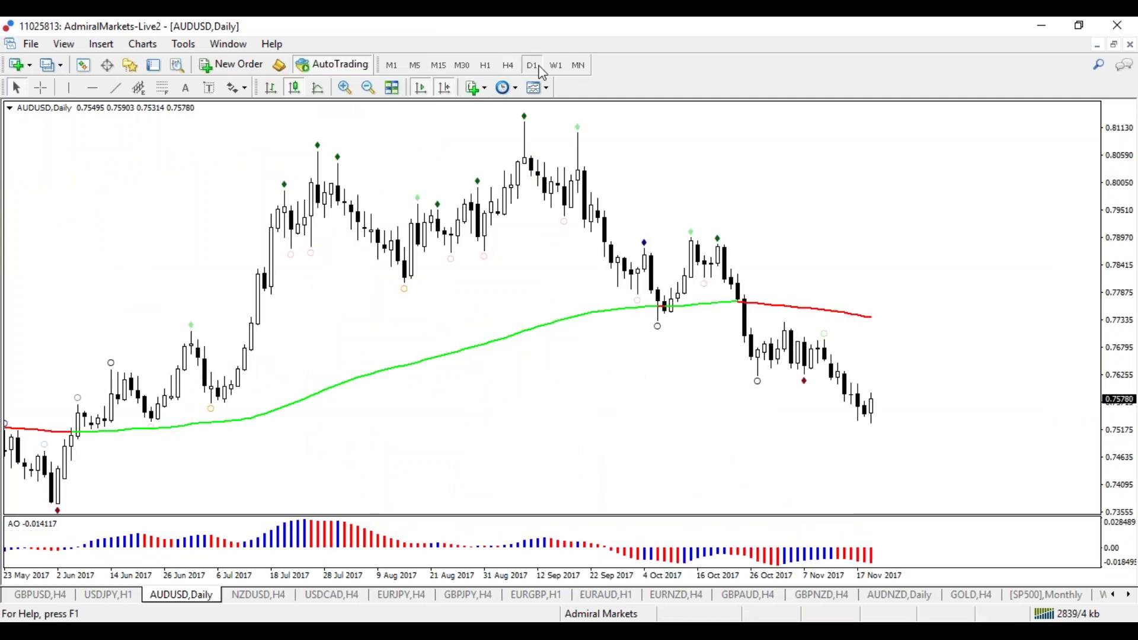
left_click(554, 66)
left_click(577, 65)
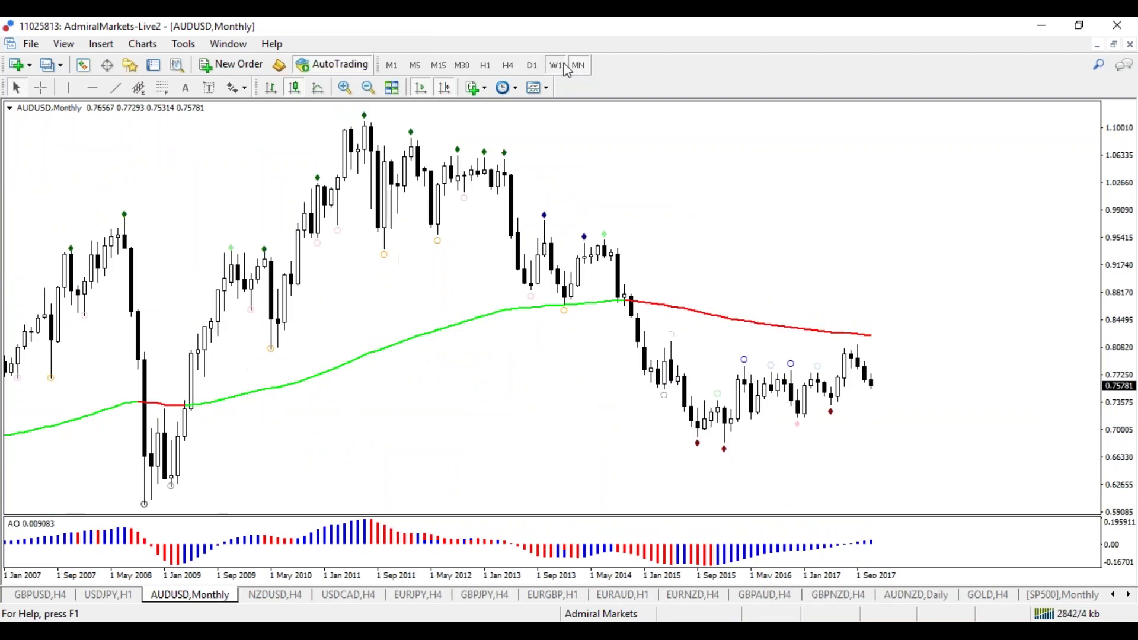
left_click(563, 67)
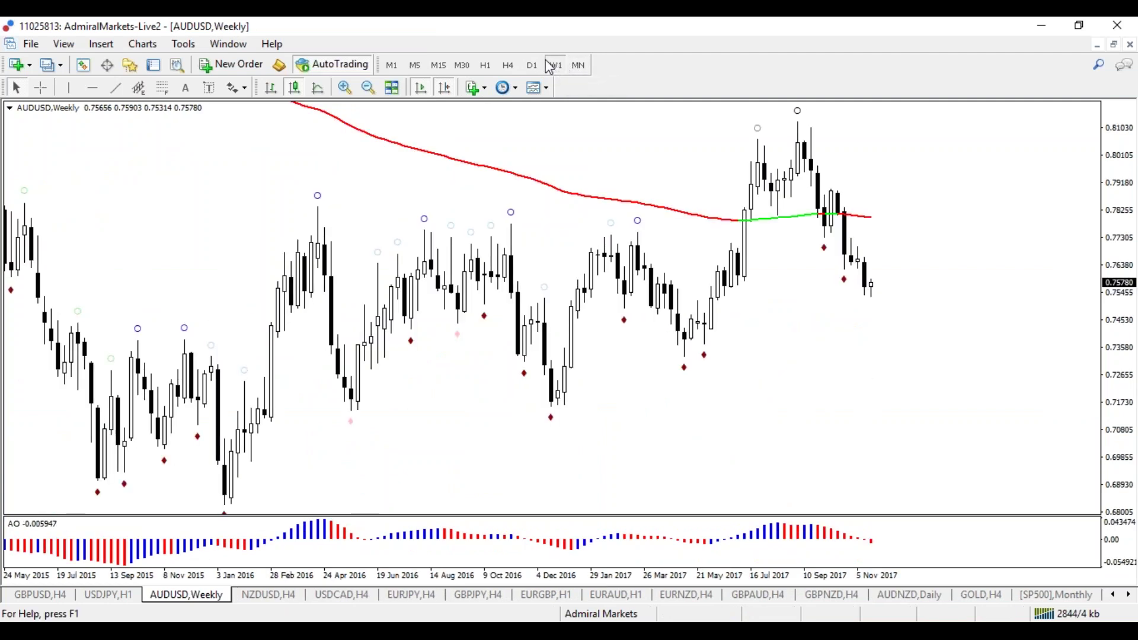
left_click(532, 65)
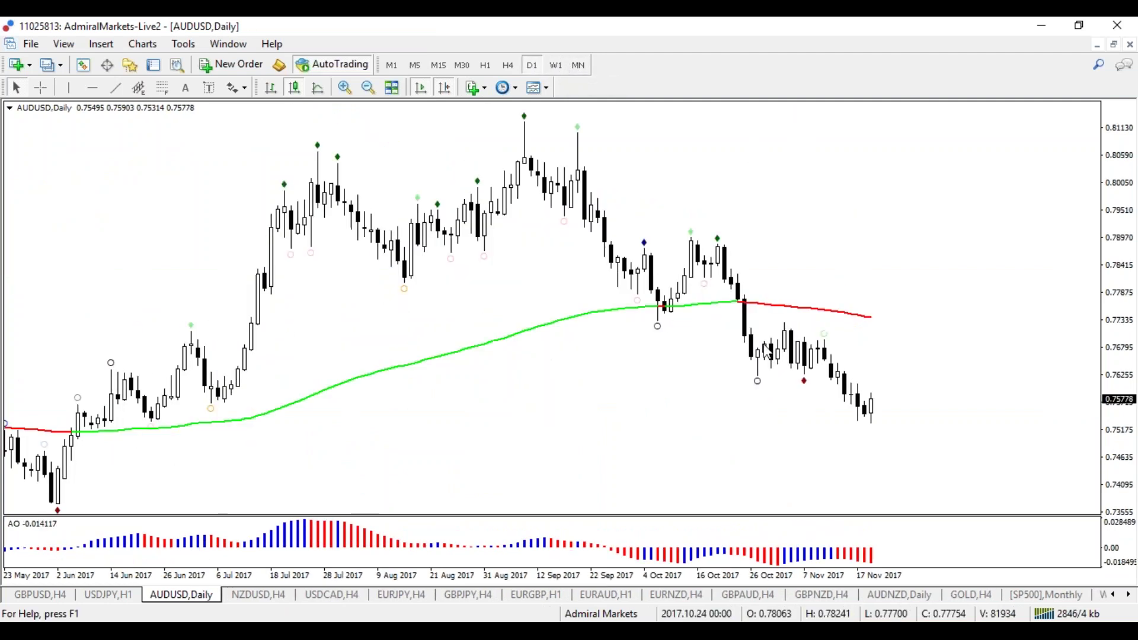
left_click(508, 65)
left_click(116, 88)
left_click_drag(464, 381, 666, 311)
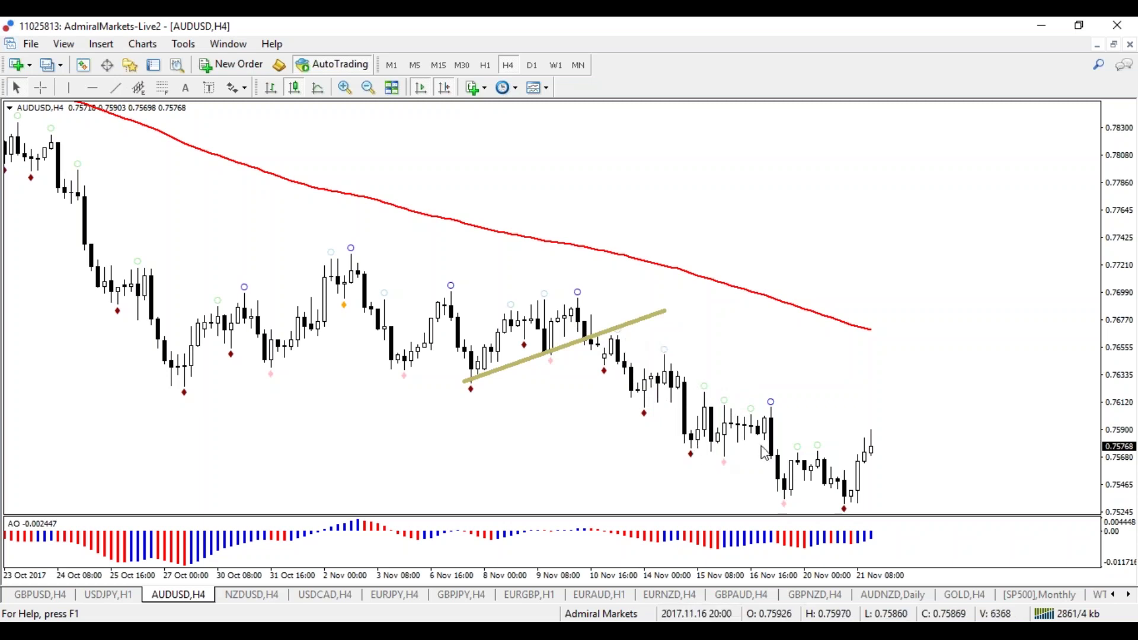
On AUDUSD W1, draw a trendline from the January 2016 low extending past the latest candles
left_click(40, 87)
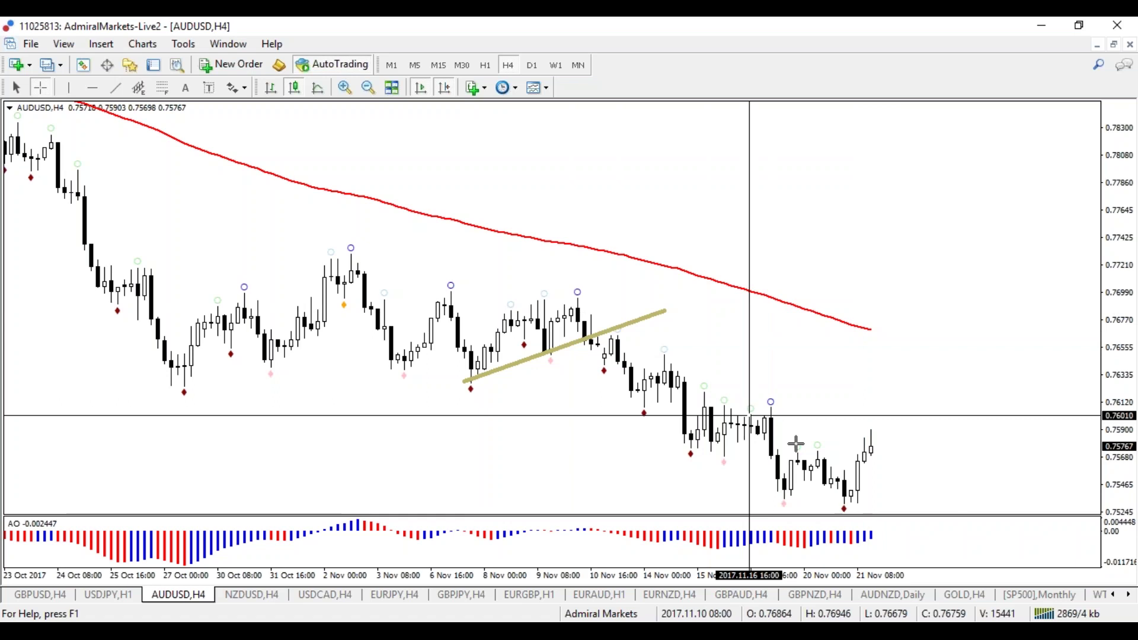
left_click(531, 66)
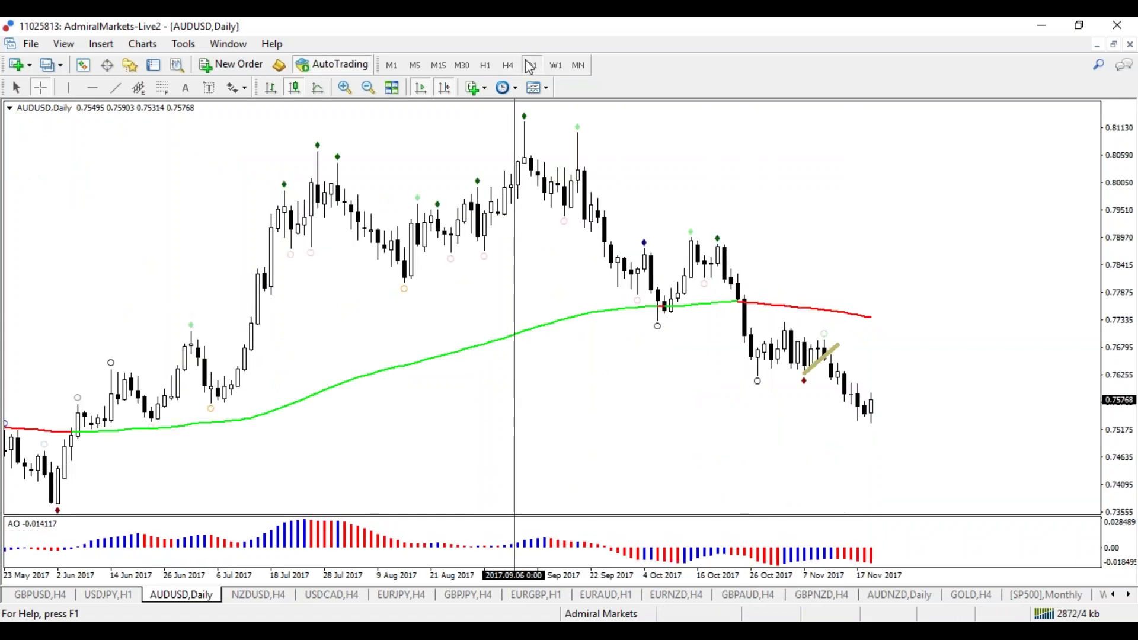
left_click(556, 65)
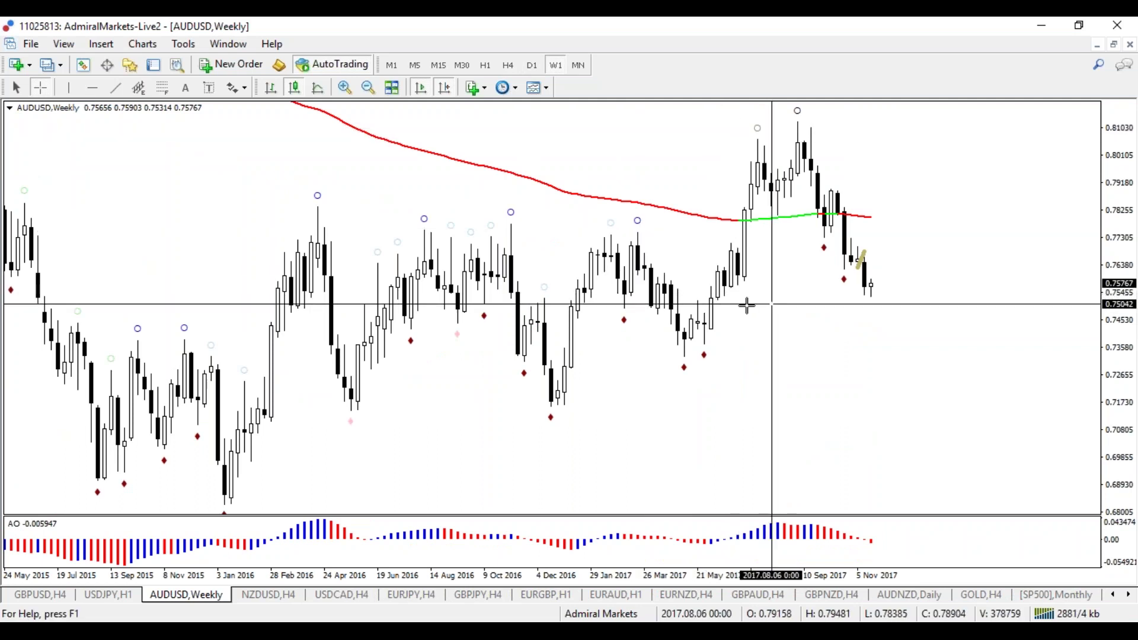
left_click(115, 87)
left_click_drag(227, 504, 466, 387)
mouse_move(644, 342)
left_mouse_down()
mouse_move(1096, 261)
mouse_move(1095, 249)
mouse_move(1014, 253)
left_mouse_up()
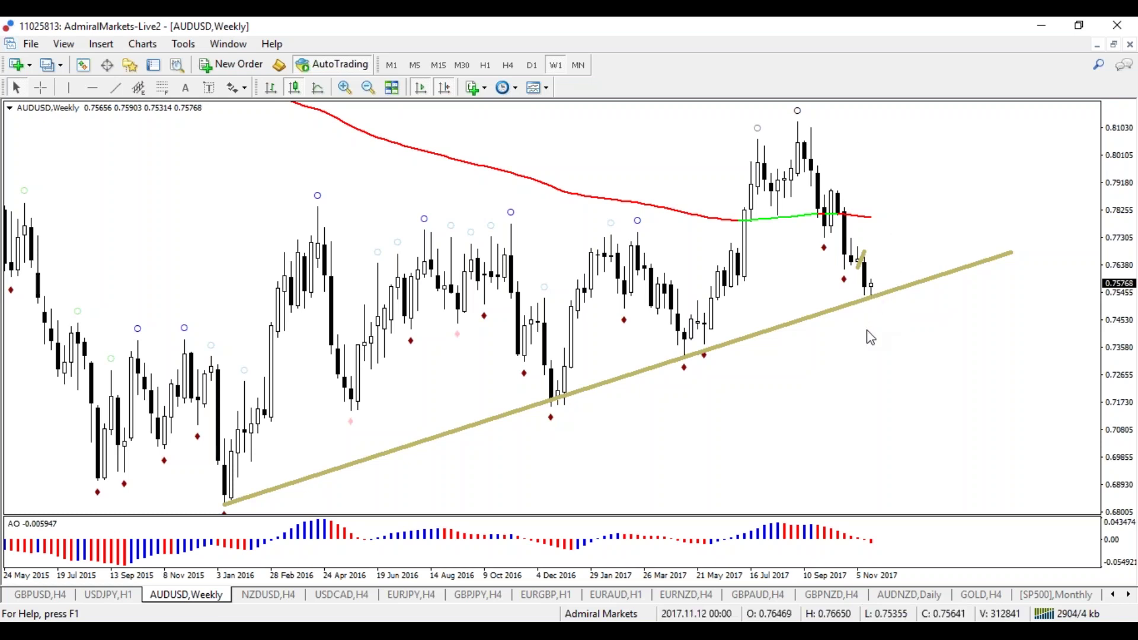
Sketch a projected bounce and drop, circle the latest candle on the trendline, then erase
mouse_move(798, 136)
left_mouse_down()
mouse_move(871, 292)
mouse_move(921, 219)
mouse_move(946, 246)
mouse_move(995, 442)
left_mouse_up()
left_click_drag(983, 449, 1019, 420)
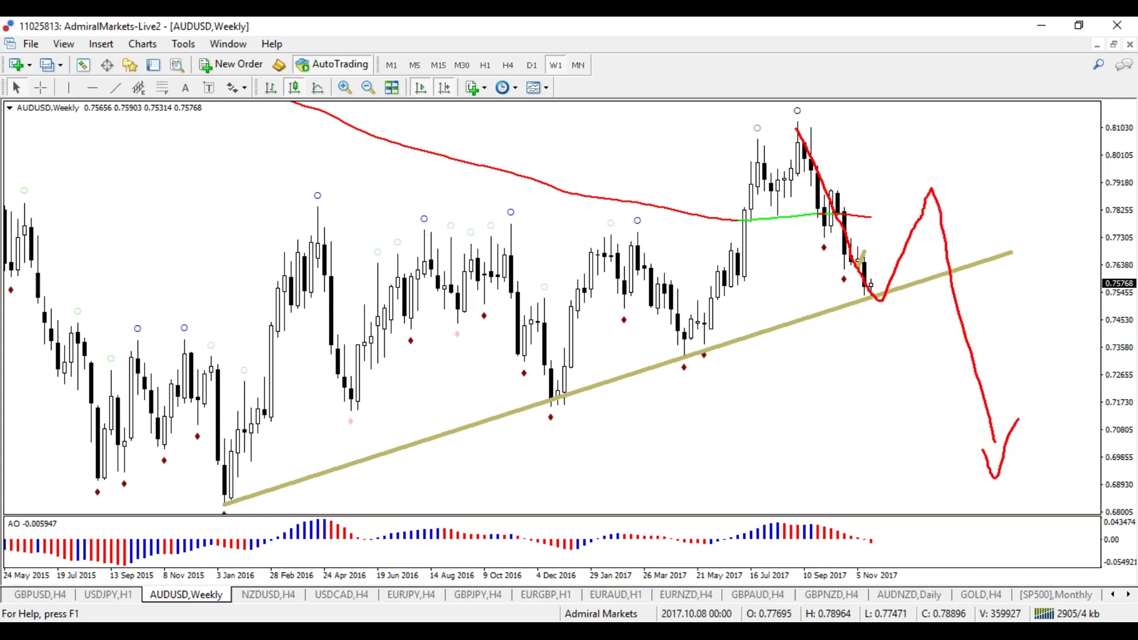
key("e")
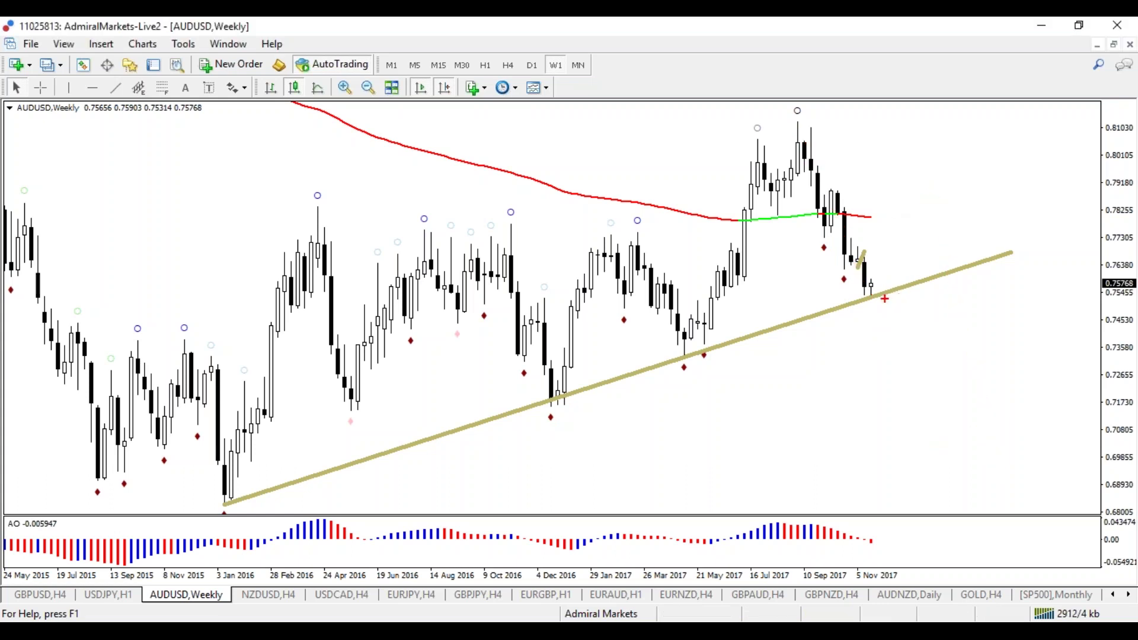
left_click_drag(882, 288, 890, 303)
key("e")
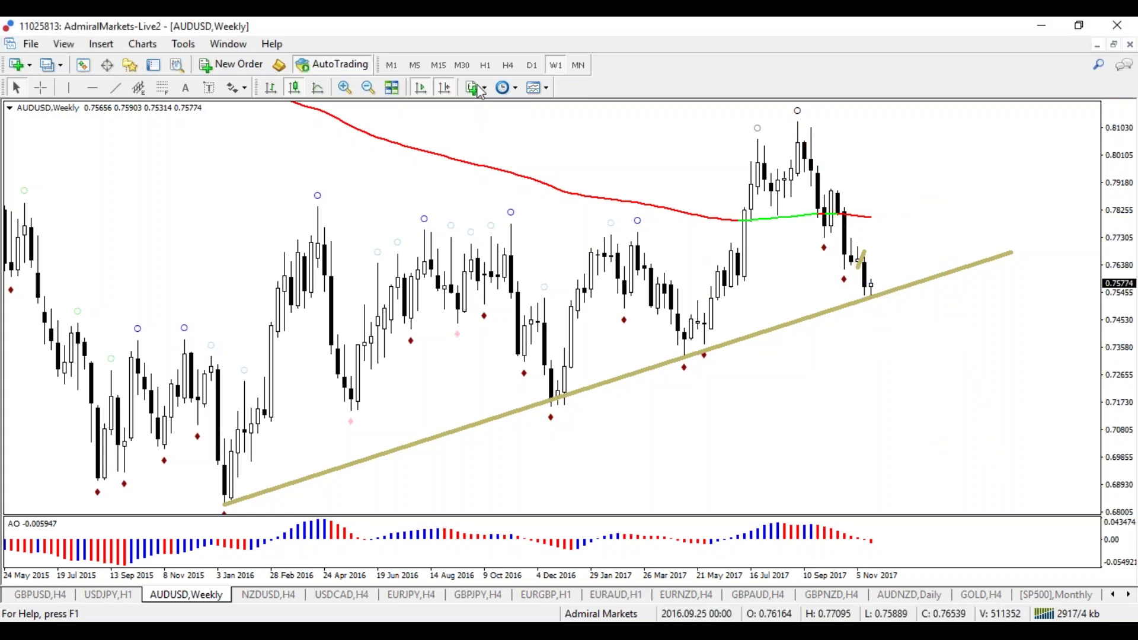
left_click(532, 65)
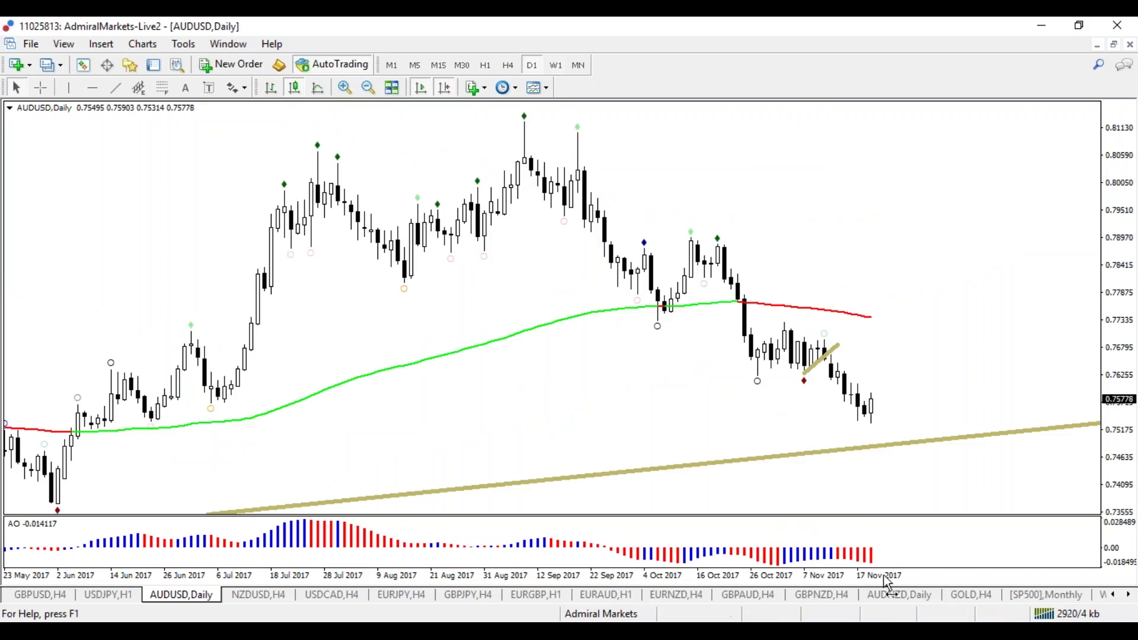
Extend the rising trendline and draw a Fibonacci retracement from 0.81269 down to 0.75299
key("minus")
left_click_drag(1081, 344, 1049, 333)
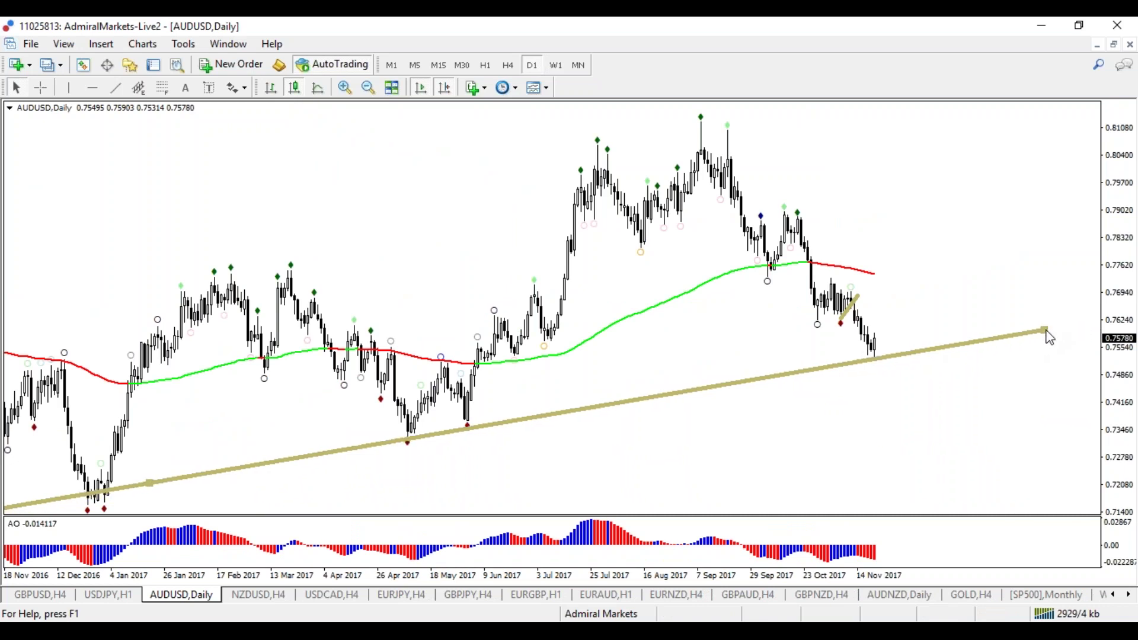
left_click(162, 88)
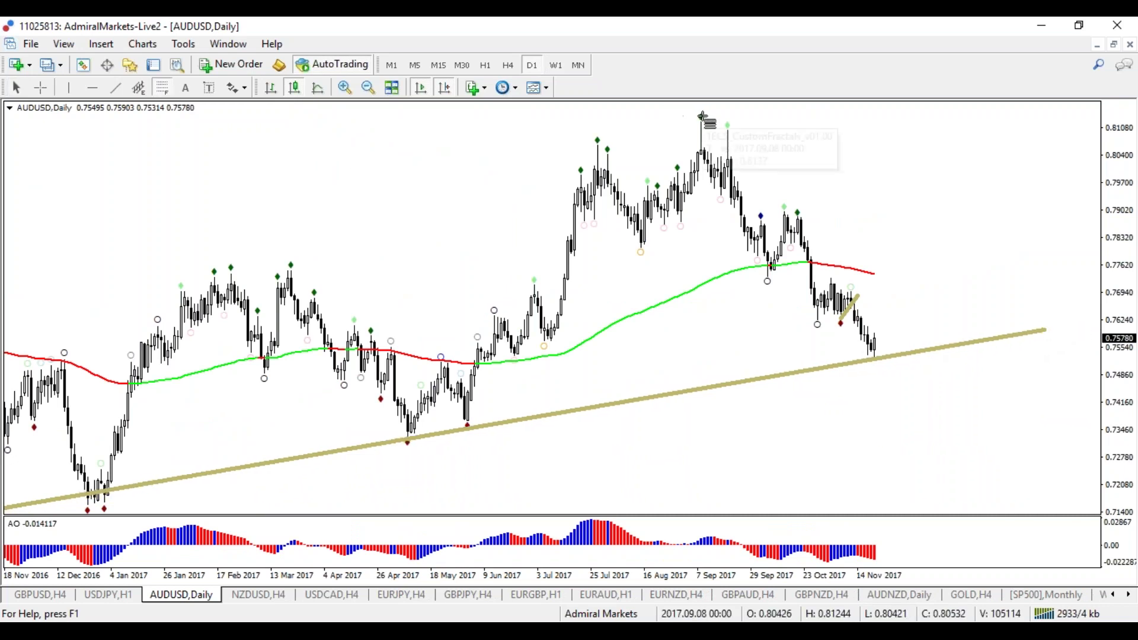
left_click_drag(701, 117, 766, 357)
Mark the 61.8–50.0 zone, the 78.6 level and a rise from 0.0, then clear
key("r")
mouse_move(954, 206)
left_mouse_down()
mouse_move(933, 218)
mouse_move(963, 228)
mouse_move(958, 258)
mouse_move(982, 234)
left_mouse_up()
left_click_drag(983, 176, 936, 191)
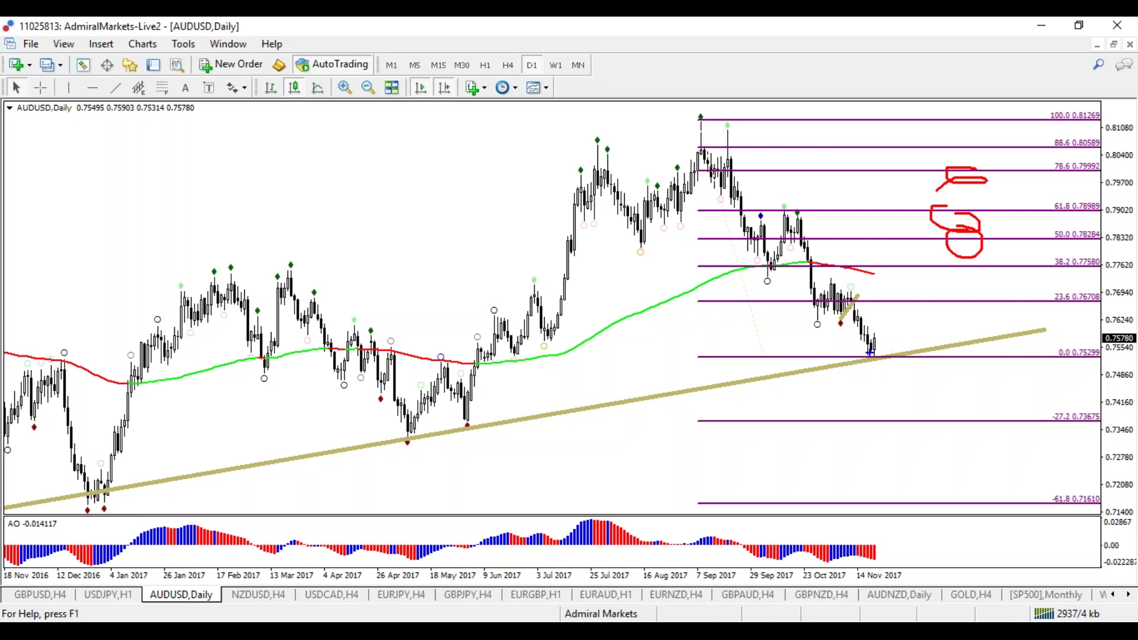
mouse_move(867, 356)
left_mouse_down()
mouse_move(962, 304)
mouse_move(1021, 229)
left_mouse_up()
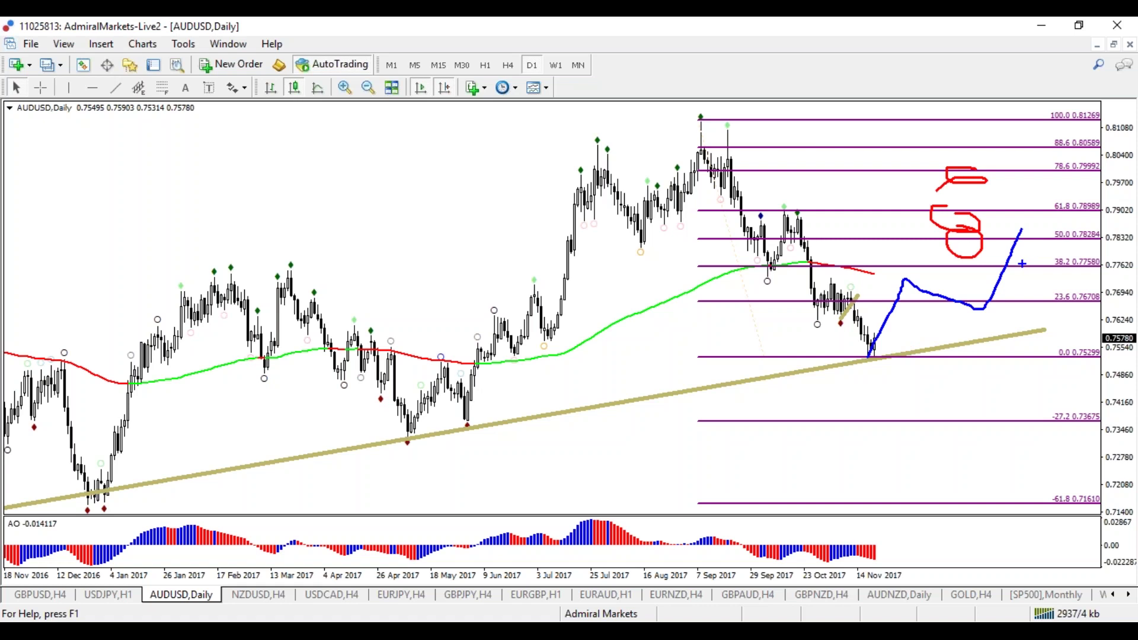
key("Escape")
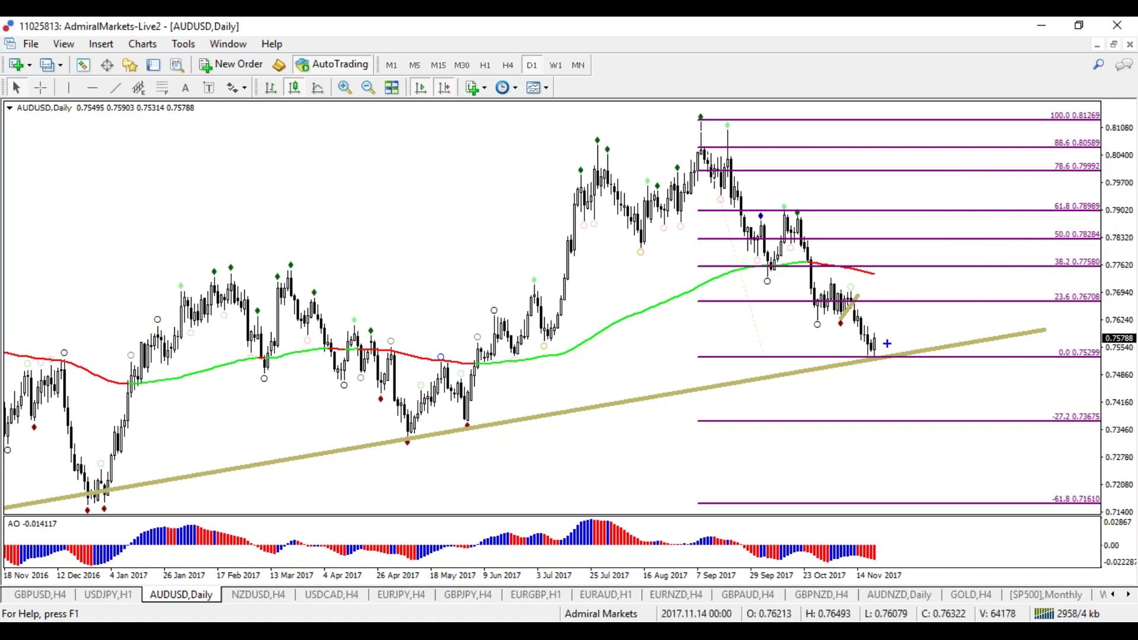
mouse_move(887, 343)
left_mouse_down()
mouse_move(861, 343)
mouse_move(885, 333)
left_mouse_up()
key("Escape")
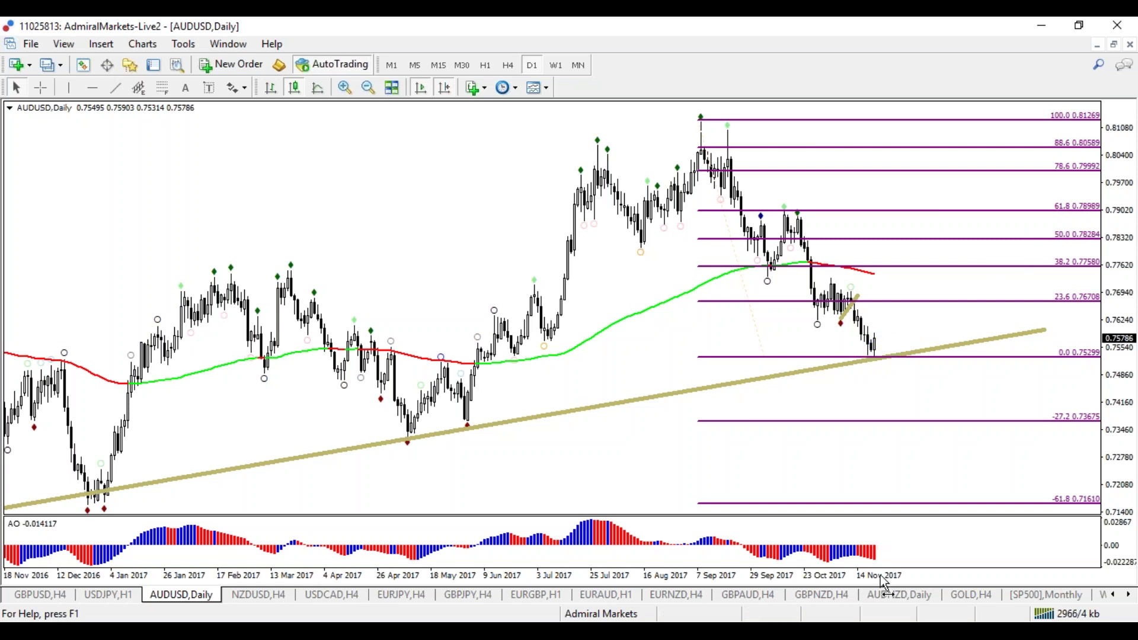
left_click_drag(884, 578, 904, 578)
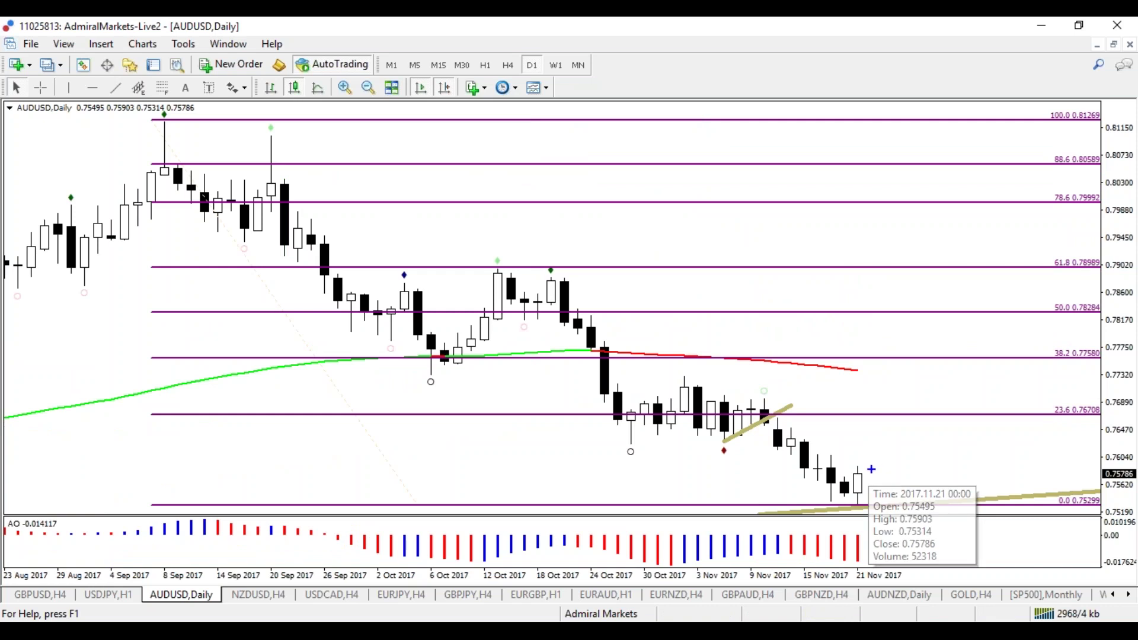
left_click_drag(872, 456, 868, 481)
mouse_move(879, 453)
left_mouse_down()
mouse_move(945, 382)
mouse_move(949, 329)
left_mouse_up()
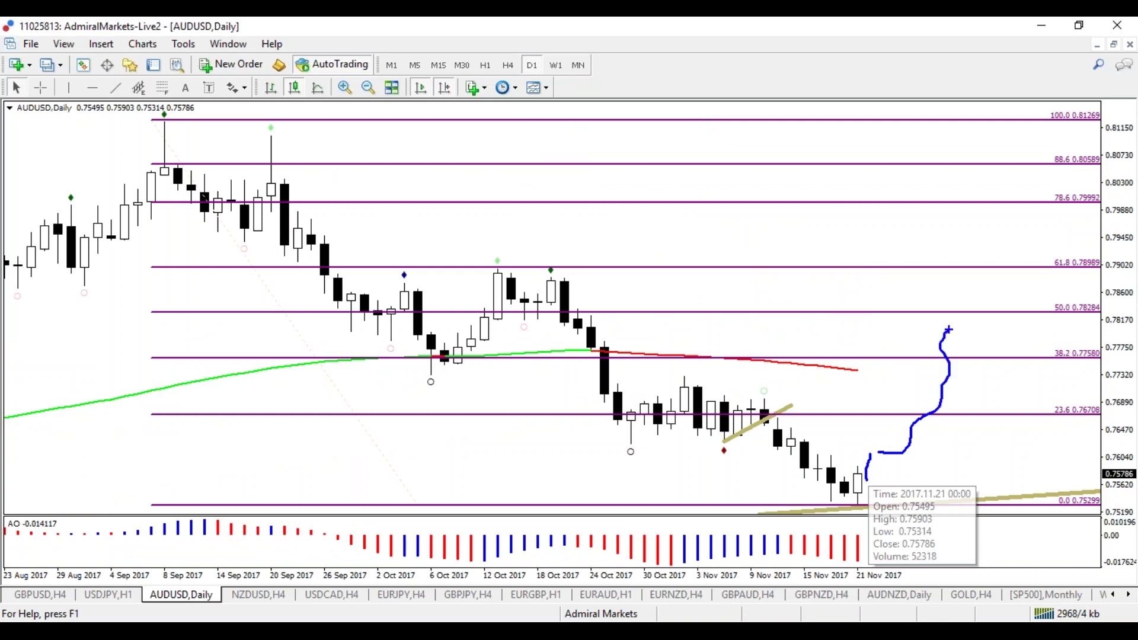
key("e")
mouse_move(861, 494)
left_mouse_down()
mouse_move(907, 396)
mouse_move(942, 452)
mouse_move(979, 351)
left_mouse_up()
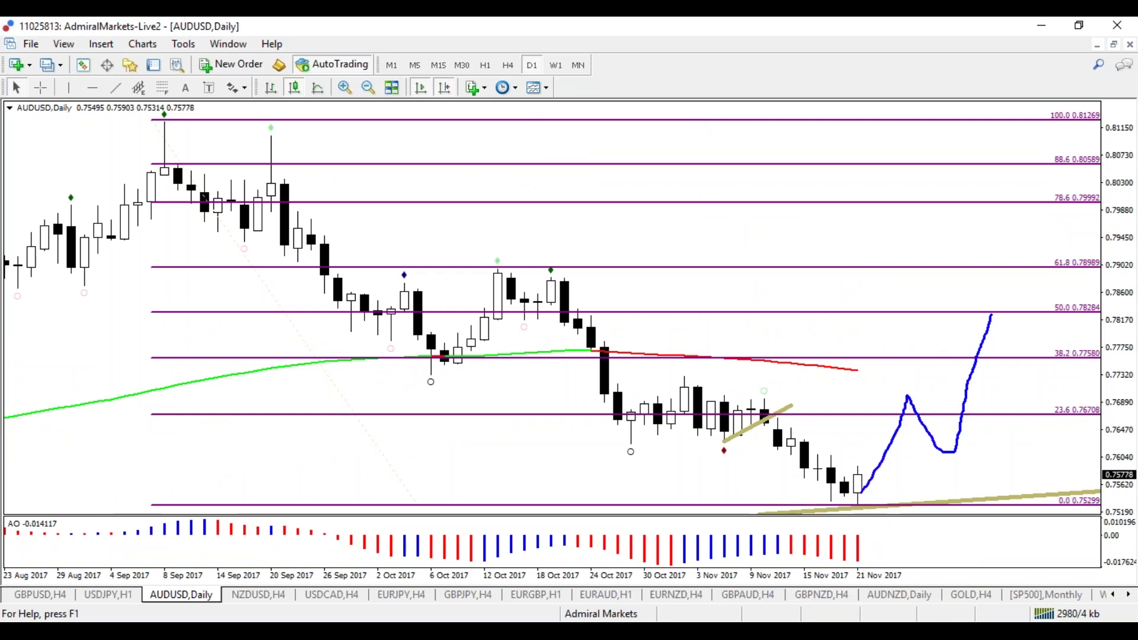
key("e")
mouse_move(860, 500)
left_mouse_down()
mouse_move(904, 359)
mouse_move(1011, 296)
mouse_move(1027, 258)
mouse_move(1014, 329)
mouse_move(1067, 477)
mouse_move(1090, 451)
left_mouse_up()
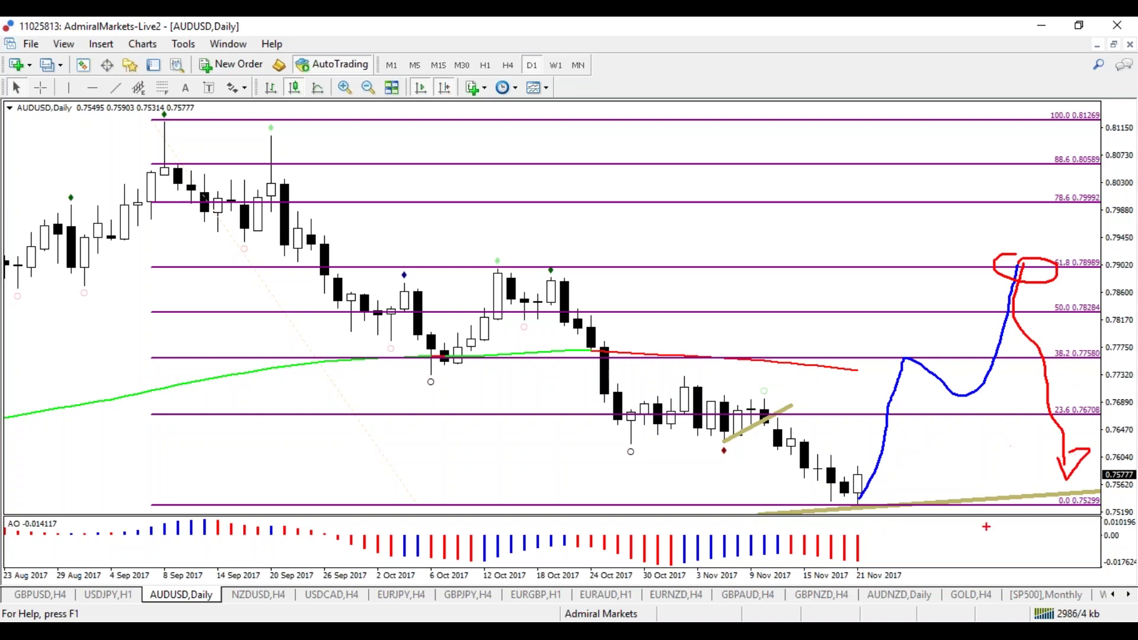
mouse_move(998, 135)
left_mouse_down()
mouse_move(1020, 279)
mouse_move(1112, 276)
mouse_move(1017, 311)
mouse_move(1067, 159)
left_mouse_up()
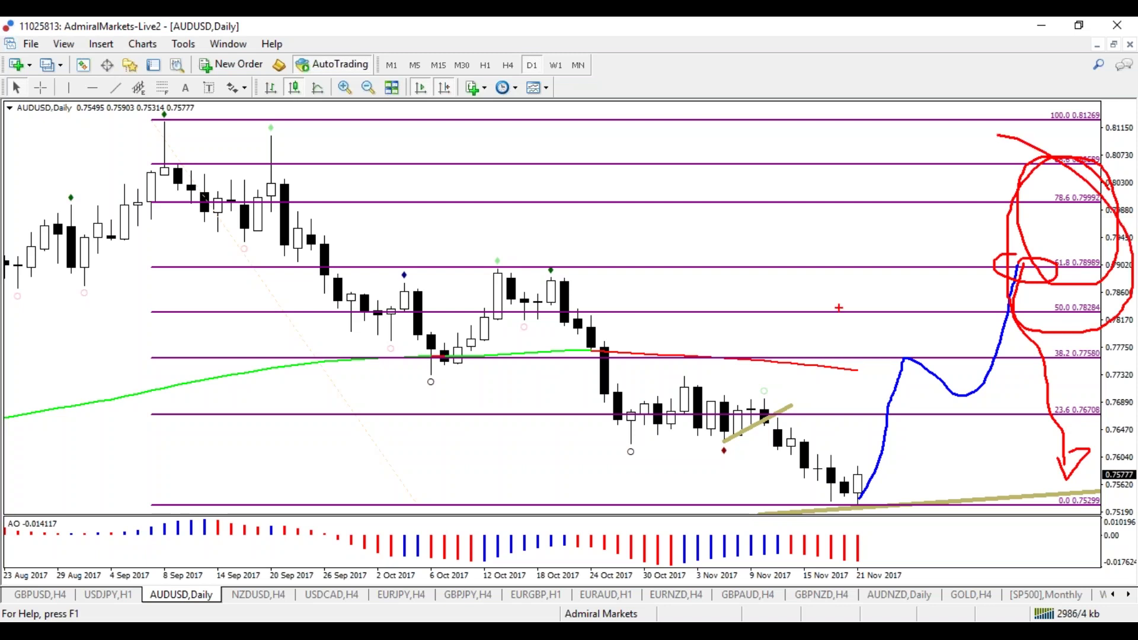
key("Escape")
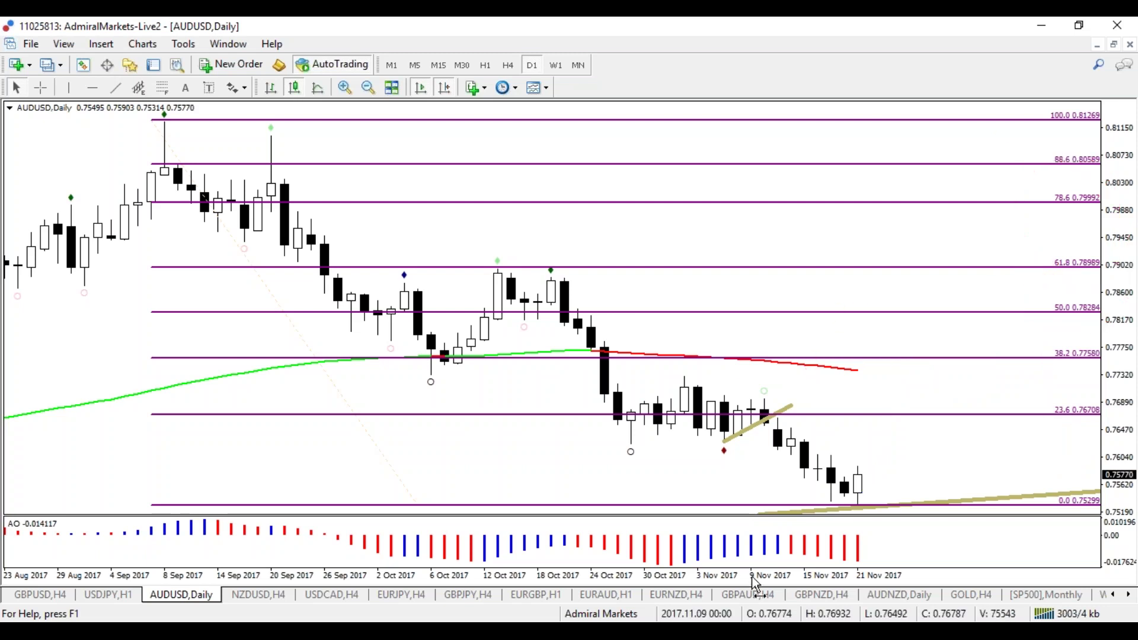
left_click_drag(765, 578, 741, 580)
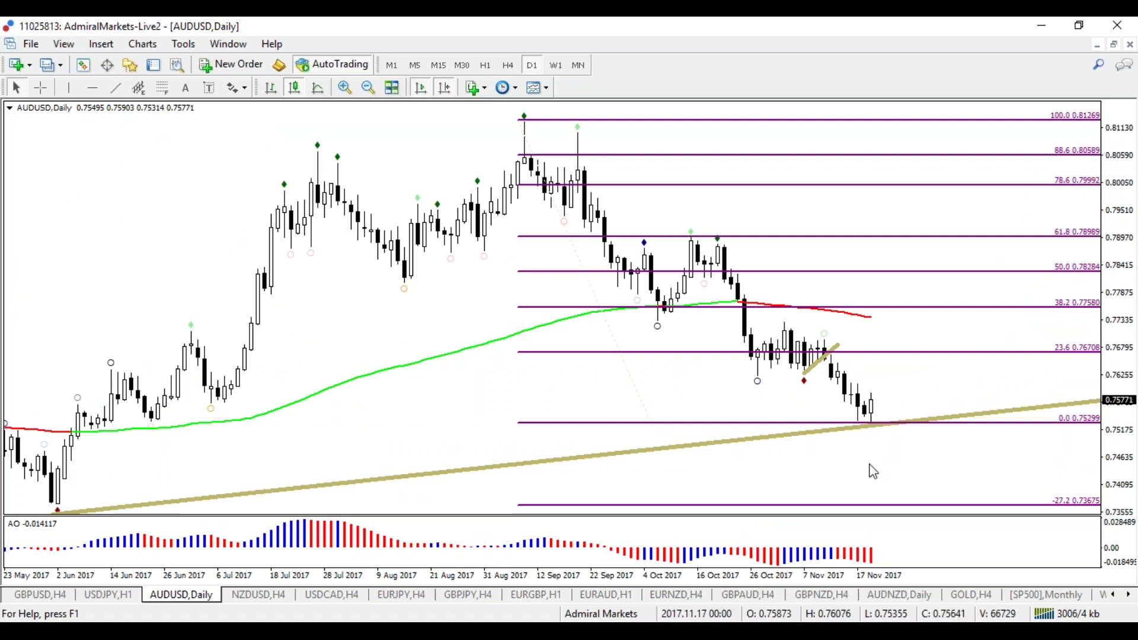
mouse_move(874, 397)
left_mouse_down()
mouse_move(889, 457)
mouse_move(878, 391)
left_mouse_up()
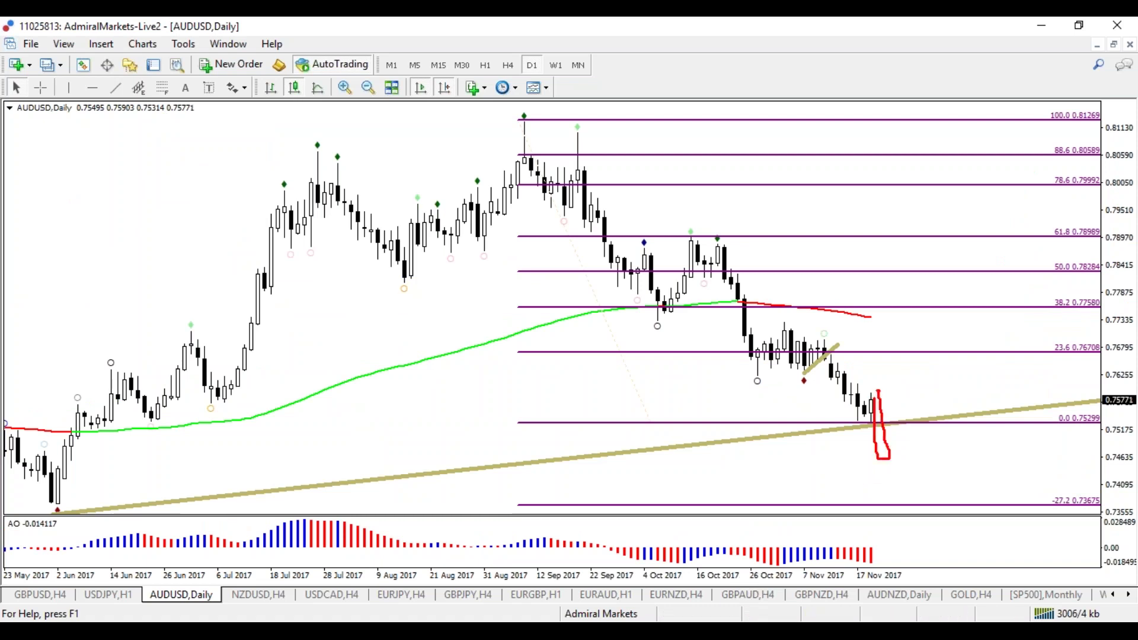
key("Escape")
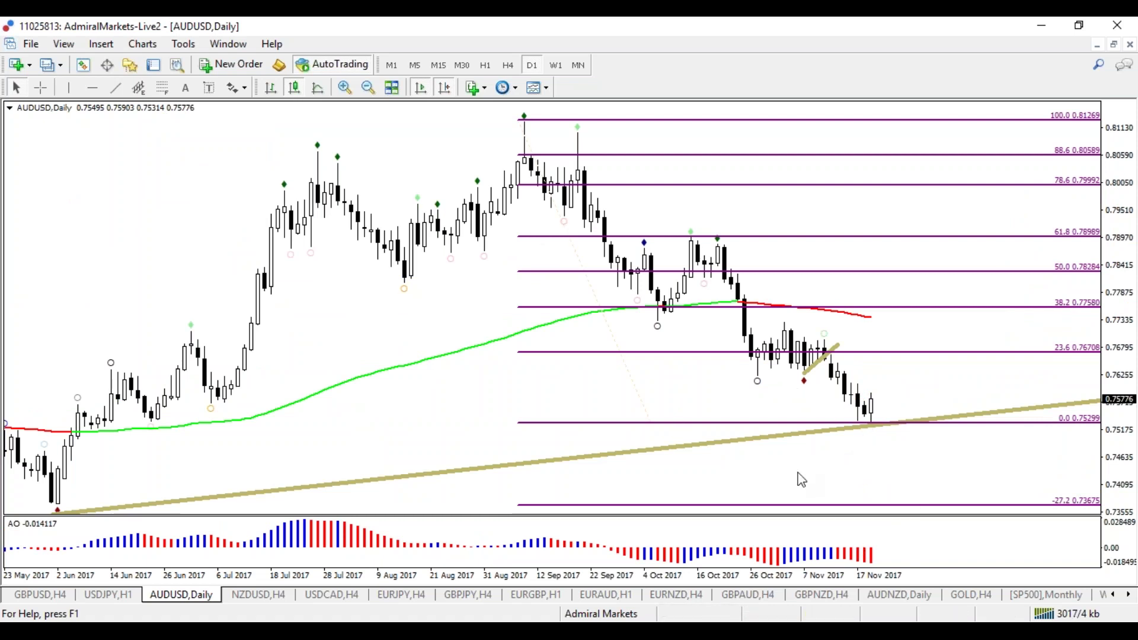
View AUDUSD on the weekly timeframe with the crosshair on, then bring up the EURJPY 4-hour chart
left_click(555, 65)
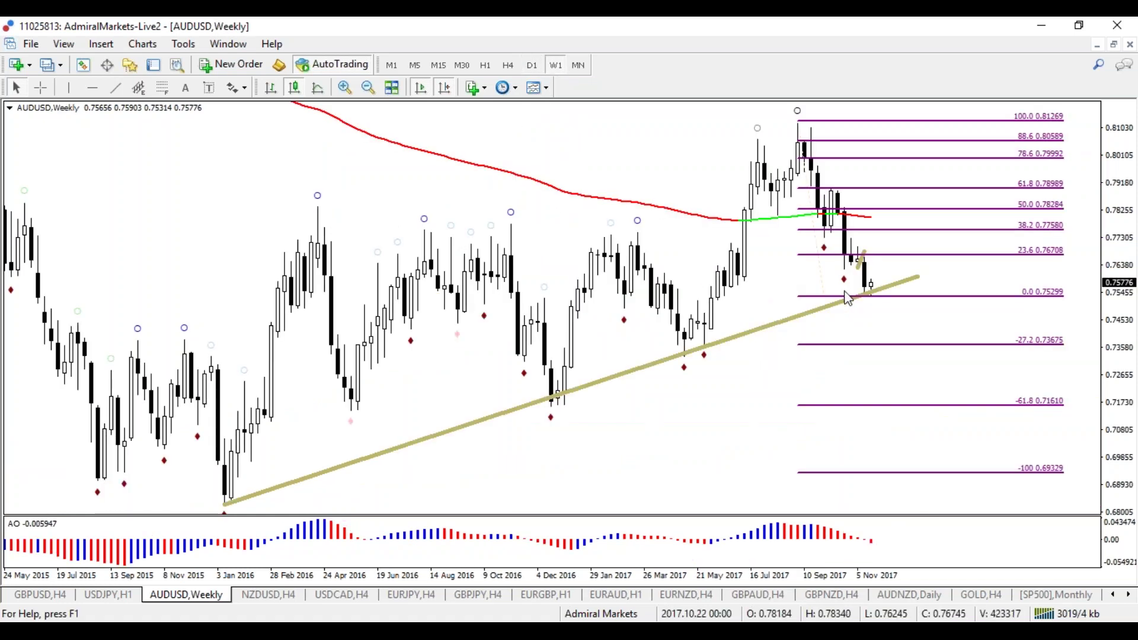
middle_click(700, 355)
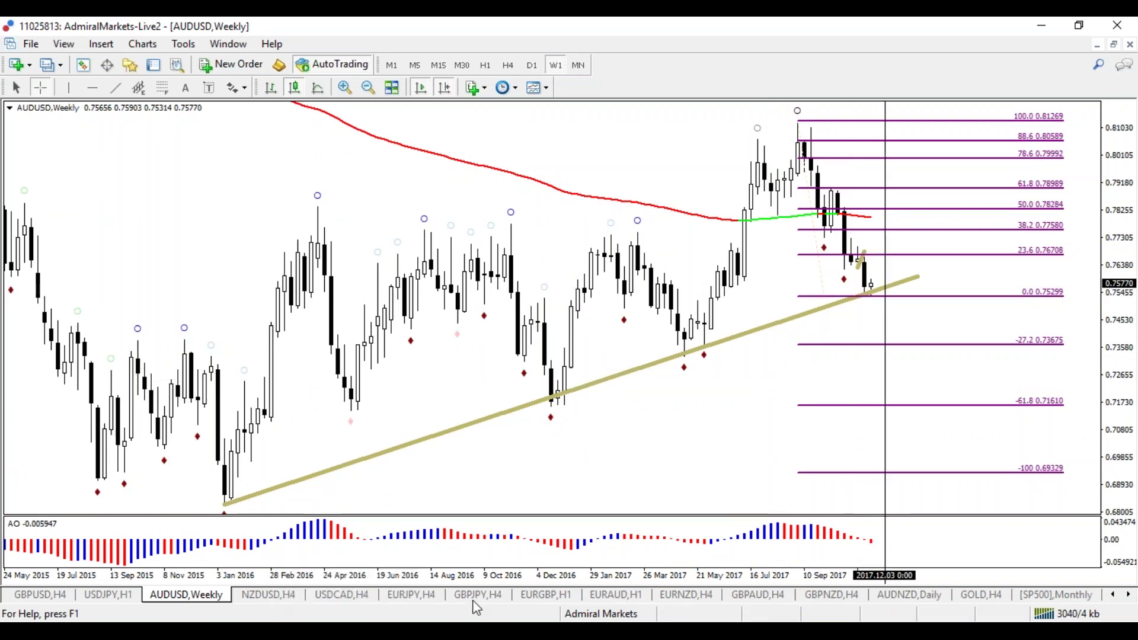
left_click(415, 596)
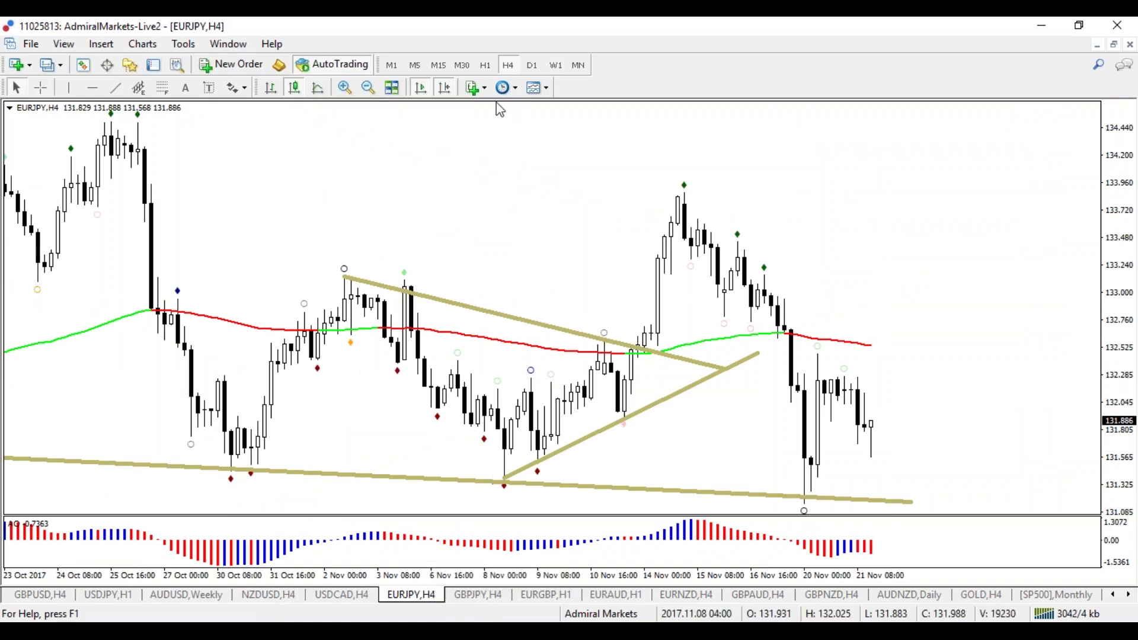
On the EURJPY daily chart, reshape the two trendlines into a sloping channel and delete the short diagonal line
left_click(529, 71)
double_click(880, 227)
left_click_drag(879, 227, 905, 230)
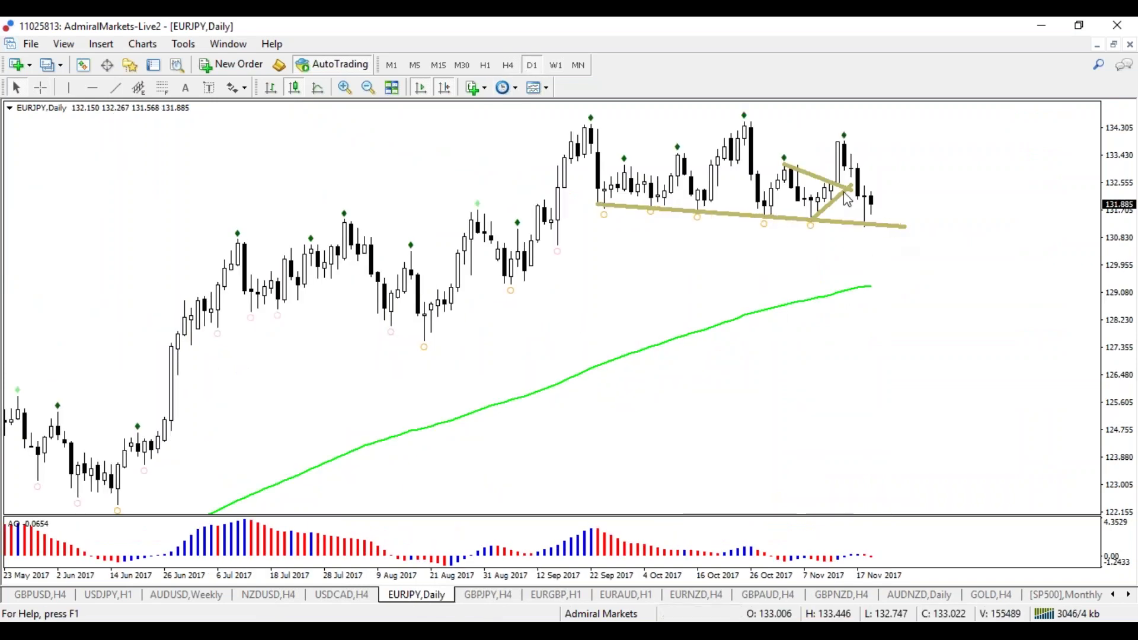
double_click(784, 164)
left_click_drag(785, 164, 584, 124)
mouse_move(849, 188)
left_mouse_down()
mouse_move(874, 127)
mouse_move(900, 141)
mouse_move(840, 136)
left_mouse_up()
right_click(861, 188)
left_click(877, 243)
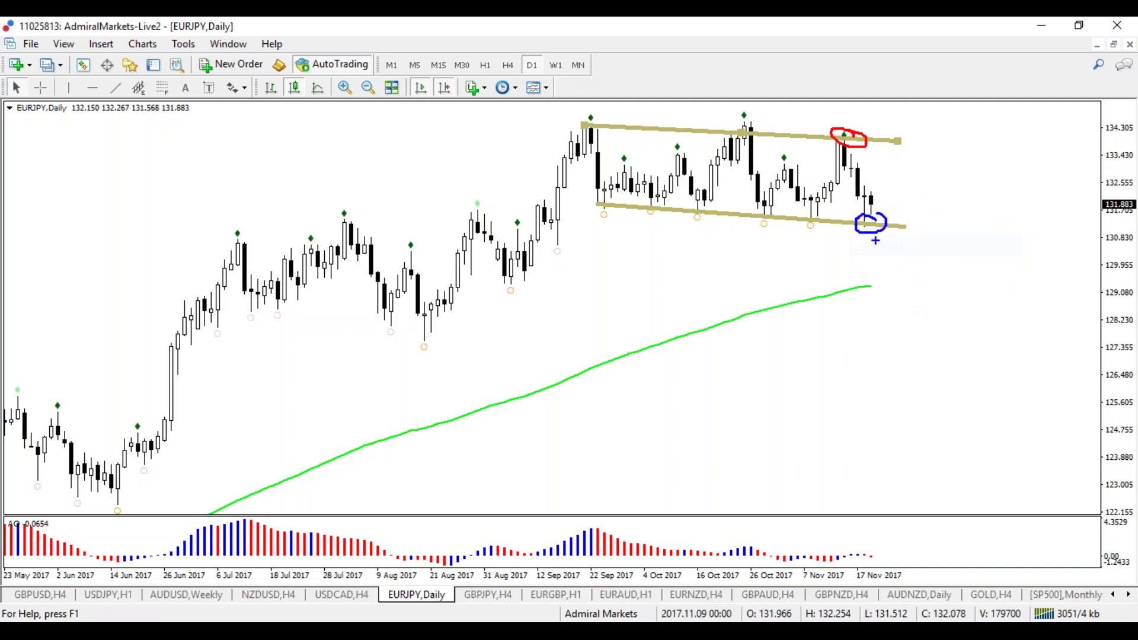
Return EURJPY to the 4-hour timeframe and zoom out so the chart starts at 21 Sep
left_click(508, 65)
left_click_drag(807, 489, 869, 482)
key("minus")
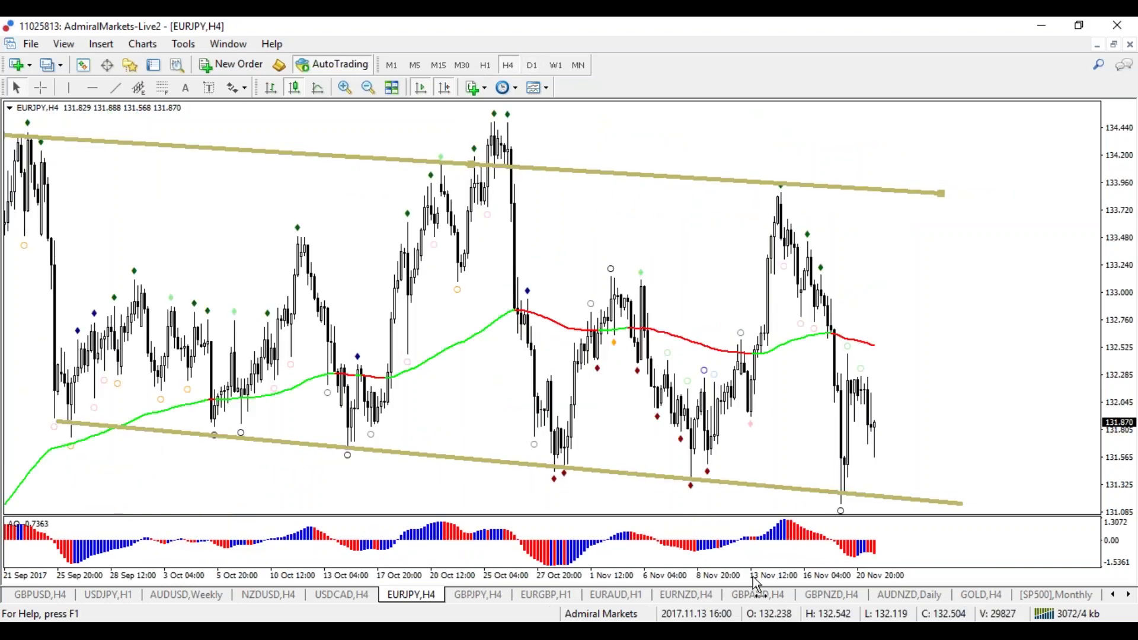
key("minus")
key("plus")
key("plus")
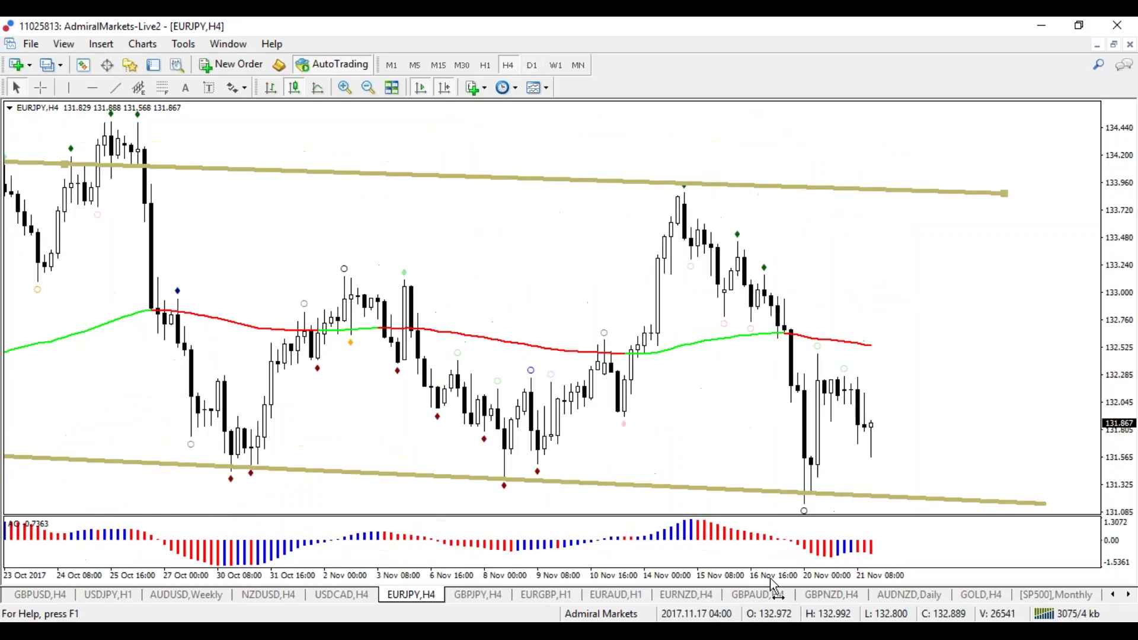
key("minus")
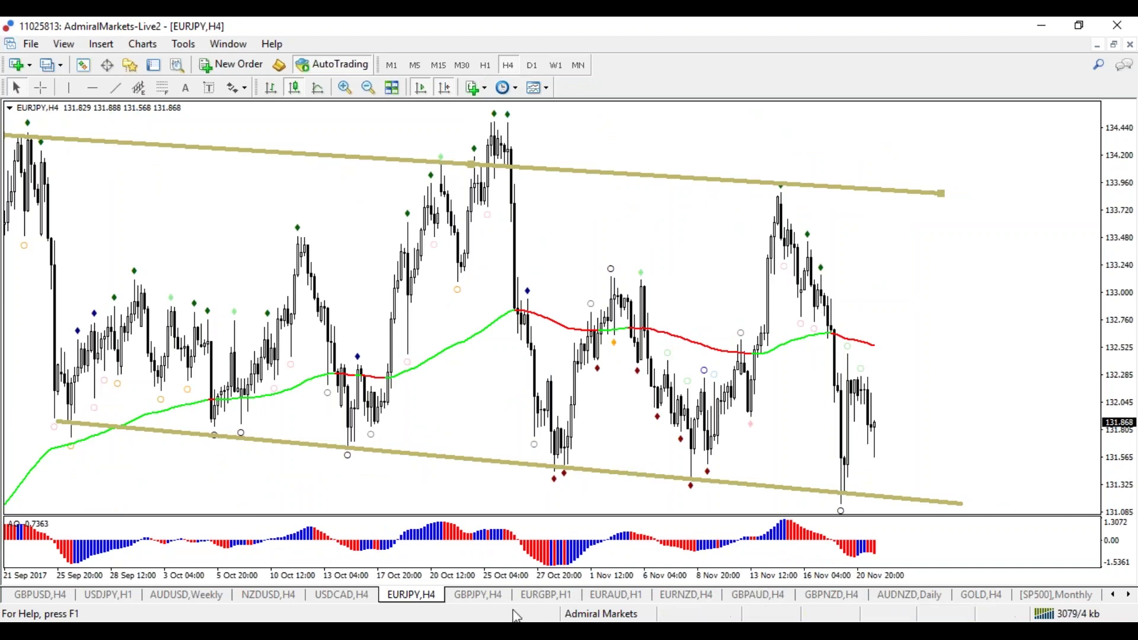
On the USDCAD 4-hour chart, zoom out and move the short line's end down to the November low
left_click(347, 596)
key("minus")
key("plus")
key("minus")
left_click_drag(769, 228, 737, 299)
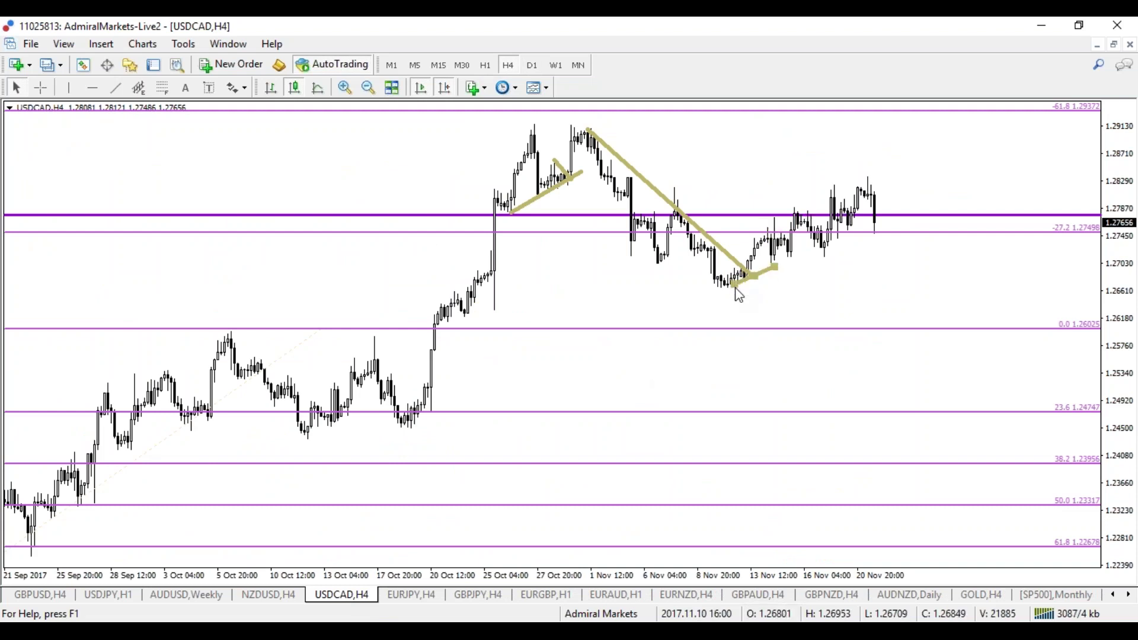
Extend the USDCAD trendline up along the rising lows and draw a new trendline along the recent highs
left_click_drag(778, 266, 930, 206)
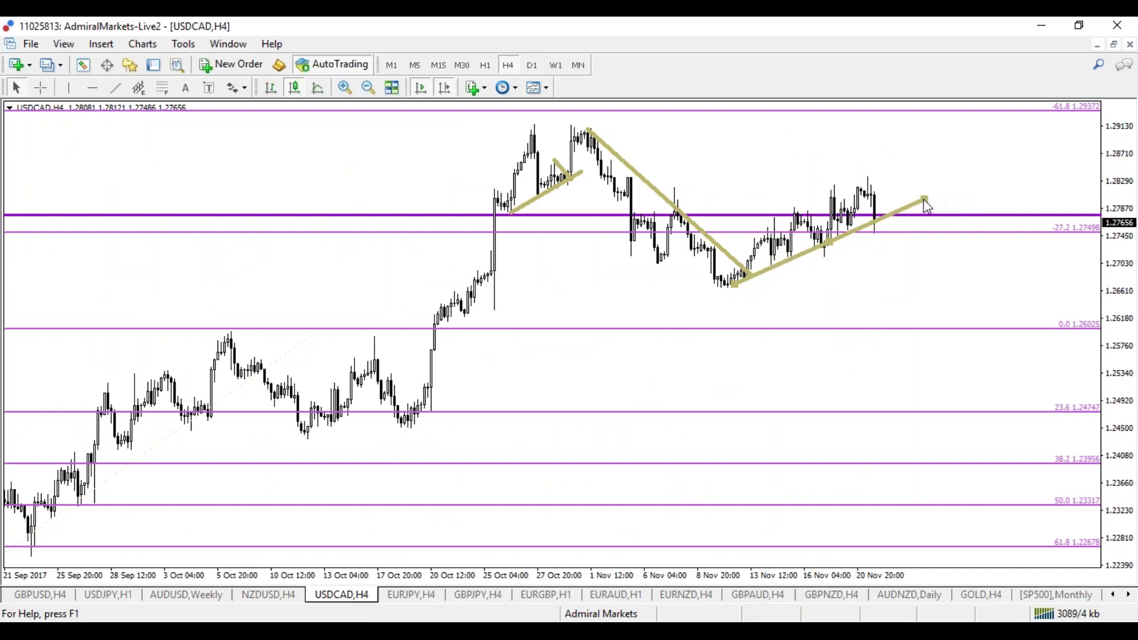
left_click(116, 88)
left_click_drag(715, 234, 909, 158)
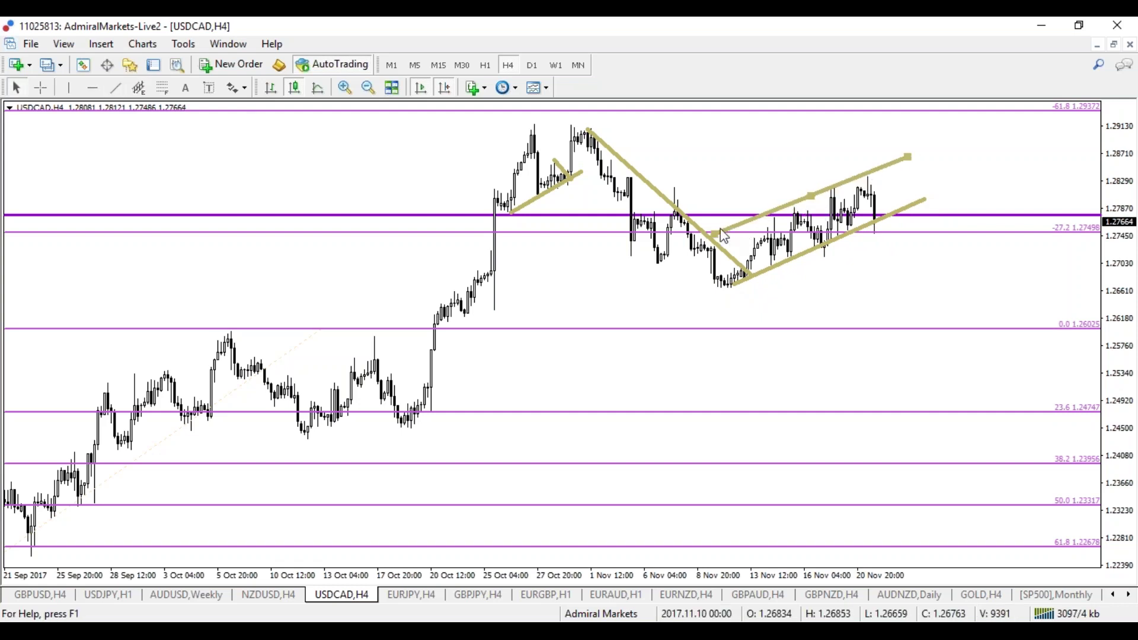
left_click_drag(724, 236, 719, 237)
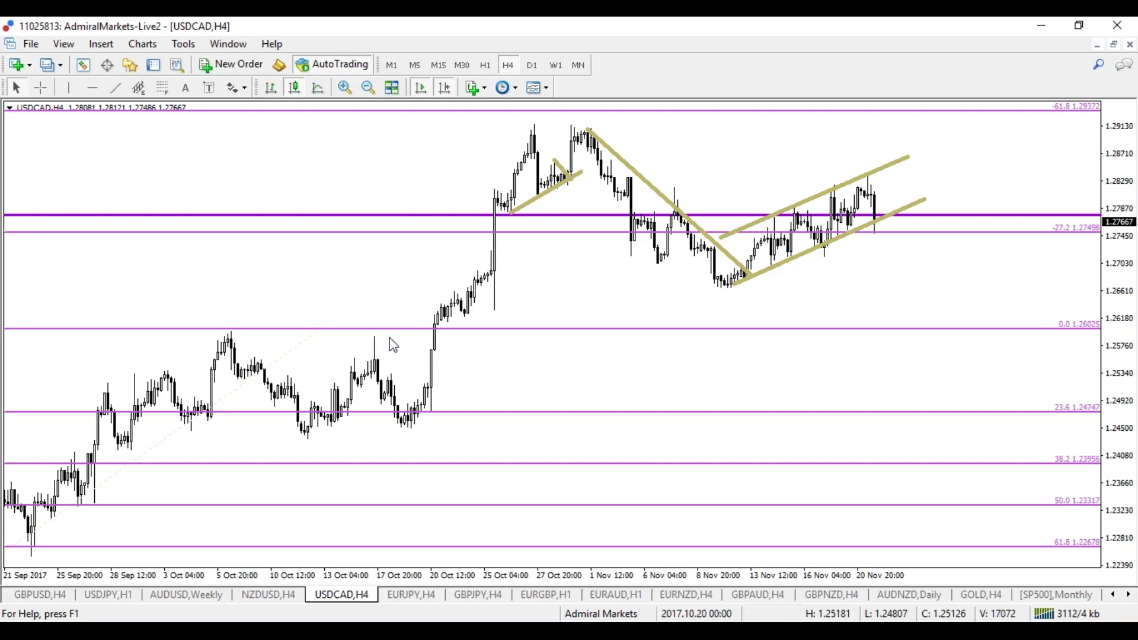
Delete the Fibonacci levels, then check the daily chart before returning to the 4-hour timeframe
right_click(321, 335)
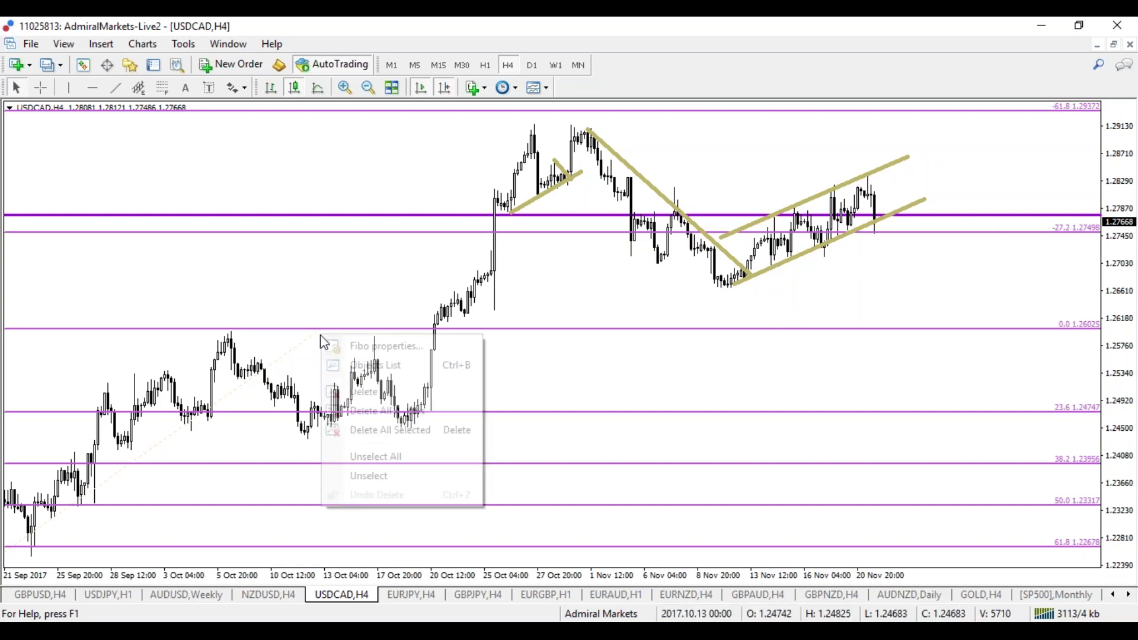
left_click(389, 392)
left_click(532, 65)
left_click(508, 66)
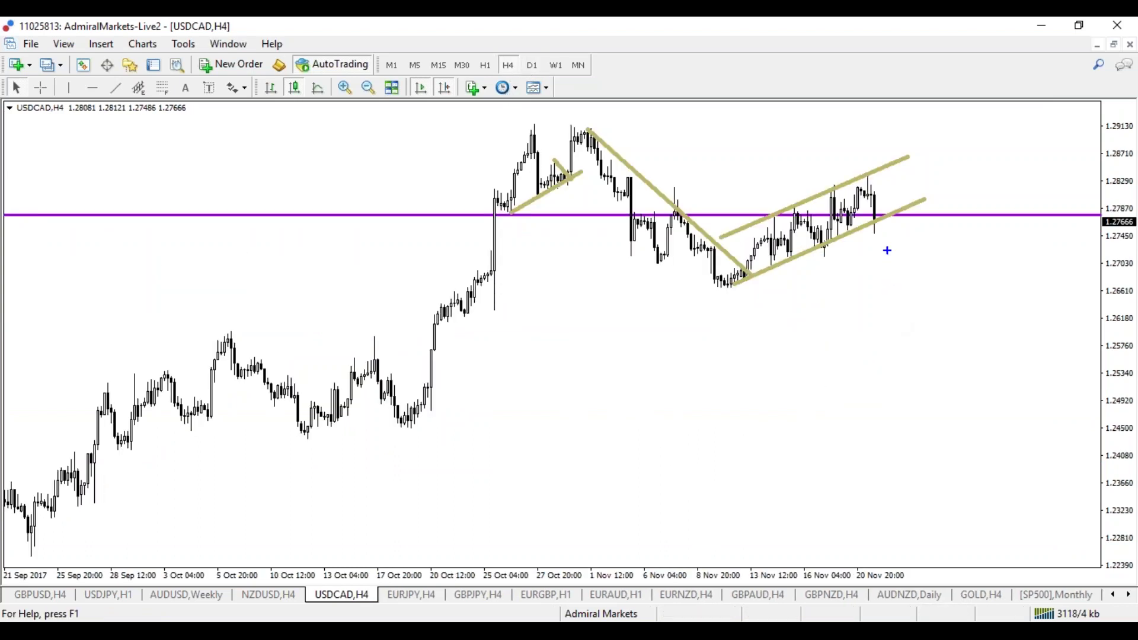
Sketch and clear an expected price path, then delete the purple horizontal line
mouse_move(570, 138)
left_mouse_down()
mouse_move(830, 204)
mouse_move(892, 361)
mouse_move(916, 358)
mouse_move(863, 359)
left_mouse_up()
key("Escape")
right_click(1011, 215)
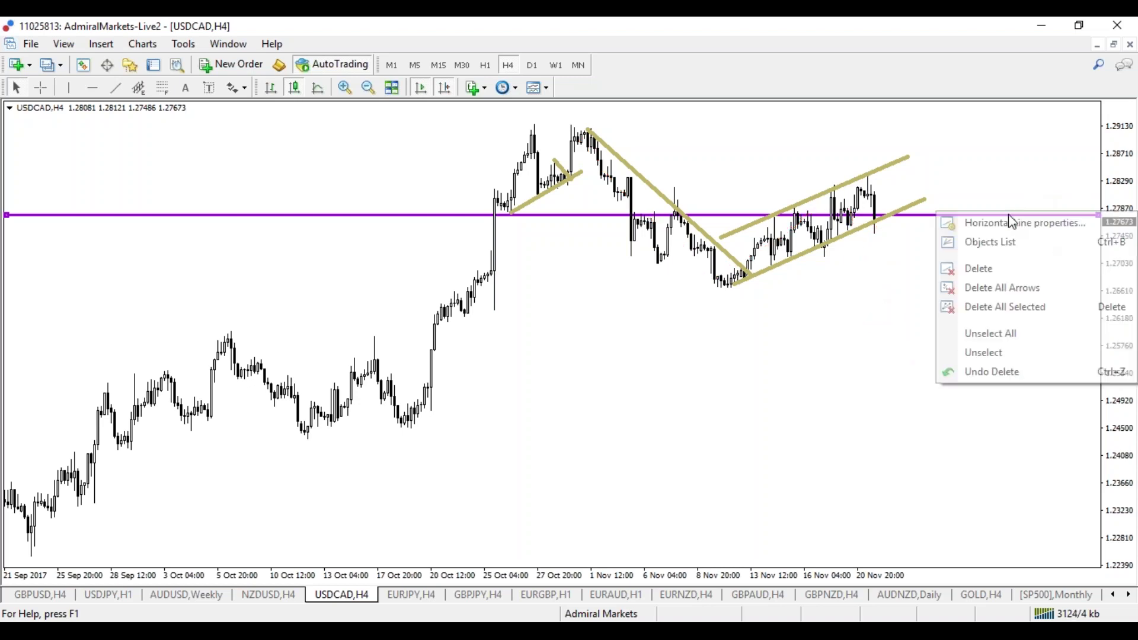
left_click(1042, 266)
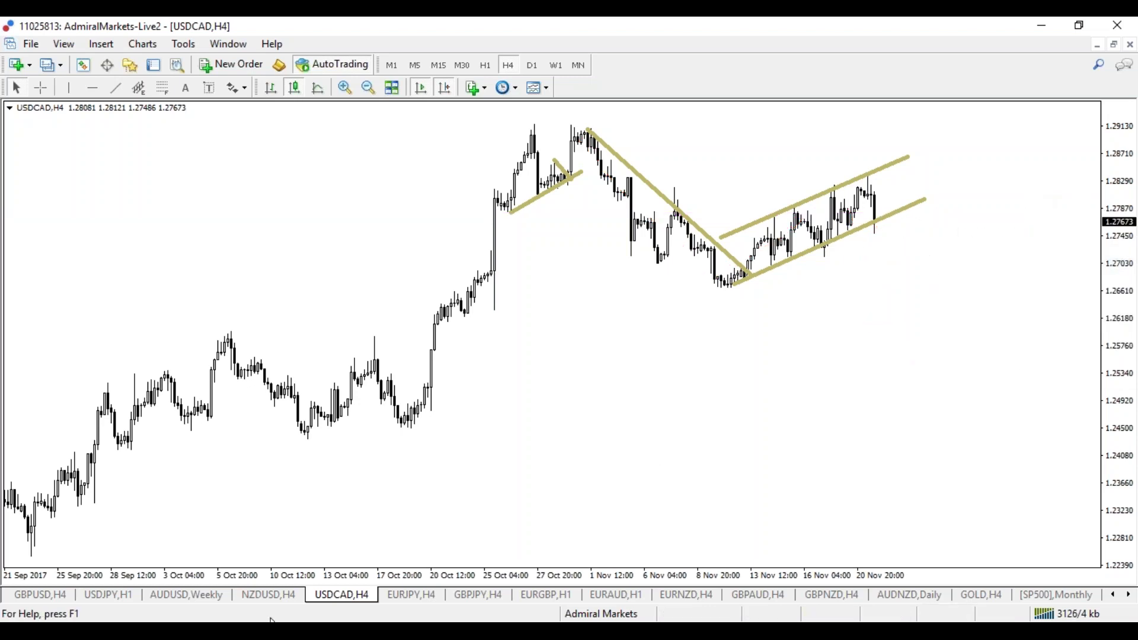
Review NZDUSD zoomed out on the 4-hour and daily timeframes
left_click(281, 594)
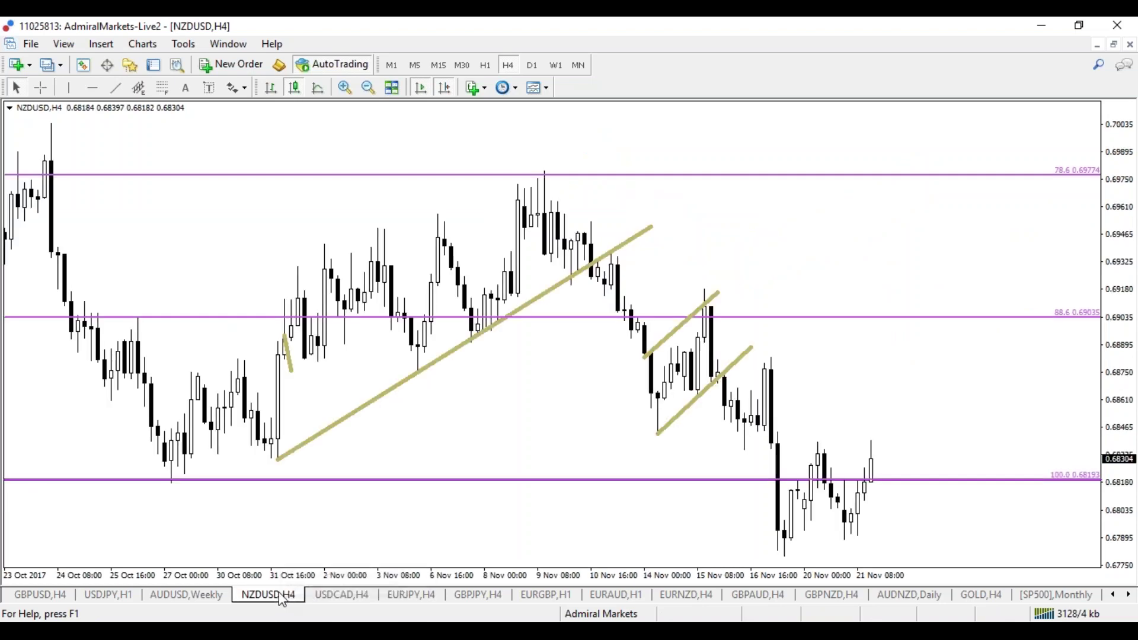
scroll(587, 575, "up", 1)
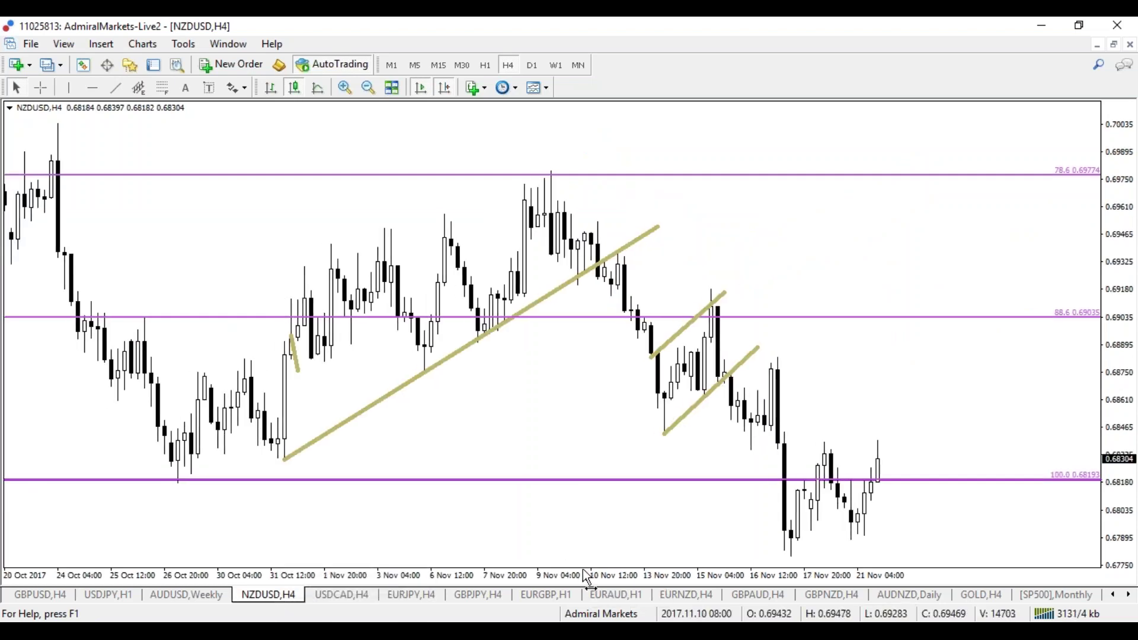
key("minus")
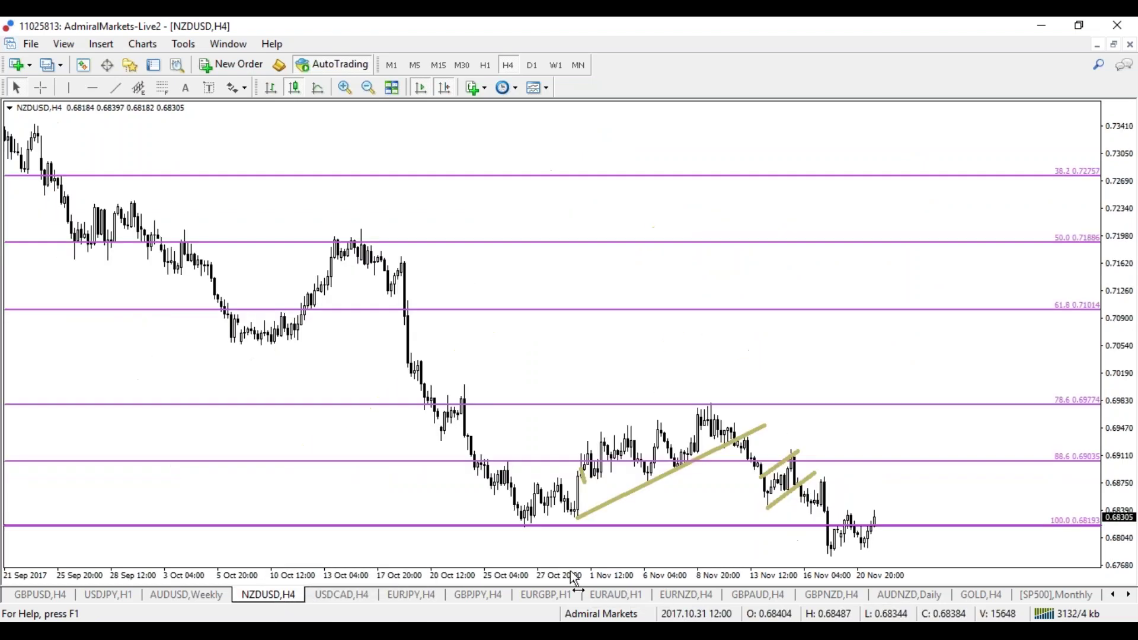
left_click(532, 65)
left_click(509, 65)
right_click(640, 614)
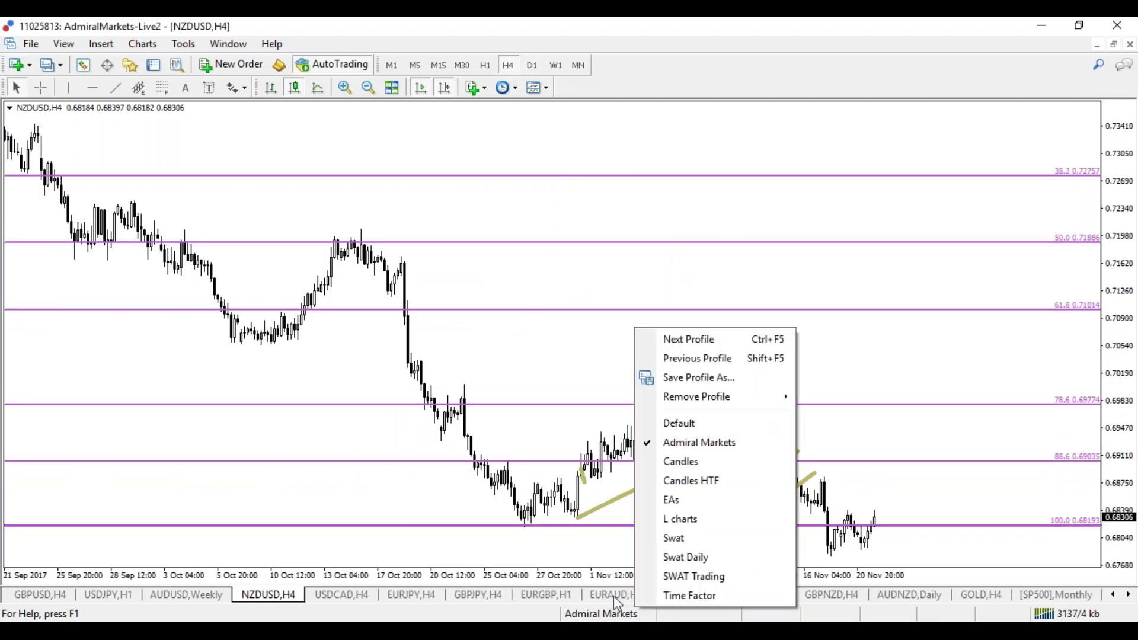
Switch to EURAUD on the 4-hour timeframe and delete its upper and lower Fibonacci drawings
left_click(614, 595)
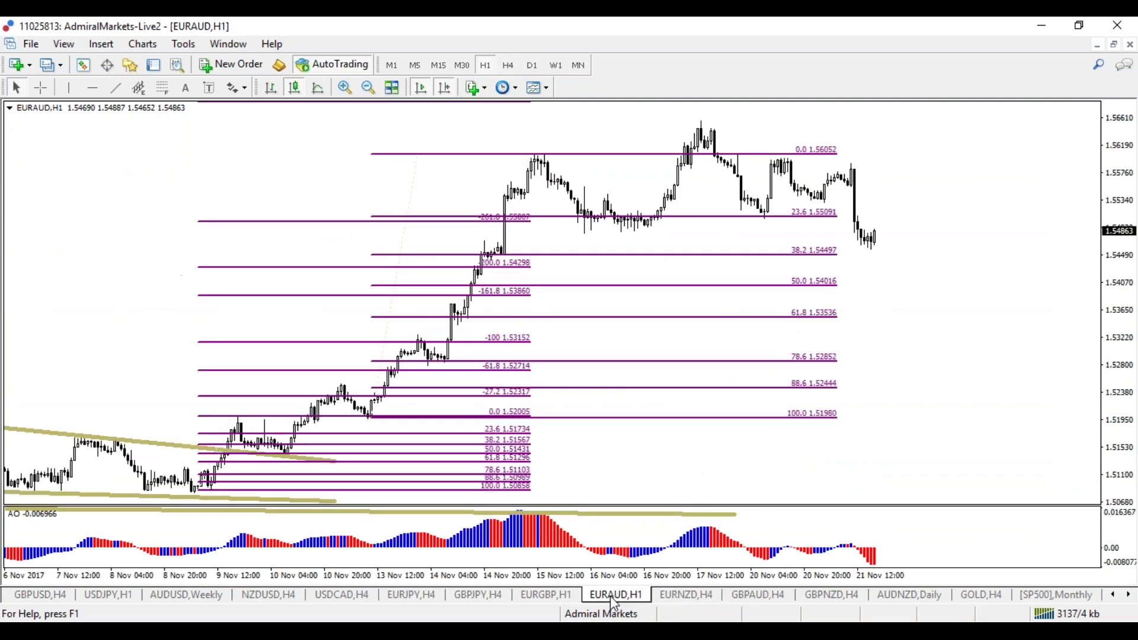
left_click(509, 66)
right_click(768, 146)
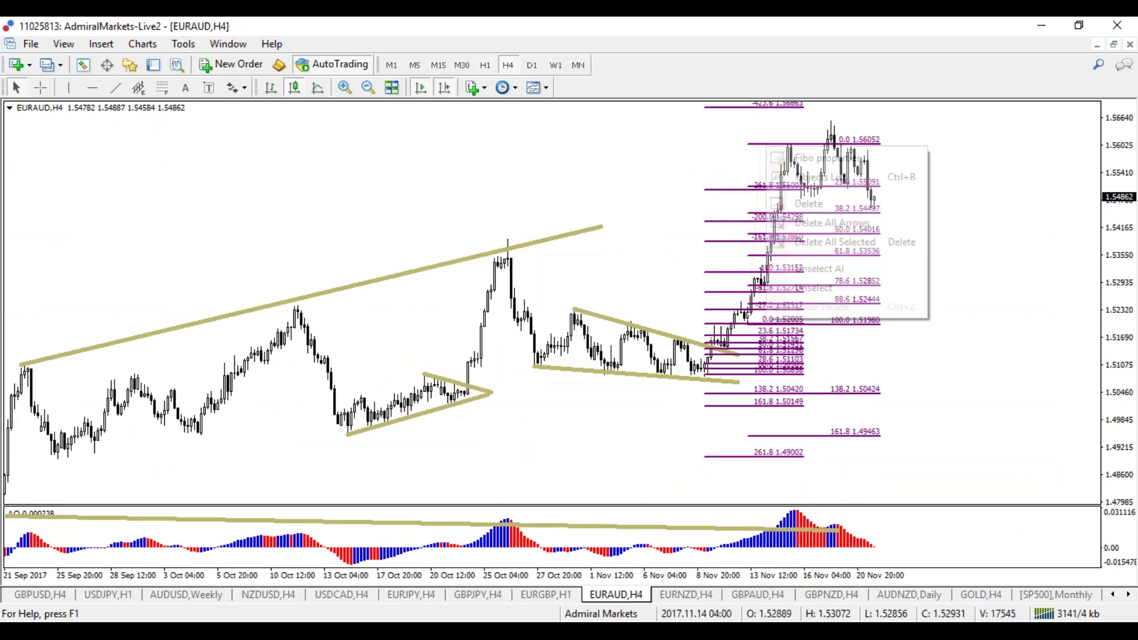
left_click(815, 205)
right_click(724, 290)
left_click(782, 349)
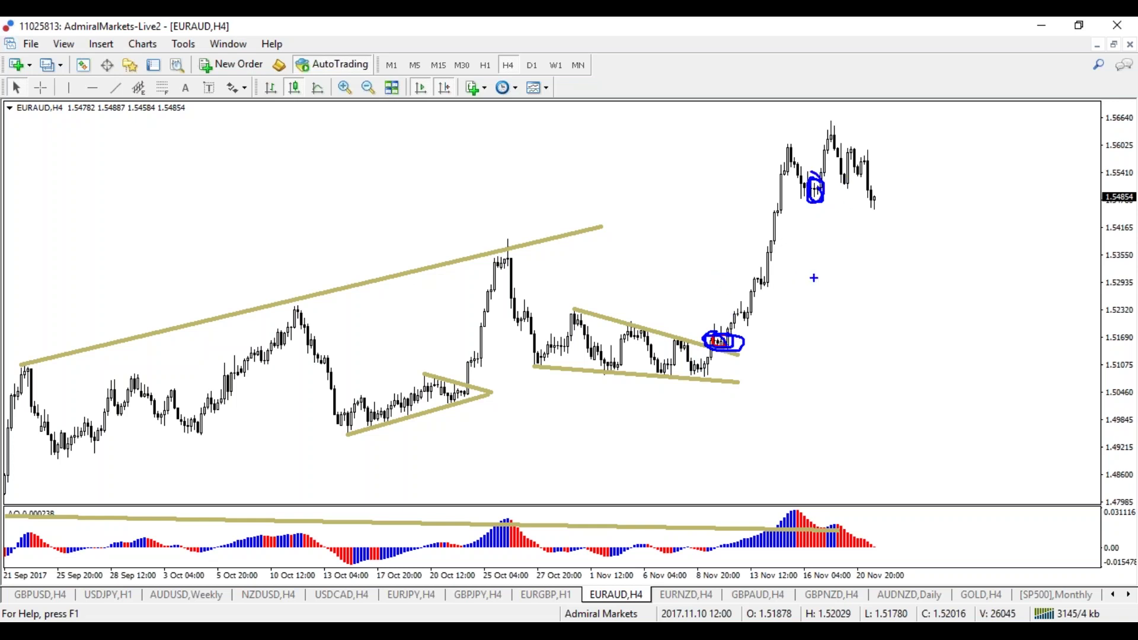
Annotate the EURAUD downward move, rally and breakout candles with blue freehand marks
left_click_drag(716, 227, 712, 304)
key("e")
mouse_move(788, 166)
left_mouse_down()
mouse_move(751, 289)
mouse_move(783, 219)
mouse_move(769, 150)
left_mouse_up()
key("e")
mouse_move(726, 327)
left_mouse_down()
mouse_move(717, 332)
mouse_move(749, 322)
left_mouse_up()
left_click_drag(813, 183, 817, 189)
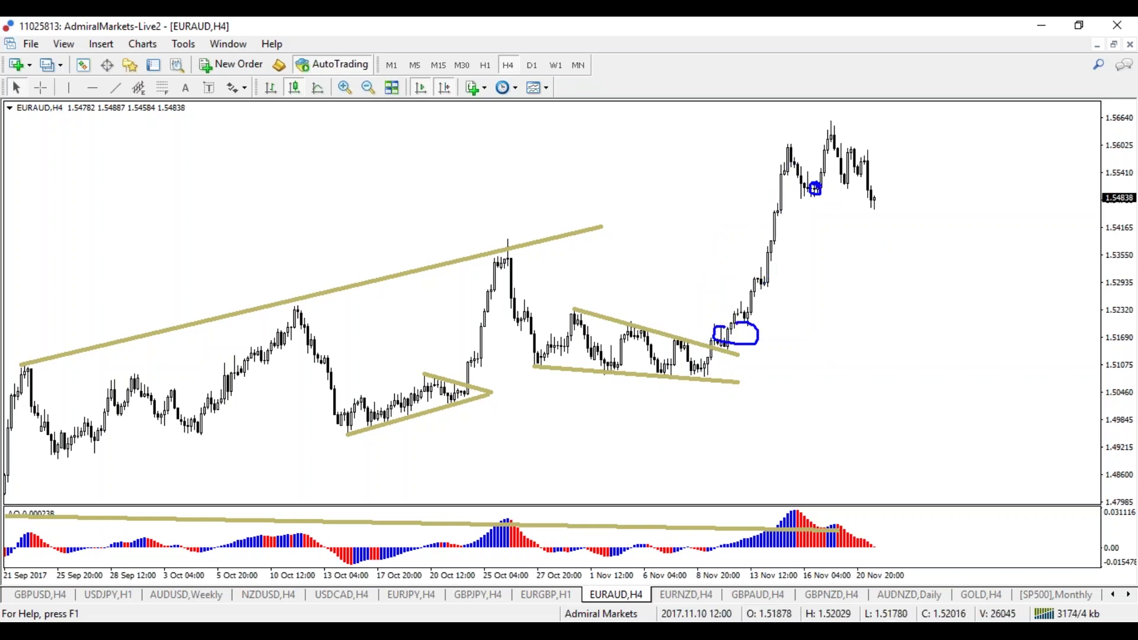
Switch EURAUD to the one-hour chart, circle the 20 Nov rebound candles in blue, then clear the marks
key("e")
left_click(485, 65)
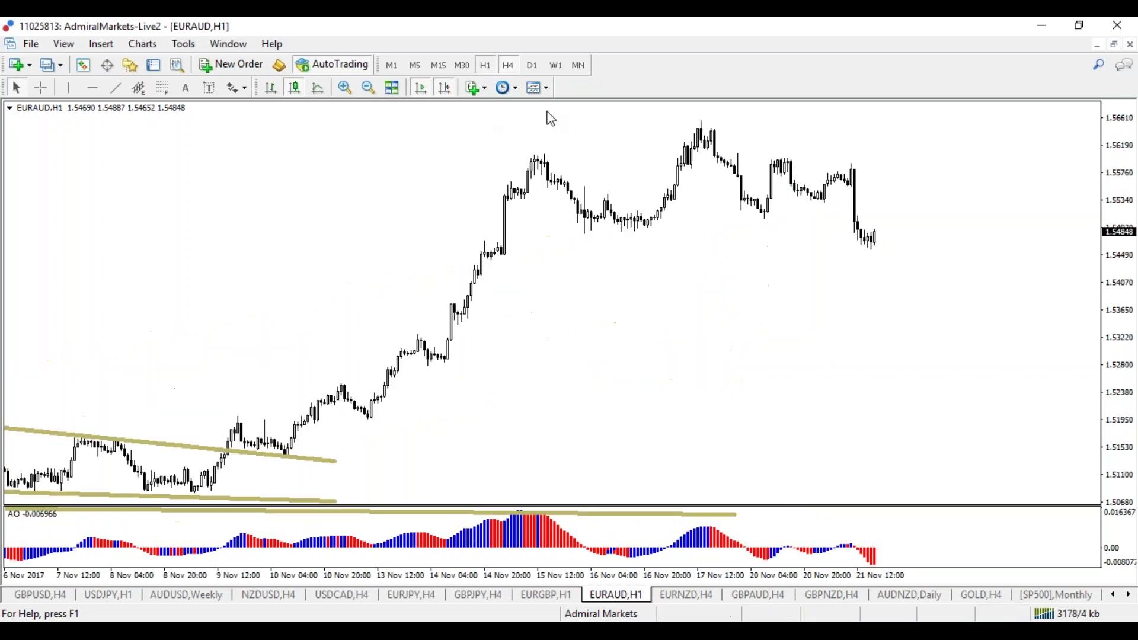
mouse_move(784, 158)
left_mouse_down()
mouse_move(759, 205)
mouse_move(794, 174)
left_mouse_up()
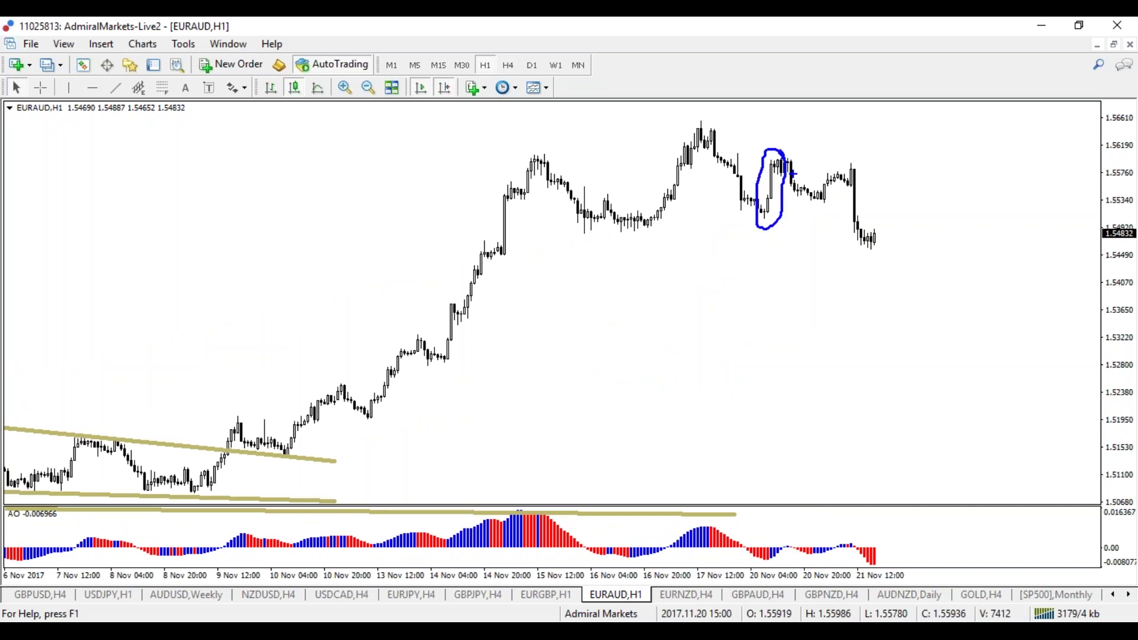
mouse_move(750, 106)
left_mouse_down()
mouse_move(342, 216)
mouse_move(784, 81)
left_mouse_up()
key("e")
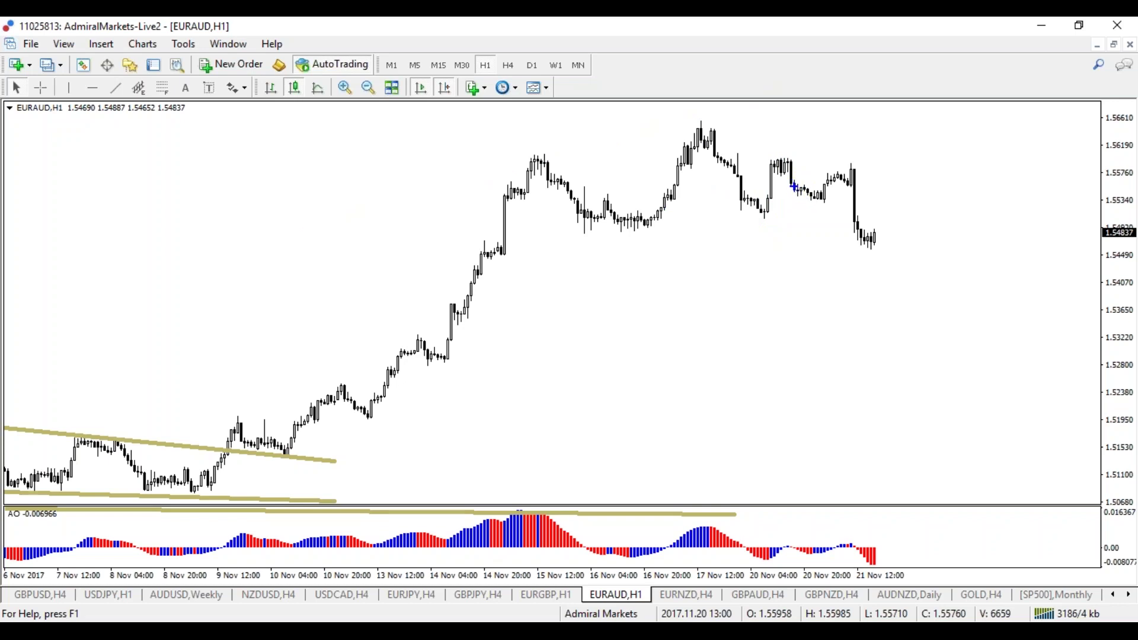
Draw a rising trendline under the recent lows and a falling trendline across the recent highs
left_click(116, 88)
left_click_drag(585, 233, 899, 192)
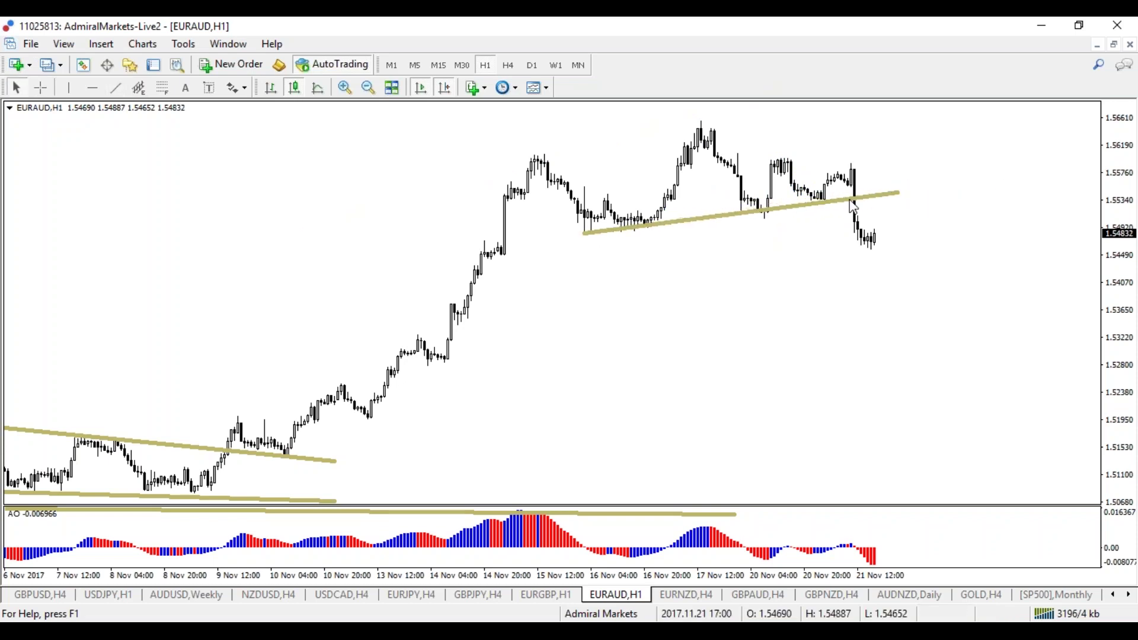
left_click(115, 88)
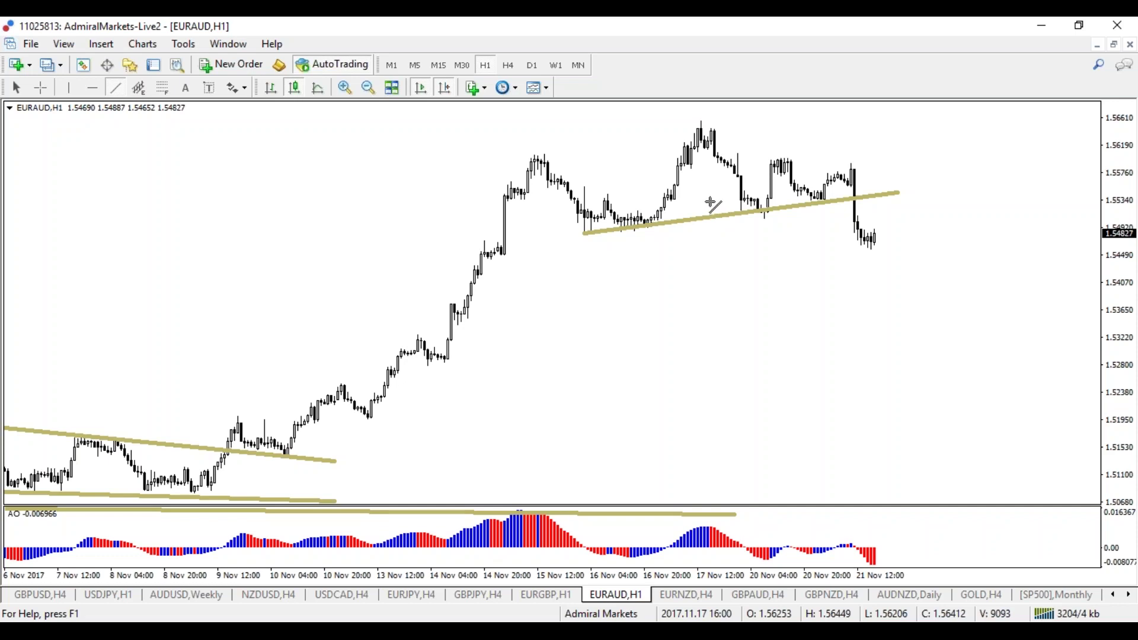
left_click_drag(735, 152, 896, 171)
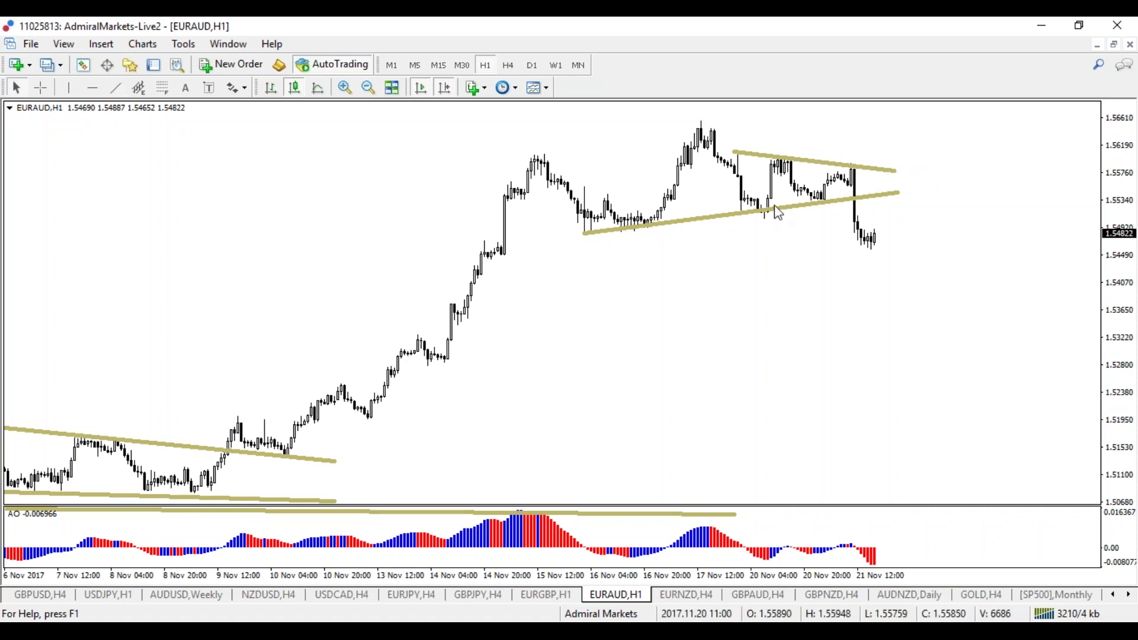
Sketch the expected drop and the indicator's declining peaks, erase them, and return to 4-hour
mouse_move(771, 213)
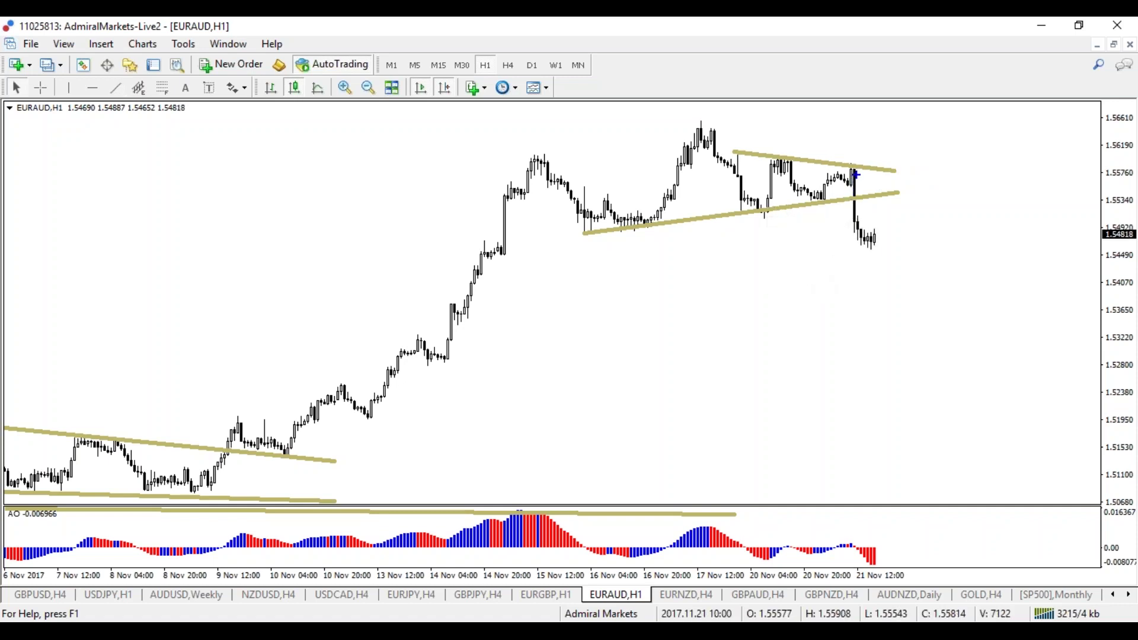
mouse_move(748, 102)
left_mouse_down()
mouse_move(540, 156)
mouse_move(733, 123)
left_mouse_up()
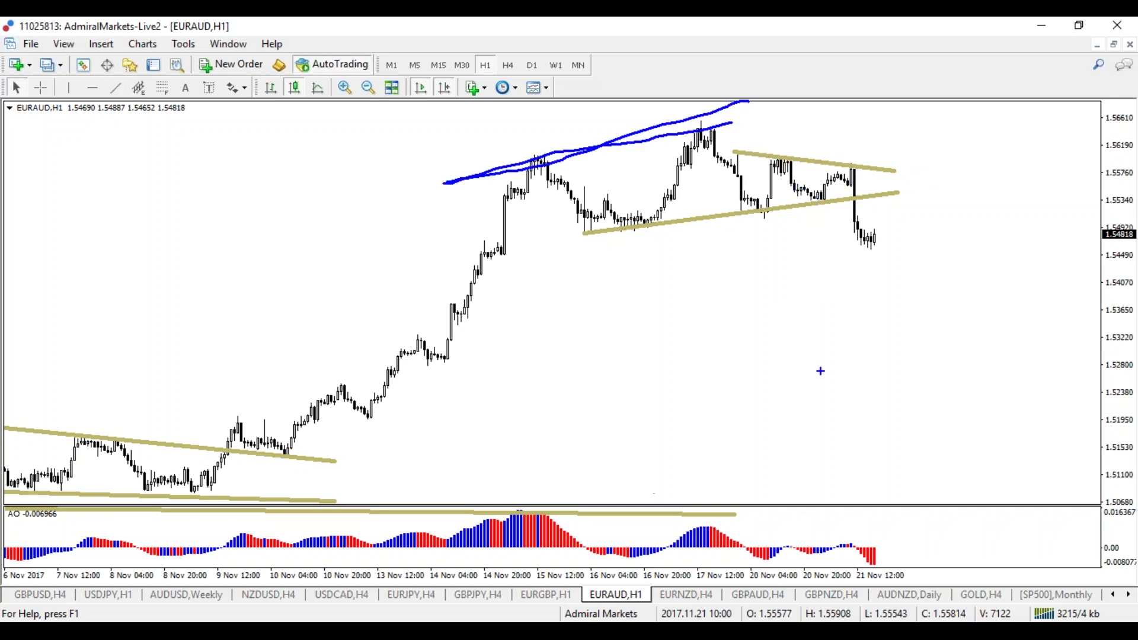
mouse_move(705, 120)
left_mouse_down()
mouse_move(843, 189)
mouse_move(866, 250)
left_mouse_up()
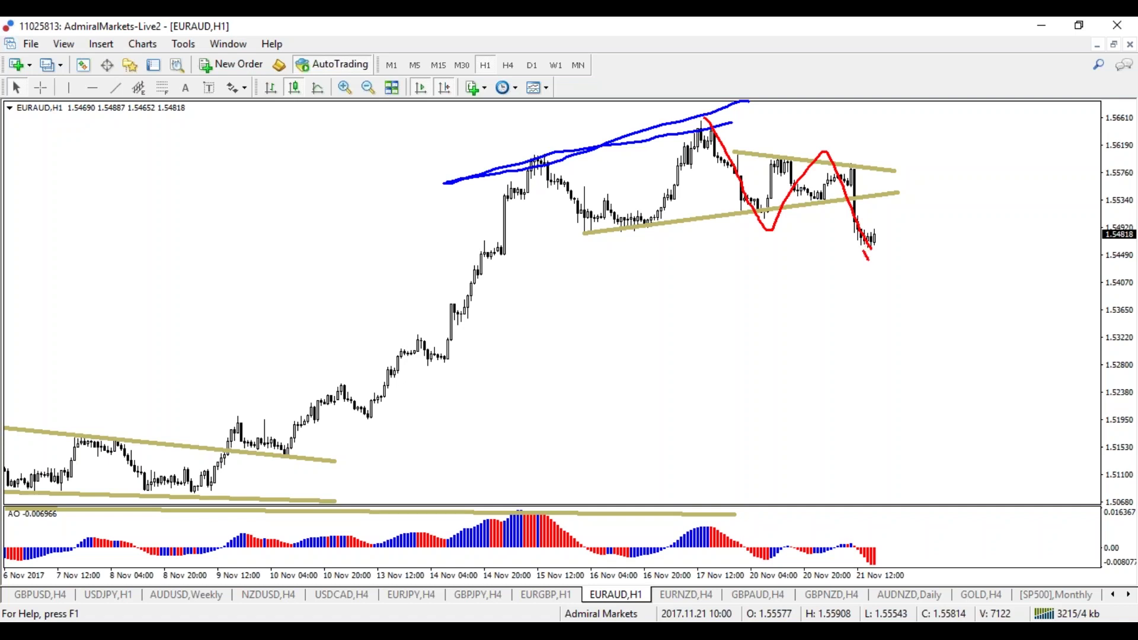
key("e")
left_click_drag(470, 496, 764, 528)
left_click_drag(520, 504, 627, 509)
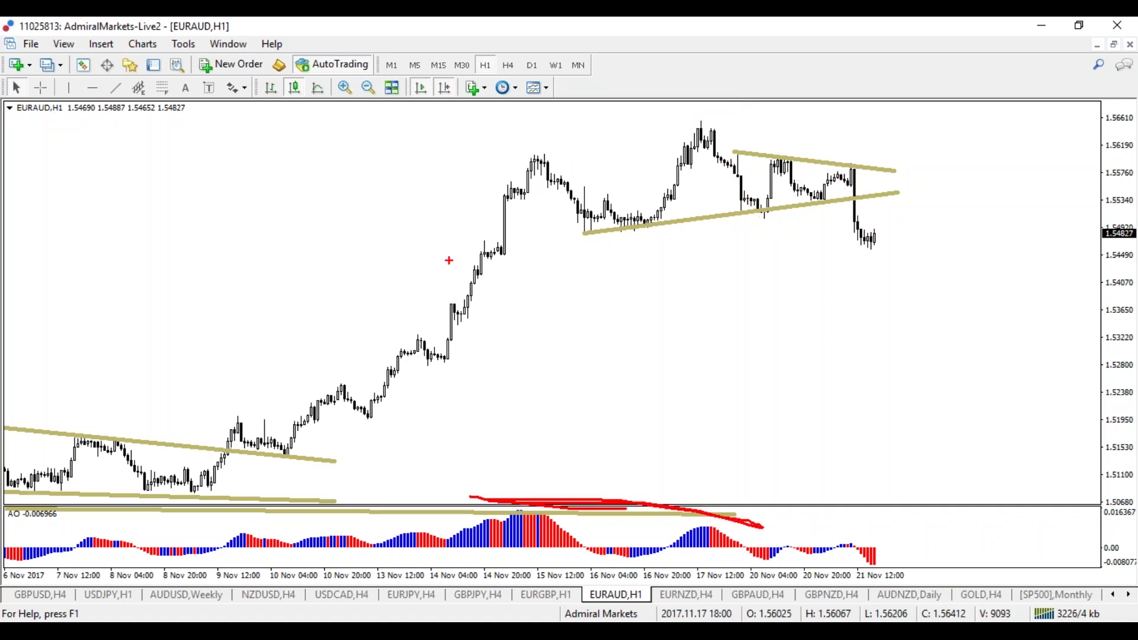
key("e")
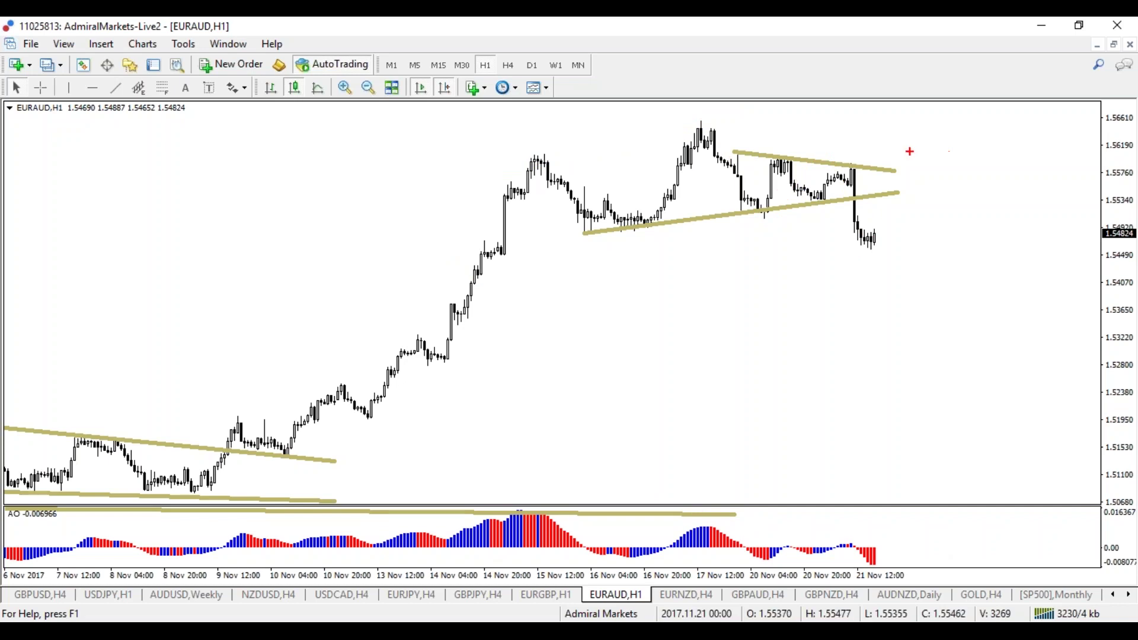
left_click(517, 68)
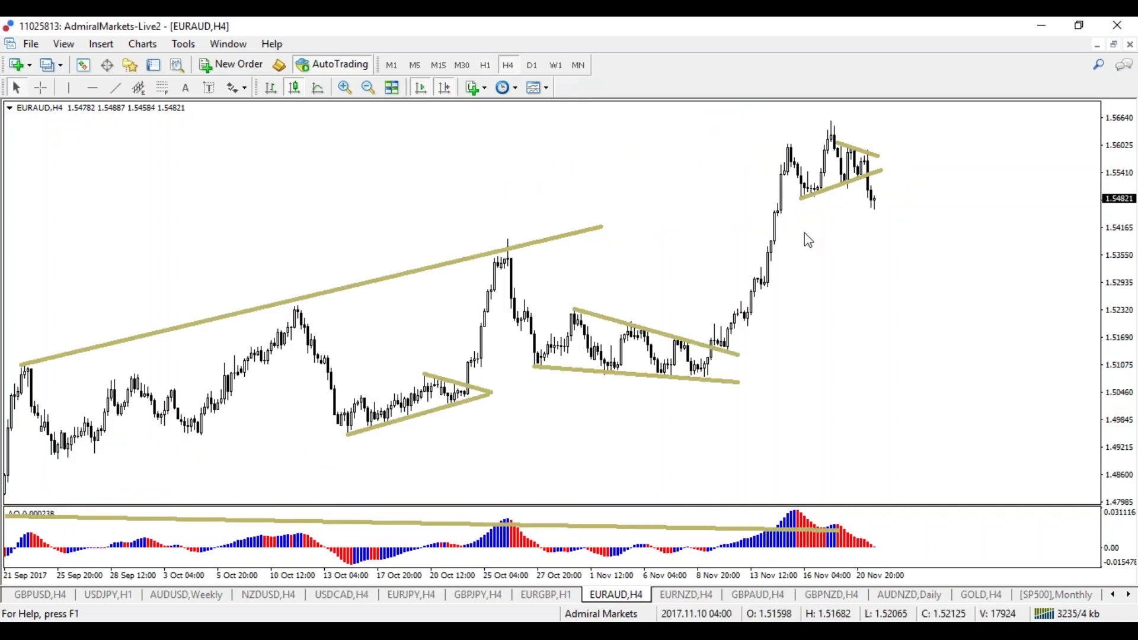
Mark the falling indicator peaks and rising price highs in red, then compare the 1-hour, 4-hour and daily views
mouse_move(783, 503)
left_mouse_down()
mouse_move(871, 544)
mouse_move(763, 506)
left_mouse_up()
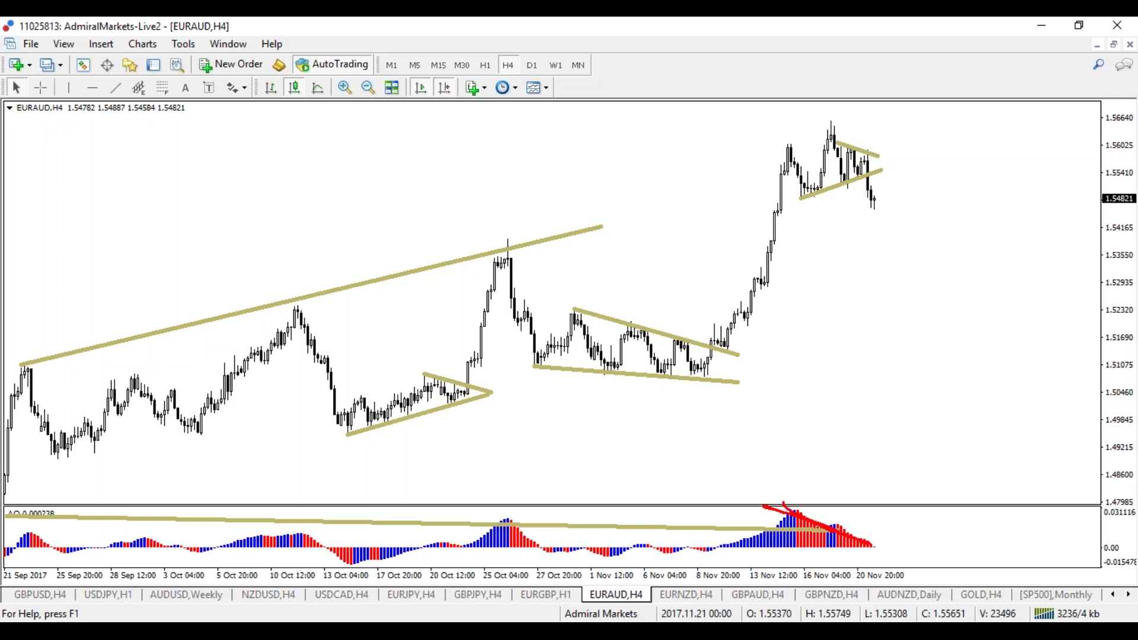
mouse_move(750, 160)
left_mouse_down()
mouse_move(860, 99)
mouse_move(758, 158)
left_mouse_up()
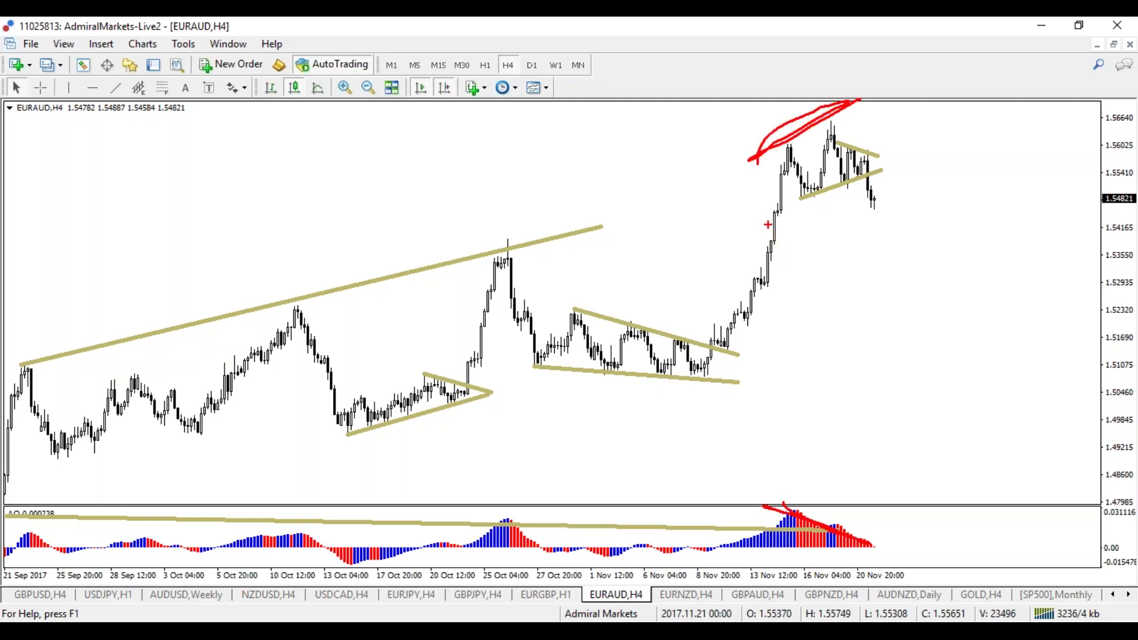
key("Escape")
left_click(486, 66)
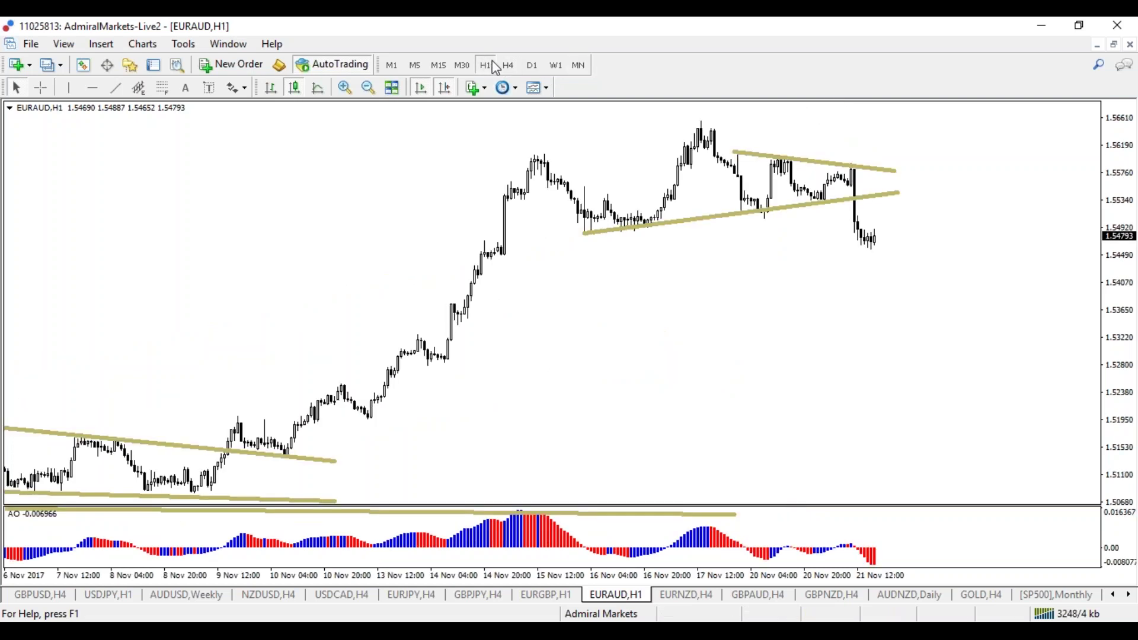
left_click(508, 65)
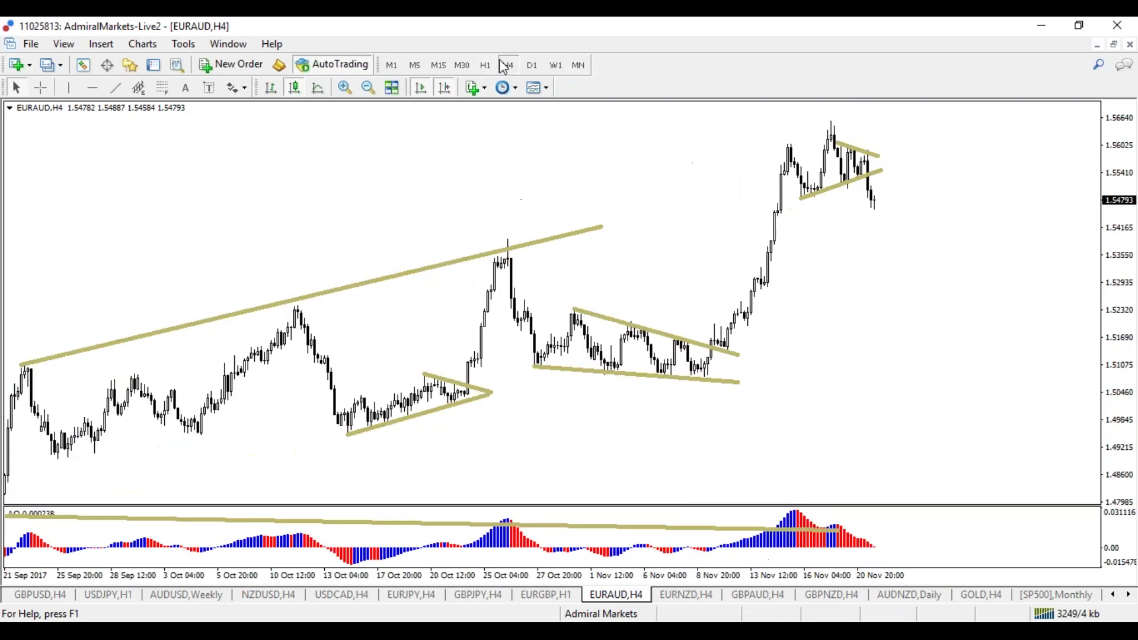
left_click(533, 65)
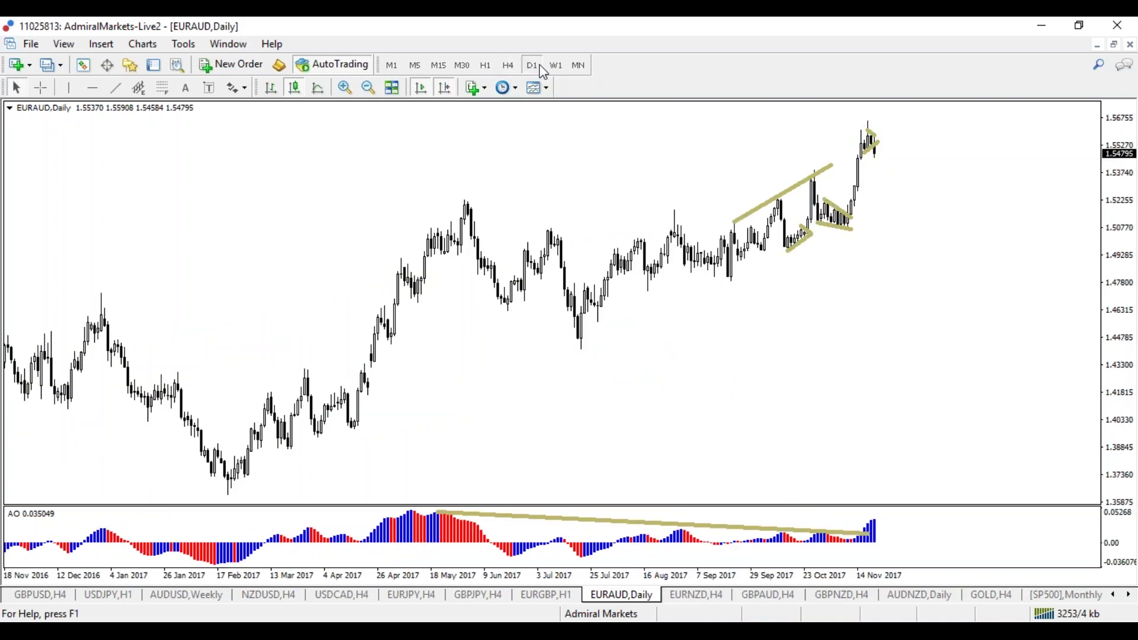
left_click(509, 66)
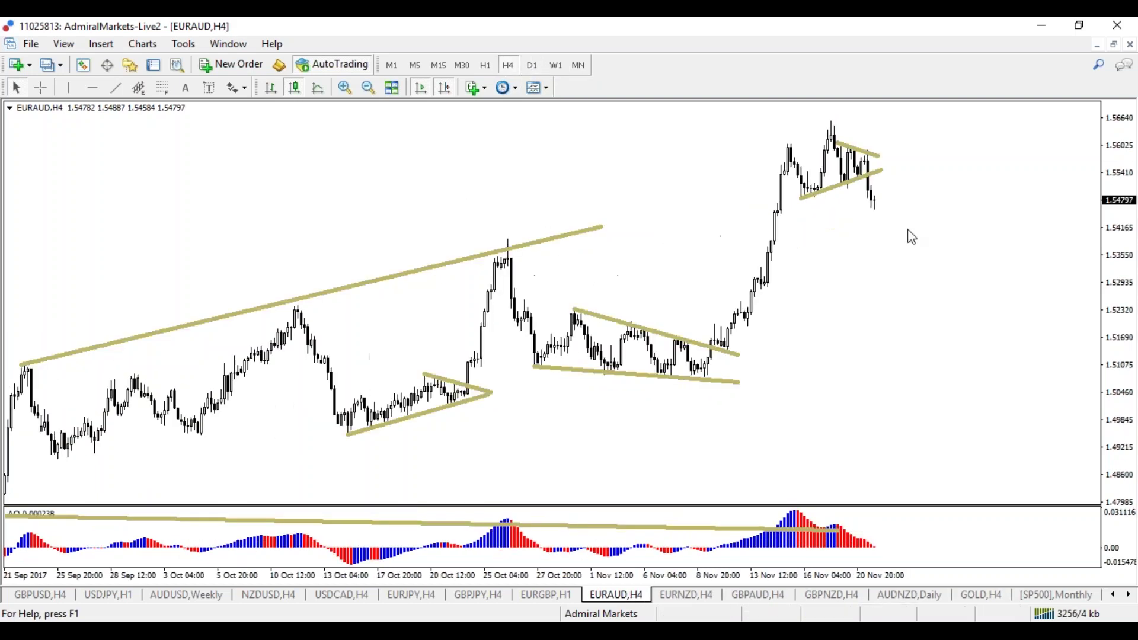
mouse_move(838, 140)
left_mouse_down()
mouse_move(894, 203)
mouse_move(918, 201)
left_mouse_up()
key("Escape")
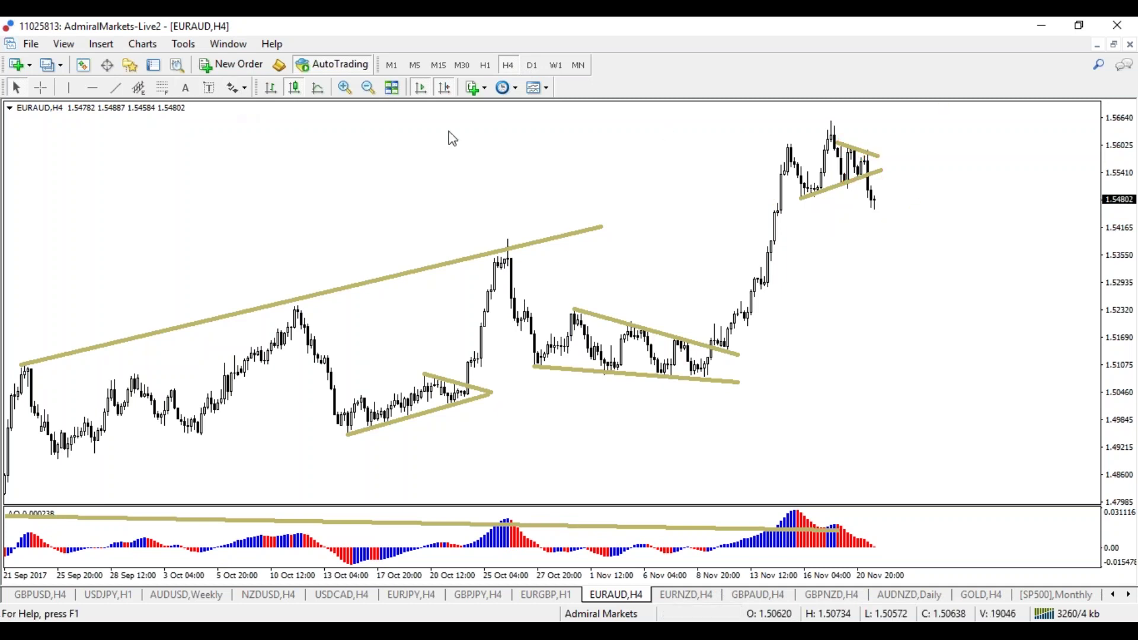
Put EURAUD on the one-hour timeframe with Chart Shift off so the last bar meets the price scale
left_click(162, 88)
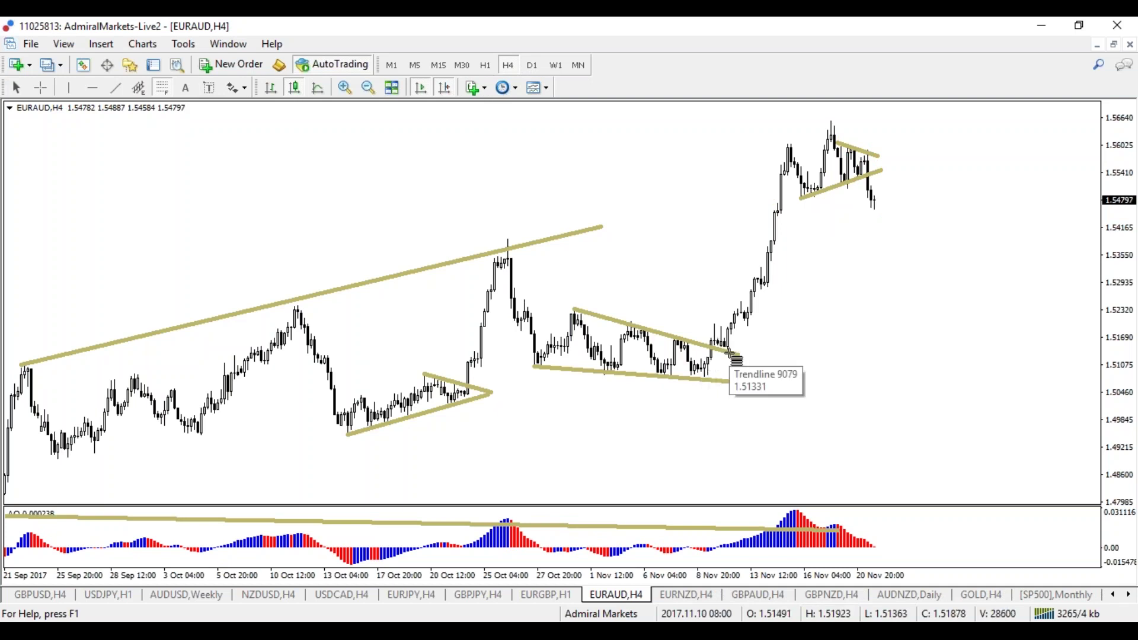
left_click(485, 66)
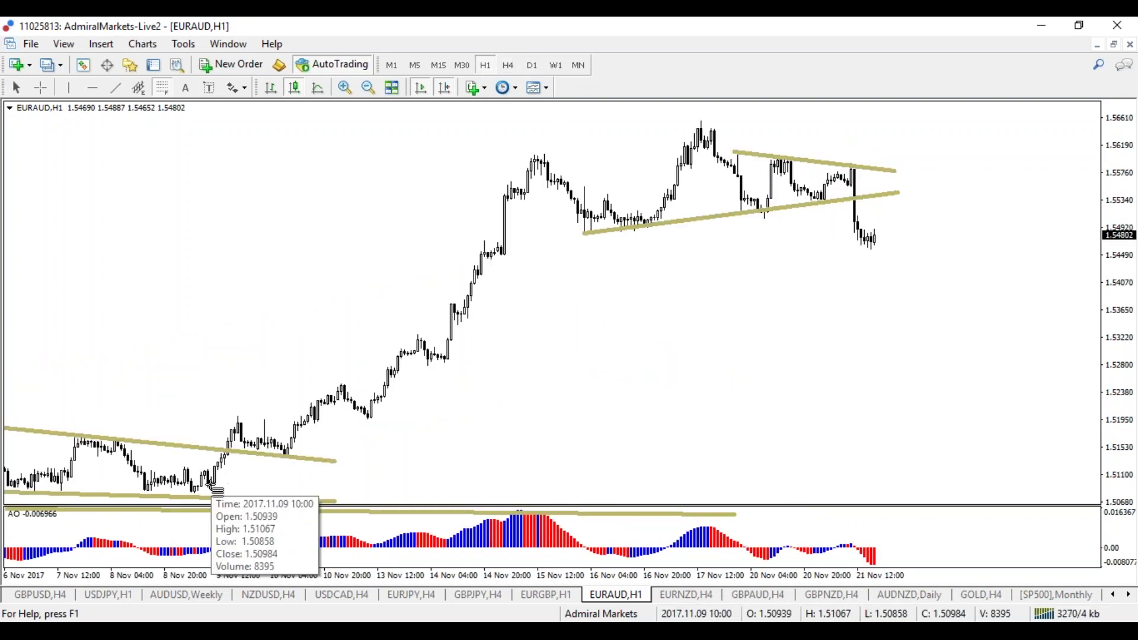
mouse_move(214, 492)
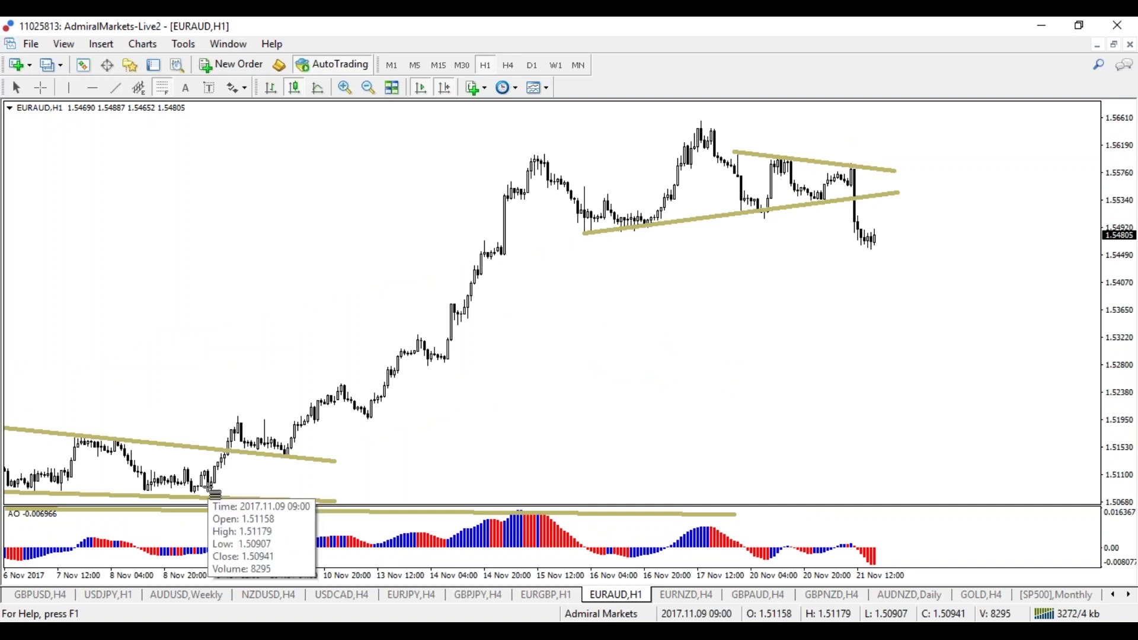
left_click(444, 92)
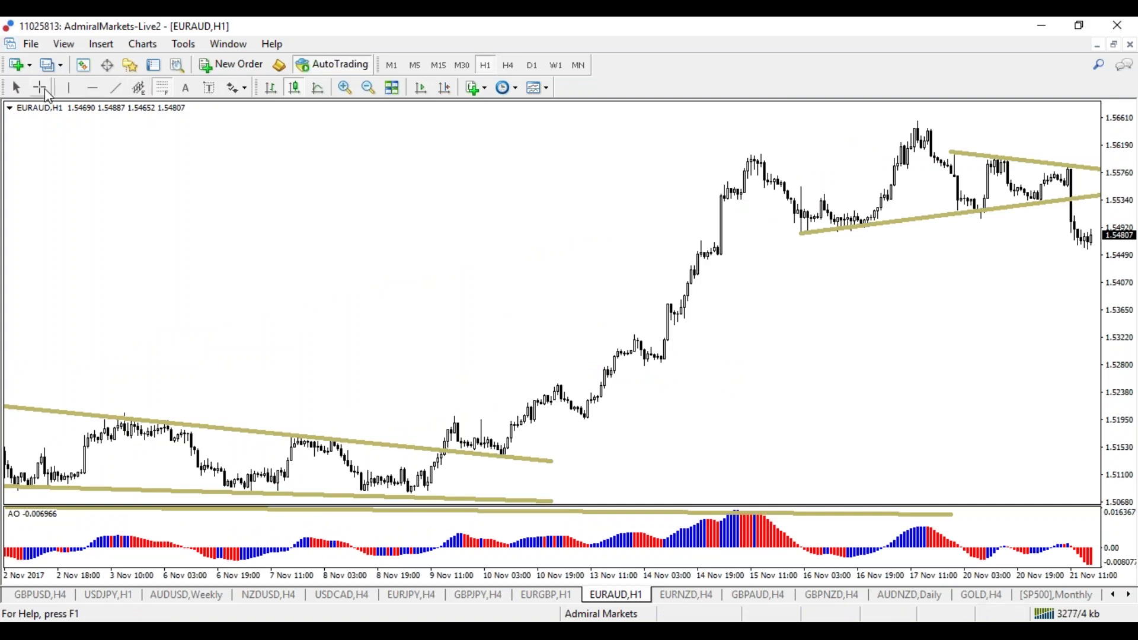
Scroll back to late October and draw a Fibonacci retracement on the hourly rally from 1.50849 to 1.56555
left_click(41, 87)
left_click_drag(198, 218, 69, 260)
left_click(161, 88)
mouse_move(503, 456)
left_mouse_down()
mouse_move(589, 237)
mouse_move(595, 121)
left_mouse_up()
left_click_drag(509, 457, 415, 497)
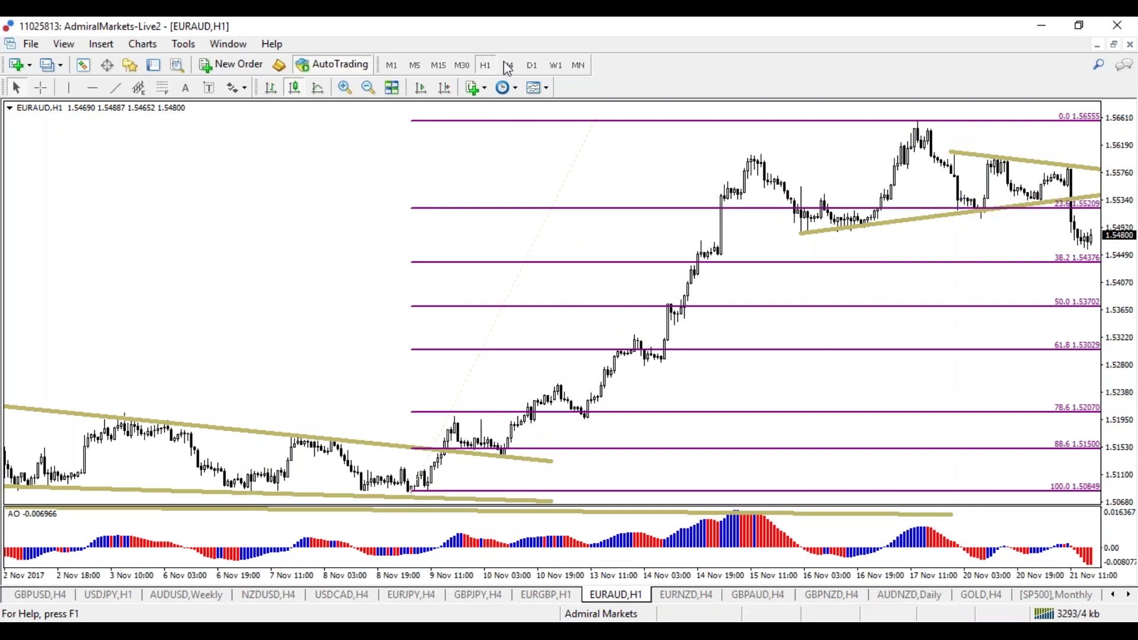
Turn Chart Shift back on and draw a second Fibonacci from the 1.56561 high to 1.55053
left_click(446, 88)
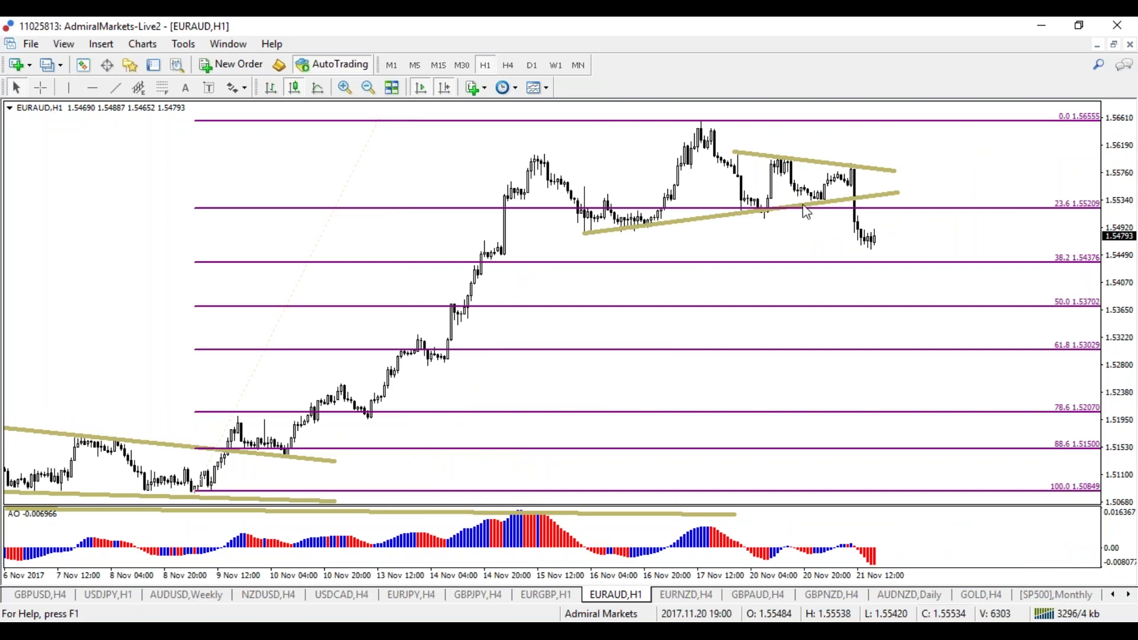
left_click(165, 88)
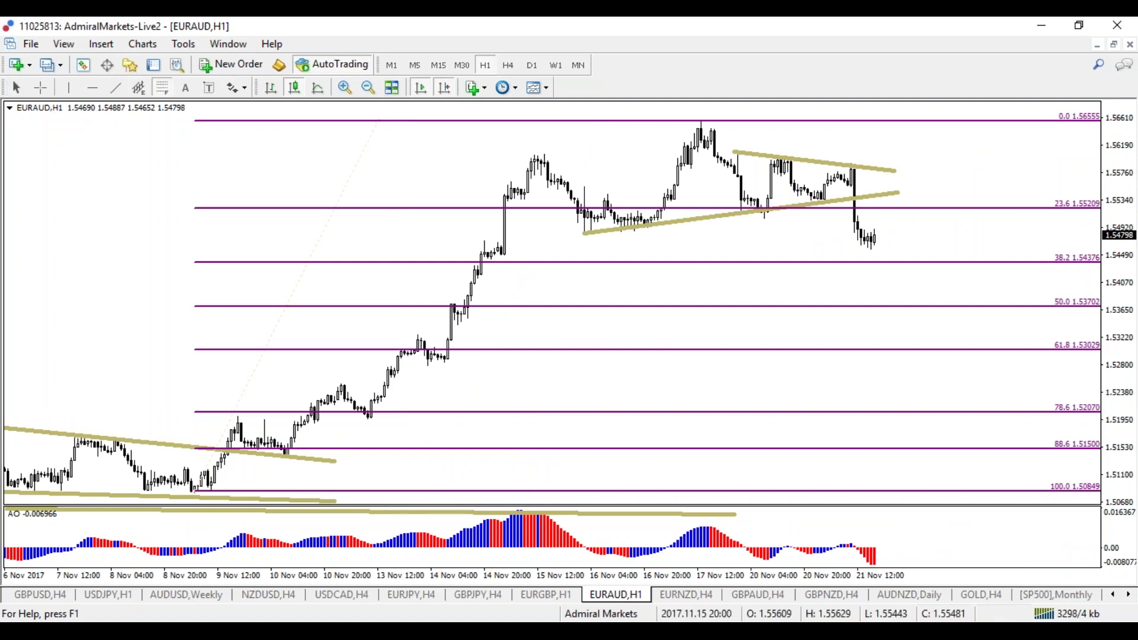
left_click_drag(702, 120, 735, 219)
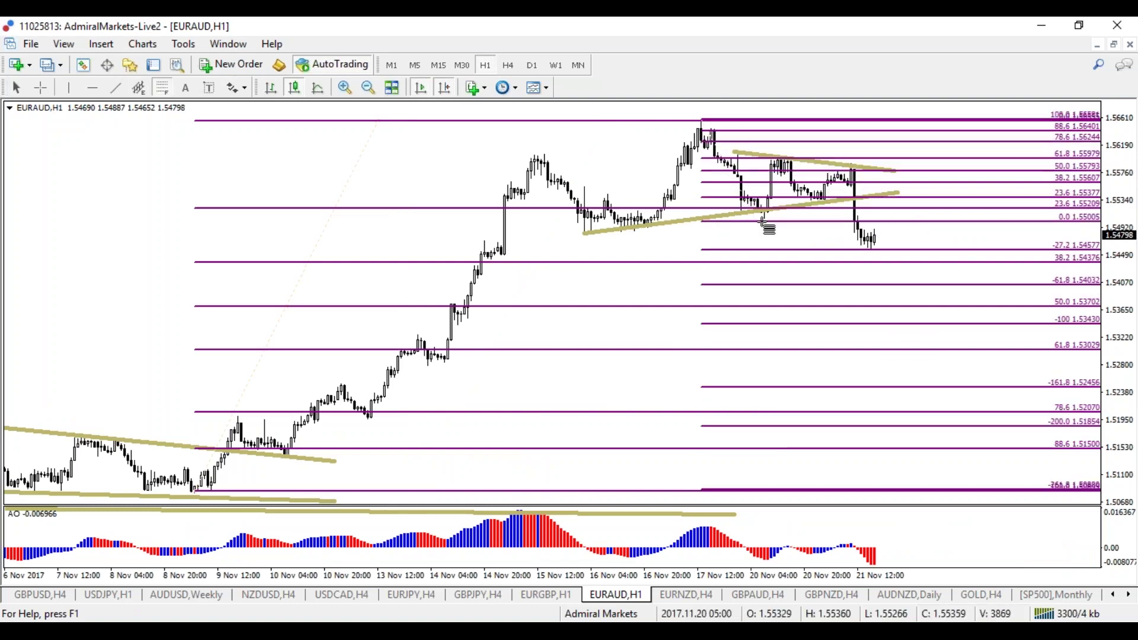
right_click(381, 122)
Delete the left Fibonacci retracement, zoom the hourly chart out one step, and sketch then clear a price path
left_click(409, 175)
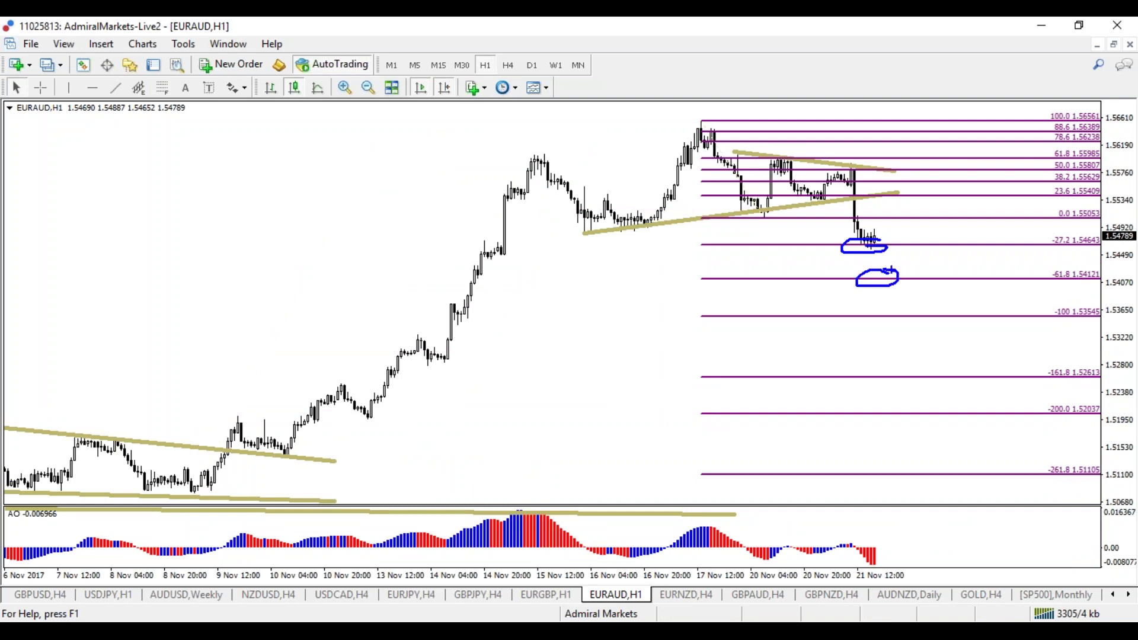
key("plus")
key("plus")
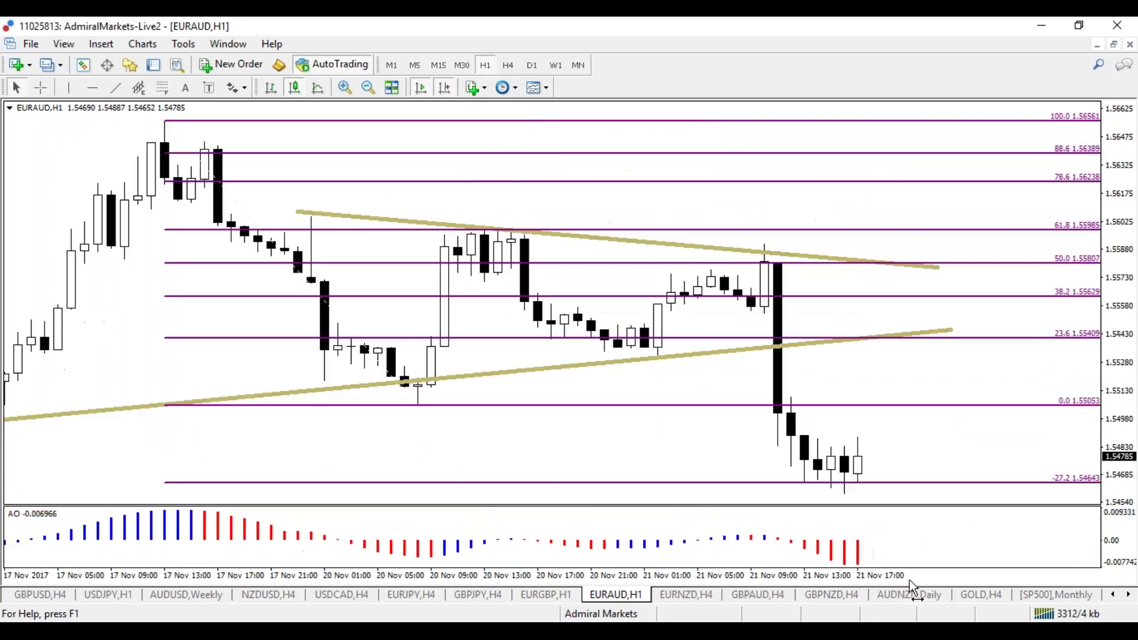
key("minus")
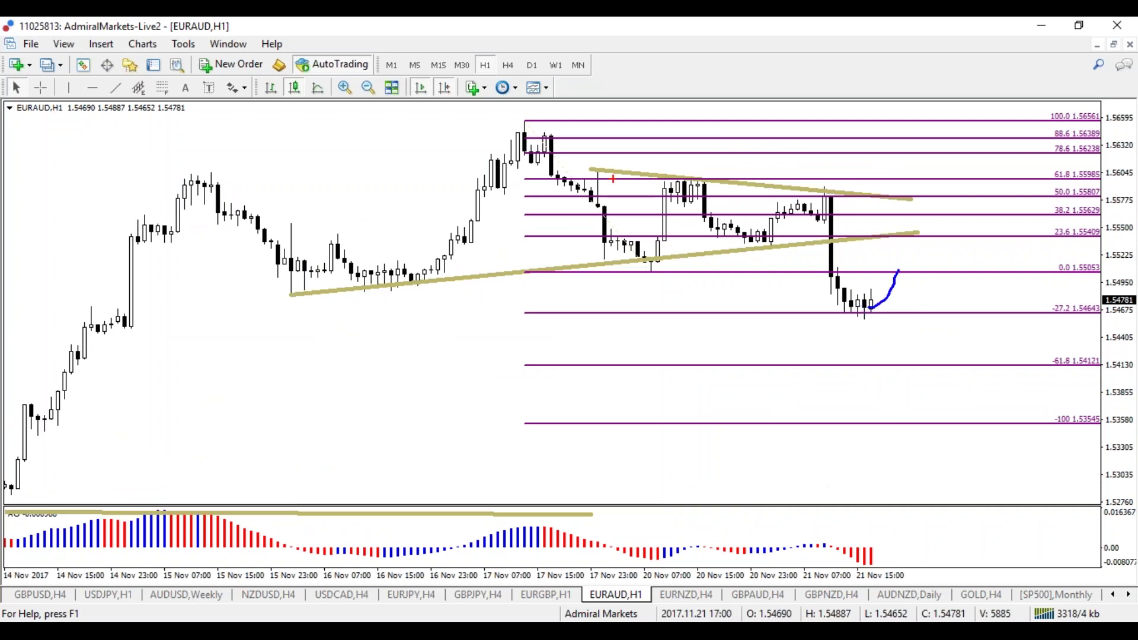
mouse_move(534, 121)
left_mouse_down()
mouse_move(807, 232)
mouse_move(902, 402)
left_mouse_up()
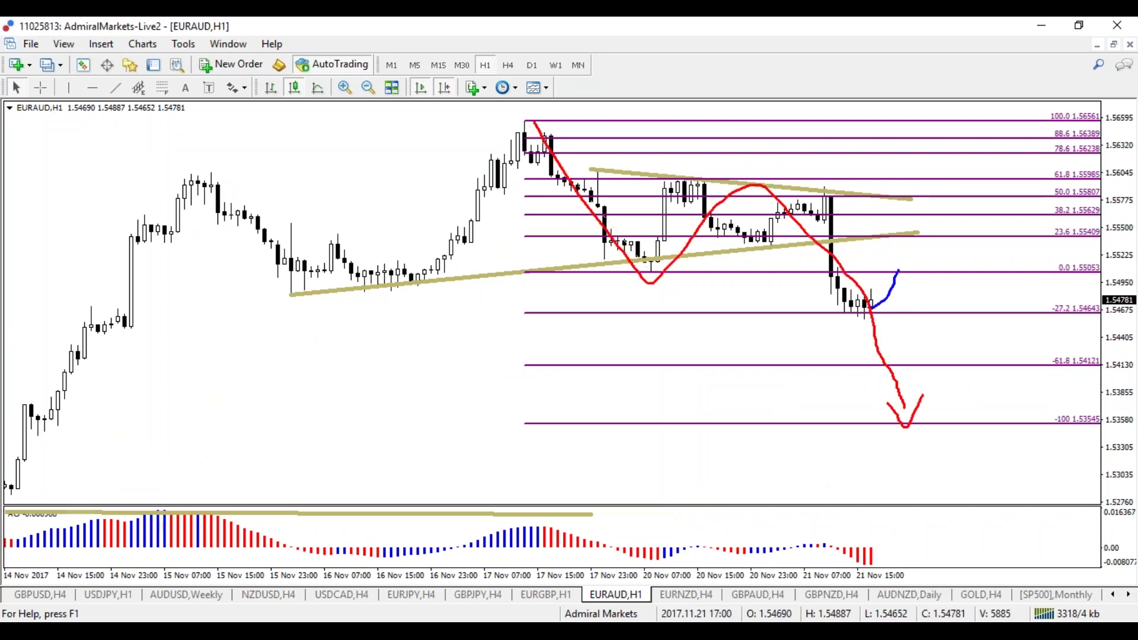
key("Escape")
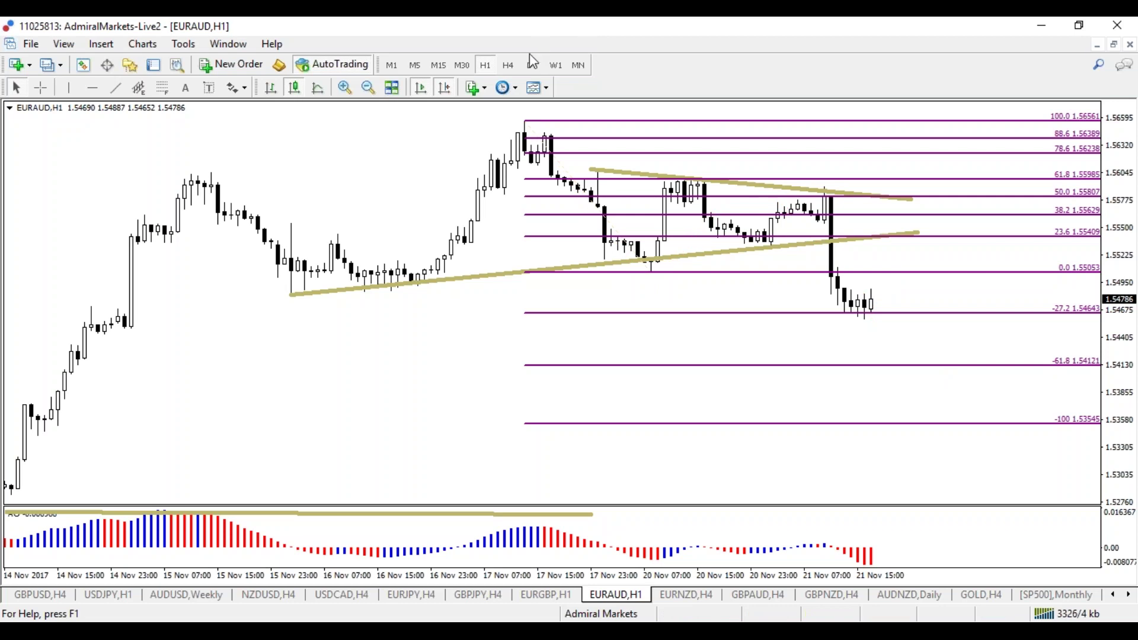
On the EURAUD 4-hour chart, sketch a projected drop from the -61.8 level toward -100, then erase it
left_click(508, 66)
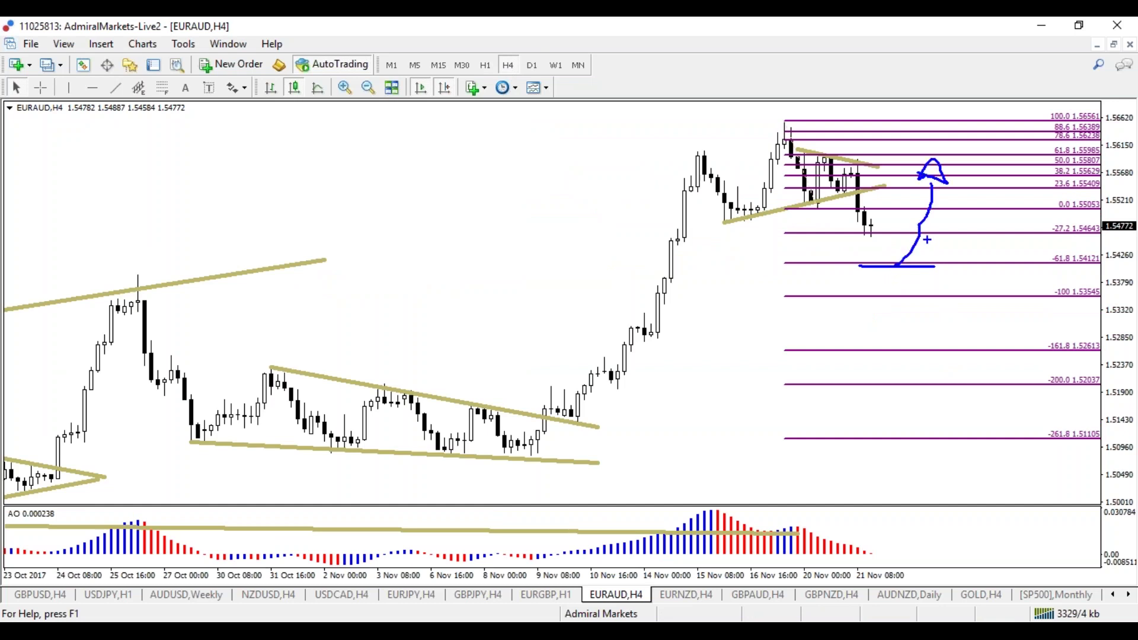
key("Escape")
key("ctrl+2")
left_click_drag(873, 266, 967, 270)
left_click_drag(906, 332, 870, 325)
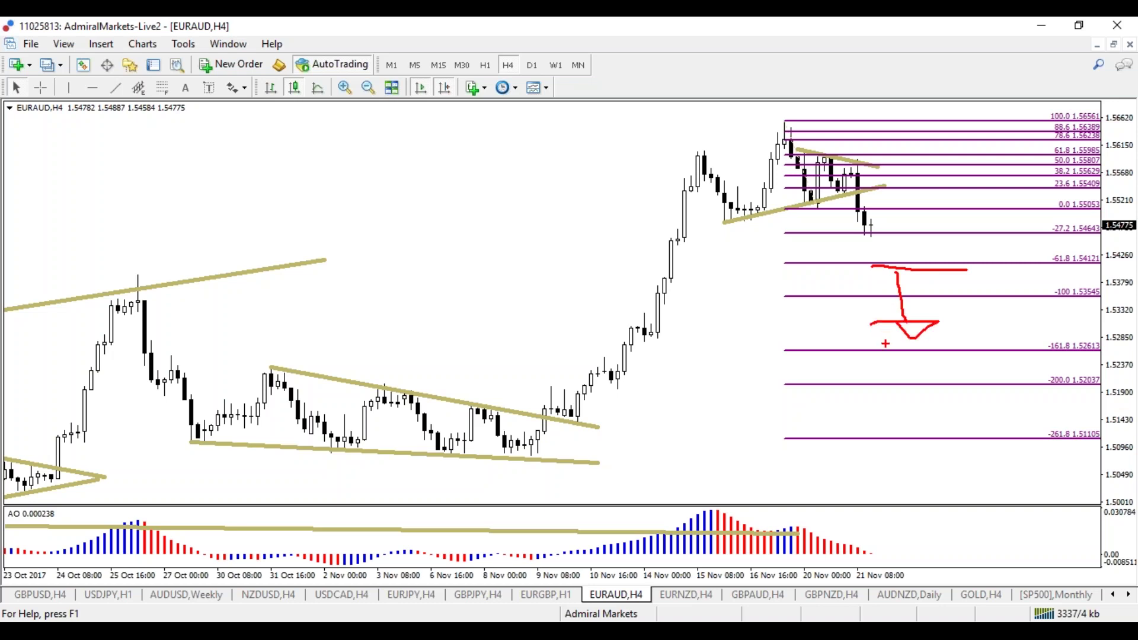
key("Escape")
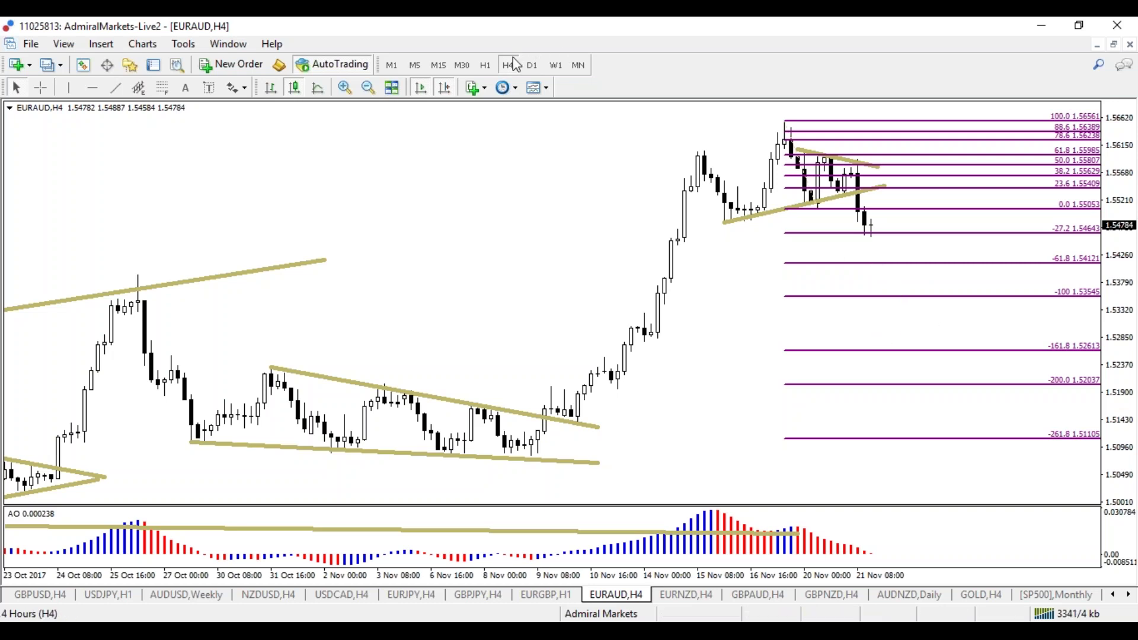
key("ctrl+2")
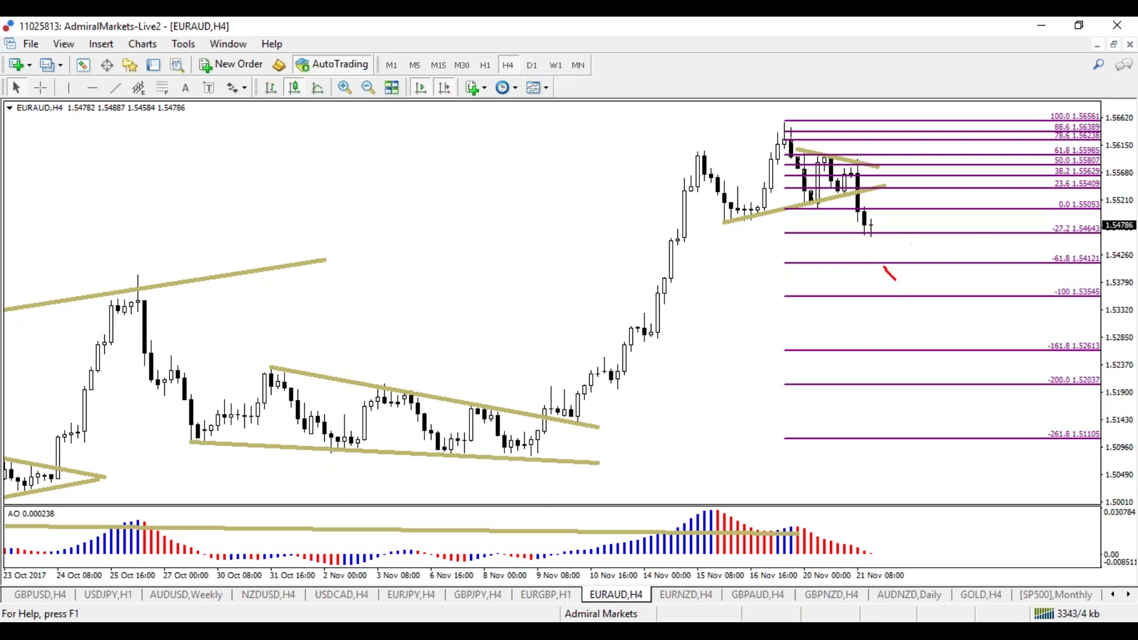
key("Escape")
Check the daily and weekly views, delete the Fibonacci extension, then return through daily to the 4-hour chart
left_click(534, 65)
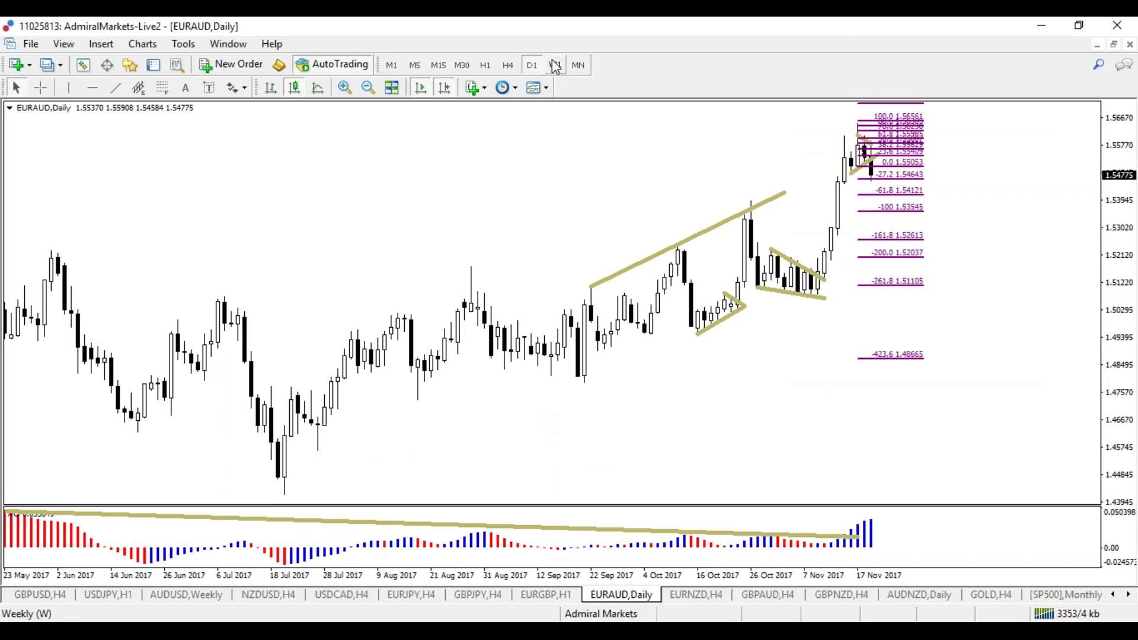
left_click(554, 65)
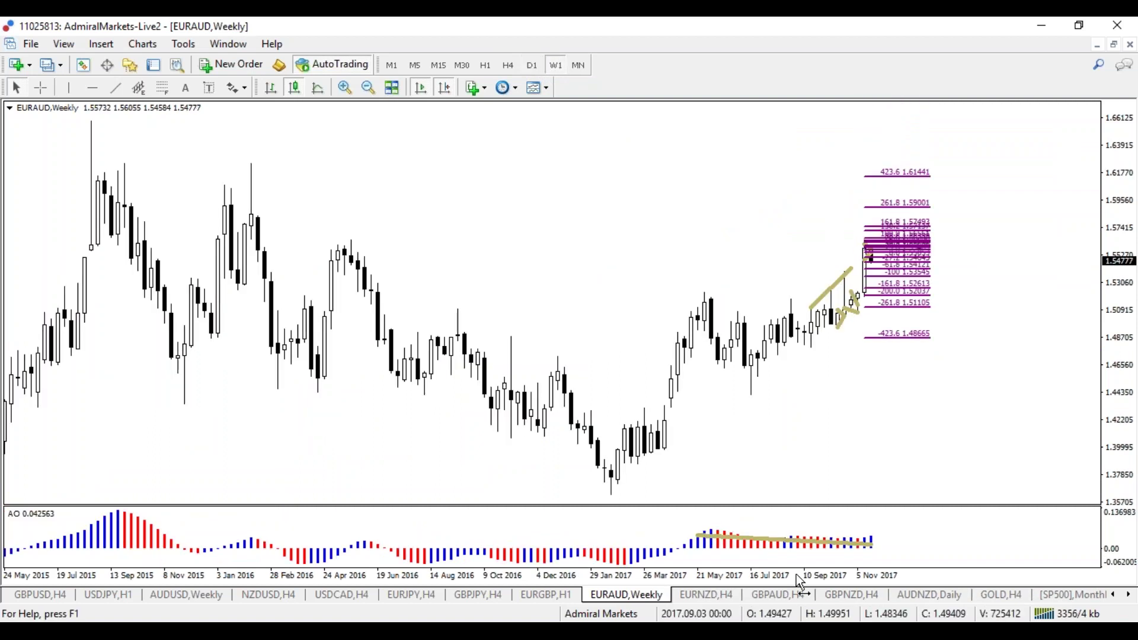
left_click_drag(802, 584, 907, 584)
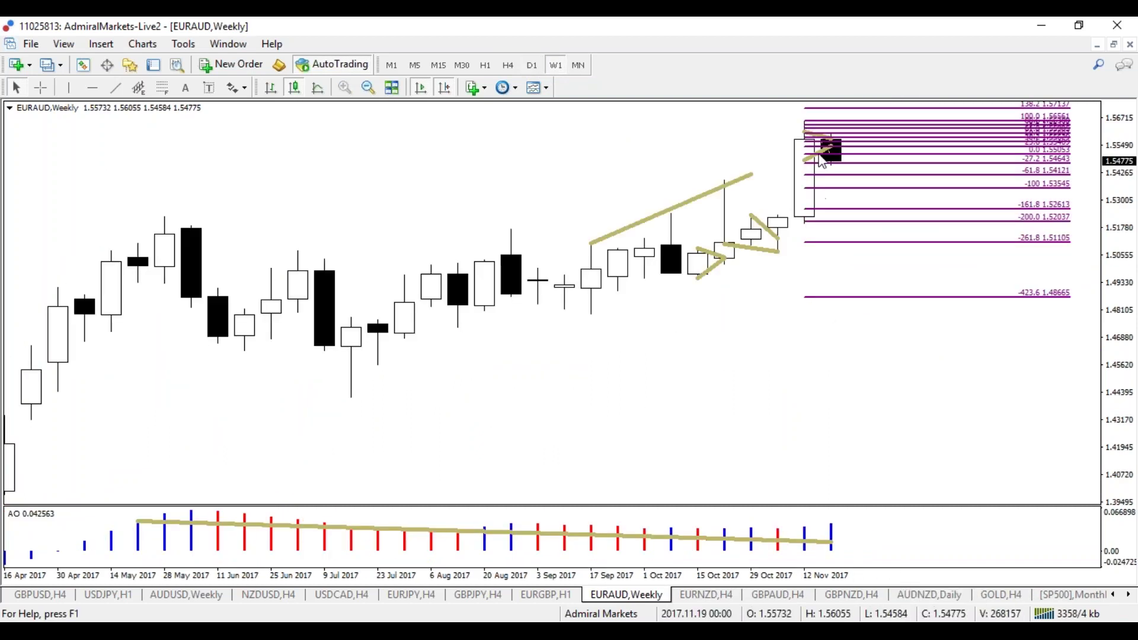
right_click(831, 153)
left_click(837, 173)
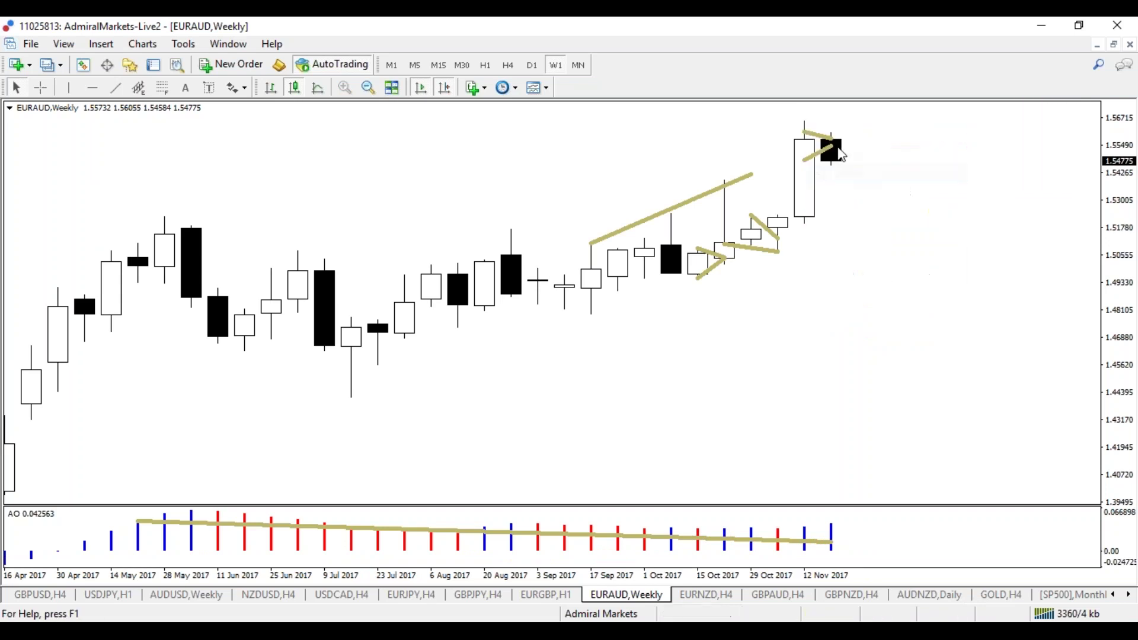
left_click(532, 68)
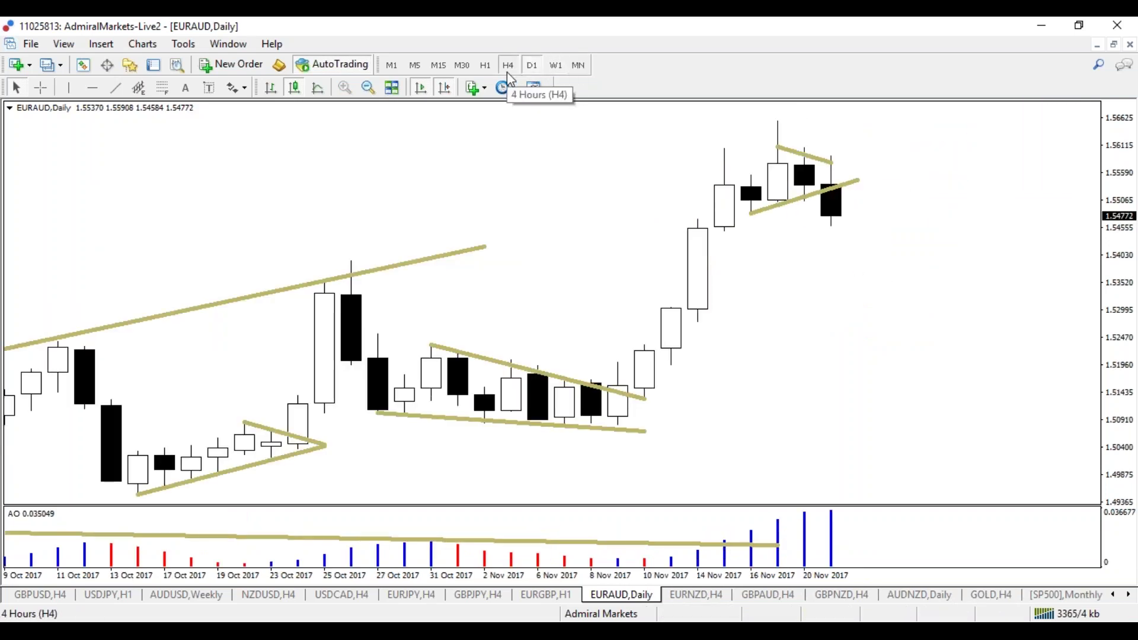
left_click(509, 66)
left_click_drag(800, 584, 791, 584)
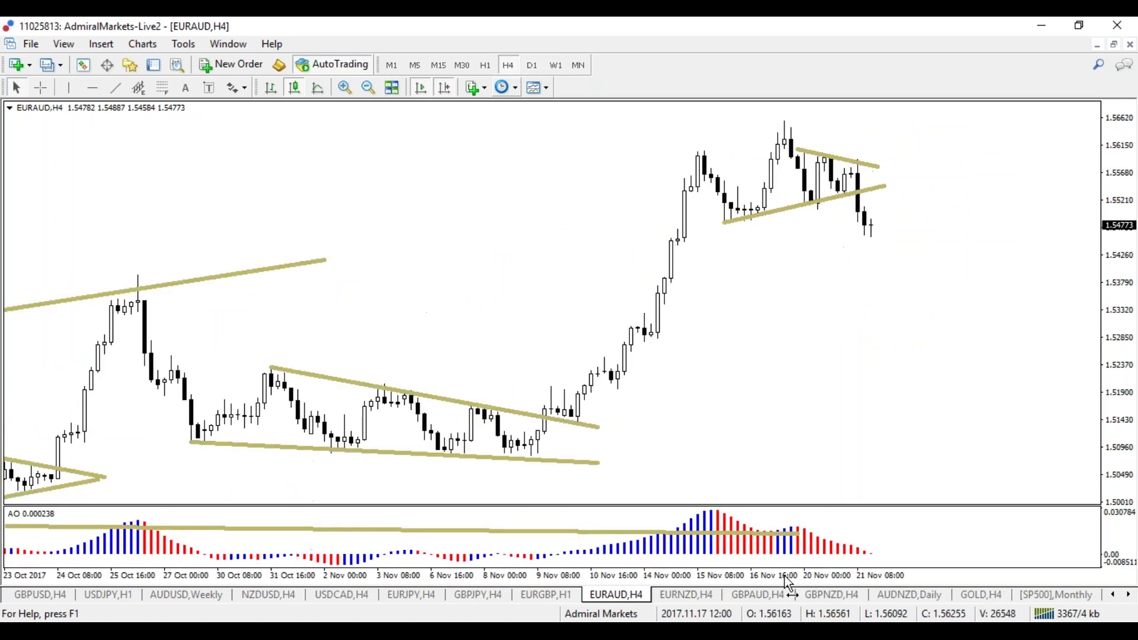
Step through EURNZD, GBPAUD and GBPNZD, then stretch the AUDNZD daily rising trendline past the latest candles near 1.109
key("ctrl+Tab")
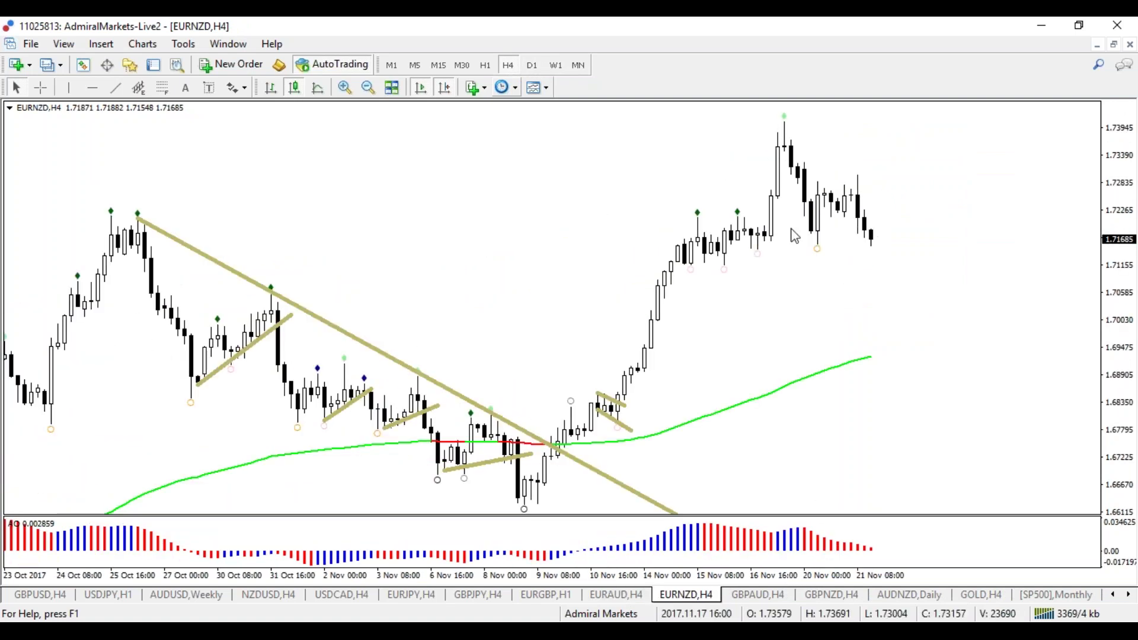
left_click(770, 597)
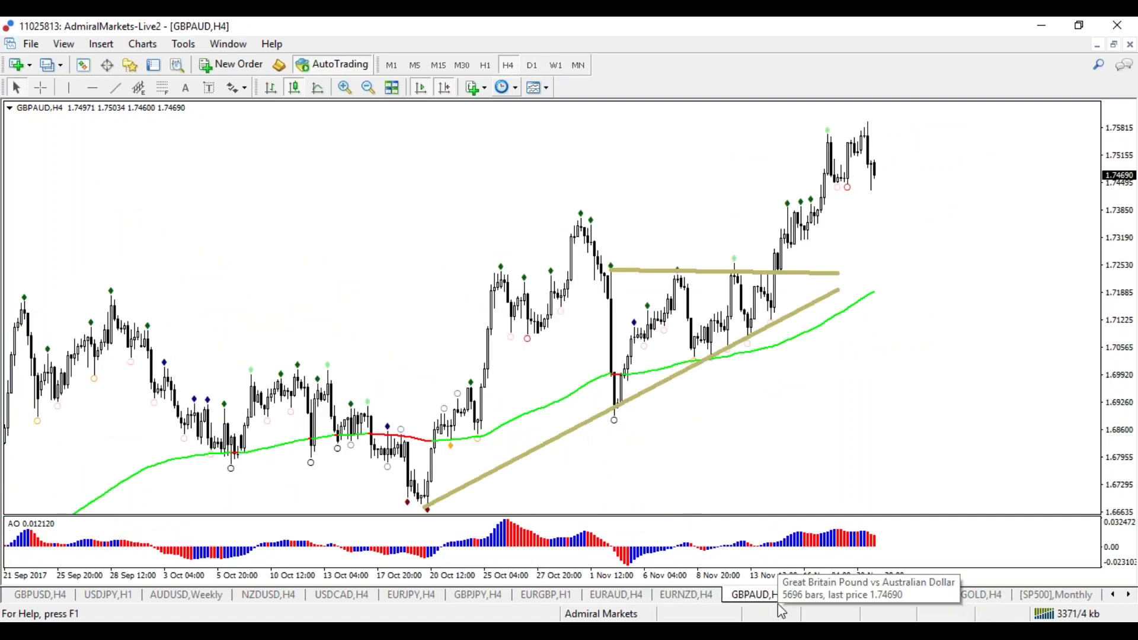
left_click(849, 601)
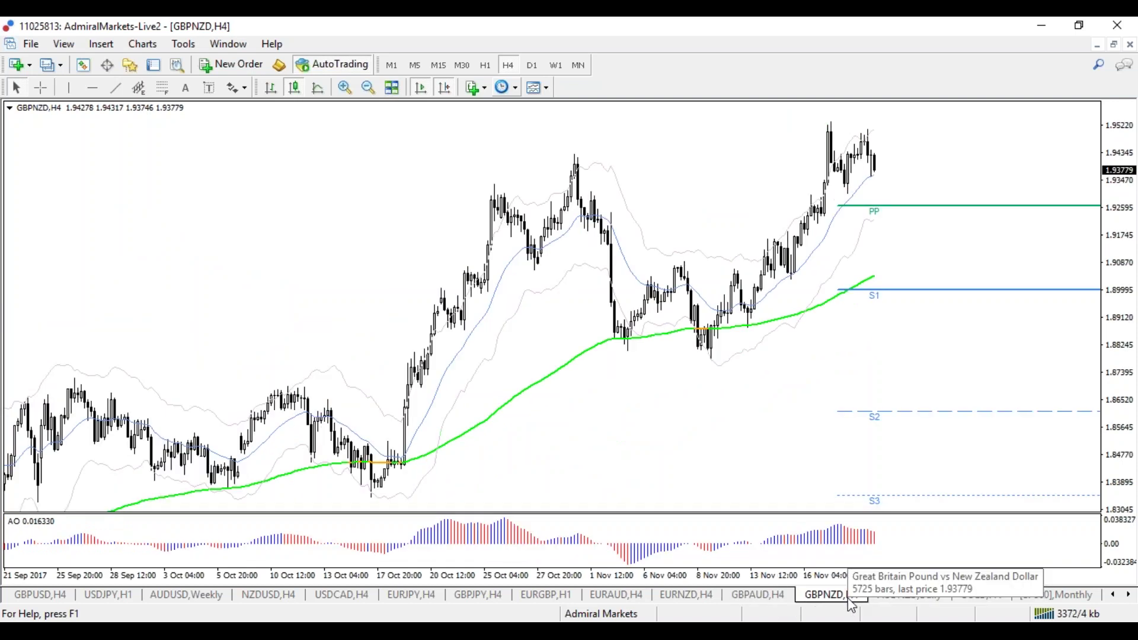
left_click(917, 599)
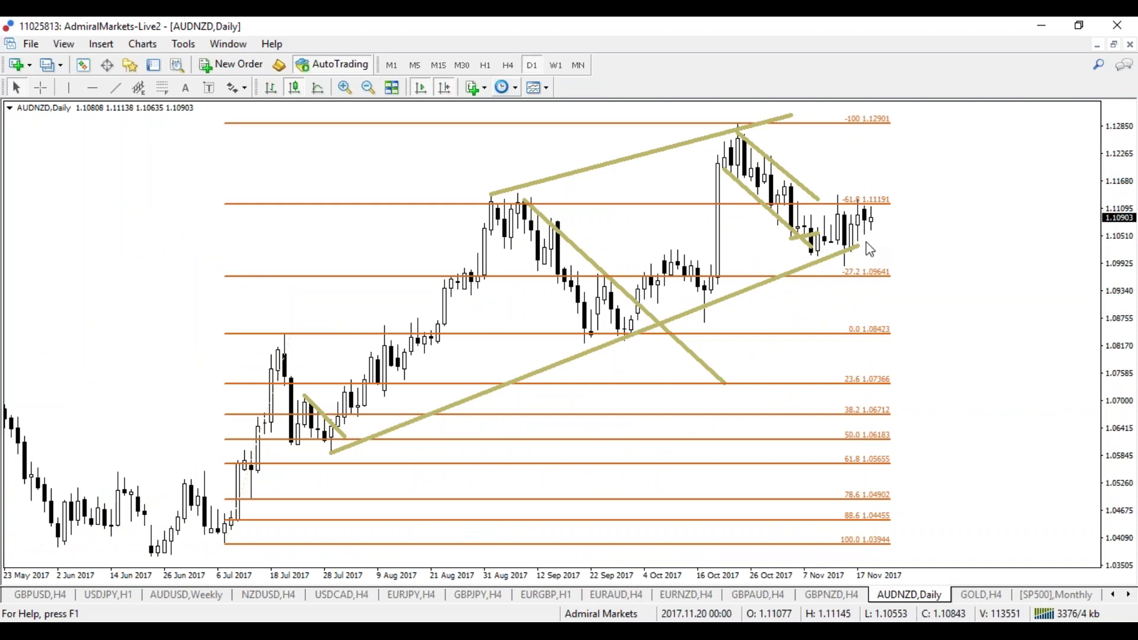
left_click_drag(863, 244, 947, 215)
left_click(1130, 595)
left_click(1130, 595)
left_click(1130, 596)
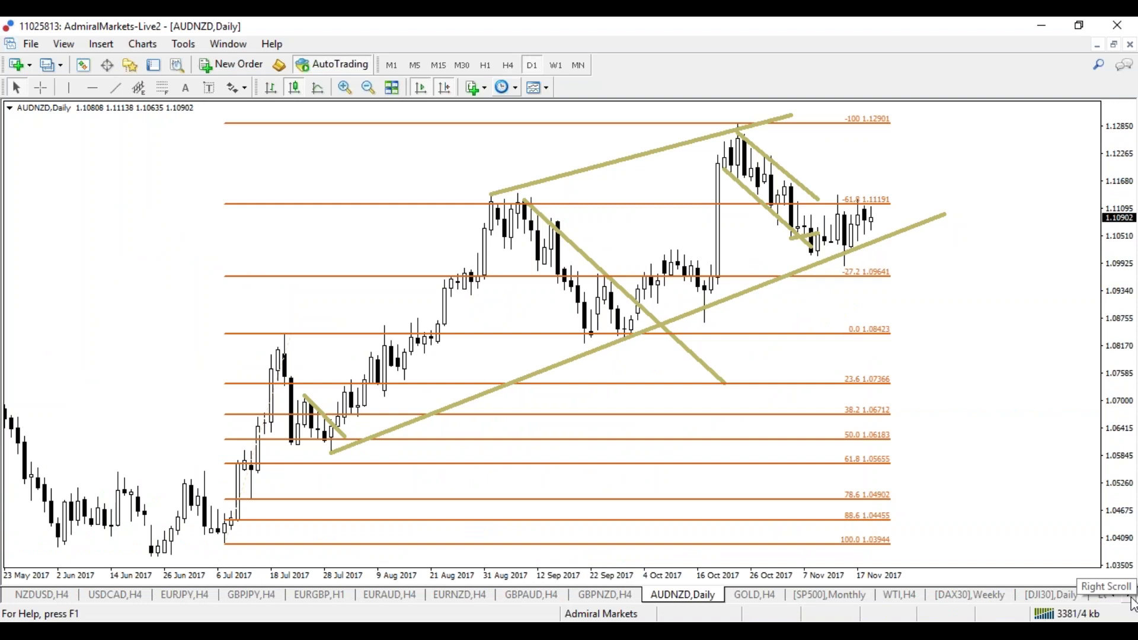
Open the WTI chart, check daily and weekly, then return to a compressed H4 view
left_click(912, 596)
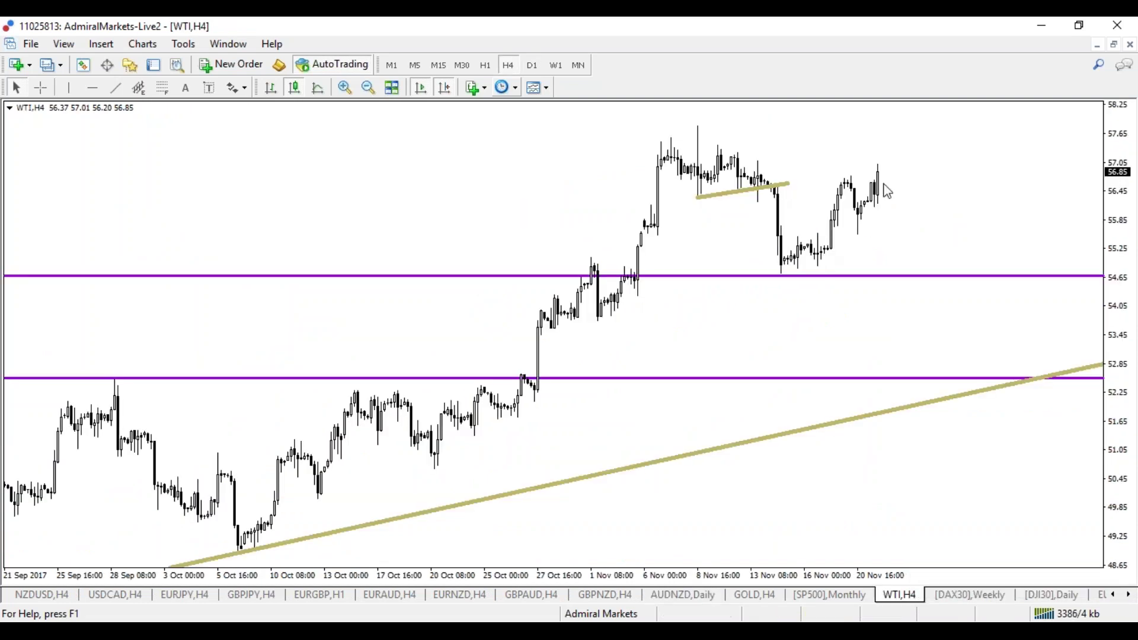
left_click(532, 66)
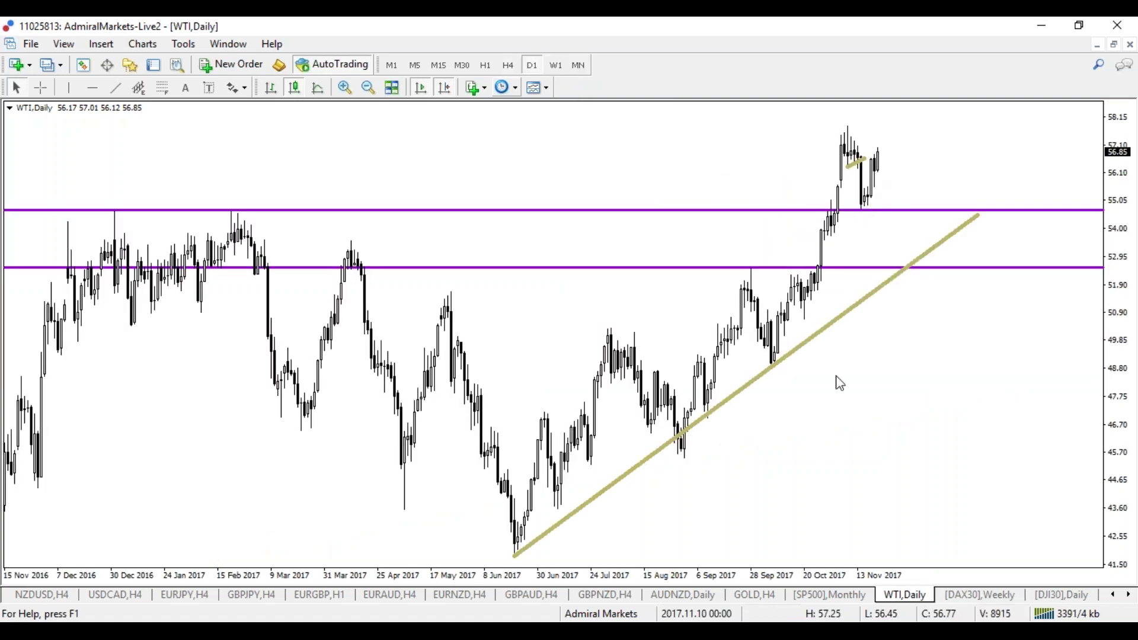
left_click(557, 66)
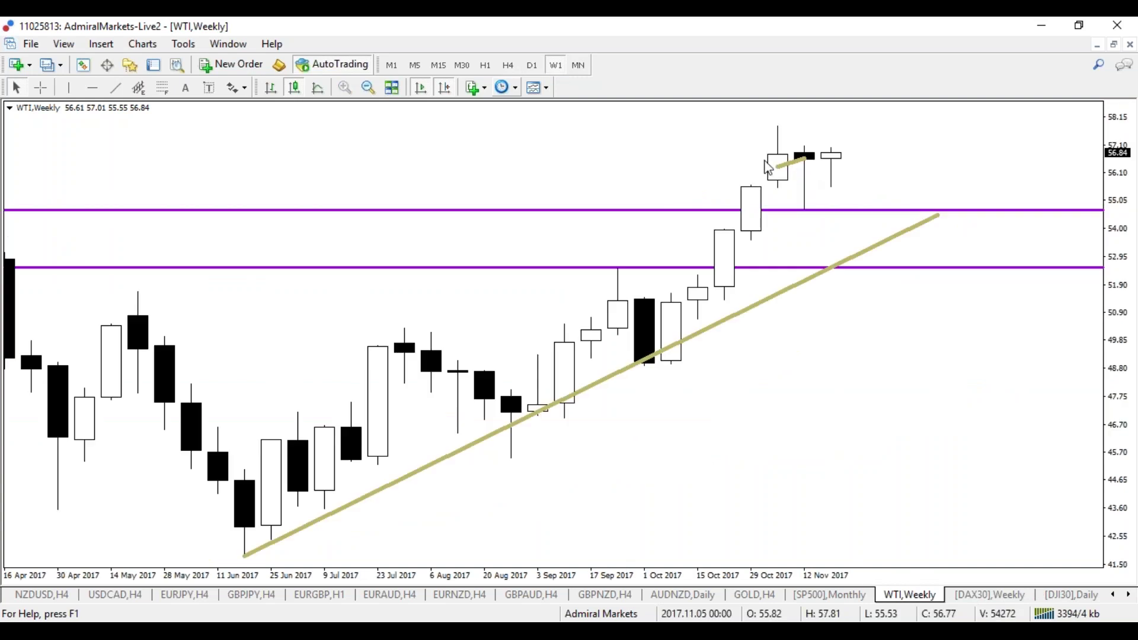
left_click(510, 65)
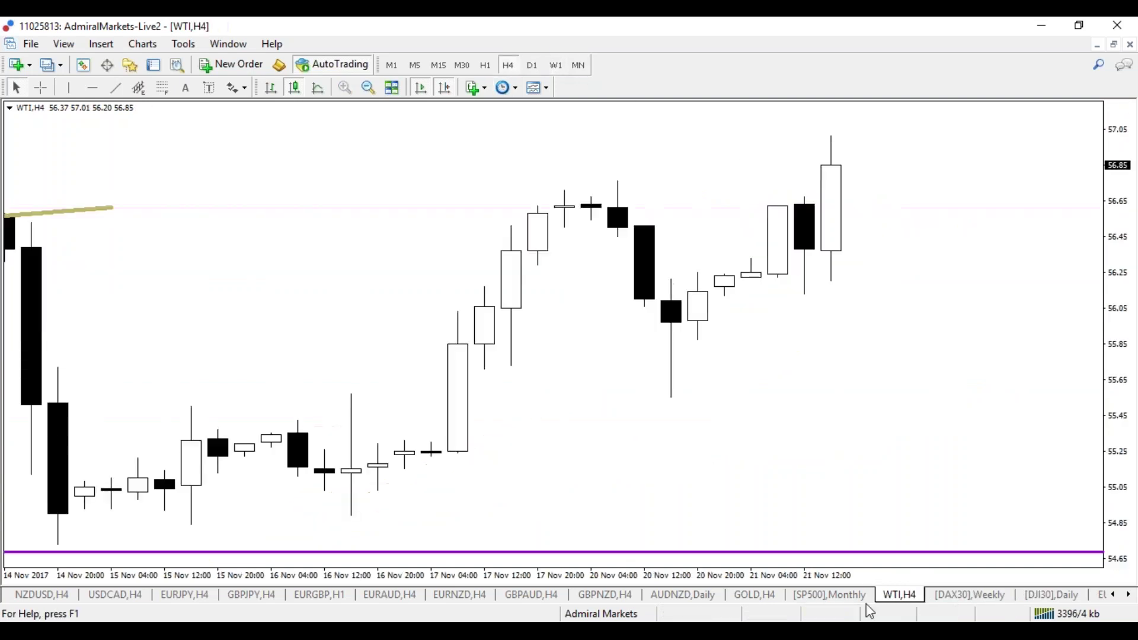
left_click_drag(828, 577, 838, 580)
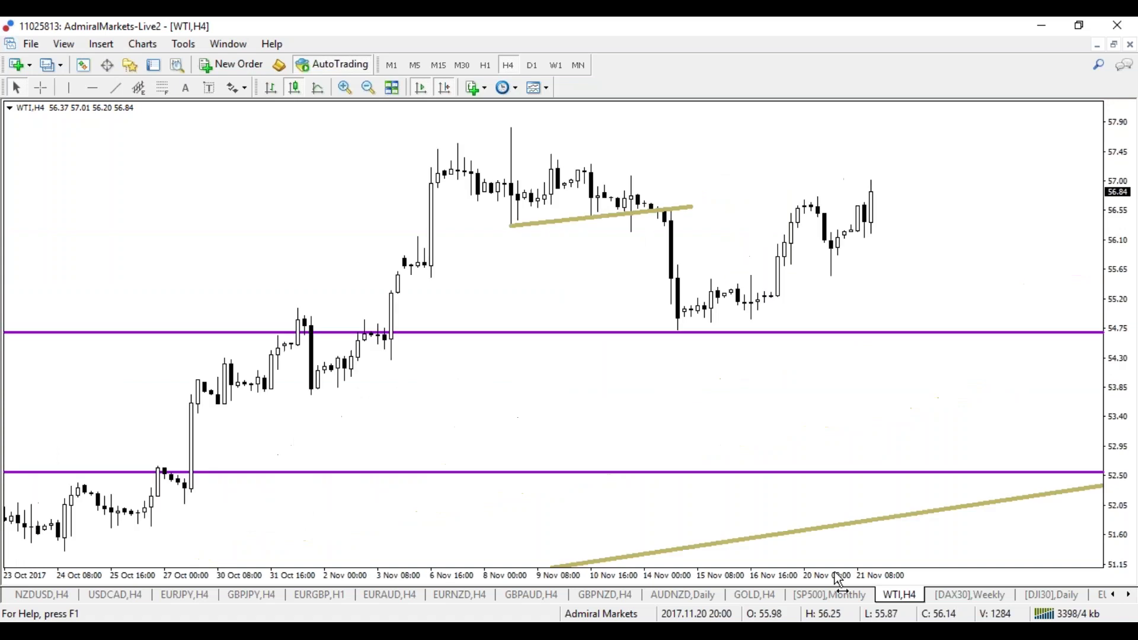
Draw a descending trendline across the recent WTI highs and delete the short rising trendline
left_click(115, 88)
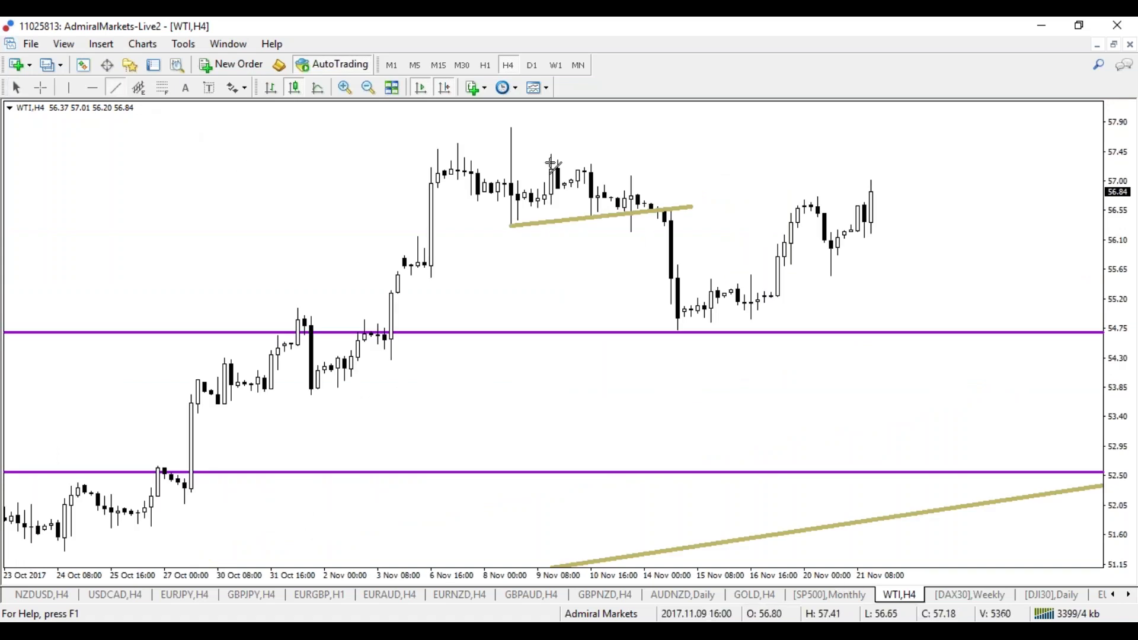
left_click_drag(465, 144, 990, 221)
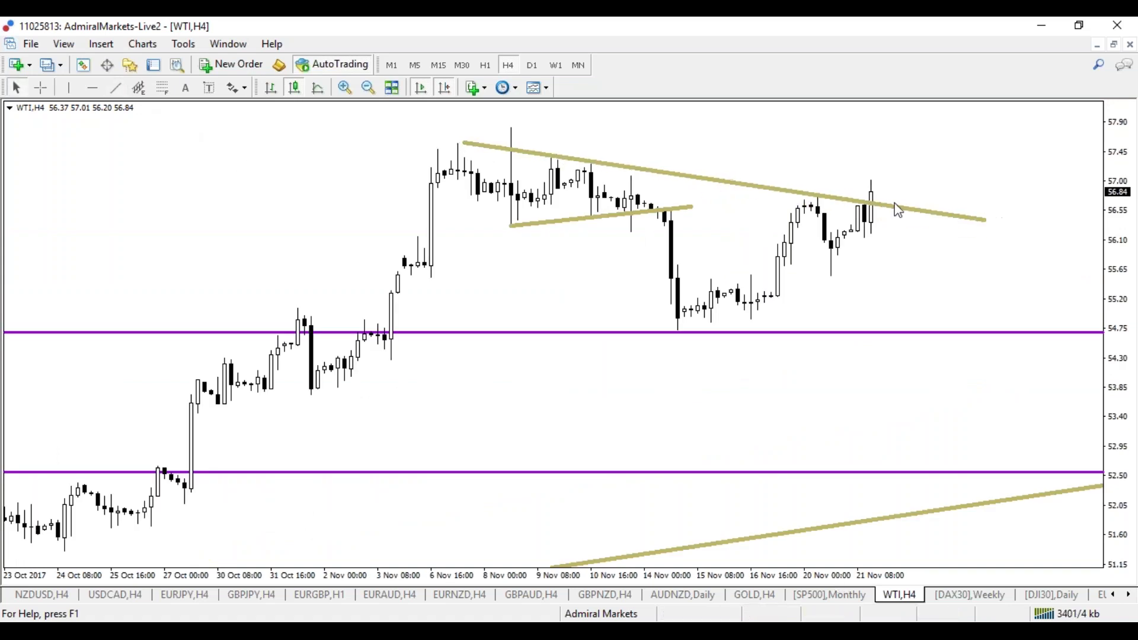
right_click(691, 209)
left_click(731, 266)
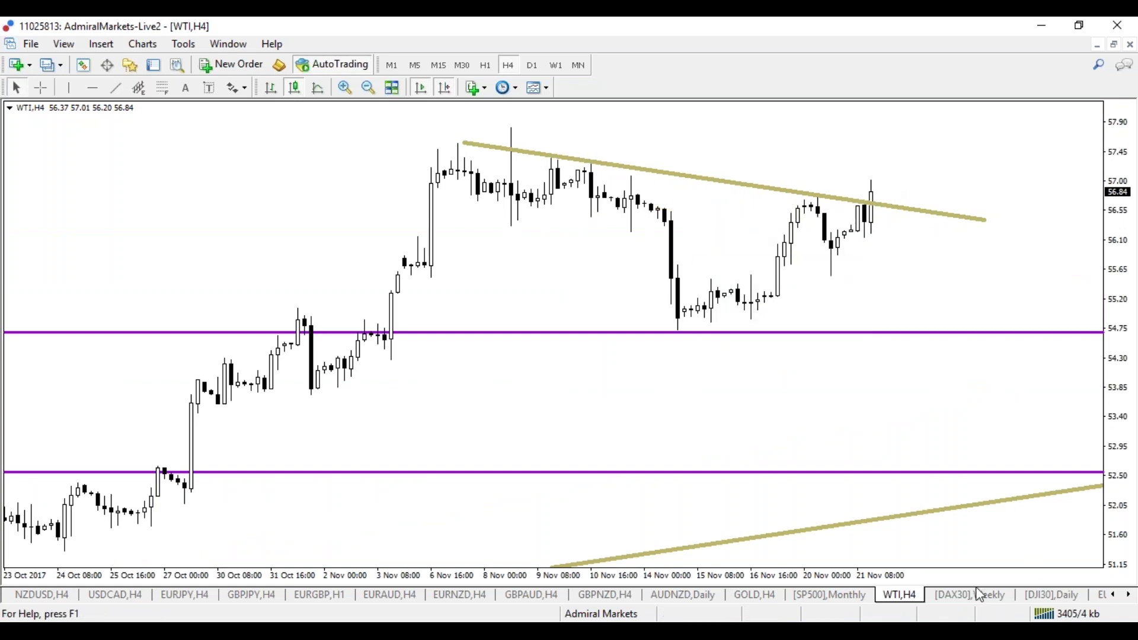
Flip through the DAX30 weekly, DJI30 daily and SP500 monthly charts
left_click(952, 600)
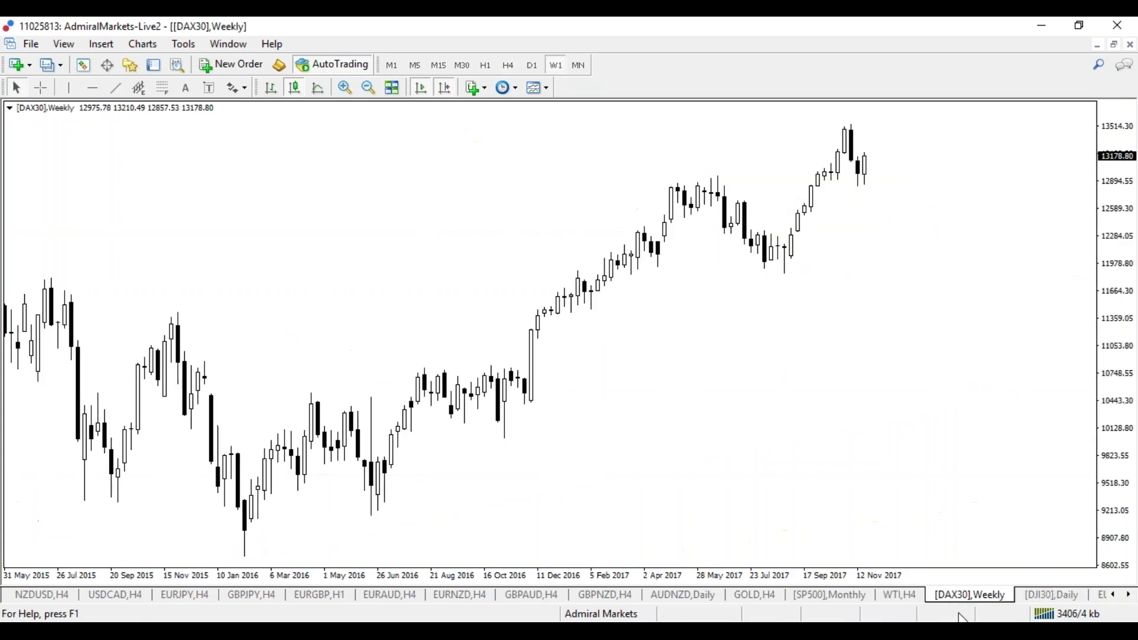
left_click(1065, 602)
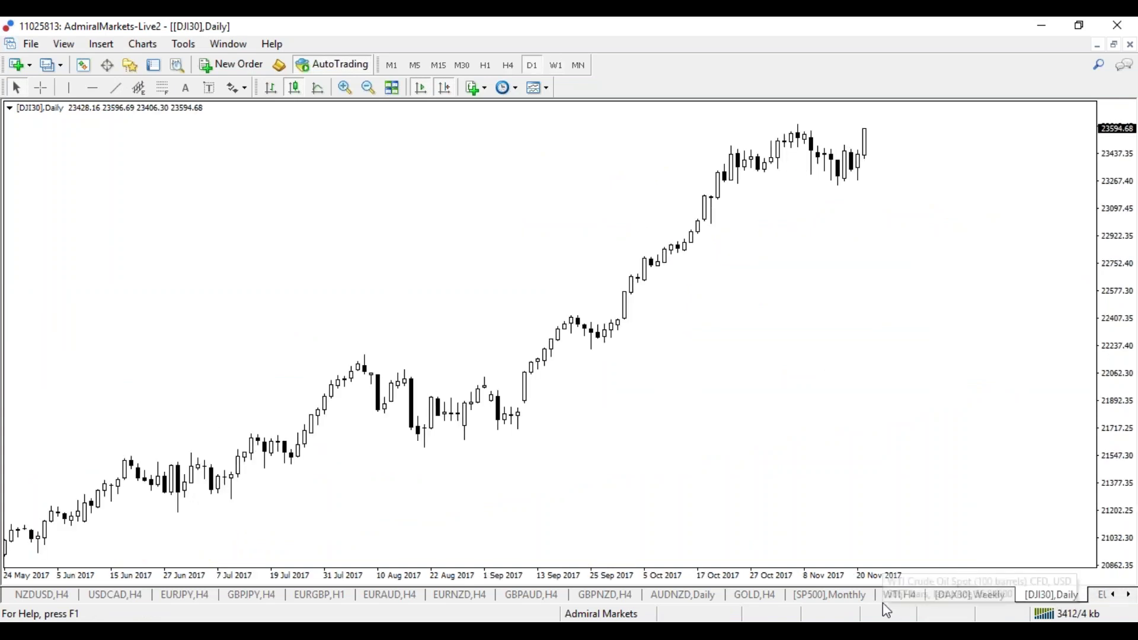
left_click(858, 597)
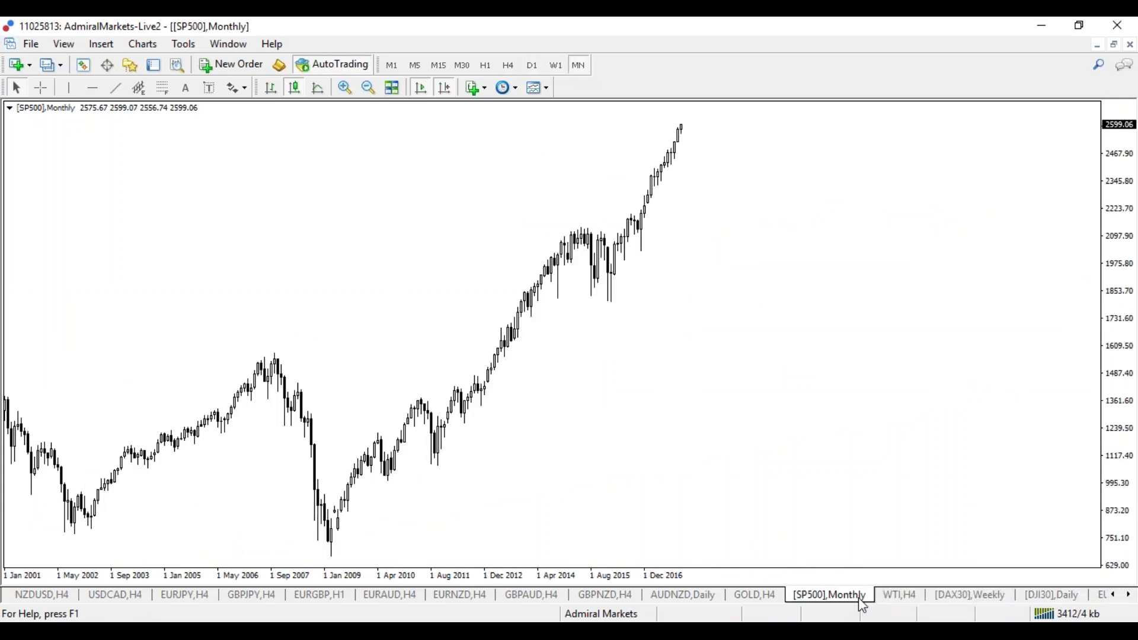
Review SP500 on H4, zoomed daily with the crosshair, weekly, then zoomed-out H4
left_click(509, 66)
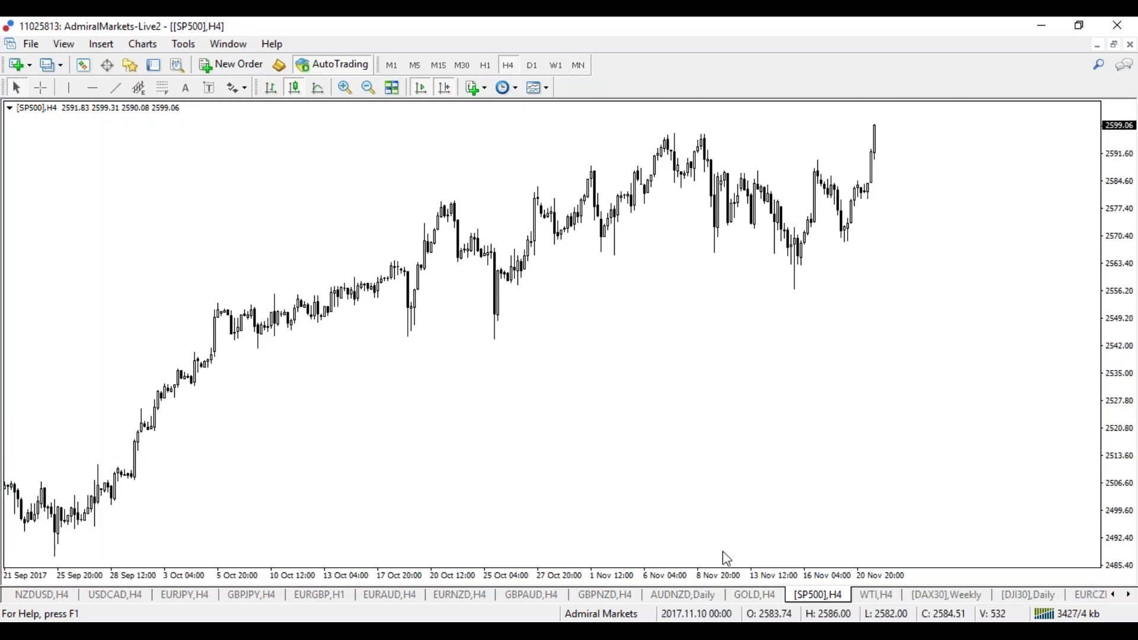
left_click(533, 65)
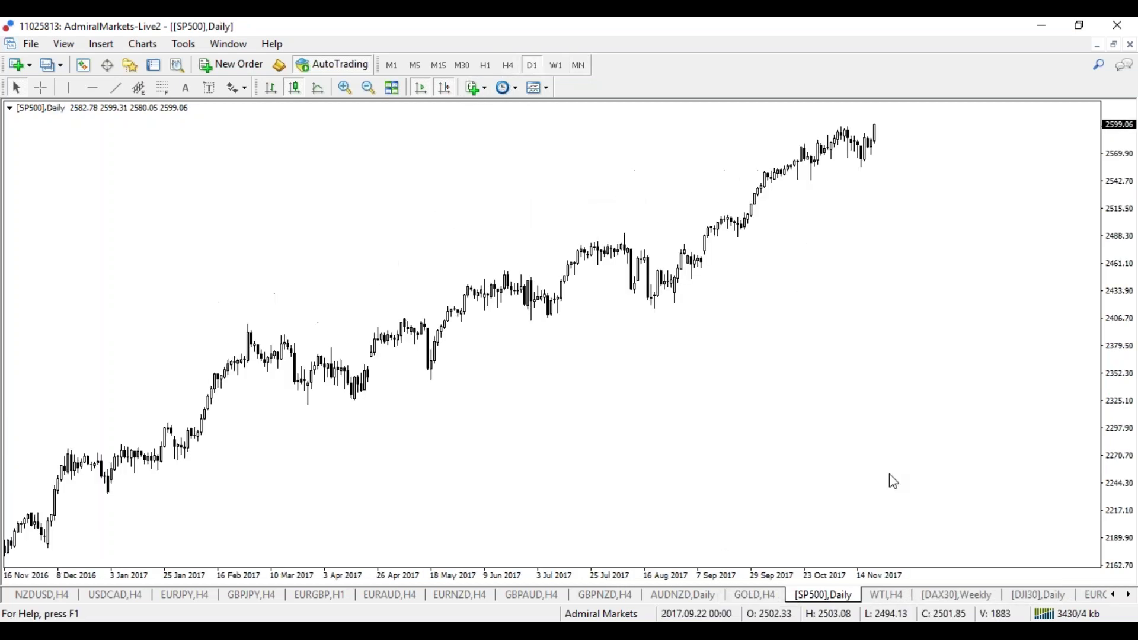
key("plus")
key("plus")
key("plus")
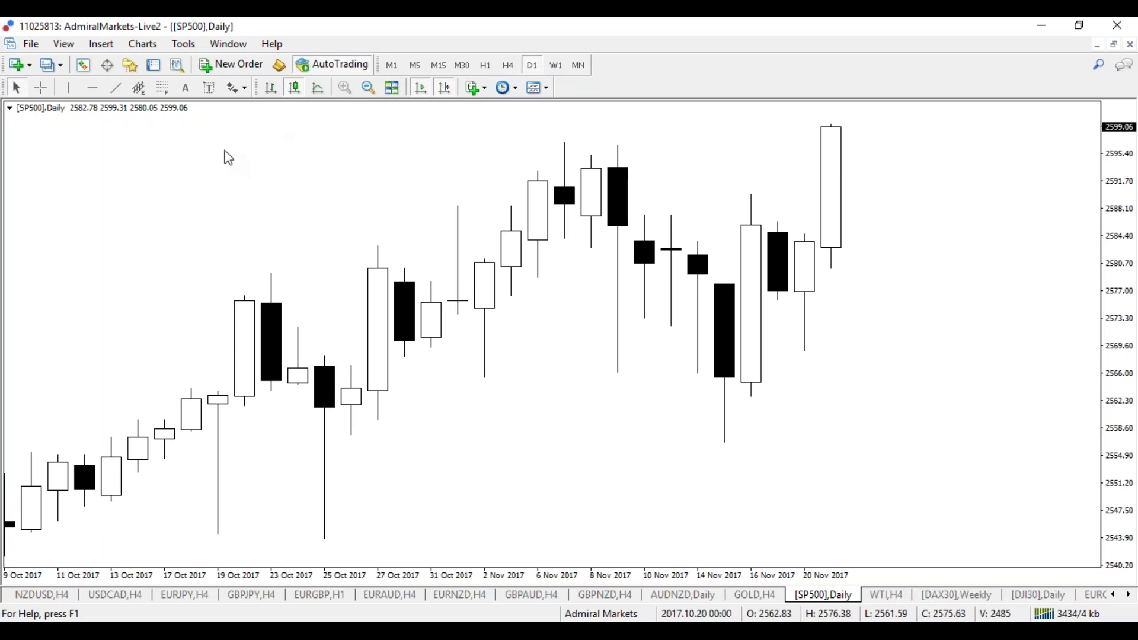
left_click(40, 87)
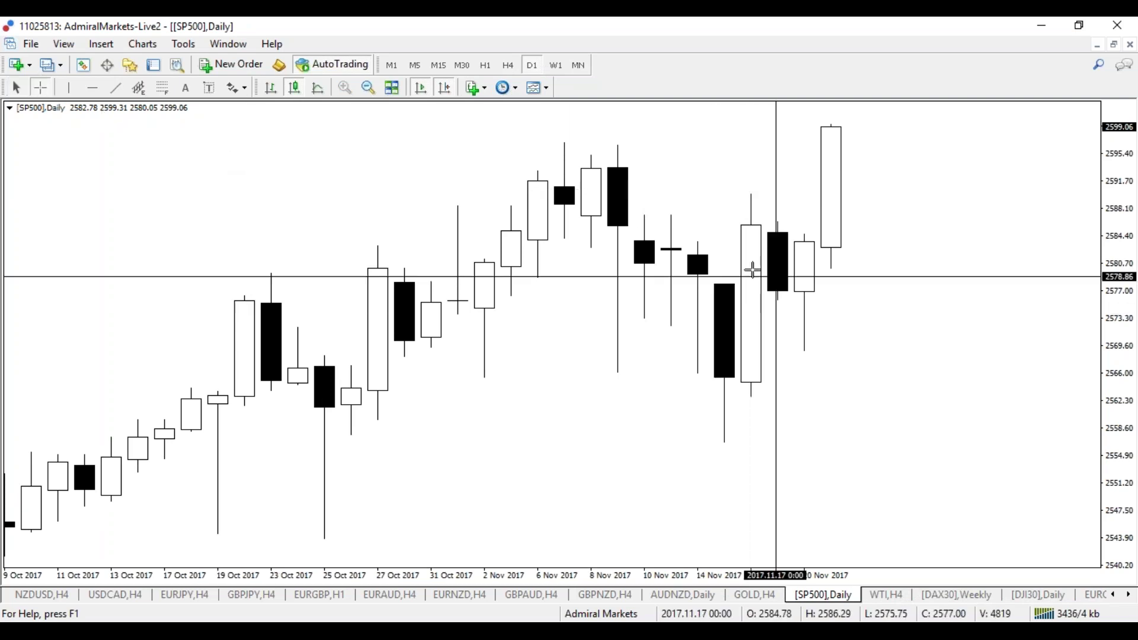
left_click(556, 65)
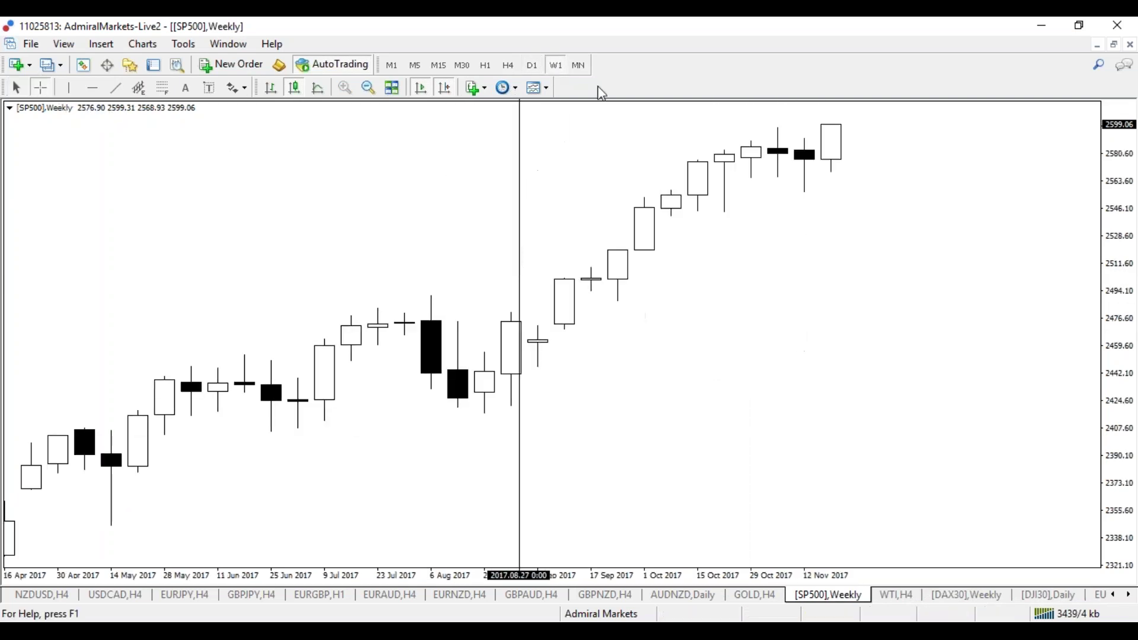
left_click(508, 65)
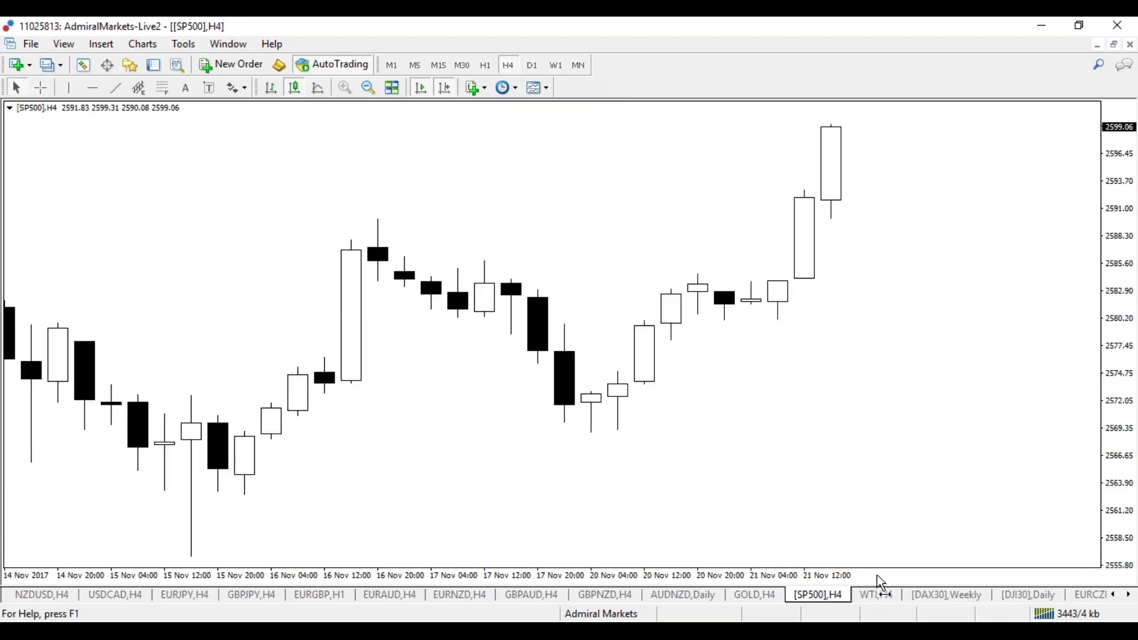
key("minus")
Return to DJI30 daily, then scroll the tabs to the SILVER monthly chart
left_click(1015, 594)
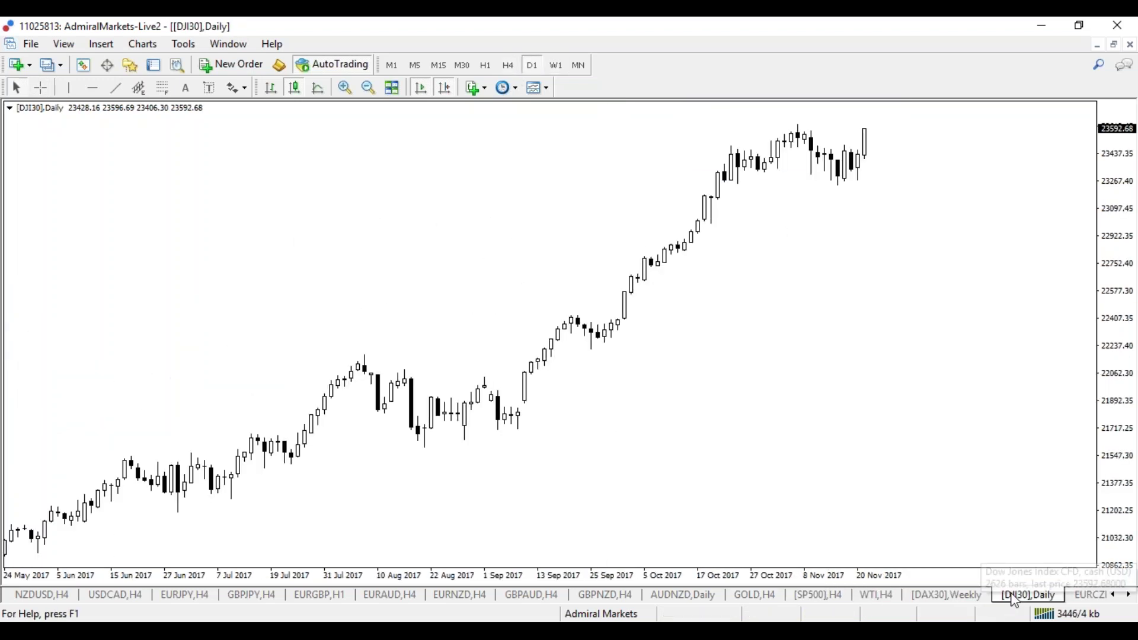
left_click(1128, 596)
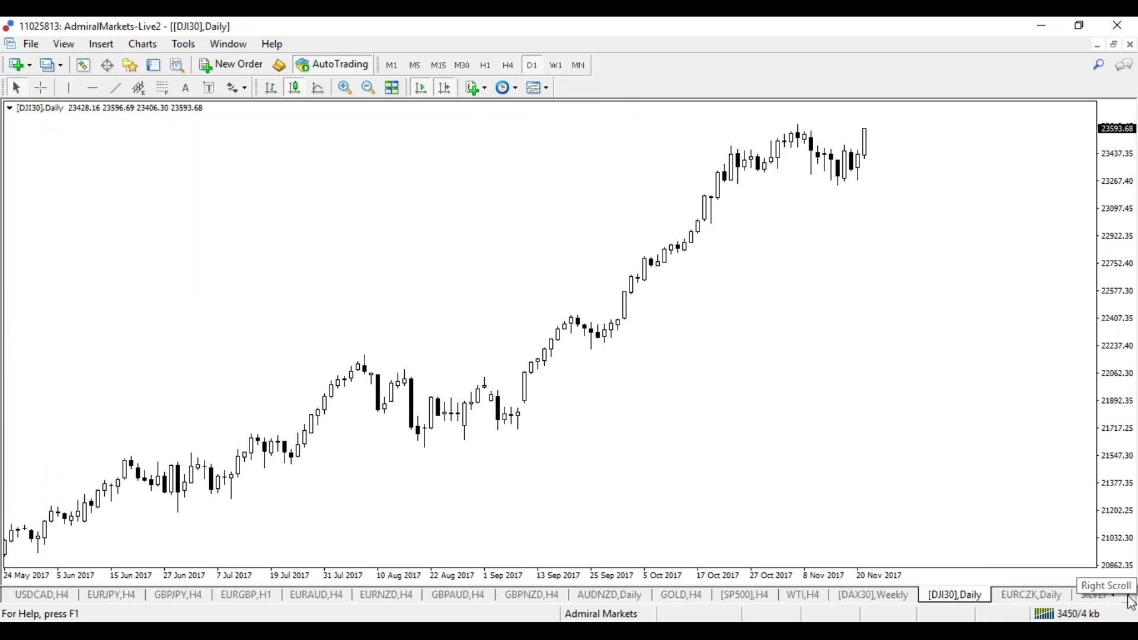
left_click(1095, 595)
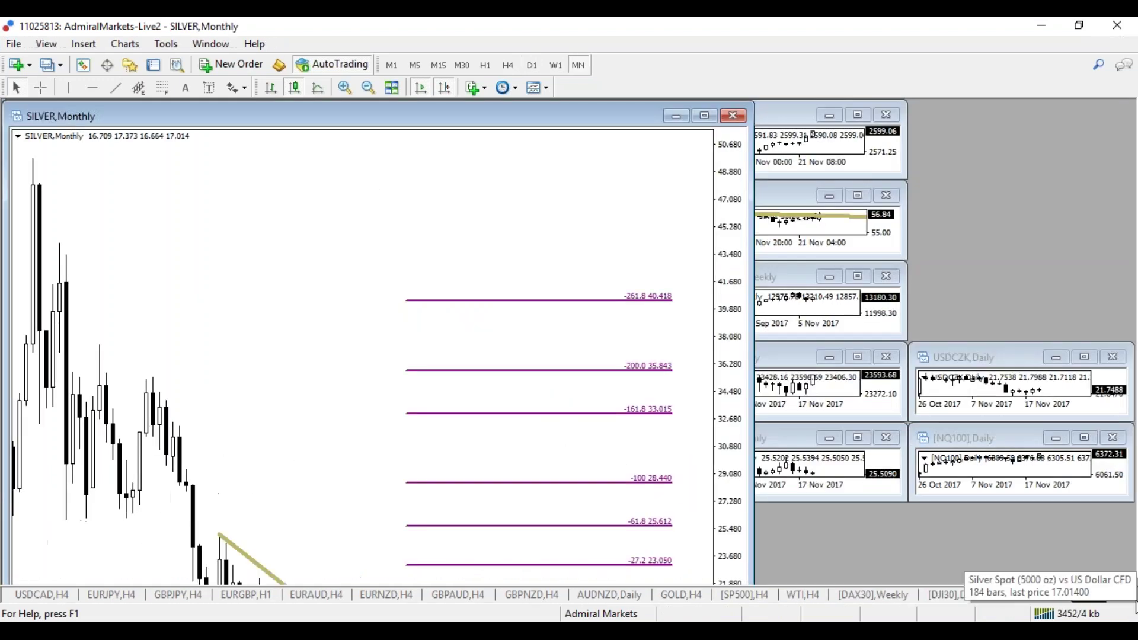
Maximize the SILVER monthly chart, then scroll the tab bar across to the #FB daily chart
double_click(503, 112)
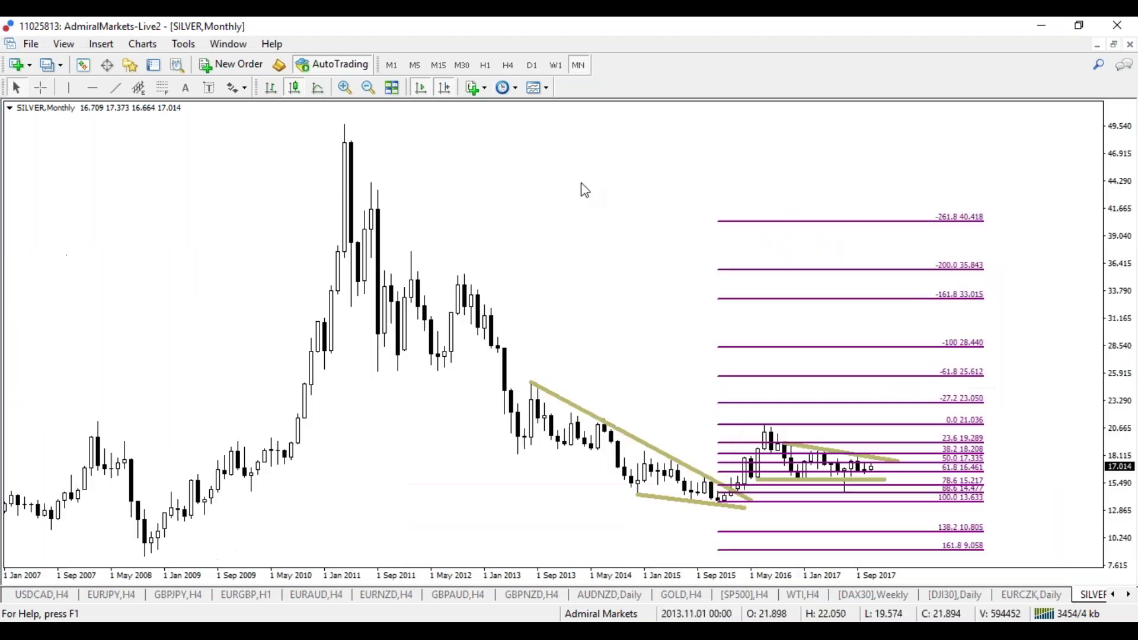
left_click(1129, 596)
left_click(1129, 596)
left_click(1129, 596)
left_click(1129, 596)
left_click(1129, 596)
left_click(1128, 596)
left_click(1129, 596)
left_click(1129, 596)
left_click(1128, 596)
left_click(1129, 596)
left_click(1129, 596)
left_click(1129, 596)
left_click(1129, 596)
left_click(1129, 596)
left_click(1129, 595)
left_click(1129, 596)
left_click(1129, 596)
left_click(1128, 596)
left_click(1129, 596)
left_click(1129, 595)
left_click(1130, 597)
left_click(1130, 597)
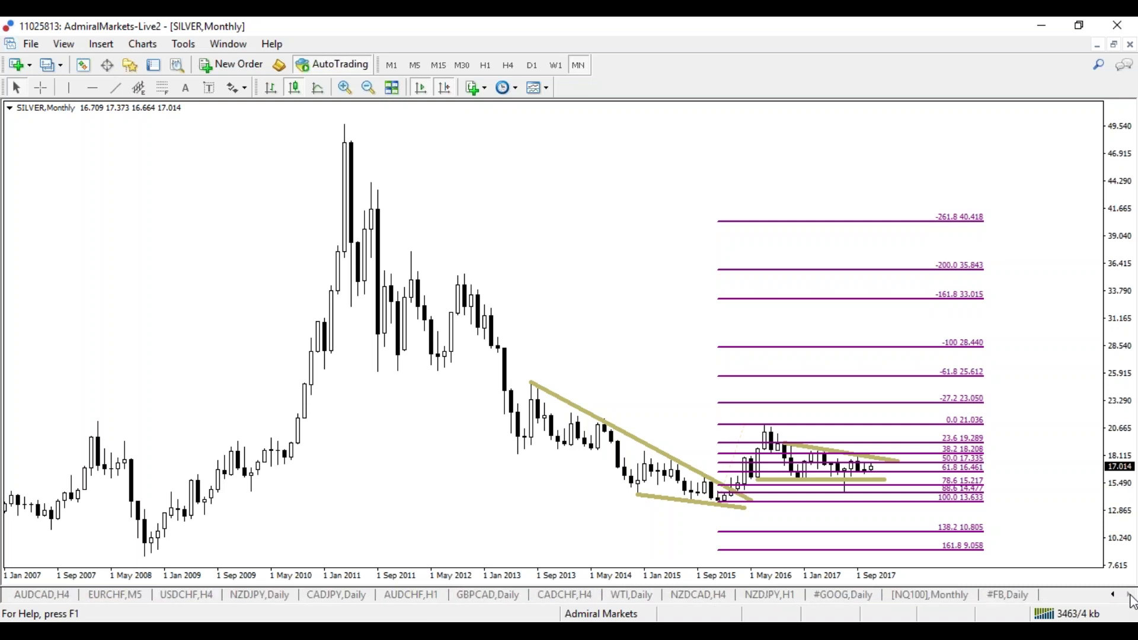
left_click(1013, 600)
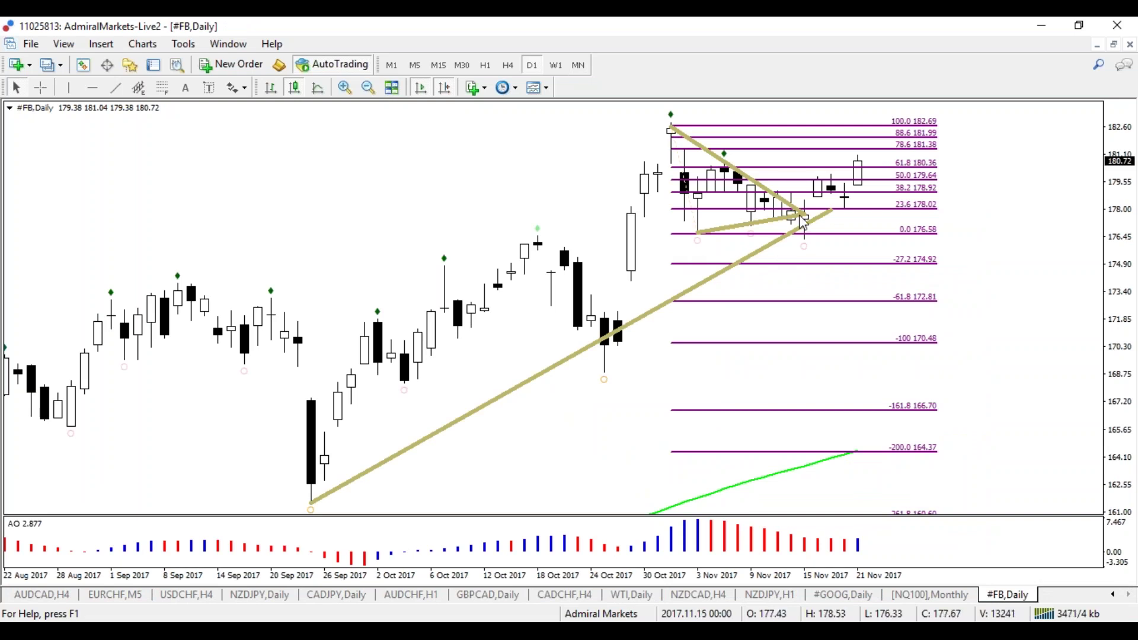
Show #FB on H4 with a compressed time axis revealing more history
left_click(508, 65)
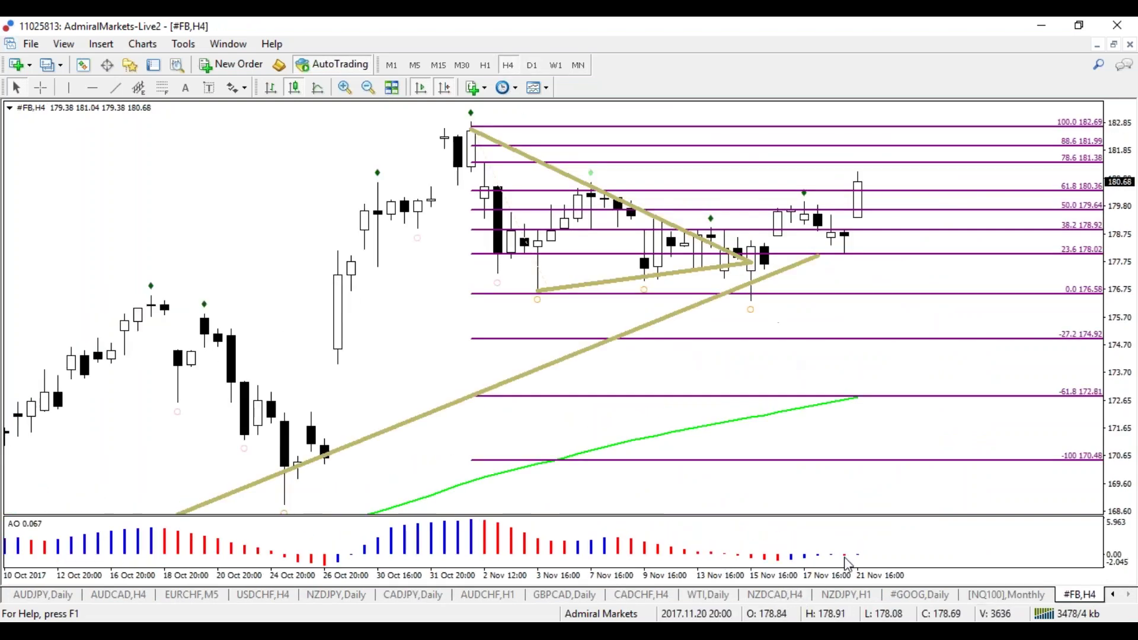
left_click_drag(826, 585, 817, 586)
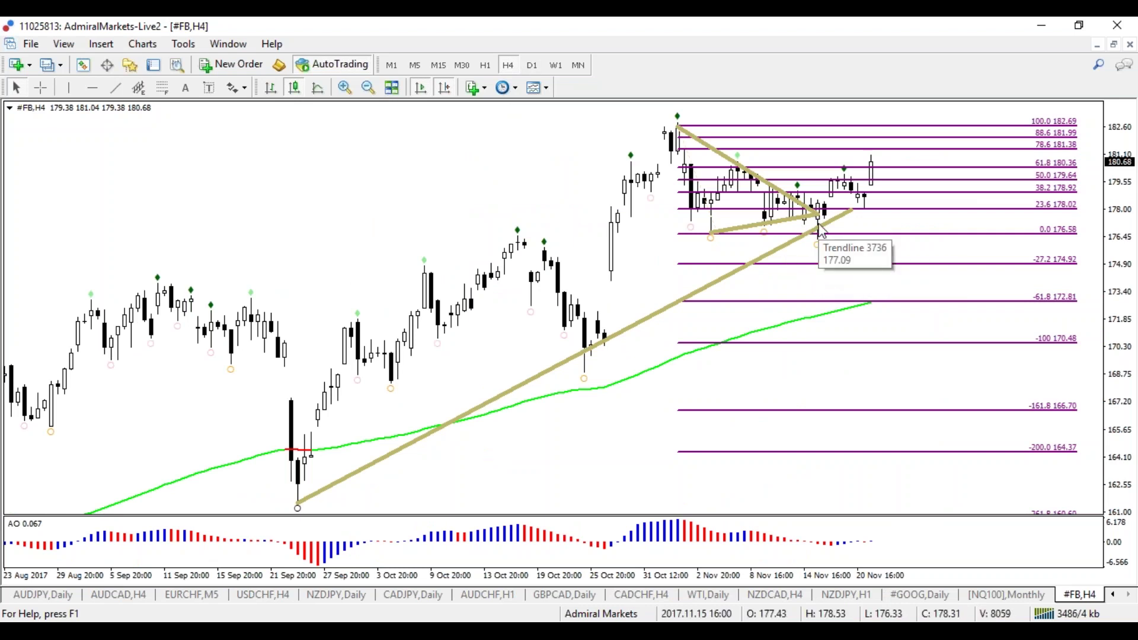
left_click_drag(820, 216, 852, 234)
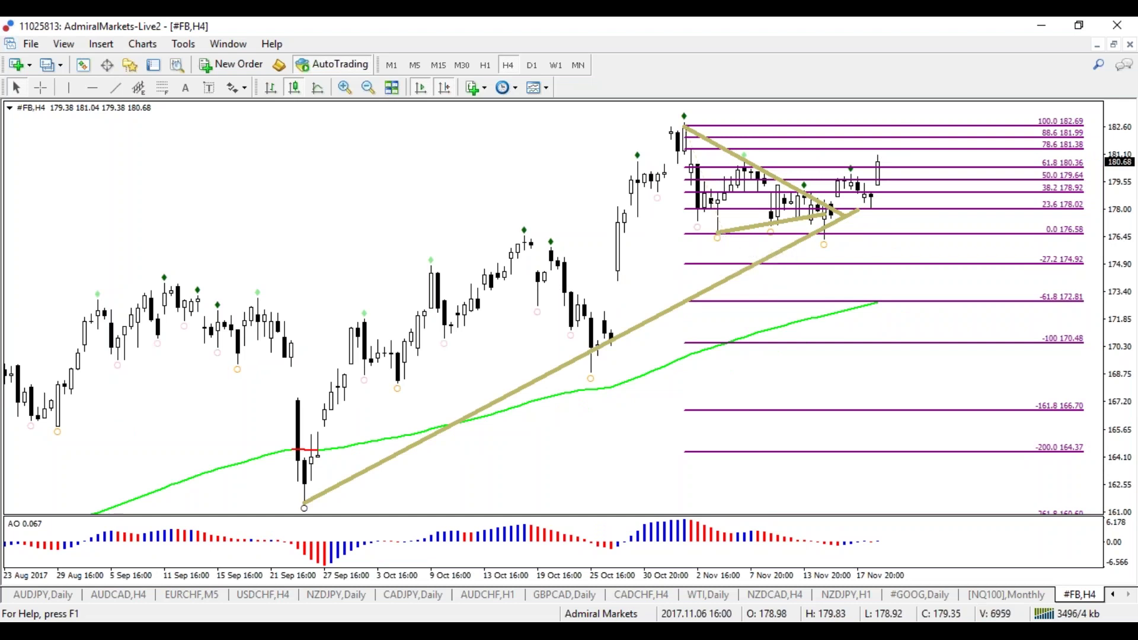
Delete the #FB Fibonacci levels, extend the long rising trendline right, and open #GOOG daily
right_click(702, 264)
left_click(744, 323)
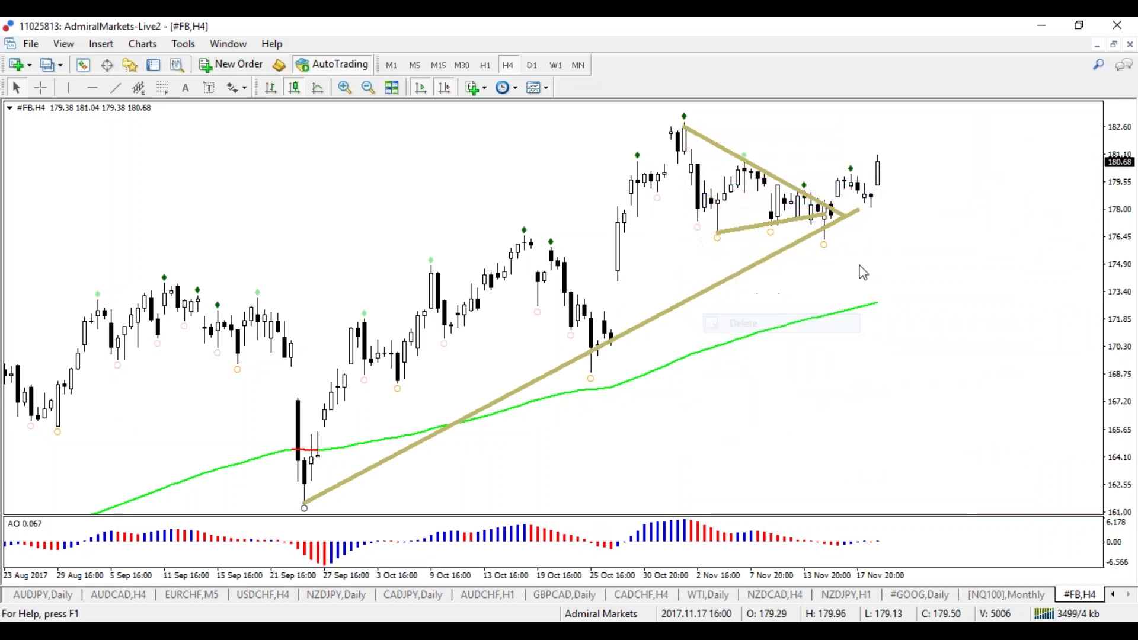
left_click_drag(859, 212, 953, 164)
left_click(927, 600)
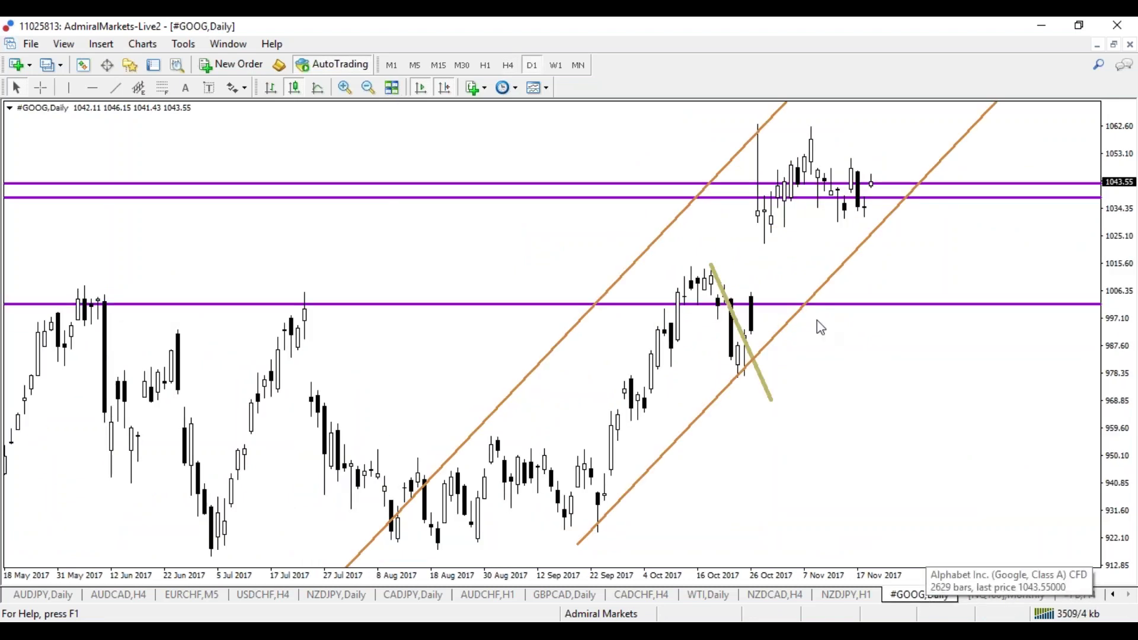
Check #GOOG on the weekly and monthly timeframes, then return to daily
left_click(556, 69)
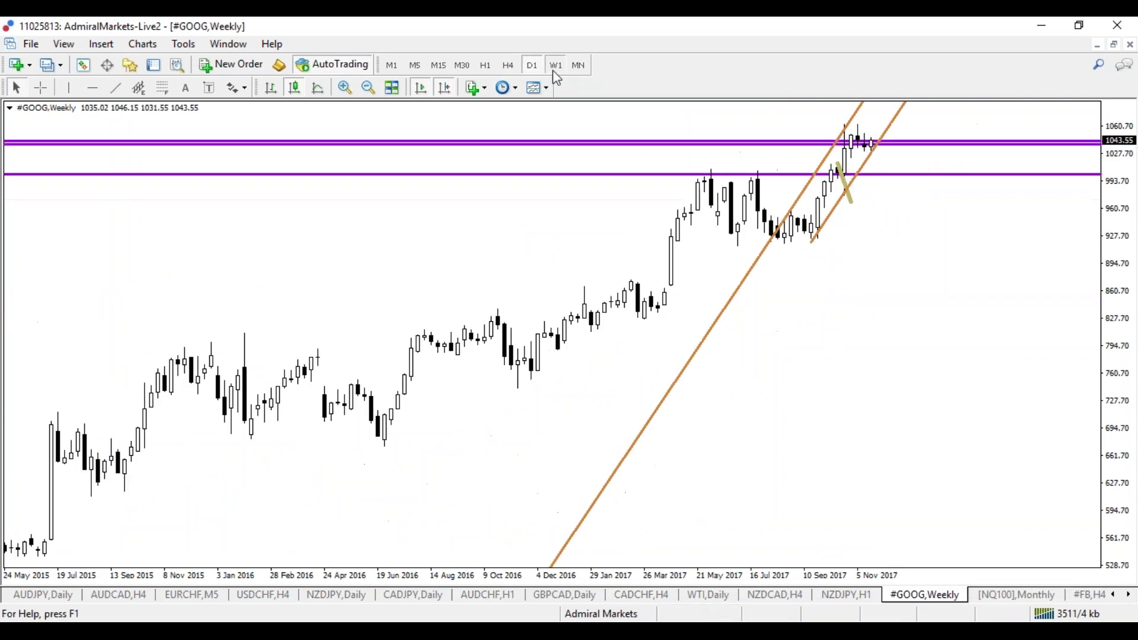
left_click(580, 66)
left_click(553, 67)
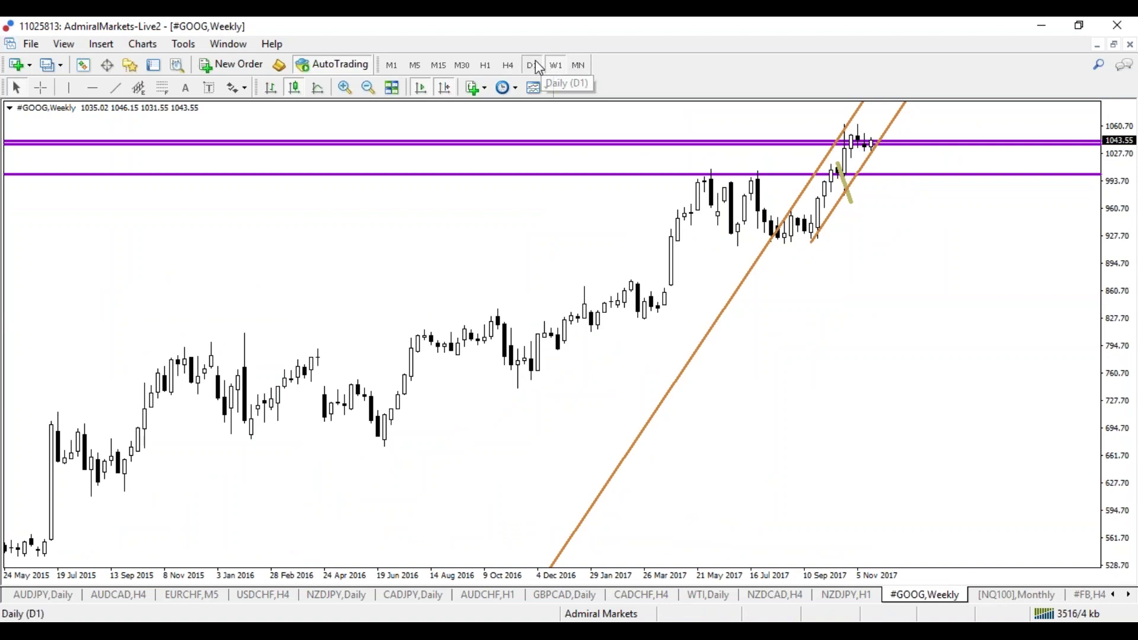
left_click(538, 67)
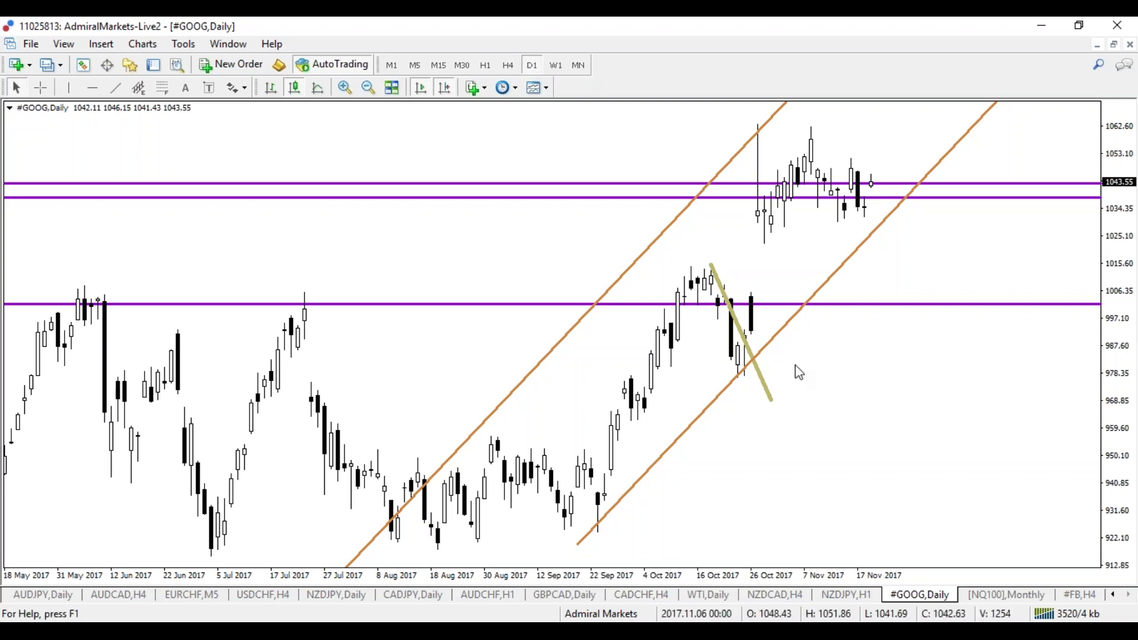
Add a horizontal level at the October highs near 1014, then return to #FB H4
left_click(92, 87)
left_click(193, 279)
left_click_drag(189, 288, 191, 277)
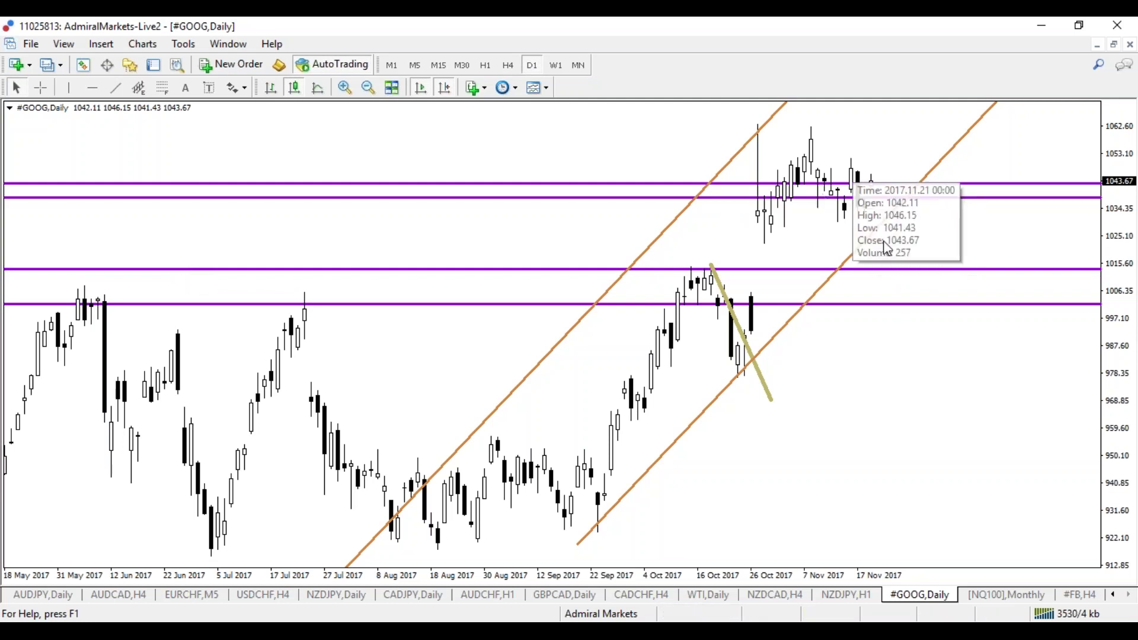
left_click(1083, 596)
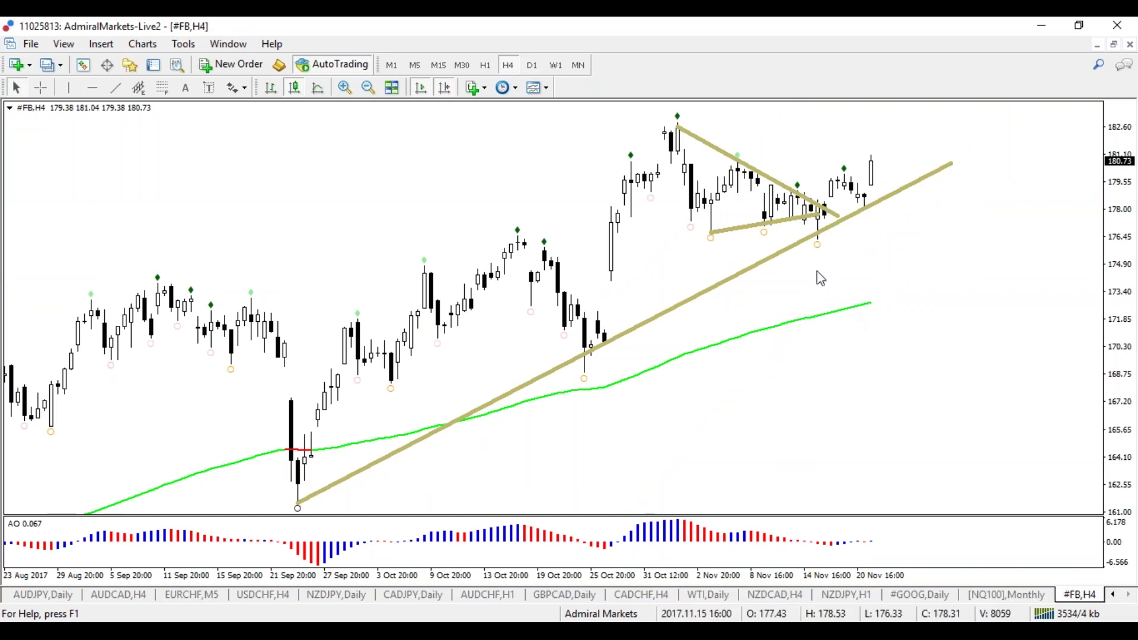
On #FB H1, draw a short falling trendline across the 16–20 November highs, then open GOOG daily
left_click(486, 65)
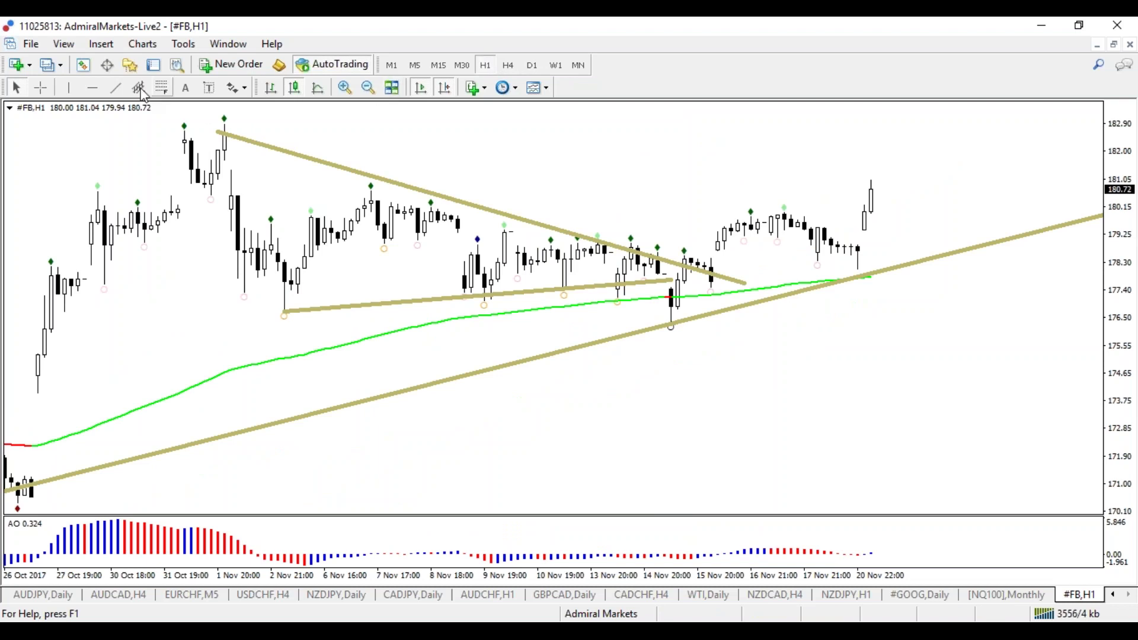
left_click(116, 88)
left_click_drag(769, 208, 874, 247)
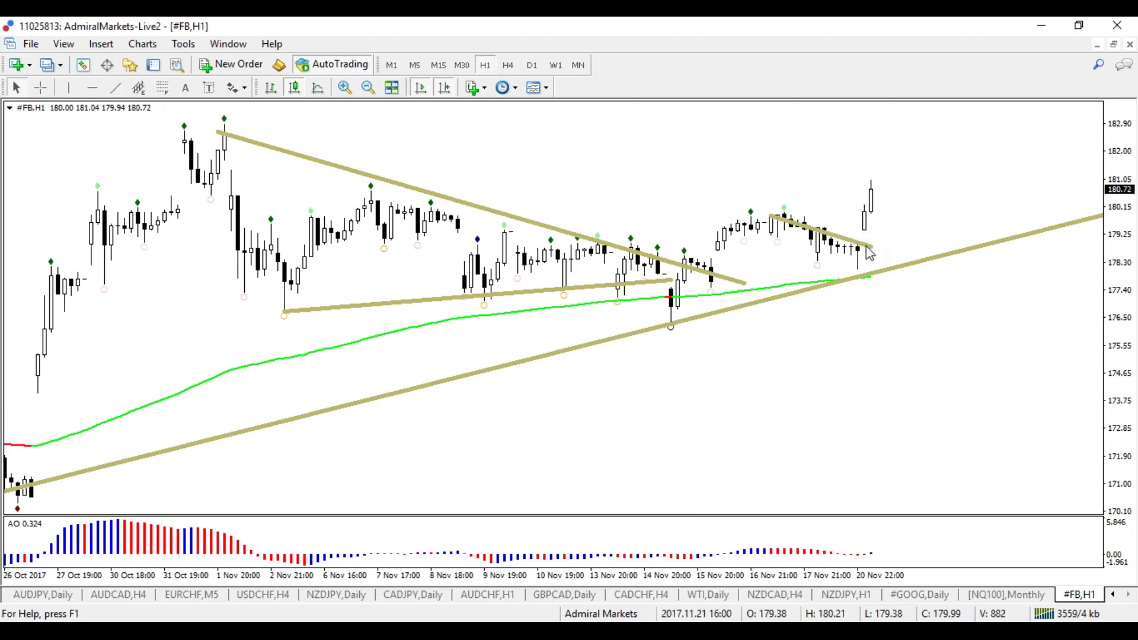
left_click(874, 261)
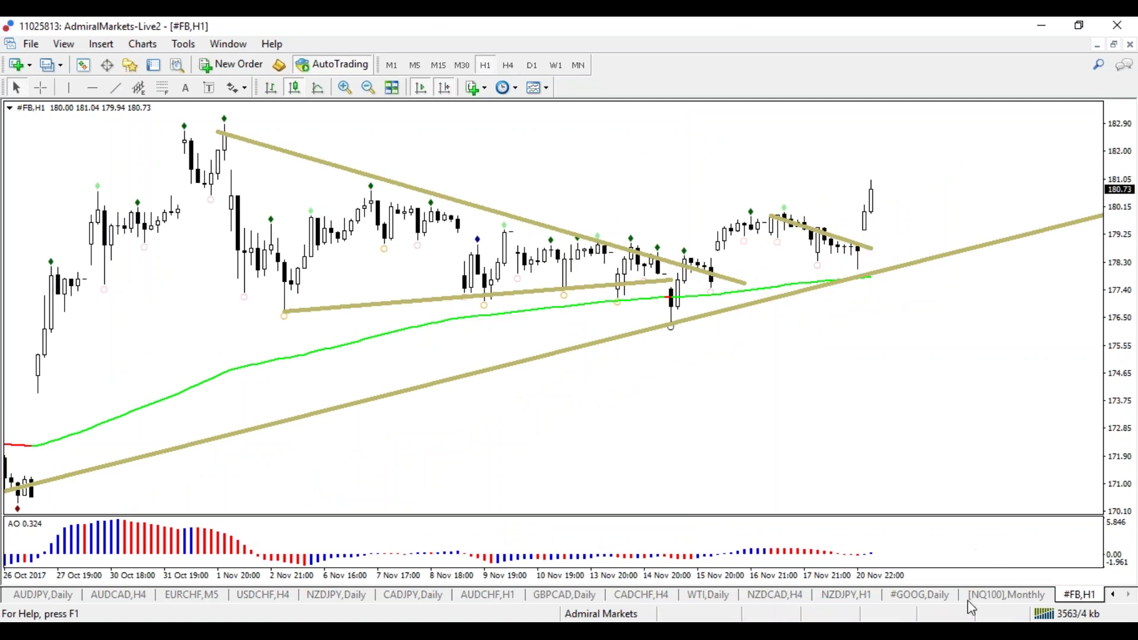
left_click(937, 595)
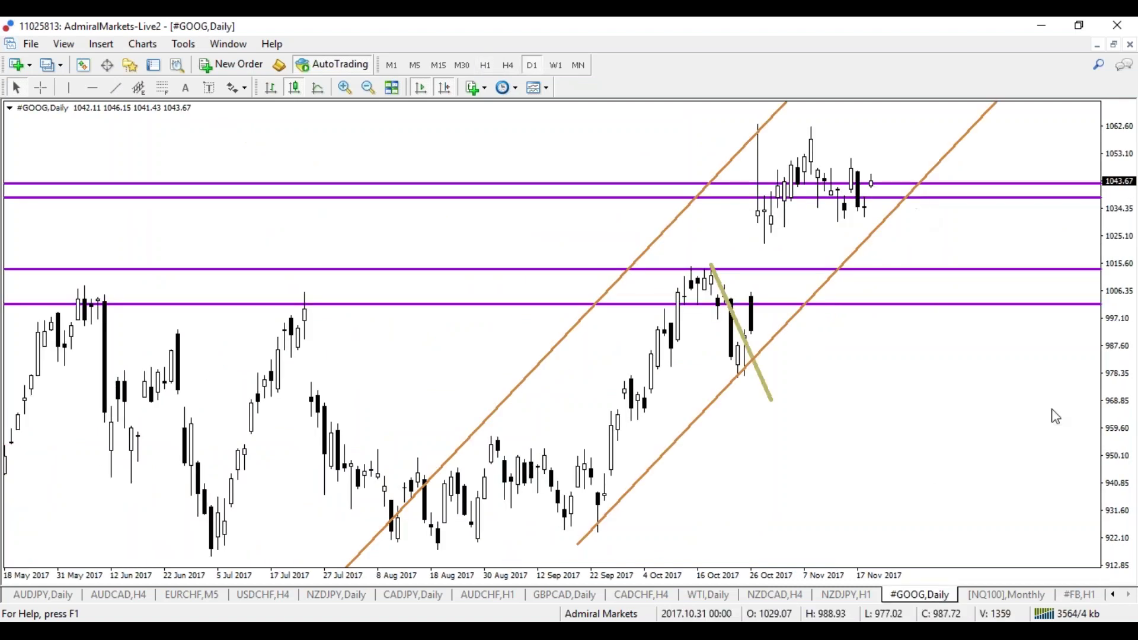
left_click(1112, 596)
left_click(1112, 596)
left_click(1112, 596)
left_click(1109, 596)
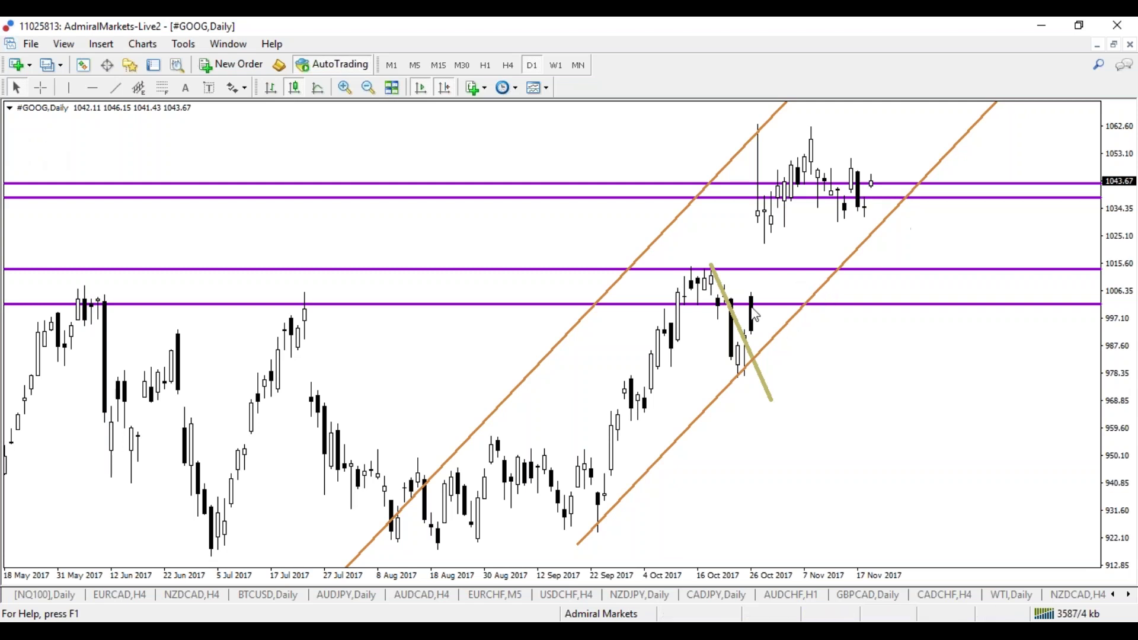
left_click(18, 65)
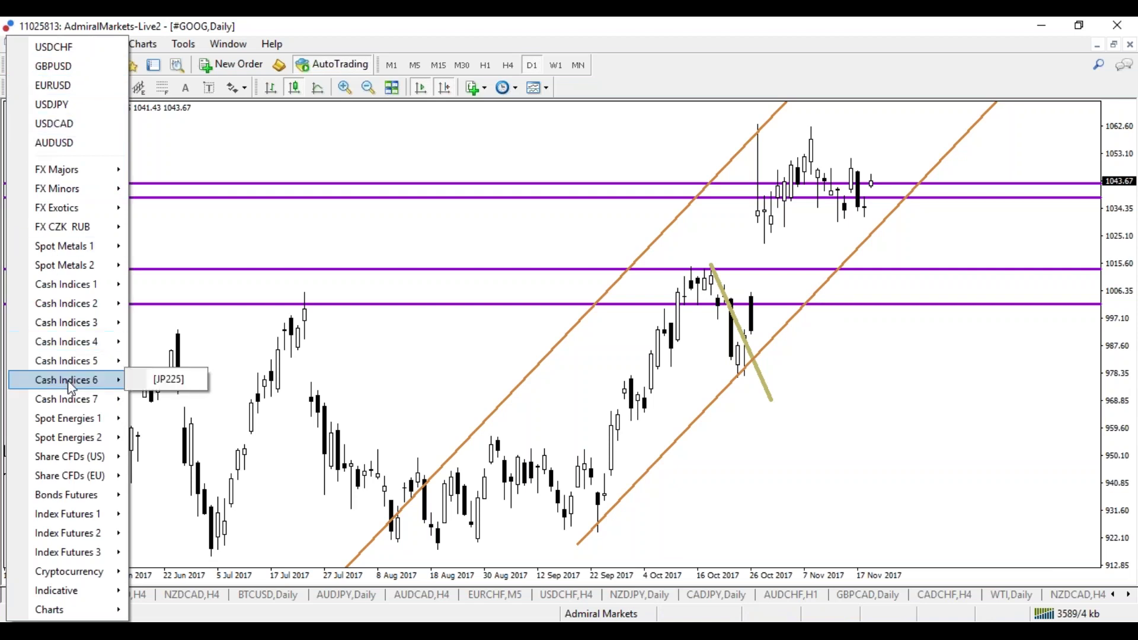
Browse New Chart symbol groups like Bonds Futures and Share CFDs (EU), then pan the chart back
mouse_move(84, 517)
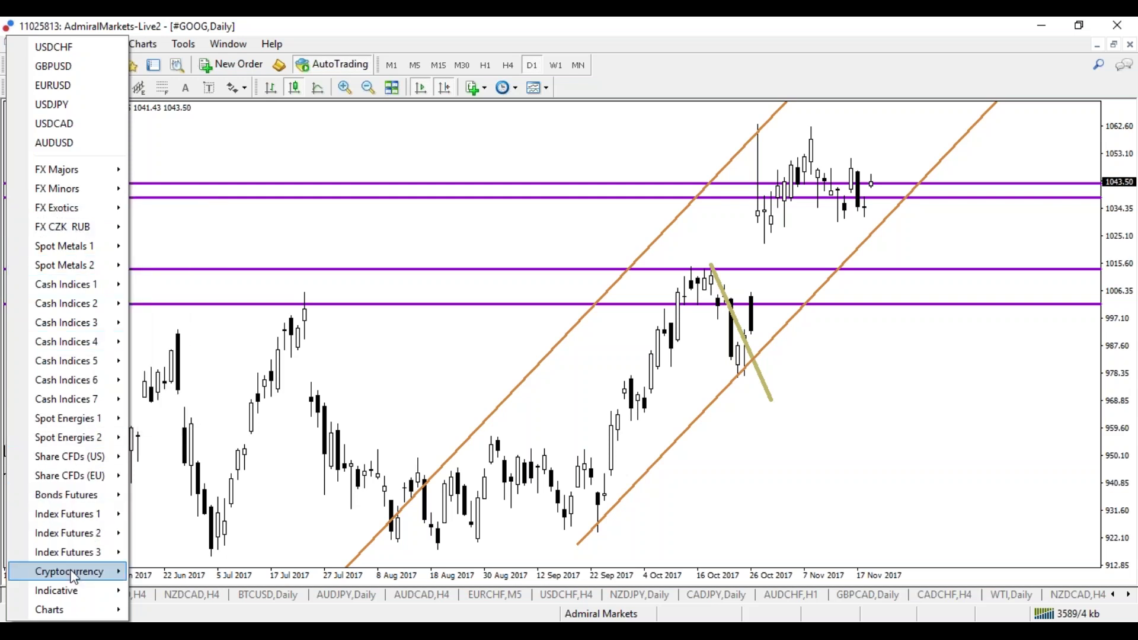
mouse_move(83, 537)
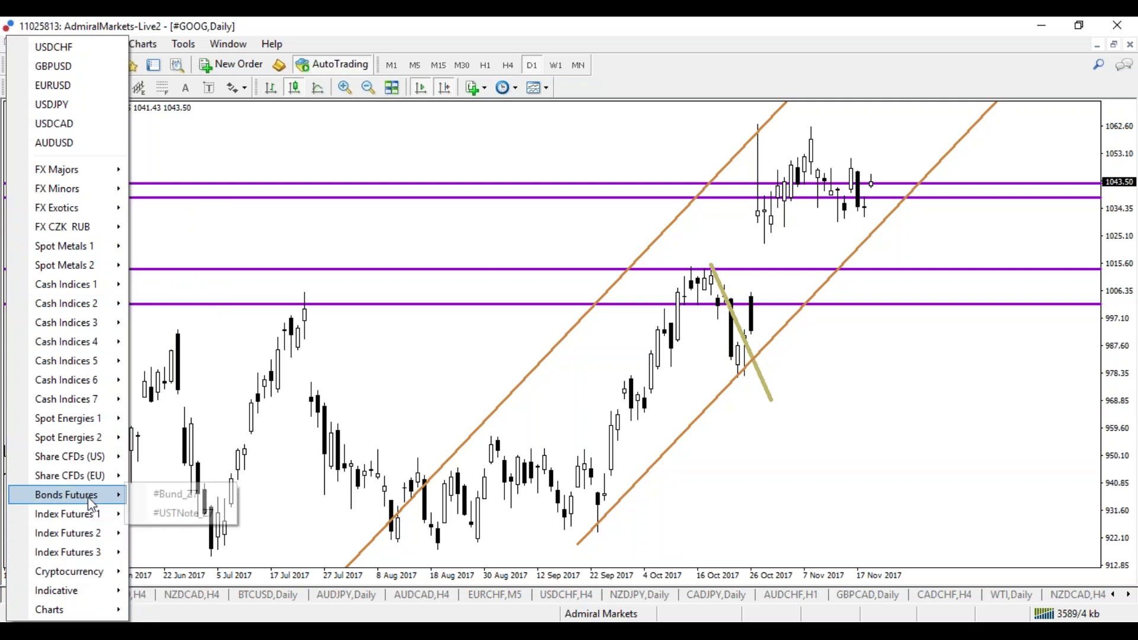
mouse_move(94, 488)
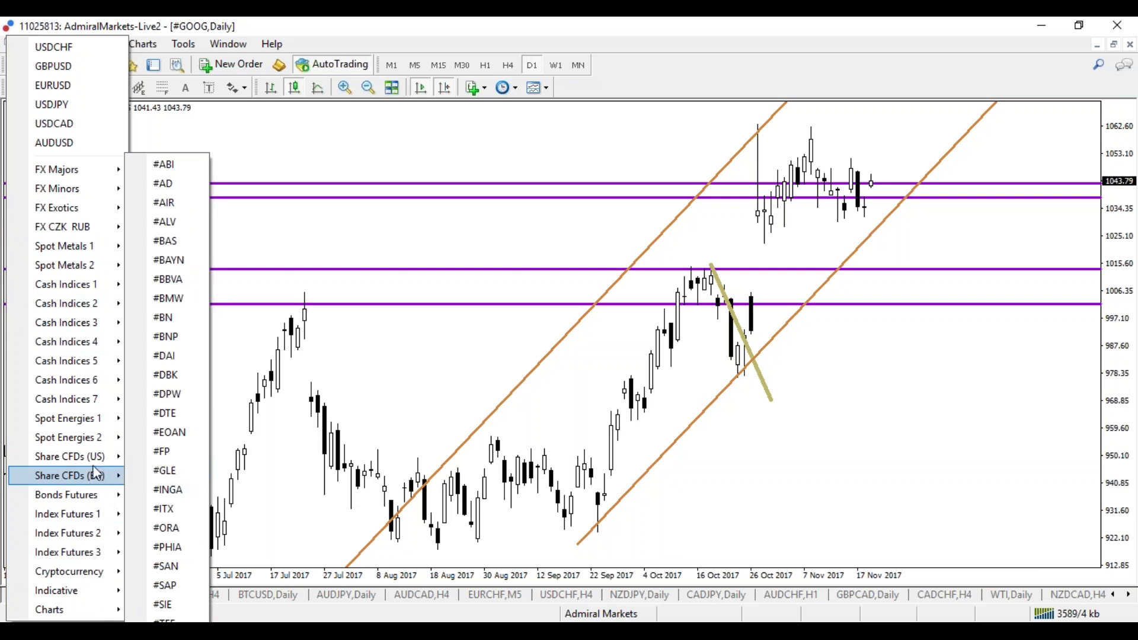
mouse_move(94, 460)
left_click_drag(465, 369, 552, 495)
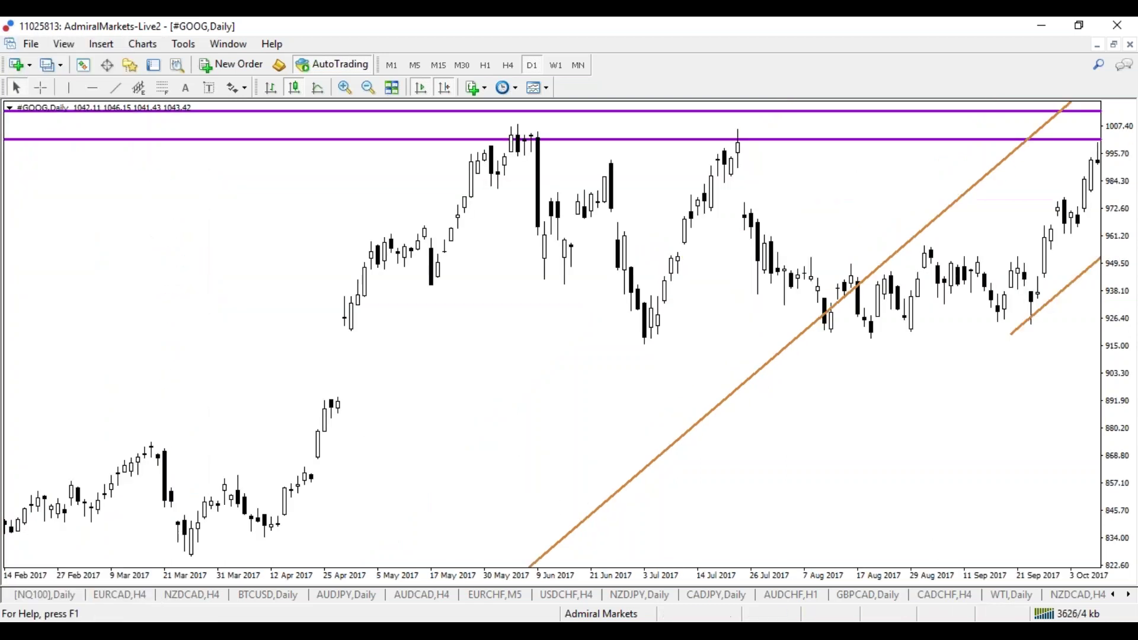
Flip through the NZDJPY, CADJPY, AUDCHF, USDCHF and EURCHF charts, ending on AUDCAD H4
left_click(653, 600)
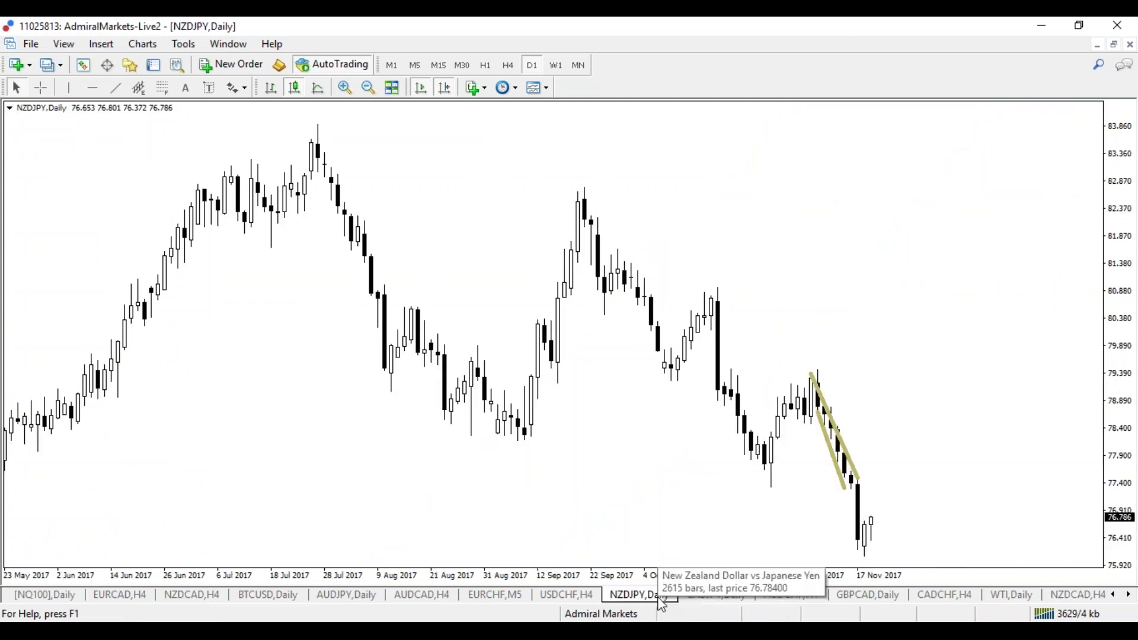
left_click(733, 595)
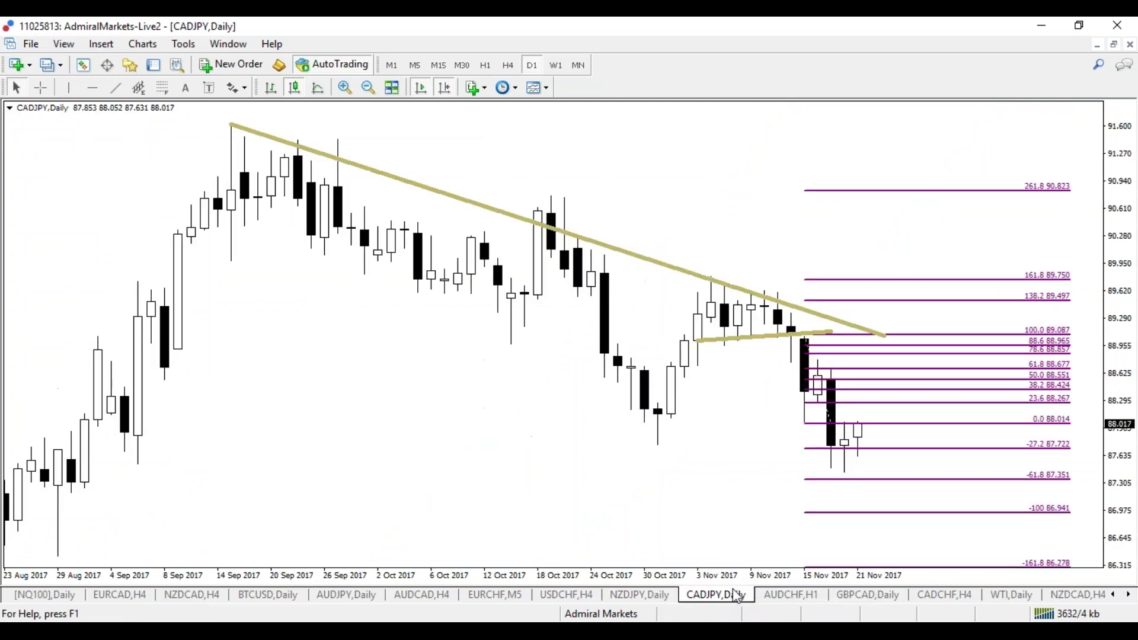
left_click(794, 599)
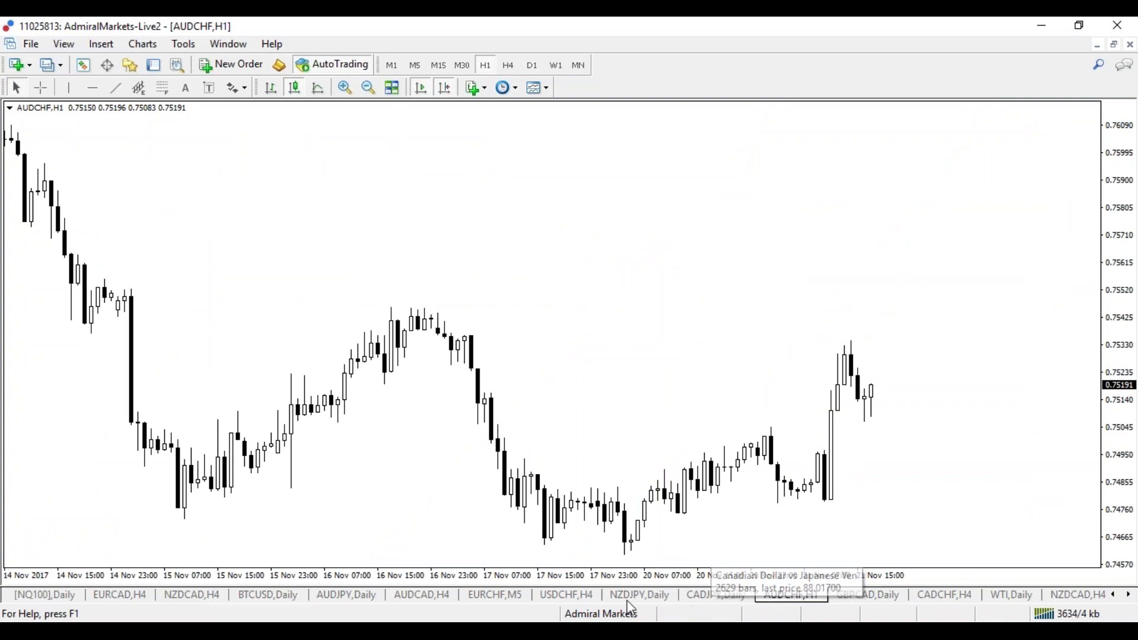
left_click(575, 598)
left_click(495, 596)
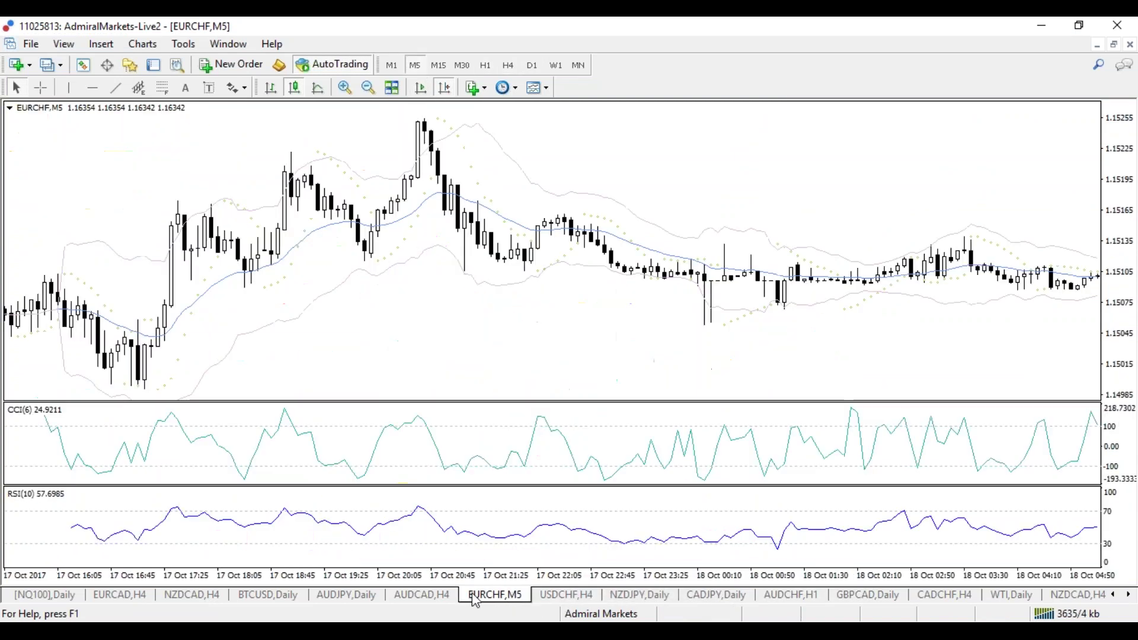
left_click(440, 598)
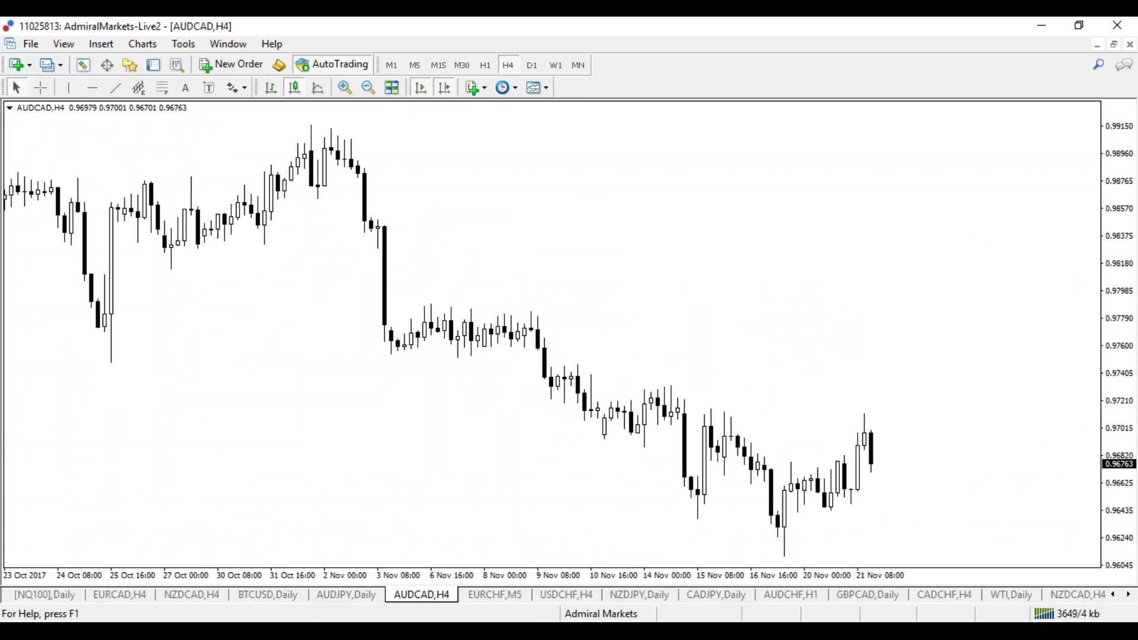
In Chrome, go to Education > Forex & CFD Webinars on the Admiral Markets site
mouse_move(307, 631)
left_click(393, 570)
scroll(516, 273, "up", 7)
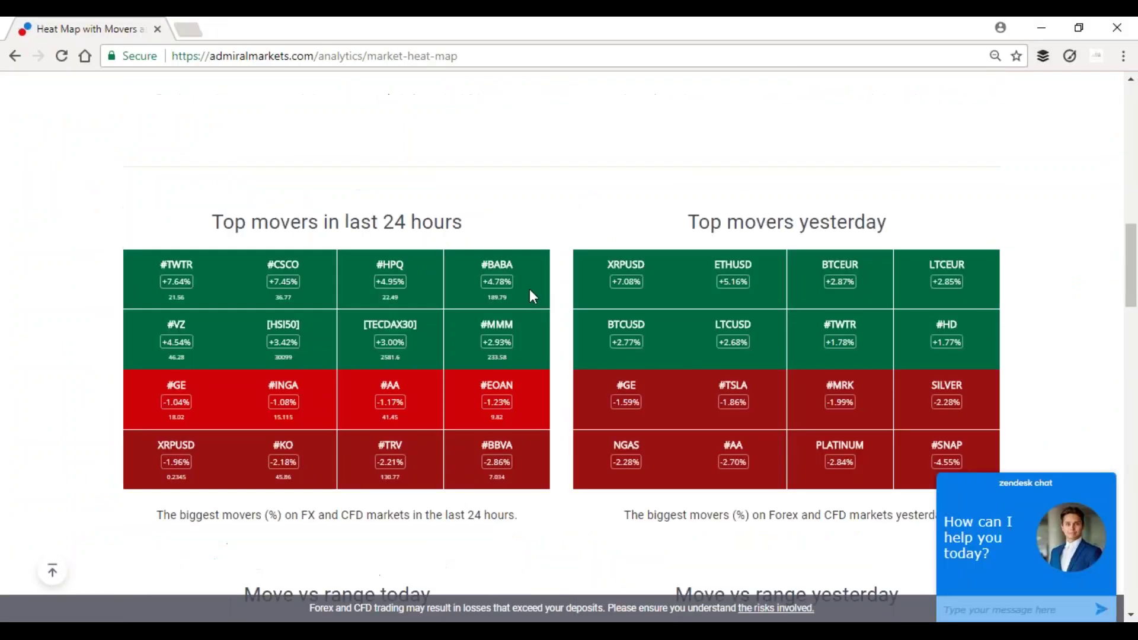
scroll(532, 294, "up", 10)
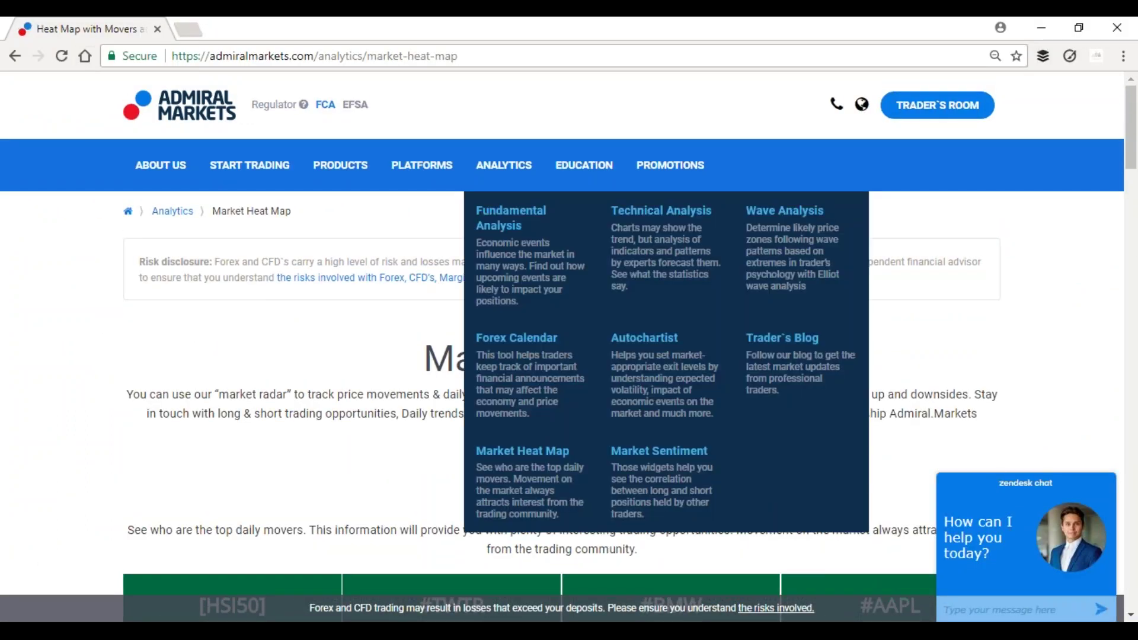
mouse_move(584, 177)
left_click(581, 238)
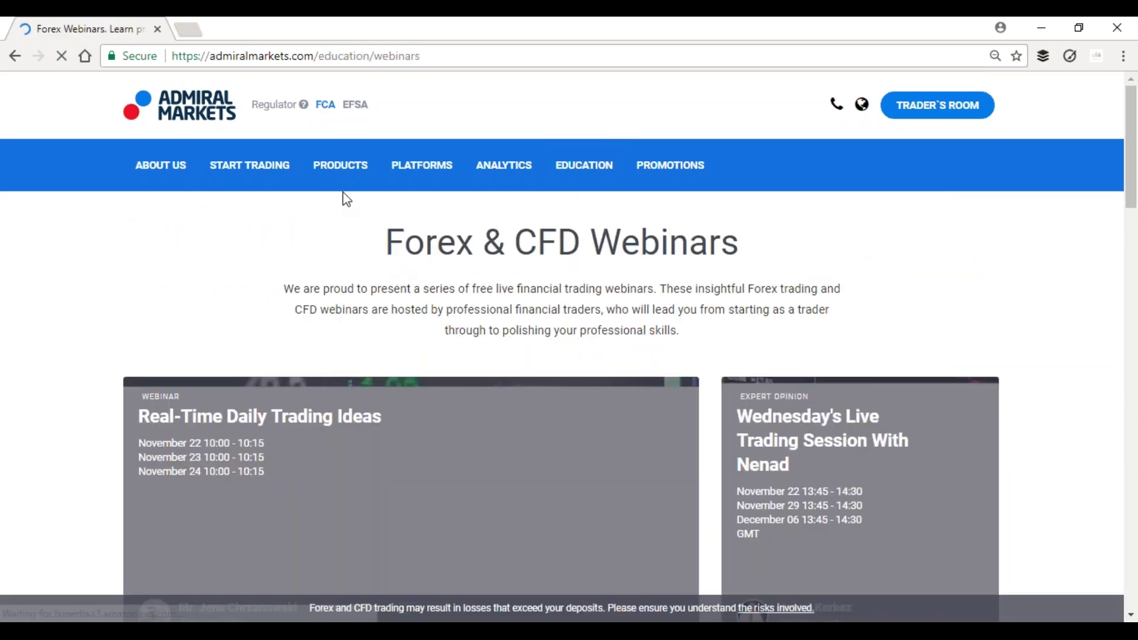
Scroll through the upcoming webinar cards, then return to MetaTrader 4
mouse_move(332, 176)
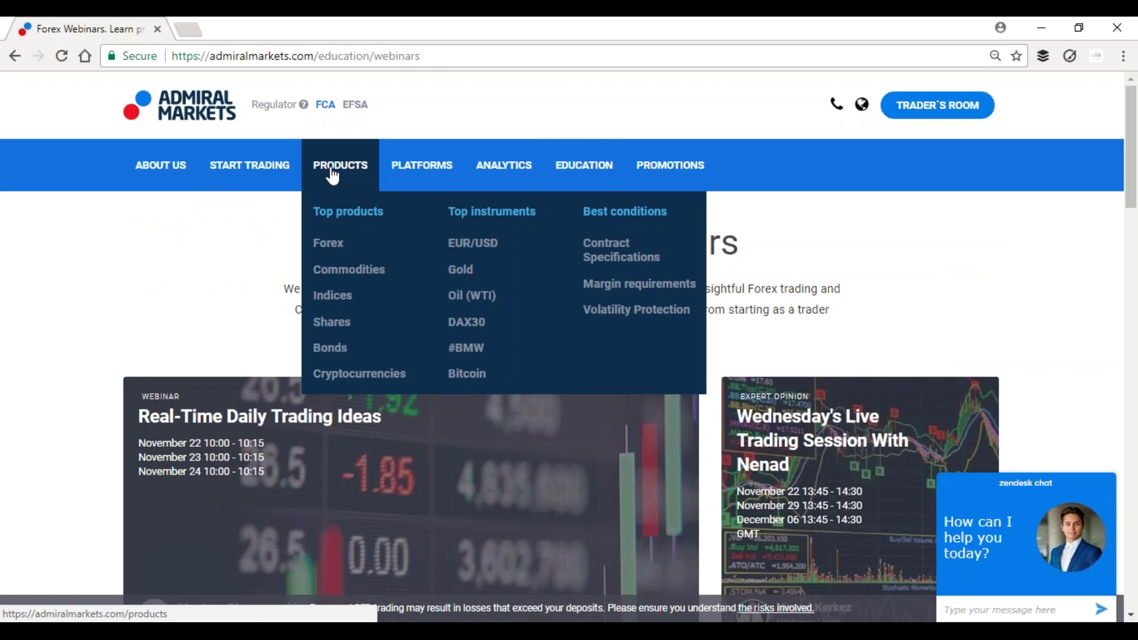
mouse_move(413, 178)
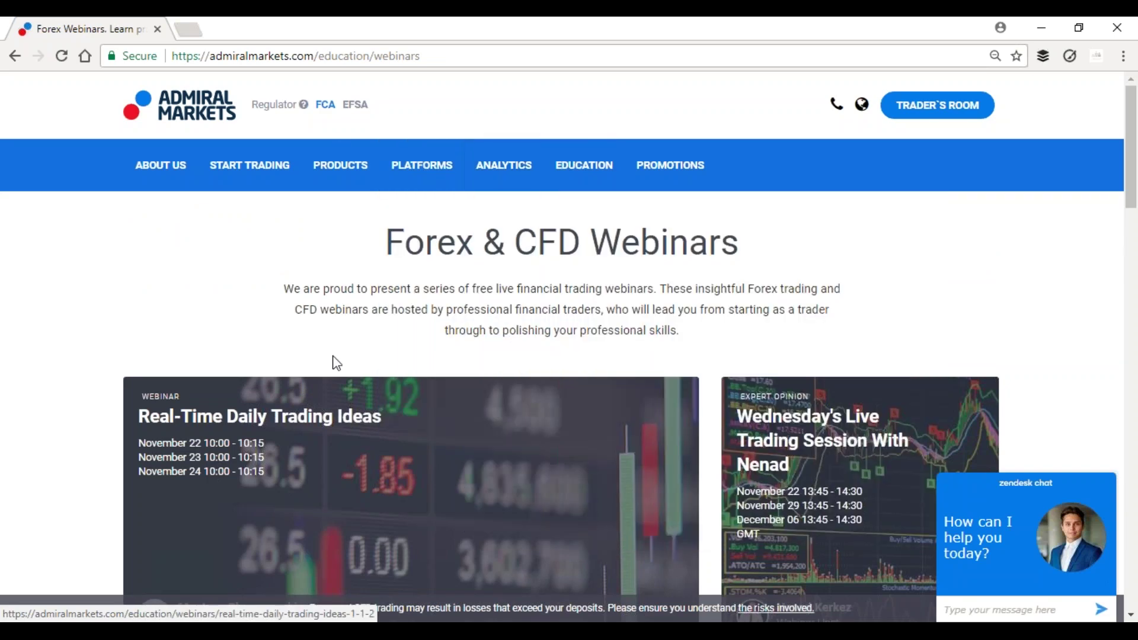
scroll(339, 373, "down", 4)
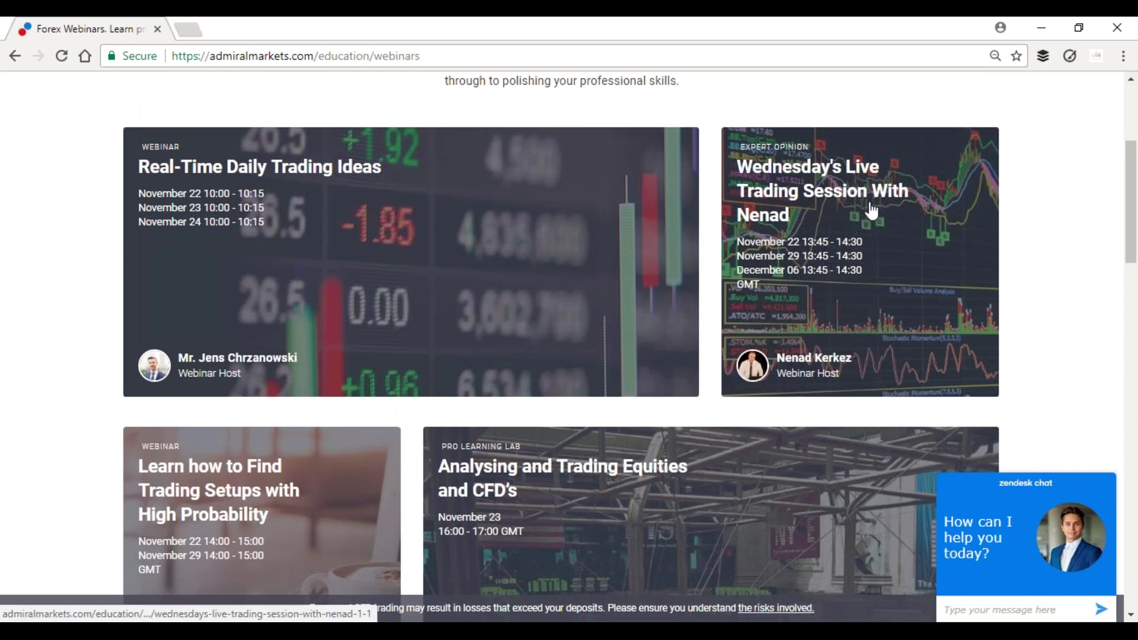
scroll(236, 415, "down", 3)
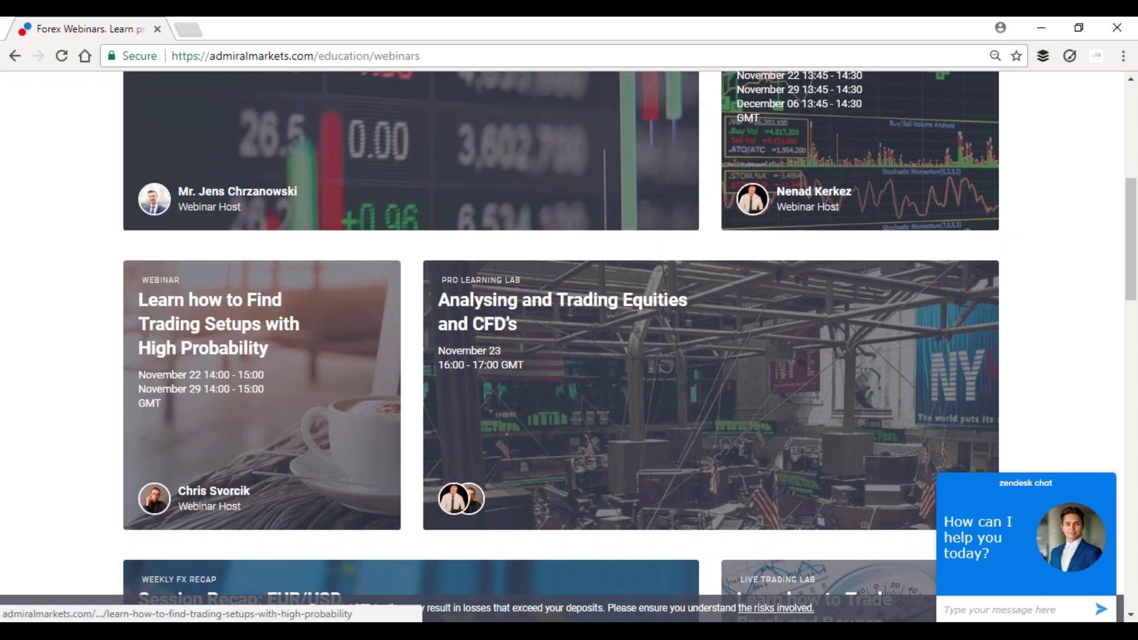
left_click(386, 569)
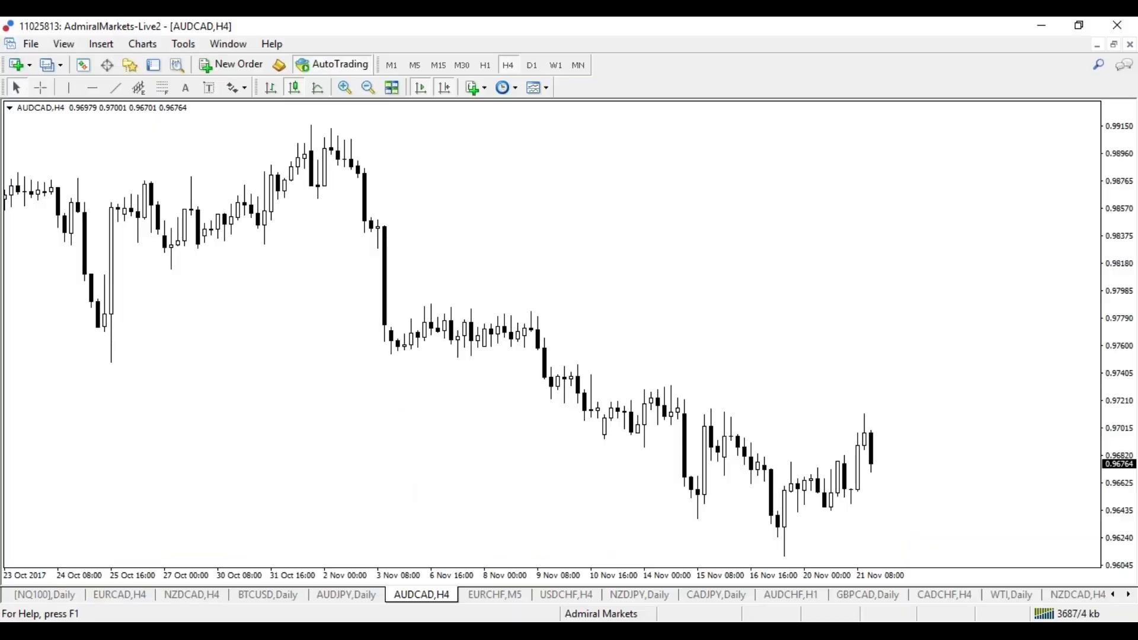
Scroll the chart tabs and open the GBPNZD H4 chart
left_click(1114, 597)
left_click(1114, 597)
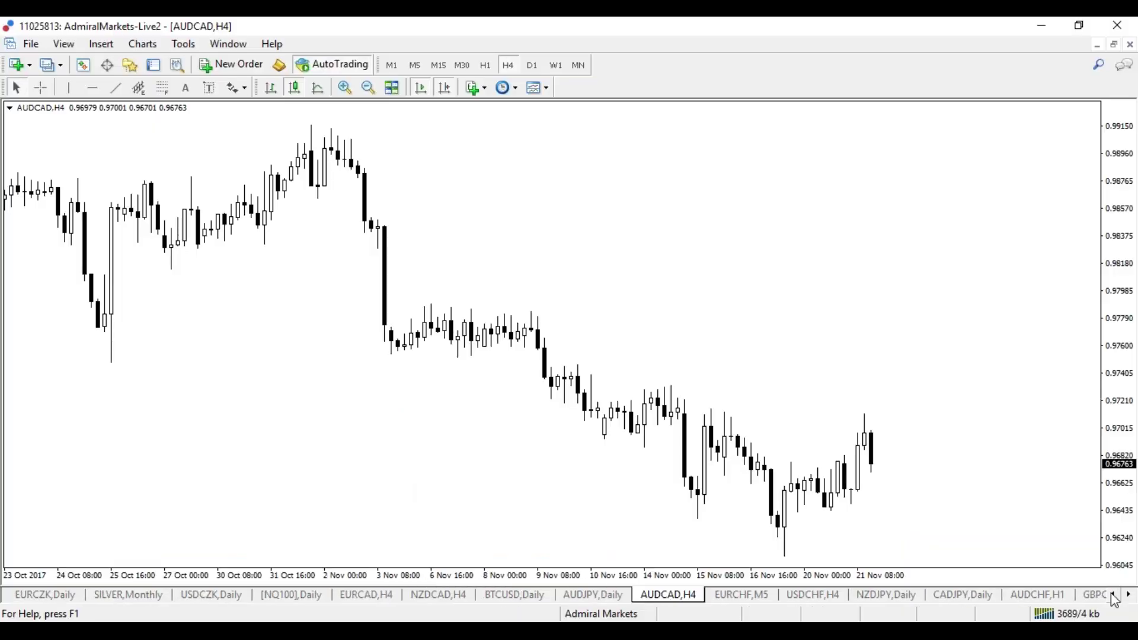
left_click(1114, 596)
left_click(1114, 597)
left_click(1114, 597)
left_click(1114, 596)
left_click(1114, 596)
left_click(1114, 596)
left_click(1114, 596)
left_click(1114, 597)
left_click(1114, 596)
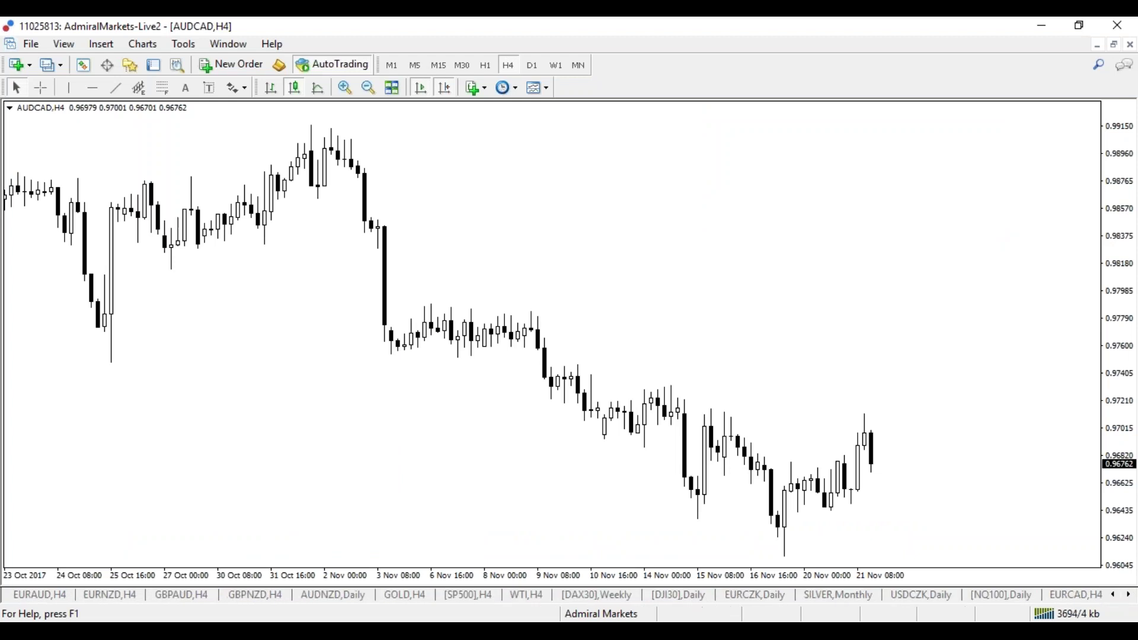
left_click(242, 598)
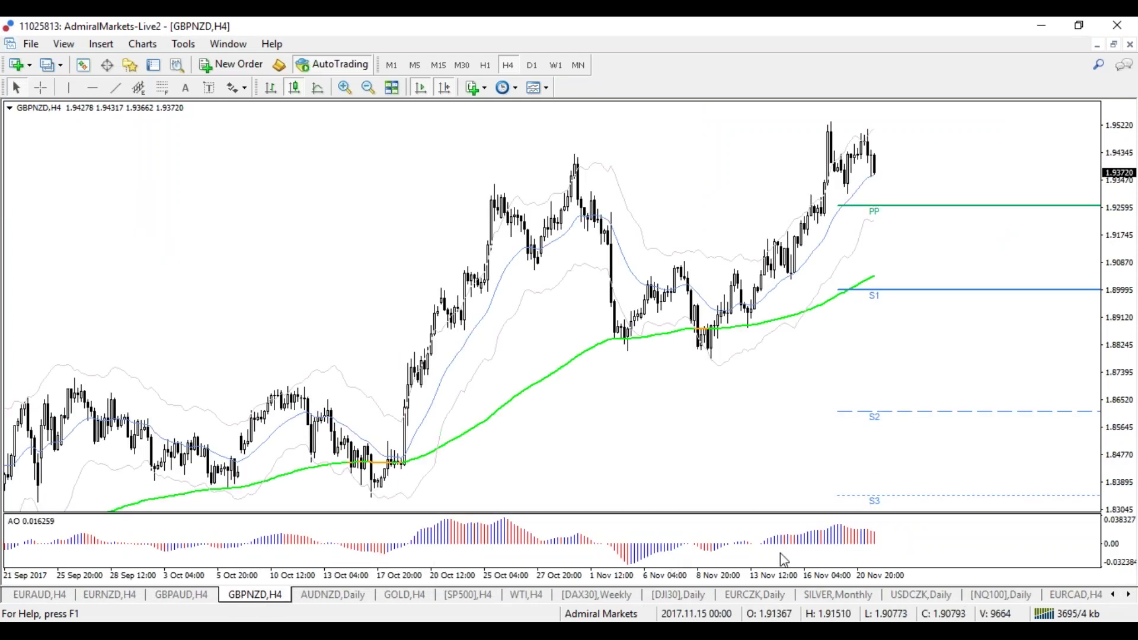
Switch GBPNZD to daily, apply the 1AM3 template, then view it monthly
left_click(533, 64)
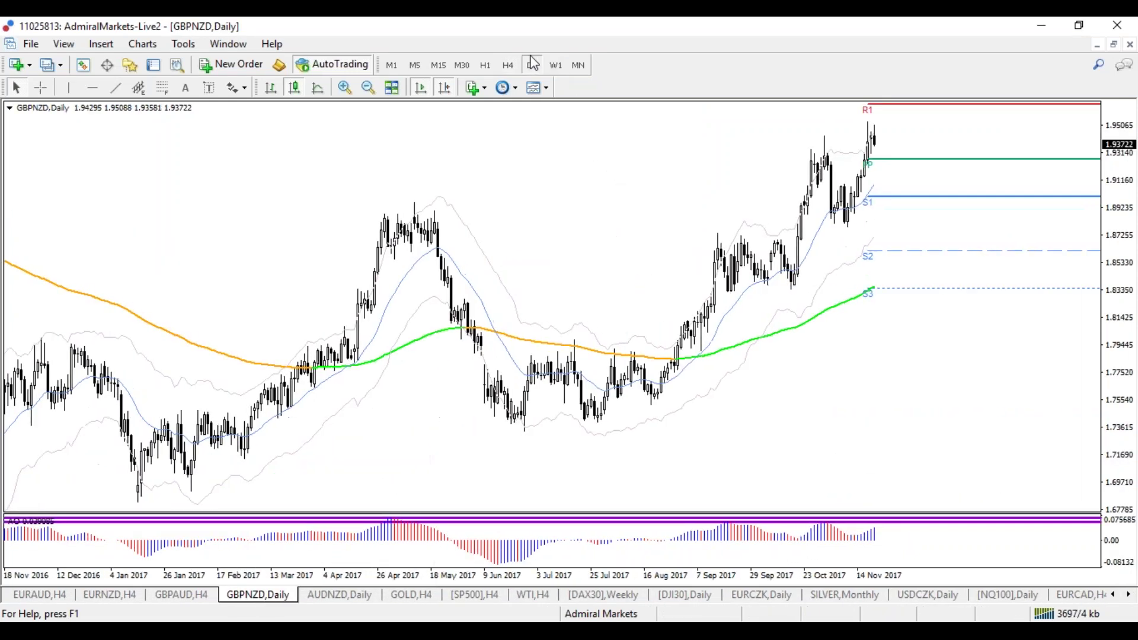
right_click(586, 252)
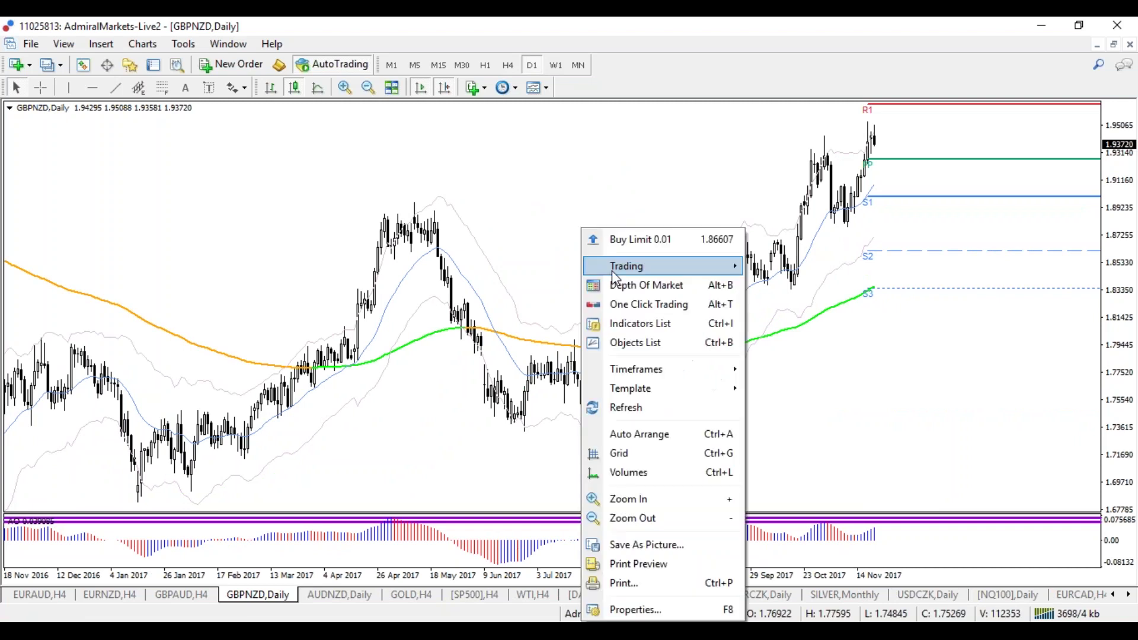
mouse_move(652, 389)
left_click(507, 278)
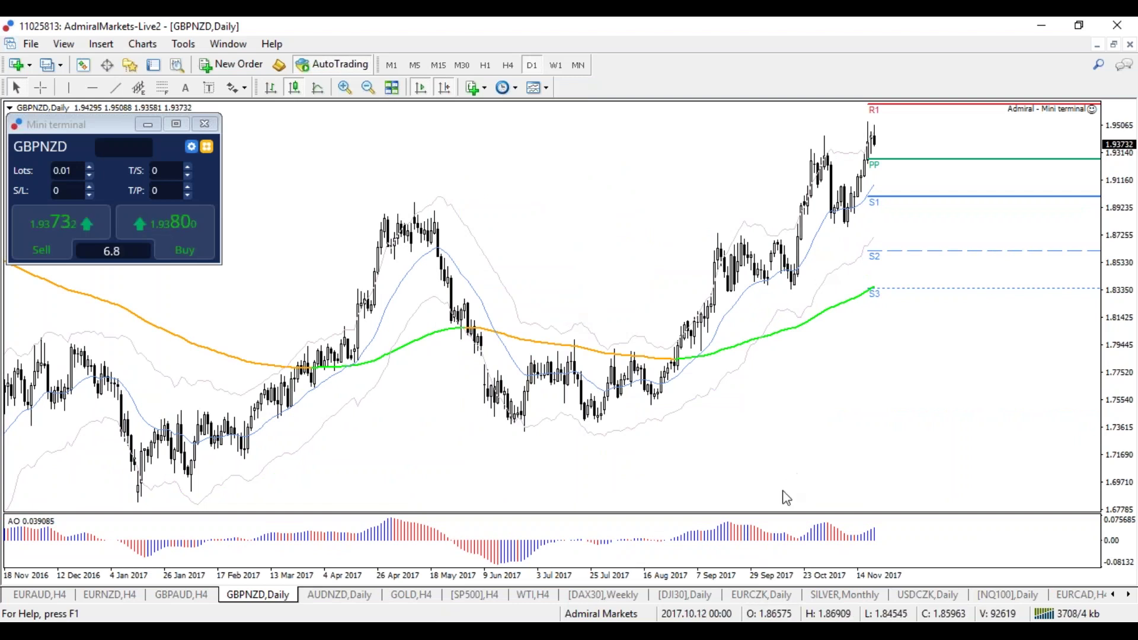
left_click(578, 65)
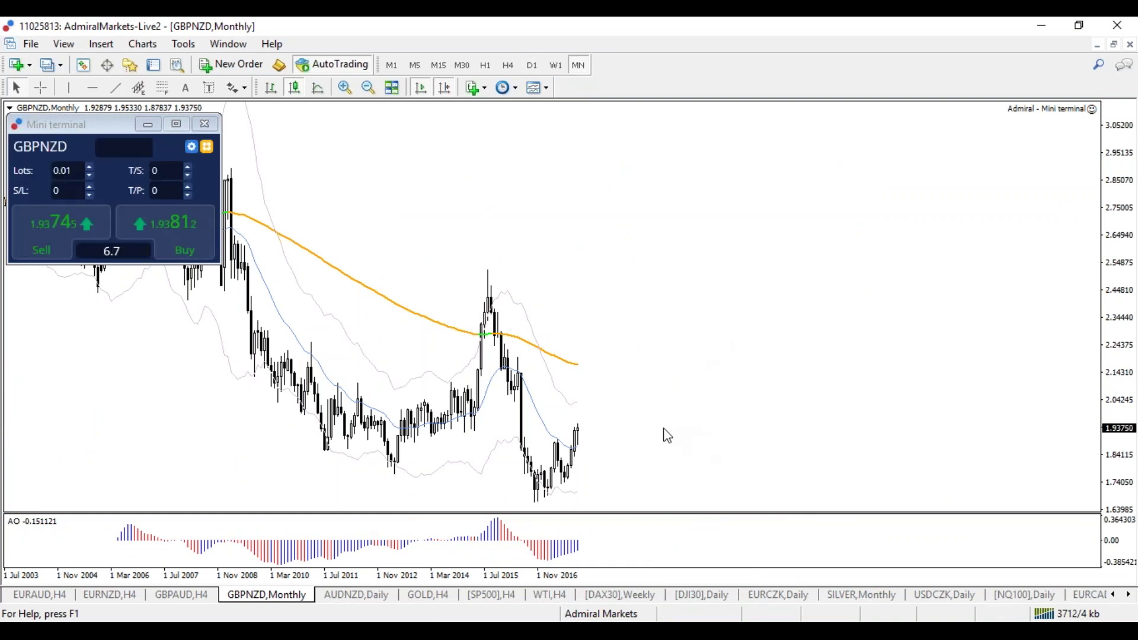
left_click(556, 66)
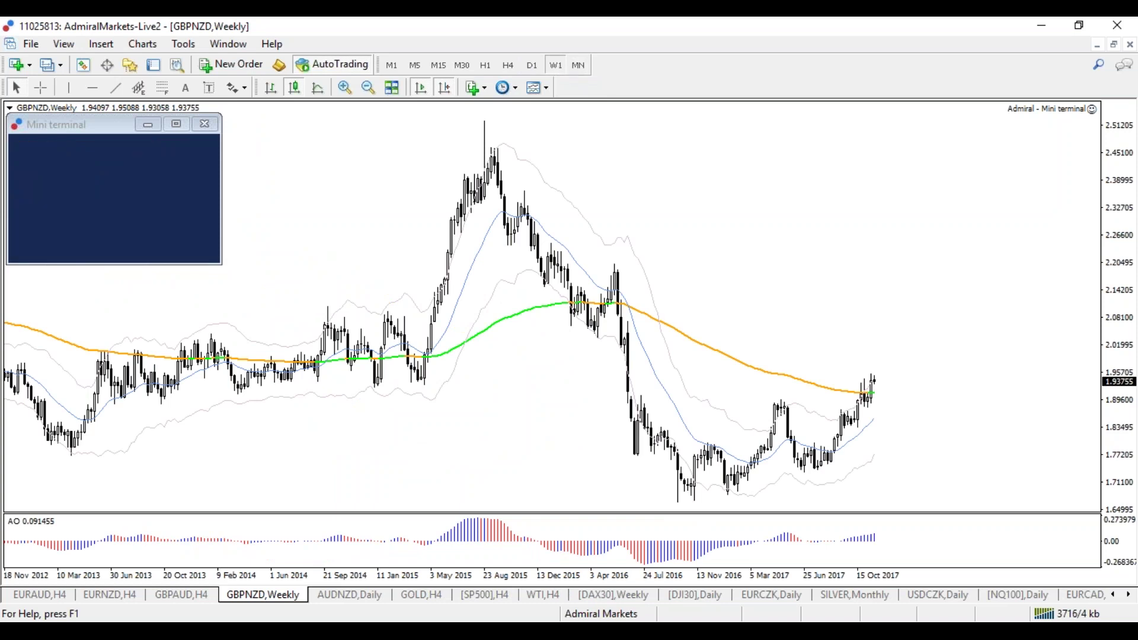
mouse_move(679, 502)
left_mouse_down()
mouse_move(731, 409)
mouse_move(722, 402)
left_mouse_up()
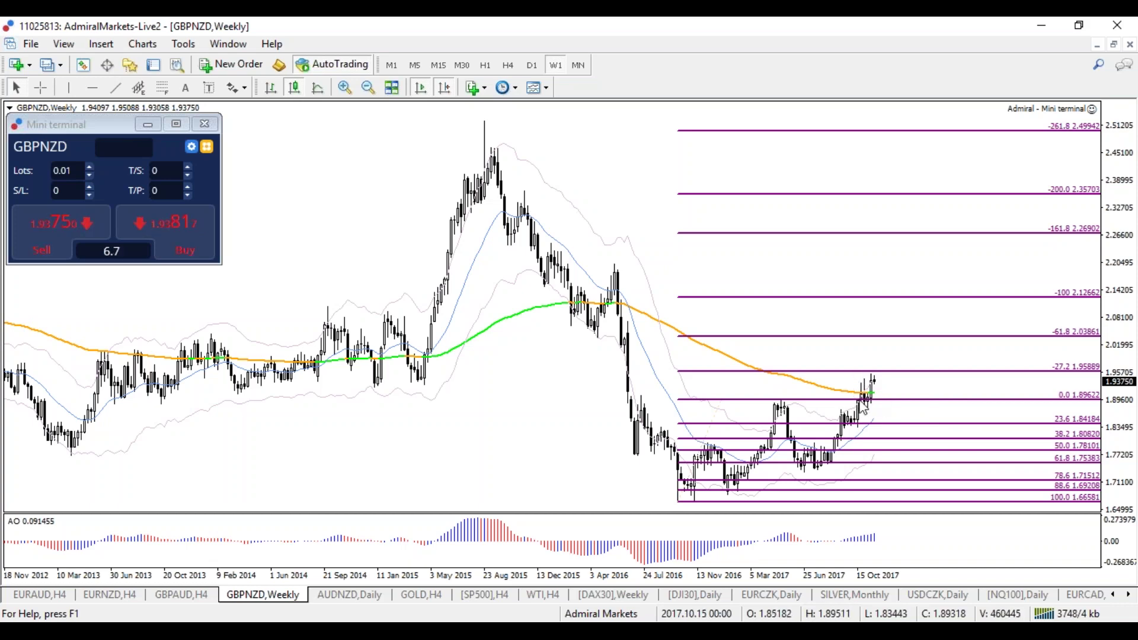
mouse_move(900, 574)
left_mouse_down()
mouse_move(919, 575)
mouse_move(895, 572)
mouse_move(917, 574)
mouse_move(907, 582)
left_mouse_up()
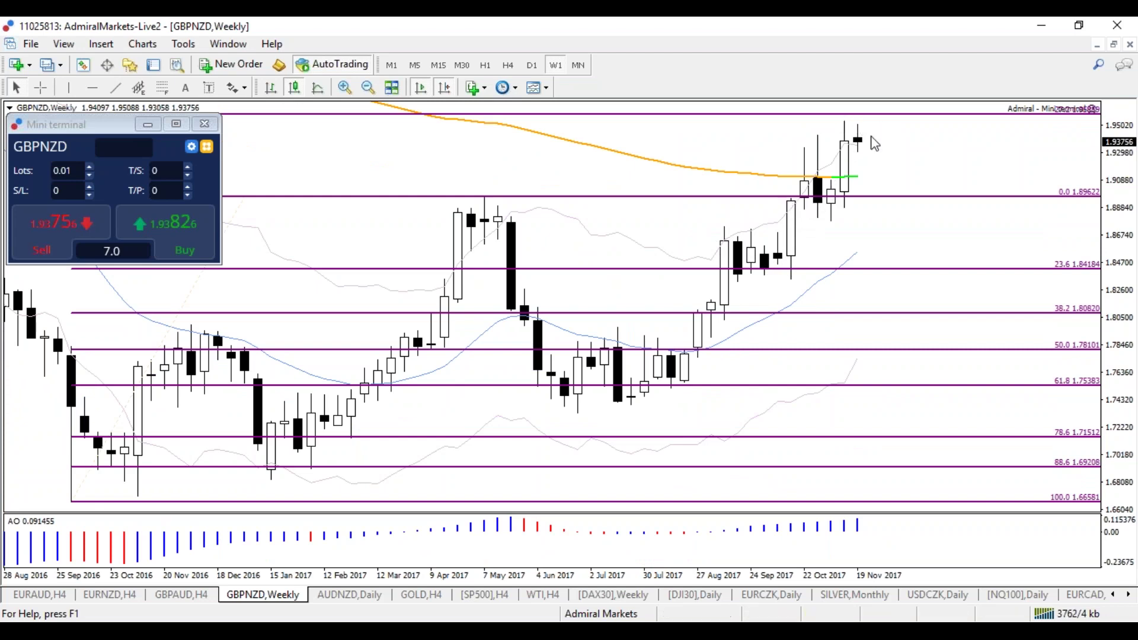
left_click_drag(775, 575, 766, 578)
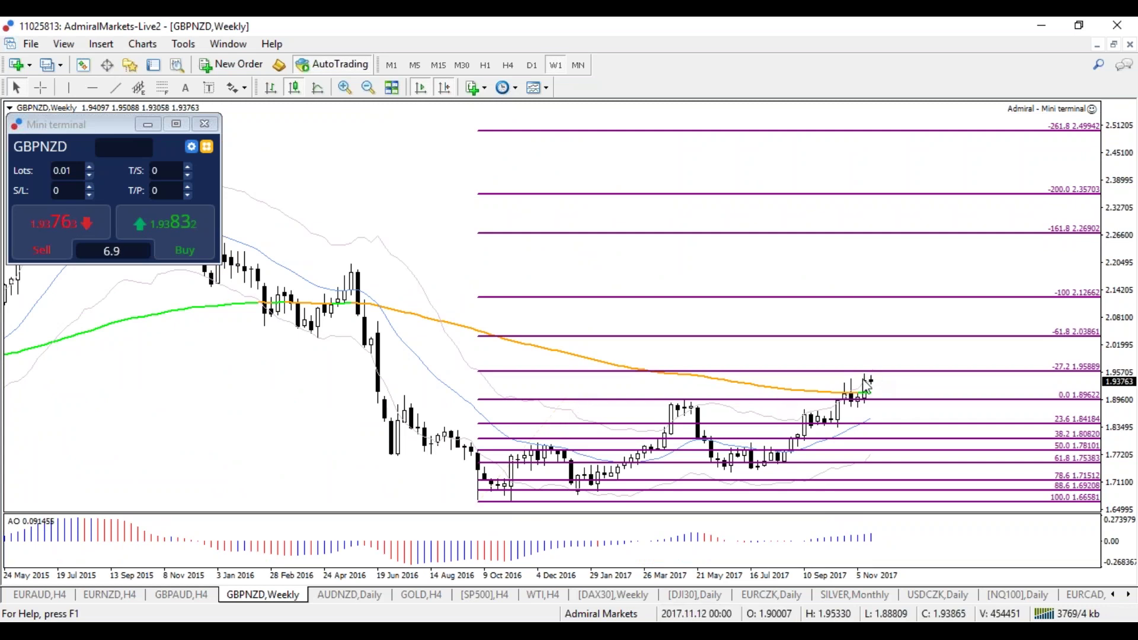
mouse_move(875, 382)
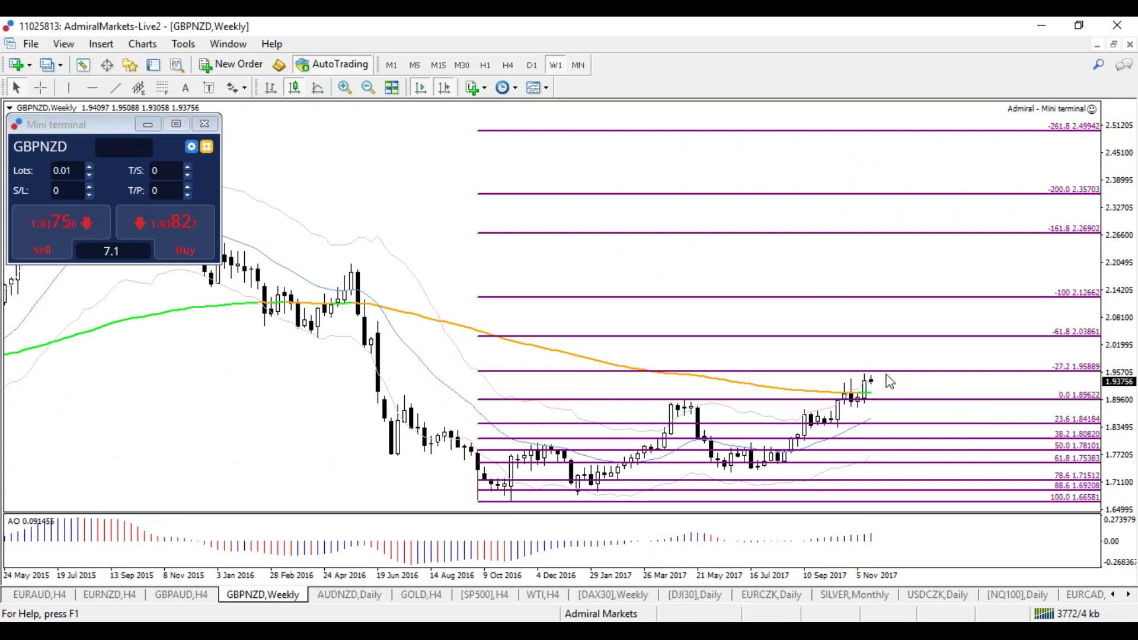
Delete the existing weekly Fibonacci levels and zoom out to show more GBPNZD history
right_click(564, 401)
left_click(570, 402)
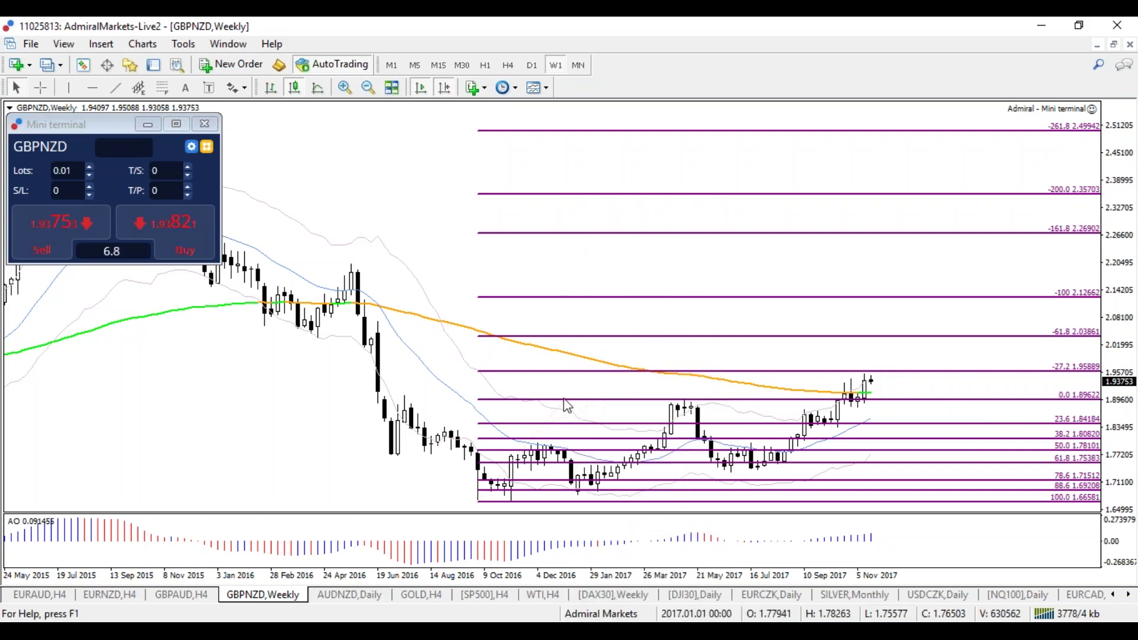
right_click(589, 390)
left_click(610, 444)
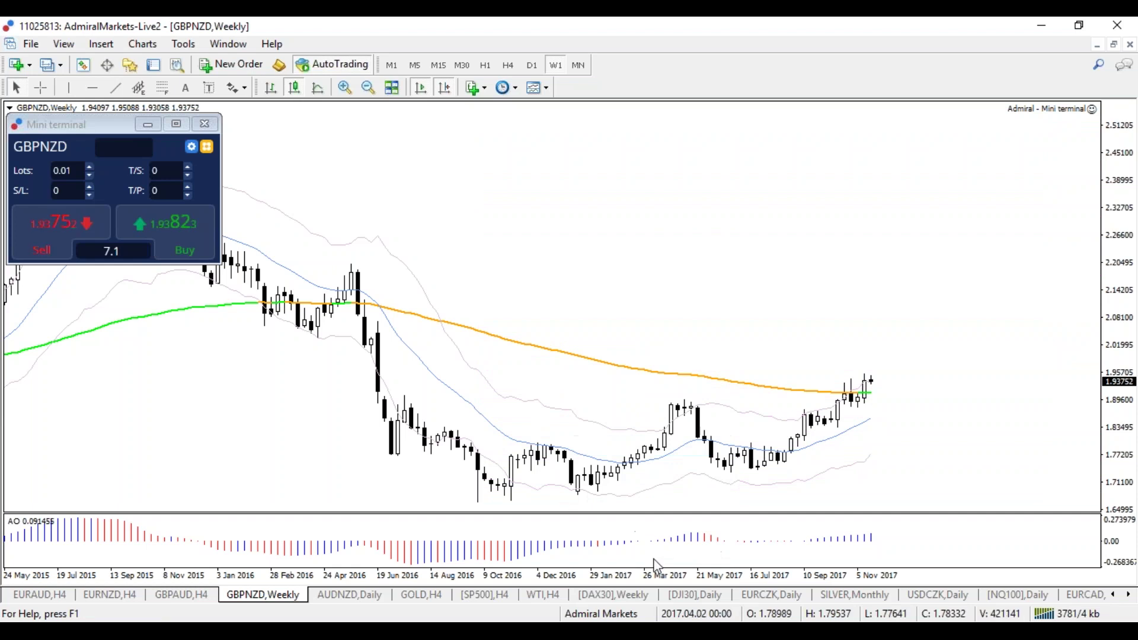
key("minus")
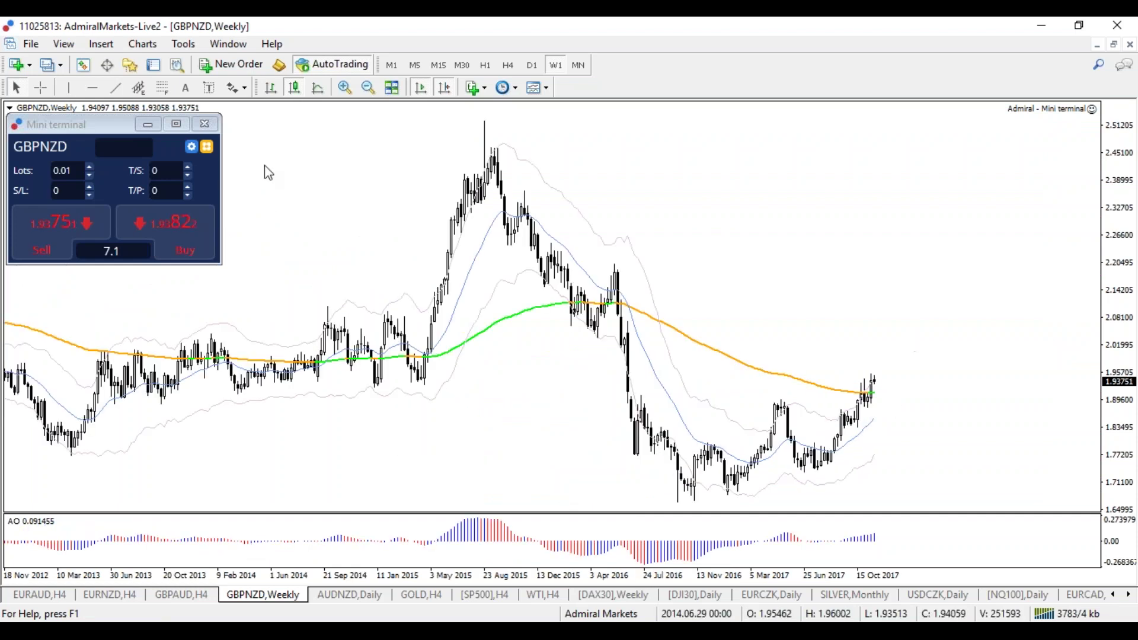
Draw new Fibonacci levels up from the late-2016 low (0.0 at 1.90927) and open their settings
left_click(162, 88)
left_click_drag(678, 503, 716, 399)
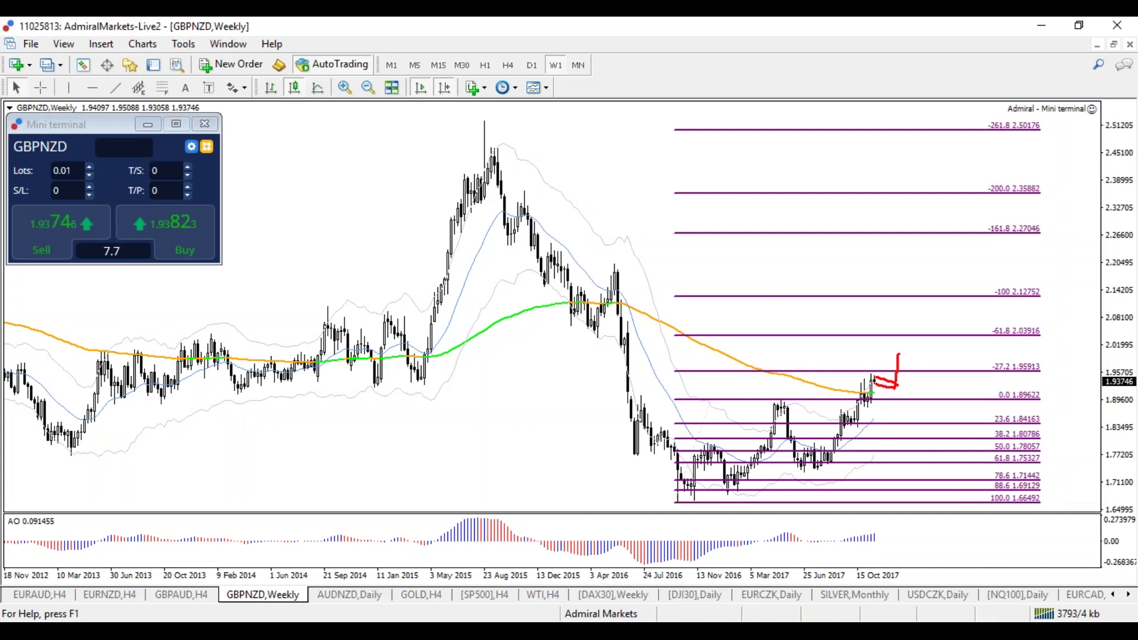
key("e")
key("e")
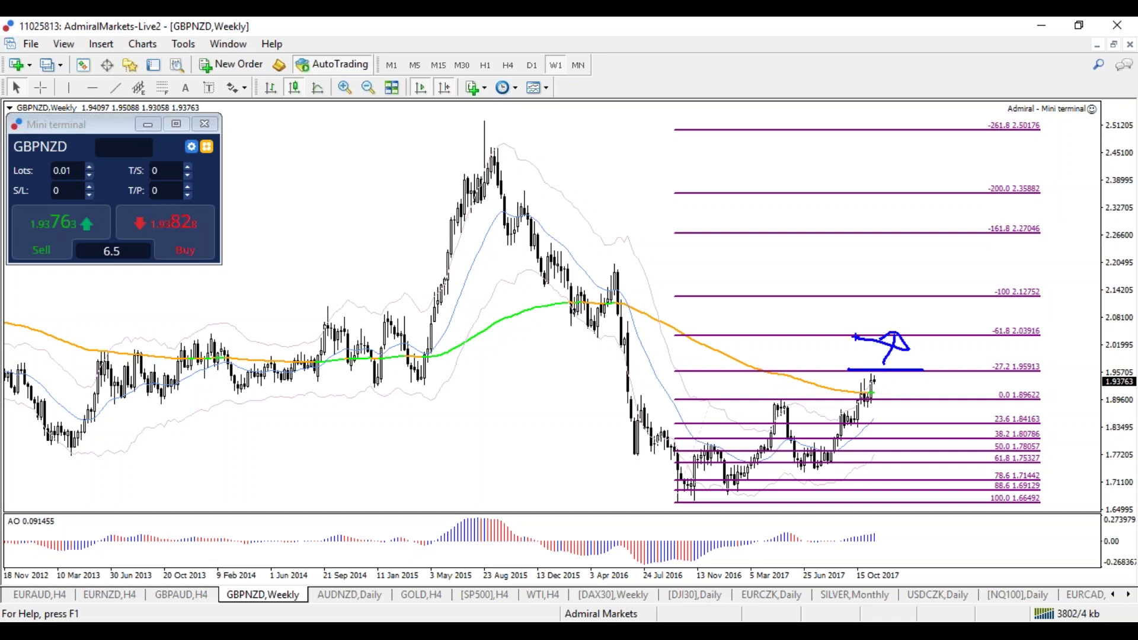
key("Escape")
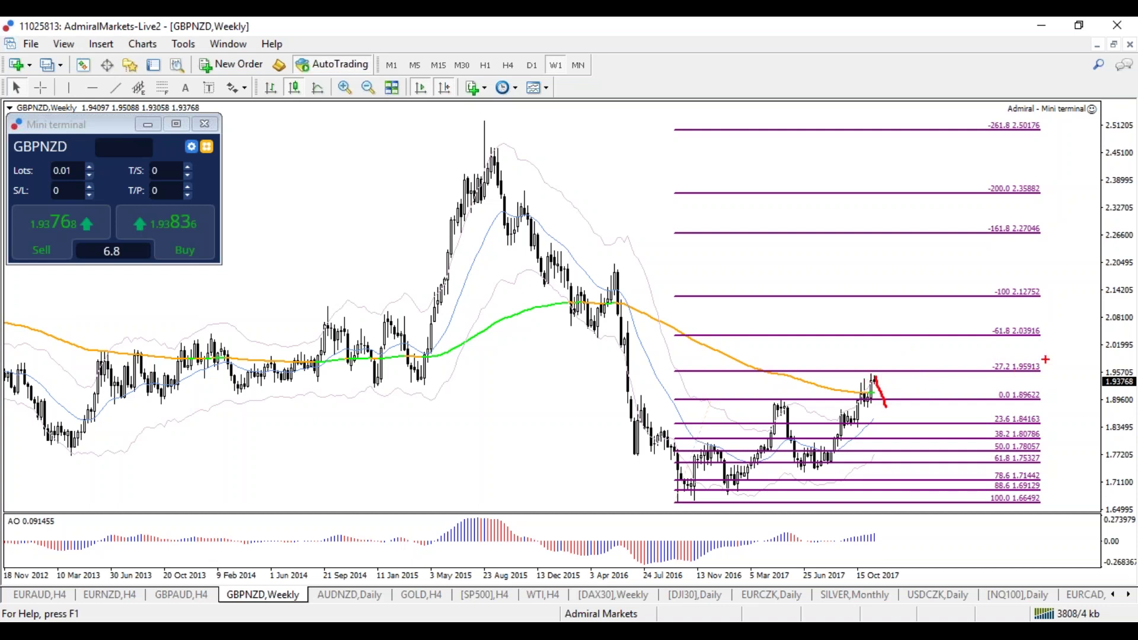
left_click_drag(1048, 359, 978, 363)
key("Escape")
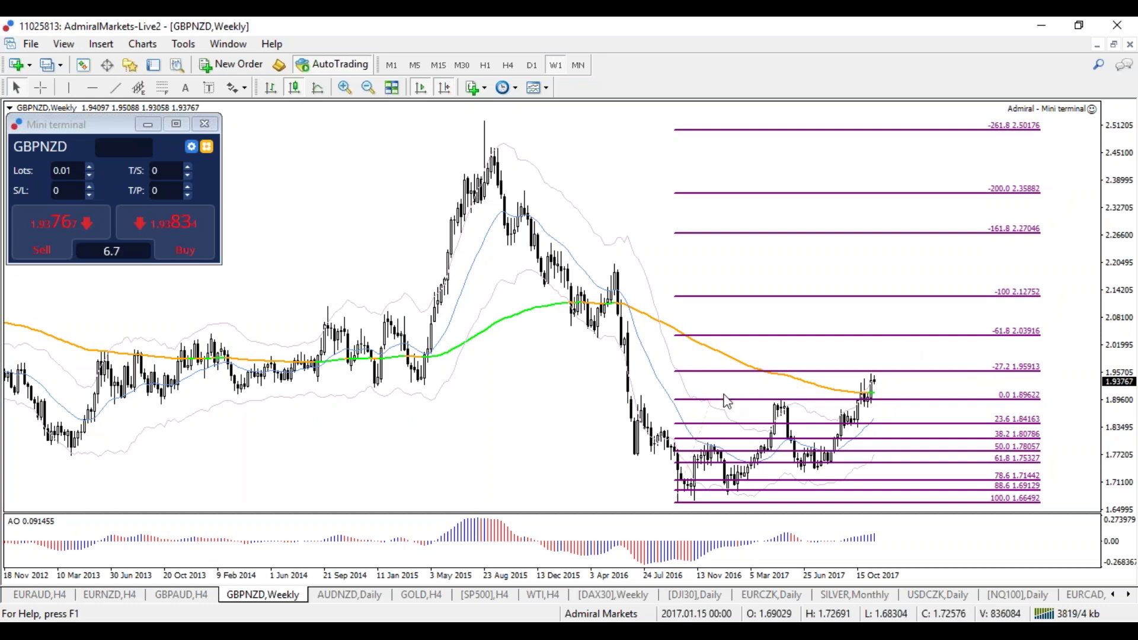
double_click(711, 398)
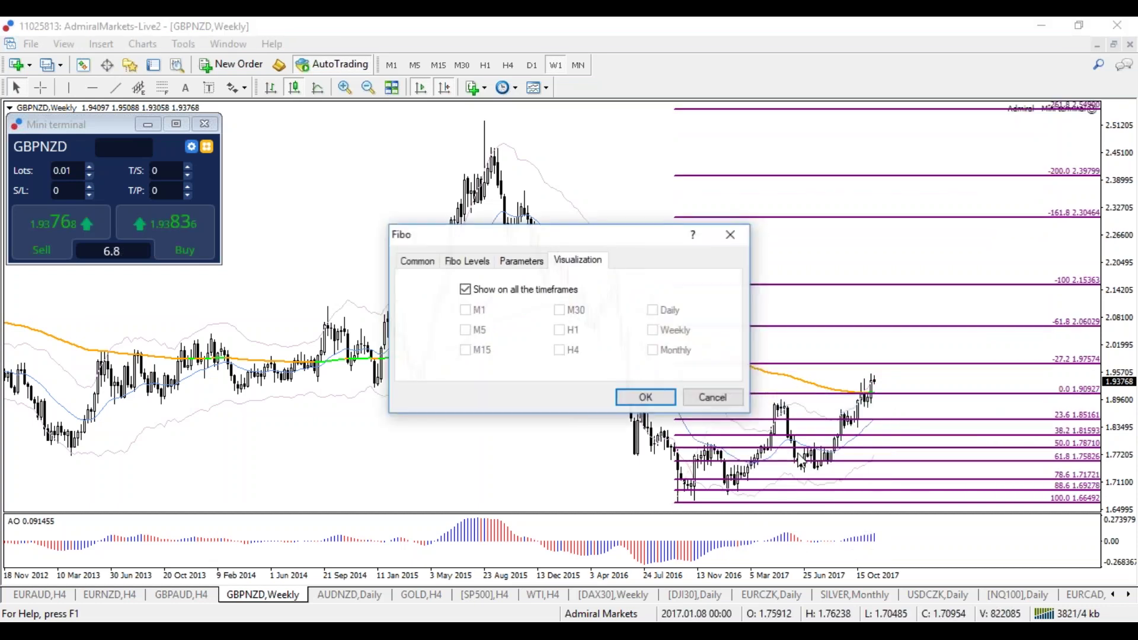
Close the Fibonacci settings, delete the levels, and switch GBPNZD to the daily timeframe
left_click(716, 398)
right_click(732, 404)
left_click(748, 453)
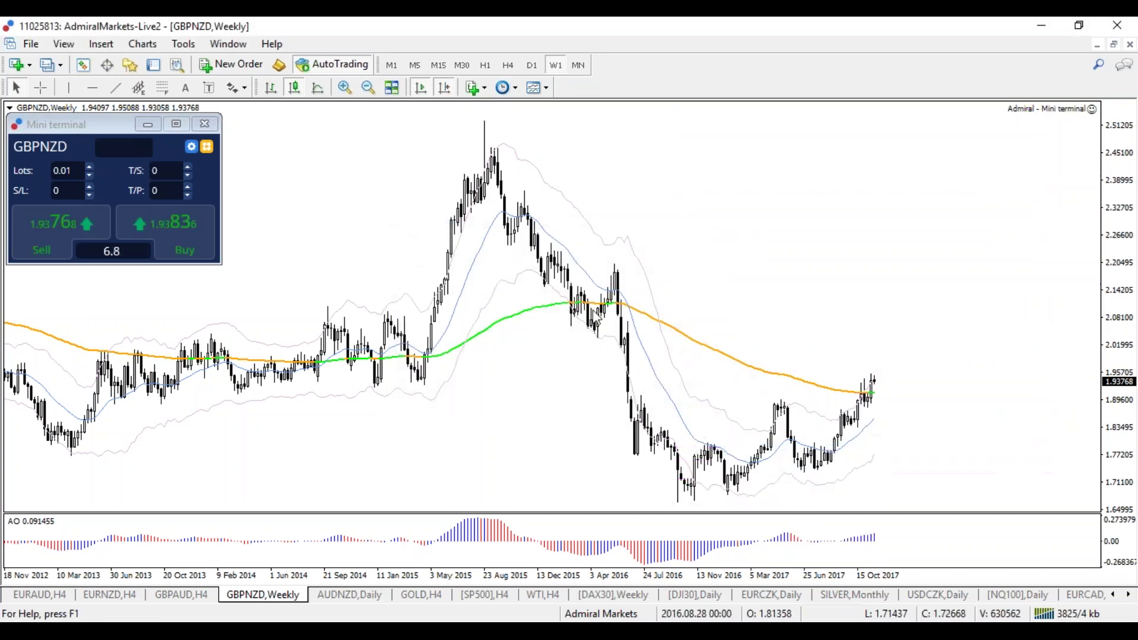
left_click(532, 66)
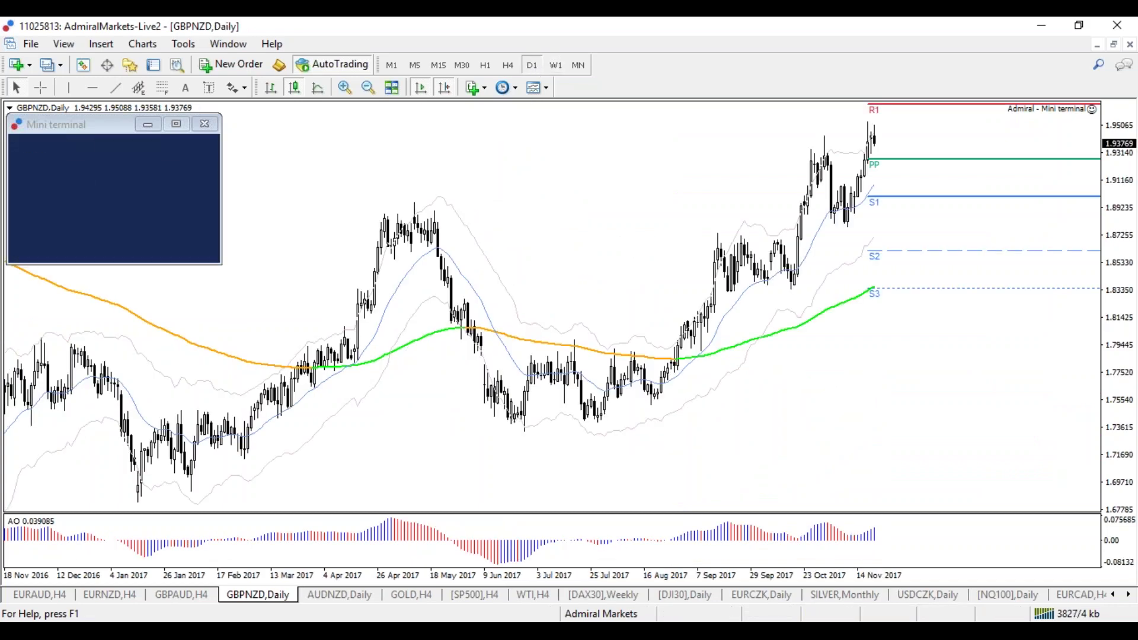
left_click(557, 66)
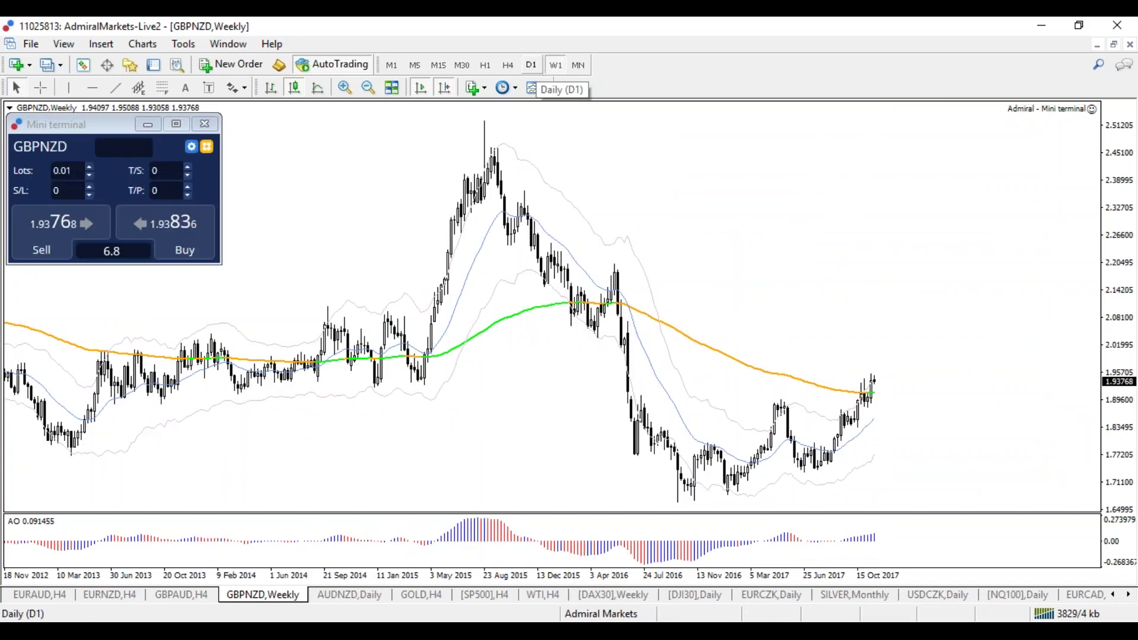
left_click(533, 66)
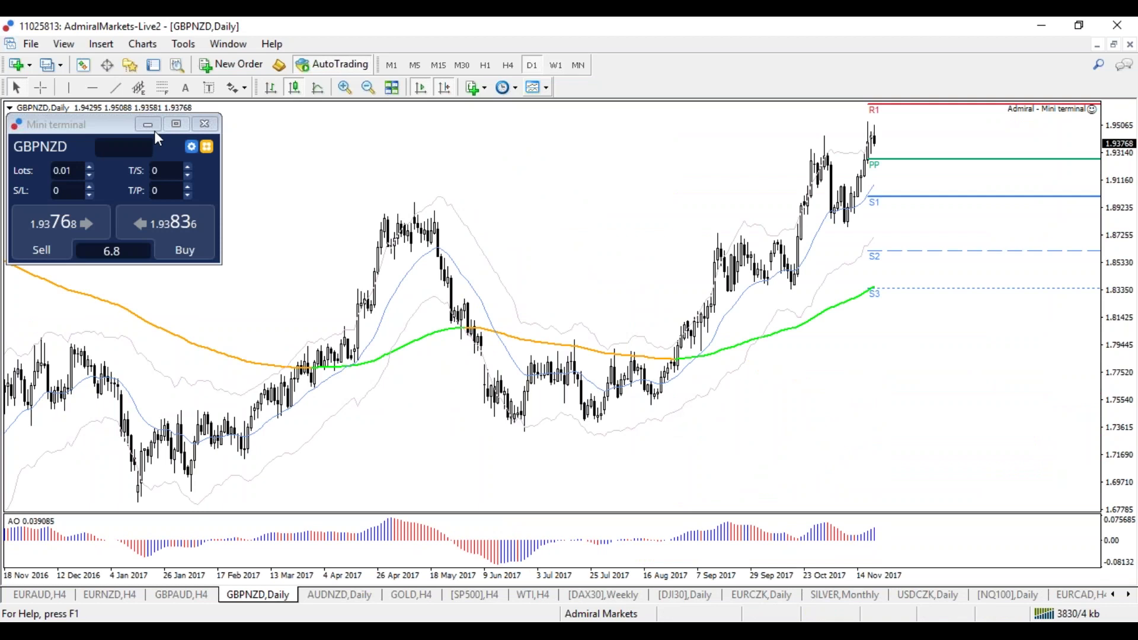
Place a horizontal line atop the AO window and inspect recent daily bars with the crosshair
left_click(93, 89)
left_click(407, 520)
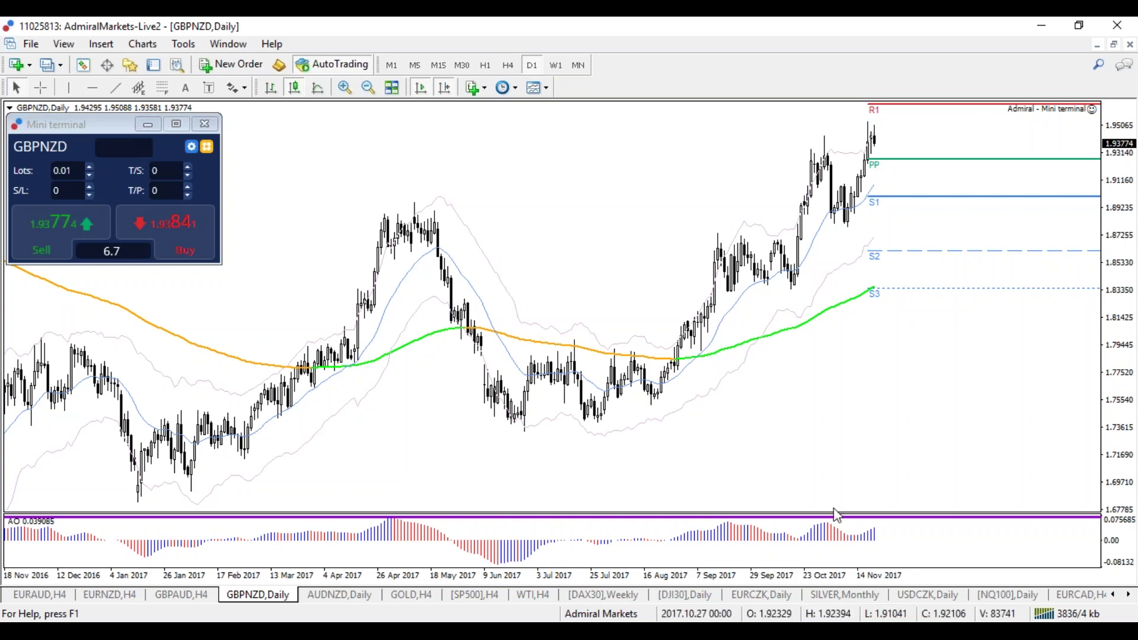
key("plus")
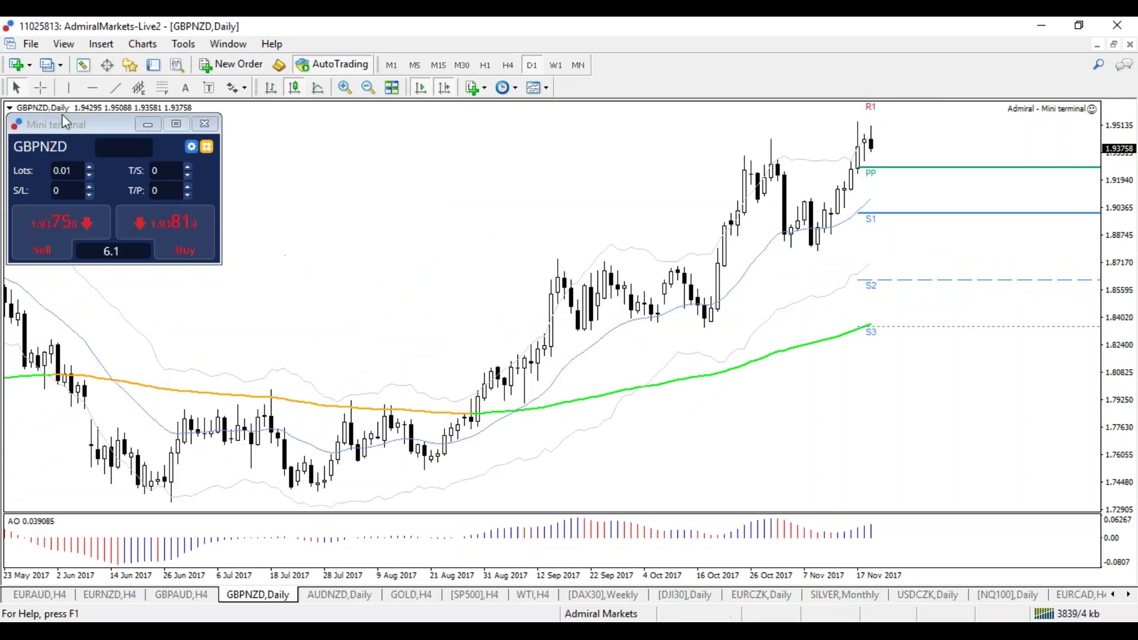
left_click(42, 88)
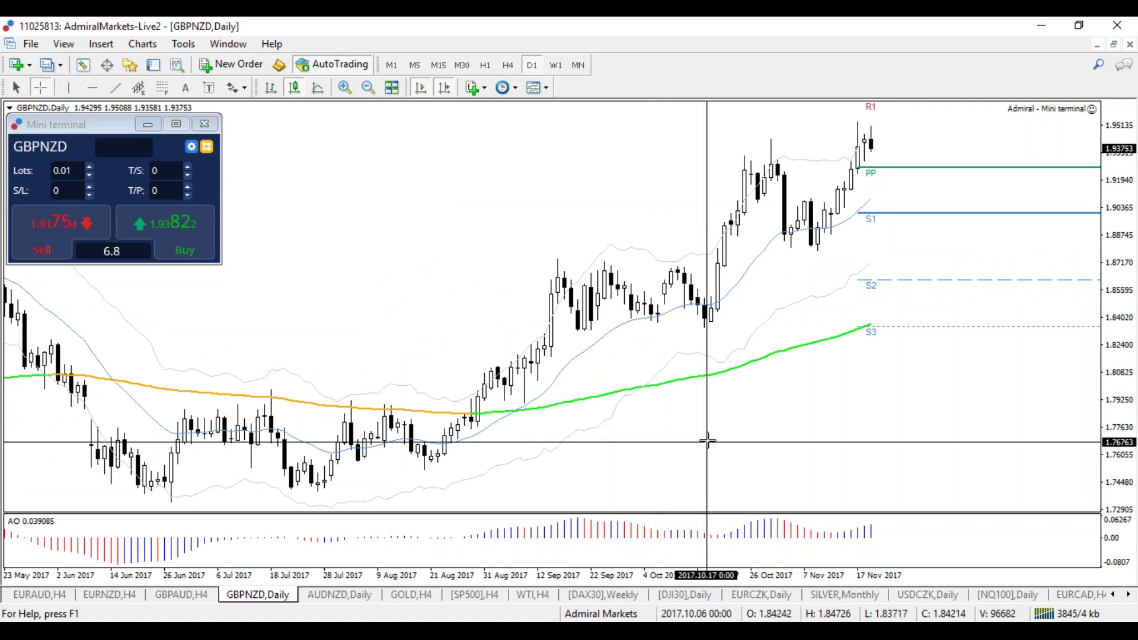
key("minus")
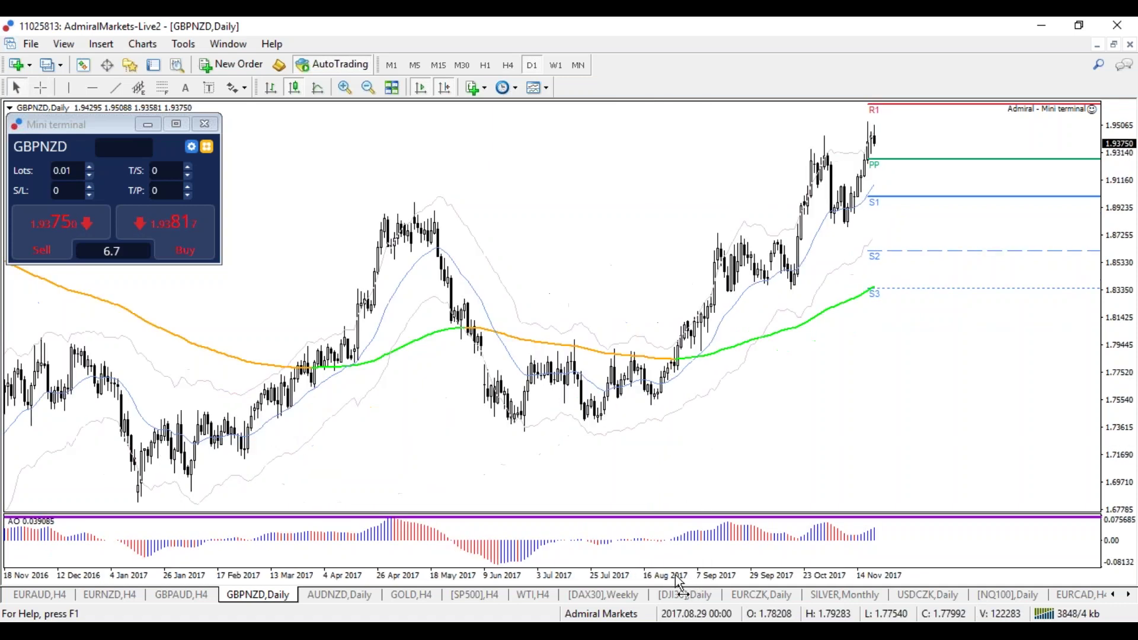
On the 4-hour chart, add a purple horizontal line atop the AO window
left_click(508, 65)
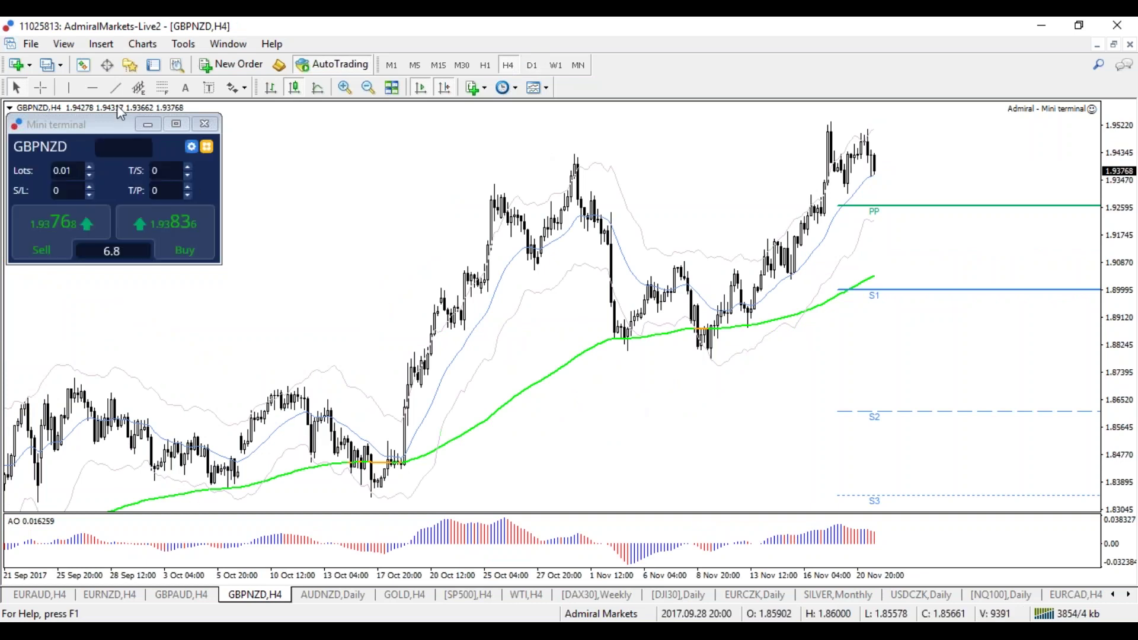
left_click(528, 519)
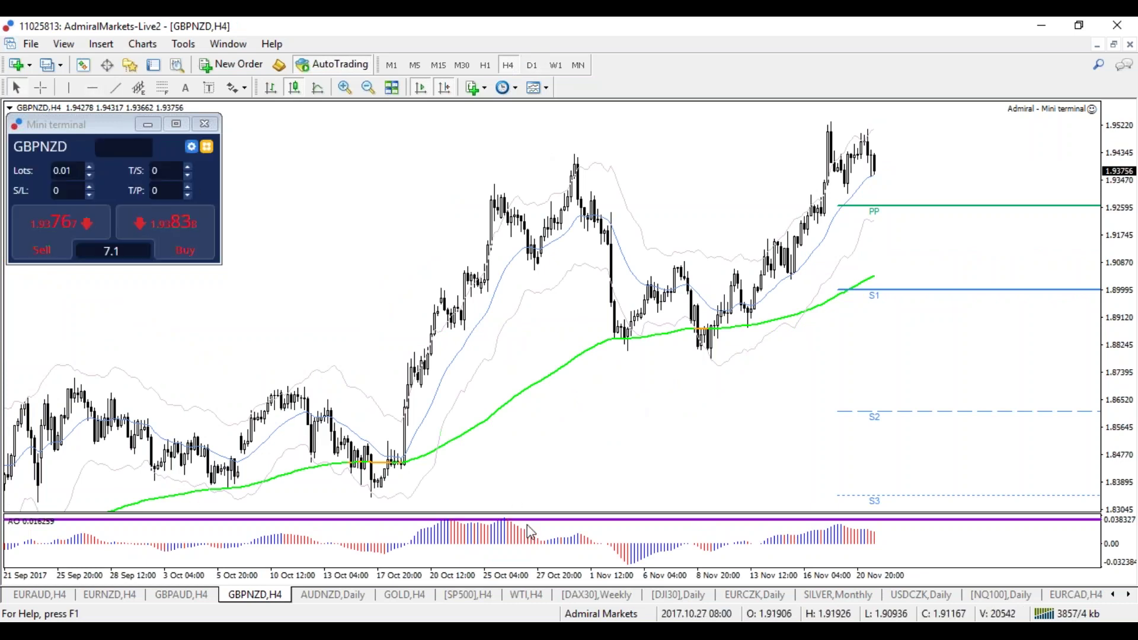
left_click_drag(527, 526, 534, 519)
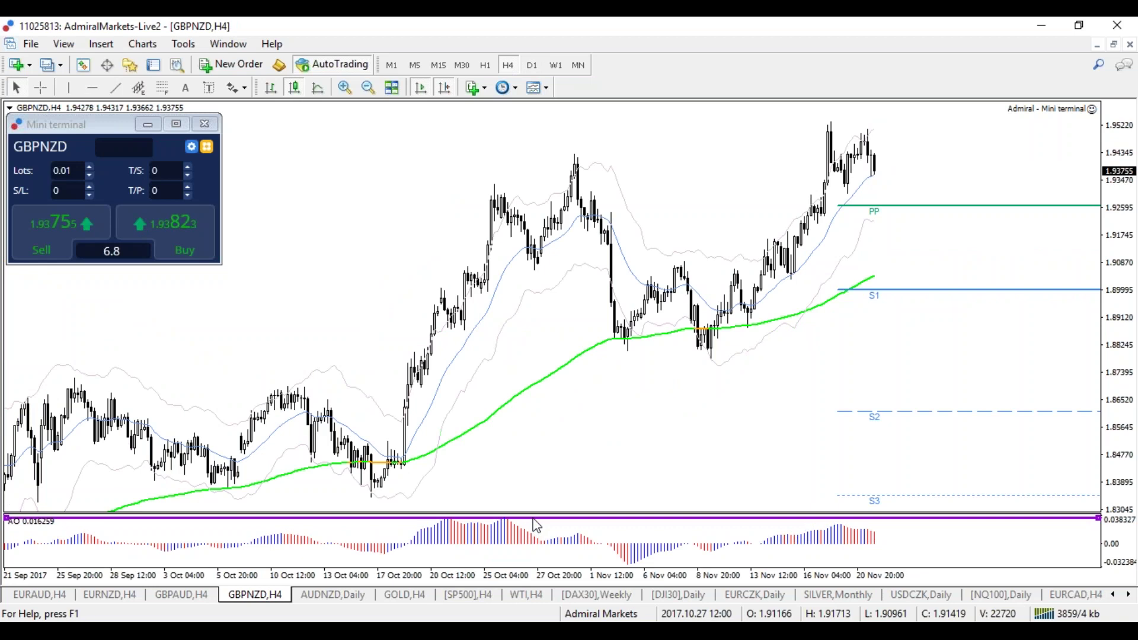
Compare with the daily chart, then read H4 candle prices against the pivot levels with the crosshair
left_click(531, 65)
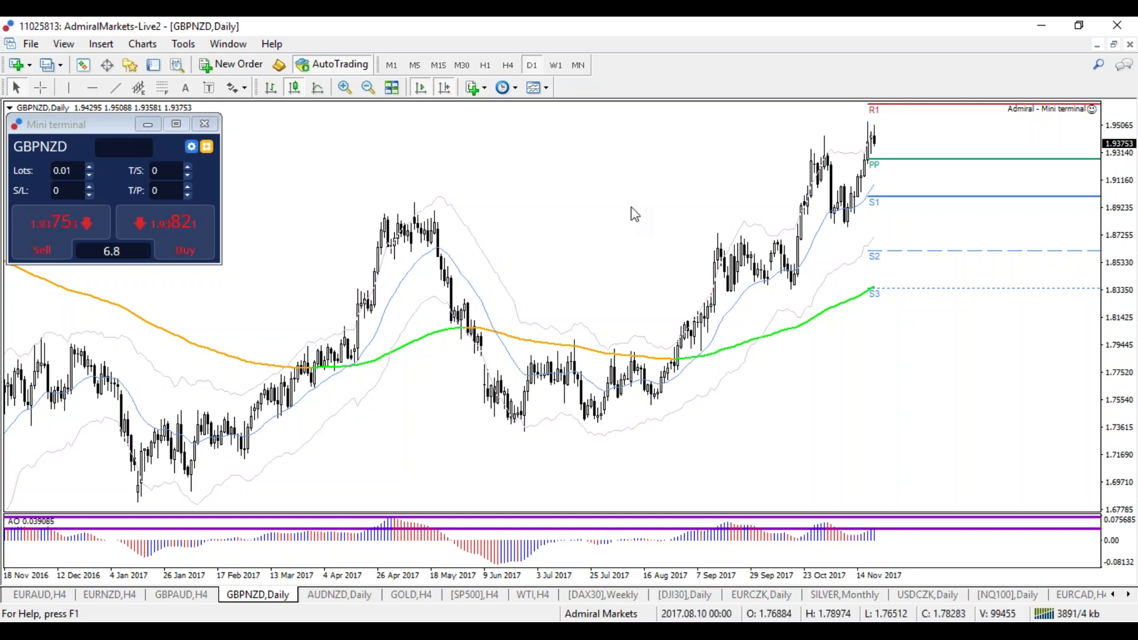
left_click(49, 90)
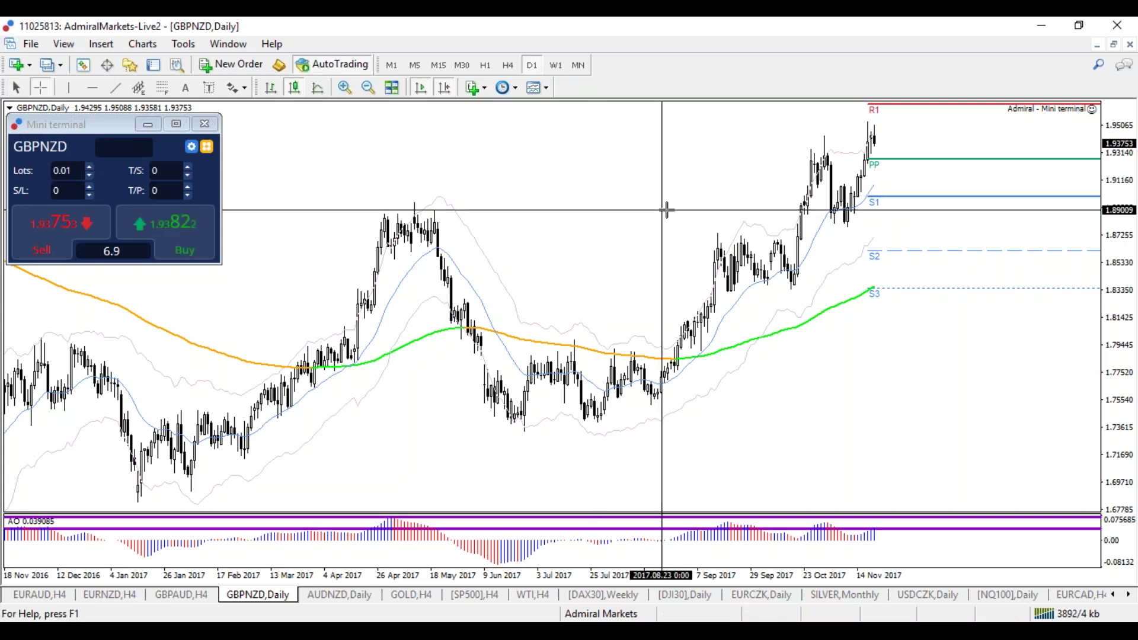
left_click(513, 64)
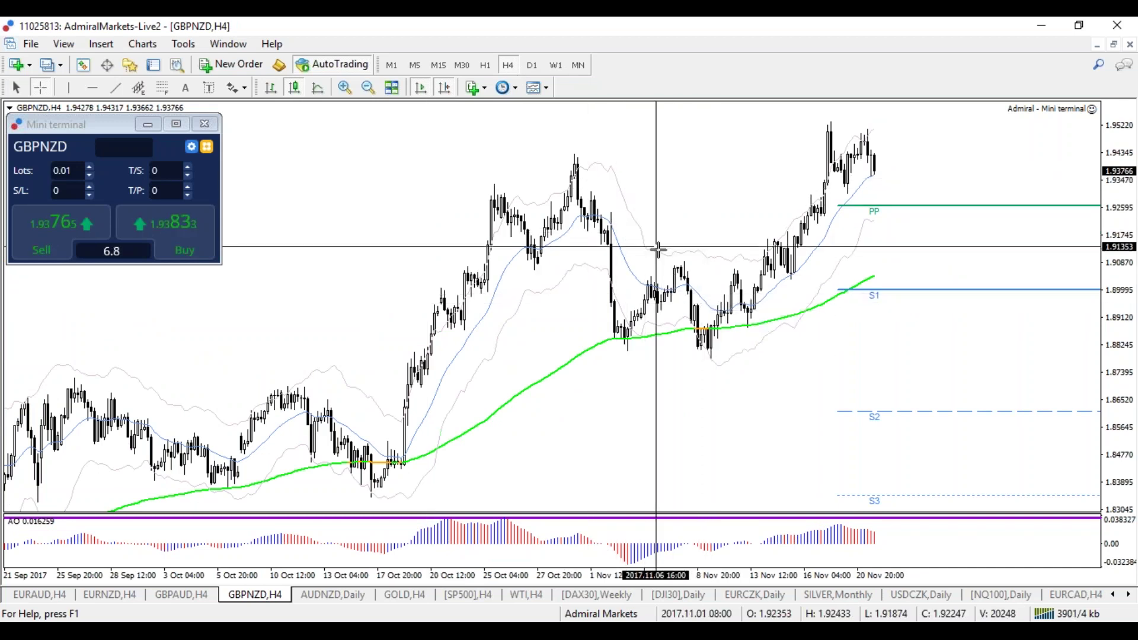
mouse_move(662, 256)
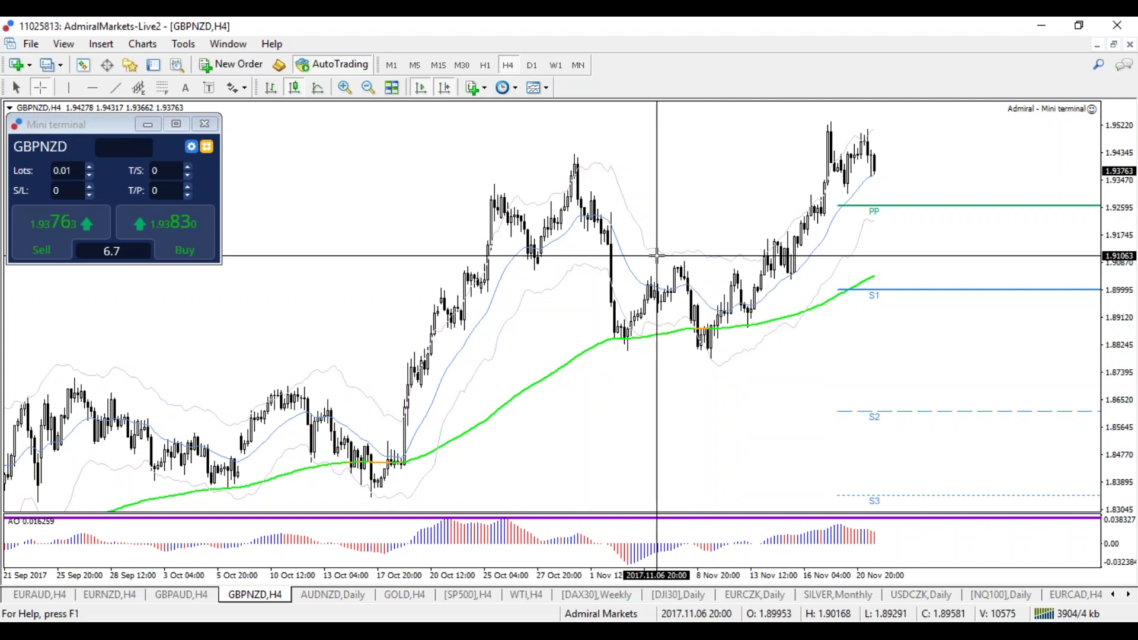
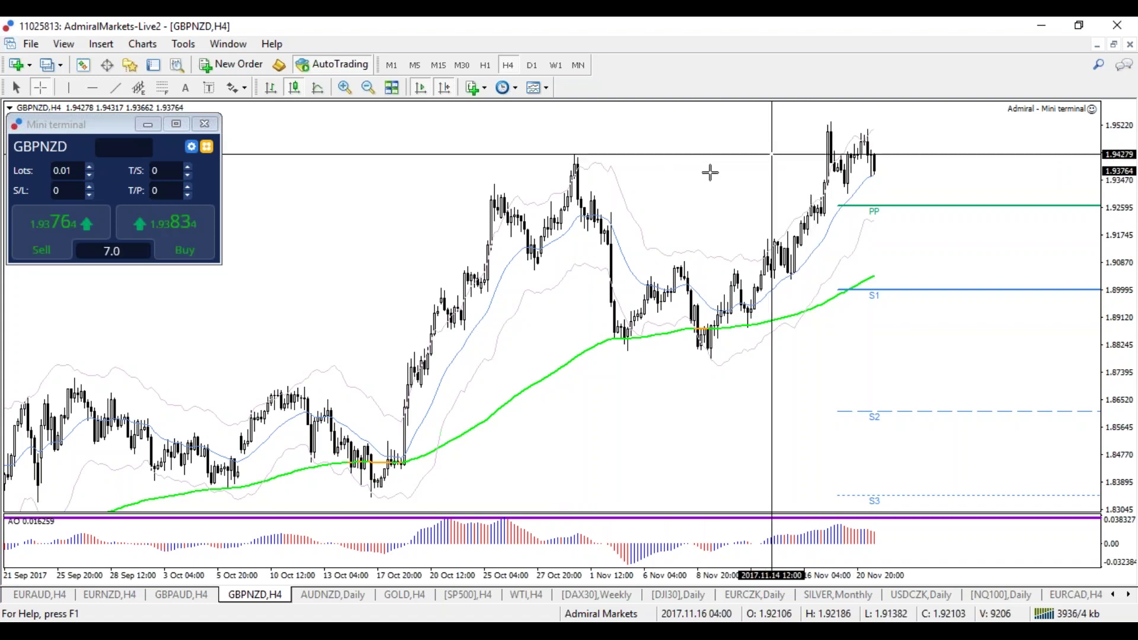
Draw a trendline along the mid-November resistance on H4, then delete it
mouse_move(855, 153)
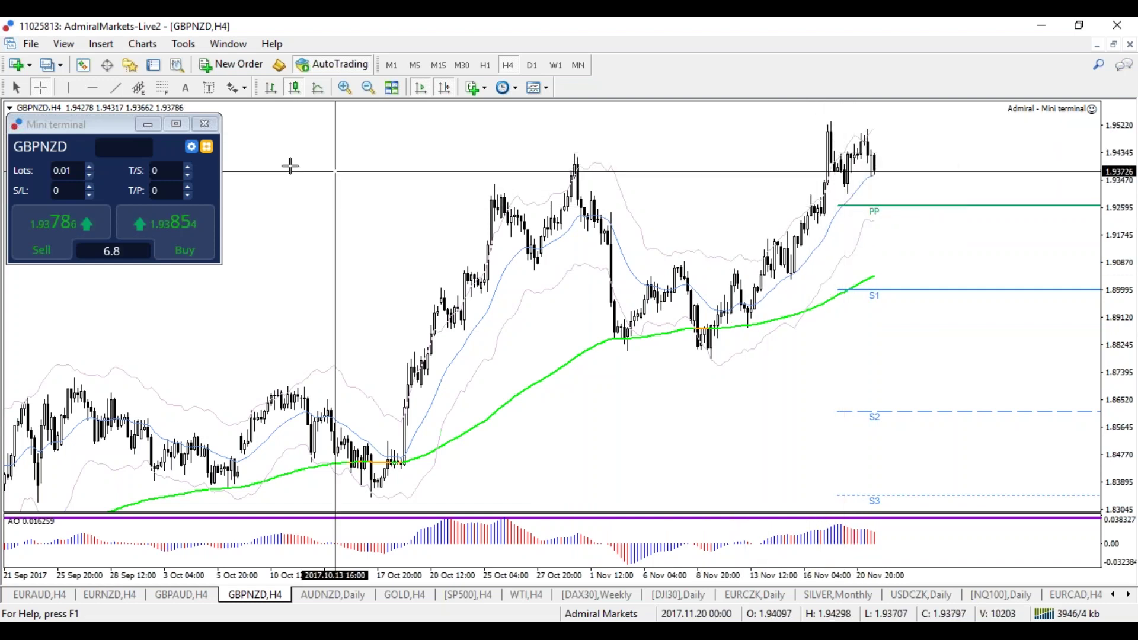
left_click(115, 87)
left_click_drag(683, 266, 794, 273)
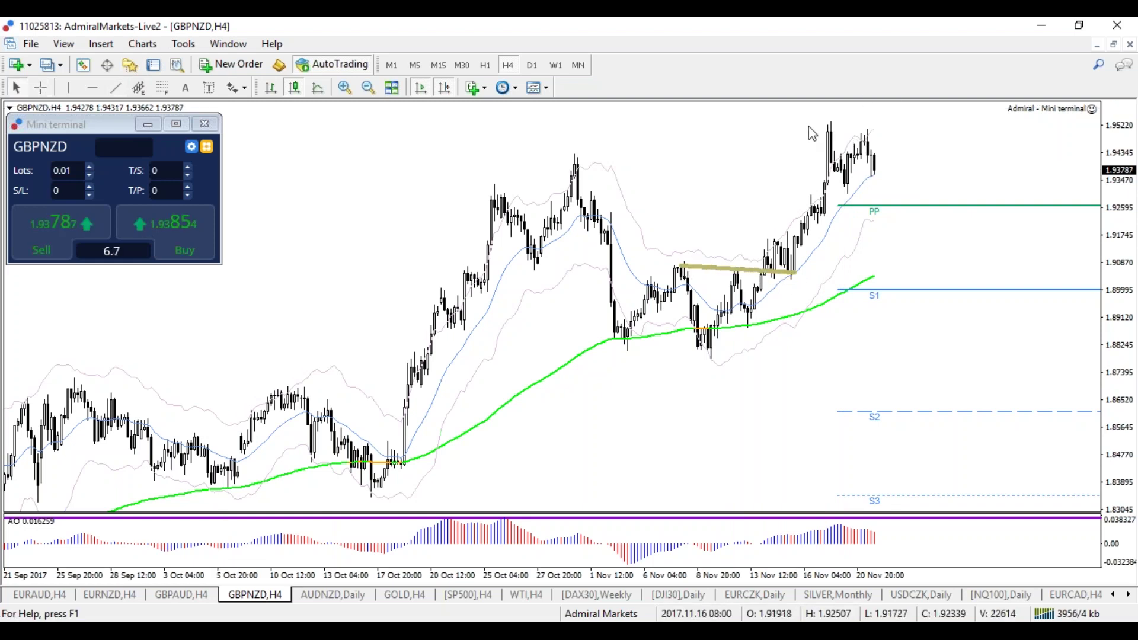
right_click(750, 271)
left_click(784, 323)
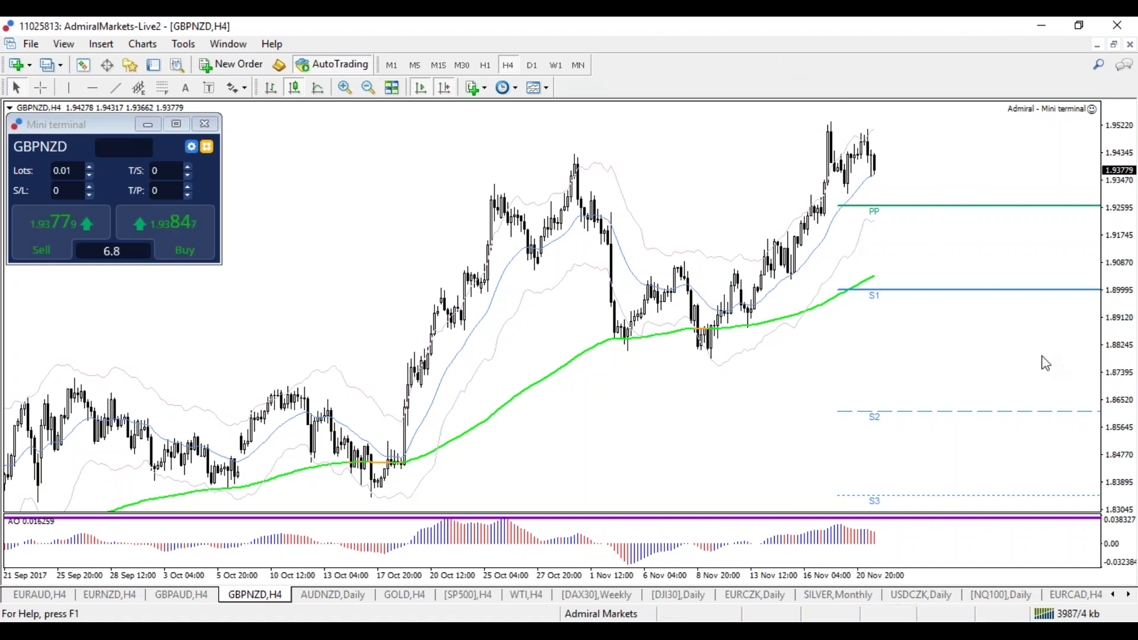
Sketch red and blue freehand projections from the latest candles toward S1, clearing them in between
mouse_move(866, 177)
mouse_move(833, 126)
left_mouse_down()
mouse_move(858, 190)
mouse_move(920, 175)
mouse_move(948, 232)
mouse_move(975, 215)
left_mouse_up()
left_click_drag(821, 119, 1003, 198)
left_click_drag(825, 178, 958, 255)
mouse_move(984, 170)
left_mouse_down()
mouse_move(996, 131)
mouse_move(1015, 143)
left_mouse_up()
key("Escape")
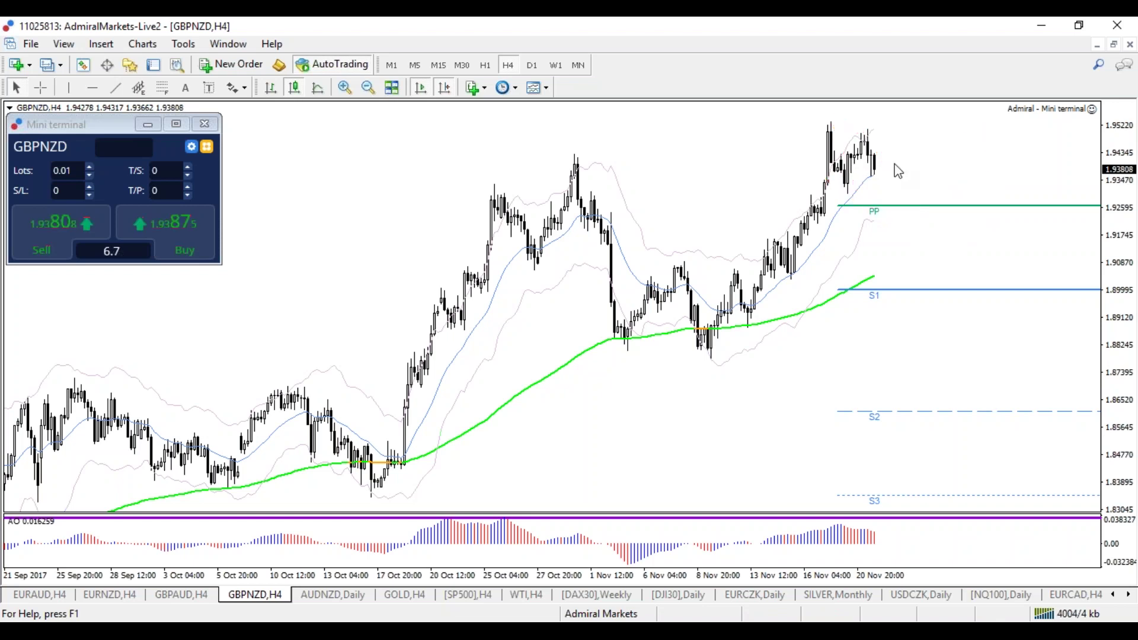
mouse_move(880, 168)
left_mouse_down()
mouse_move(902, 279)
mouse_move(916, 284)
left_mouse_up()
key("Escape")
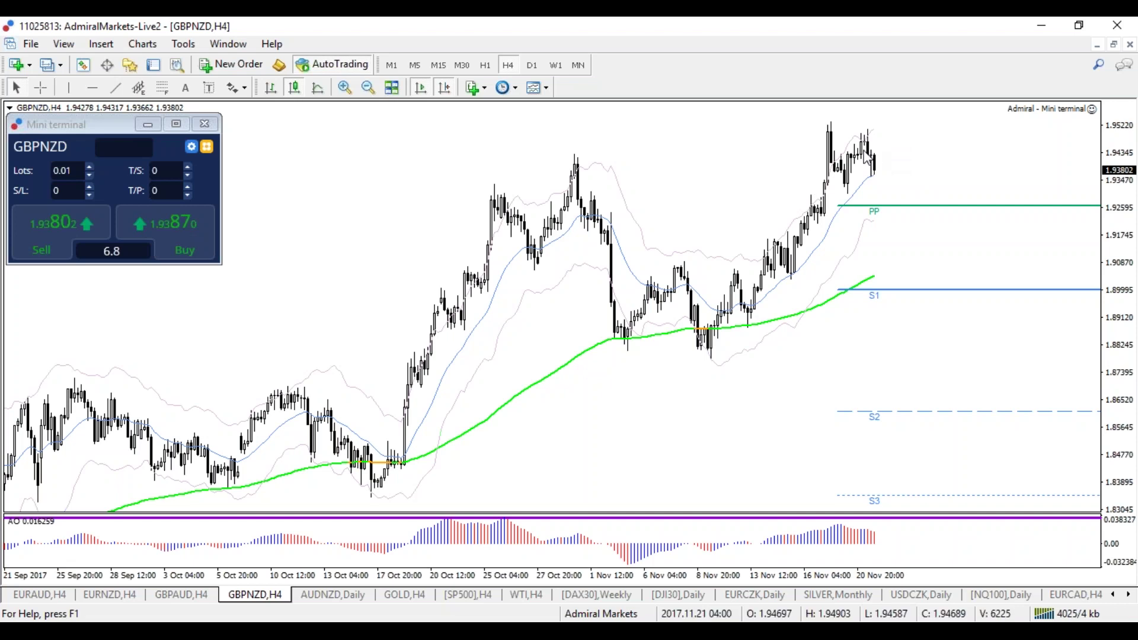
mouse_move(830, 134)
left_mouse_down()
mouse_move(910, 198)
mouse_move(932, 183)
left_mouse_up()
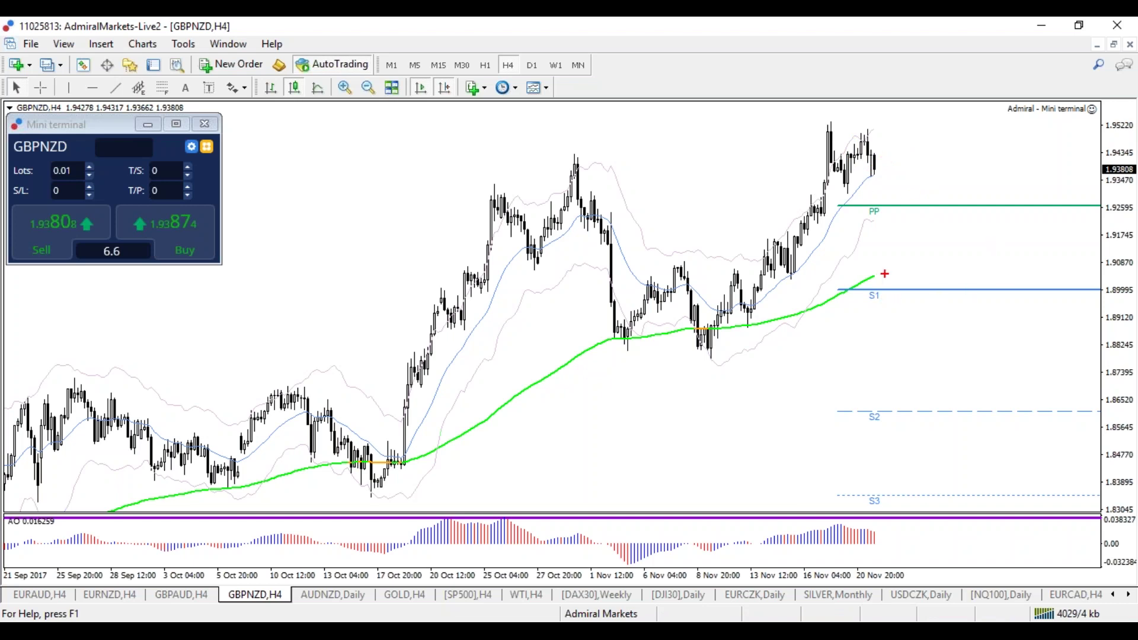
mouse_move(891, 278)
left_mouse_down()
mouse_move(854, 294)
mouse_move(893, 282)
left_mouse_up()
On the GBPNZD daily chart, draw a trendline along the rising lows anchored on the August low
left_click(532, 64)
left_click(507, 65)
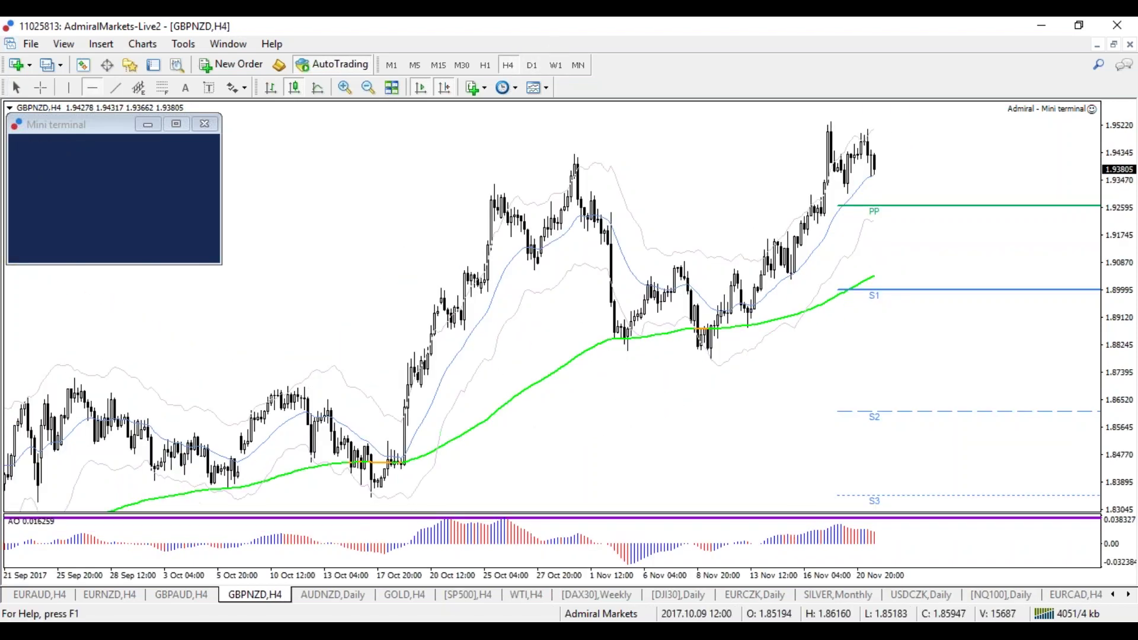
left_click(887, 279)
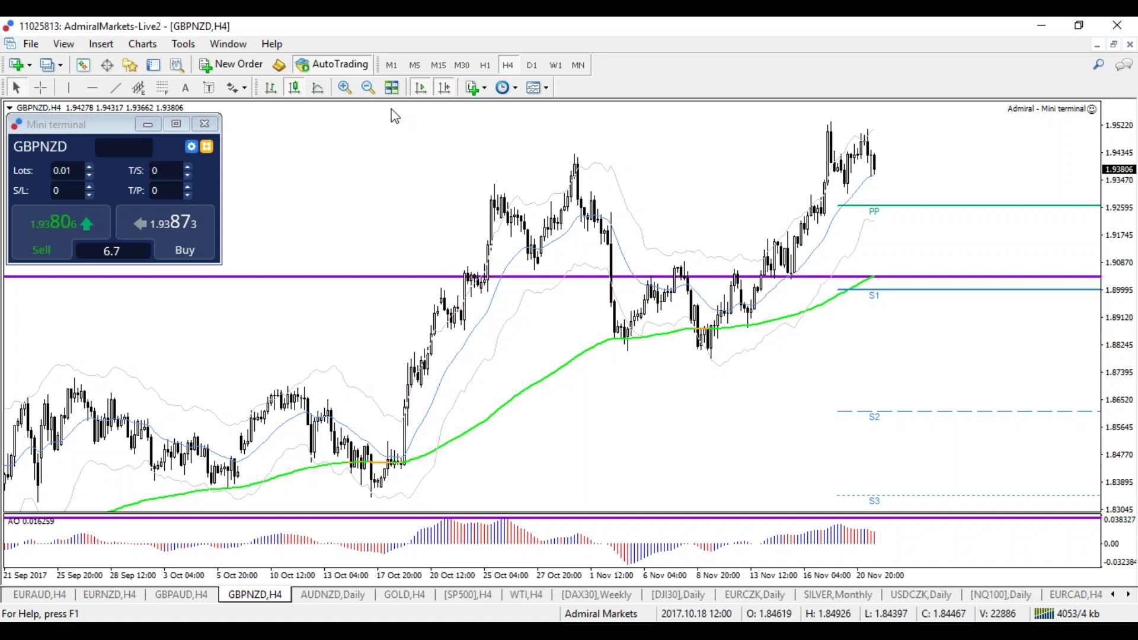
left_click(532, 64)
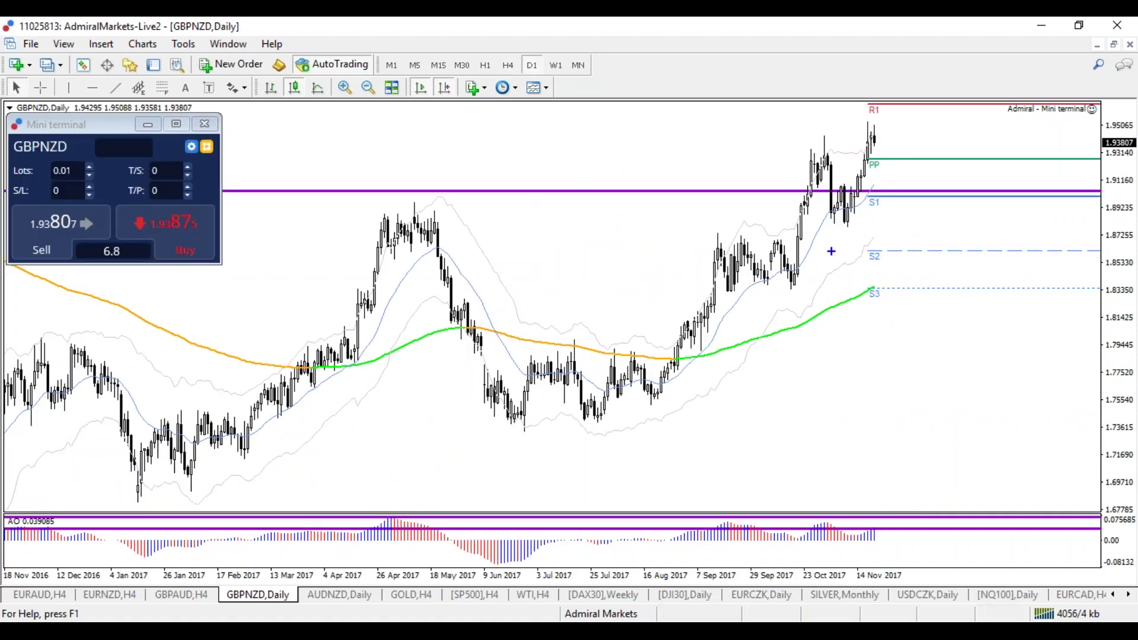
left_click(115, 88)
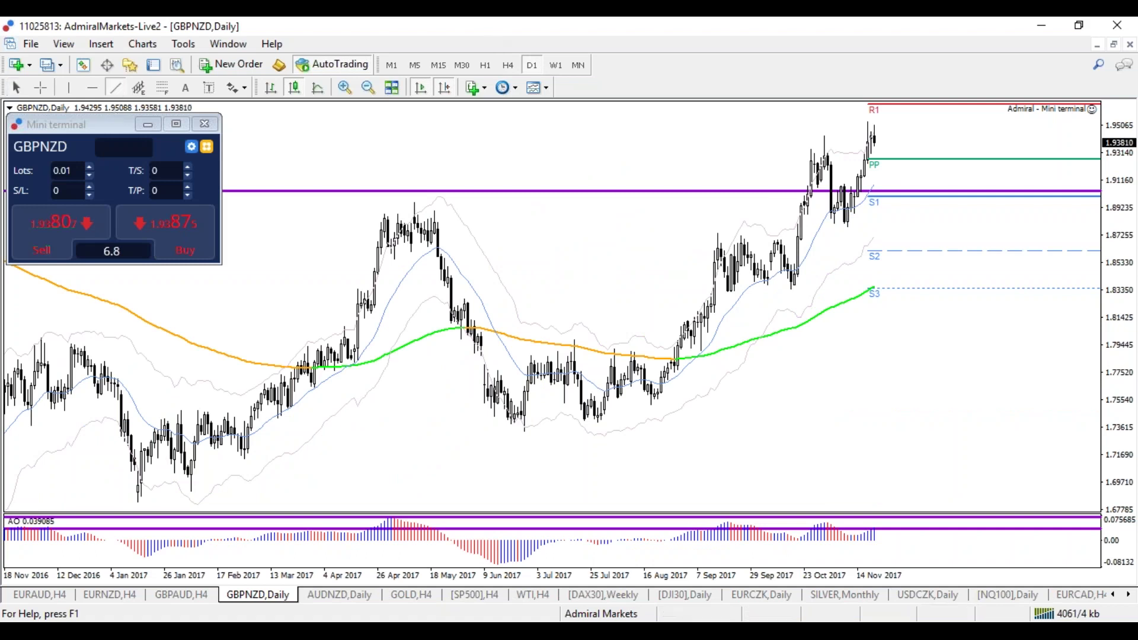
left_click_drag(659, 405, 956, 135)
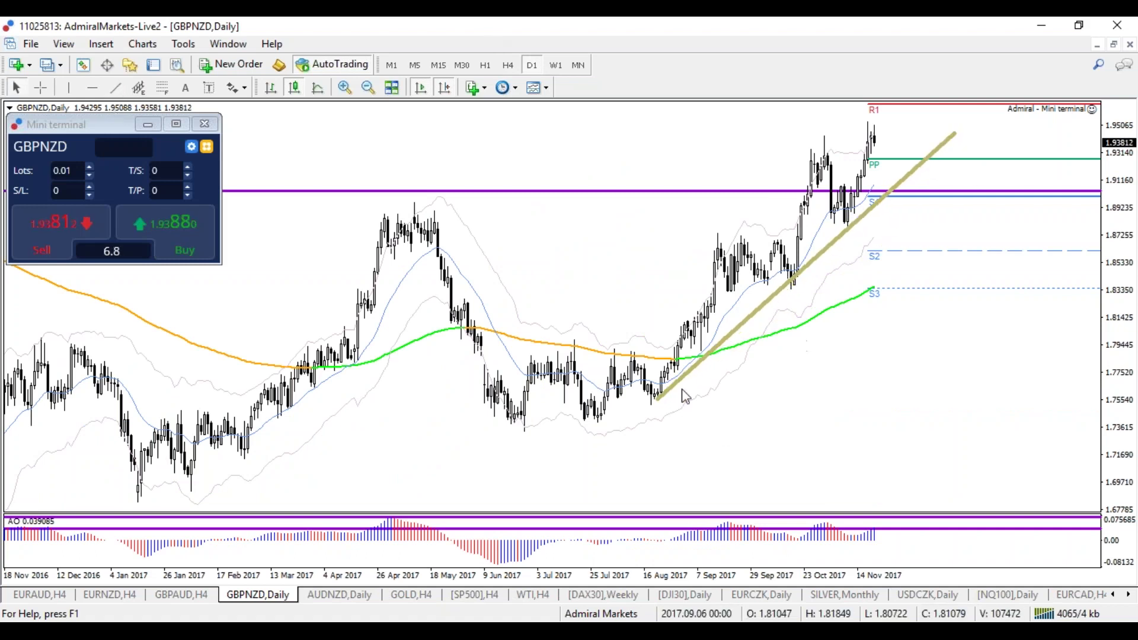
double_click(660, 401)
left_click_drag(658, 399, 651, 405)
Add a parallel upper trendline along the rising highs and adjust its ends into place
left_click(115, 87)
left_click_drag(558, 352, 863, 104)
mouse_move(710, 227)
left_mouse_down()
mouse_move(648, 282)
mouse_move(737, 237)
mouse_move(730, 225)
left_mouse_up()
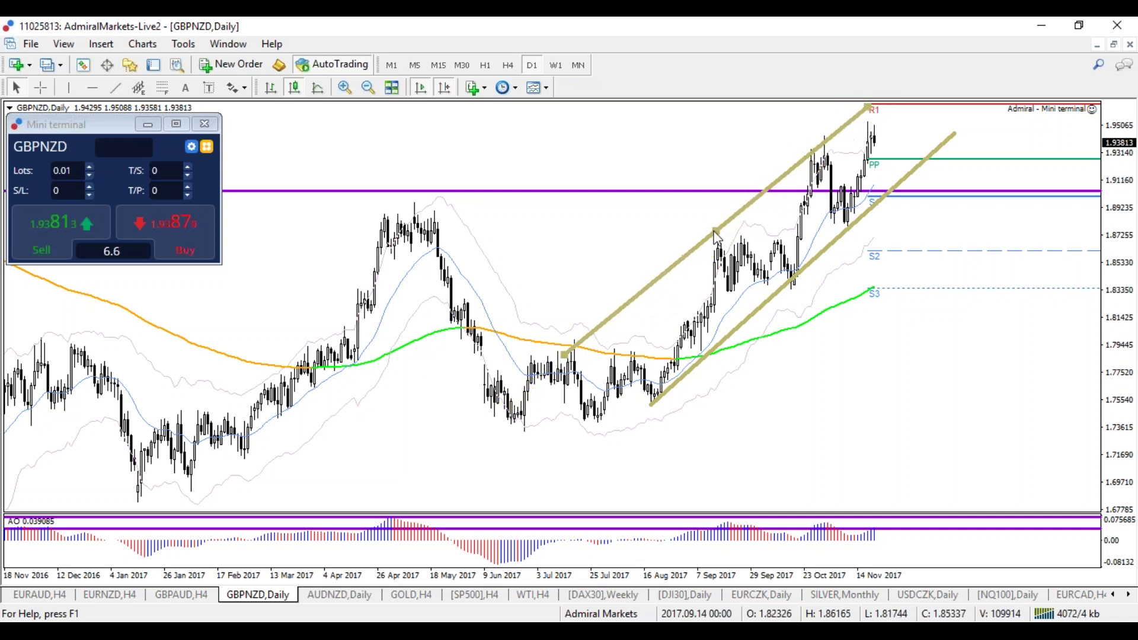
mouse_move(563, 355)
left_mouse_down()
mouse_move(603, 350)
mouse_move(585, 356)
left_mouse_up()
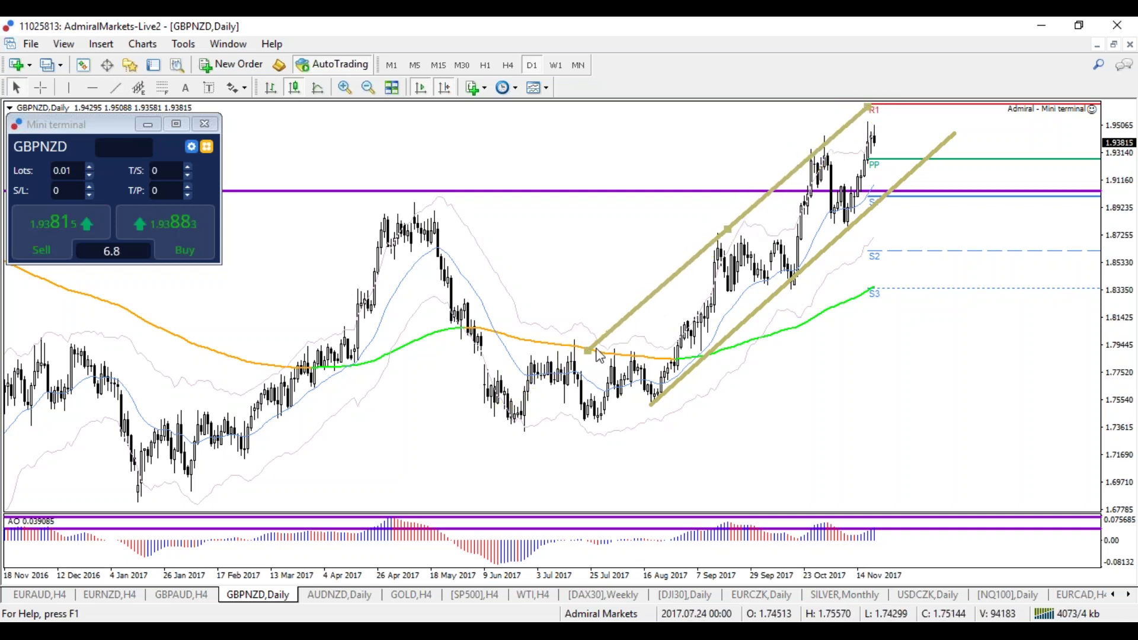
left_click_drag(729, 232, 718, 237)
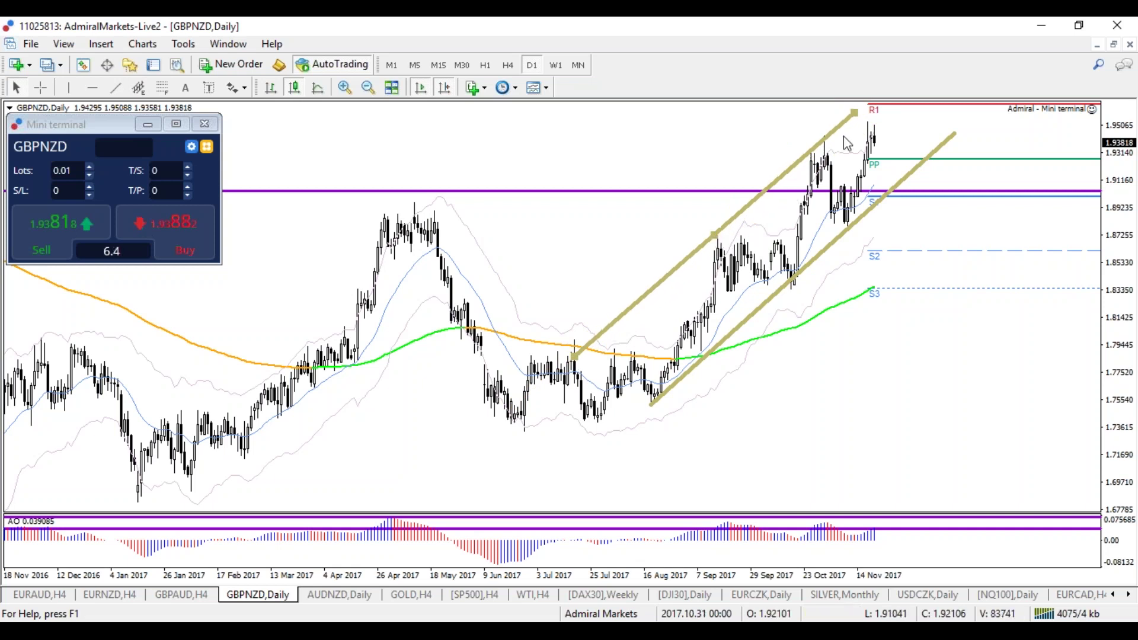
left_click_drag(863, 105, 877, 100)
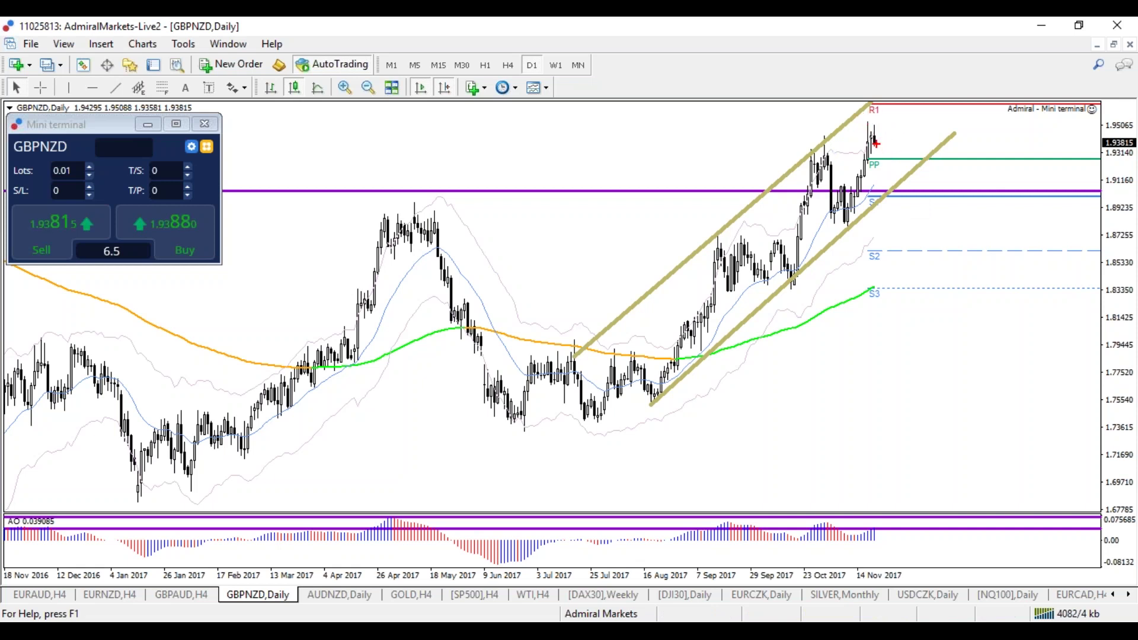
Sketch a red stroke down toward PP, then clear the freehand marks
mouse_move(875, 139)
left_mouse_down()
mouse_move(880, 189)
mouse_move(891, 184)
left_mouse_up()
key("b")
key("Escape")
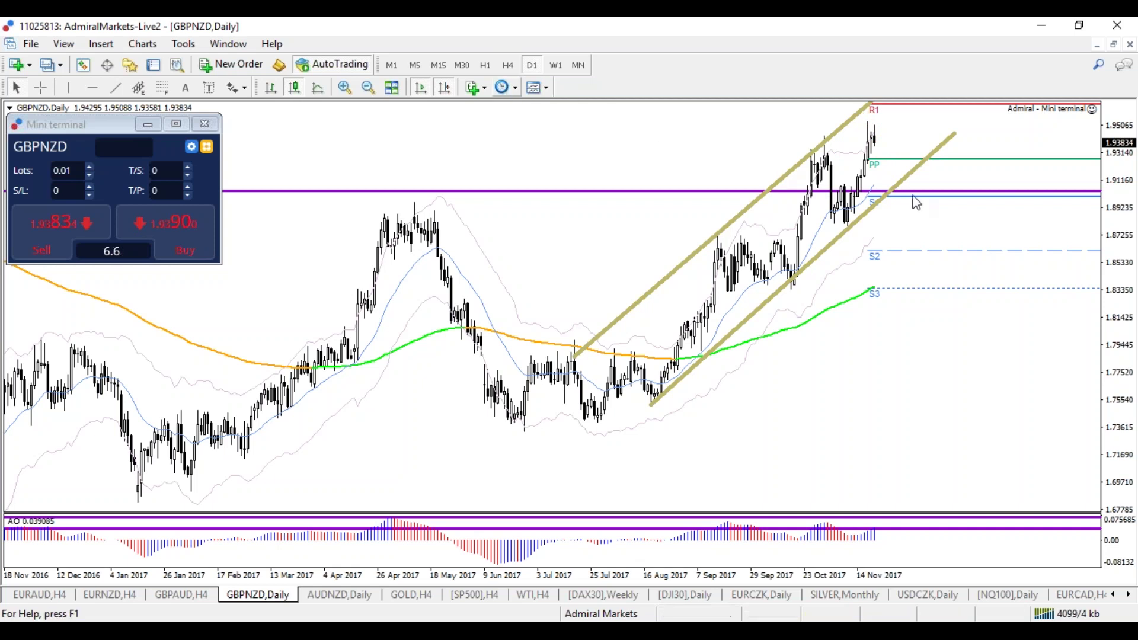
key("b")
mouse_move(382, 213)
left_mouse_down()
mouse_move(929, 95)
mouse_move(187, 291)
left_mouse_up()
mouse_move(892, 184)
left_mouse_down()
mouse_move(903, 189)
mouse_move(925, 121)
left_mouse_up()
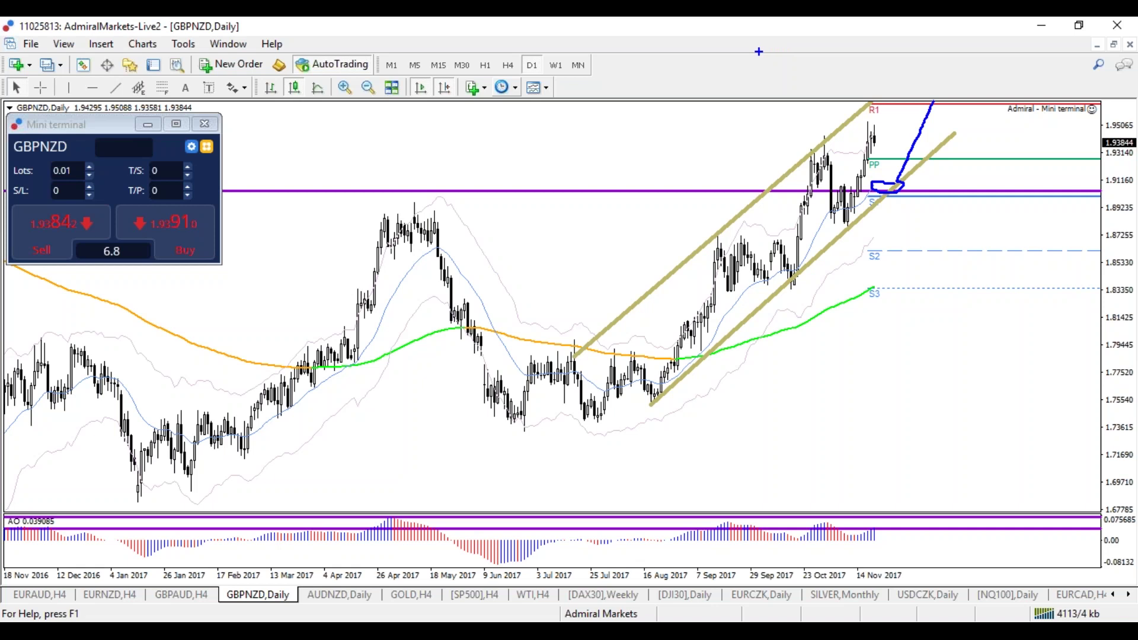
key("e")
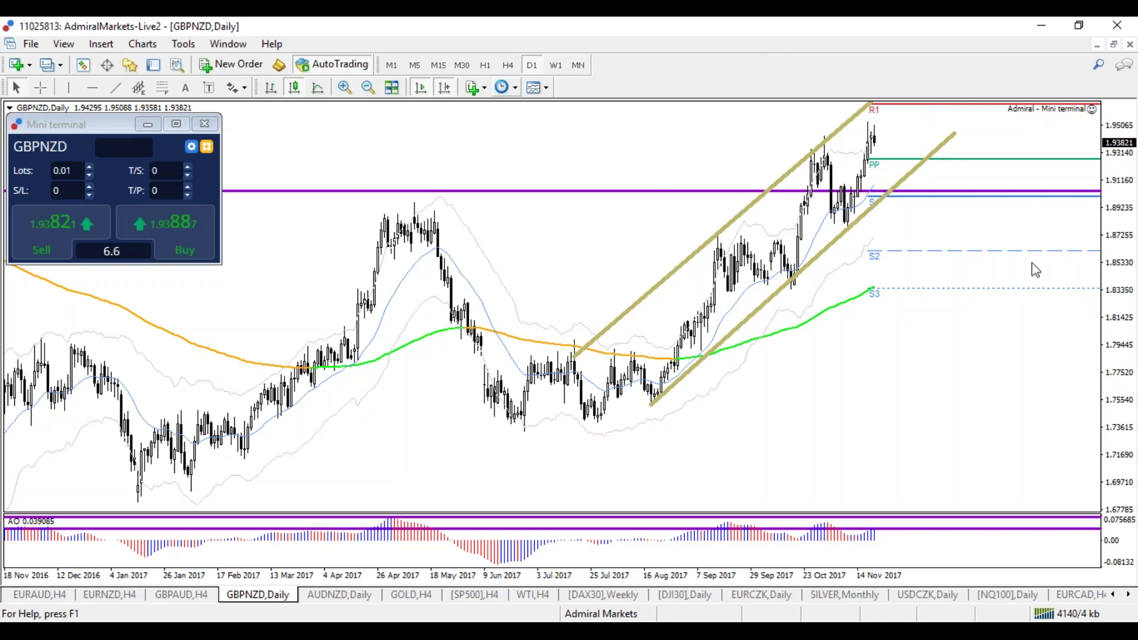
mouse_move(875, 138)
left_mouse_down()
mouse_move(893, 181)
mouse_move(938, 102)
mouse_move(956, 114)
mouse_move(911, 107)
left_mouse_up()
mouse_move(903, 187)
left_mouse_down()
mouse_move(953, 326)
mouse_move(906, 335)
left_mouse_up()
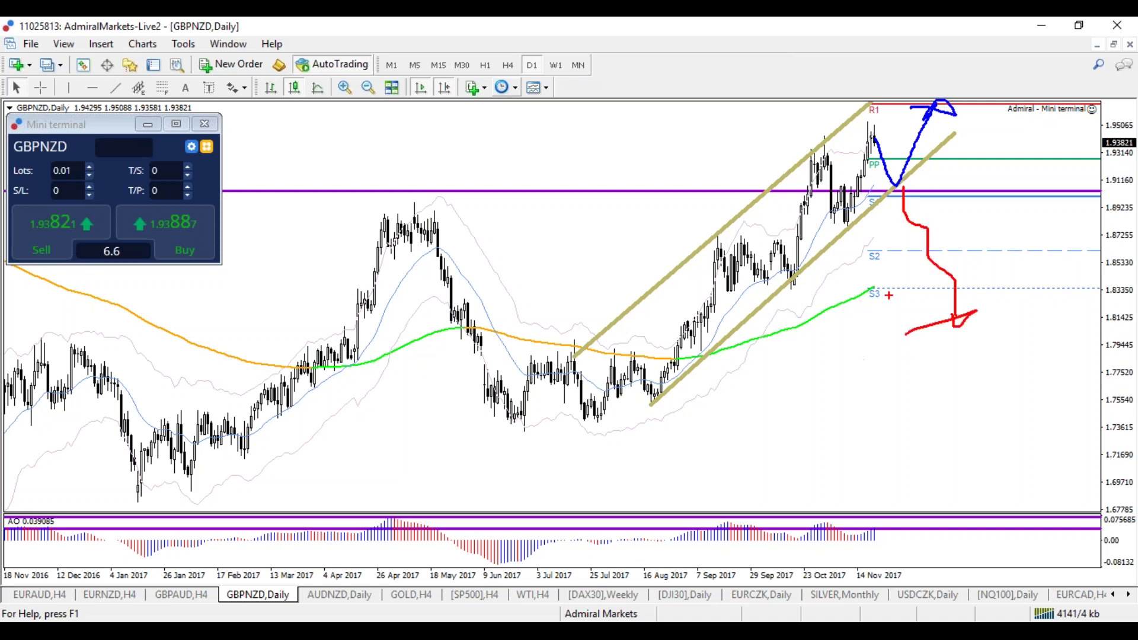
key("e")
mouse_move(888, 193)
left_mouse_down()
mouse_move(876, 196)
mouse_move(888, 188)
left_mouse_up()
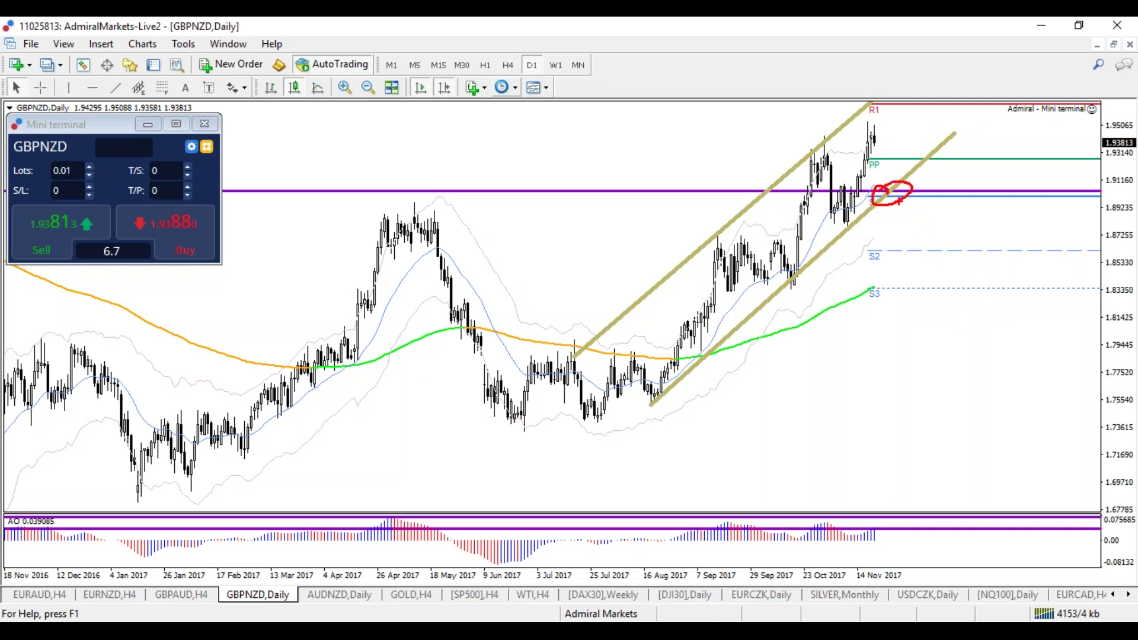
mouse_move(887, 281)
left_mouse_down()
mouse_move(865, 275)
mouse_move(900, 303)
mouse_move(887, 280)
left_mouse_up()
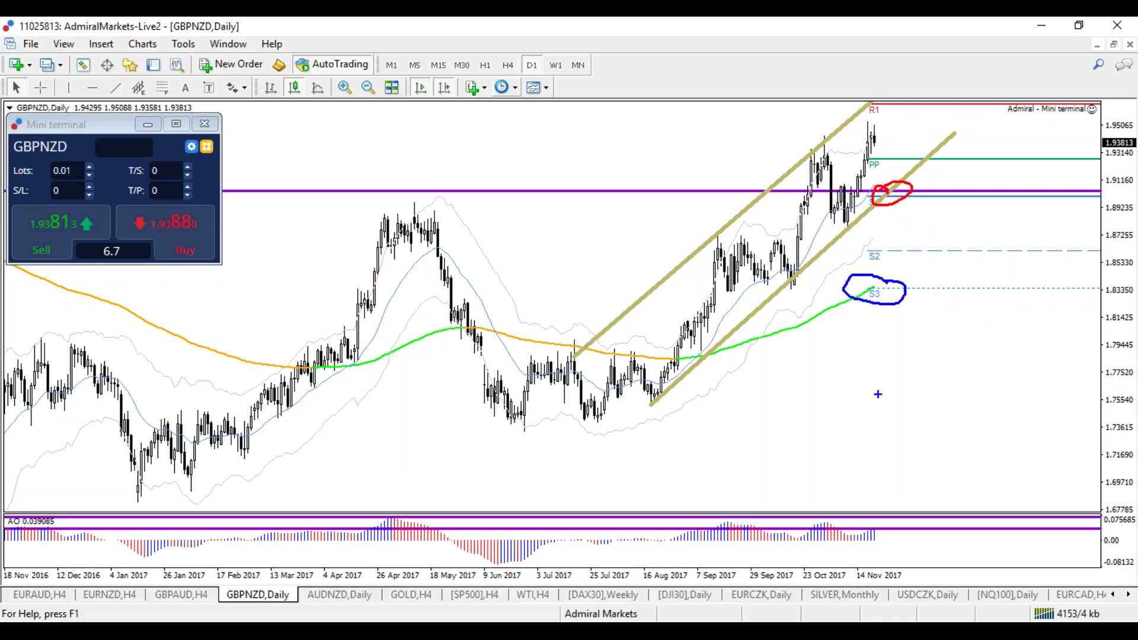
key("e")
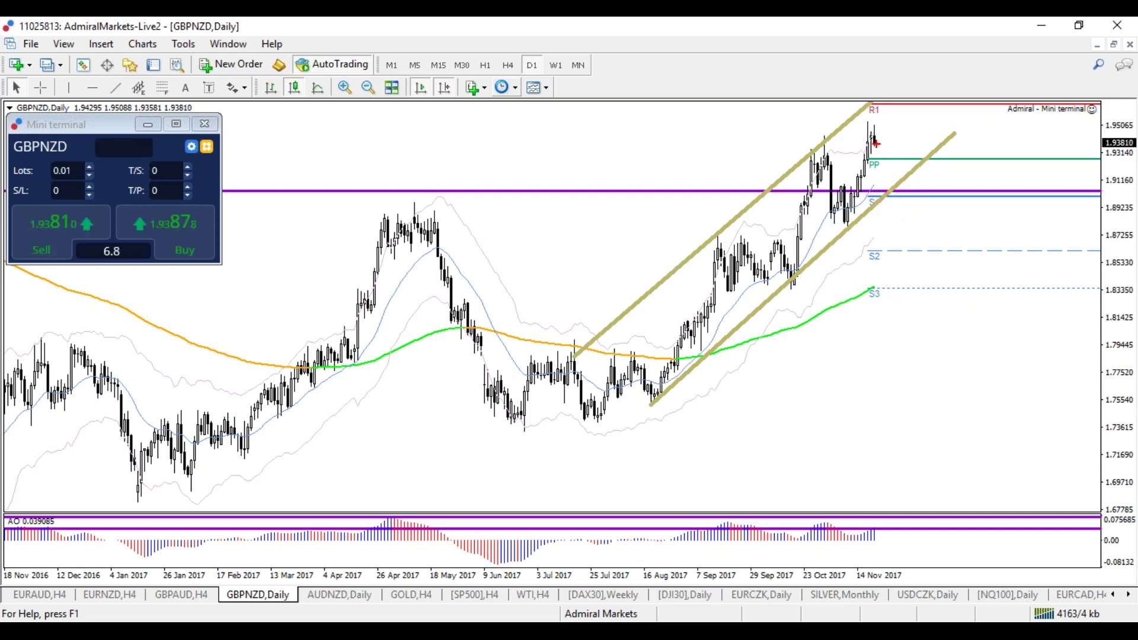
mouse_move(873, 134)
left_mouse_down()
mouse_move(886, 198)
mouse_move(941, 159)
mouse_move(970, 282)
left_mouse_up()
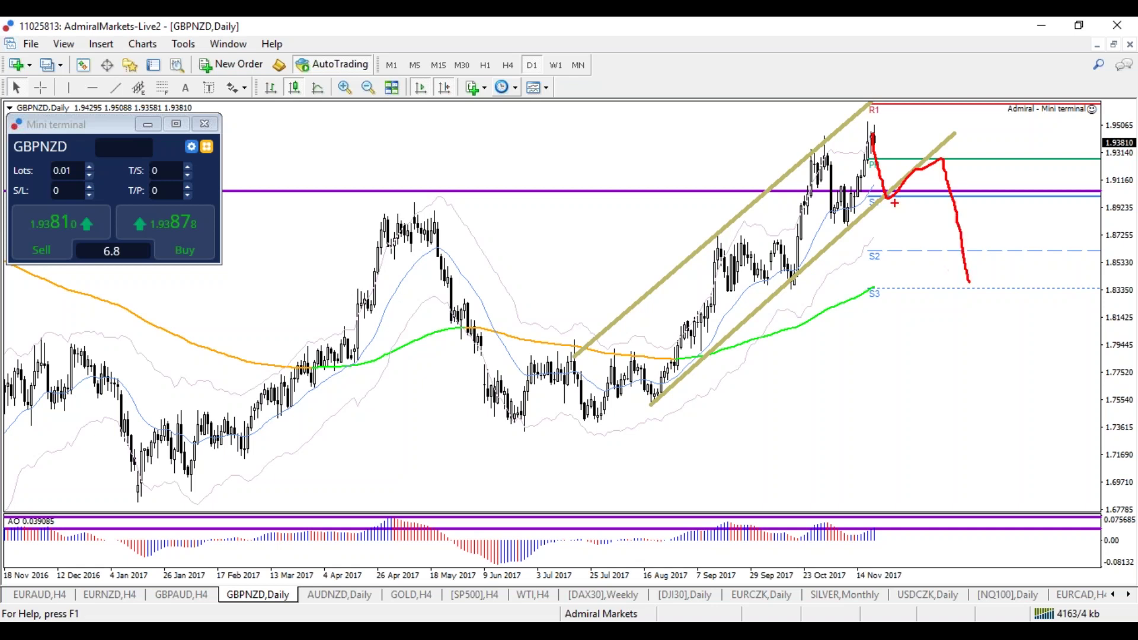
mouse_move(887, 212)
left_mouse_down()
mouse_move(918, 231)
mouse_move(916, 217)
left_mouse_up()
mouse_move(978, 138)
left_mouse_down()
mouse_move(979, 163)
mouse_move(1008, 143)
mouse_move(1003, 161)
left_mouse_up()
left_click_drag(970, 165, 1008, 164)
left_click_drag(988, 308, 994, 321)
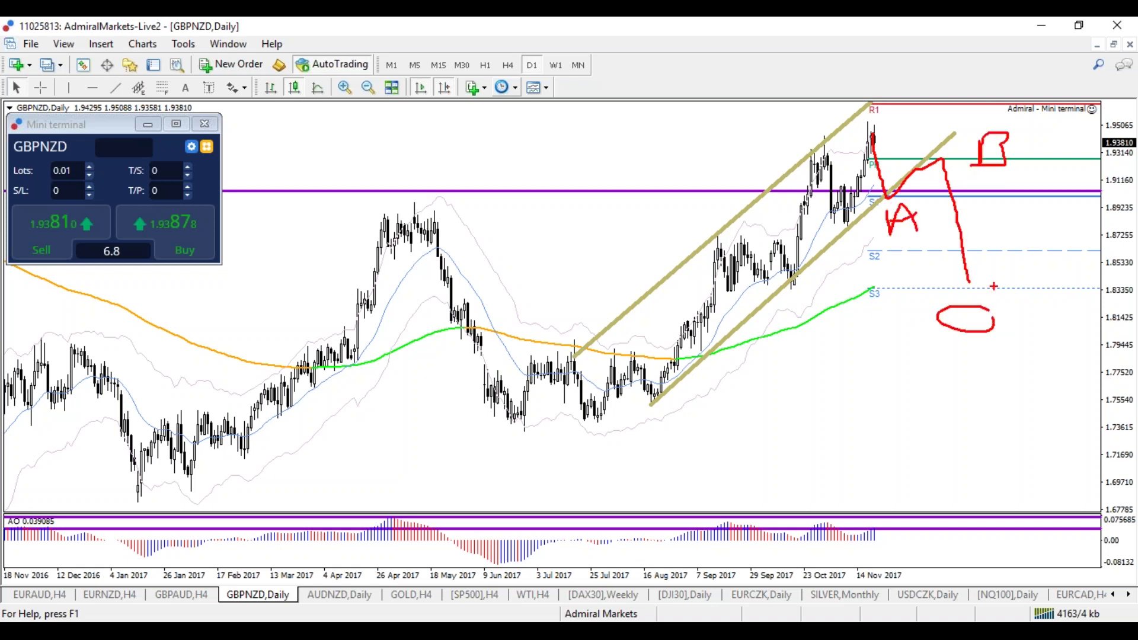
key("e")
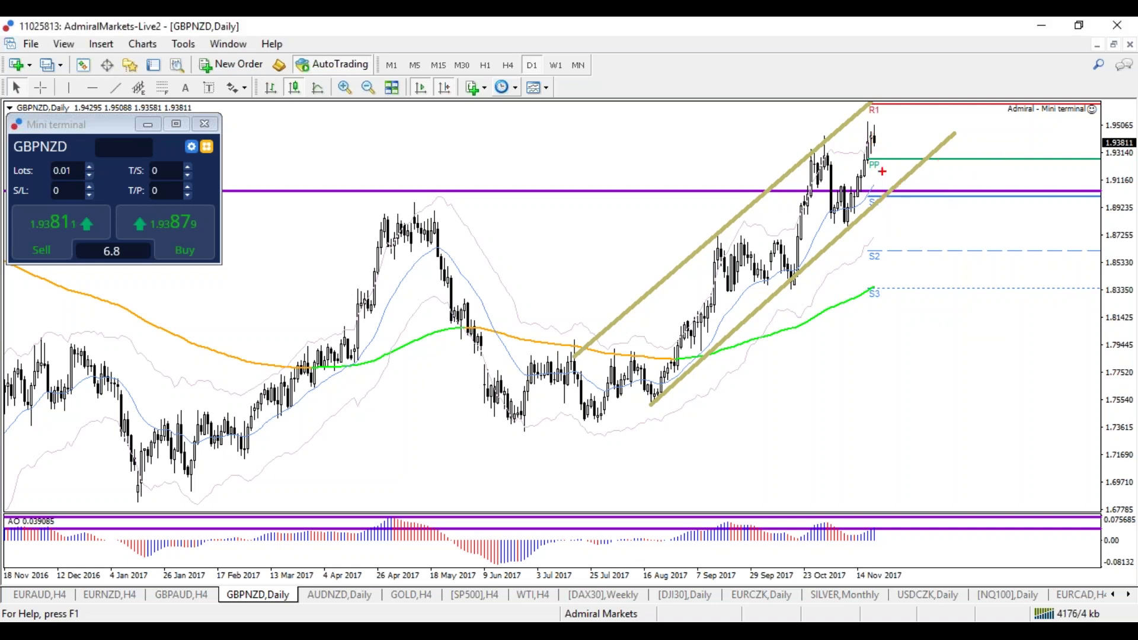
mouse_move(890, 190)
left_mouse_down()
mouse_move(962, 74)
mouse_move(939, 76)
left_mouse_up()
key("Escape")
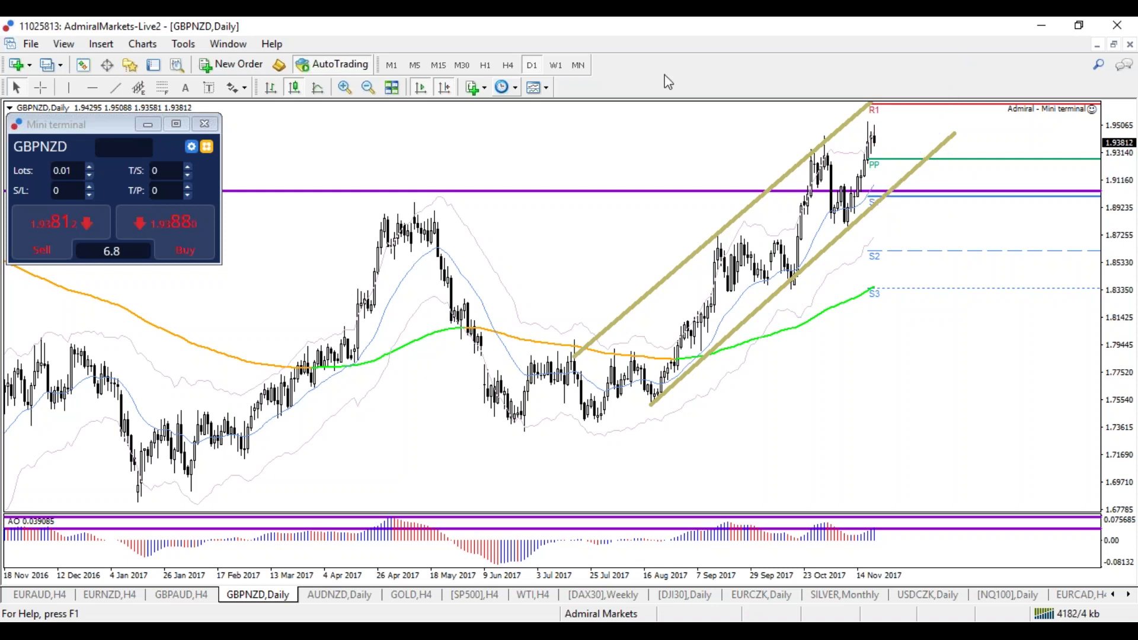
On the H4 chart, draw a trendline rising from the low
left_click(513, 65)
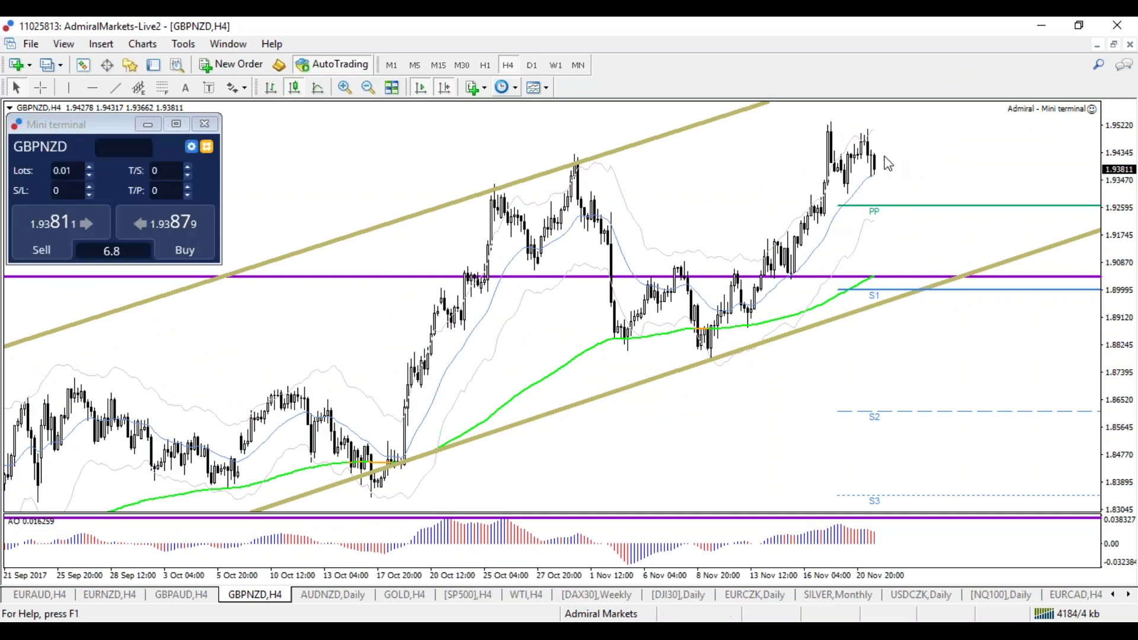
left_click(116, 88)
left_click_drag(707, 360, 939, 128)
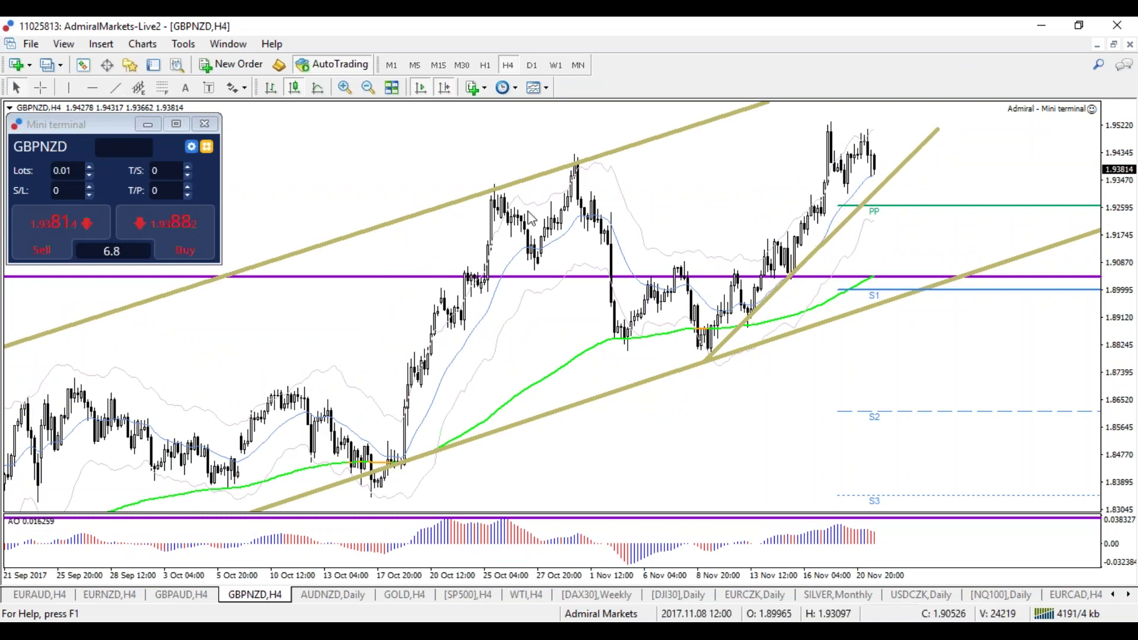
On the hourly chart, draw two rising trendlines over the recent lows and highs
left_click(485, 65)
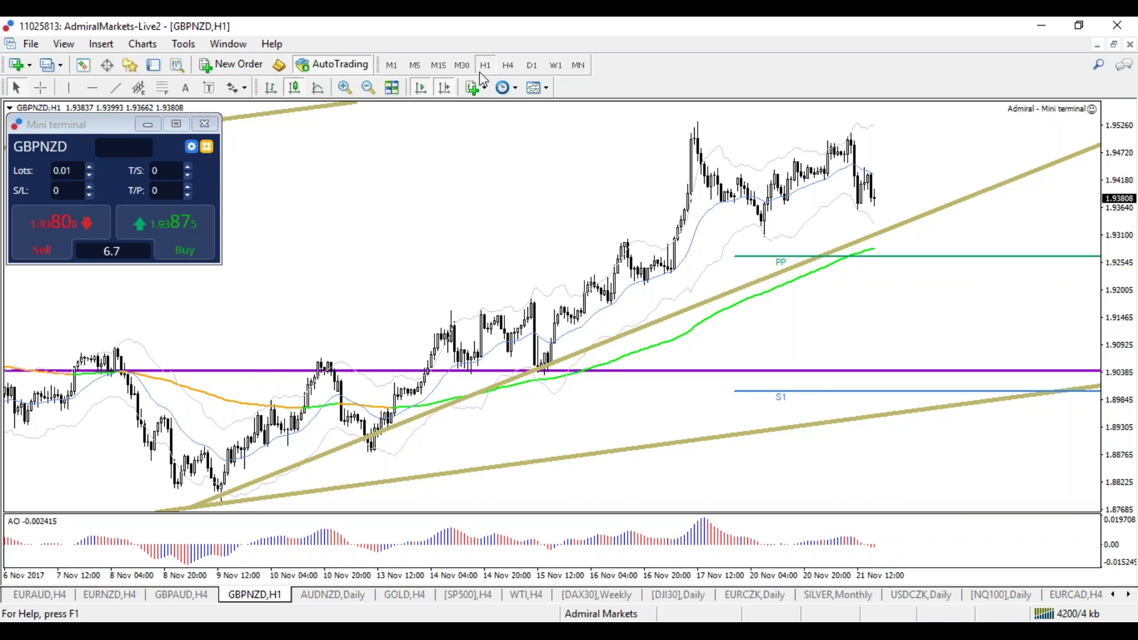
left_click(507, 65)
left_click(484, 66)
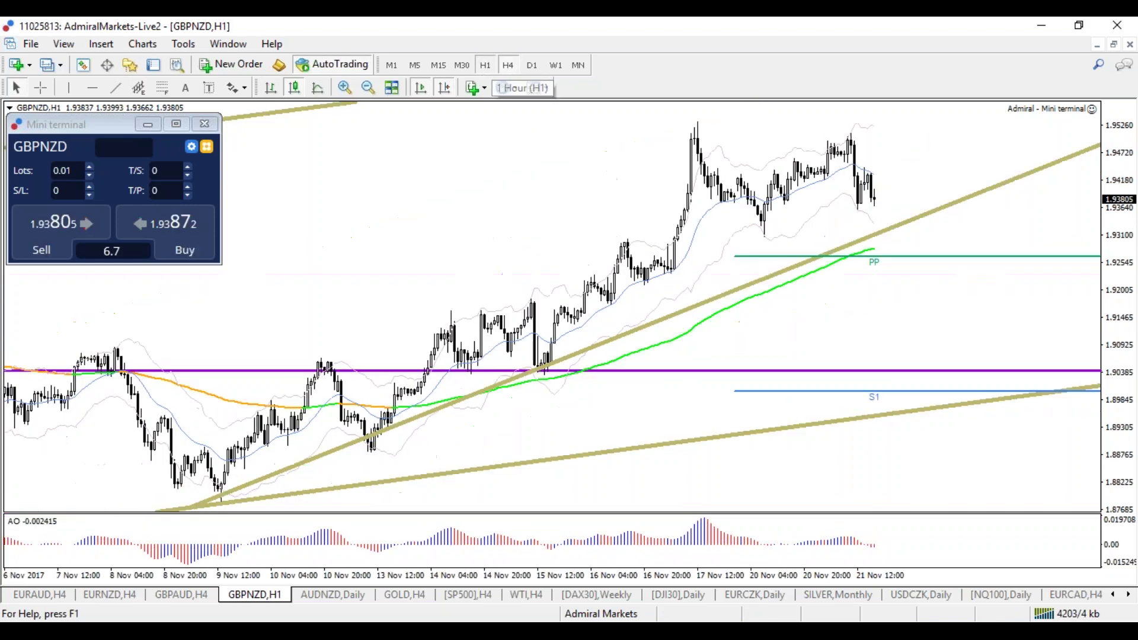
left_click(115, 88)
left_click_drag(765, 234, 869, 139)
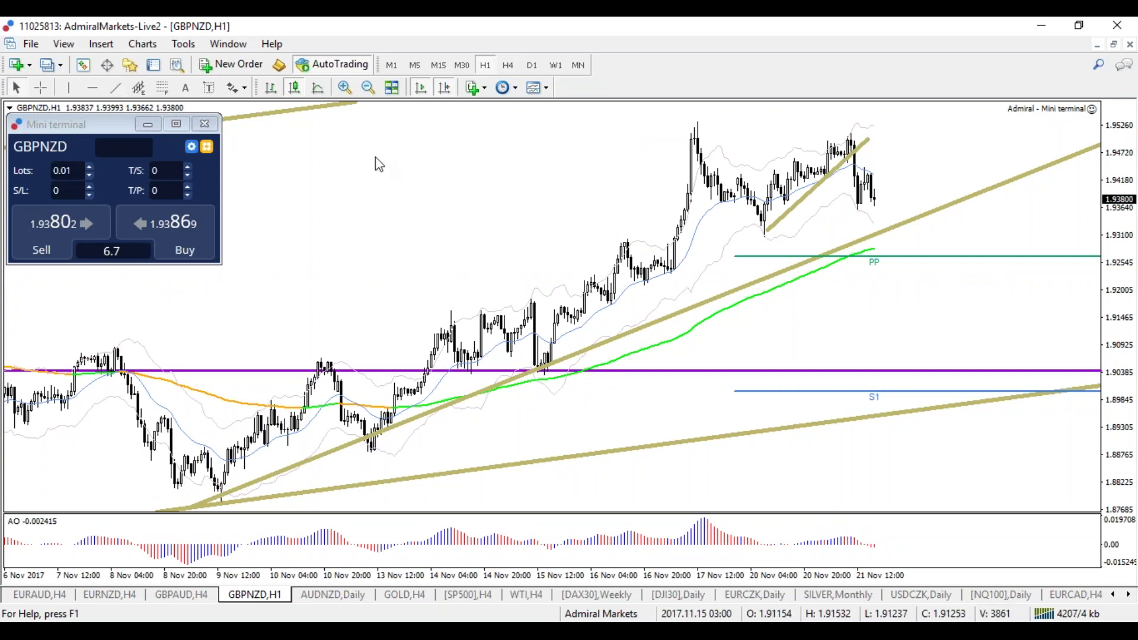
left_click(115, 87)
left_click_drag(762, 178, 873, 124)
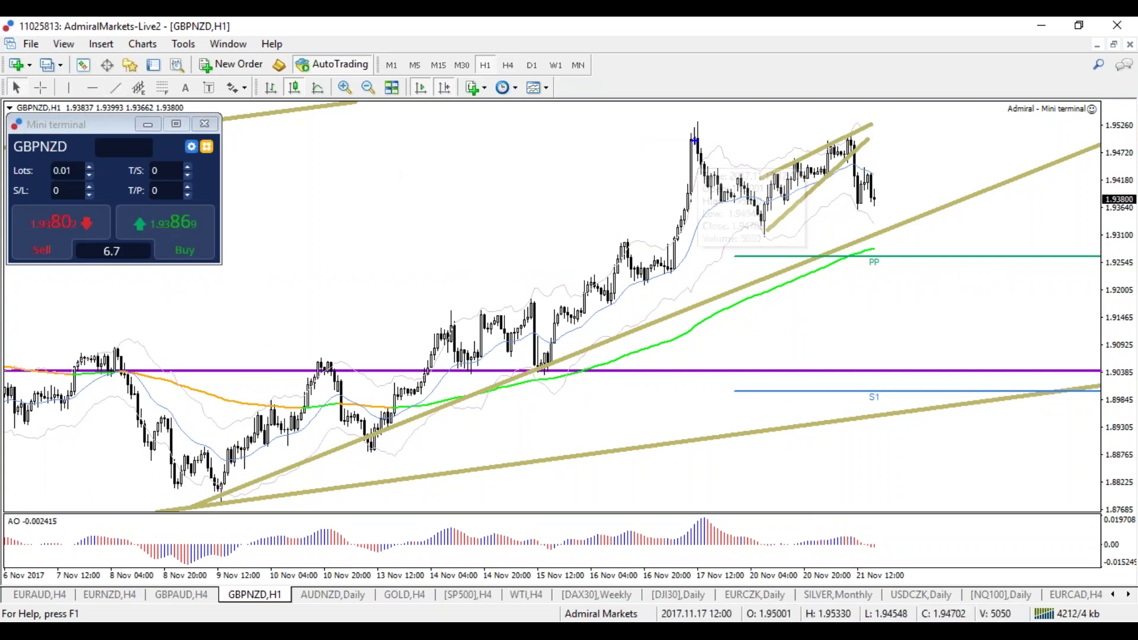
Sketch a red expected price drop, clear it, and return to H4
mouse_move(699, 135)
left_mouse_down()
mouse_move(762, 247)
mouse_move(795, 257)
mouse_move(822, 221)
left_mouse_up()
mouse_move(888, 112)
left_mouse_down()
mouse_move(891, 142)
mouse_move(912, 156)
left_mouse_up()
mouse_move(925, 256)
left_mouse_down()
mouse_move(918, 268)
mouse_move(933, 265)
left_mouse_up()
key("Escape")
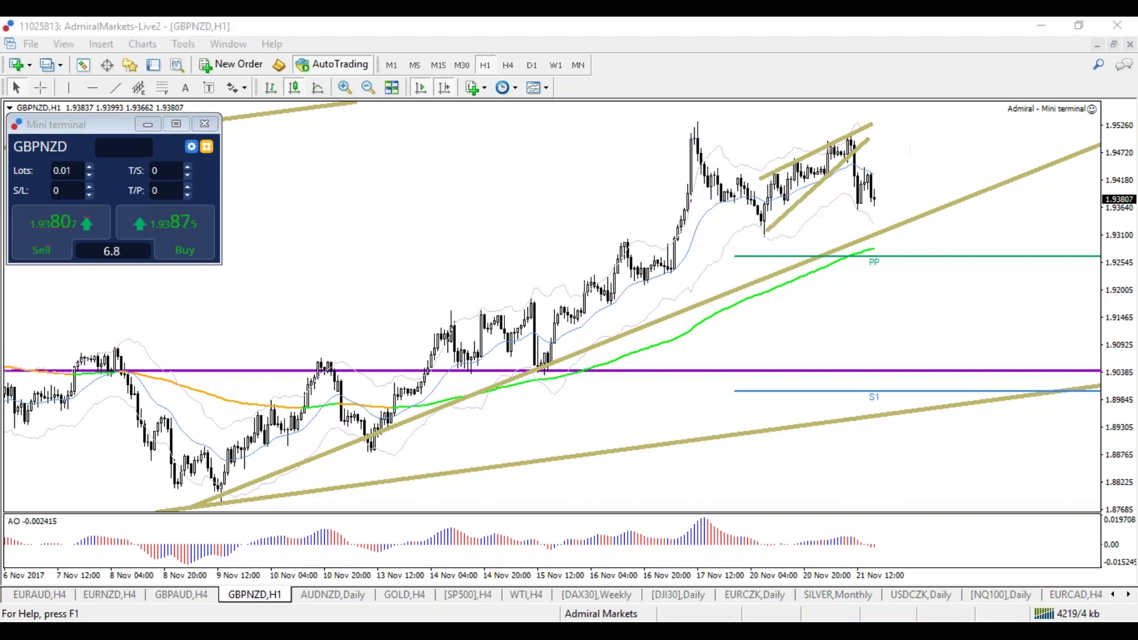
left_click(509, 67)
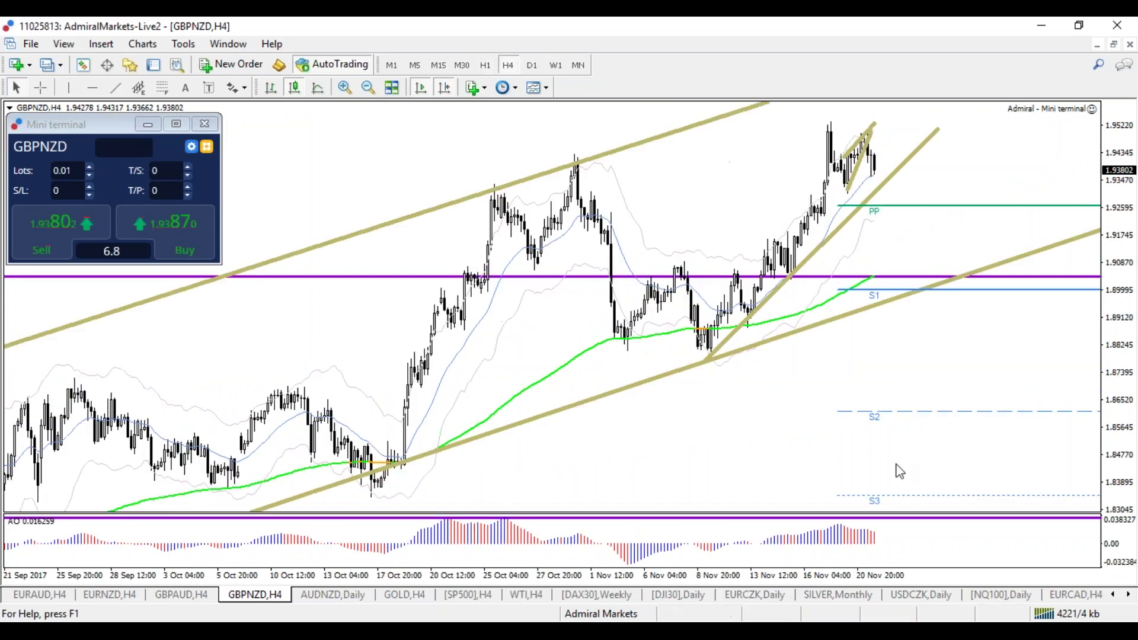
key("plus")
key("plus")
key("plus")
key("minus")
key("minus")
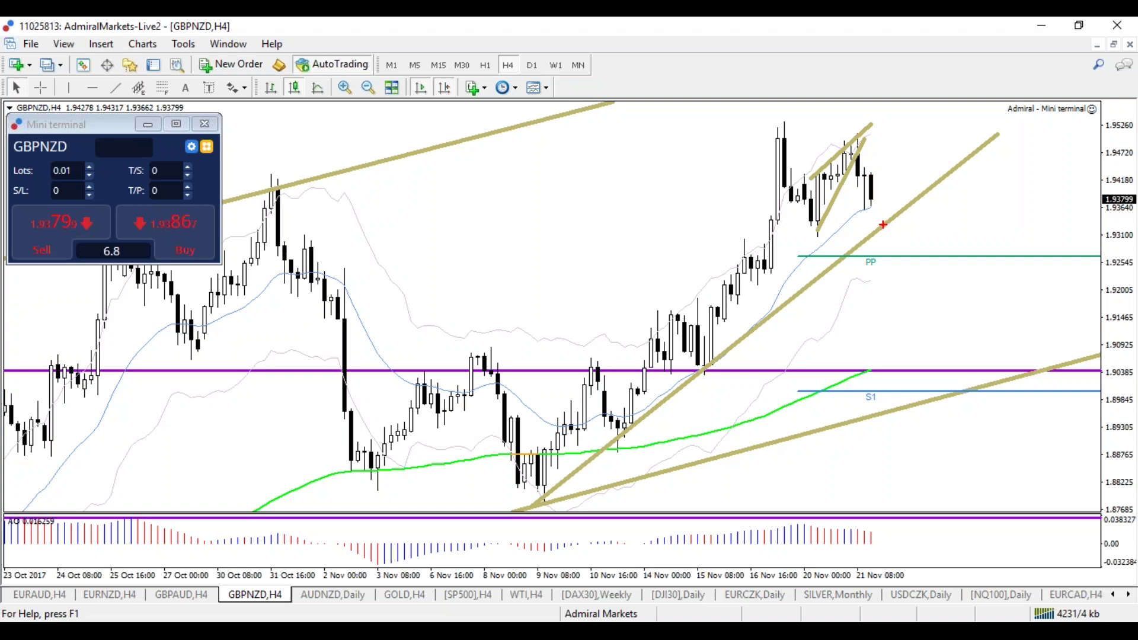
left_click(531, 65)
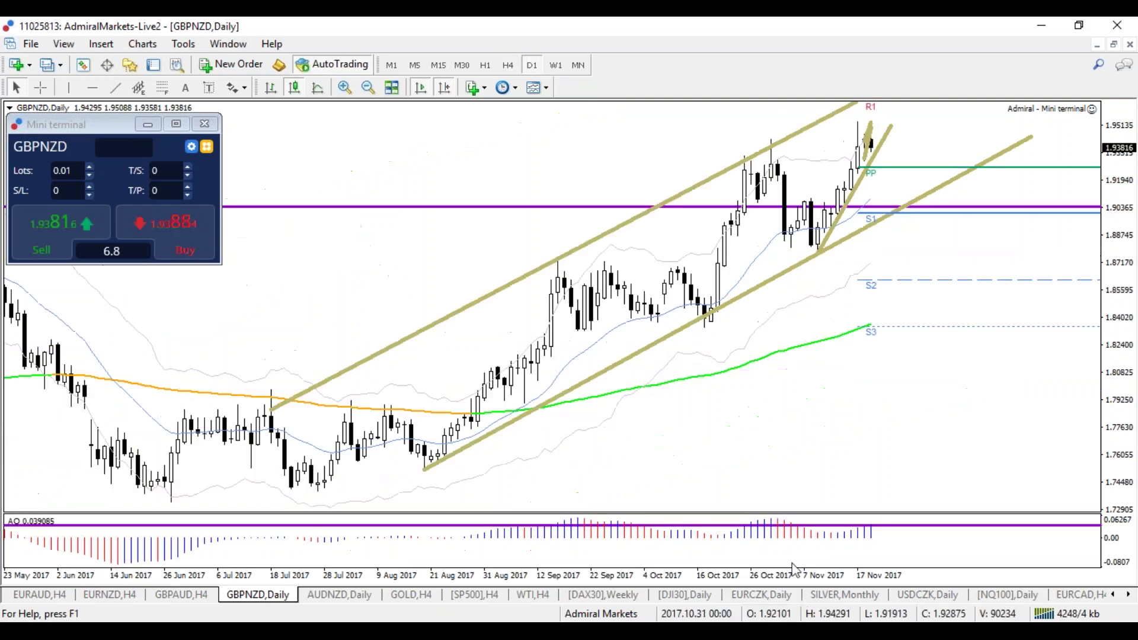
key("plus")
key("plus")
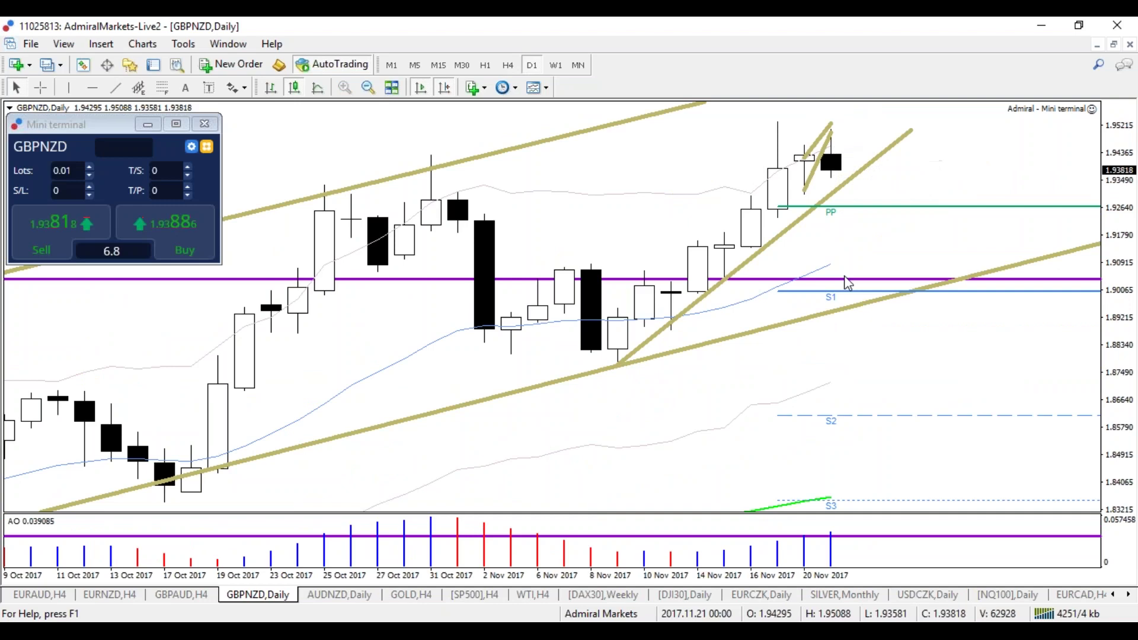
left_click(508, 67)
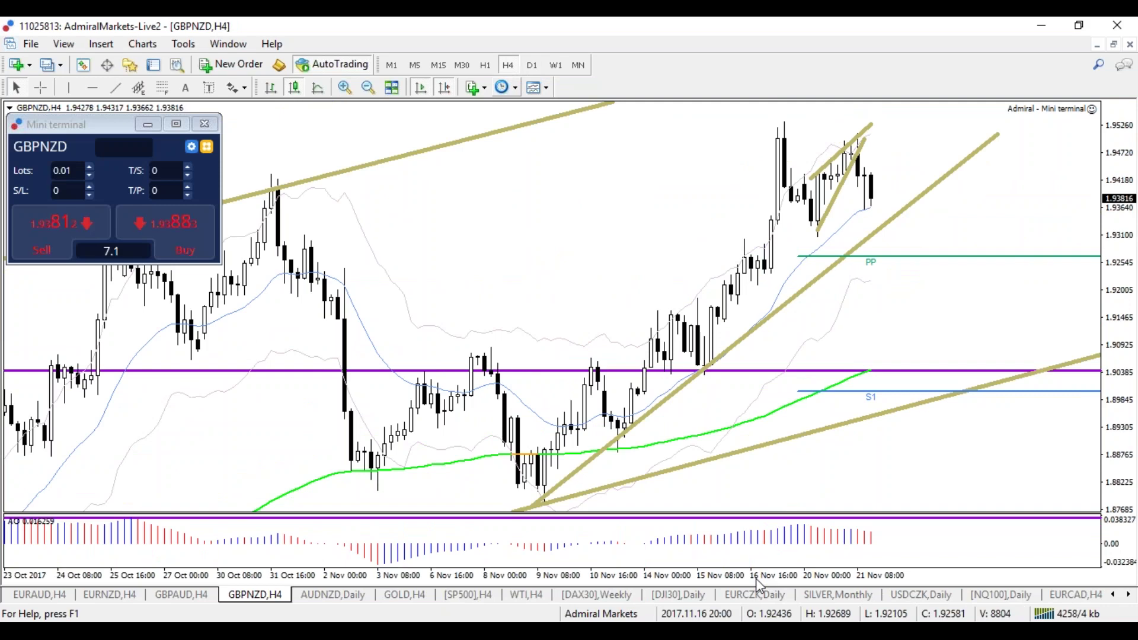
key("minus")
key("plus")
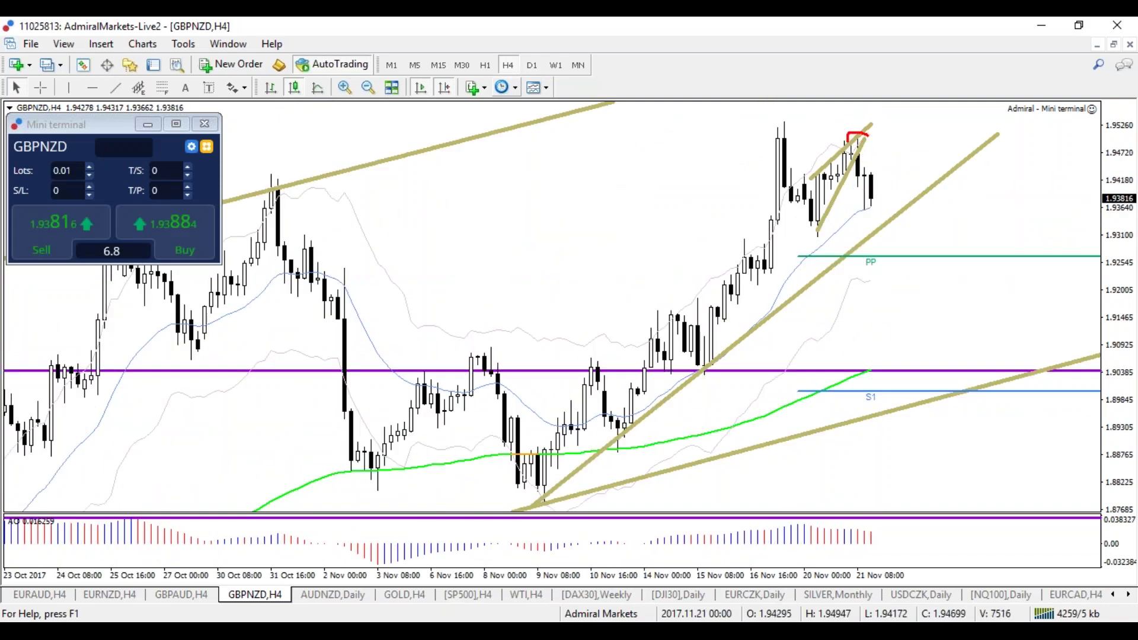
key("Escape")
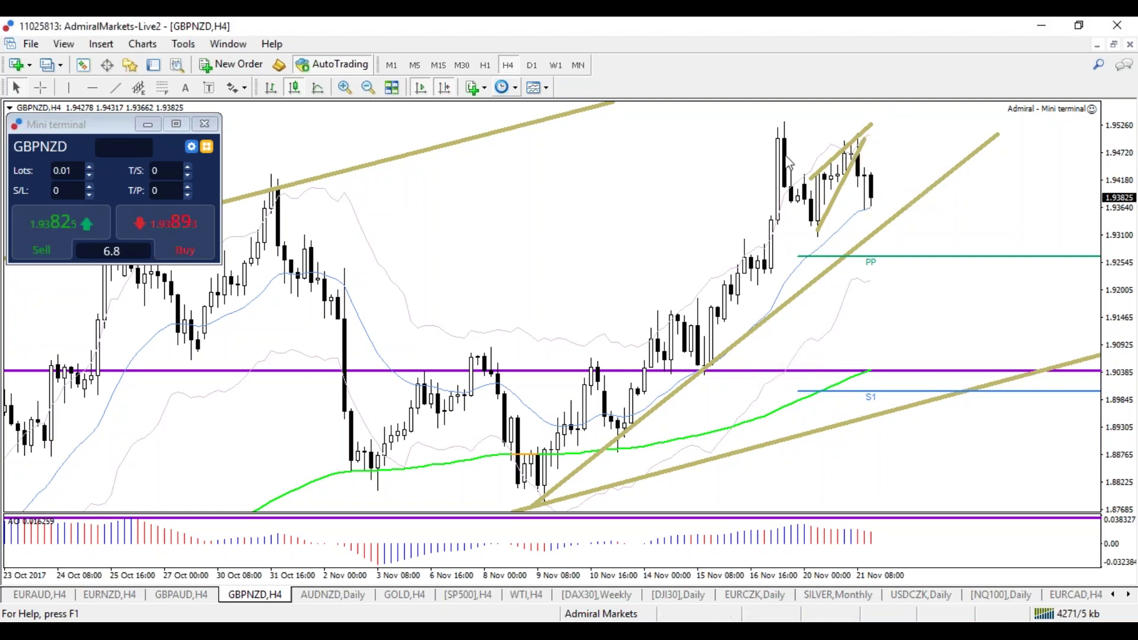
left_click_drag(832, 583, 816, 574)
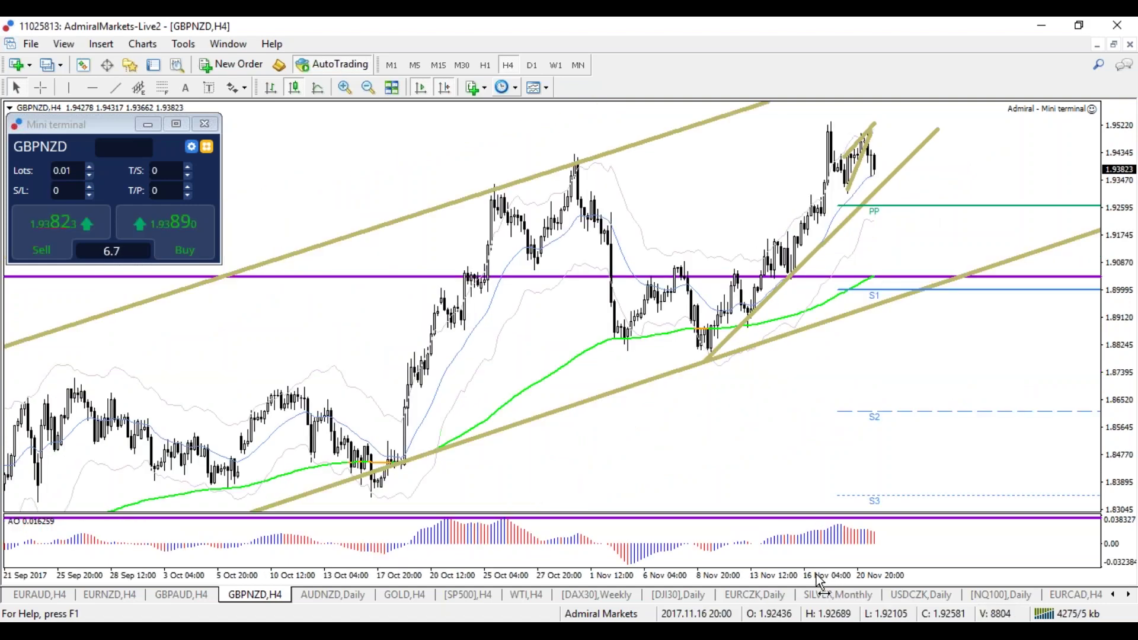
left_click(115, 88)
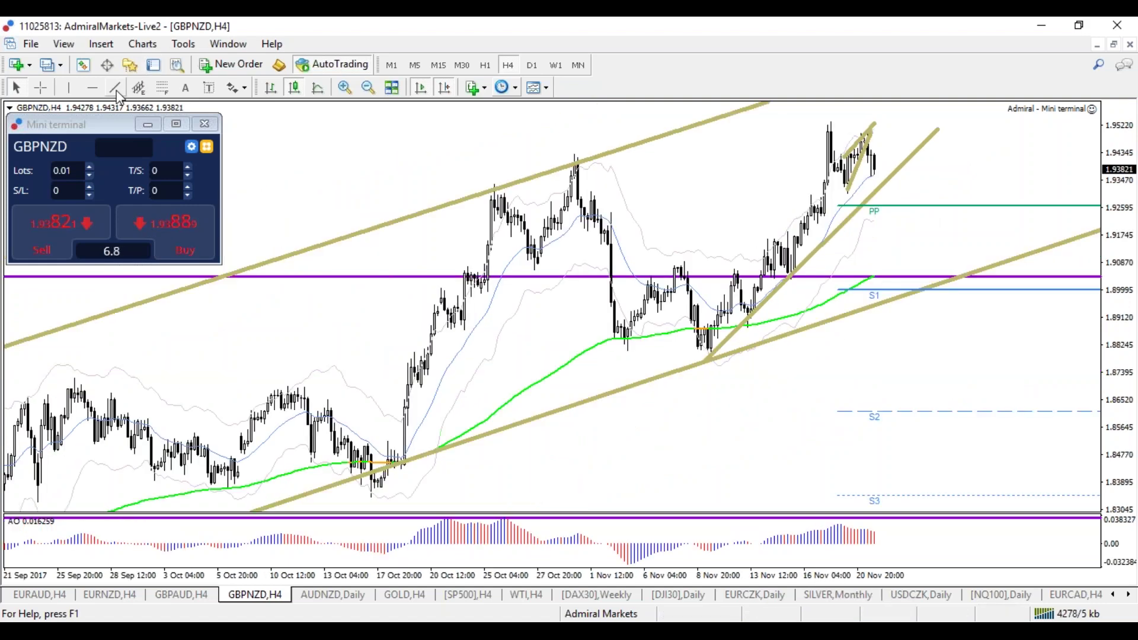
Connect the late-October and November highs with a trendline, then zoom into the daily chart
mouse_move(524, 181)
left_mouse_down()
mouse_move(865, 123)
mouse_move(926, 126)
left_mouse_up()
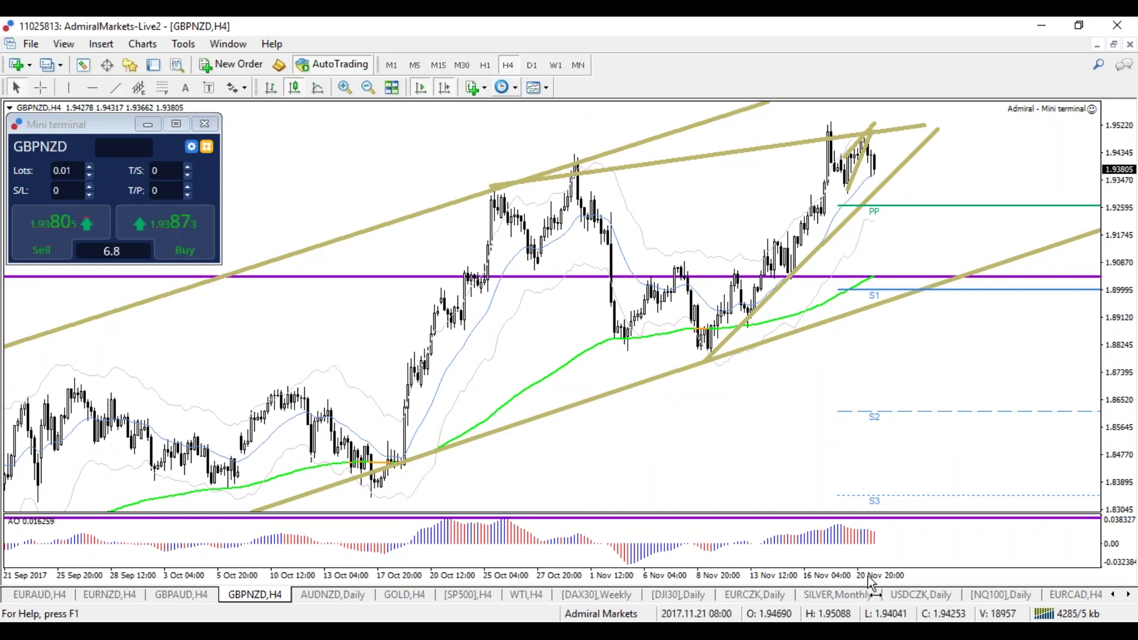
left_click_drag(868, 583, 884, 581)
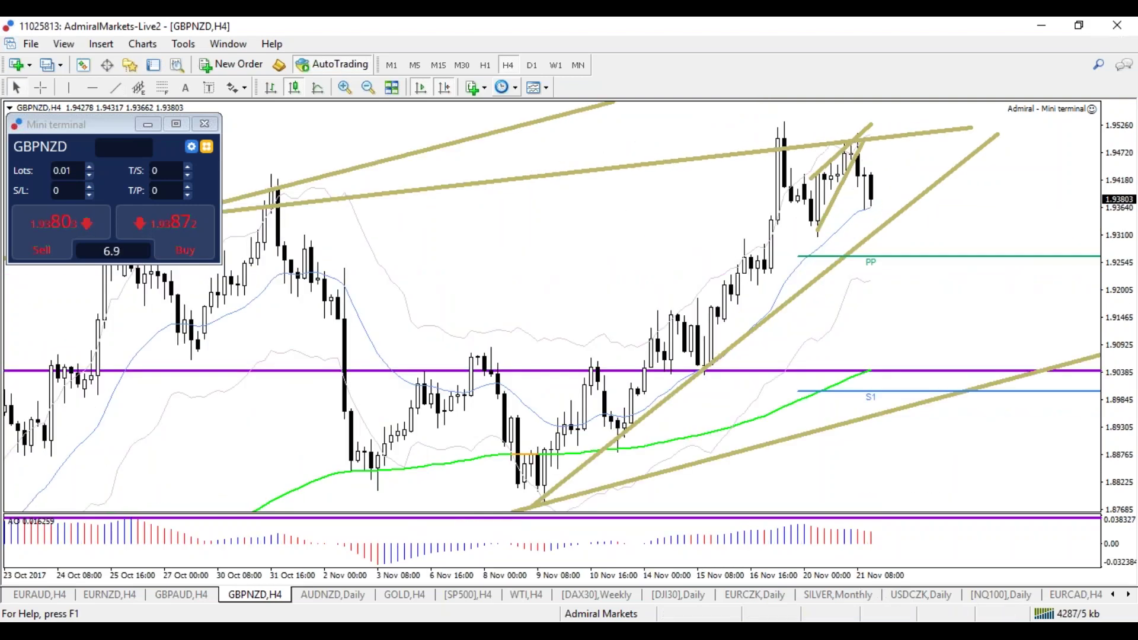
left_click(532, 64)
key("plus")
key("plus")
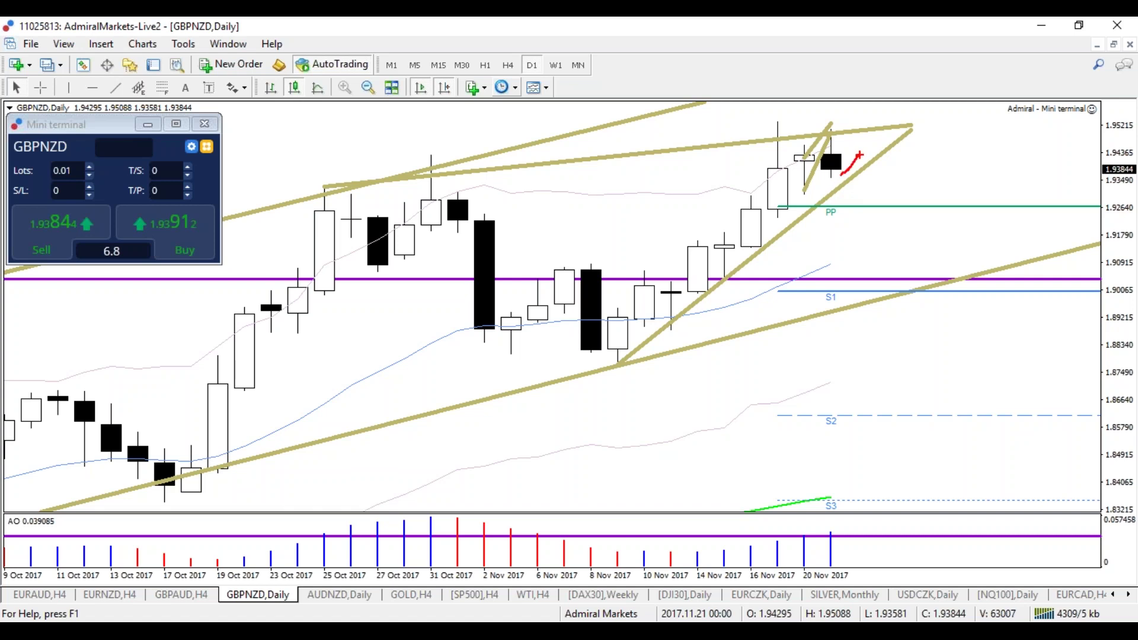
Sketch a red drop from the last daily candle to PP and a blue rebound from S1
left_click_drag(854, 156, 864, 164)
mouse_move(856, 165)
left_mouse_down()
mouse_move(893, 288)
mouse_move(916, 287)
left_mouse_up()
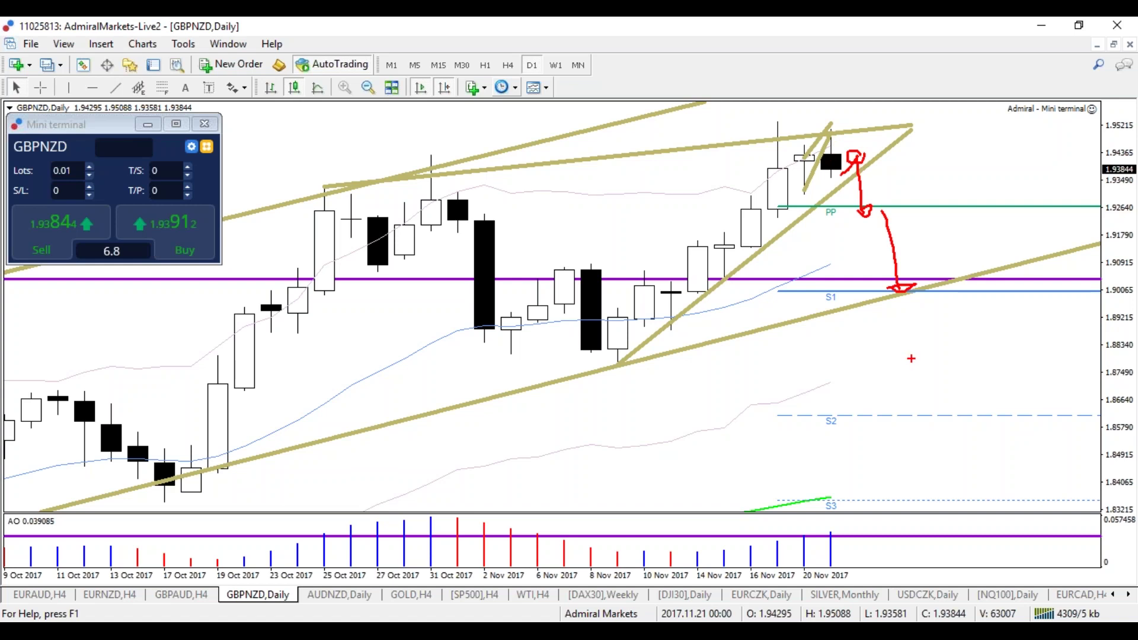
mouse_move(910, 292)
left_mouse_down()
mouse_move(934, 249)
mouse_move(952, 251)
left_mouse_up()
Show the zoomed-out H4 chart, sketching and erasing a red drop below the last candle
left_click(508, 65)
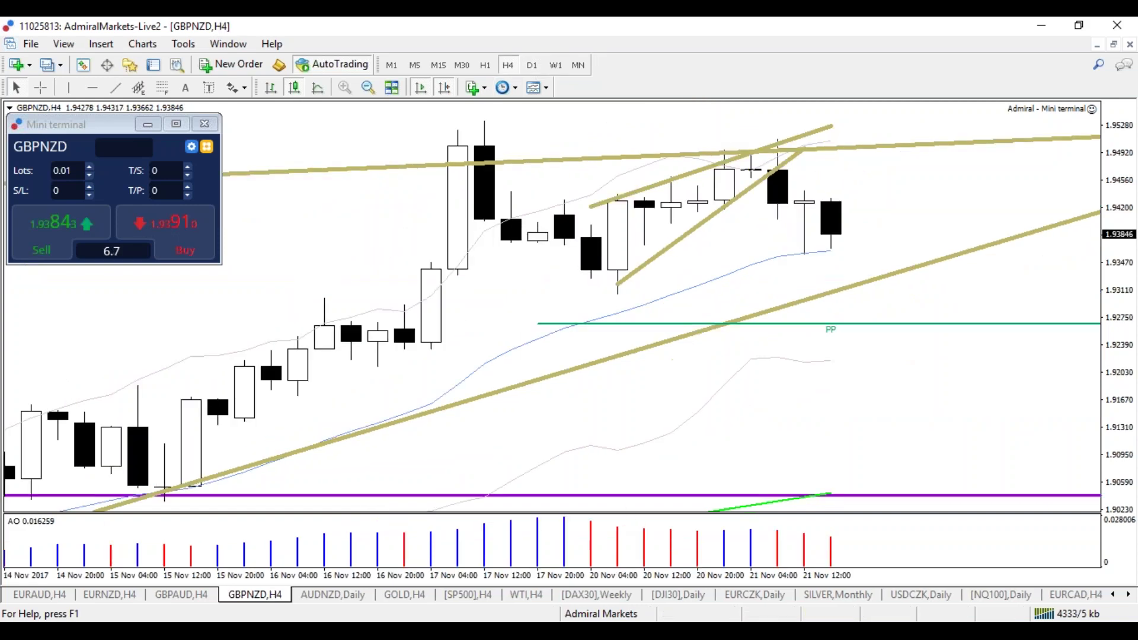
key("minus")
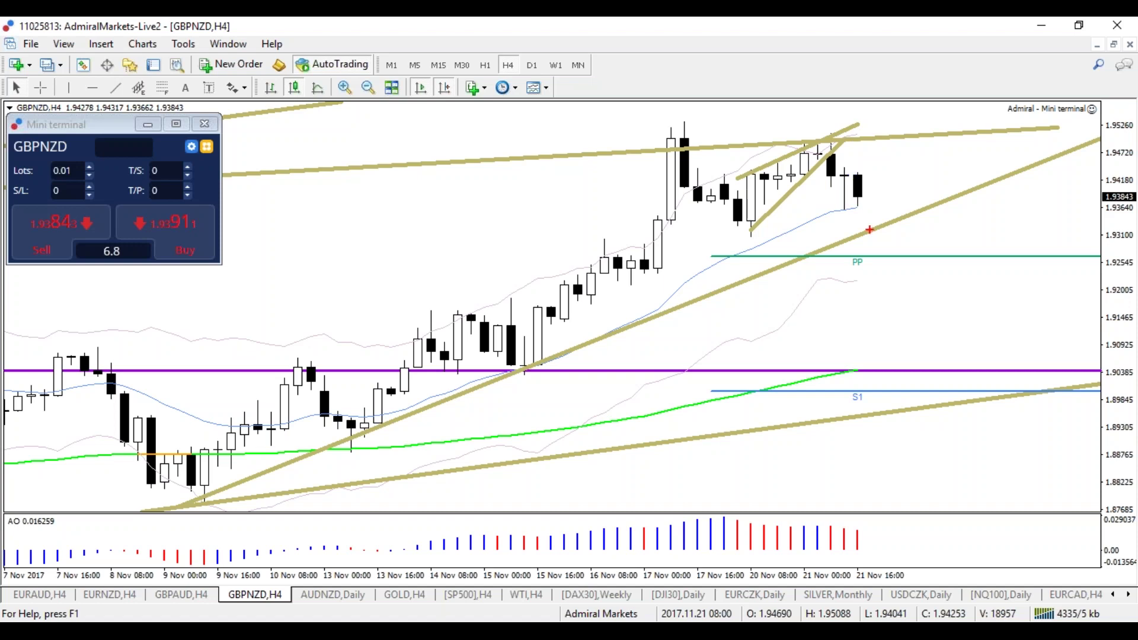
left_click_drag(859, 191, 873, 239)
key("e")
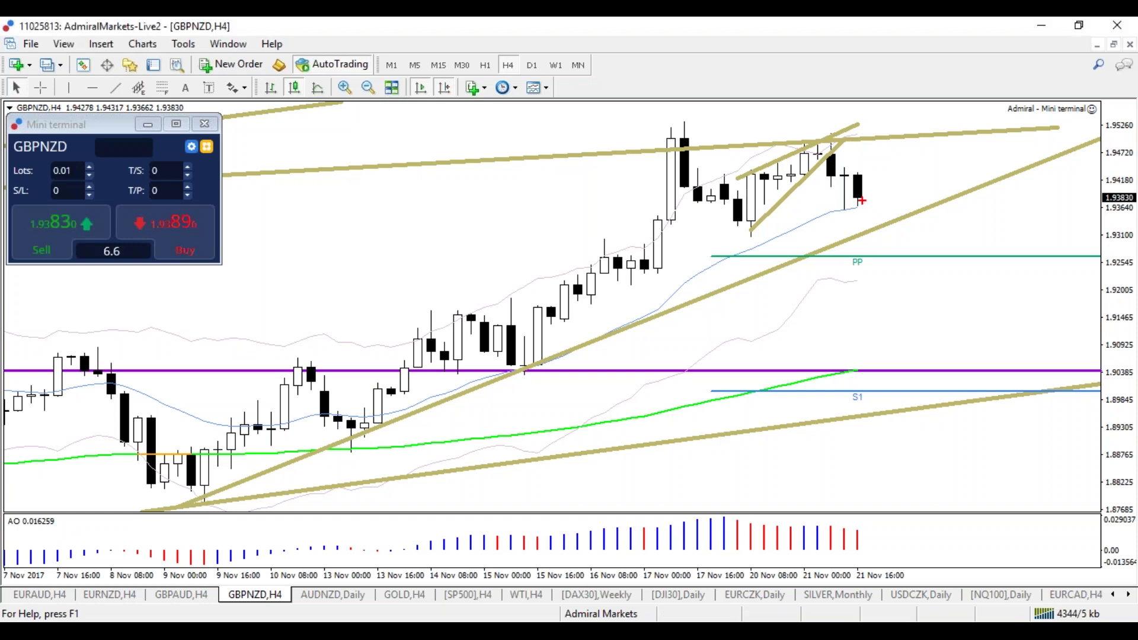
Sketch a red projected path from the latest candles down to PP, clear it, and move to H1
left_click_drag(862, 197, 866, 217)
left_click_drag(875, 229, 911, 192)
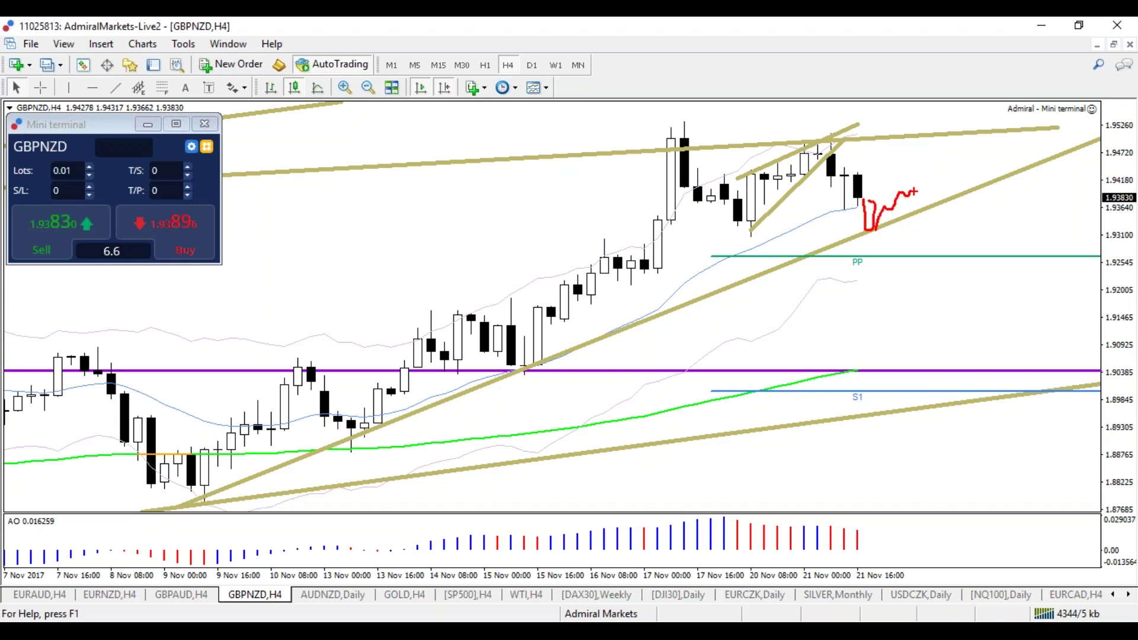
mouse_move(872, 170)
left_mouse_down()
mouse_move(848, 205)
mouse_move(880, 199)
mouse_move(871, 155)
left_mouse_up()
mouse_move(911, 191)
left_mouse_down()
mouse_move(929, 263)
mouse_move(975, 263)
mouse_move(991, 374)
mouse_move(999, 380)
mouse_move(1054, 304)
left_mouse_up()
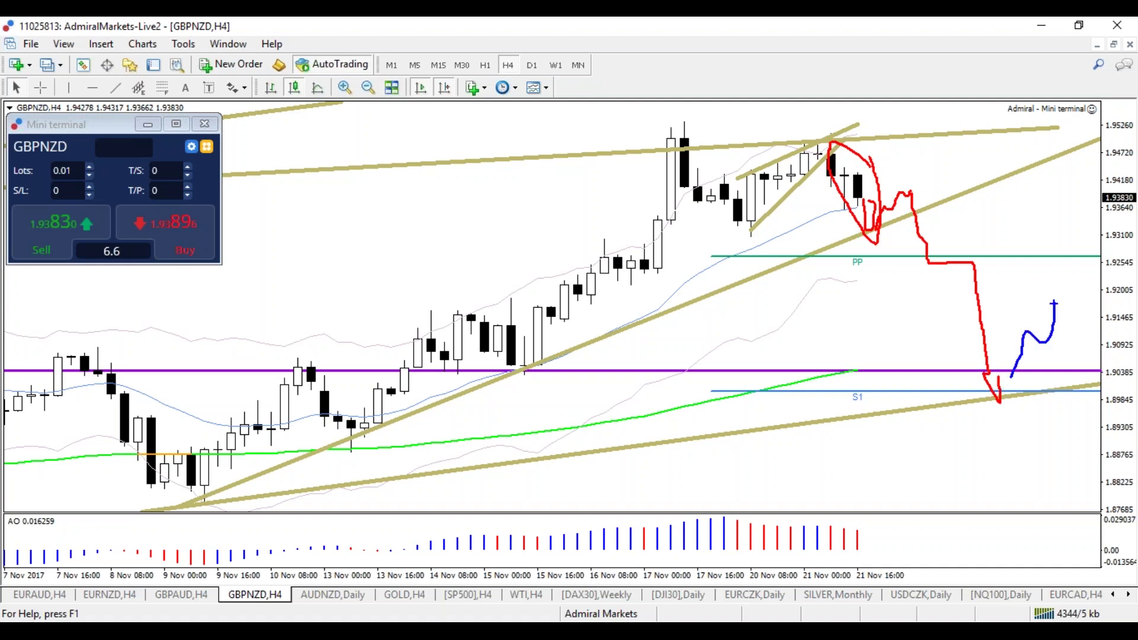
key("Escape")
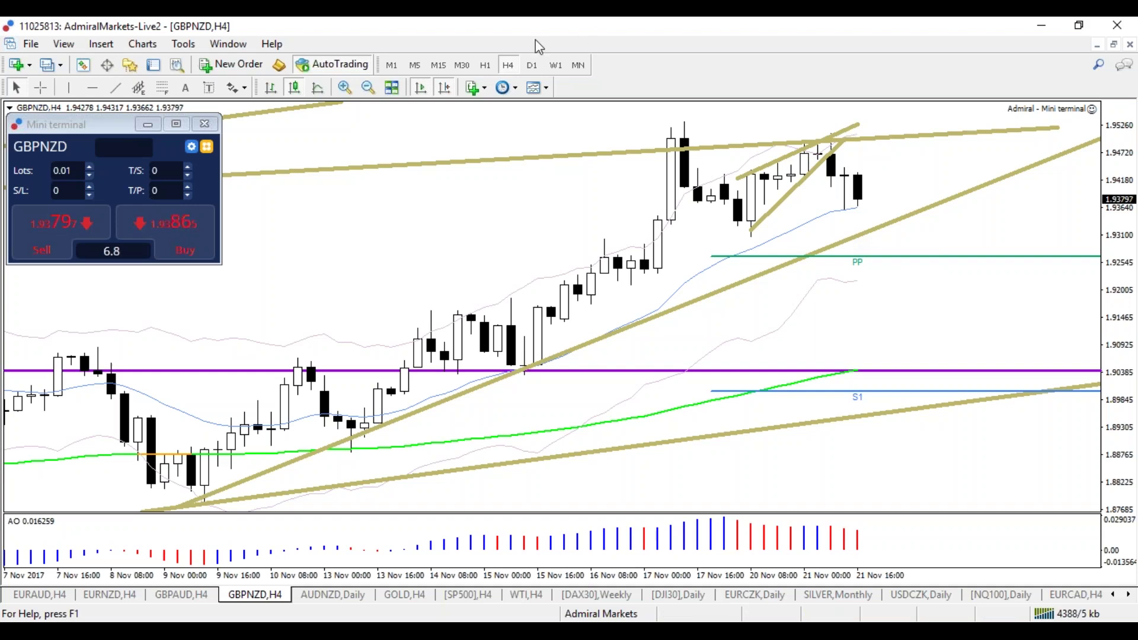
left_click(490, 64)
Adjust the zoom and price scale on the GBPNZD hourly chart, briefly checking H4
key("plus")
key("plus")
key("minus")
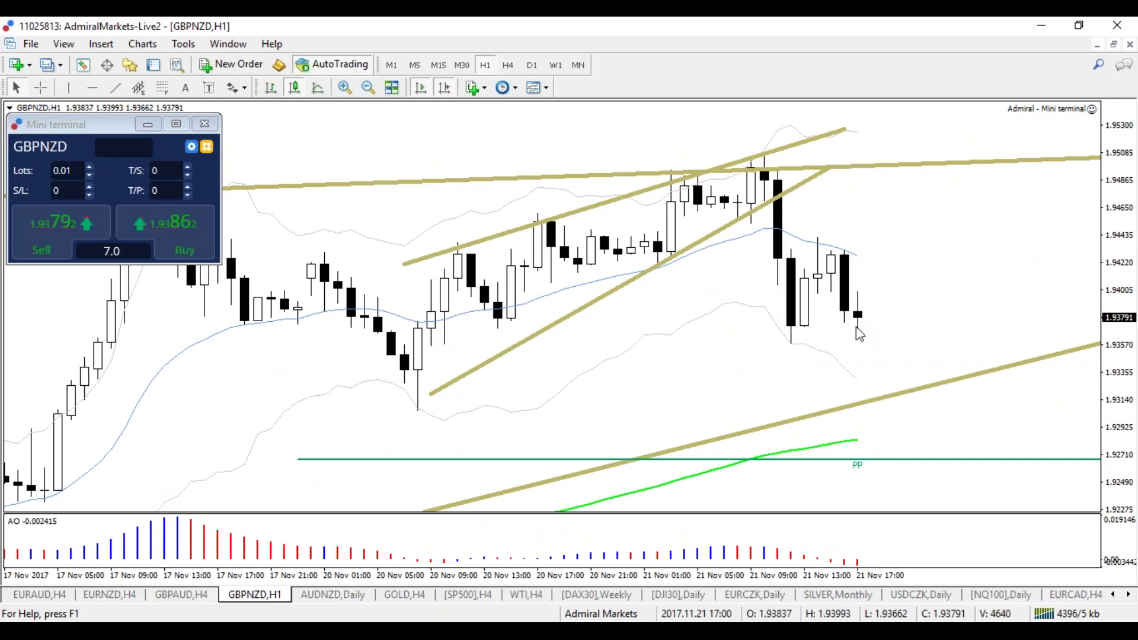
key("minus")
key("minus")
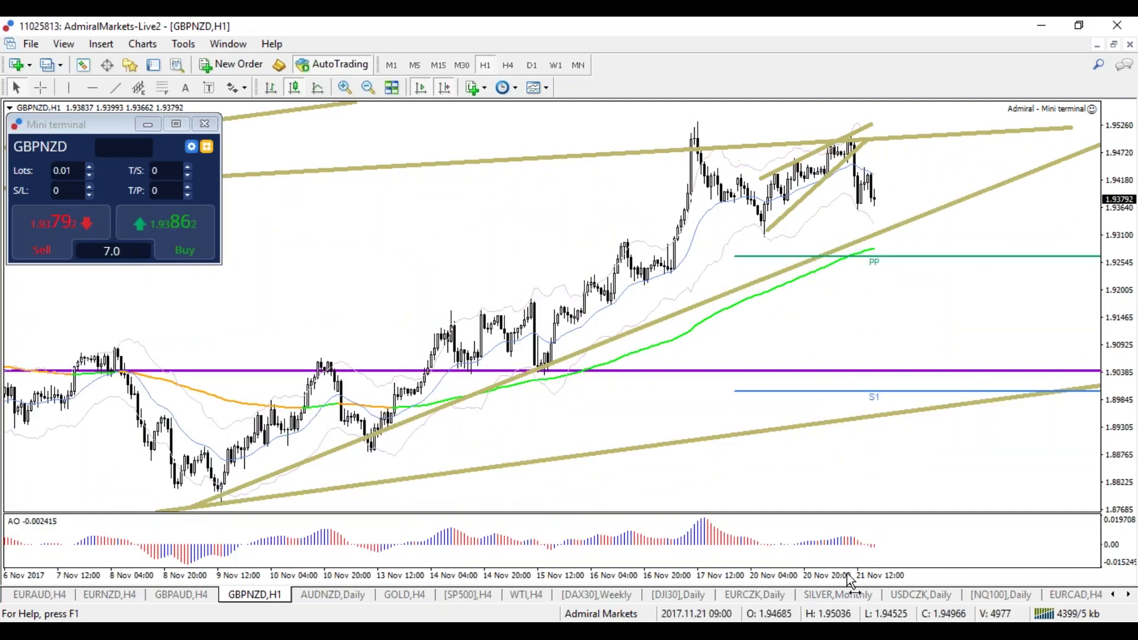
left_click_drag(1112, 178, 1092, 115)
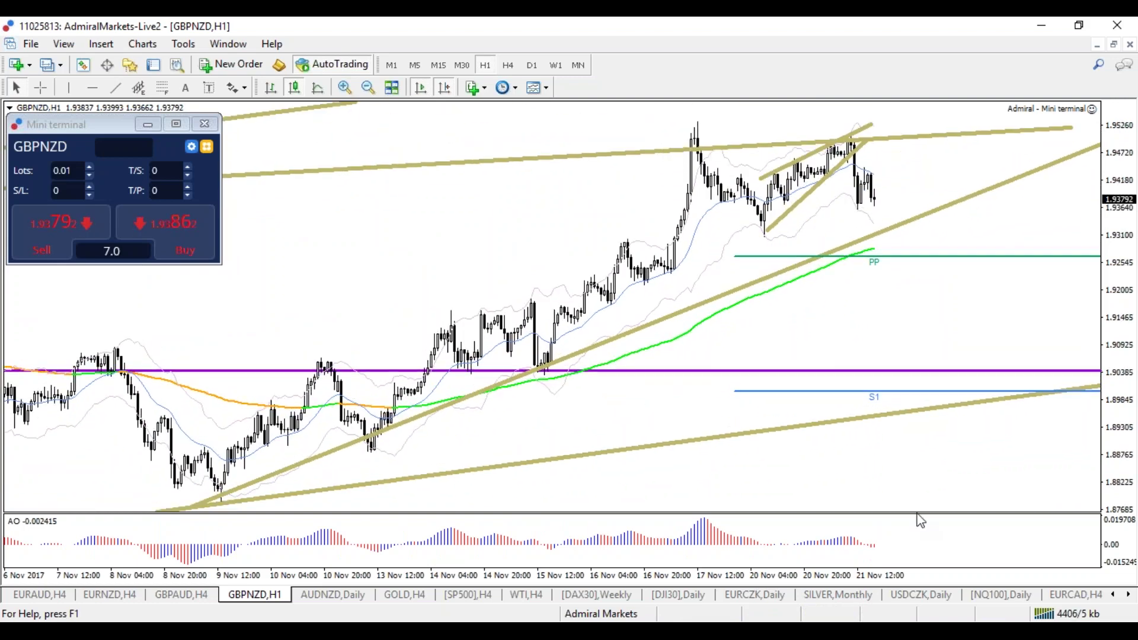
left_click_drag(900, 567, 913, 568)
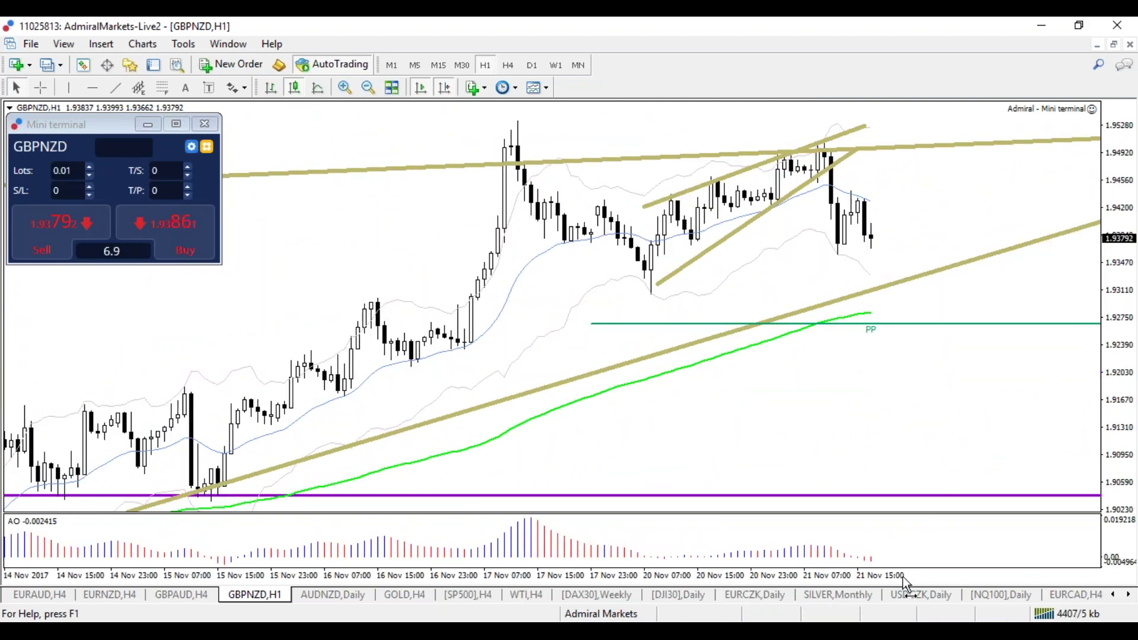
left_click(513, 72)
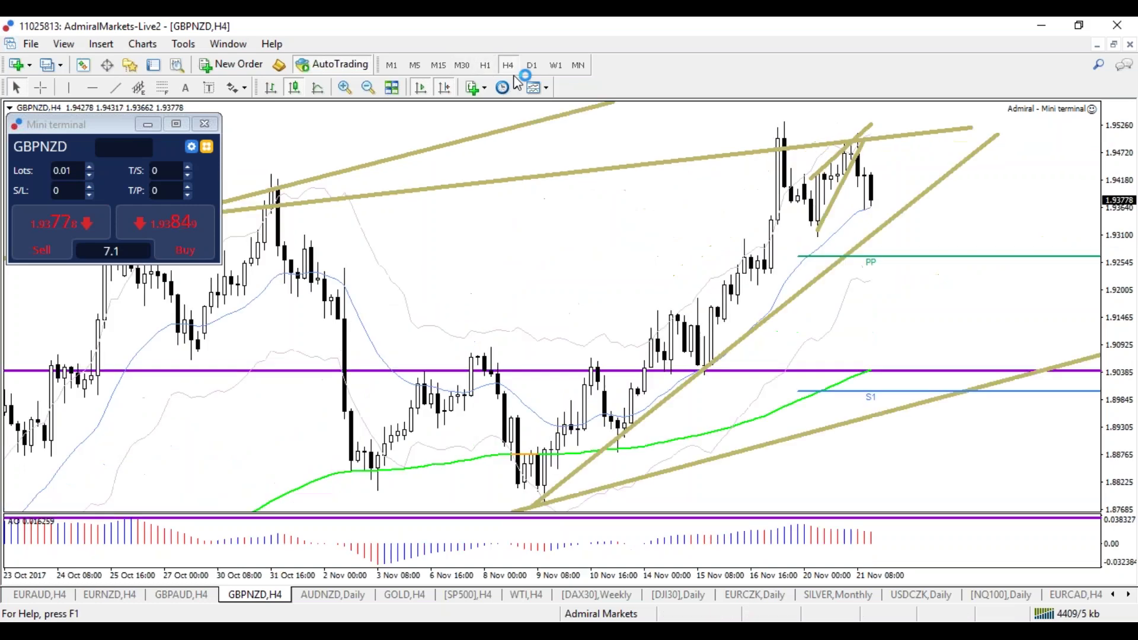
left_click(485, 66)
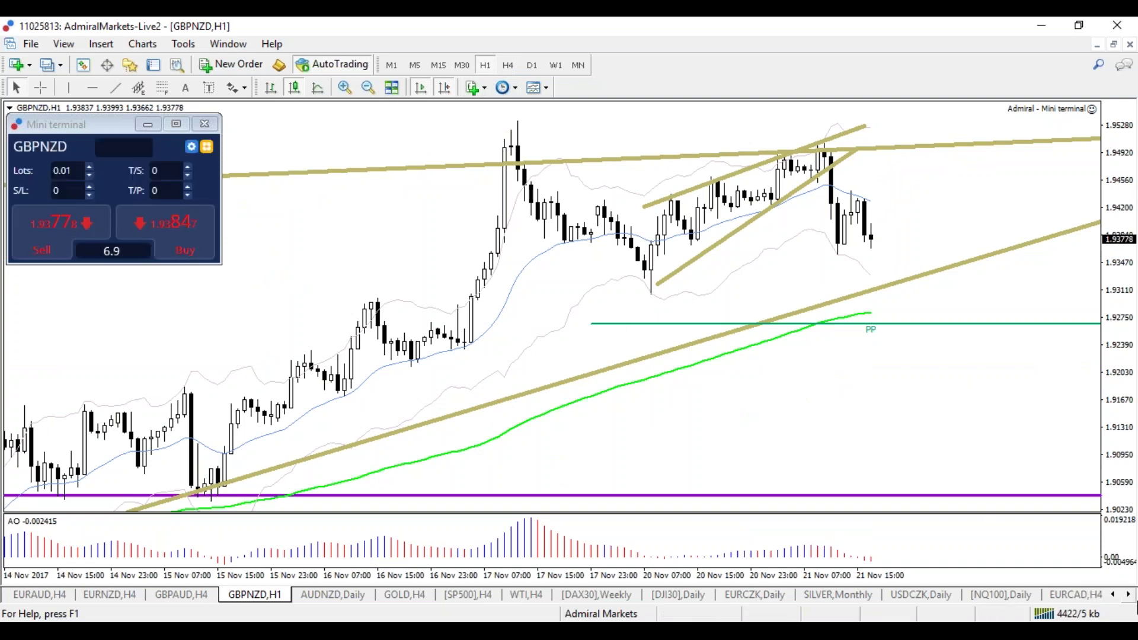
Scroll the chart tab bar to reveal more of the open charts
left_click(1129, 594)
left_click(1129, 594)
left_click(1129, 595)
left_click(1130, 595)
left_click(1129, 595)
left_click(1129, 595)
left_click(1130, 594)
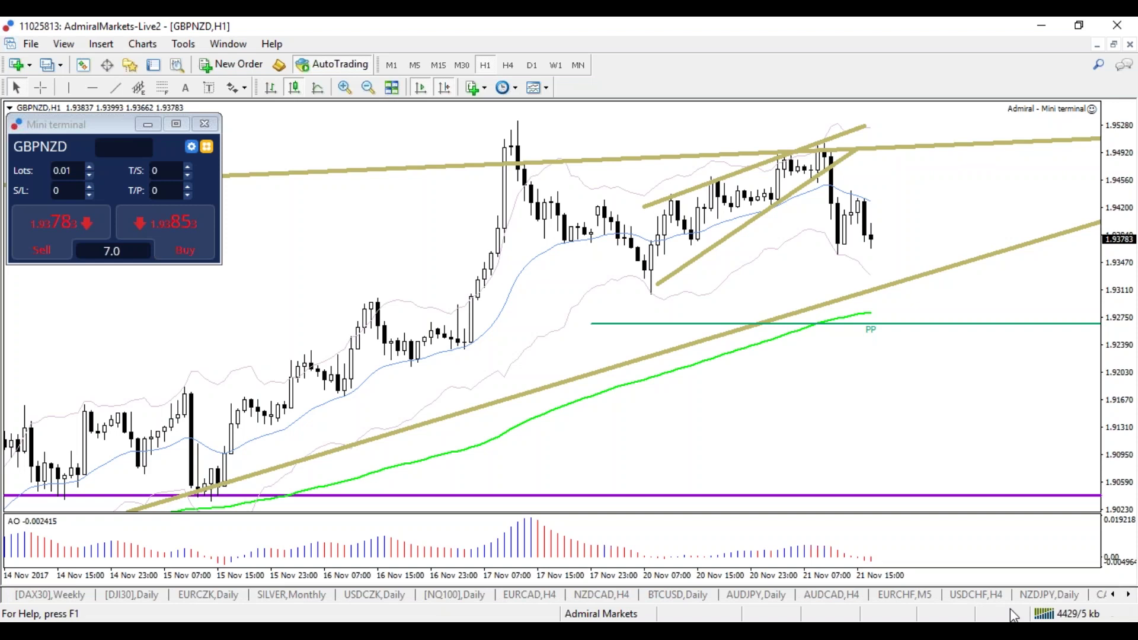
left_click(1129, 594)
left_click(1129, 595)
left_click(1130, 595)
left_click(1130, 595)
left_click(1130, 595)
left_click(1131, 595)
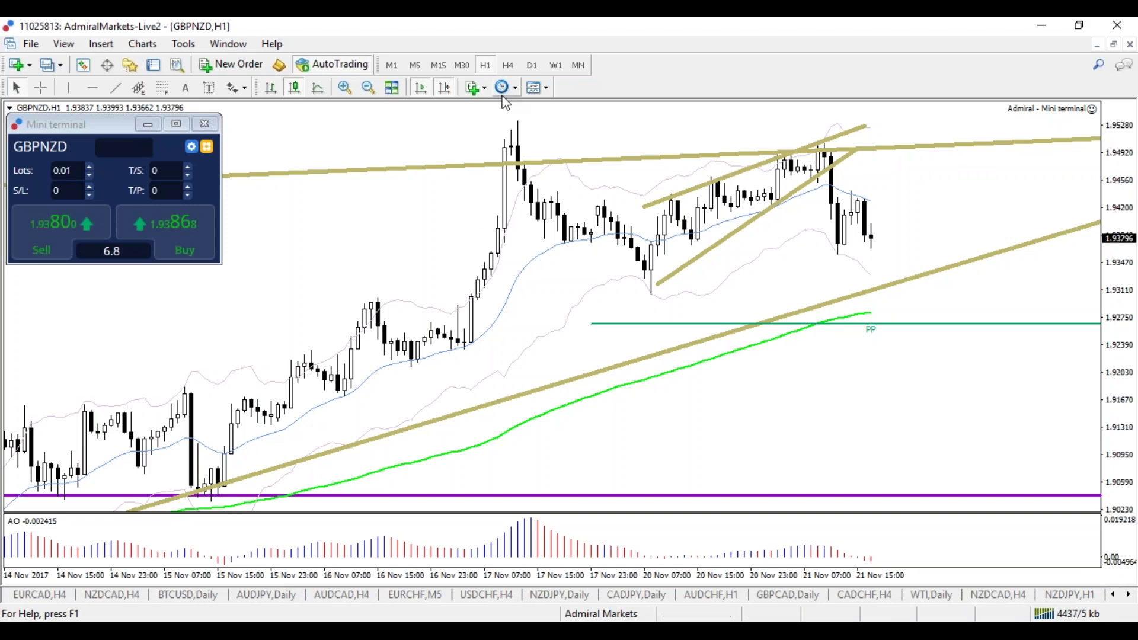
View GBPNZD on the daily and then weekly timeframe, zooming into recent weekly candles
left_click(535, 68)
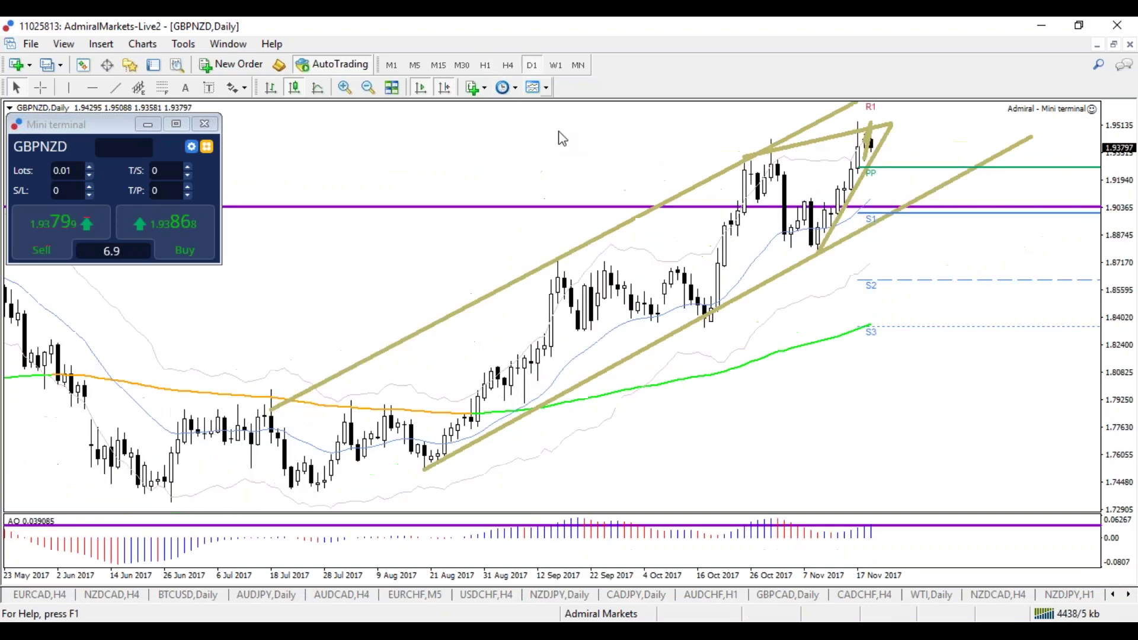
left_click(556, 68)
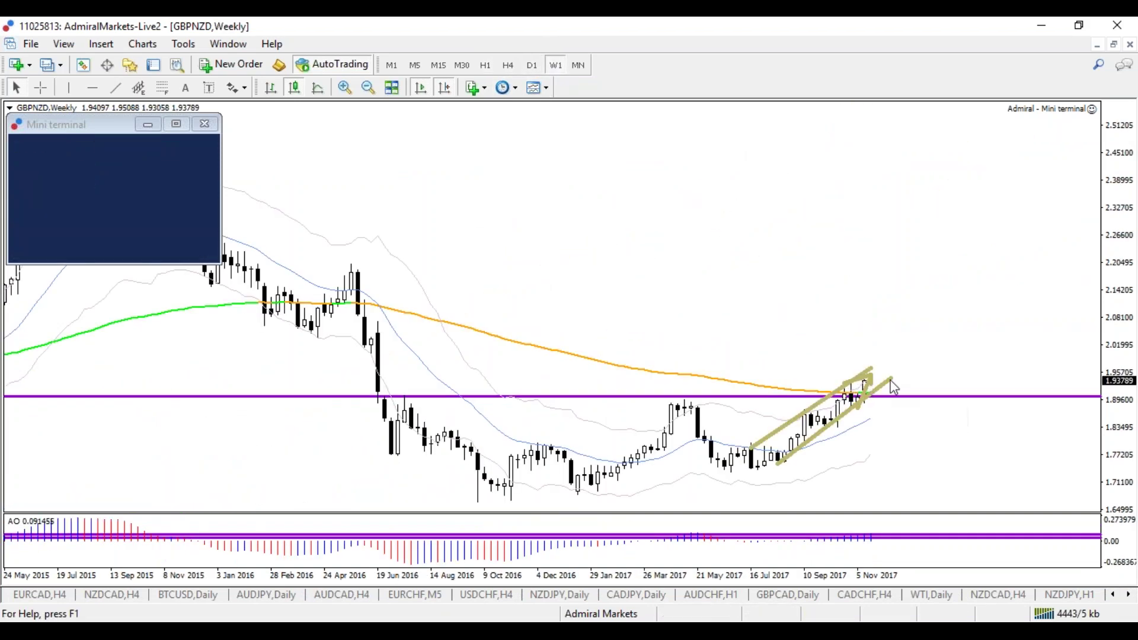
left_click_drag(830, 584, 856, 582)
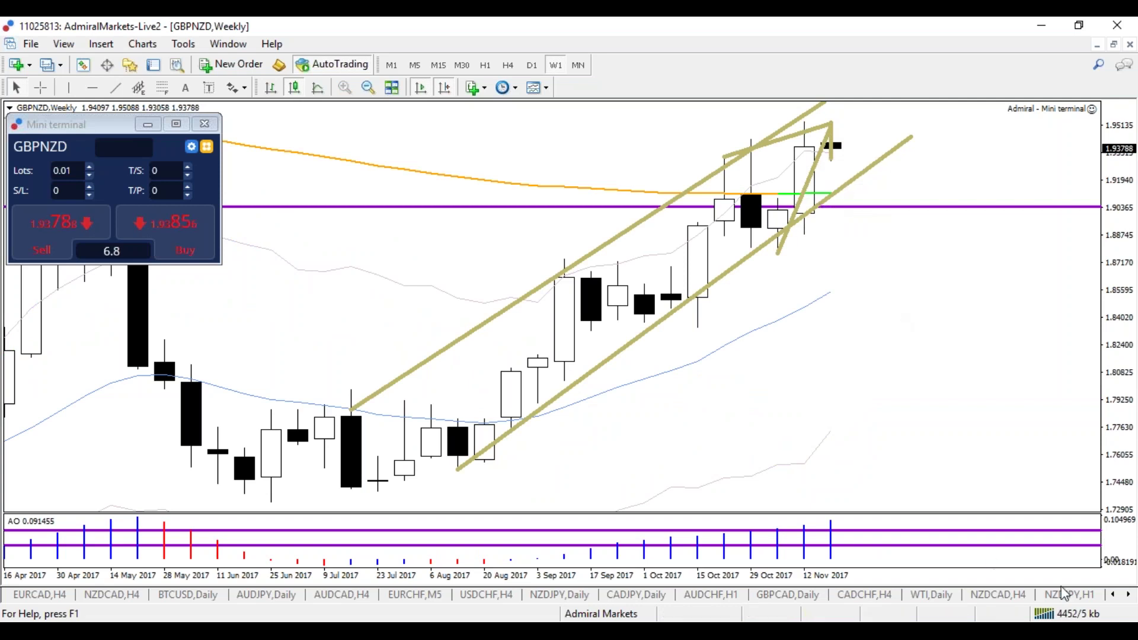
Scroll through the chart tabs and bring up the NZDJPY Daily chart
left_click(1127, 595)
left_click(1127, 595)
left_click(1127, 595)
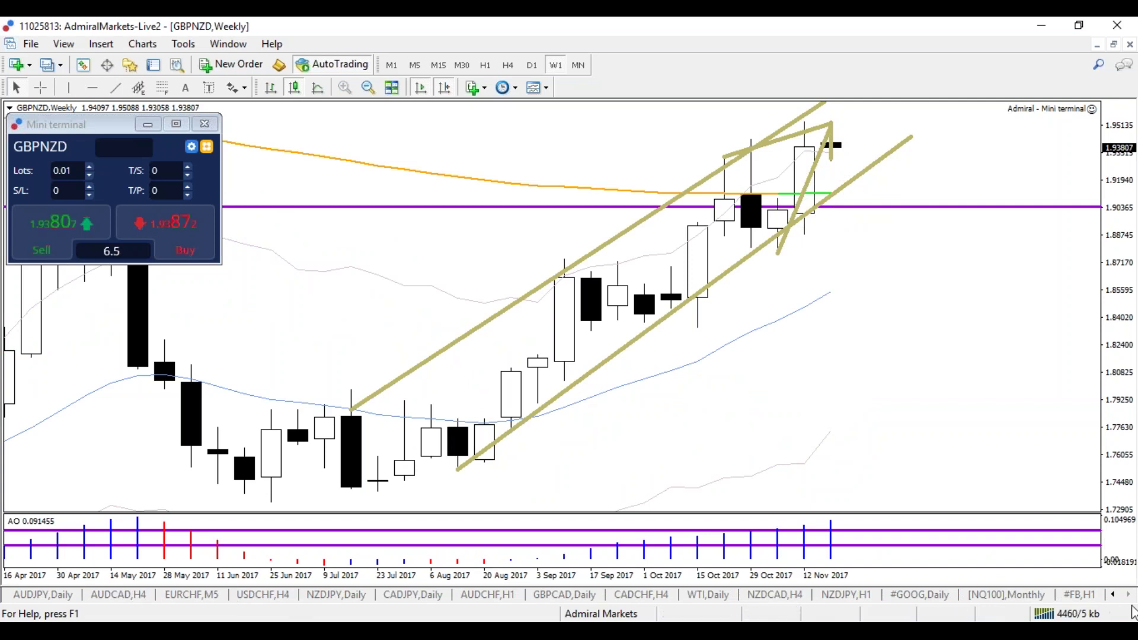
left_click(1112, 596)
left_click(1112, 595)
left_click(1112, 595)
left_click(1113, 595)
left_click(1112, 596)
left_click(1112, 595)
left_click(1113, 595)
left_click(1113, 595)
left_click(1112, 596)
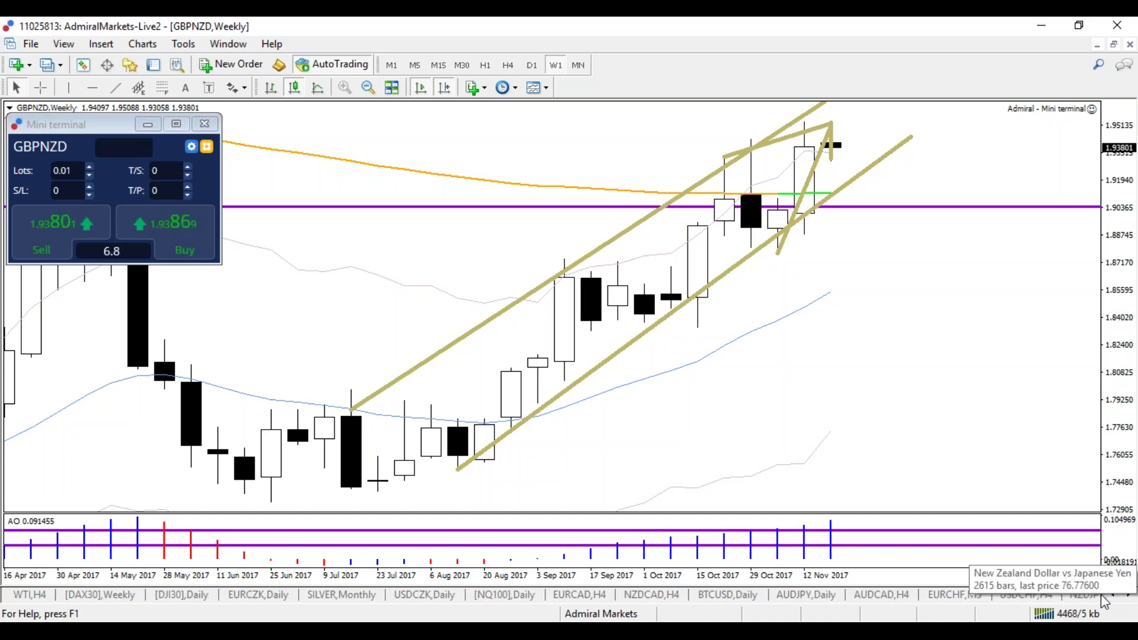
left_click(1106, 598)
left_click(1113, 596)
left_click(1113, 595)
left_click(1113, 595)
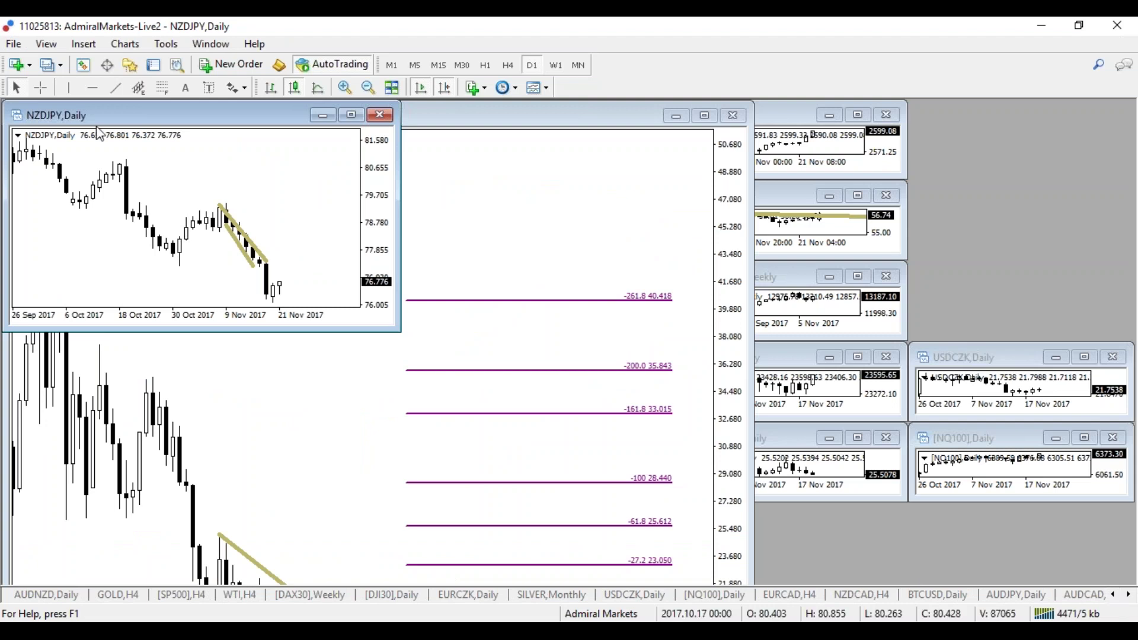
Open a new maximized CADCHF chart and apply the 1 Blank template
left_click(18, 65)
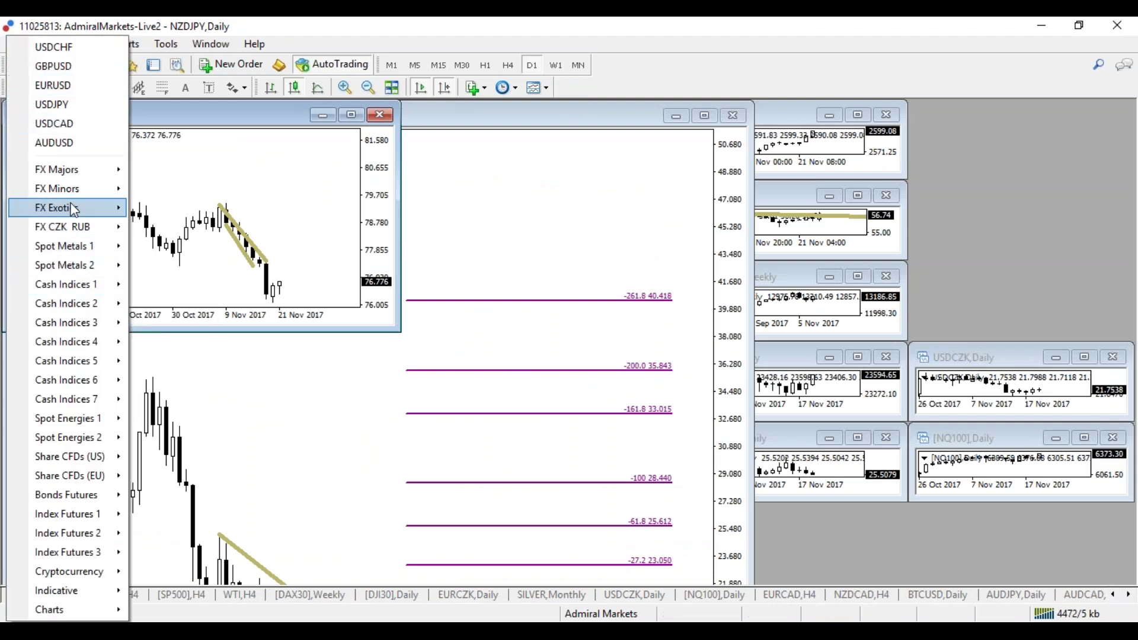
mouse_move(74, 208)
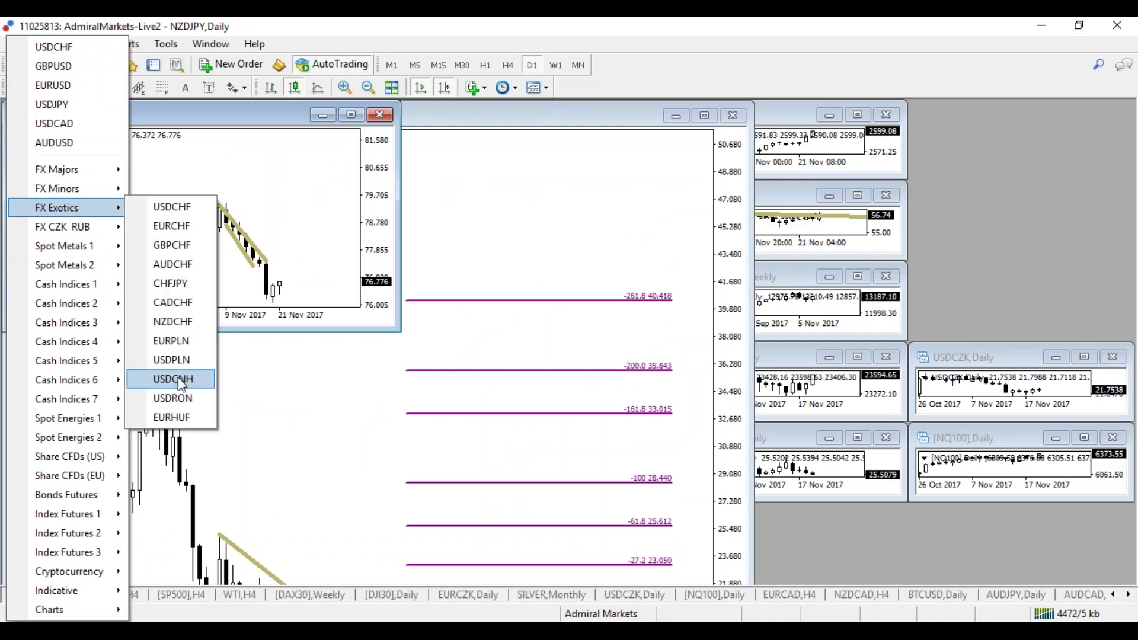
left_click(172, 302)
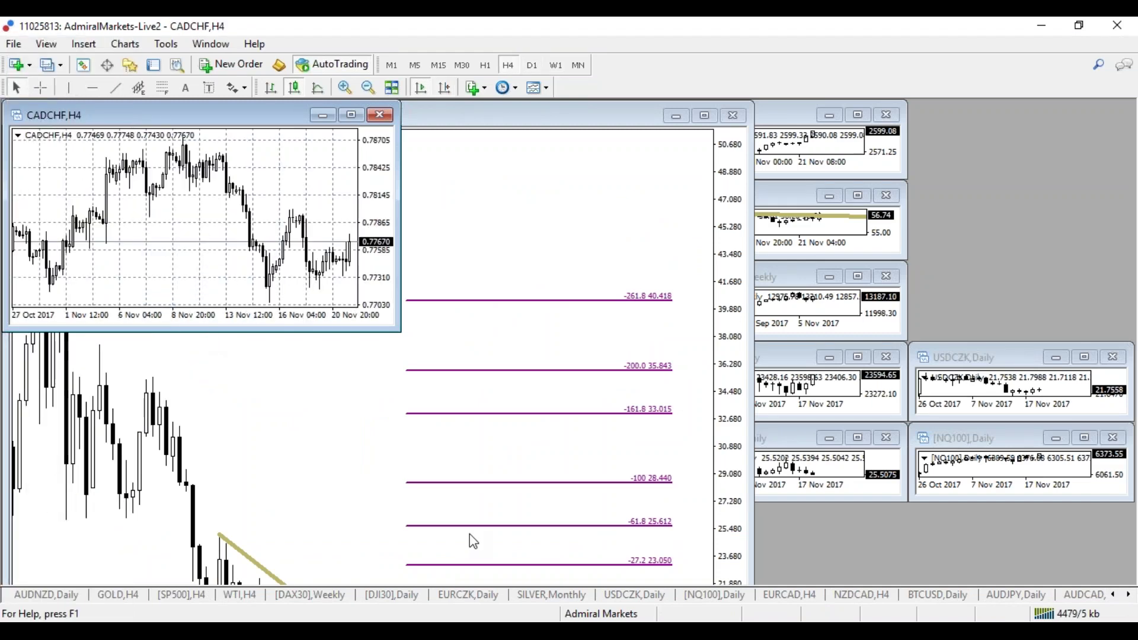
left_click(352, 115)
right_click(395, 193)
mouse_move(445, 314)
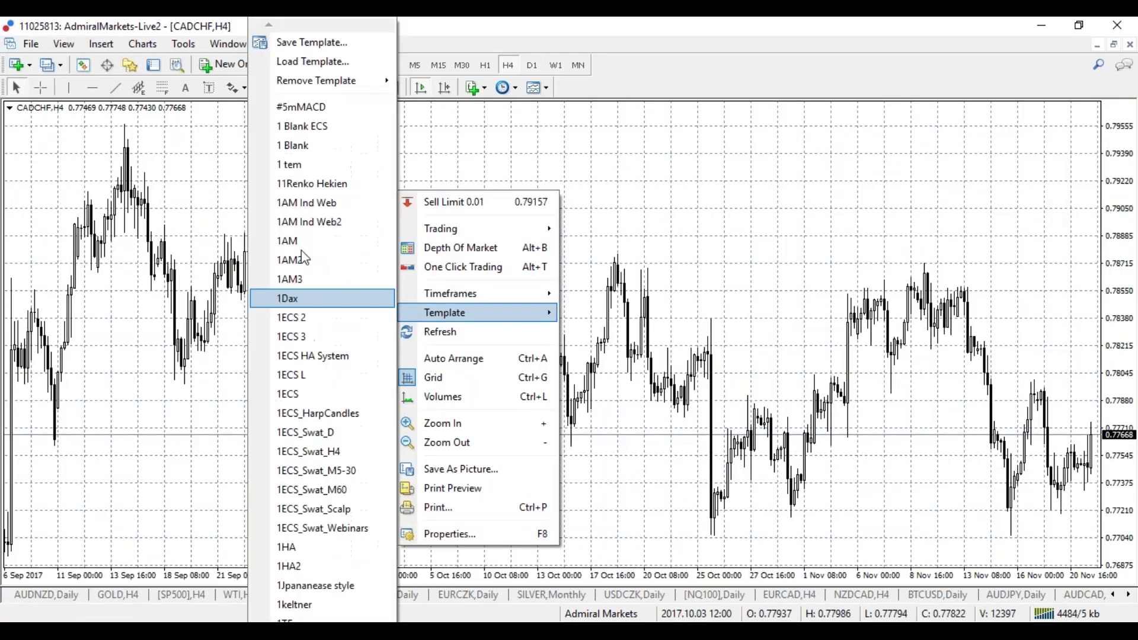
left_click(296, 145)
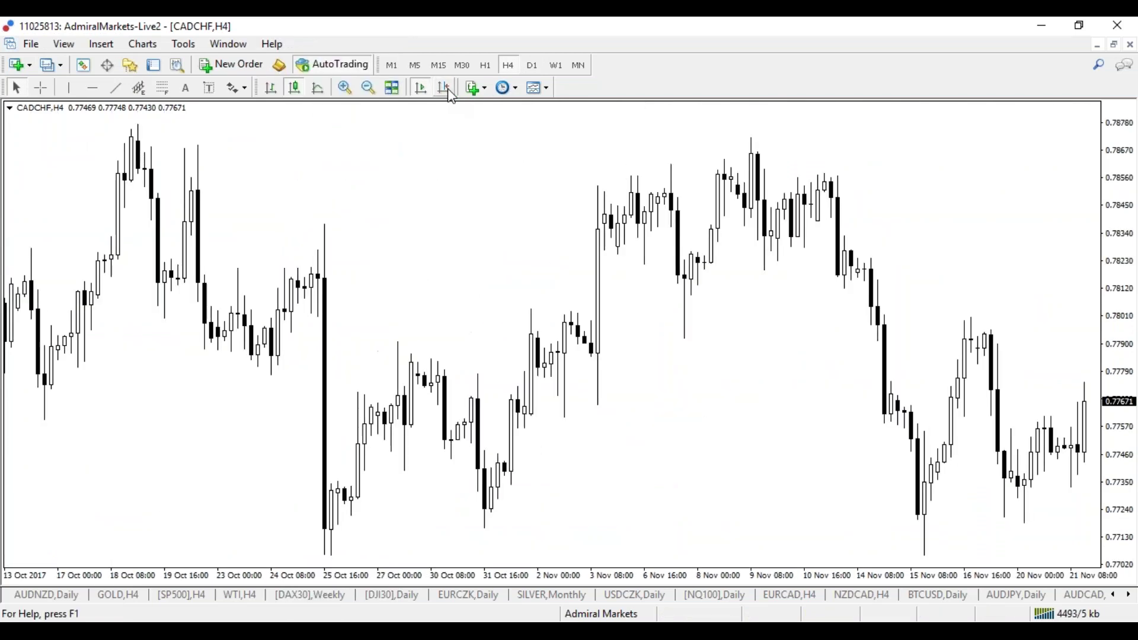
On the CADCHF daily chart, draw a flat support line under the recent lows
left_click(532, 66)
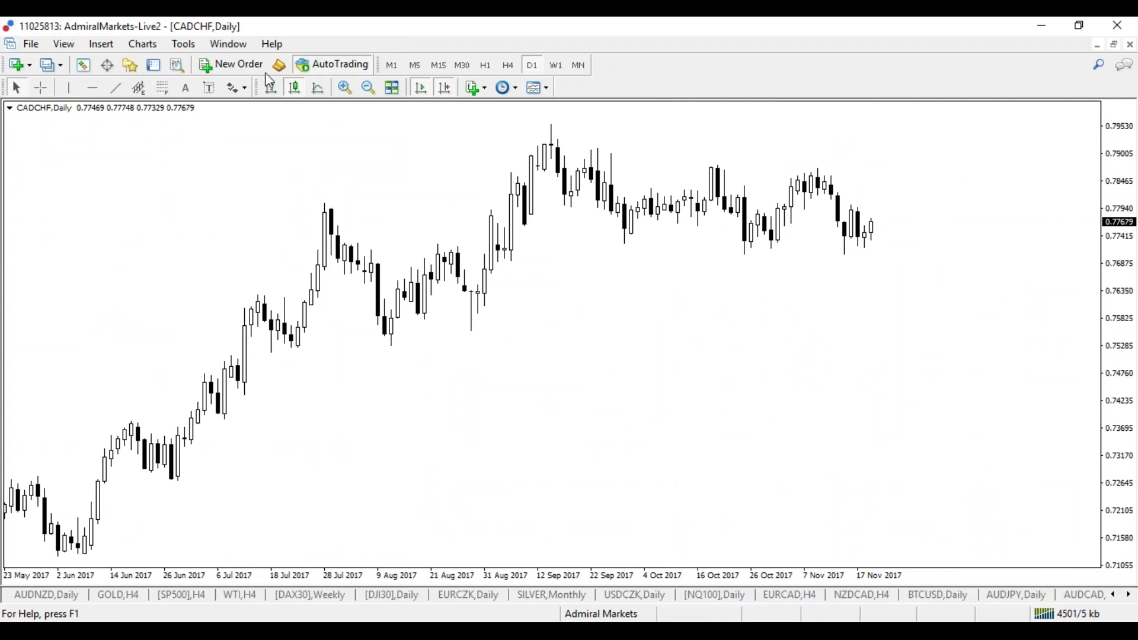
left_click(116, 88)
left_click_drag(515, 248, 919, 245)
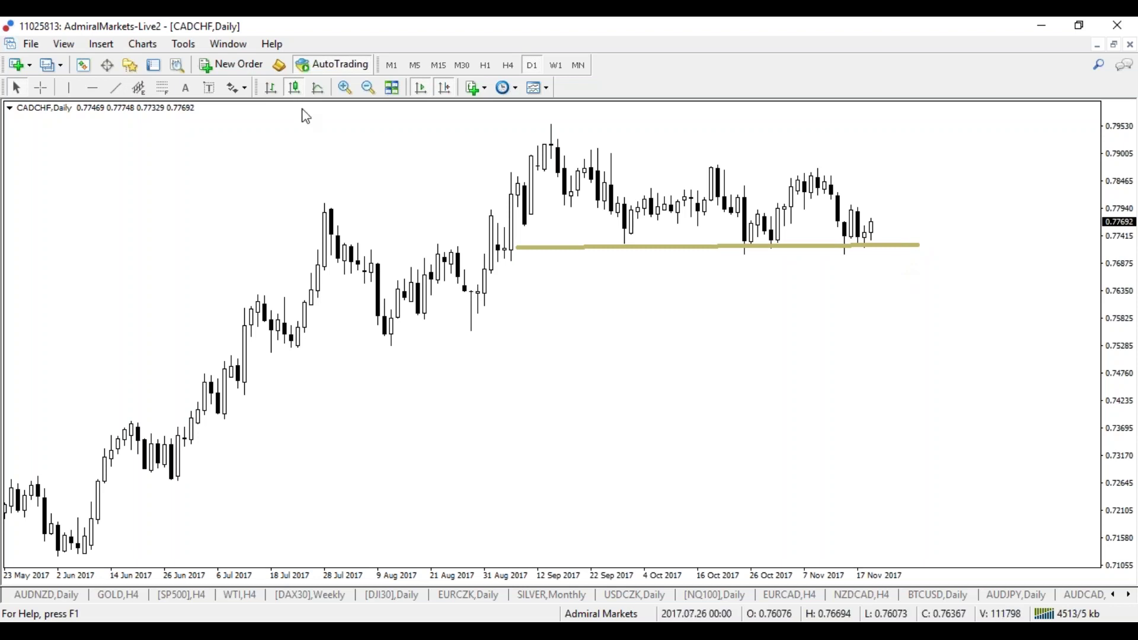
On H4, draw a rising trendline from the late-October low and zoom out to check it
left_click(509, 66)
left_click(116, 89)
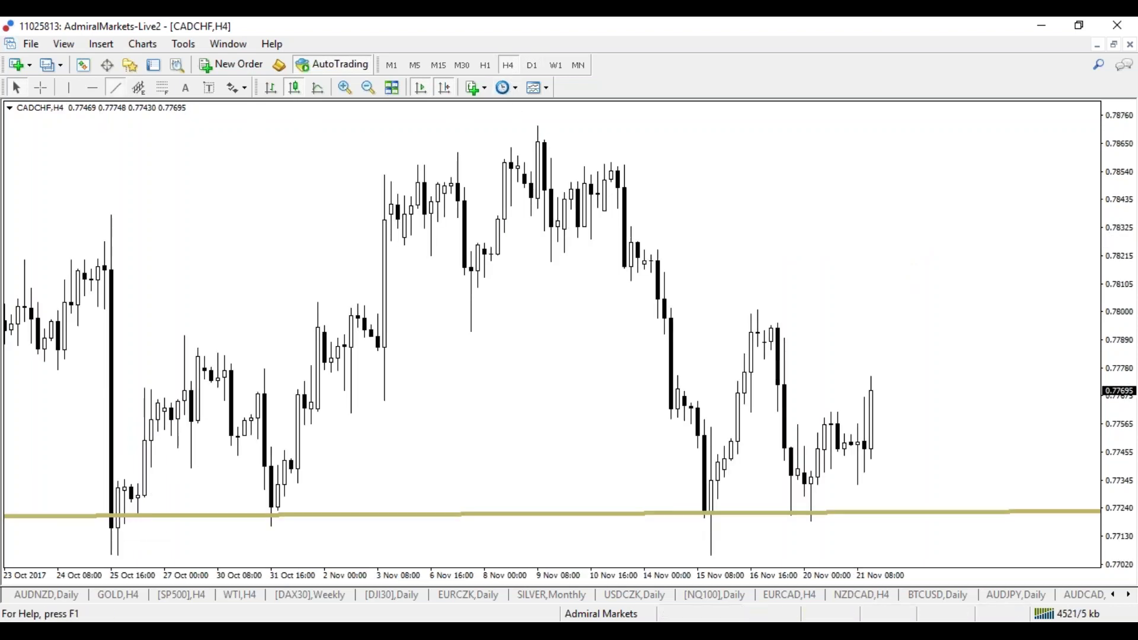
mouse_move(281, 525)
left_mouse_down()
mouse_move(650, 189)
mouse_move(672, 153)
left_mouse_up()
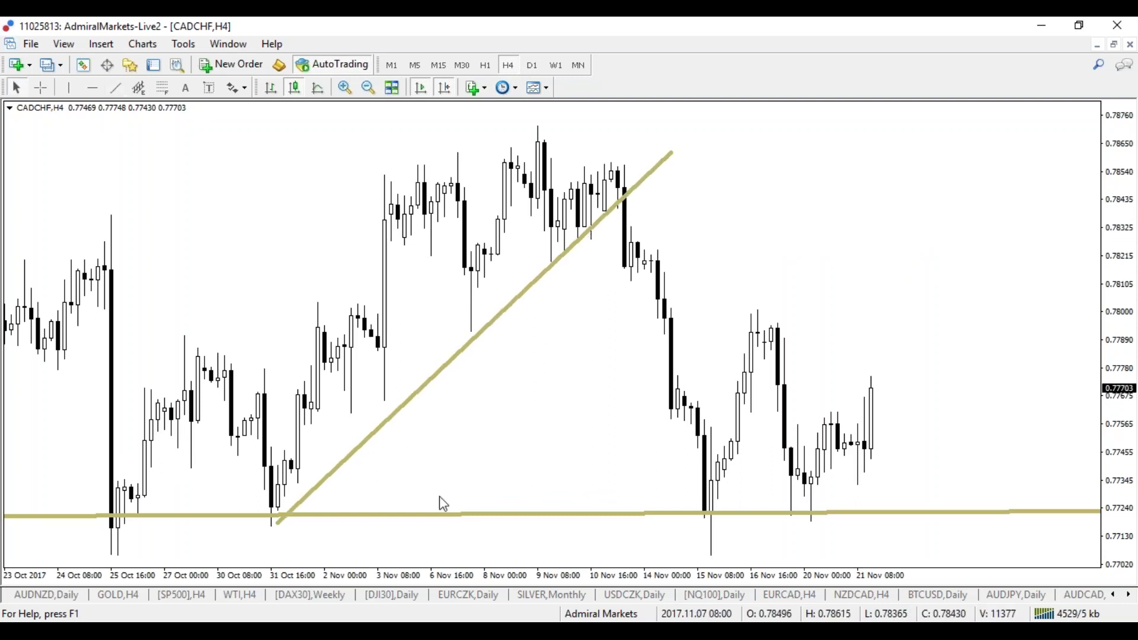
double_click(281, 525)
left_click_drag(279, 524, 274, 536)
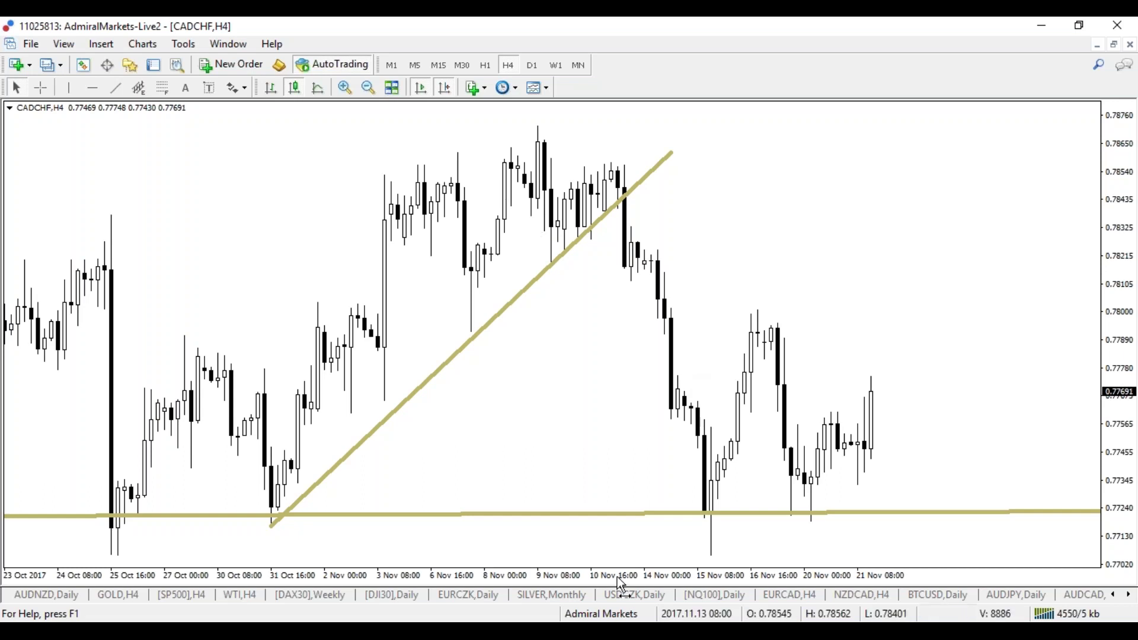
key("minus")
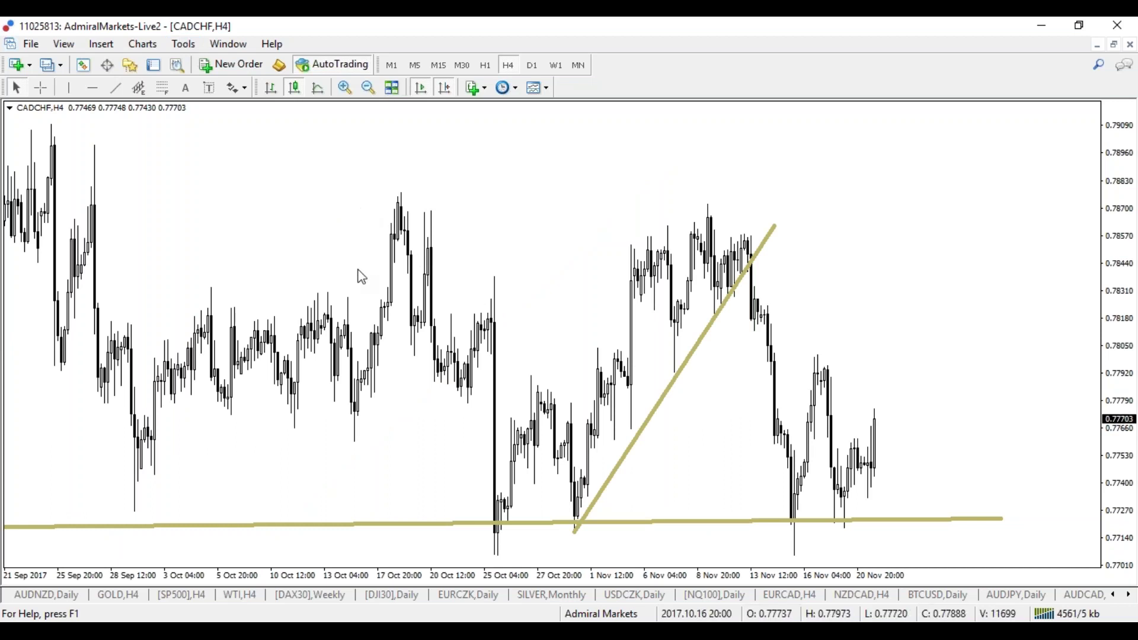
left_click(533, 65)
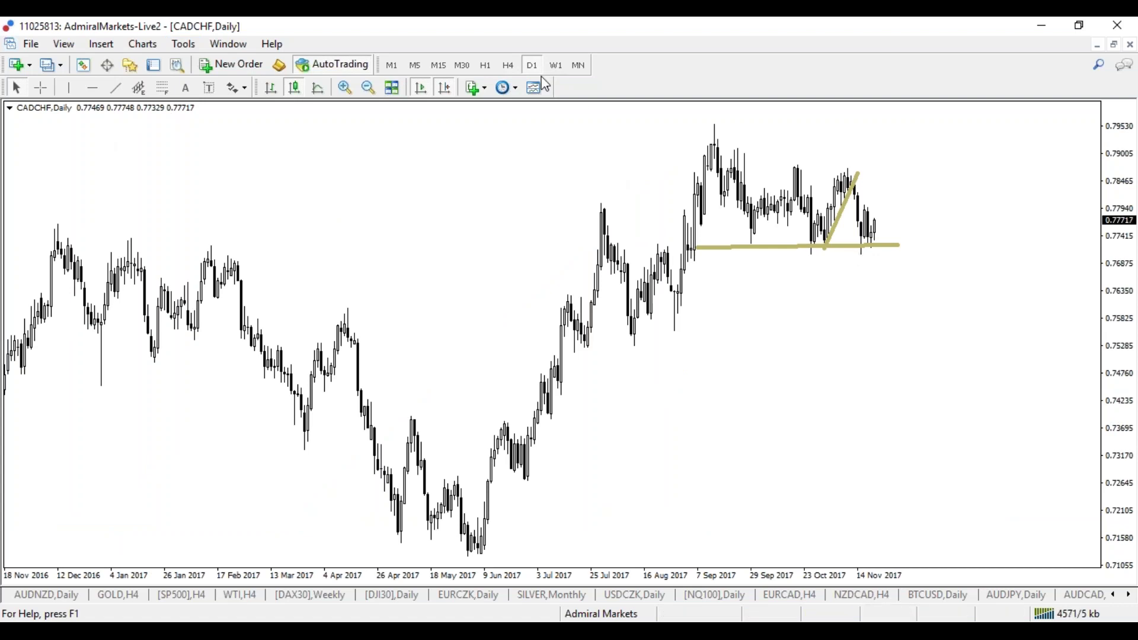
left_click(509, 65)
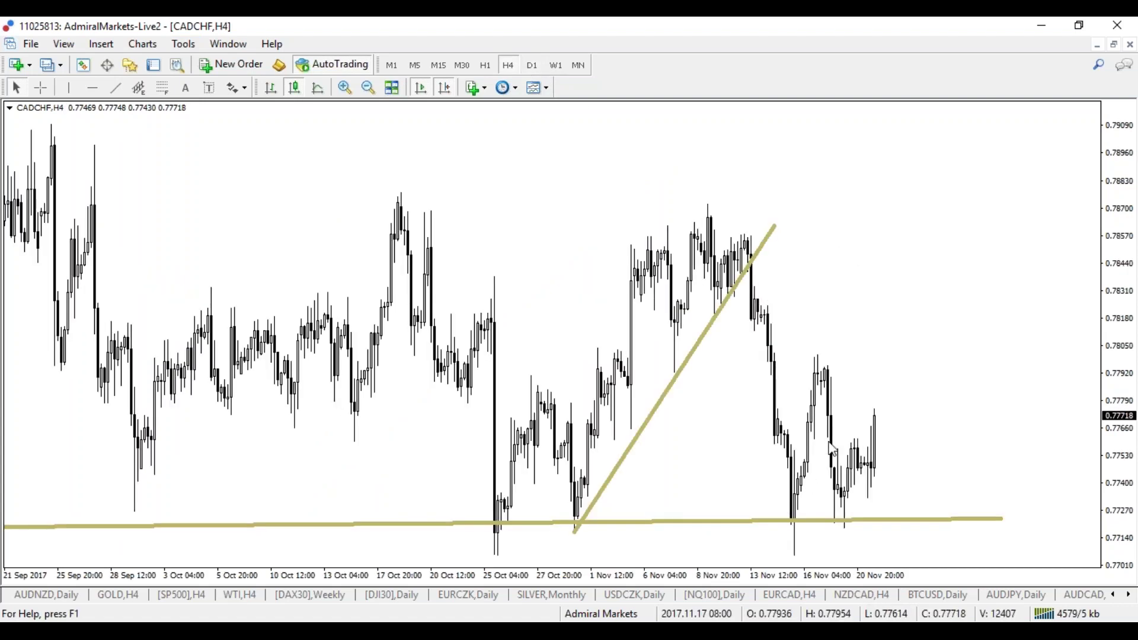
Try several red and blue freehand sketches of bounces and levels, erasing each
mouse_move(788, 502)
left_mouse_down()
mouse_move(826, 361)
mouse_move(836, 424)
mouse_move(893, 416)
left_mouse_up()
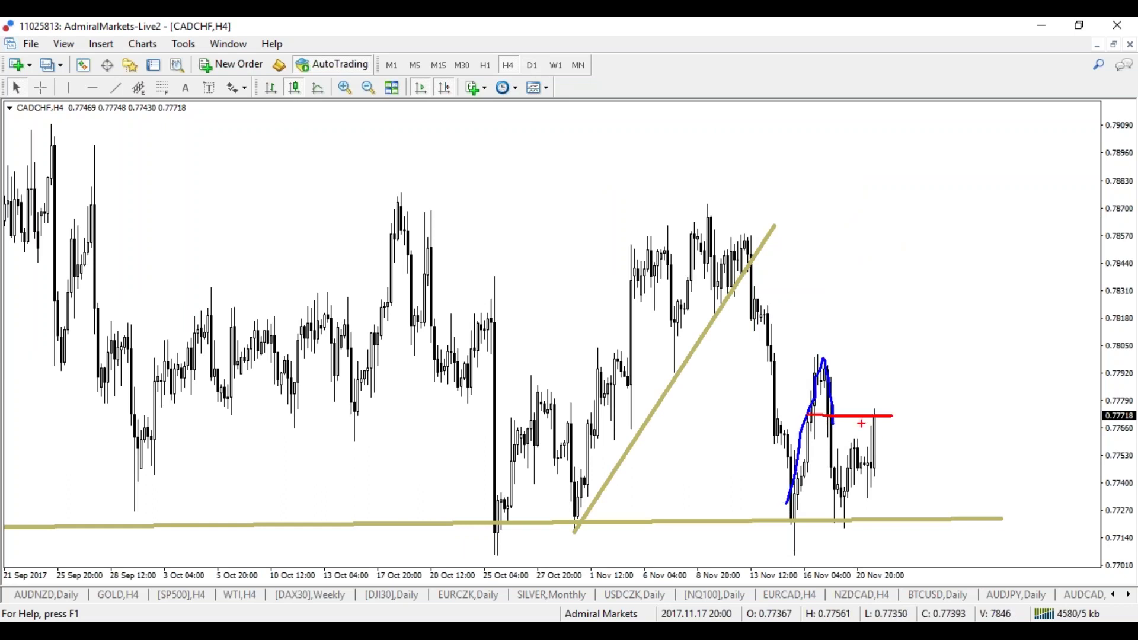
key("e")
mouse_move(723, 261)
left_mouse_down()
mouse_move(764, 525)
mouse_move(787, 515)
mouse_move(830, 371)
mouse_move(840, 527)
mouse_move(884, 530)
left_mouse_up()
key("e")
left_click_drag(820, 413, 877, 418)
key("e")
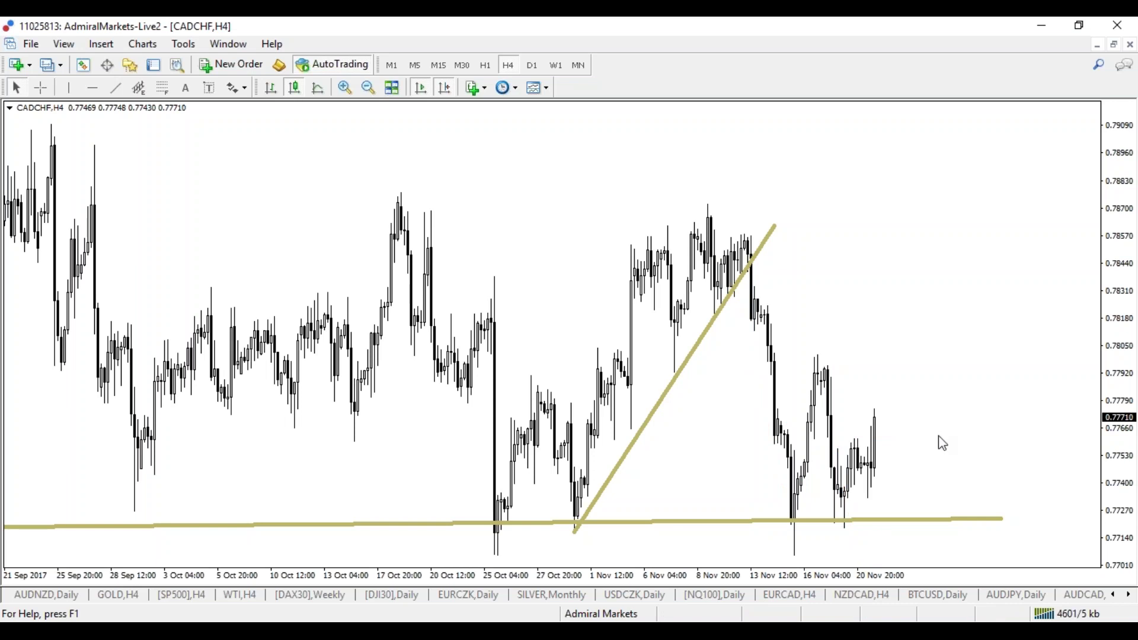
mouse_move(883, 491)
left_mouse_down()
mouse_move(833, 509)
mouse_move(876, 498)
left_mouse_up()
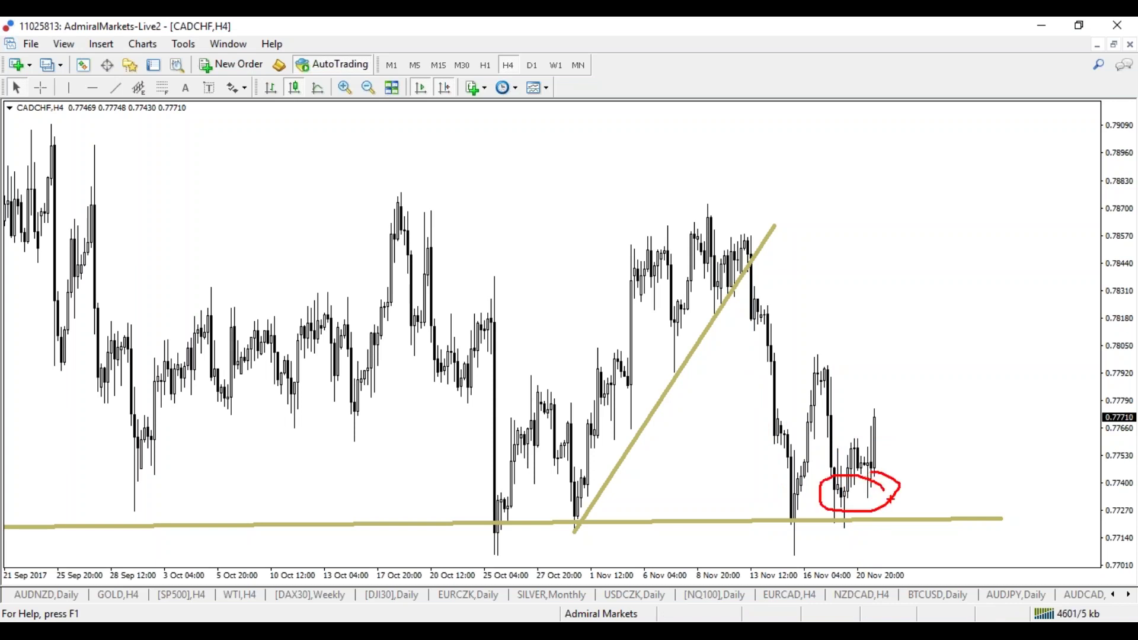
key("b")
mouse_move(853, 427)
left_mouse_down()
mouse_move(863, 448)
mouse_move(995, 417)
left_mouse_up()
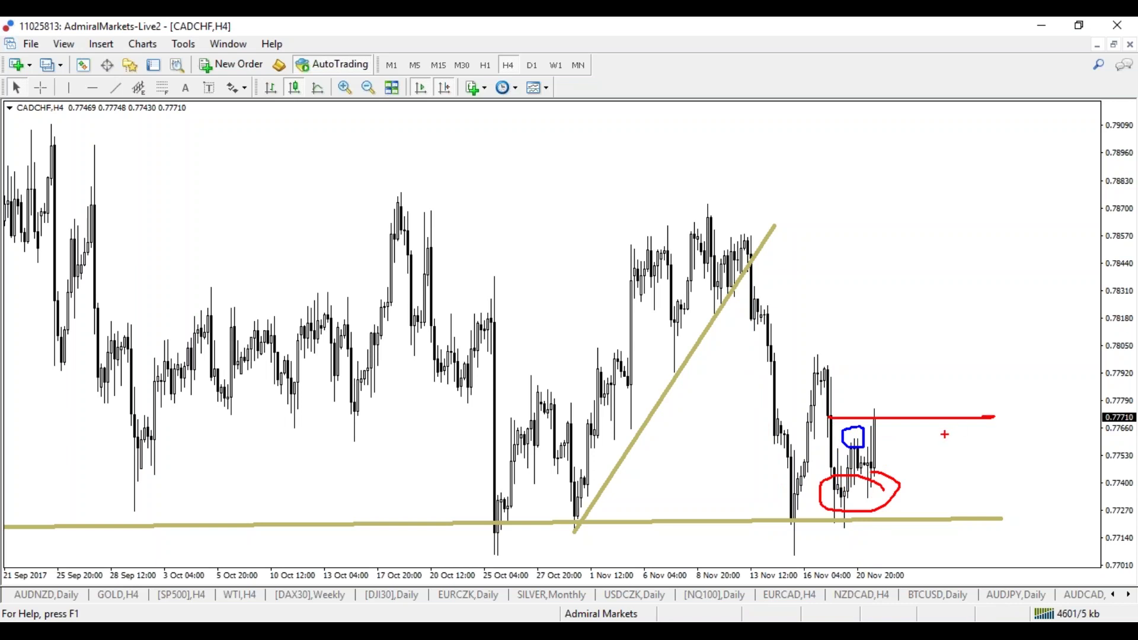
key("e")
left_click_drag(825, 411, 852, 414)
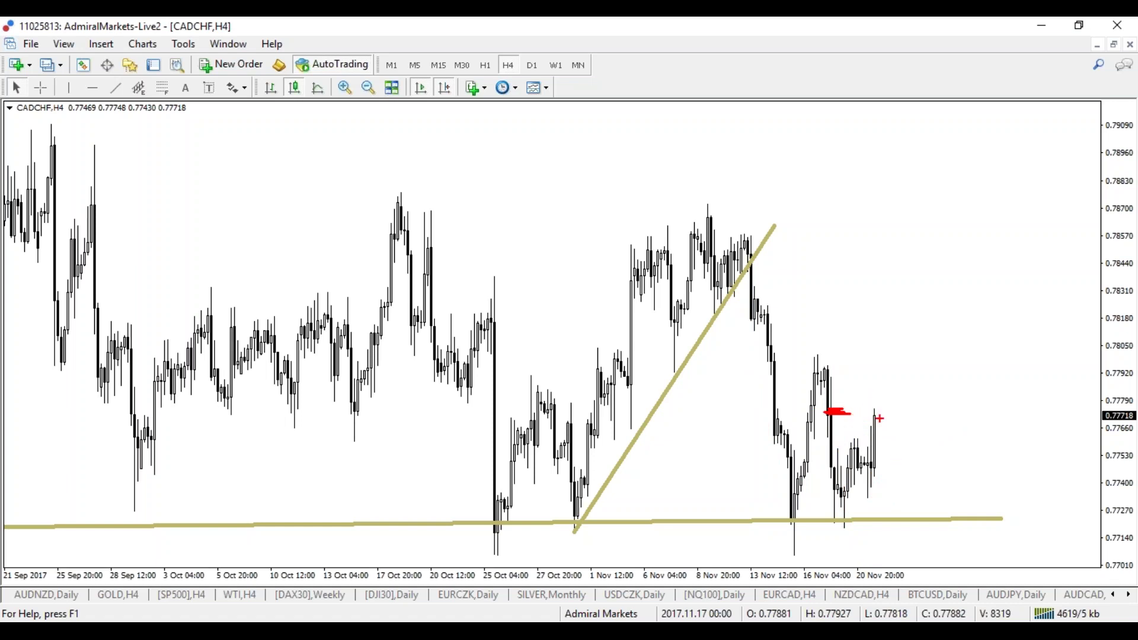
key("e")
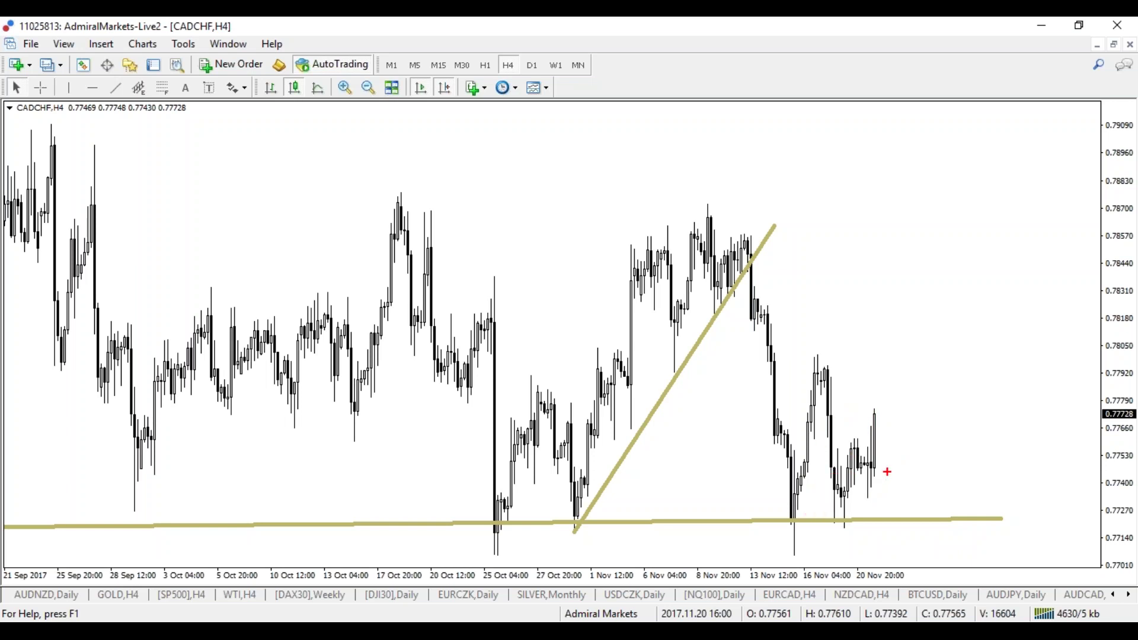
Circle the swing highs, sketch a red drop below support and a blue rally upward
mouse_move(829, 380)
left_mouse_down()
mouse_move(852, 516)
mouse_move(795, 529)
left_mouse_up()
key("Escape")
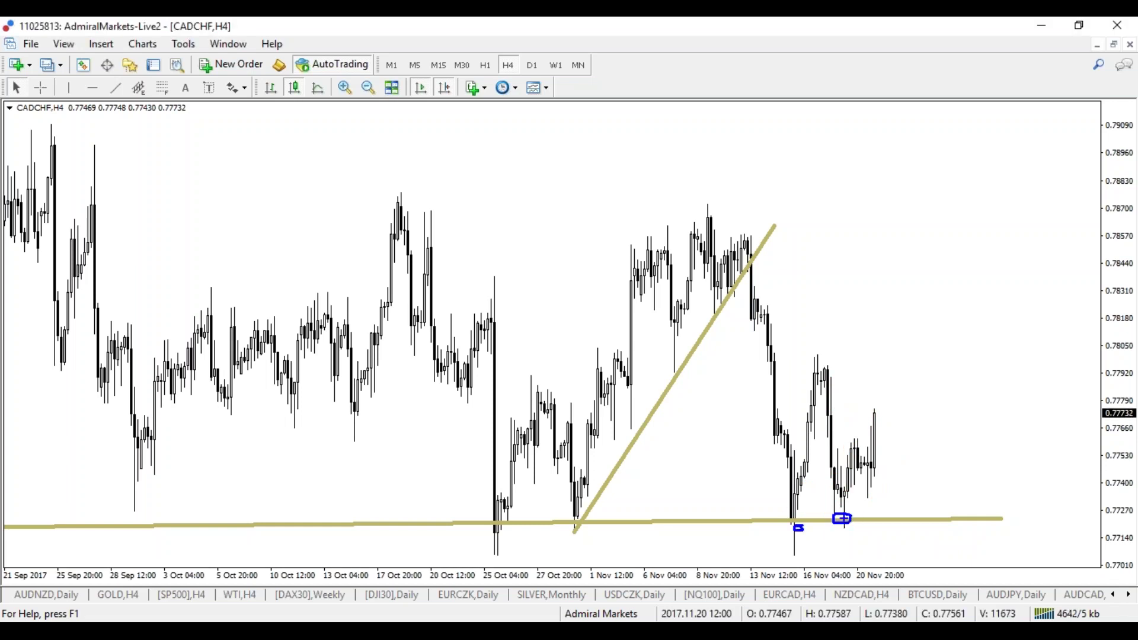
left_click_drag(824, 369, 822, 376)
mouse_move(856, 442)
left_mouse_down()
mouse_move(904, 570)
mouse_move(917, 562)
mouse_move(880, 563)
left_mouse_up()
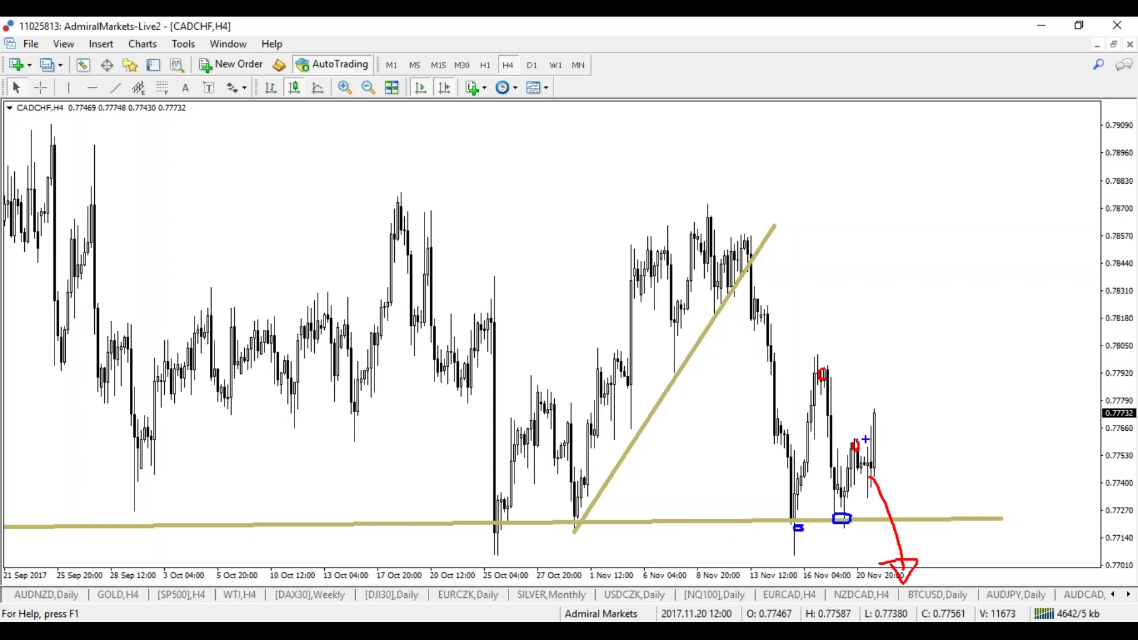
left_click_drag(879, 432, 917, 260)
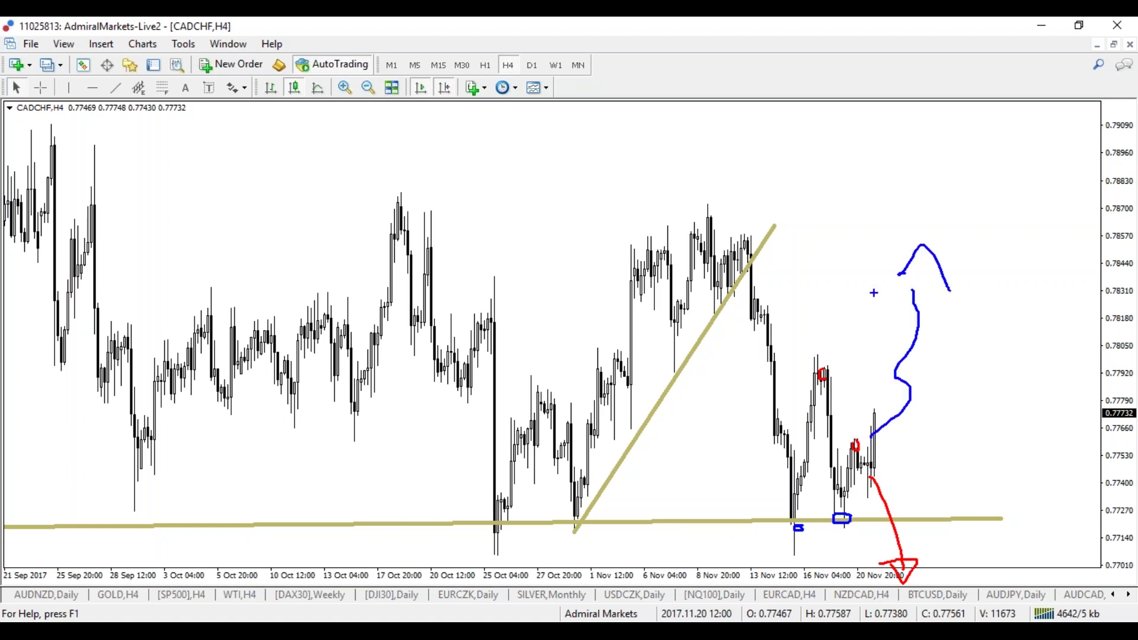
key("Escape")
On the Daily chart, draw a falling trendline across the recent highs and extend the support line right
left_click(532, 65)
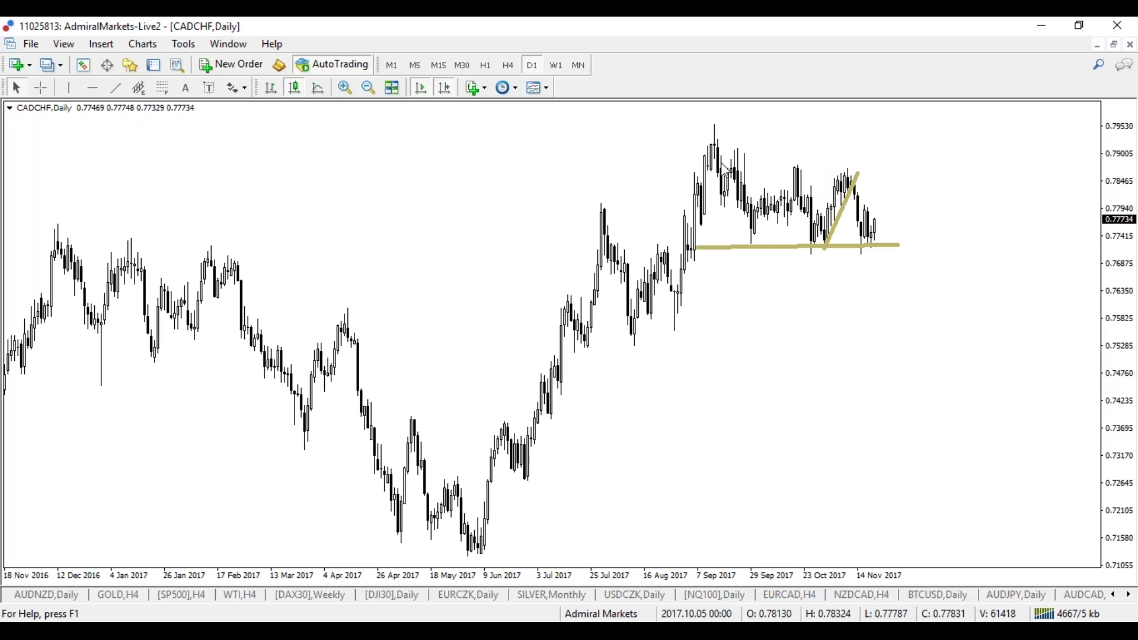
left_click(116, 88)
mouse_move(711, 143)
left_mouse_down()
mouse_move(864, 166)
mouse_move(940, 201)
mouse_move(930, 198)
left_mouse_up()
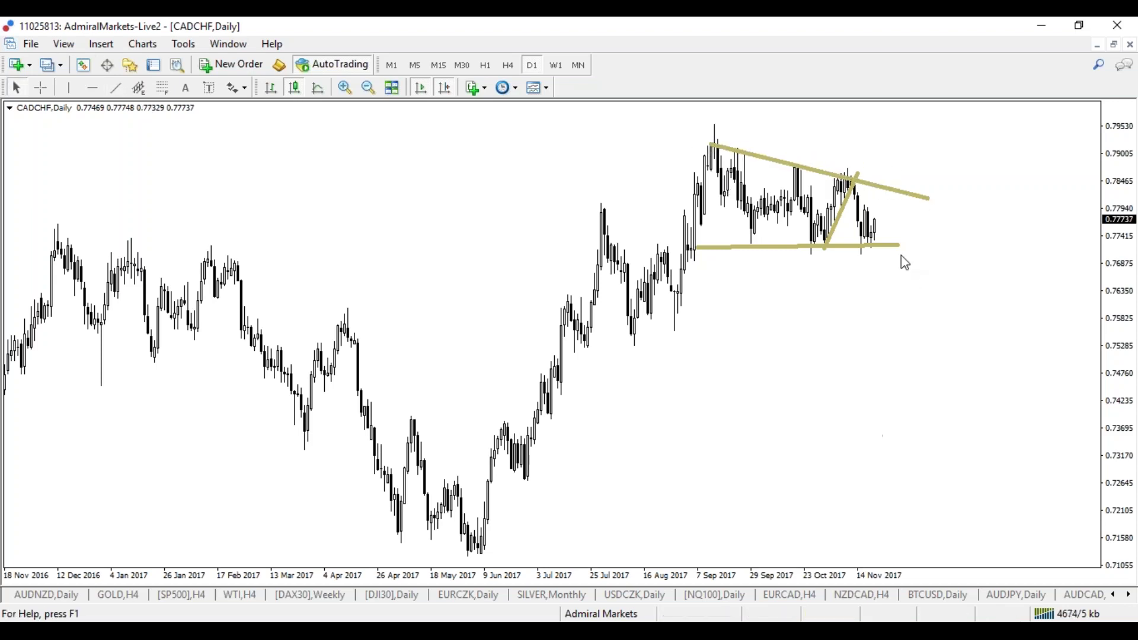
left_click_drag(901, 249, 933, 247)
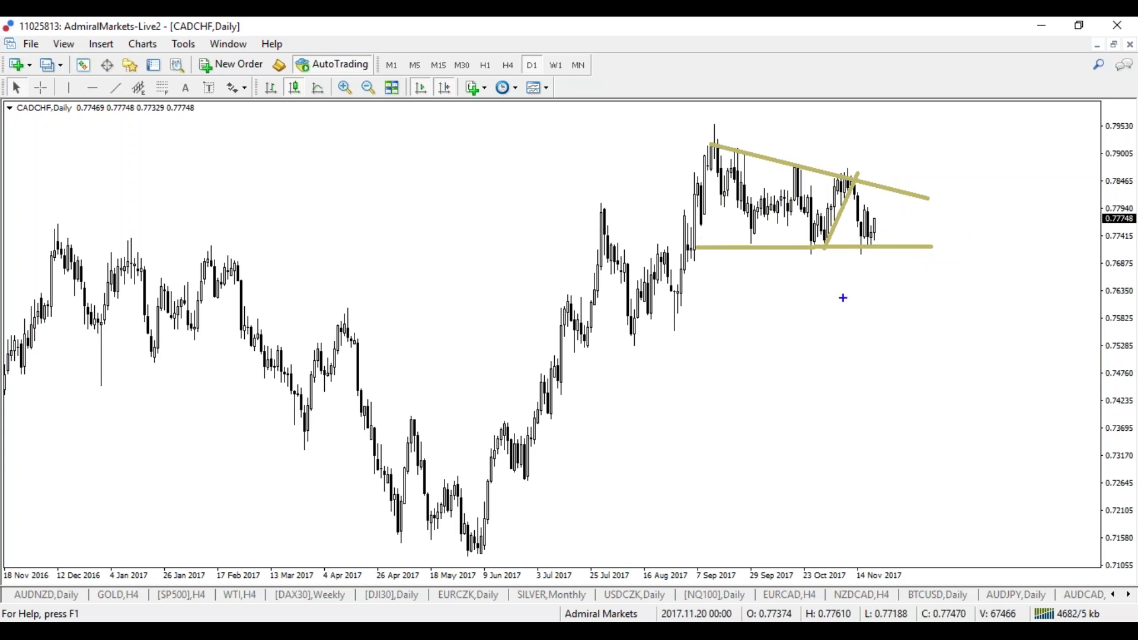
Check the Weekly view, return to Daily, and sketch the May 2017 rally and a possible breakout
left_click(565, 74)
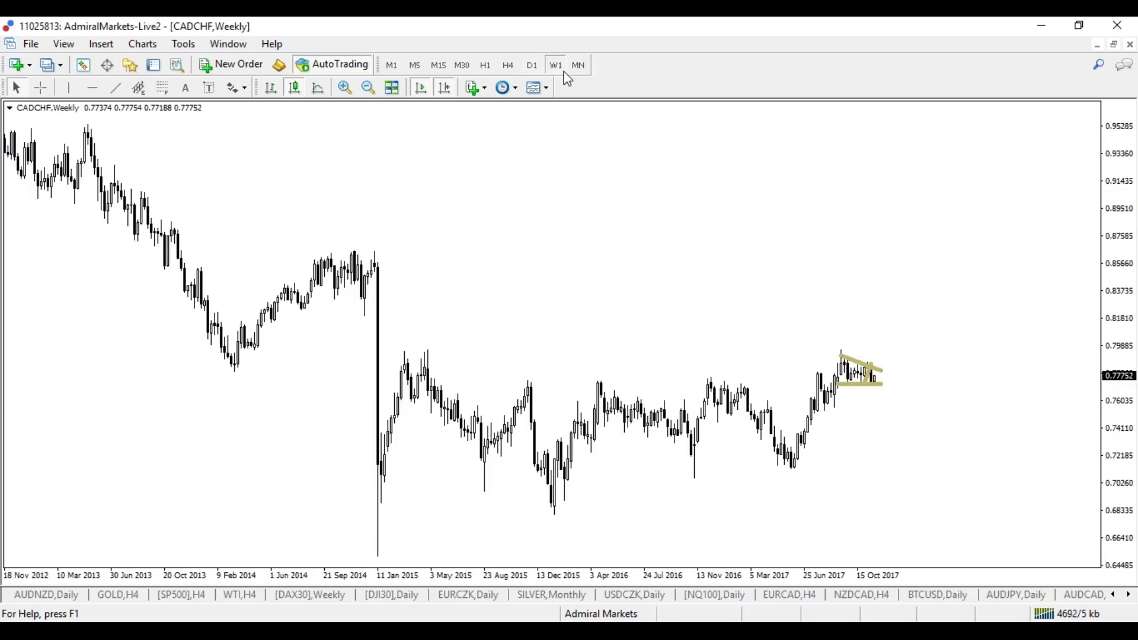
left_click(532, 67)
left_click_drag(467, 537, 684, 145)
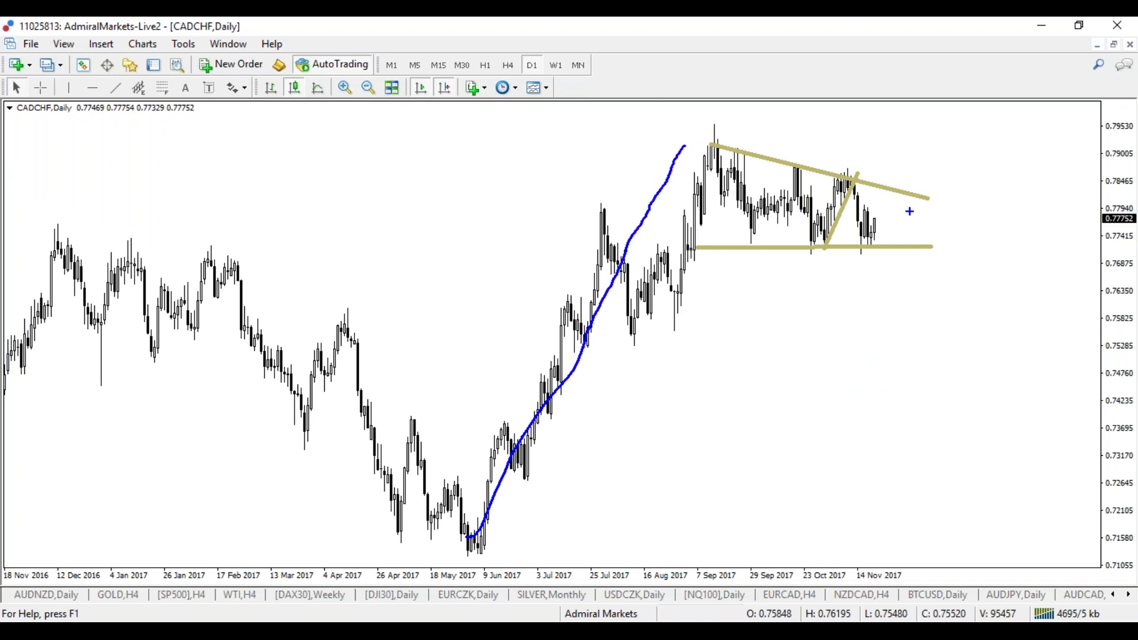
mouse_move(878, 176)
left_mouse_down()
mouse_move(876, 139)
mouse_move(906, 161)
left_mouse_up()
key("Escape")
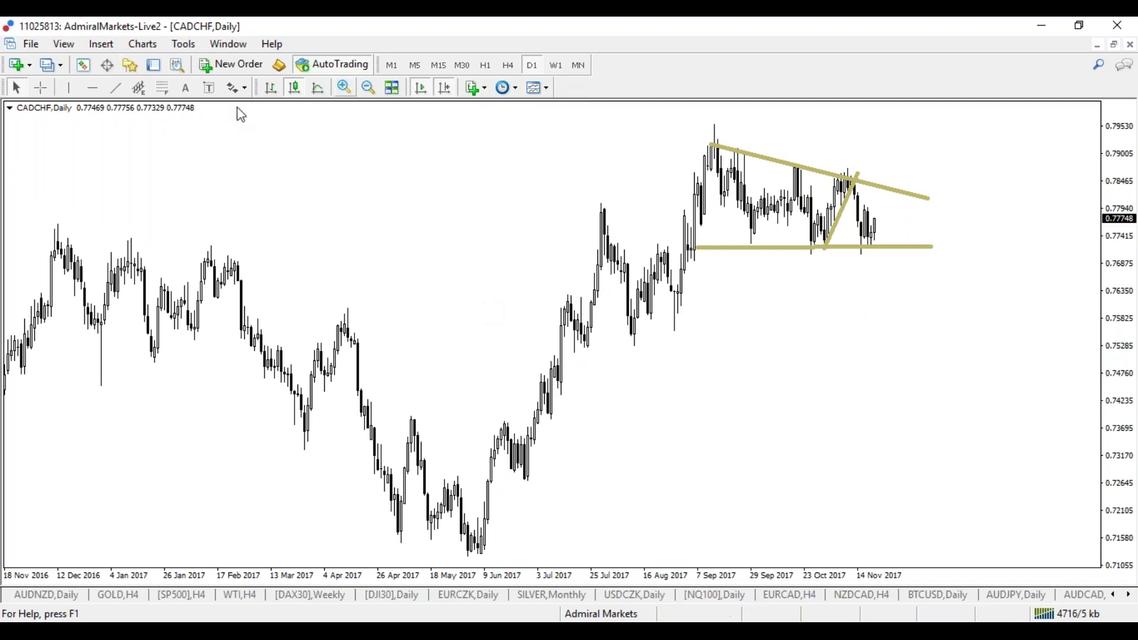
left_click(102, 45)
Add the Awesome Oscillator indicator with its default settings
mouse_move(60, 61)
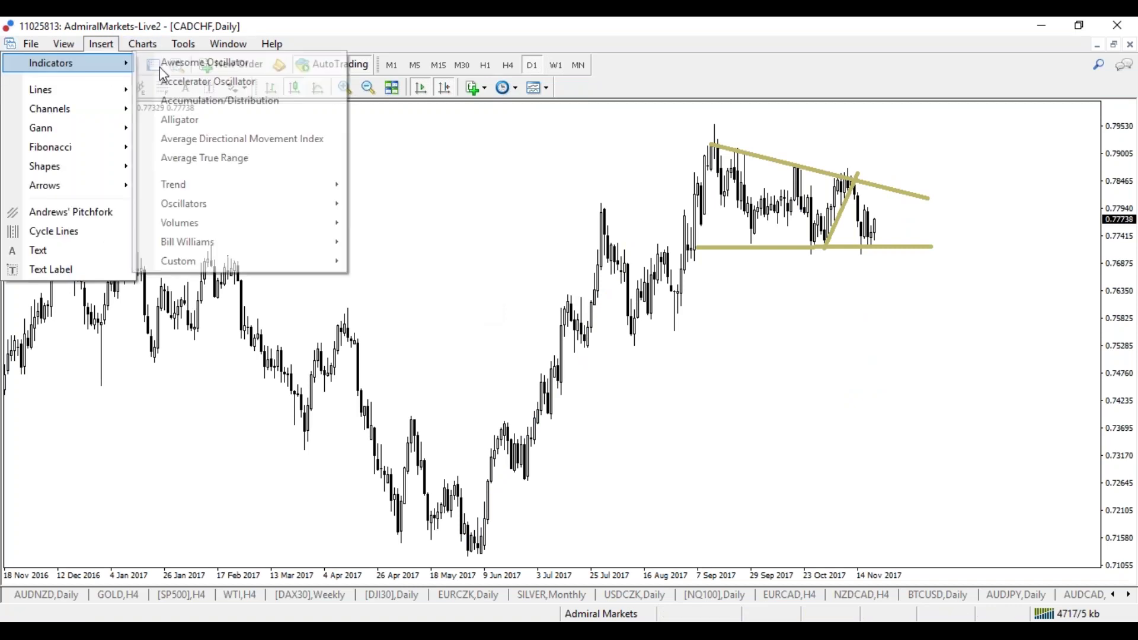
left_click(203, 62)
left_click(590, 405)
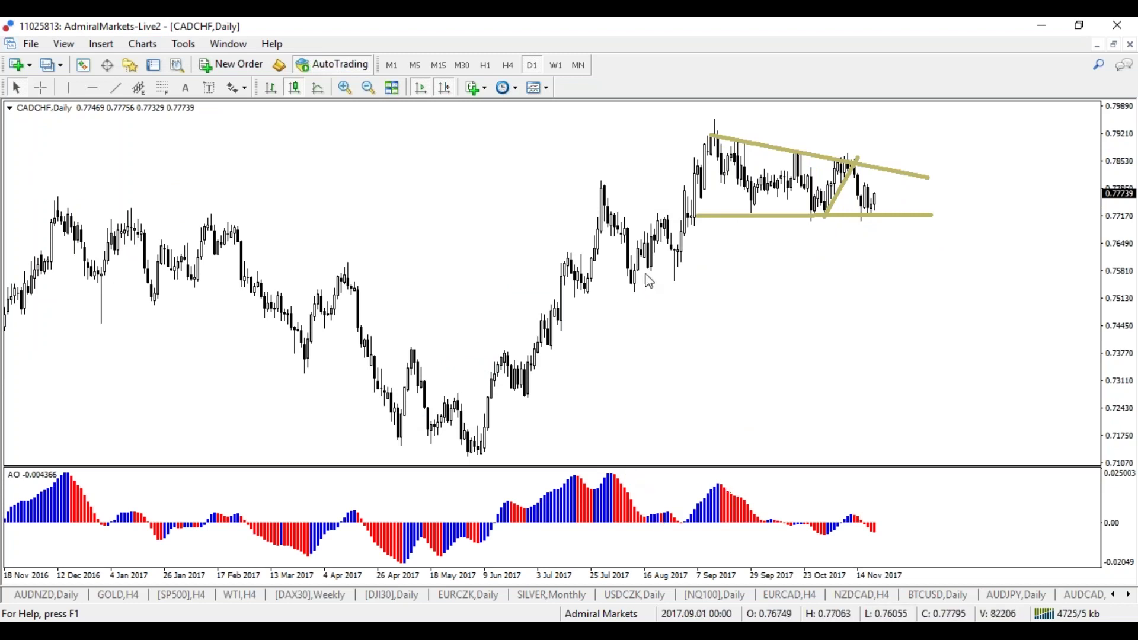
Annotate the Weekly and Daily charts showing rising price against falling oscillator peaks and the triangle
left_click(555, 65)
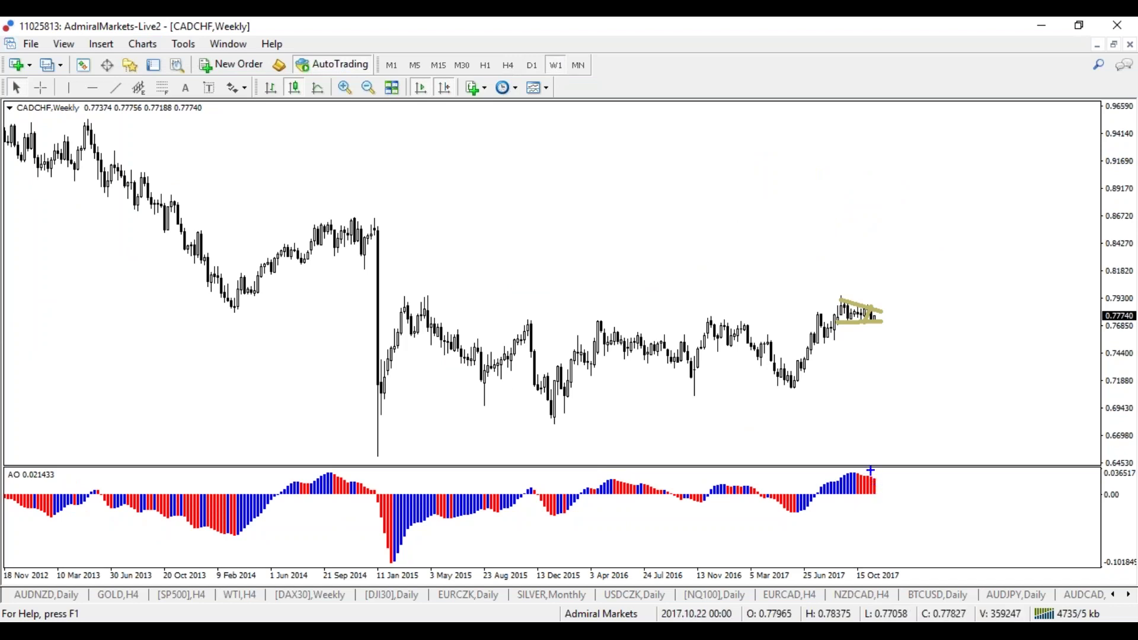
mouse_move(878, 321)
left_mouse_down()
mouse_move(895, 305)
mouse_move(905, 261)
left_mouse_up()
key("Escape")
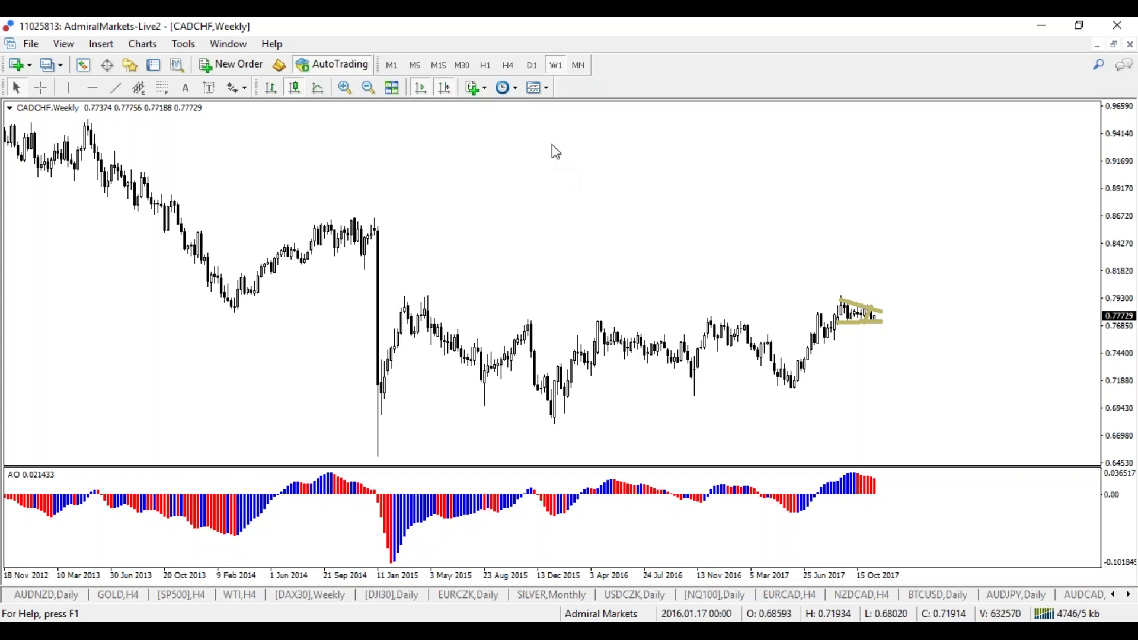
left_click(532, 66)
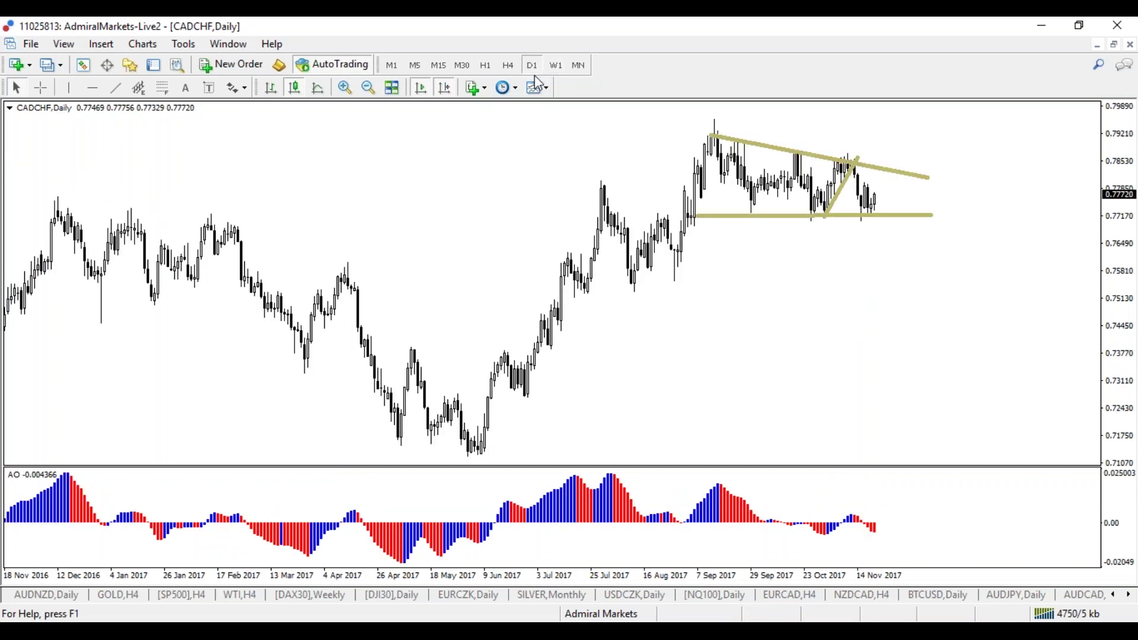
left_click_drag(559, 460, 786, 495)
left_click_drag(730, 110, 492, 220)
mouse_move(900, 176)
left_mouse_down()
mouse_move(719, 132)
mouse_move(854, 221)
mouse_move(870, 166)
left_mouse_up()
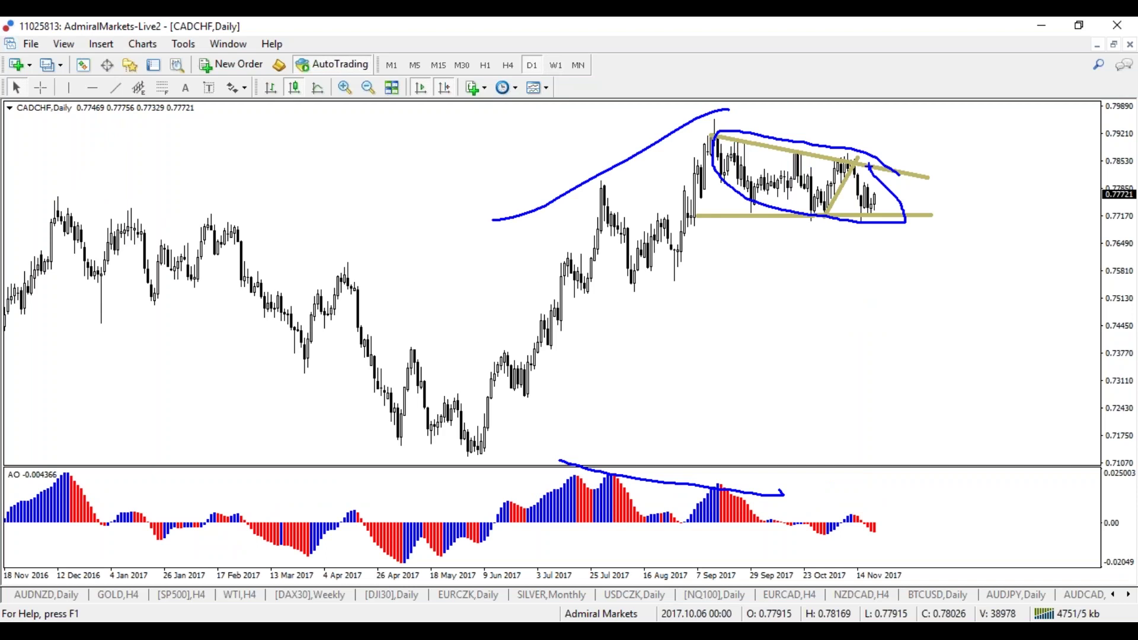
key("Escape")
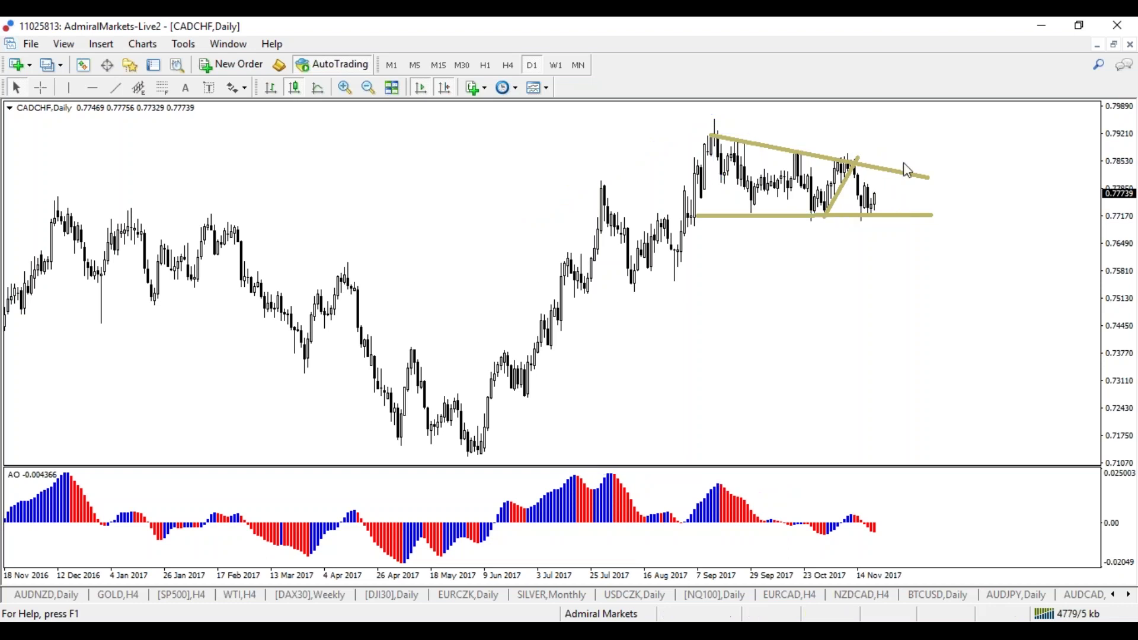
Trace the price swings inside the triangle and an upward breakout, then switch to H4
mouse_move(718, 138)
left_mouse_down()
mouse_move(738, 261)
mouse_move(723, 256)
left_mouse_up()
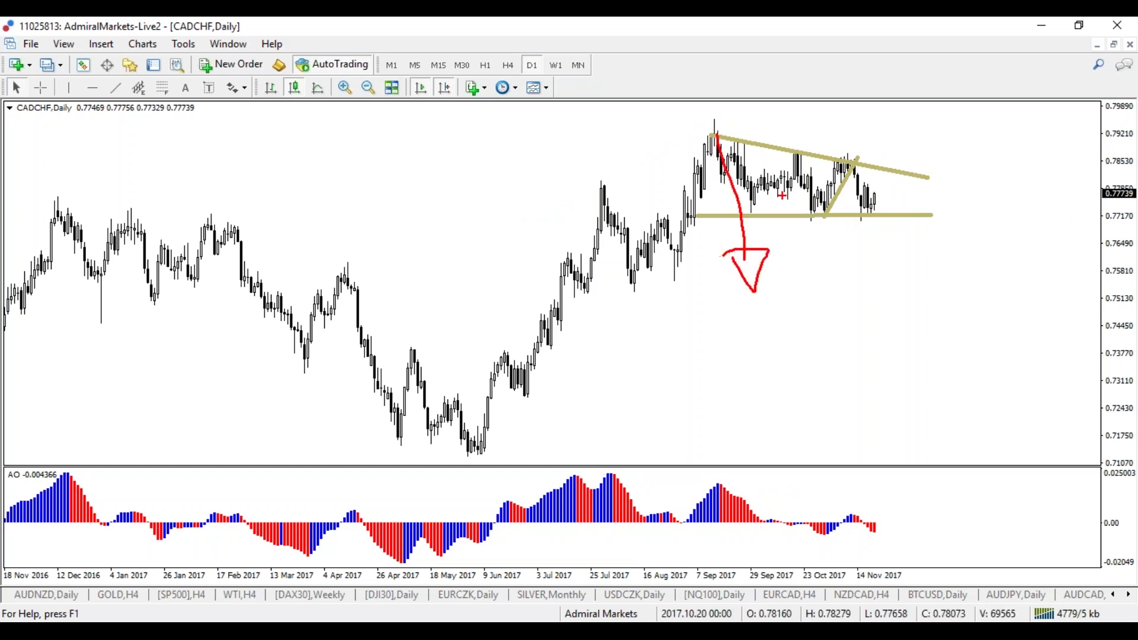
left_click_drag(719, 144, 932, 221)
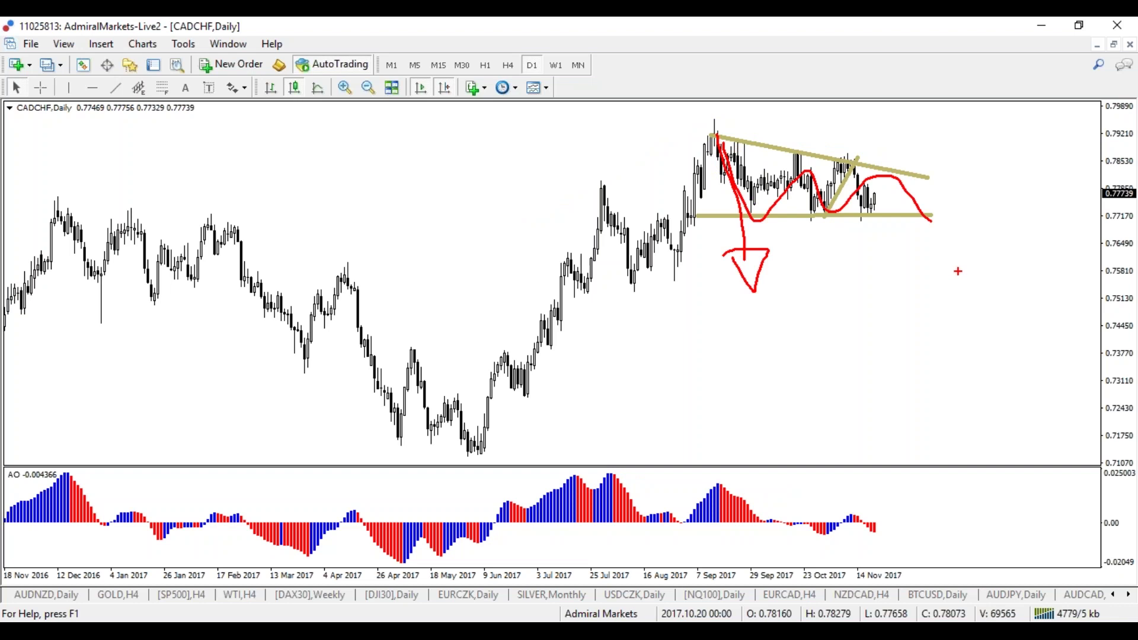
key("e")
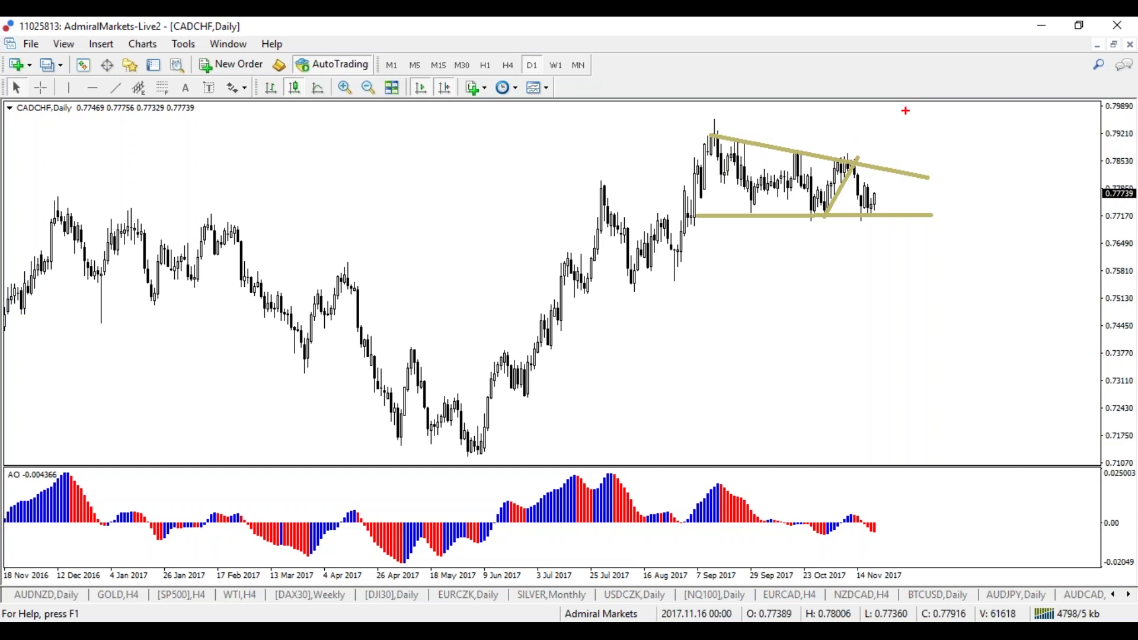
mouse_move(845, 209)
left_mouse_down()
mouse_move(883, 211)
mouse_move(848, 229)
mouse_move(873, 233)
mouse_move(867, 244)
left_mouse_up()
key("e")
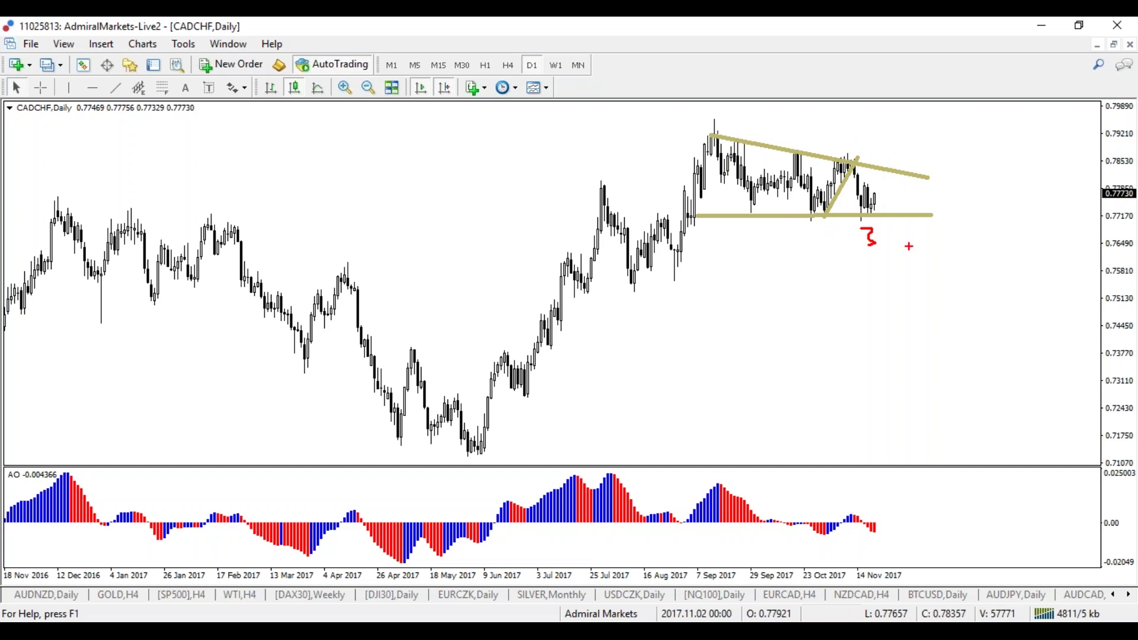
key("e")
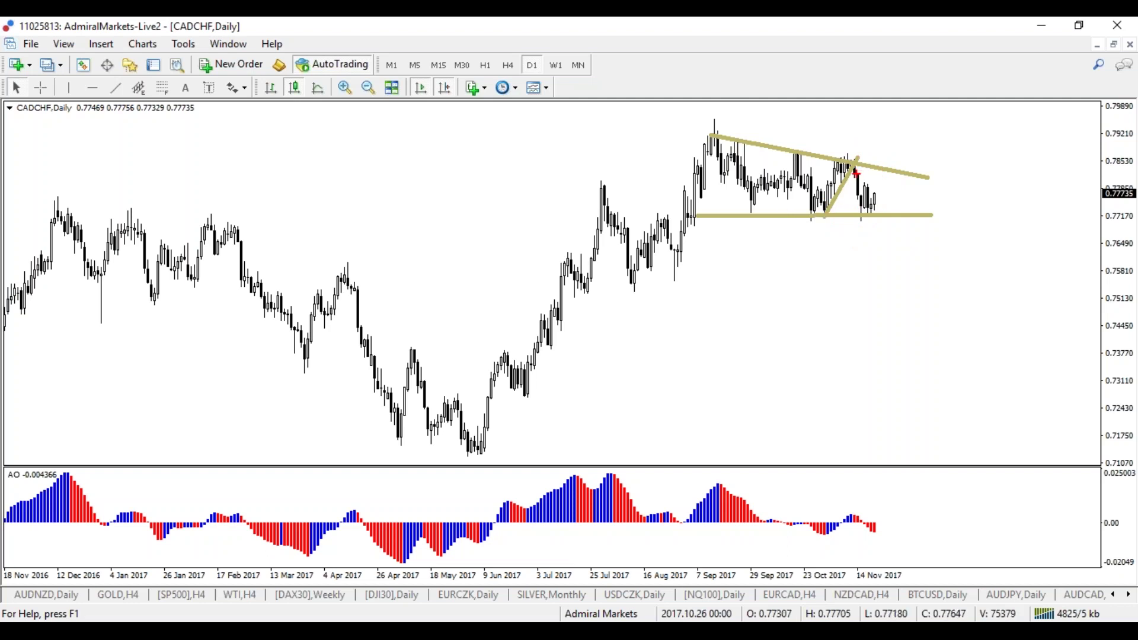
mouse_move(715, 136)
left_mouse_down()
mouse_move(741, 191)
mouse_move(889, 236)
left_mouse_up()
mouse_move(886, 165)
left_mouse_down()
mouse_move(904, 114)
mouse_move(915, 138)
left_mouse_up()
key("Escape")
left_click(510, 65)
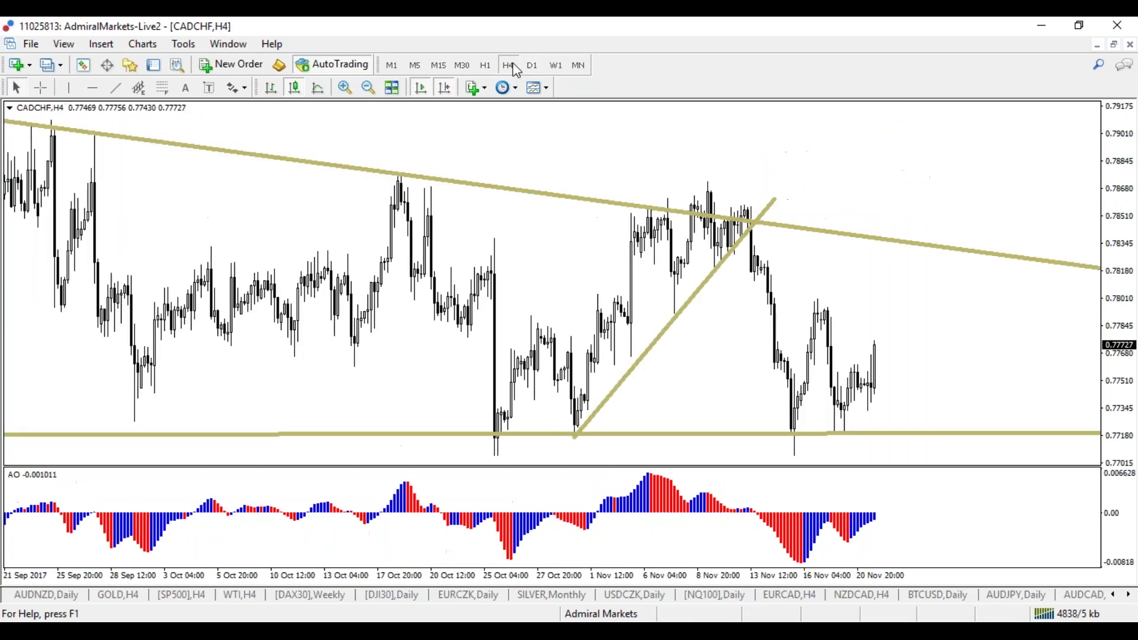
Sketch a line across the recent candles, undo it, and switch the ink to blue
left_click_drag(842, 342, 974, 350)
key("ctrl+z")
key("b")
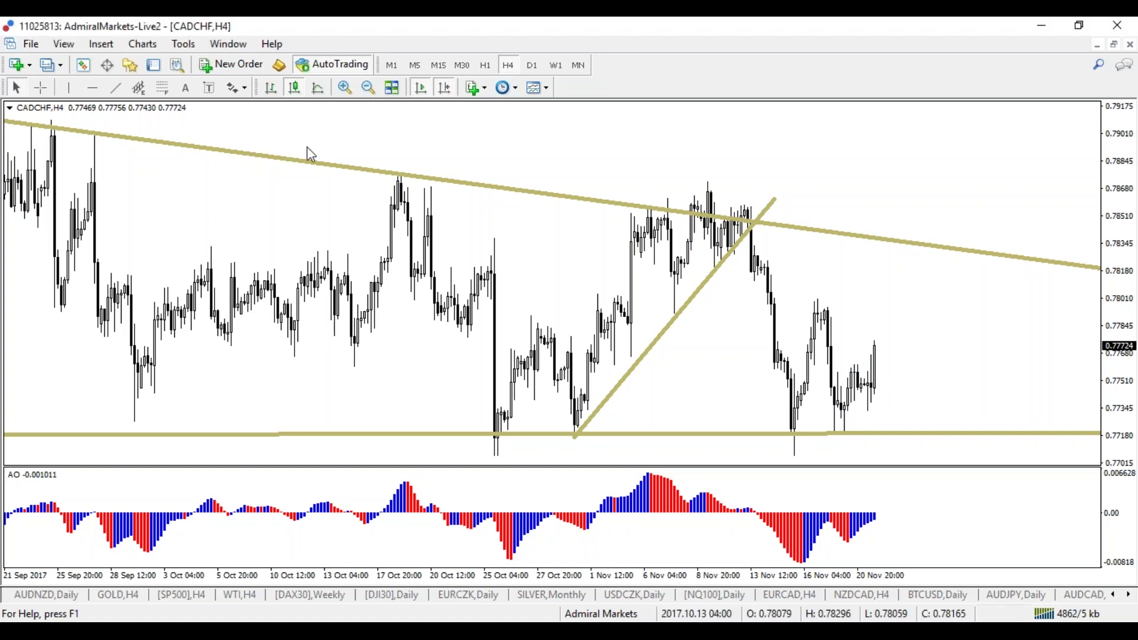
Draw a falling trendline from the mid-November high and a rising one from the November low
left_click(116, 88)
left_click_drag(817, 299, 892, 418)
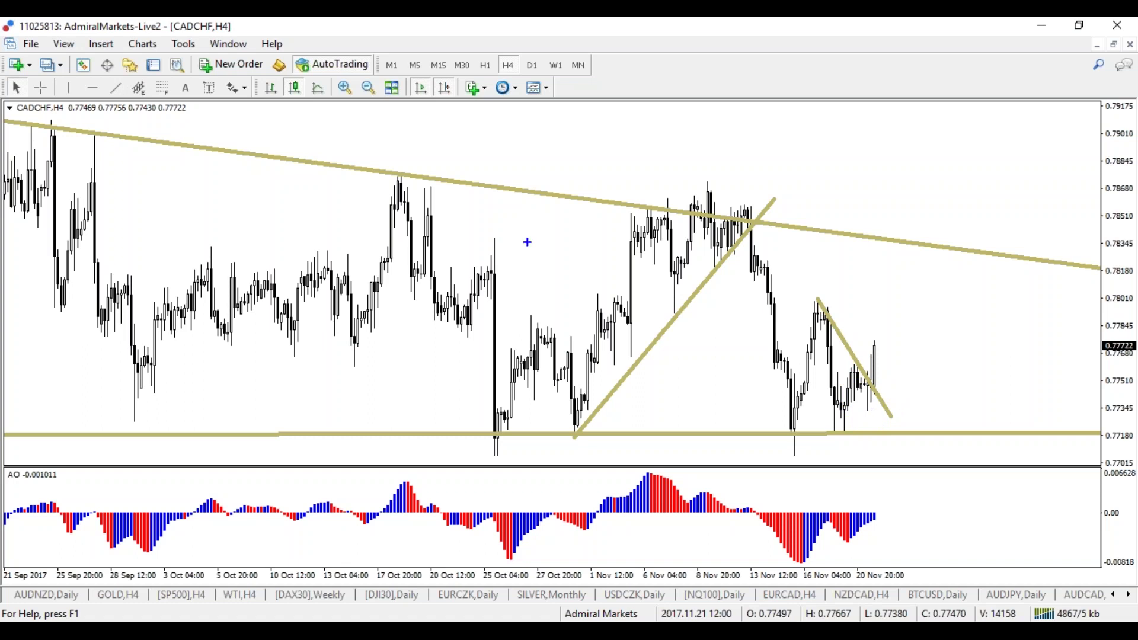
left_click(115, 88)
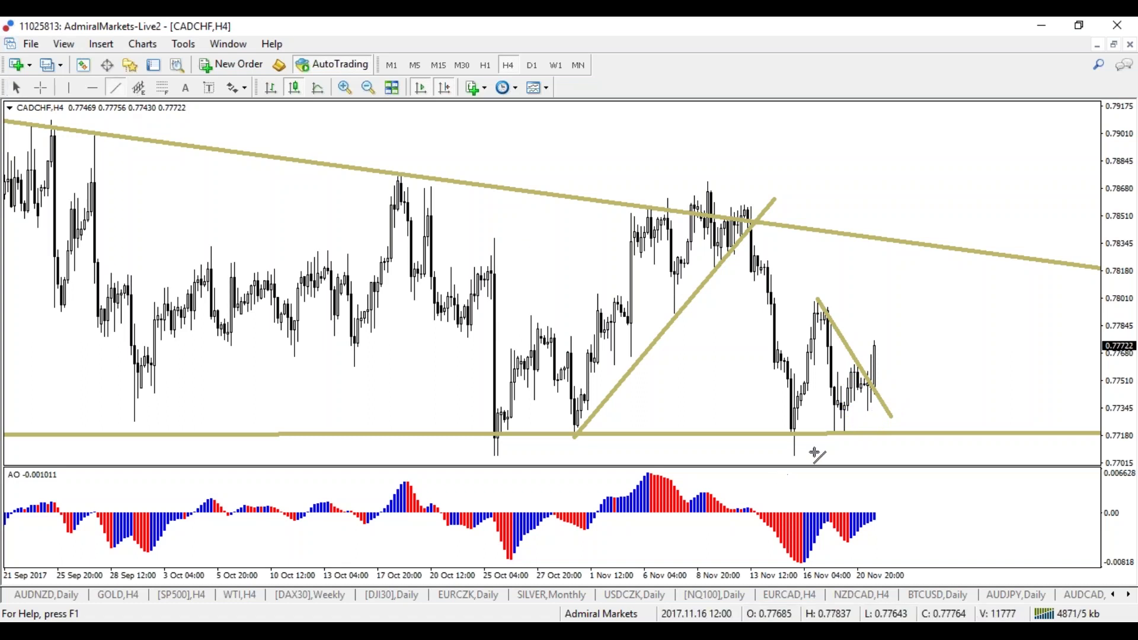
left_click_drag(797, 455, 911, 380)
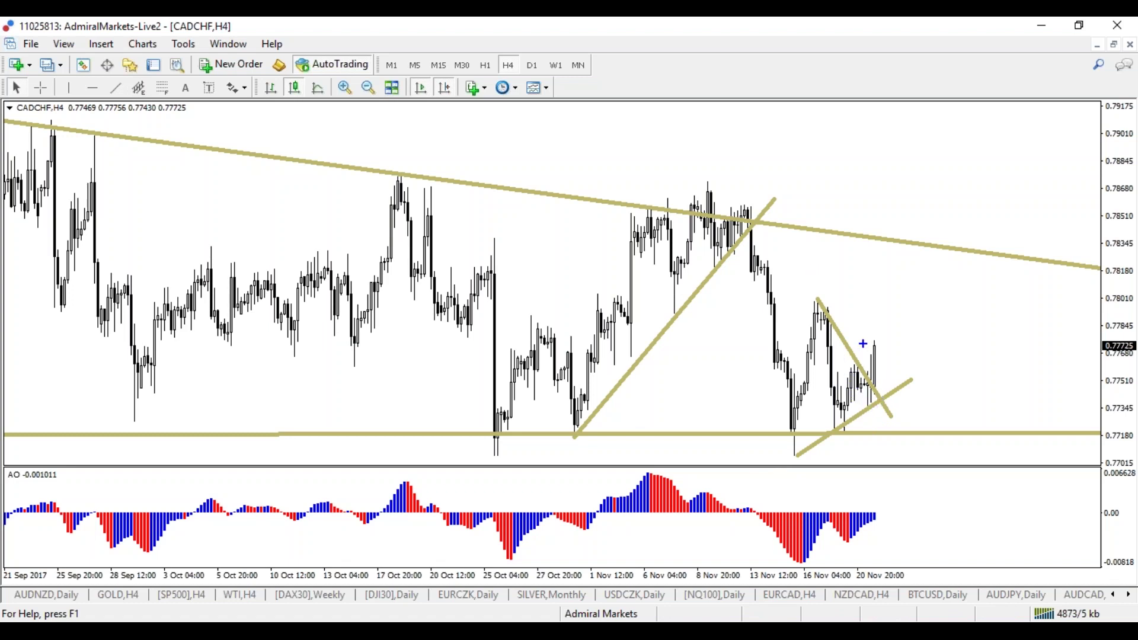
Spread out the recent H4 candles and circle those near the trendline crossing
left_click_drag(919, 579, 883, 578)
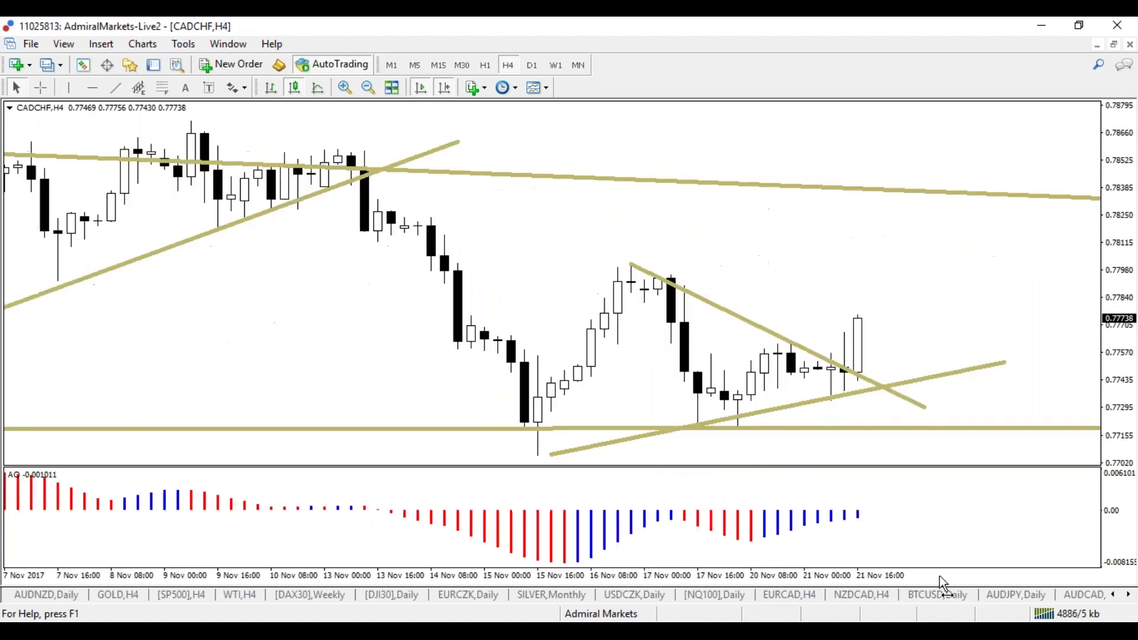
mouse_move(883, 338)
left_mouse_down()
mouse_move(818, 323)
mouse_move(865, 387)
mouse_move(879, 311)
left_mouse_up()
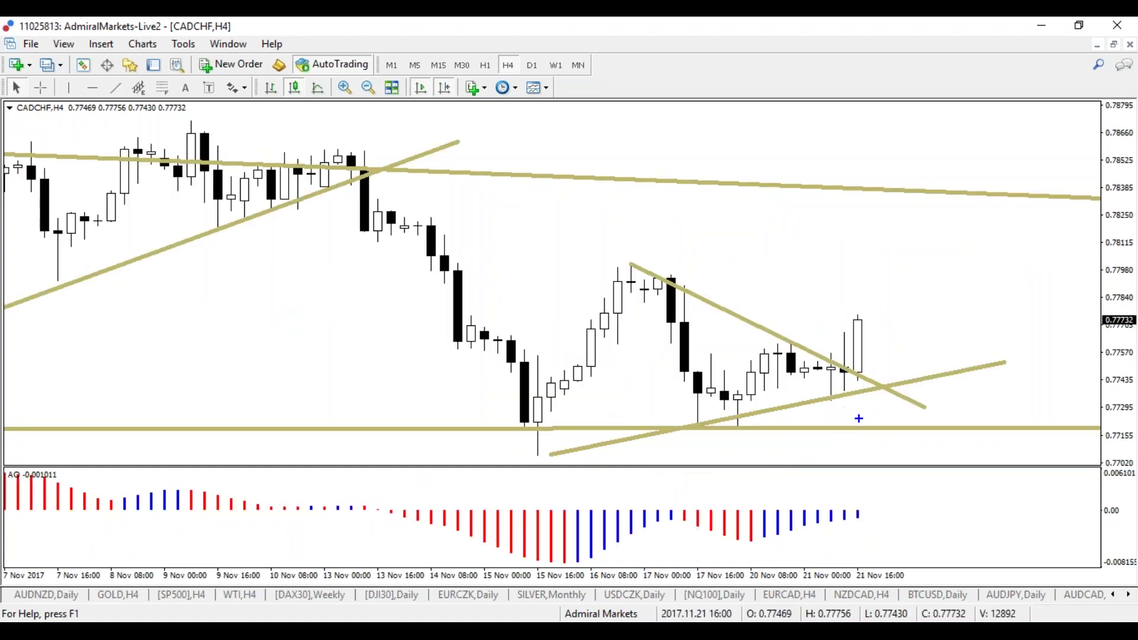
mouse_move(849, 372)
left_mouse_down()
mouse_move(829, 391)
mouse_move(855, 379)
left_mouse_up()
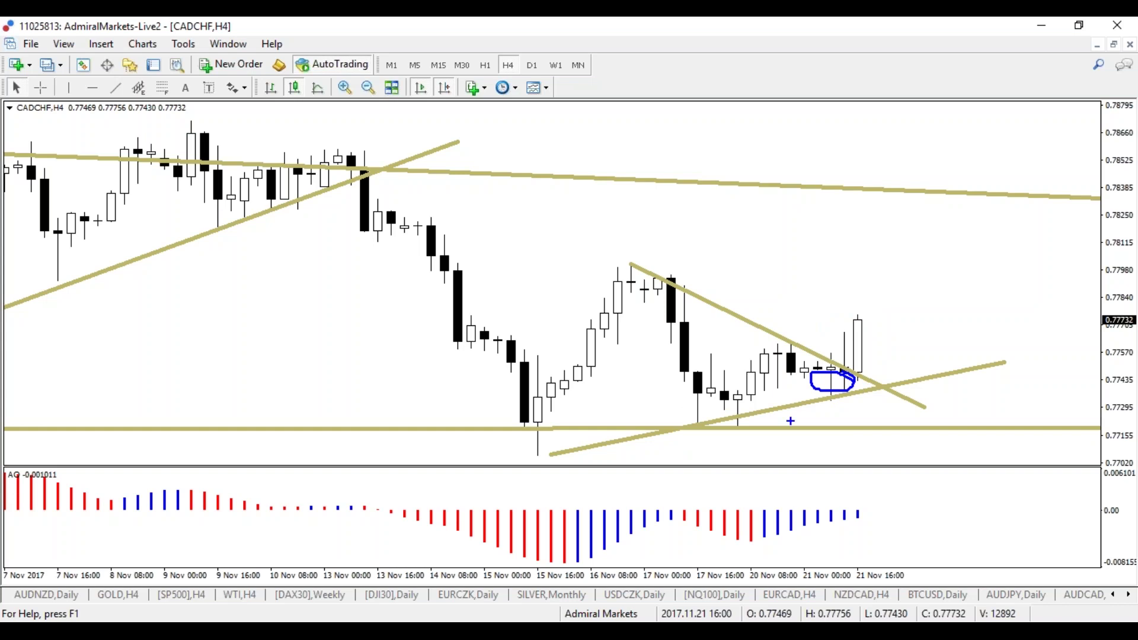
mouse_move(849, 396)
left_mouse_down()
mouse_move(880, 409)
mouse_move(872, 391)
left_mouse_up()
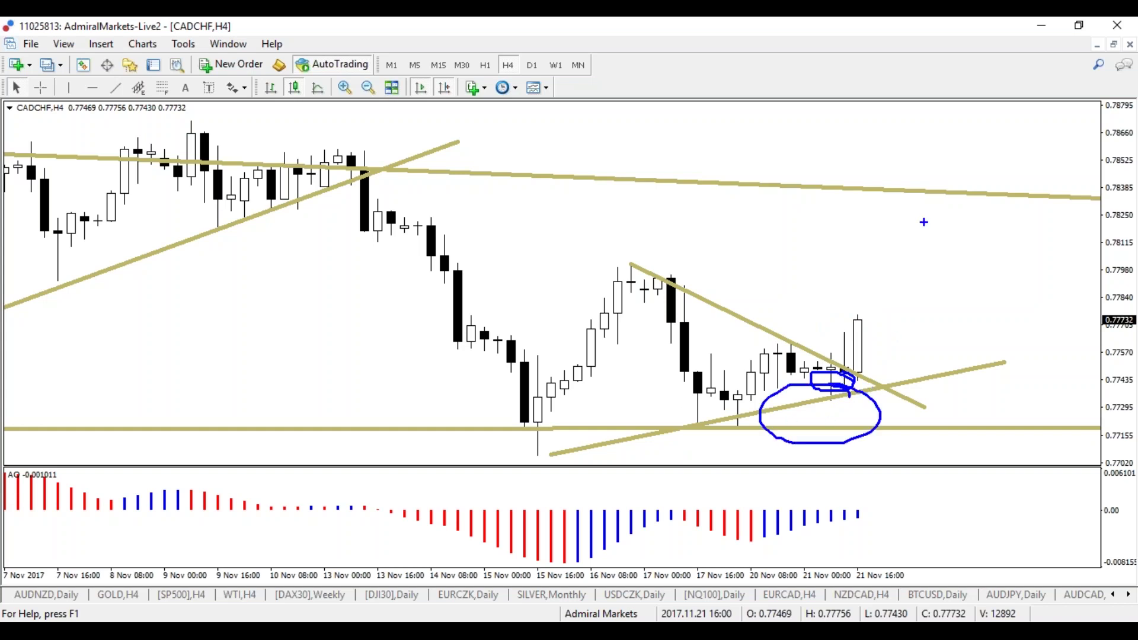
key("Escape")
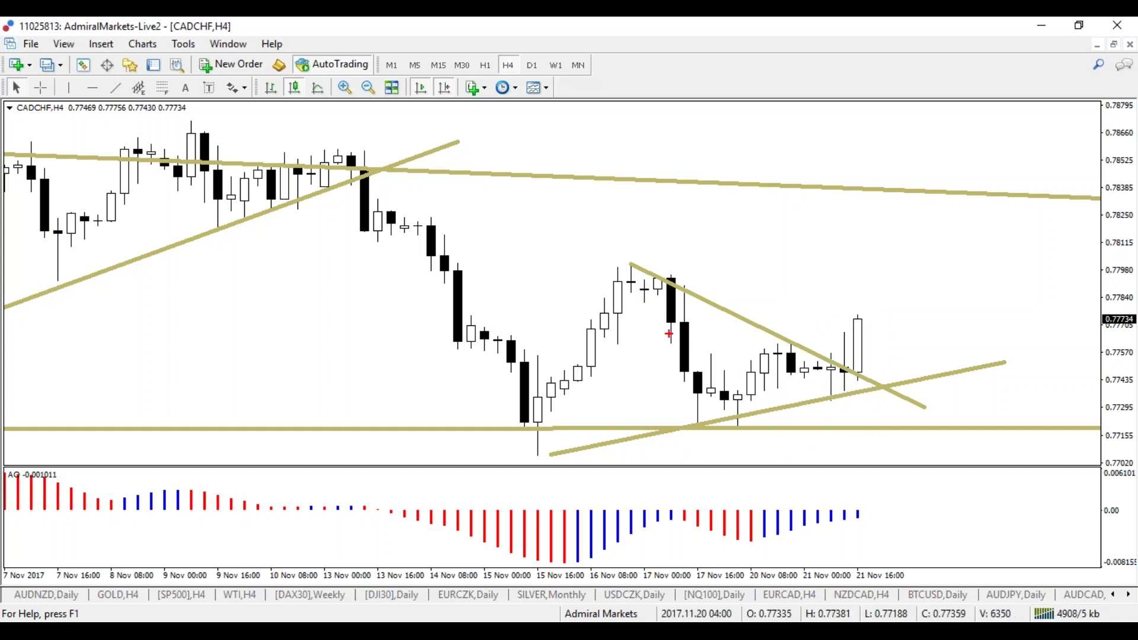
Mark the breakdown level and a continuation from the latest candle, then compress bars back to September
left_click_drag(638, 321, 730, 321)
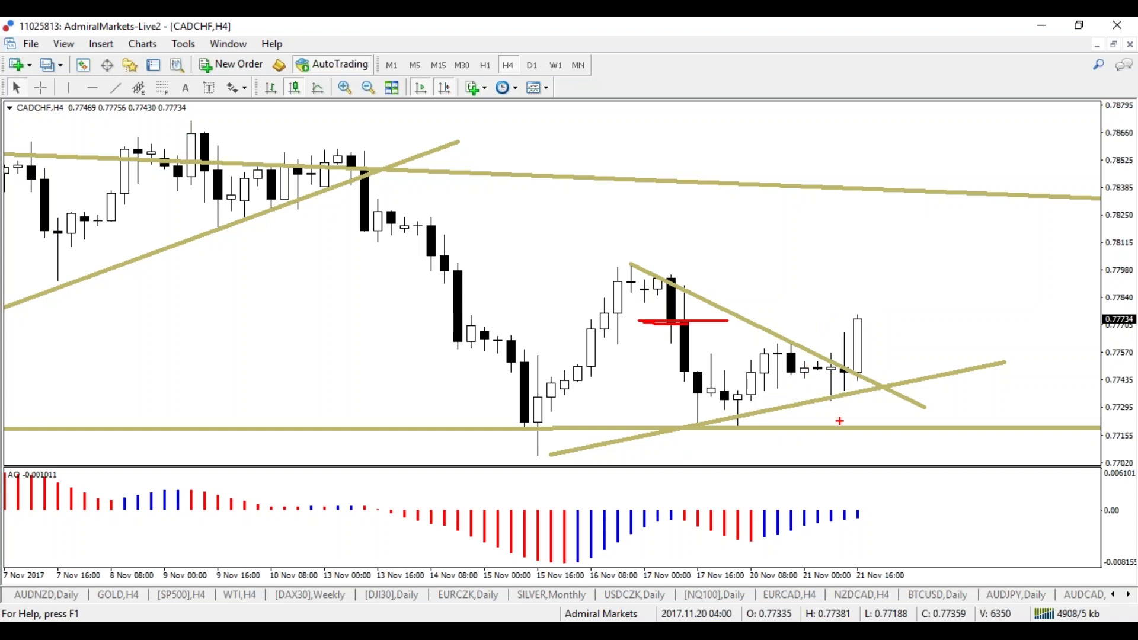
mouse_move(685, 333)
left_mouse_down()
mouse_move(771, 373)
mouse_move(792, 355)
left_mouse_up()
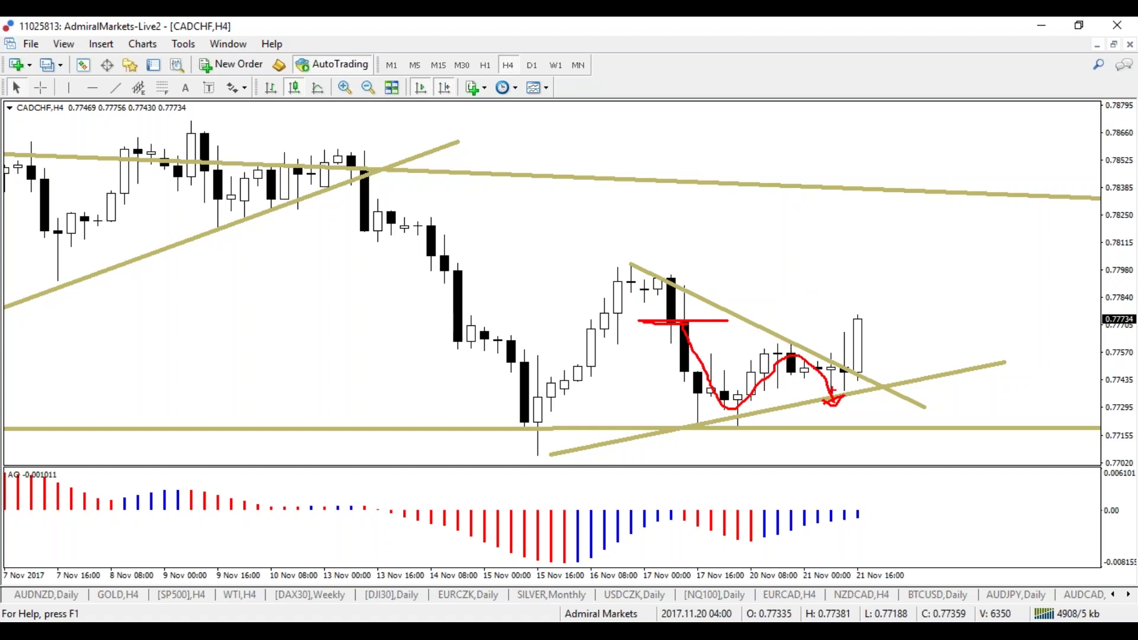
mouse_move(860, 384)
left_mouse_down()
mouse_move(820, 388)
mouse_move(856, 383)
mouse_move(901, 231)
left_mouse_up()
key("Escape")
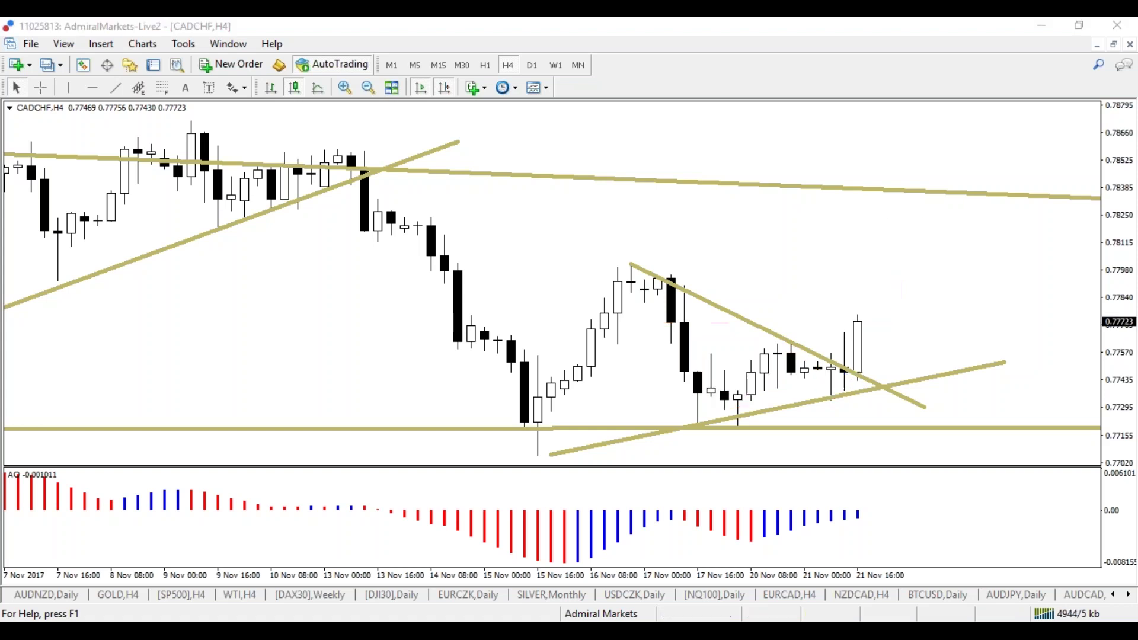
mouse_move(876, 322)
left_mouse_down()
mouse_move(849, 384)
mouse_move(866, 296)
left_mouse_up()
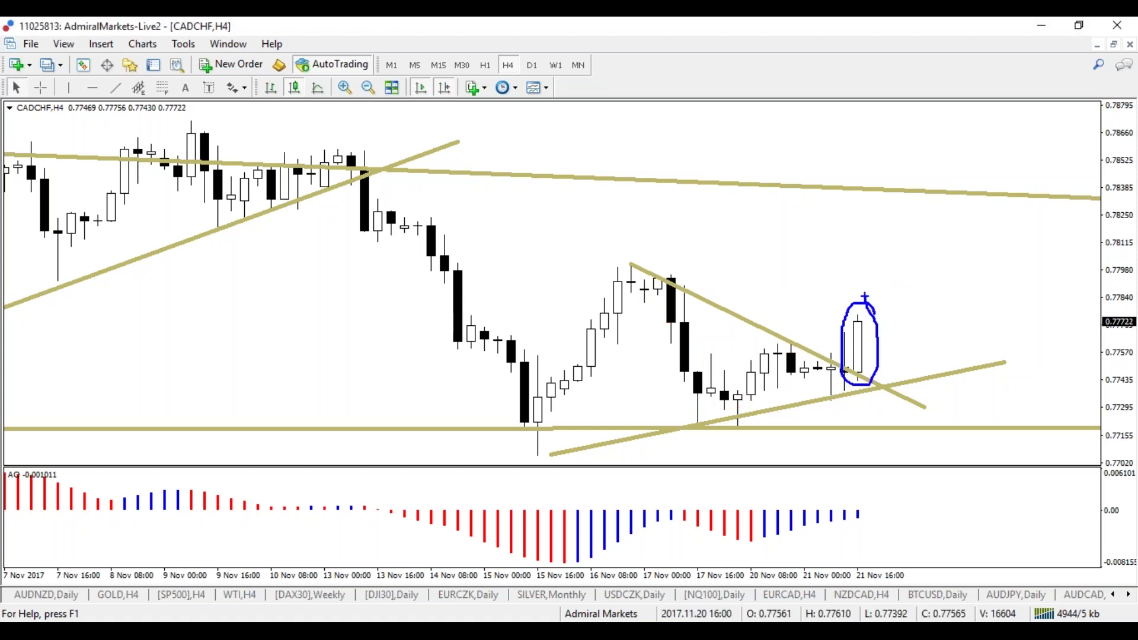
key("Escape")
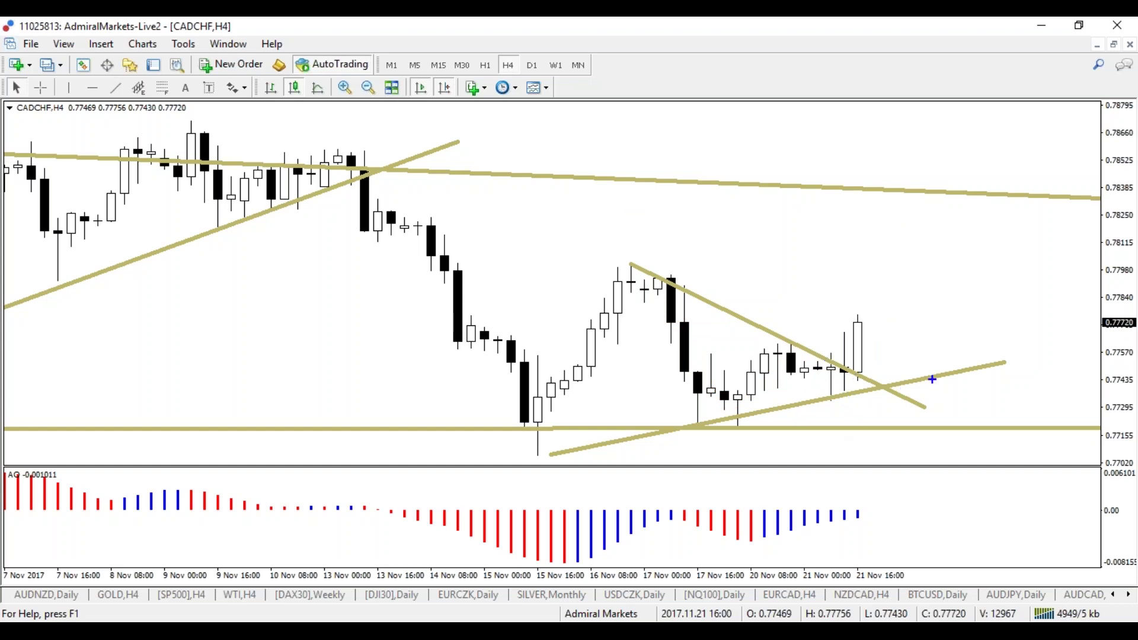
left_click_drag(864, 323, 900, 200)
left_click_drag(822, 574, 802, 582)
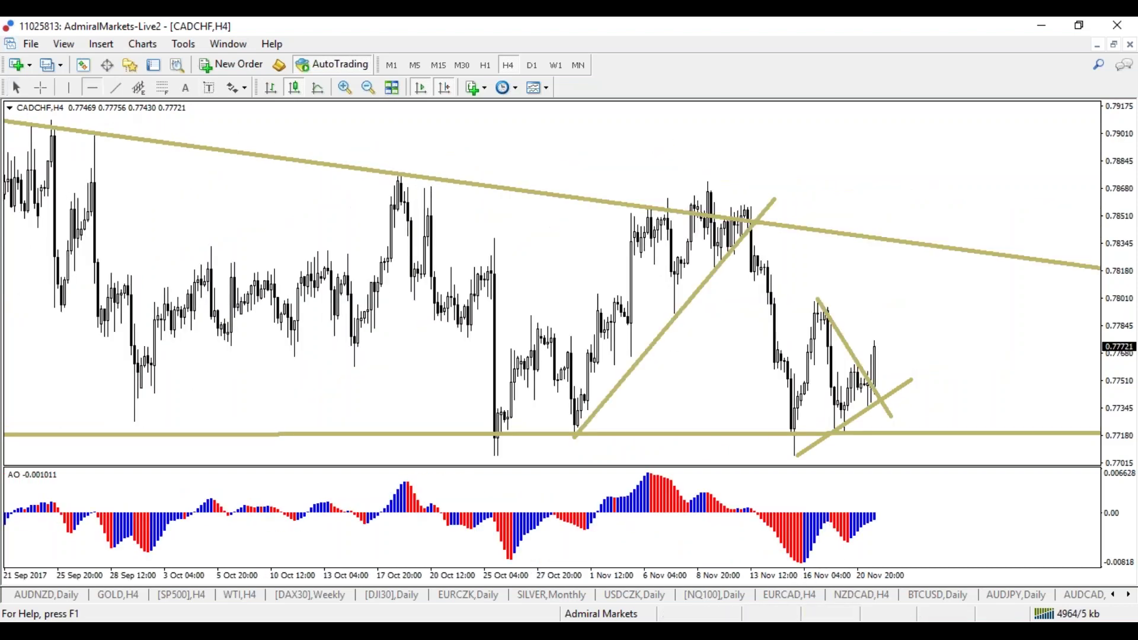
Place two purple horizontal resistance lines at the recent H4 highs
left_click(752, 204)
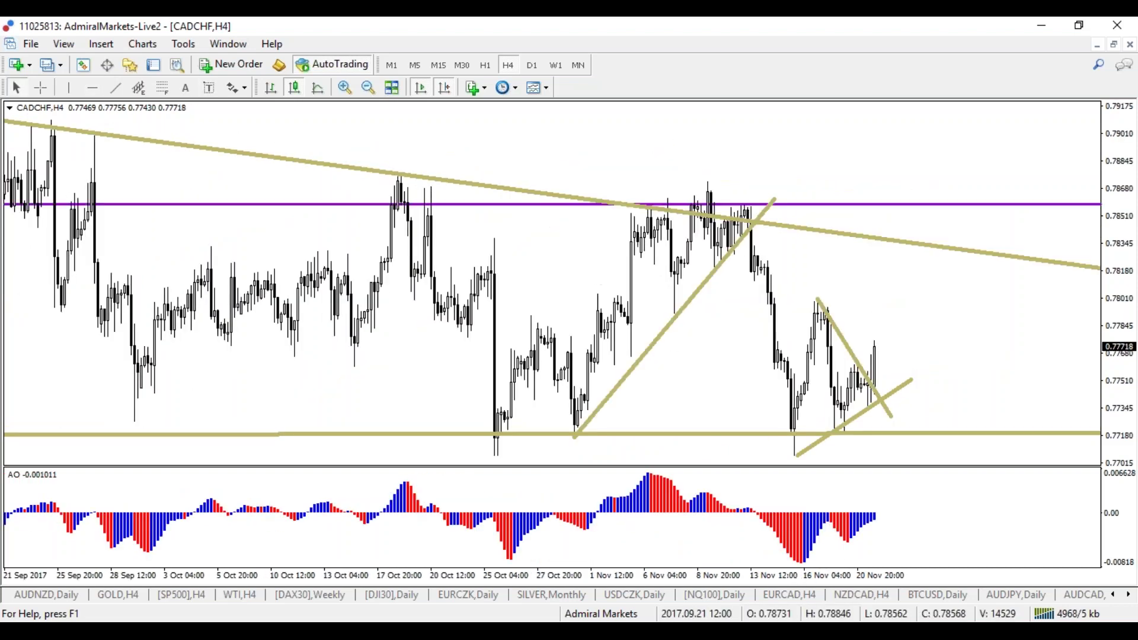
left_click(721, 179)
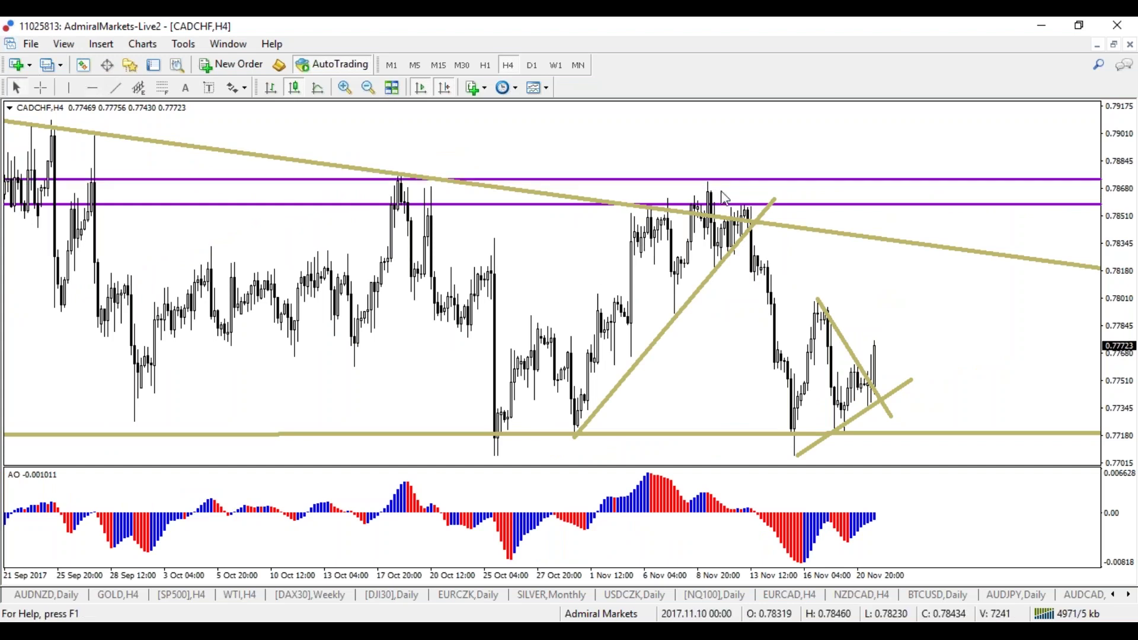
key("plus")
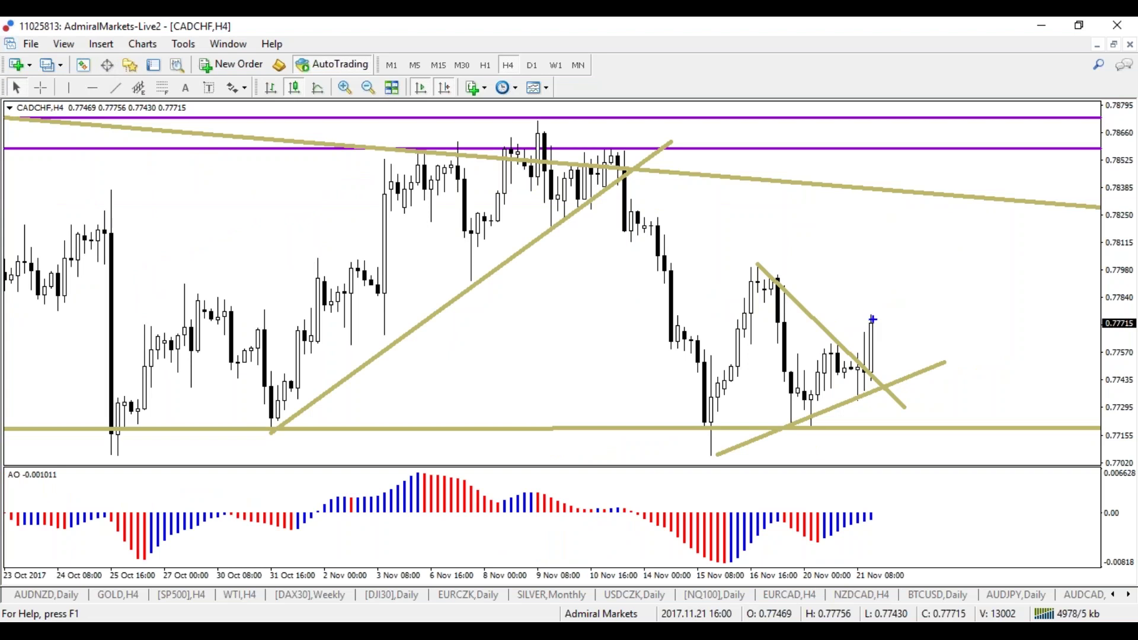
Sketch a projected rally up to the purple resistance, clear it, and switch to Daily
mouse_move(879, 316)
left_mouse_down()
mouse_move(891, 256)
mouse_move(951, 134)
left_mouse_up()
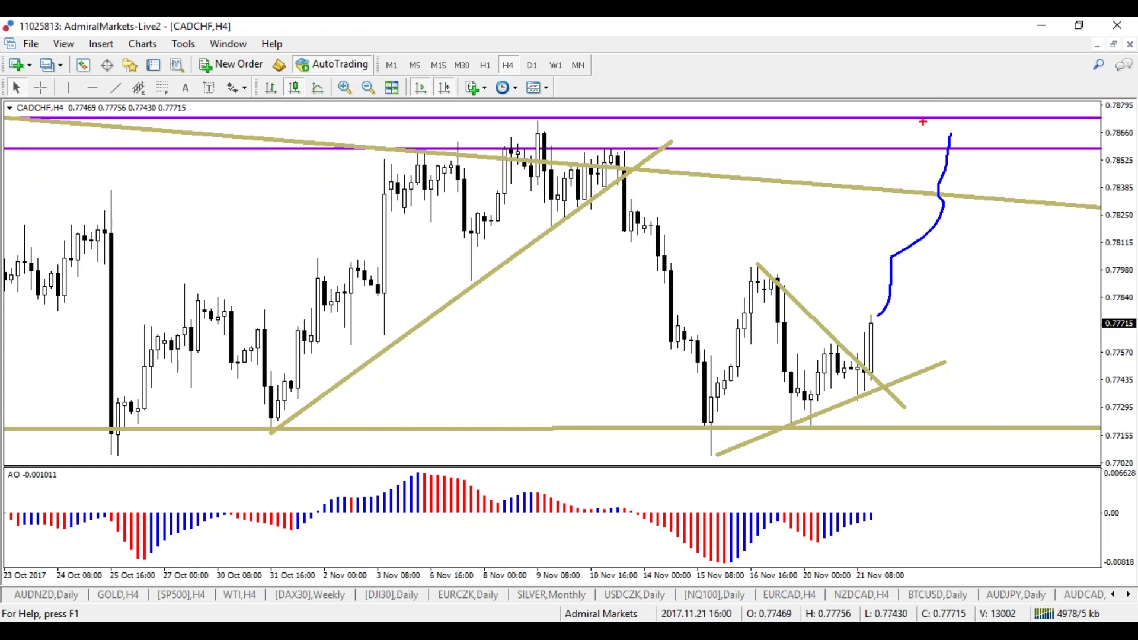
key("Escape")
left_click(532, 65)
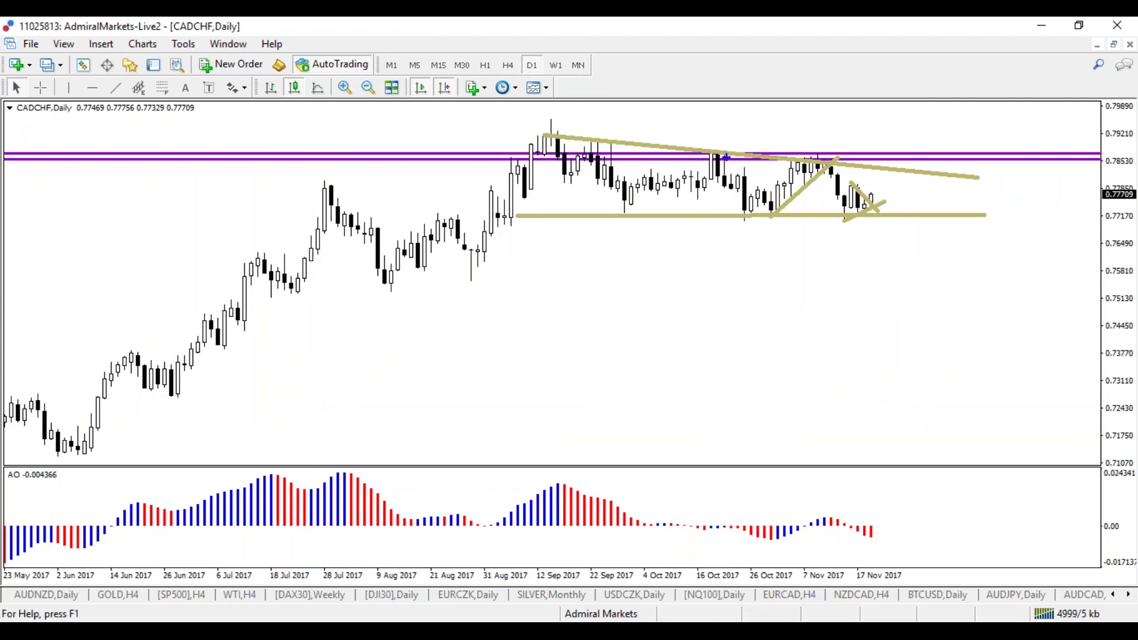
Number the four touches of the Daily upper trendline and sketch a breakout above it
mouse_move(886, 157)
left_mouse_down()
mouse_move(925, 173)
mouse_move(899, 184)
left_mouse_up()
mouse_move(614, 111)
left_mouse_down()
mouse_move(612, 126)
mouse_move(699, 139)
left_mouse_up()
mouse_move(777, 122)
left_mouse_down()
mouse_move(792, 138)
mouse_move(779, 141)
left_mouse_up()
mouse_move(880, 128)
left_mouse_down()
mouse_move(895, 145)
mouse_move(934, 119)
mouse_move(917, 117)
mouse_move(948, 122)
left_mouse_up()
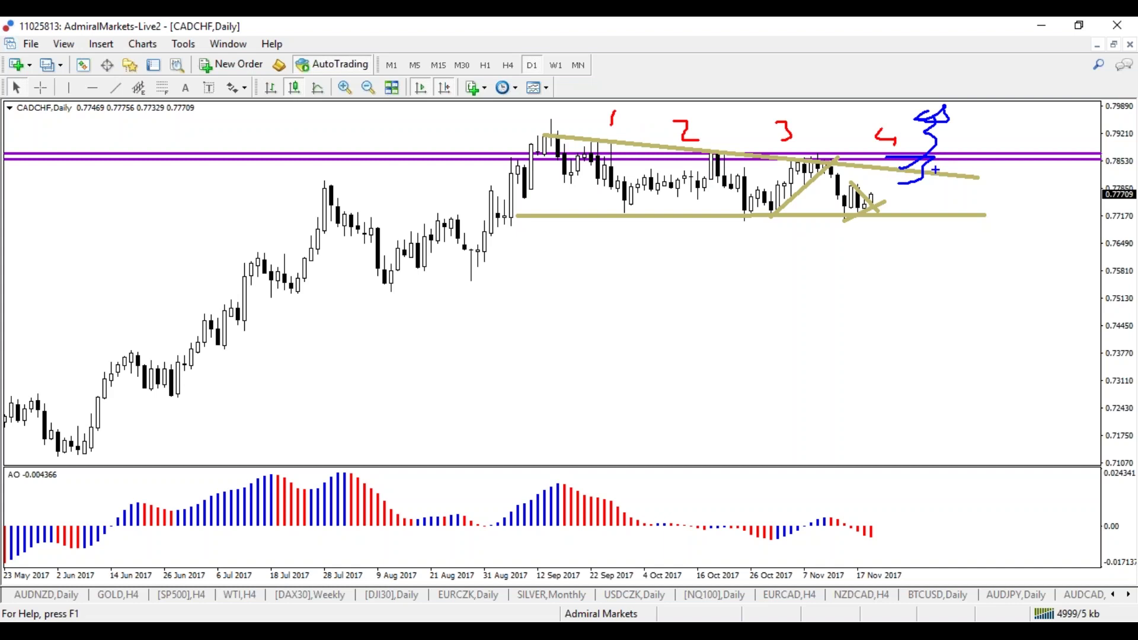
key("e")
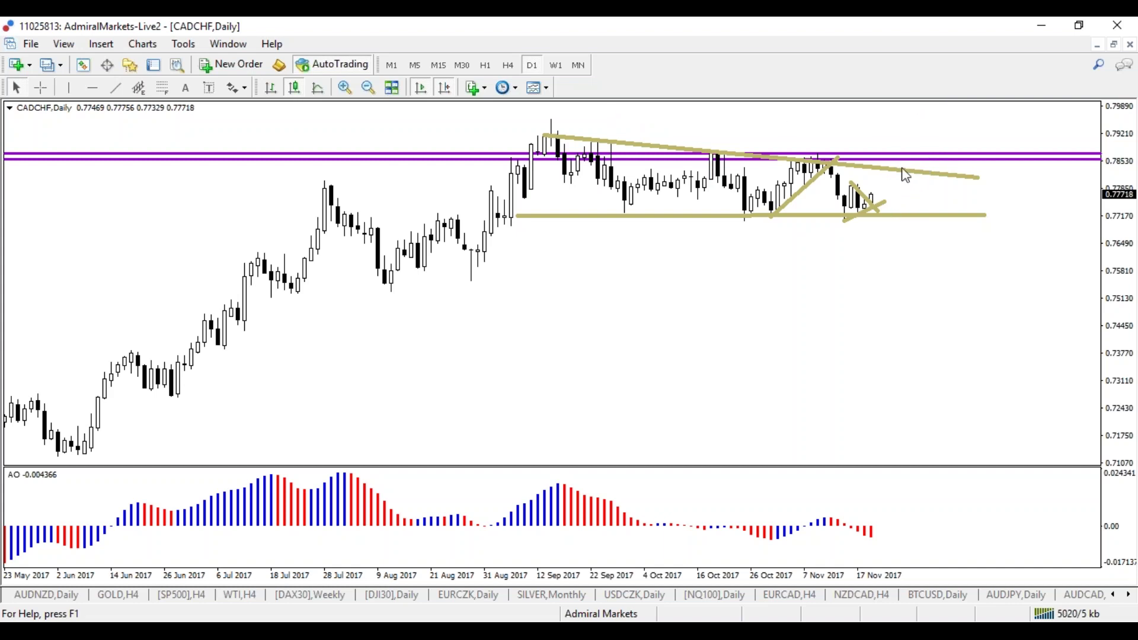
In a new pen colour, circle the upper trendline with a breakout arrow, then switch to H4 and H1
key("r")
left_click_drag(887, 156, 896, 167)
mouse_move(900, 160)
left_mouse_down()
mouse_move(923, 109)
mouse_move(901, 115)
left_mouse_up()
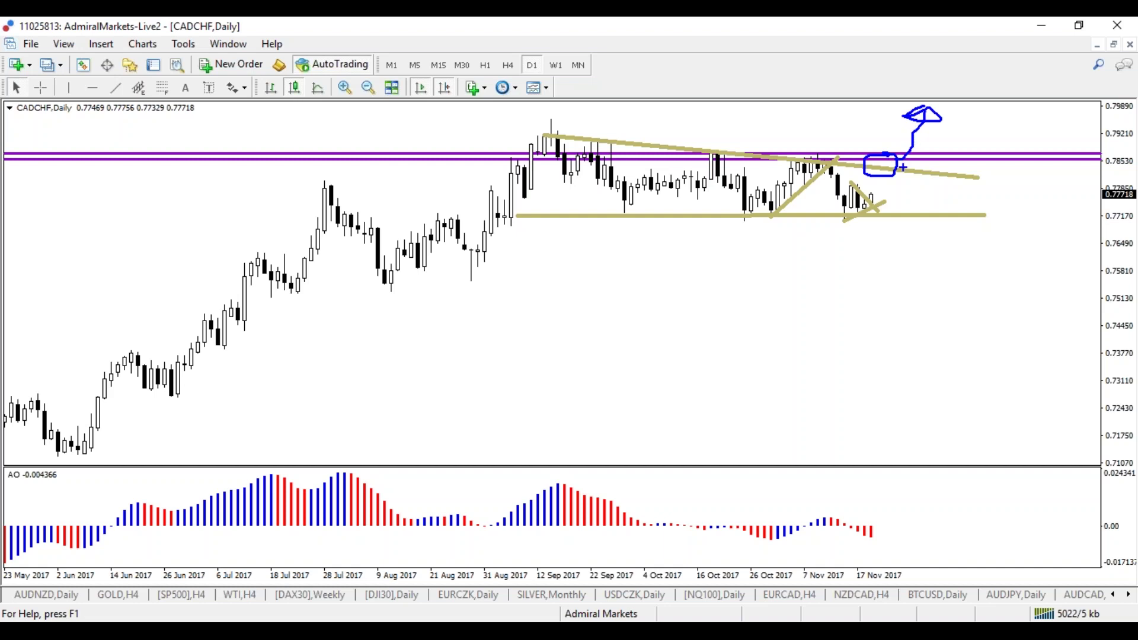
key("Escape")
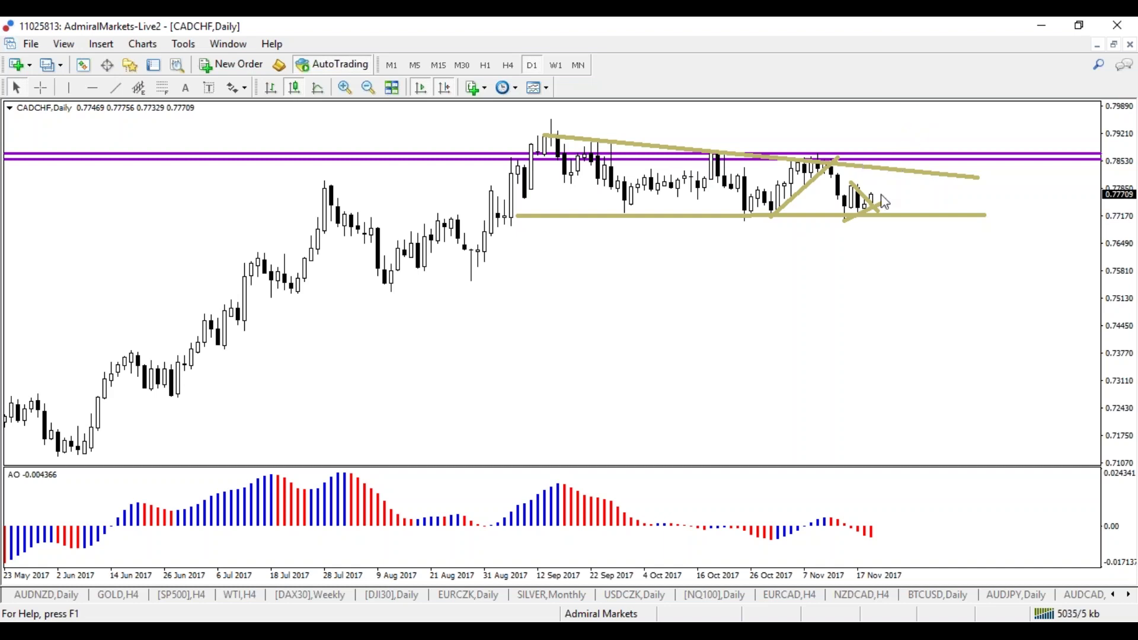
left_click(508, 65)
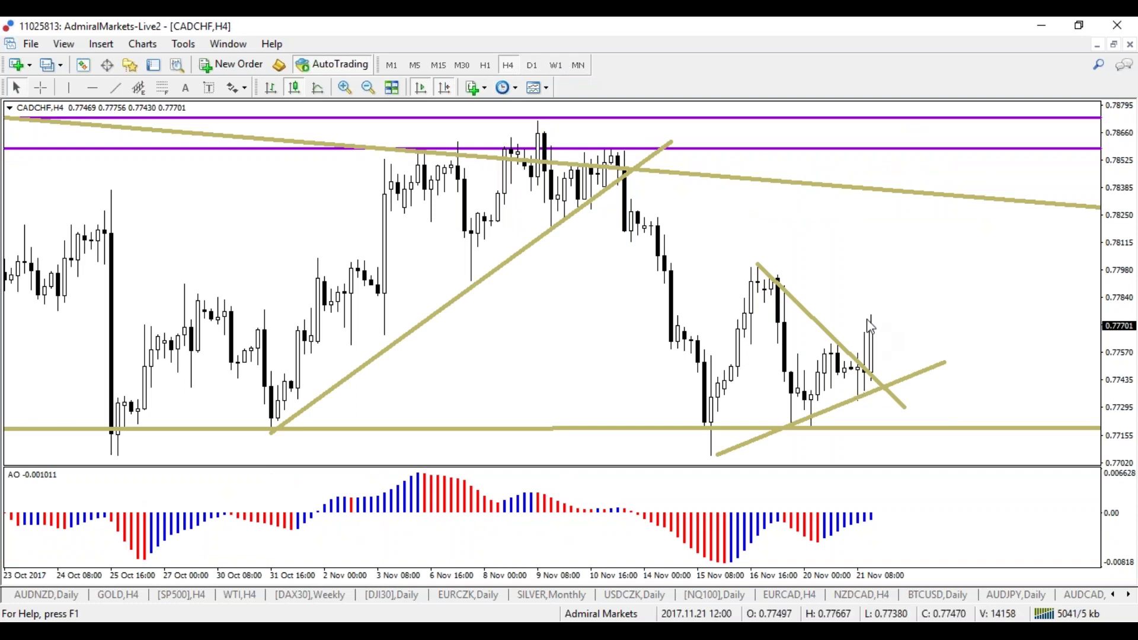
left_click(485, 65)
Sketch a pullback to support near 0.7757 and an upward arrow on the H1 chart
left_click_drag(871, 264, 891, 306)
left_click_drag(782, 298, 1026, 306)
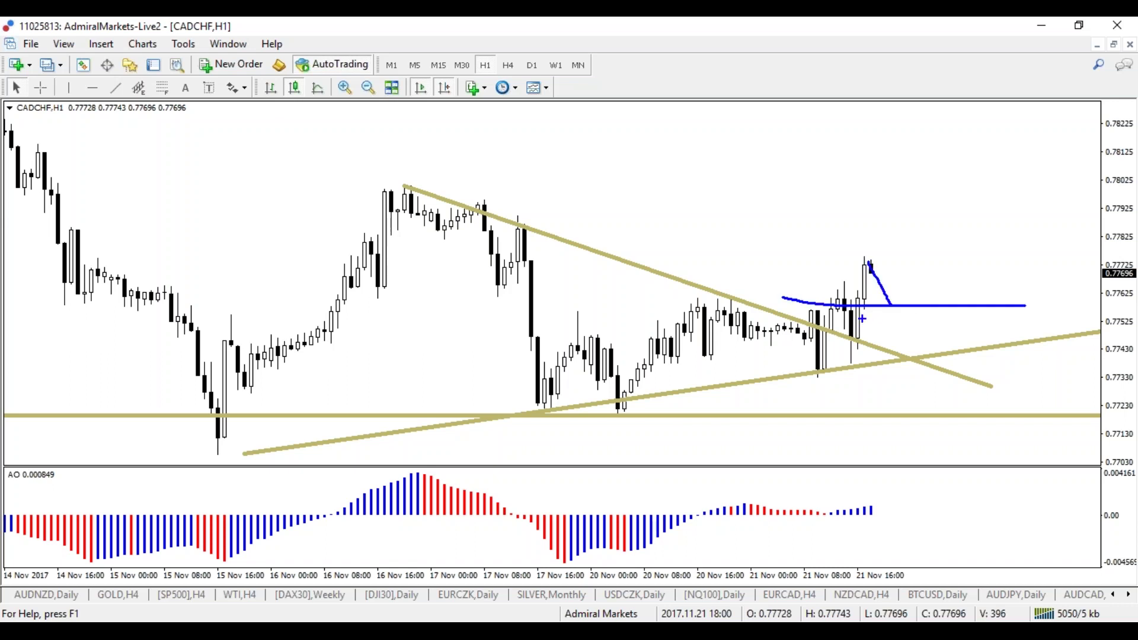
mouse_move(895, 305)
left_mouse_down()
mouse_move(959, 171)
mouse_move(996, 218)
left_mouse_up()
key("Escape")
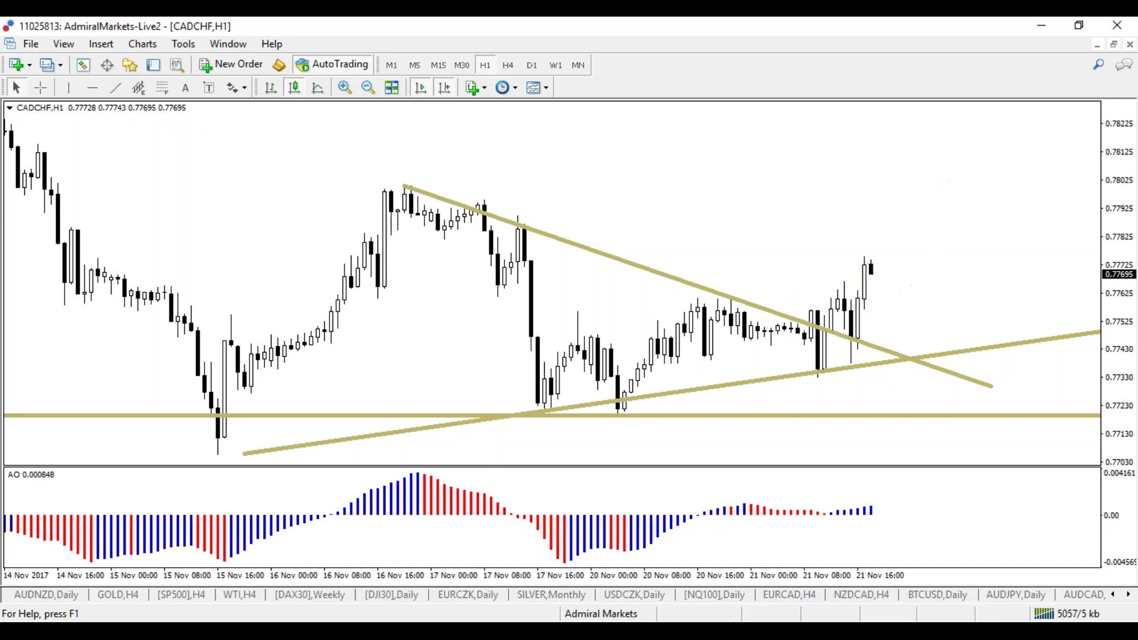
Draw a rising trendline across the H1 consolidation highs and sketch a retest and rally
left_click(115, 87)
left_click_drag(565, 313, 949, 272)
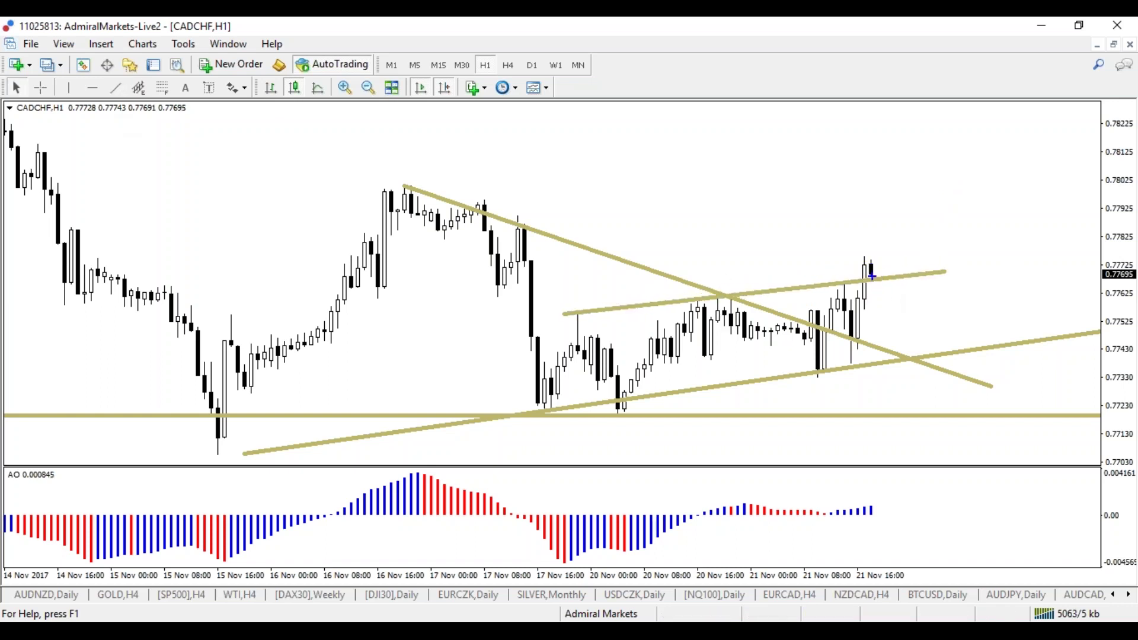
left_click_drag(872, 264, 872, 231)
left_click_drag(873, 227, 914, 283)
left_click_drag(841, 281, 999, 277)
mouse_move(913, 280)
left_mouse_down()
mouse_move(944, 162)
mouse_move(951, 184)
left_mouse_up()
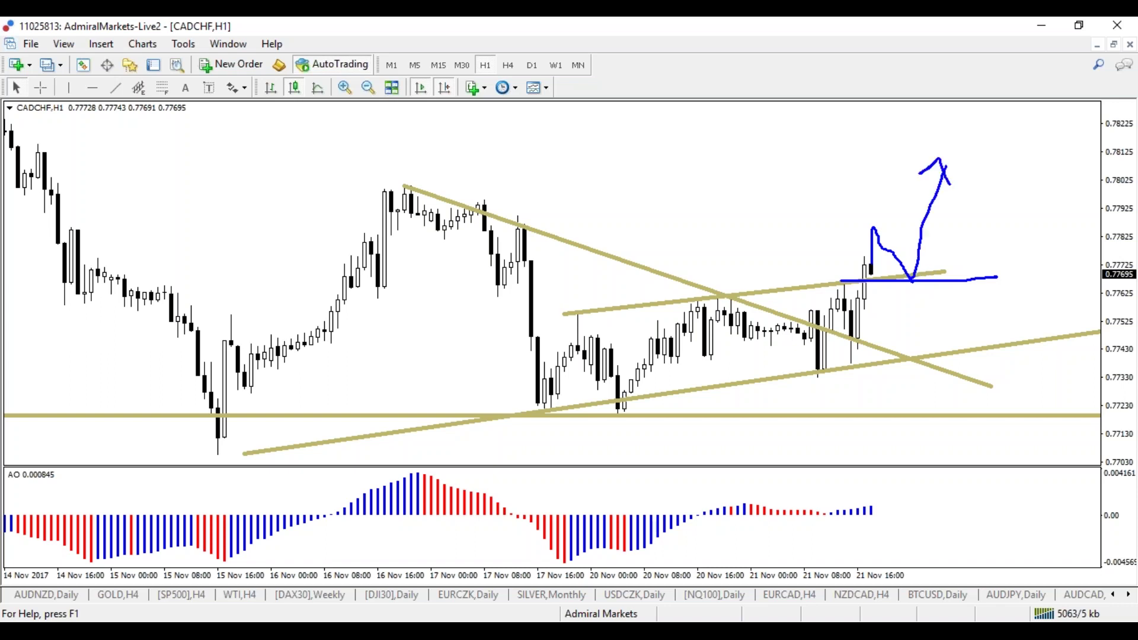
key("e")
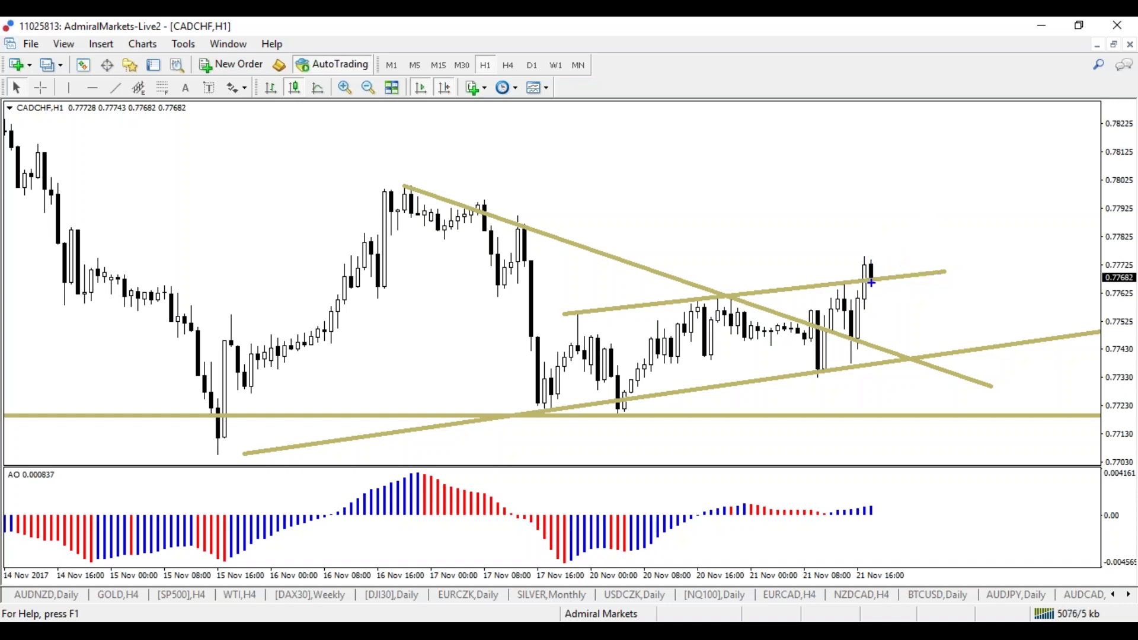
Sketch a spike, pullback to the retest point, and rally arrow from the latest candle
mouse_move(873, 284)
left_mouse_down()
mouse_move(881, 220)
mouse_move(911, 275)
mouse_move(888, 276)
mouse_move(936, 265)
left_mouse_up()
mouse_move(929, 186)
left_mouse_down()
mouse_move(929, 225)
mouse_move(946, 220)
mouse_move(896, 219)
left_mouse_up()
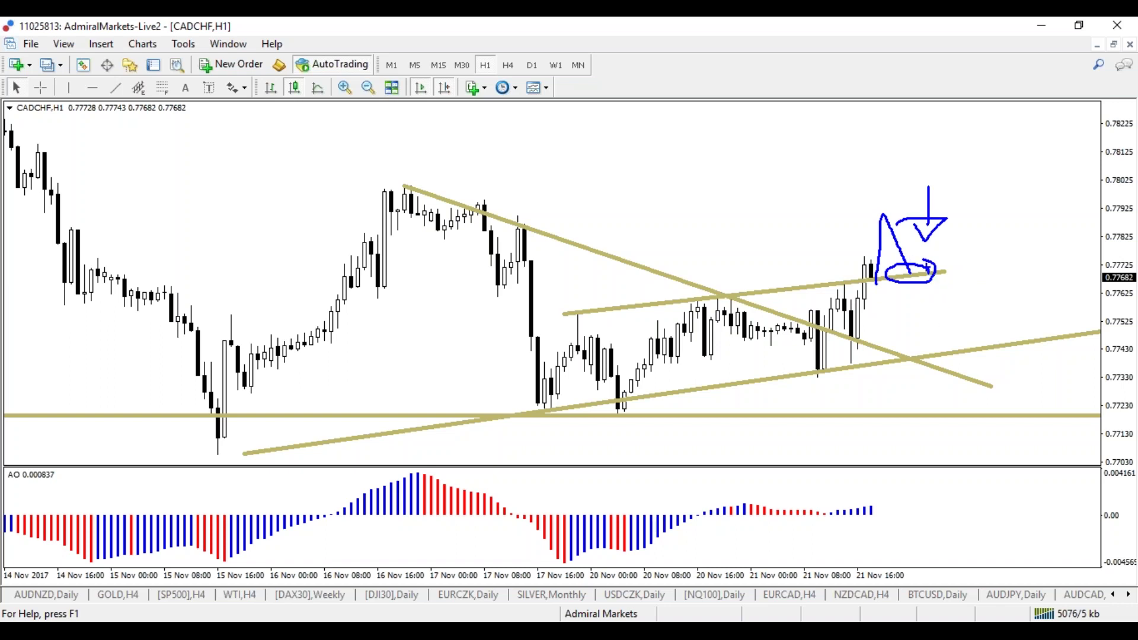
mouse_move(934, 265)
left_mouse_down()
mouse_move(974, 168)
mouse_move(960, 148)
mouse_move(1004, 160)
left_mouse_up()
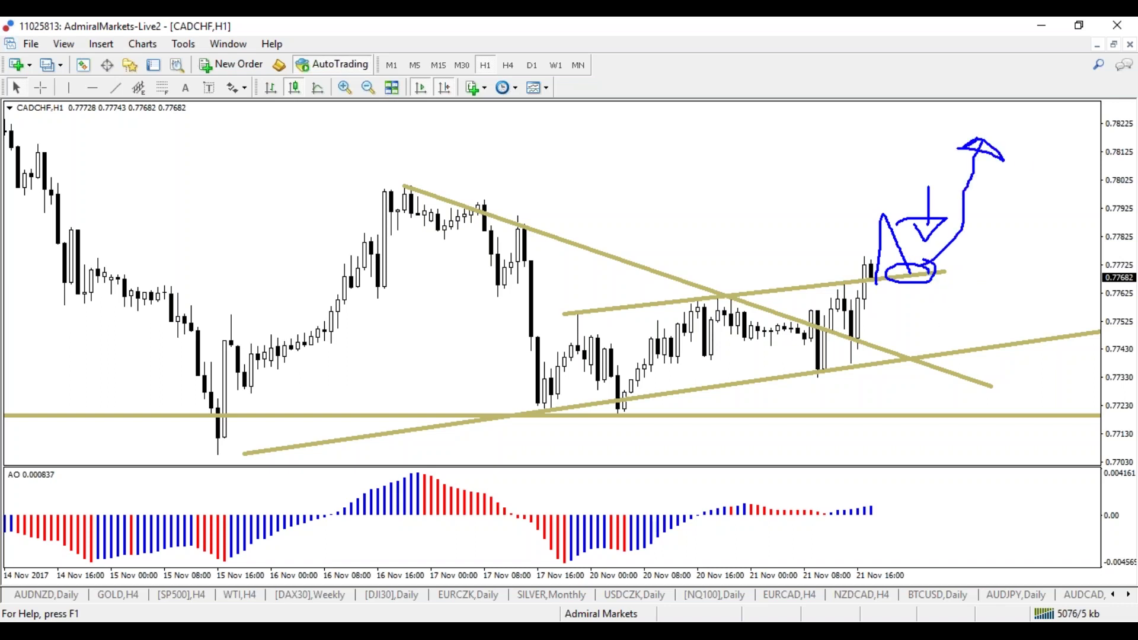
key("Escape")
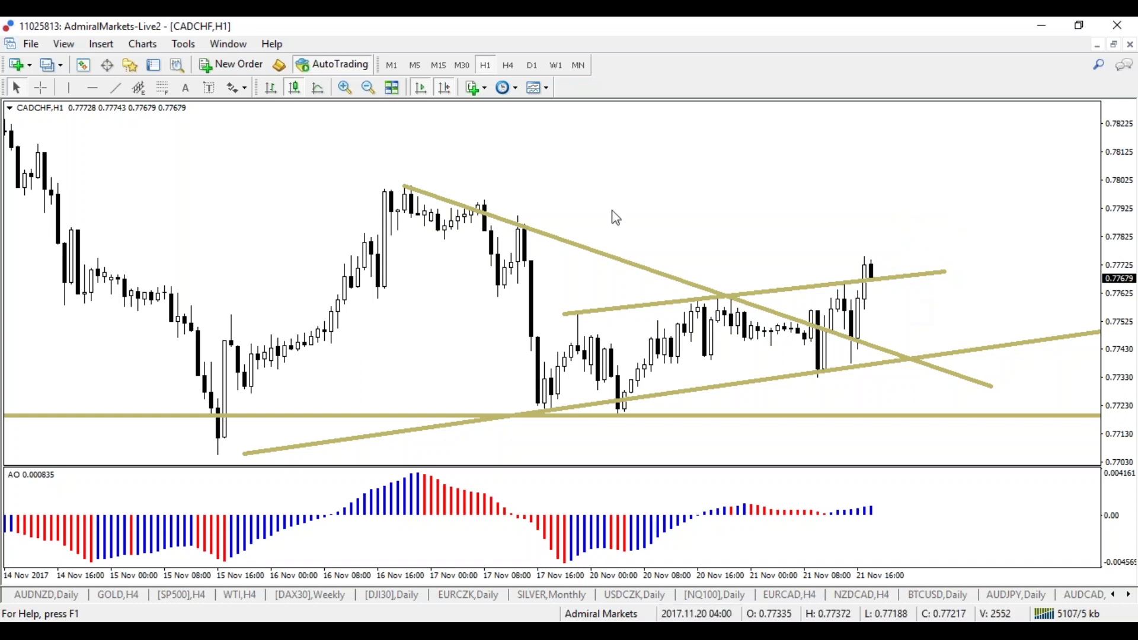
Bring the Admiral Markets Forex Webinars page to the front and scroll to its top
left_click(350, 629)
left_click(370, 577)
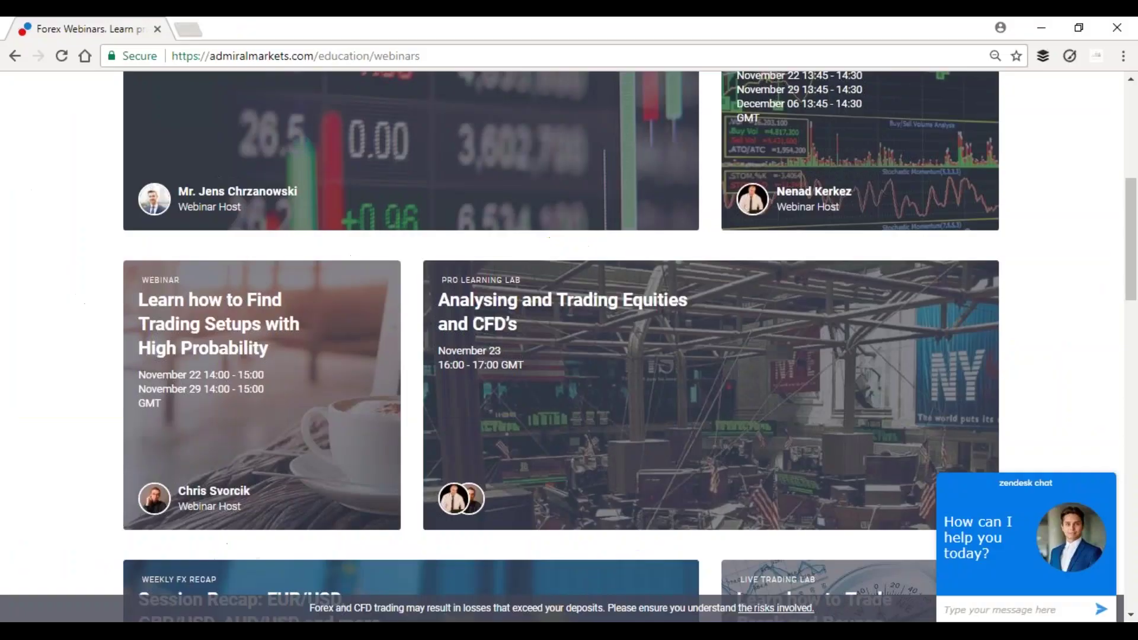
scroll(712, 236, "up", 3)
scroll(684, 218, "up", 4)
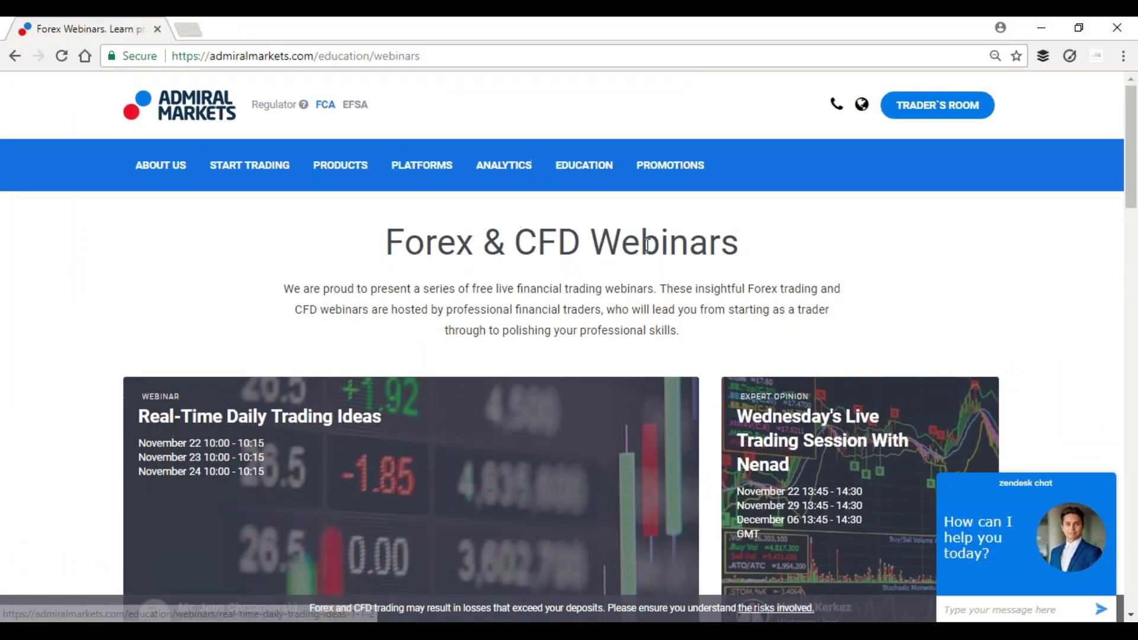